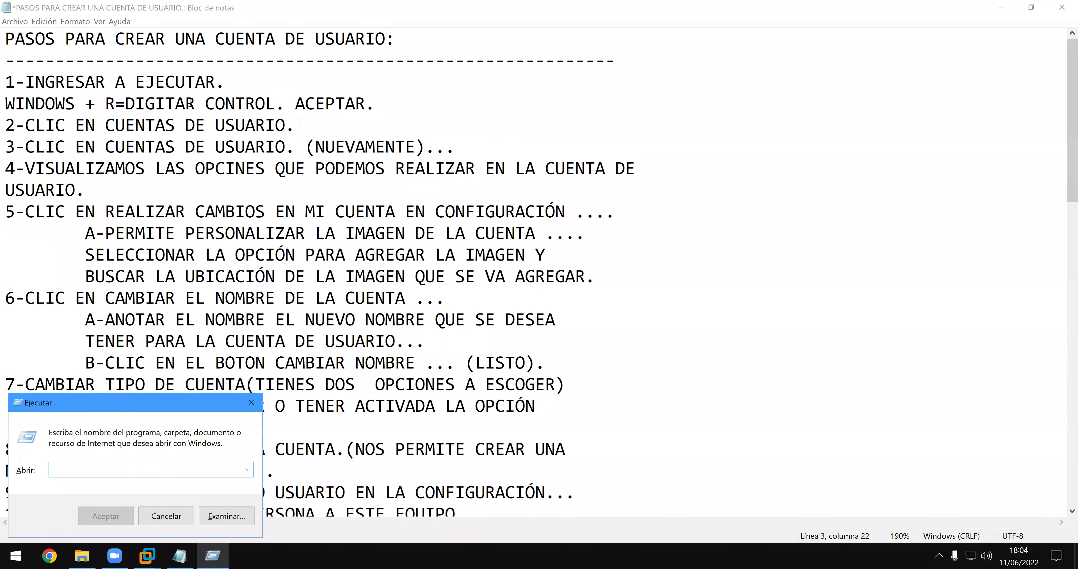
Add 'O AL PANEL DE CONTROL' after CONTROL in step 1 and save the notes.
{"action": "left_click", "coordinate": [274, 103]}
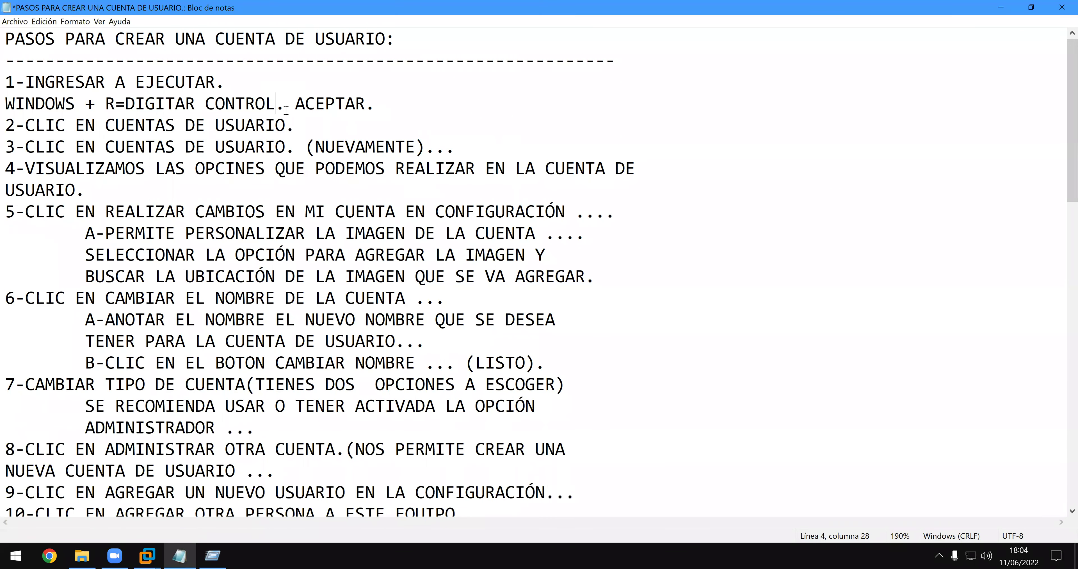
{"action": "type", "text": "O AL P"}
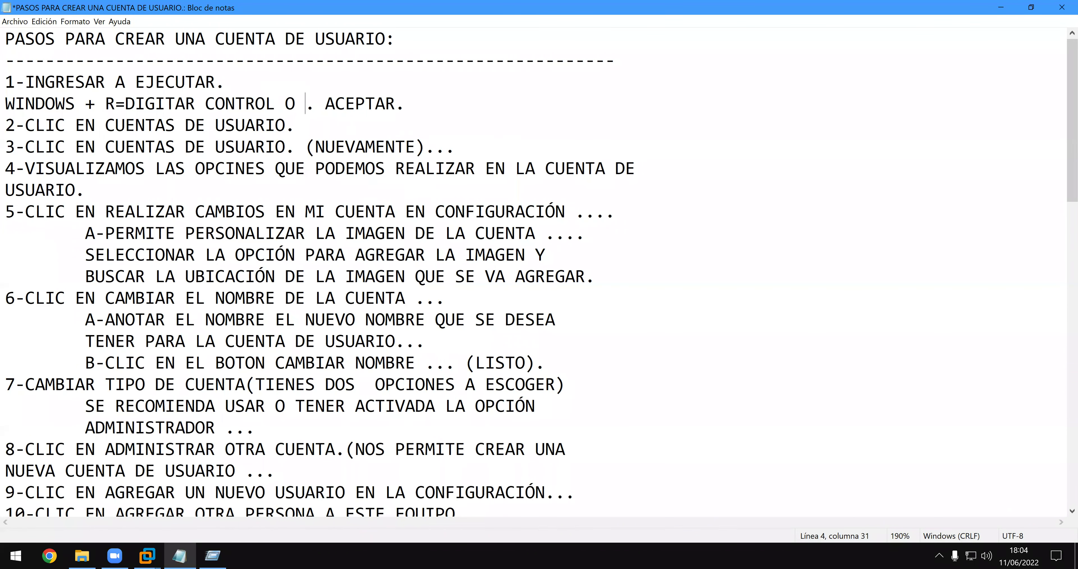
{"action": "type", "text": "ANEL DE C"}
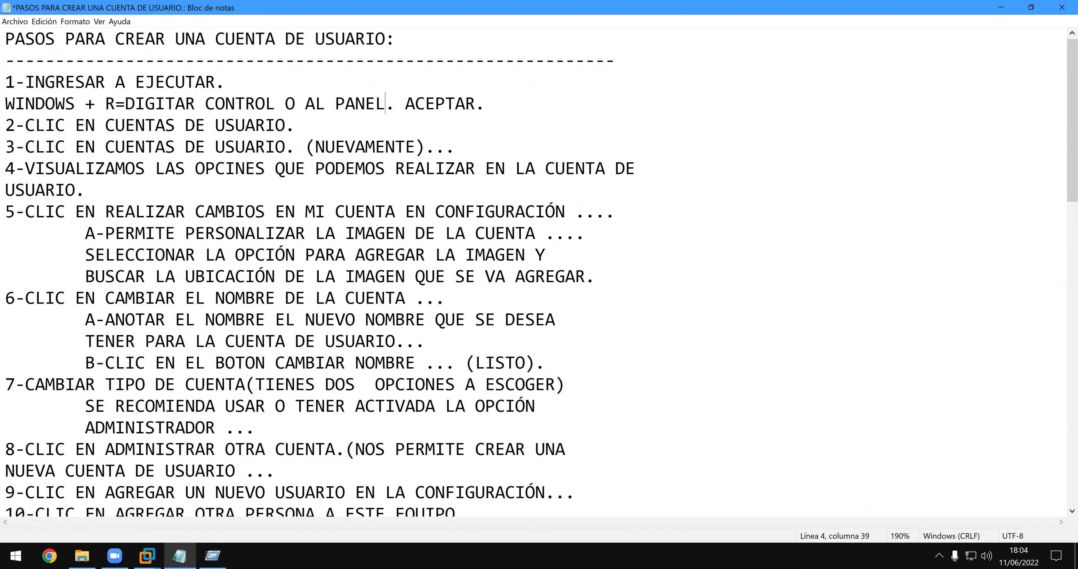
{"action": "type", "text": "ONTROL"}
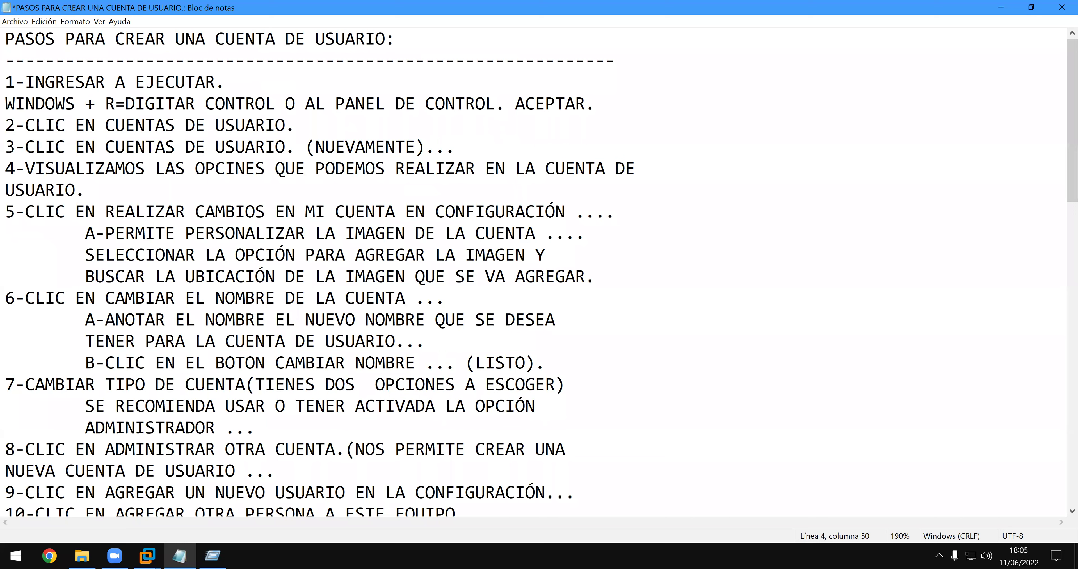
{"action": "key", "text": "ctrl+s"}
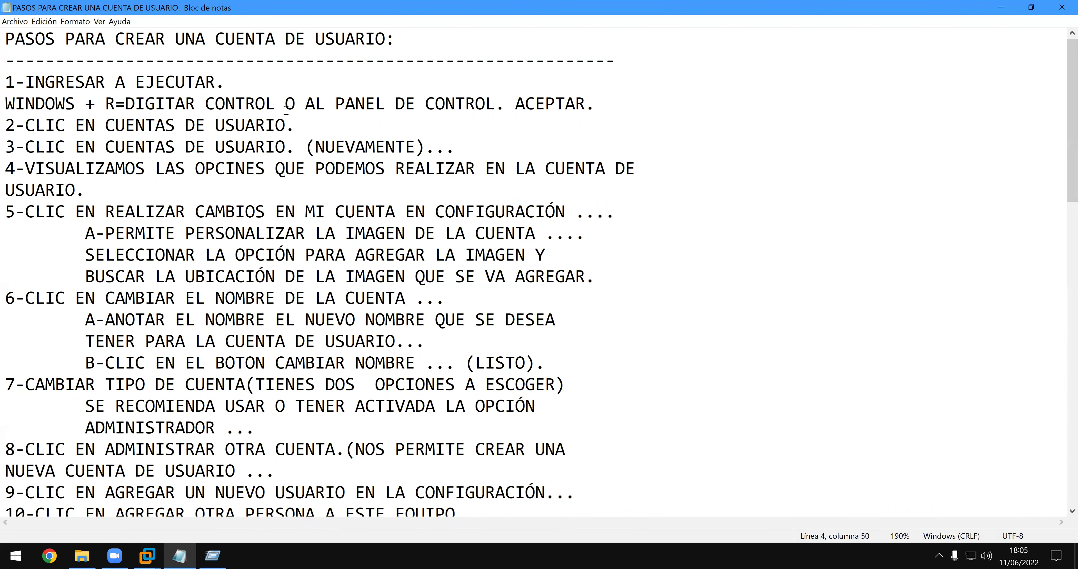
Insert 'LUEGO' after the period before ACEPTAR in step 1 and save again.
{"action": "type", "text": "LUEH"}
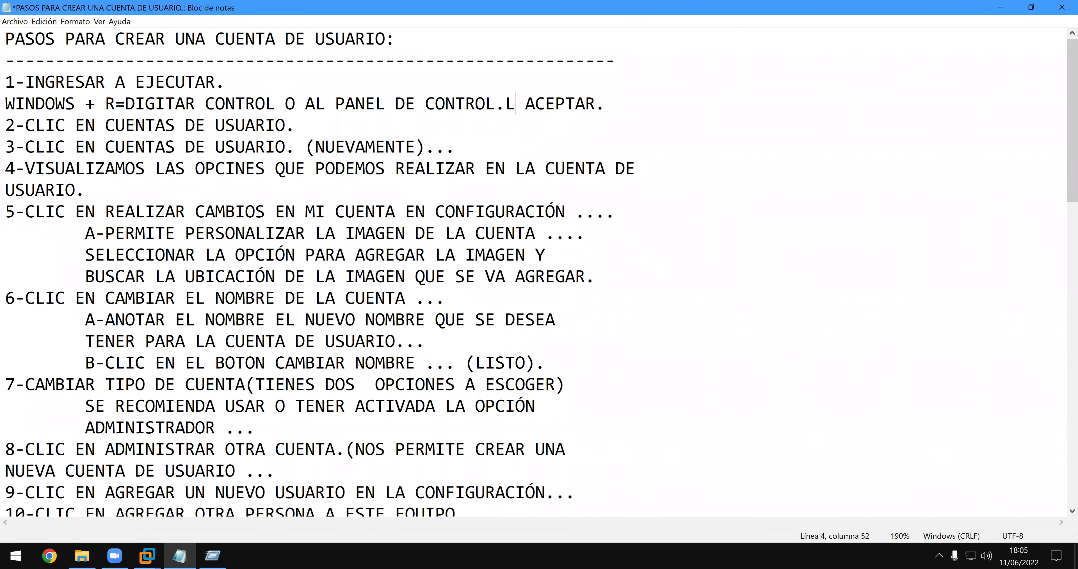
{"action": "key", "text": "BackSpace"}
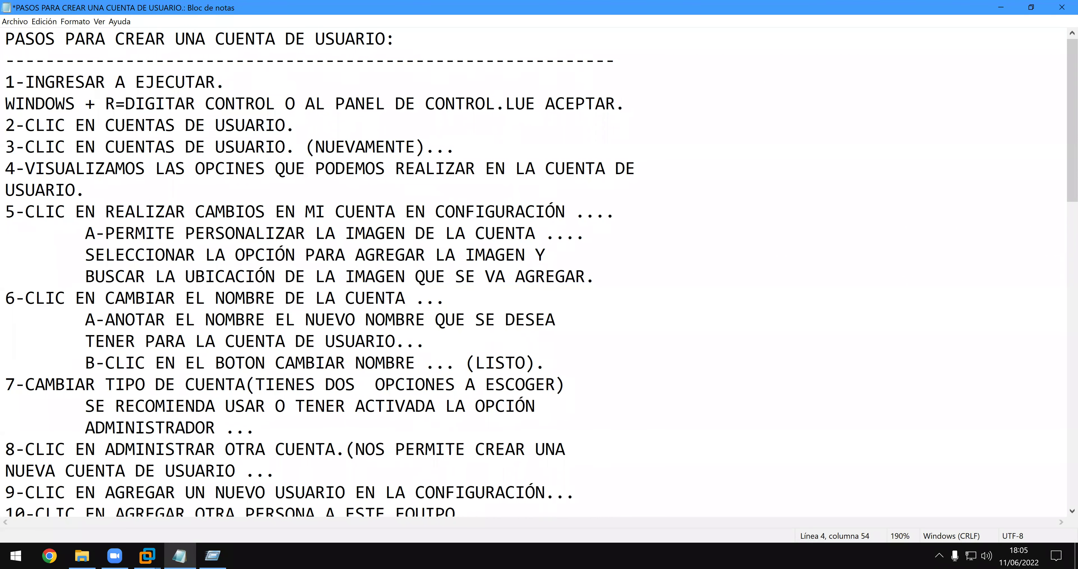
{"action": "type", "text": "GO"}
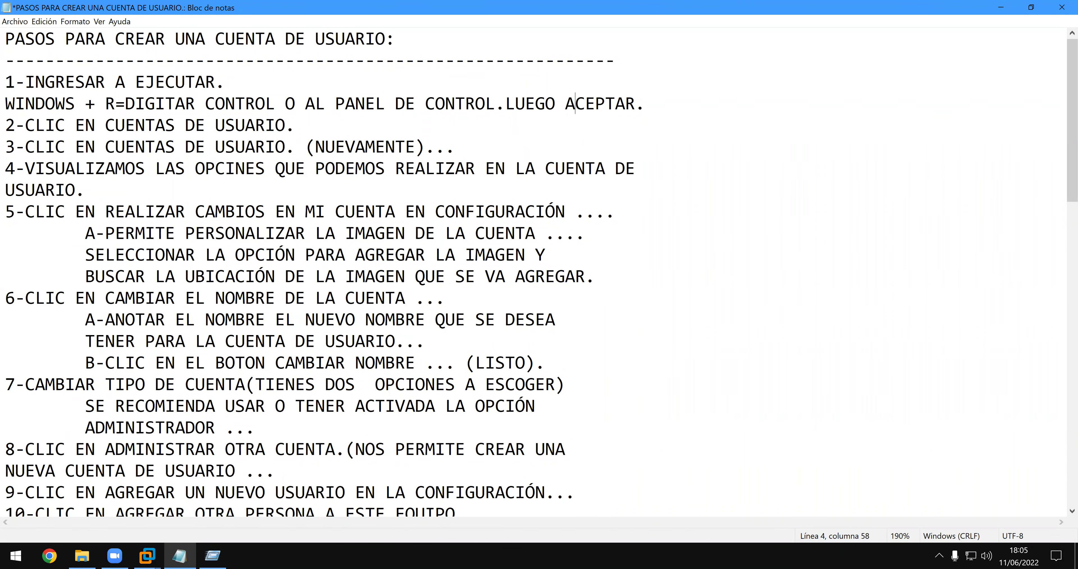
{"action": "key", "text": "Right"}
{"action": "key", "text": "Right"}
{"action": "key", "text": "ctrl+s"}
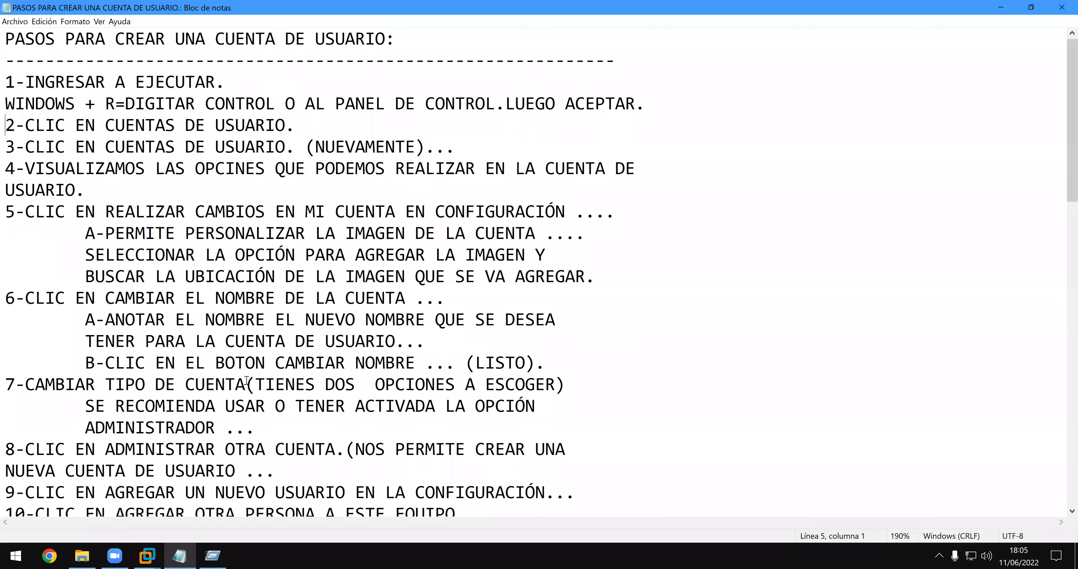
Launch Control Panel in the Windows 11 PRO VM via Run with CONTROL, then return to the notes.
{"action": "mouse_move", "coordinate": [139, 556]}
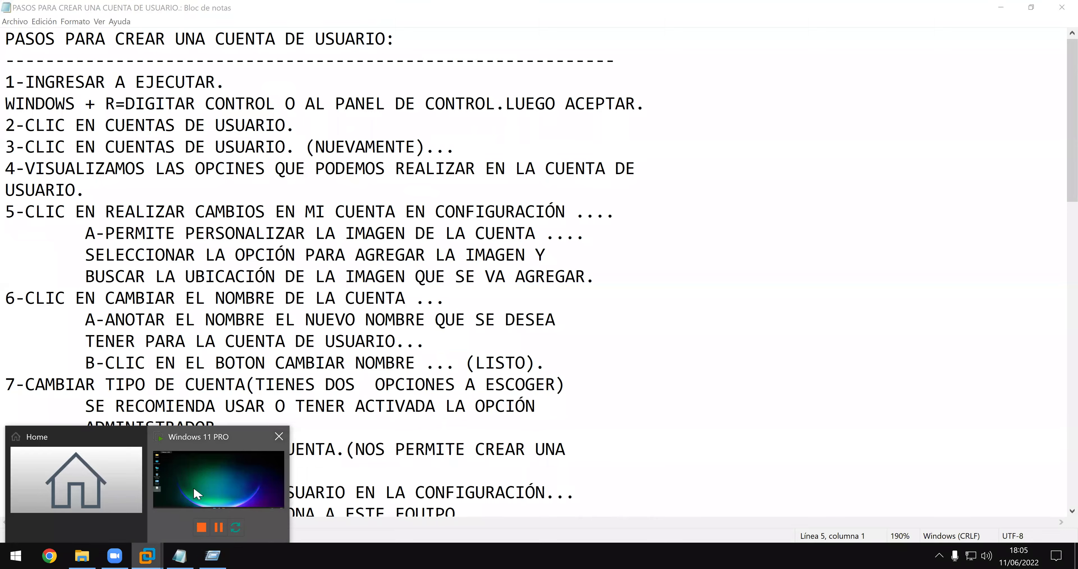
{"action": "left_click", "coordinate": [219, 491]}
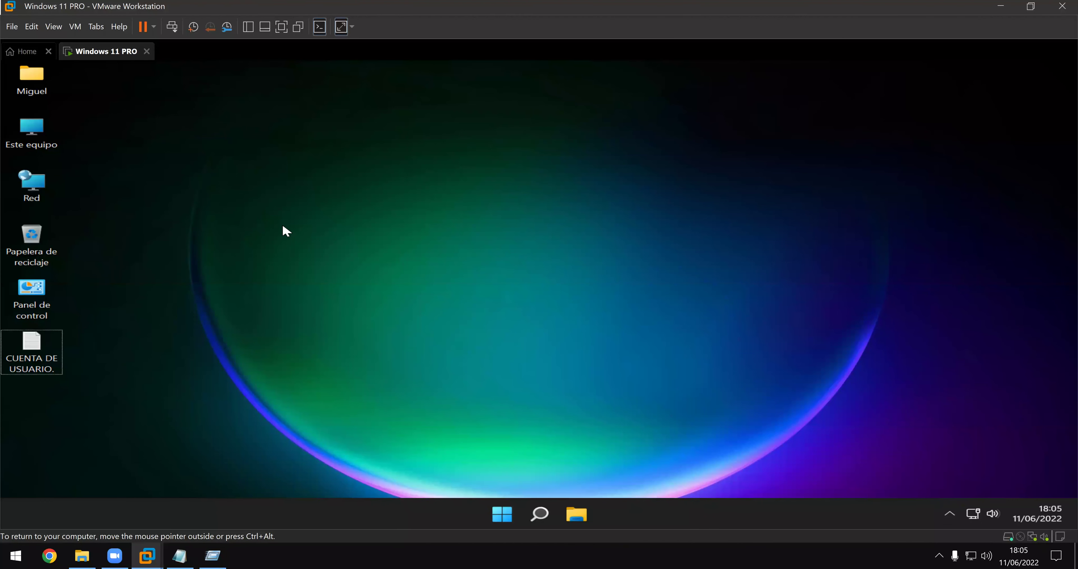
{"action": "key", "text": "super+r"}
{"action": "type", "text": "CO"}
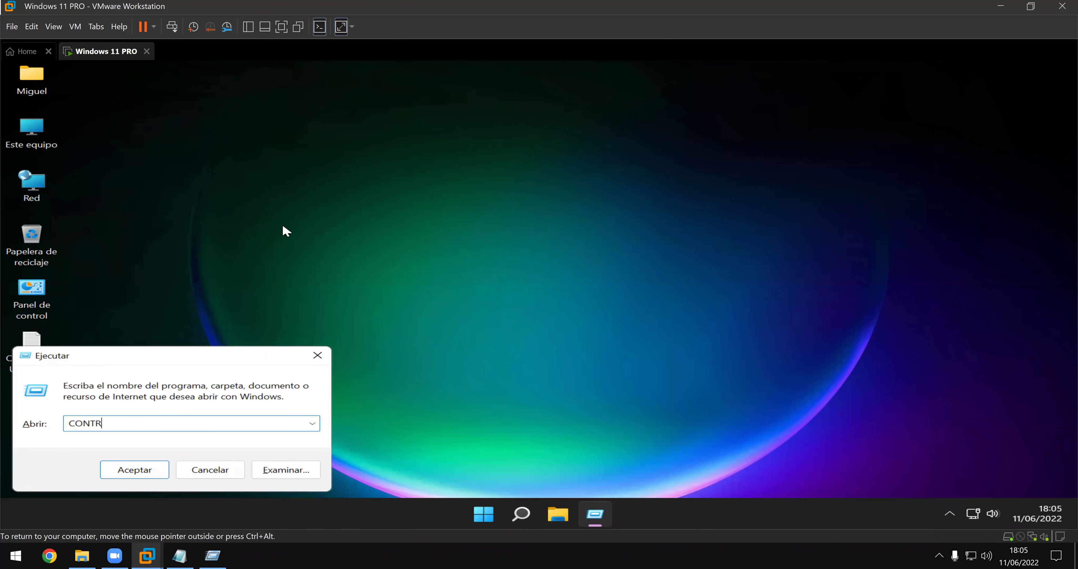
{"action": "key", "text": "Return"}
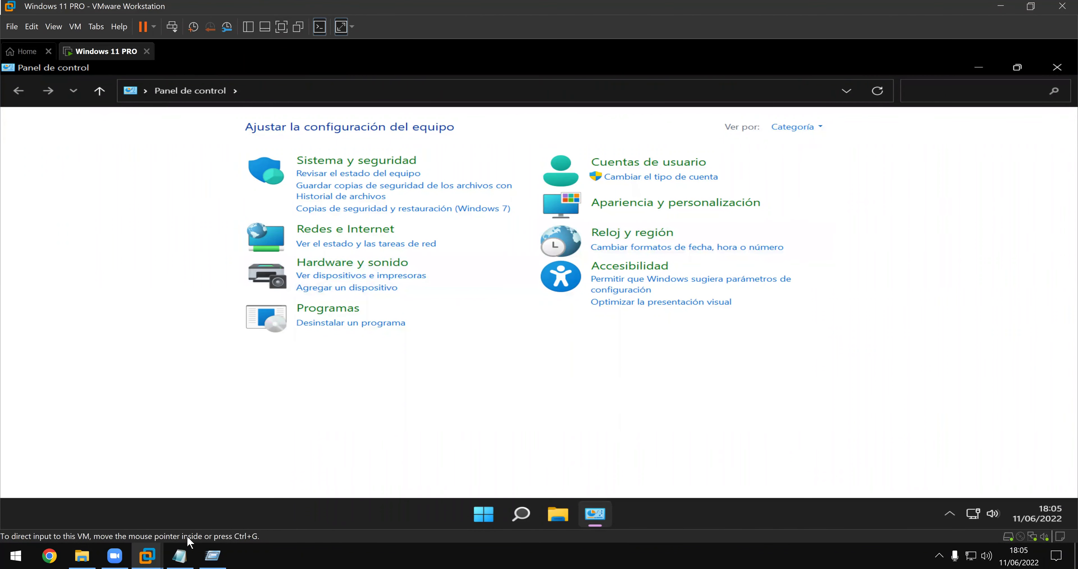
{"action": "left_click", "coordinate": [185, 557]}
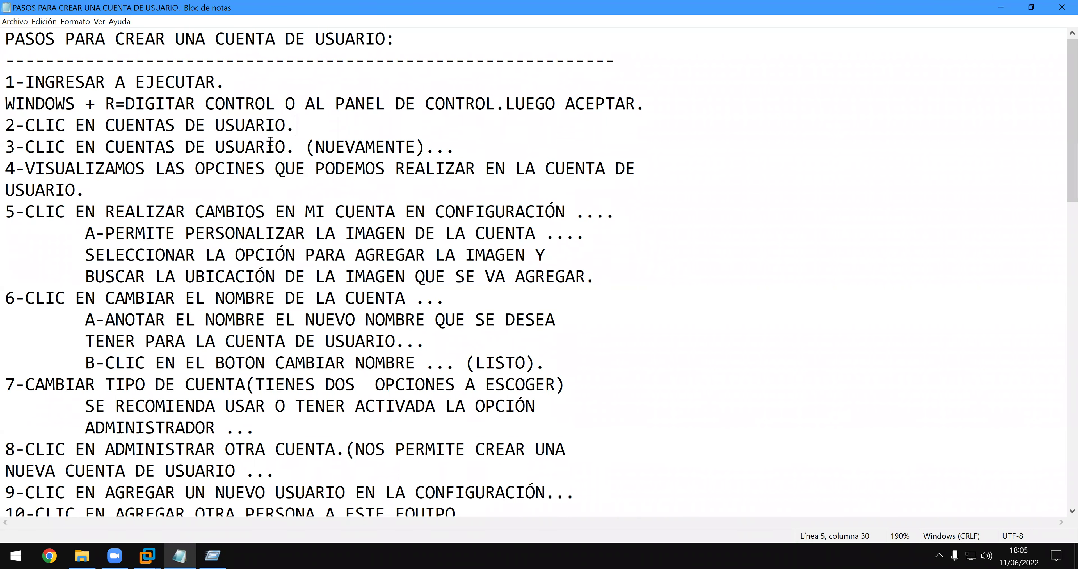
Save the steps notes through Archivo > Guardar.
{"action": "left_click", "coordinate": [462, 149]}
{"action": "left_click", "coordinate": [16, 22]}
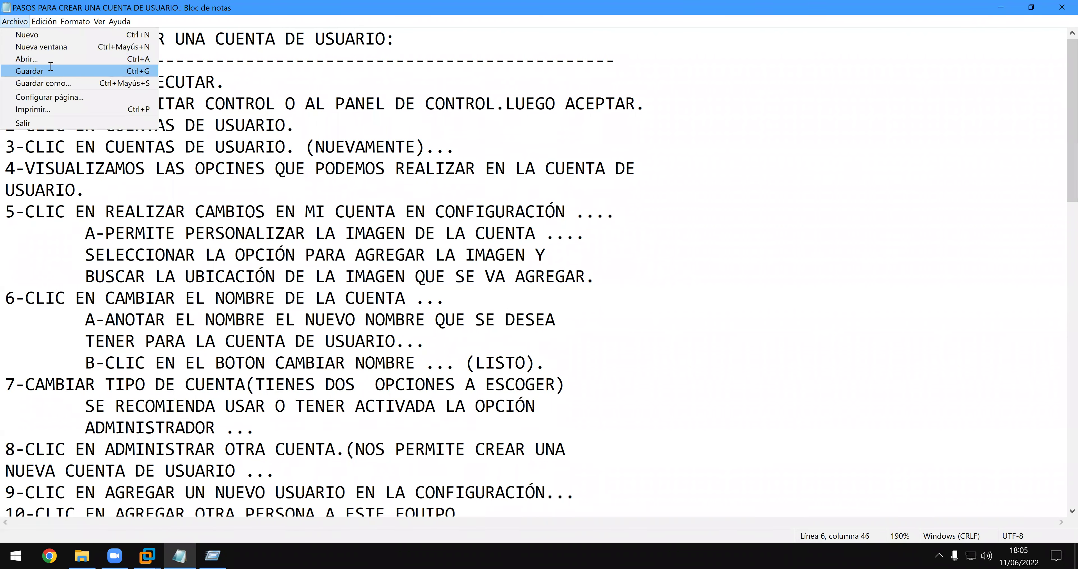
{"action": "left_click", "coordinate": [51, 71]}
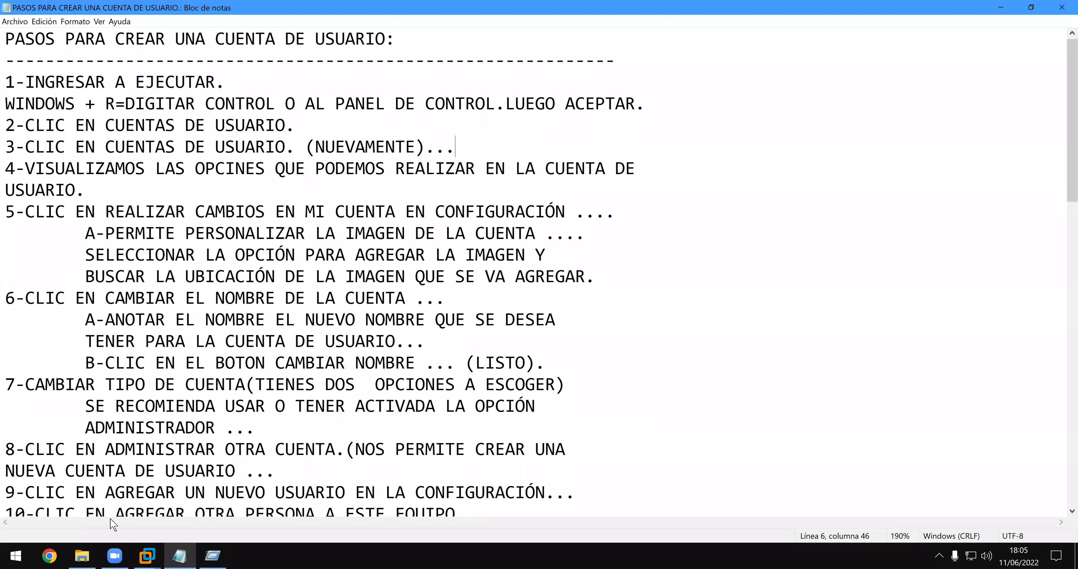
Correct step 4 to read 'OPCIONES' and minimise the notes.
{"action": "left_click", "coordinate": [235, 176]}
{"action": "type", "text": "O"}
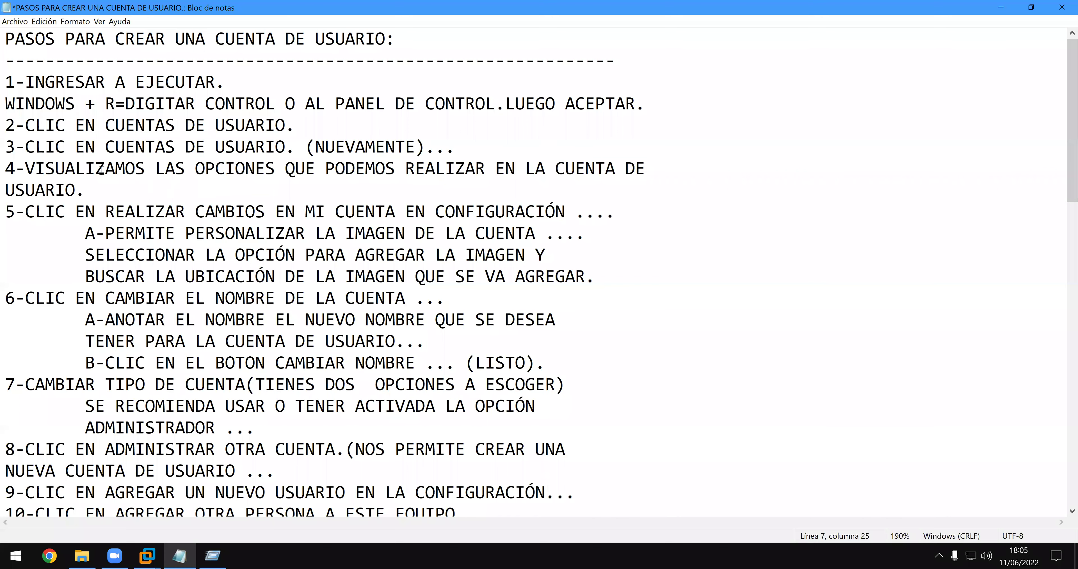
{"action": "left_click", "coordinate": [179, 556]}
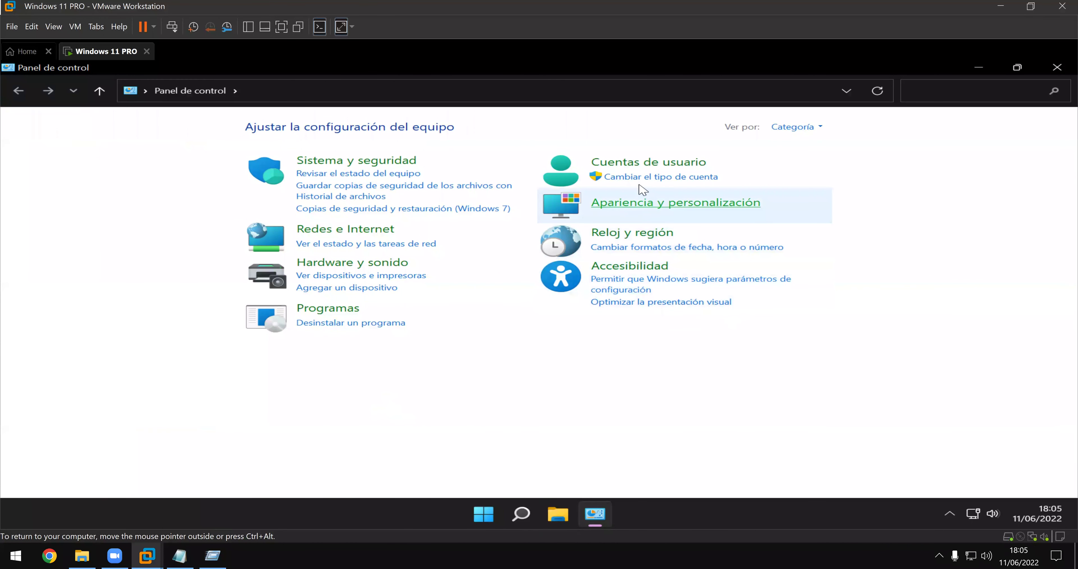
In the VM's Control Panel, go to Cuentas de usuario > Cuentas de usuario for the administrator account.
{"action": "left_click", "coordinate": [647, 167]}
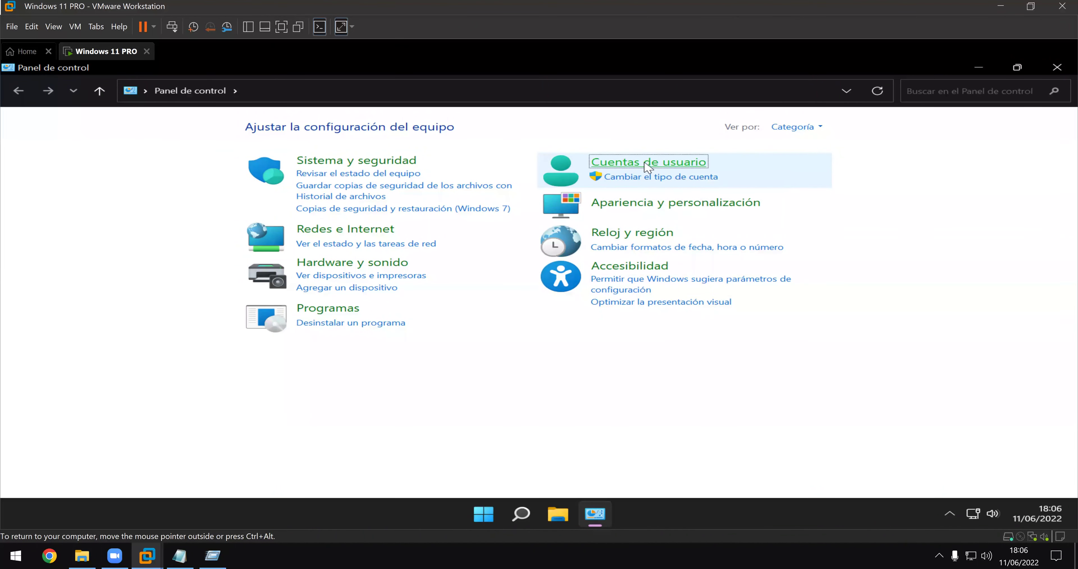
{"action": "left_click", "coordinate": [310, 130]}
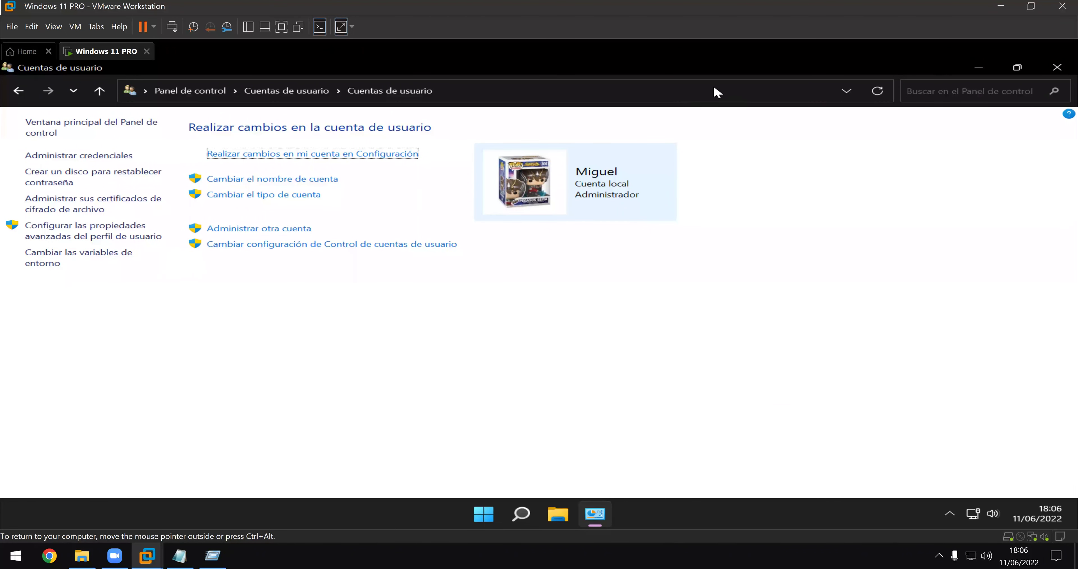
Minimise the VM and cancel the host's Run dialog.
{"action": "left_click", "coordinate": [999, 9]}
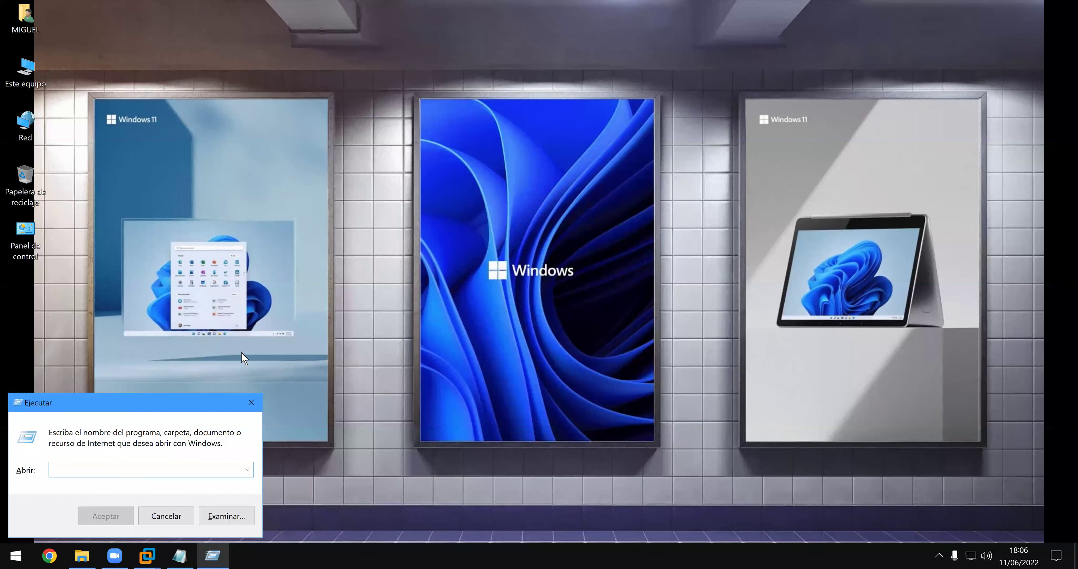
{"action": "left_click_drag", "start_coordinate": [180, 405], "coordinate": [377, 319]}
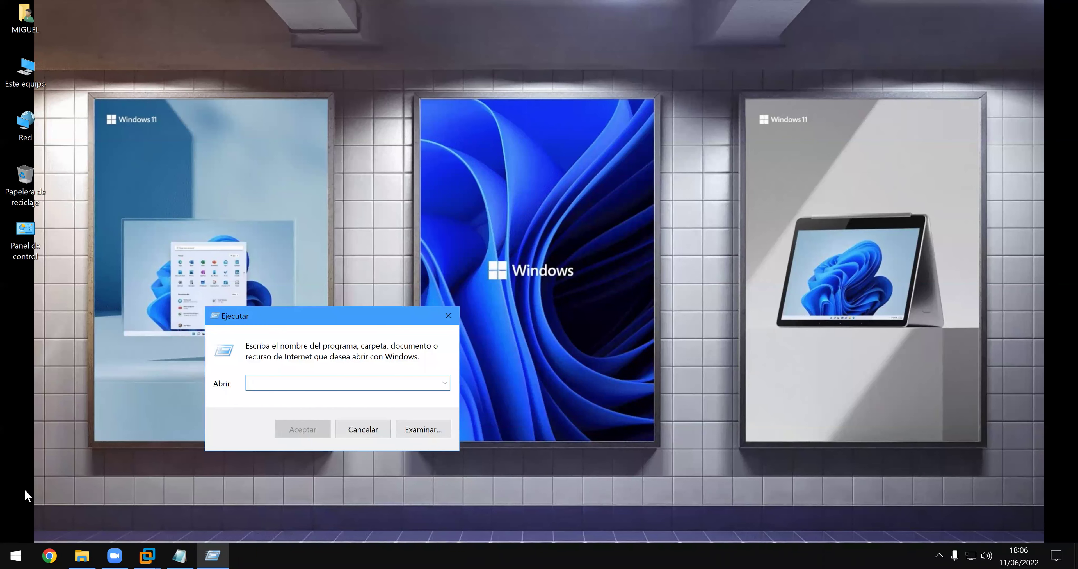
{"action": "left_click", "coordinate": [12, 558]}
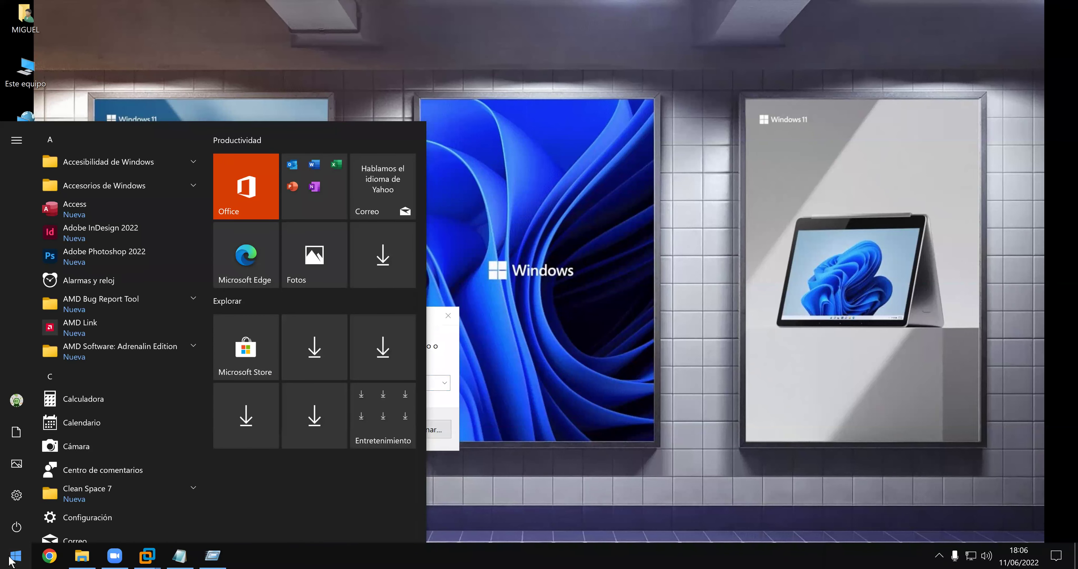
{"action": "left_click", "coordinate": [9, 558]}
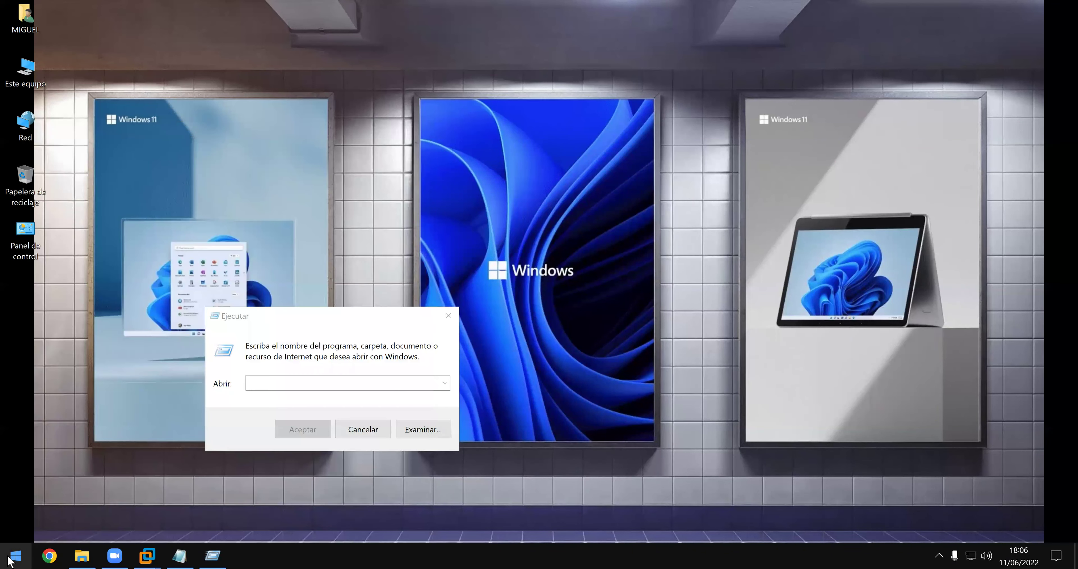
{"action": "left_click", "coordinate": [368, 434]}
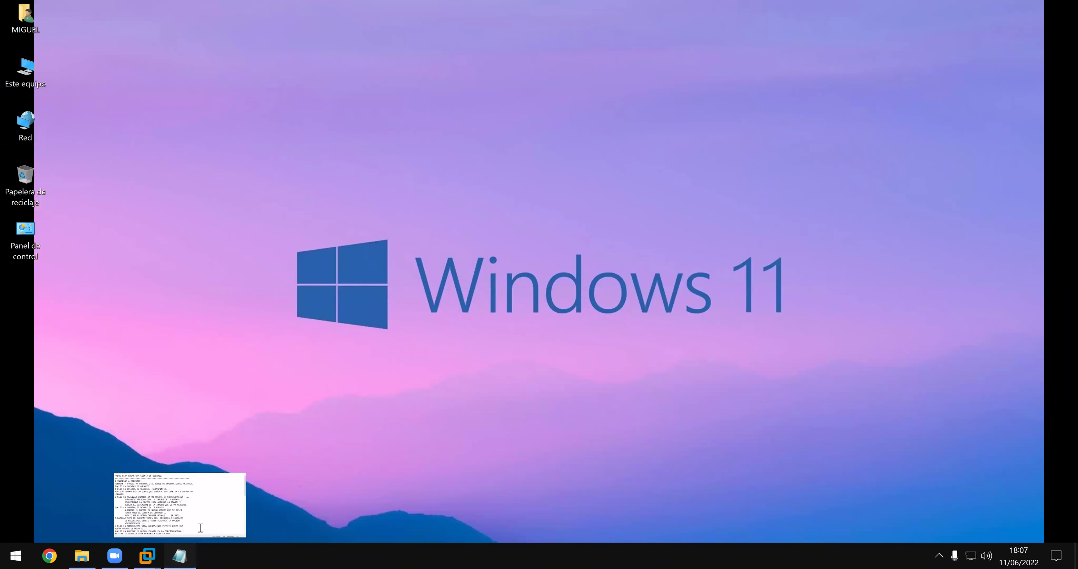
Save the notes, undo the accidental blank lines under step 5, then minimise Notepad.
{"action": "left_click", "coordinate": [180, 556]}
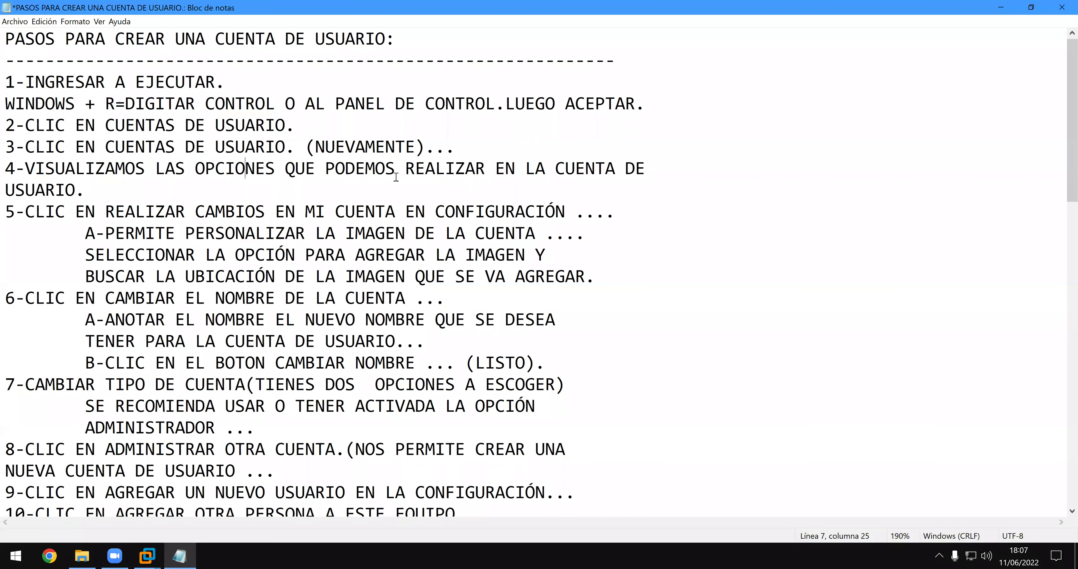
{"action": "left_click_drag", "start_coordinate": [88, 191], "coordinate": [5, 167]}
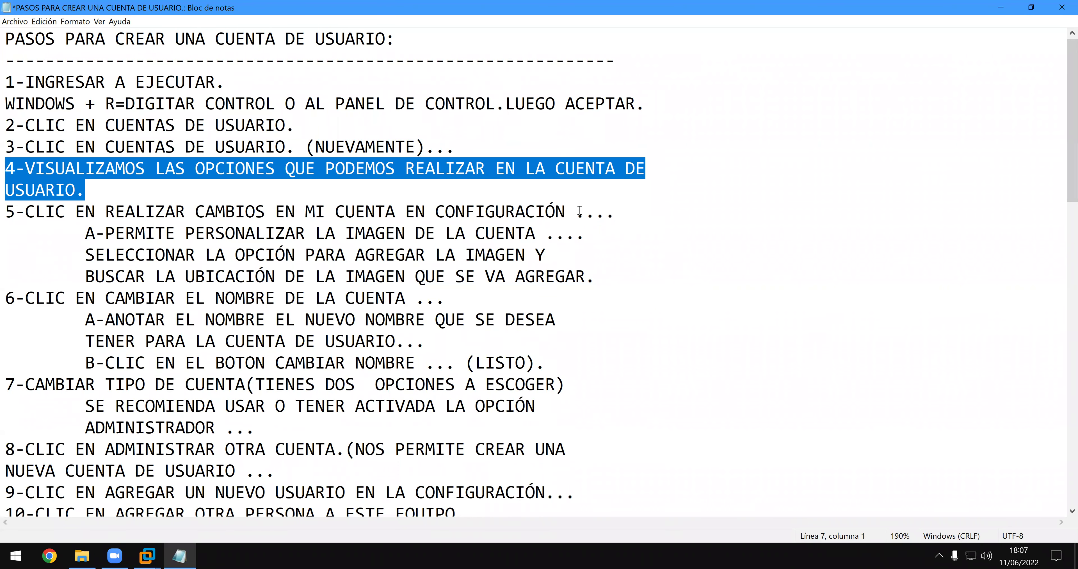
{"action": "left_click_drag", "start_coordinate": [644, 215], "coordinate": [19, 218]}
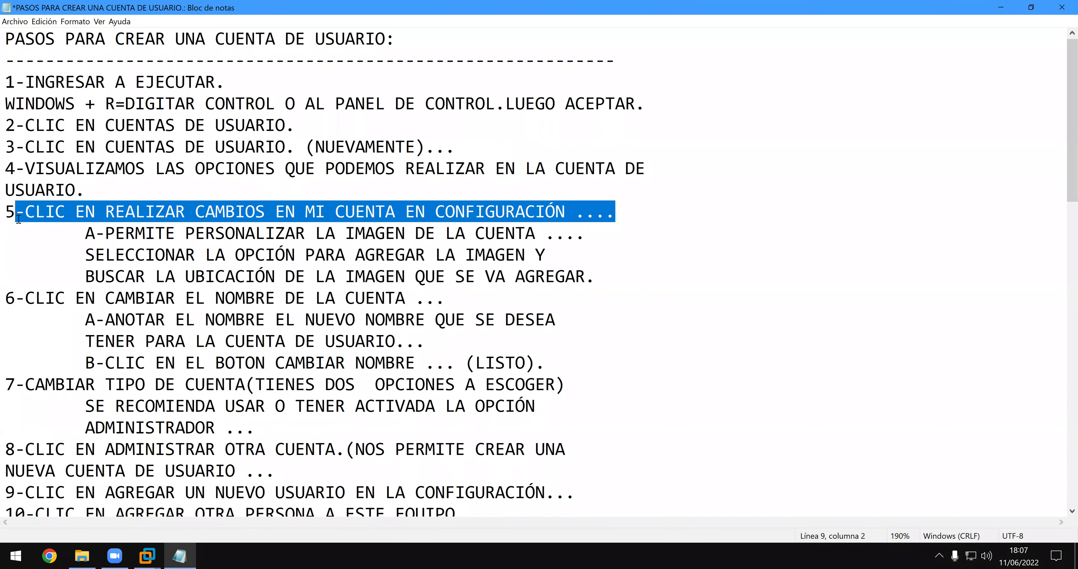
{"action": "left_click", "coordinate": [14, 21]}
{"action": "left_click", "coordinate": [32, 71]}
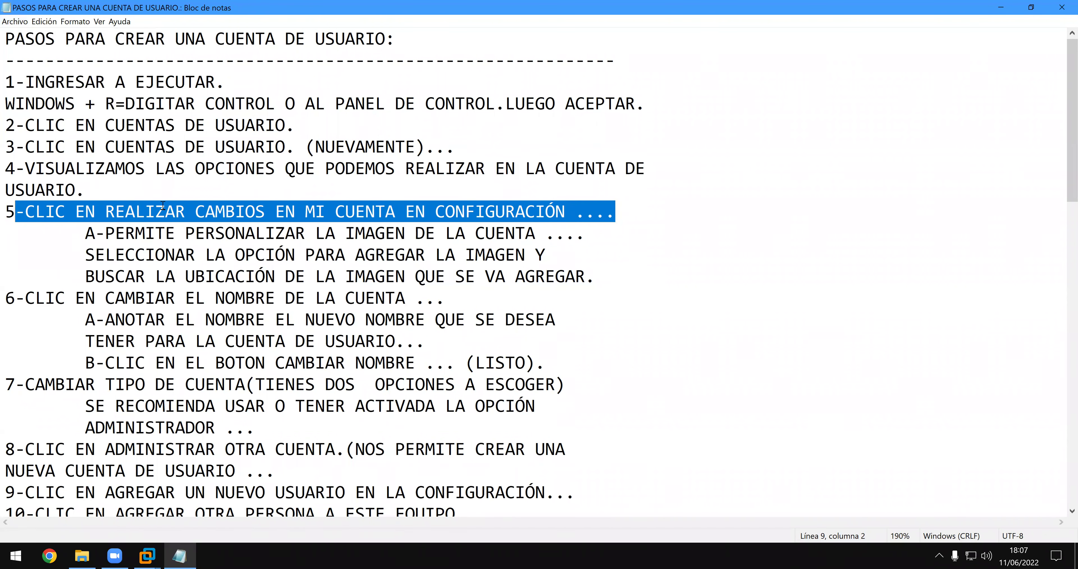
{"action": "key", "text": "Return"}
{"action": "key", "text": "Return"}
{"action": "key", "text": "Return"}
{"action": "key", "text": "Return"}
{"action": "key", "text": "Return"}
{"action": "key", "text": "Return"}
{"action": "key", "text": "Return"}
{"action": "key", "text": "Return"}
{"action": "key", "text": "Return"}
{"action": "key", "text": "Return"}
{"action": "key", "text": "Return"}
{"action": "key", "text": "Return"}
{"action": "key", "text": "Return"}
{"action": "key", "text": "Return"}
{"action": "key", "text": "Return"}
{"action": "key", "text": "Return"}
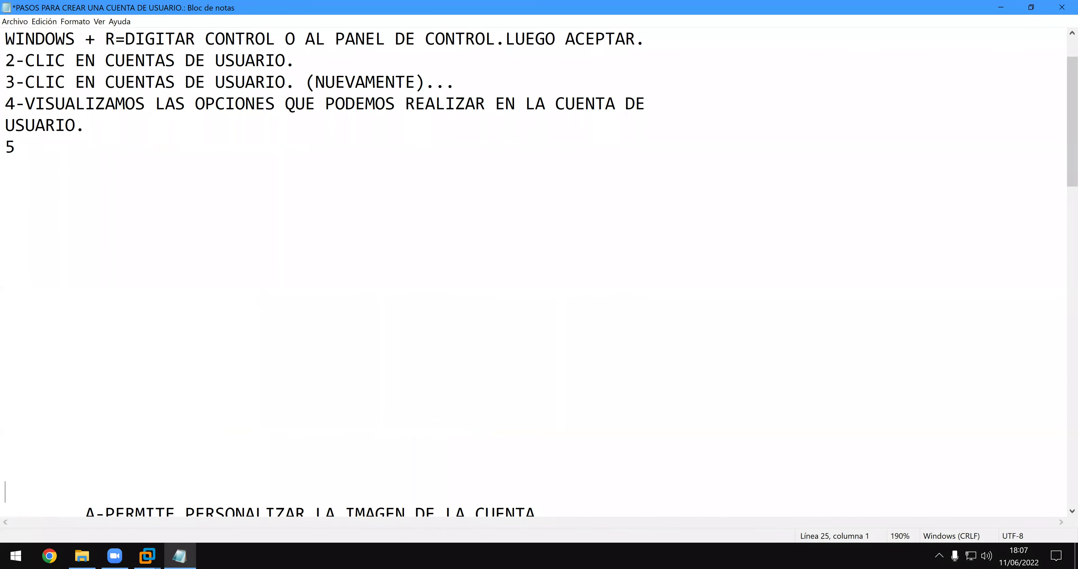
{"action": "key", "text": "ctrl+z"}
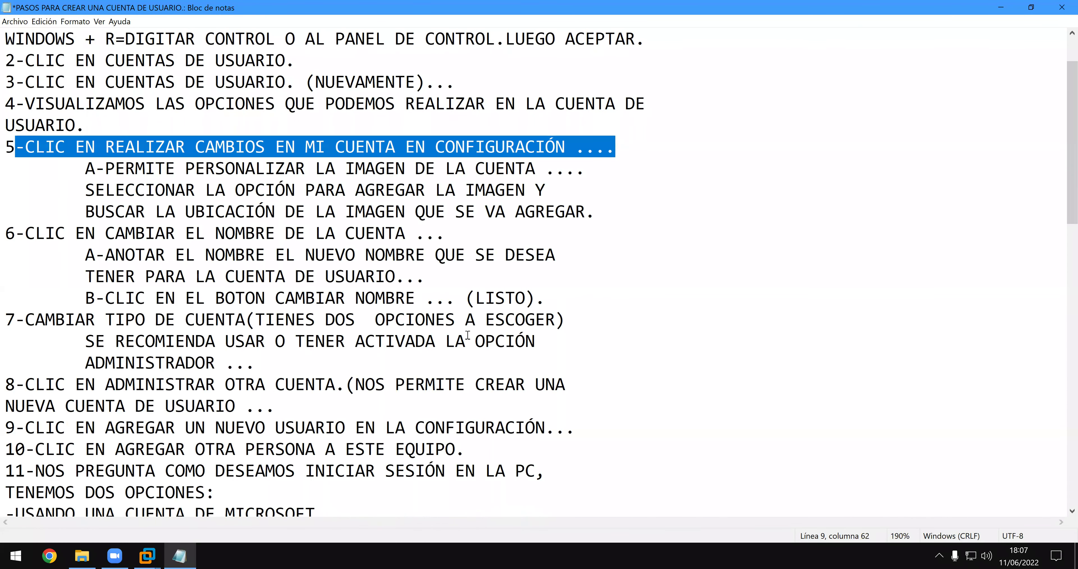
{"action": "left_click", "coordinate": [640, 215]}
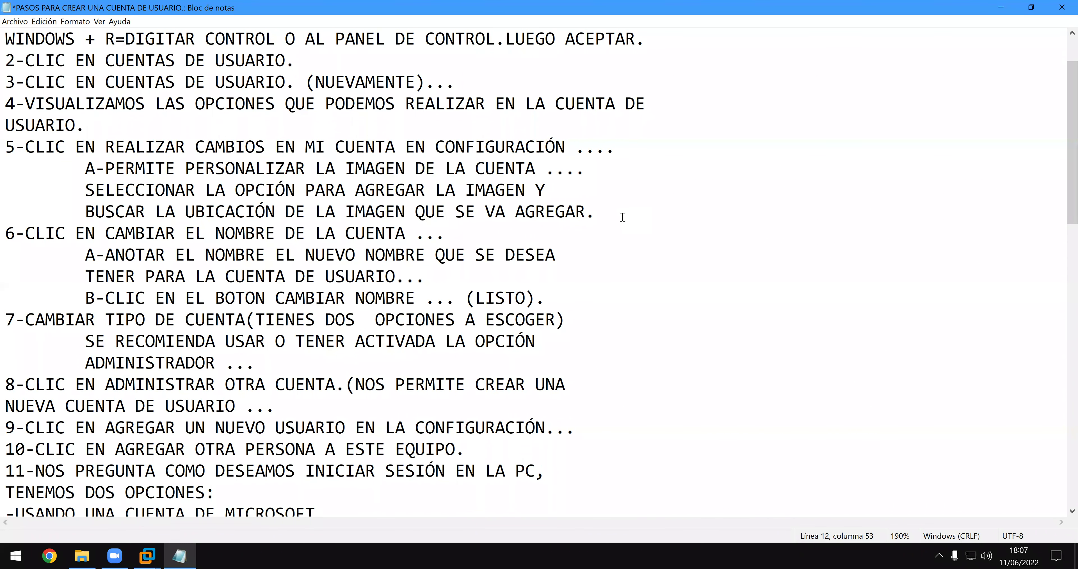
{"action": "left_click", "coordinate": [180, 555]}
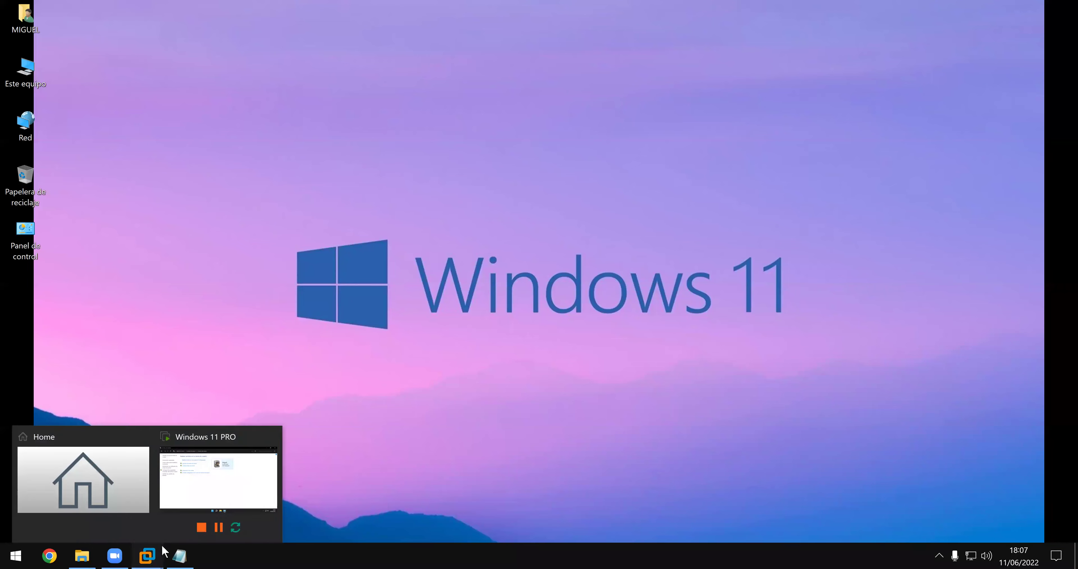
In the Windows 11 PRO VM, open 'Realizar cambios en mi cuenta en Configuración' to reach Tu información.
{"action": "left_click", "coordinate": [217, 488]}
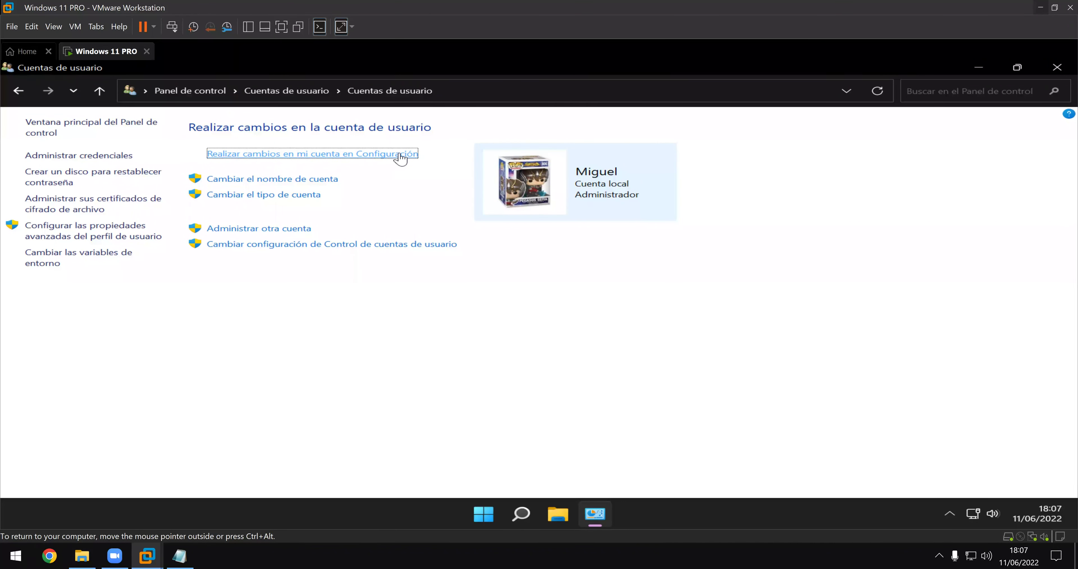
{"action": "left_click", "coordinate": [400, 155]}
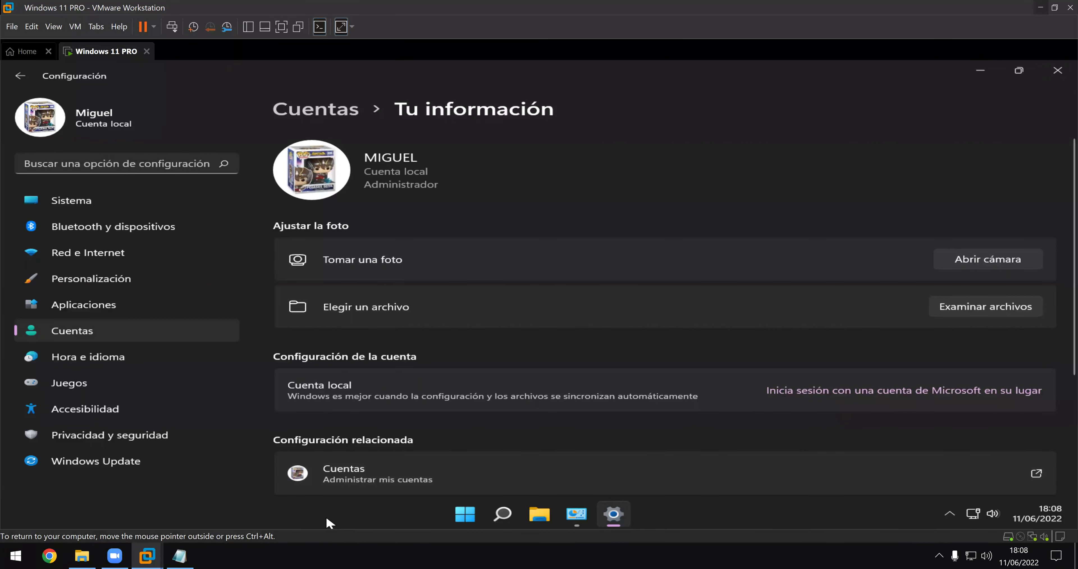
{"action": "left_click", "coordinate": [343, 554]}
Enter CONTROL in the host's Run dialog.
{"action": "key", "text": "super+r"}
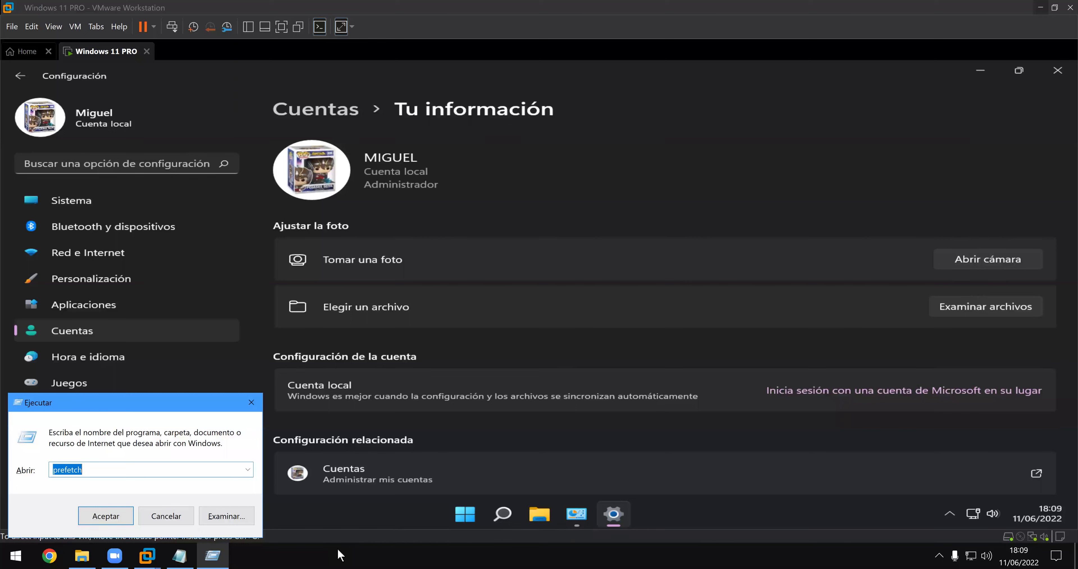
{"action": "type", "text": "CONTROL"}
Open host Control Panel in Categoría view, maximized, at Cuentas de usuario > Cuentas de usuario.
{"action": "left_click", "coordinate": [102, 512]}
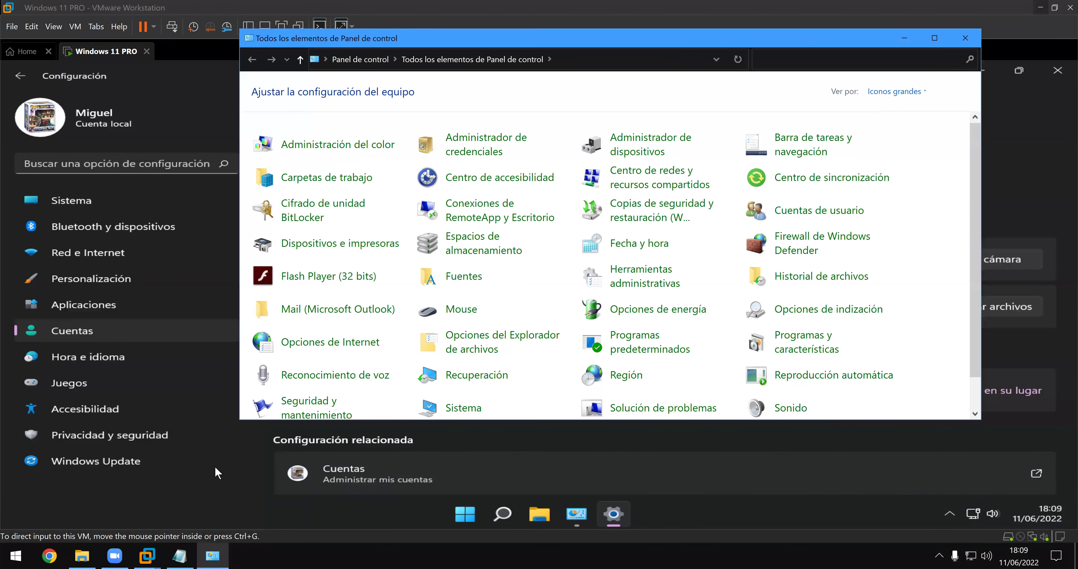
{"action": "left_click", "coordinate": [876, 93]}
{"action": "left_click", "coordinate": [887, 108]}
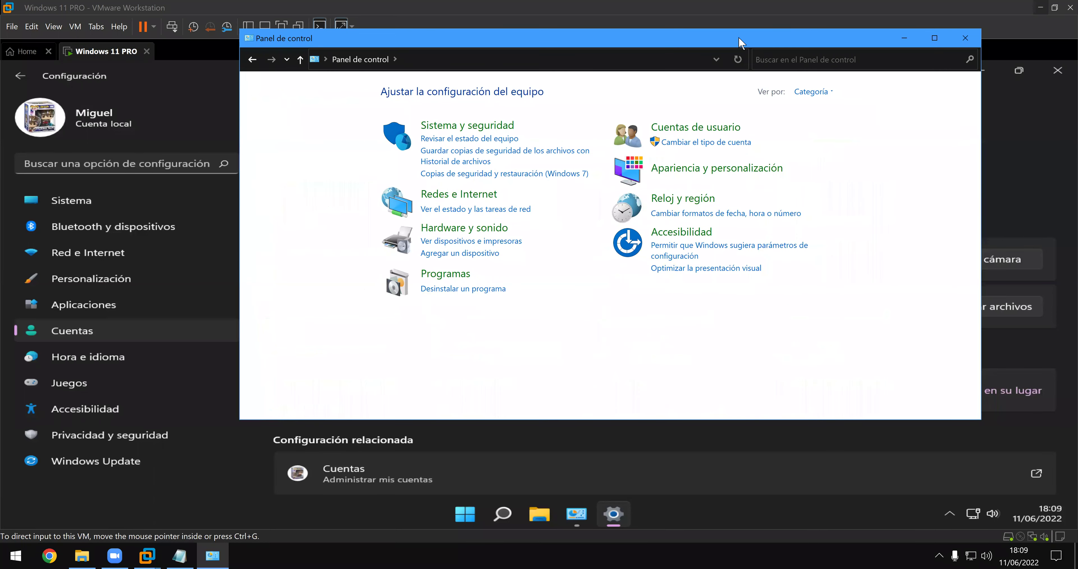
{"action": "double_click", "coordinate": [739, 38]}
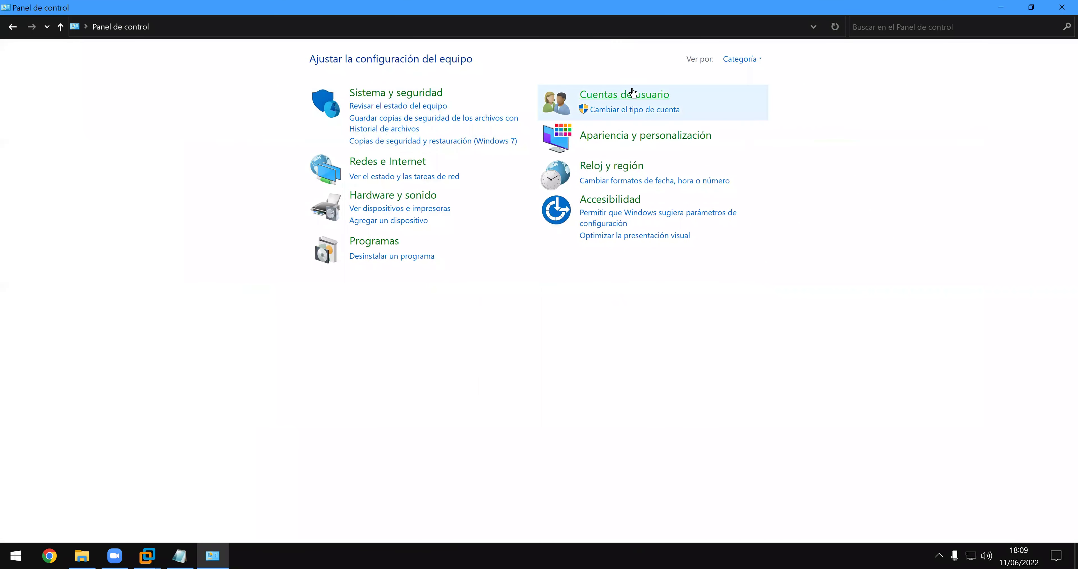
{"action": "left_click", "coordinate": [631, 93]}
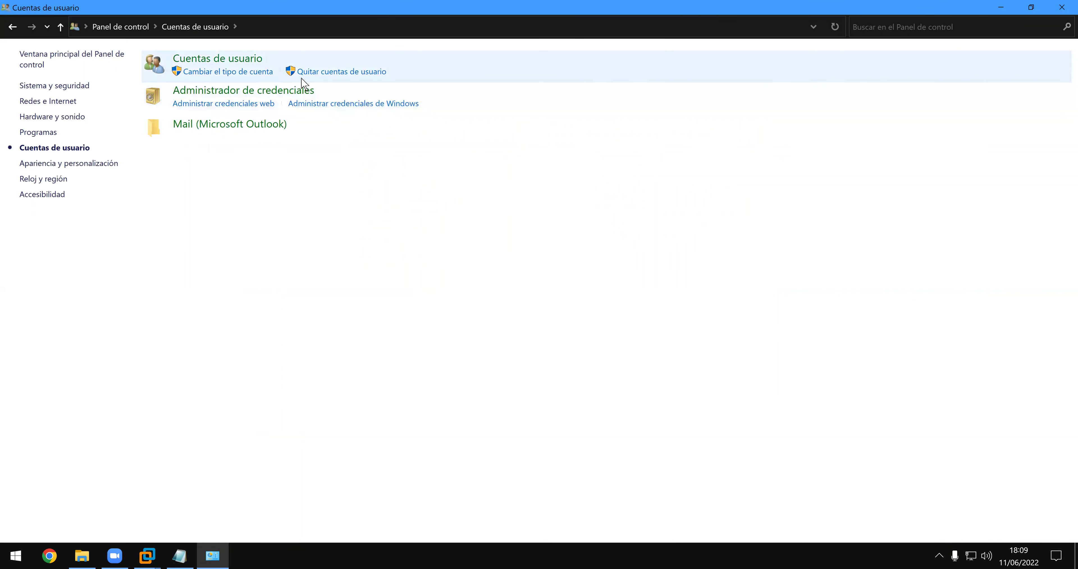
{"action": "left_click", "coordinate": [255, 62]}
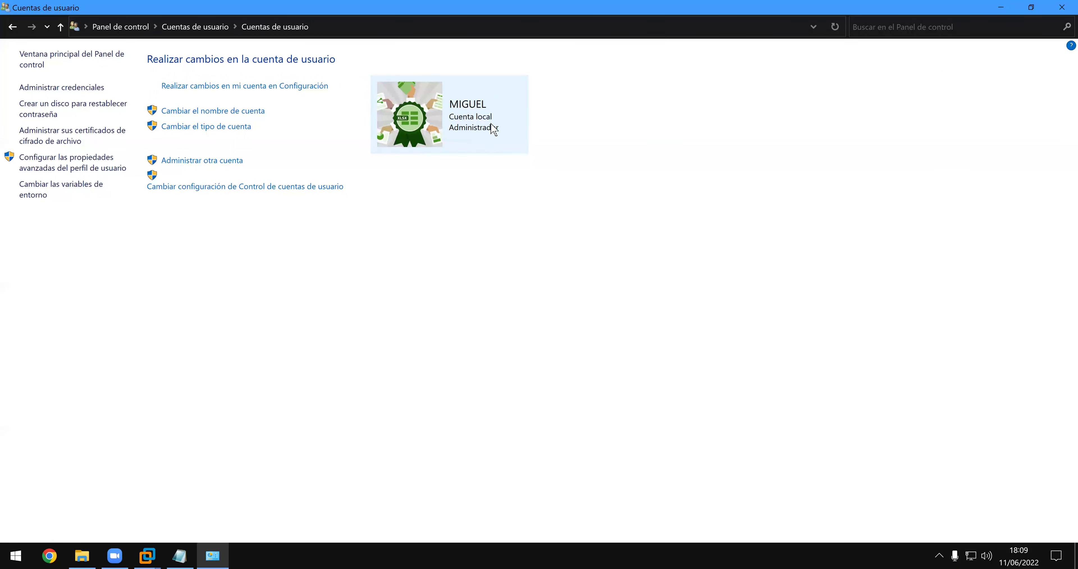
Open 'Realizar cambios en mi cuenta en Configuración' on the host, then minimise the Settings window.
{"action": "left_click", "coordinate": [305, 87]}
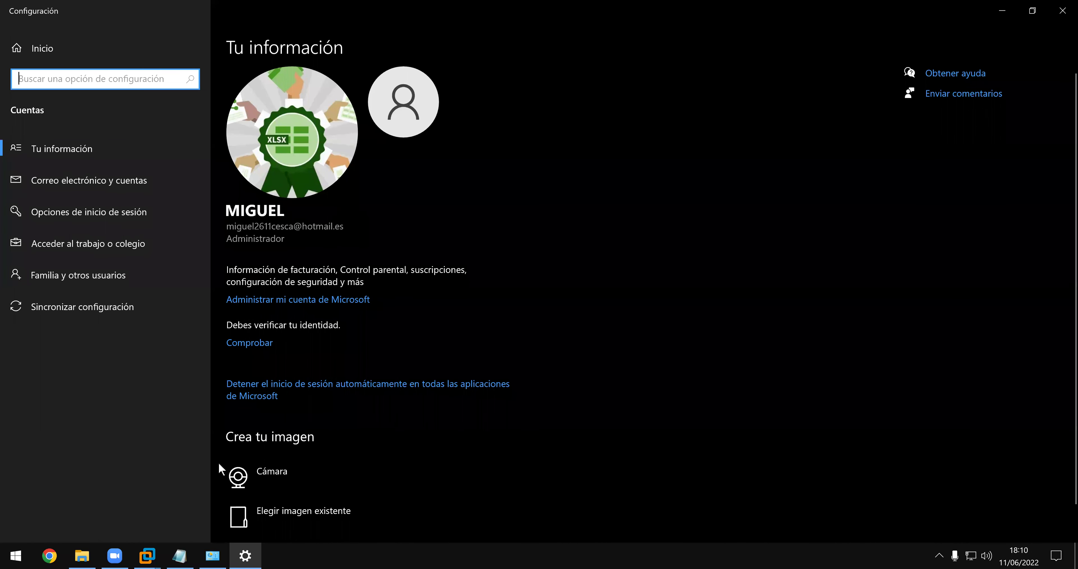
{"action": "mouse_move", "coordinate": [250, 551]}
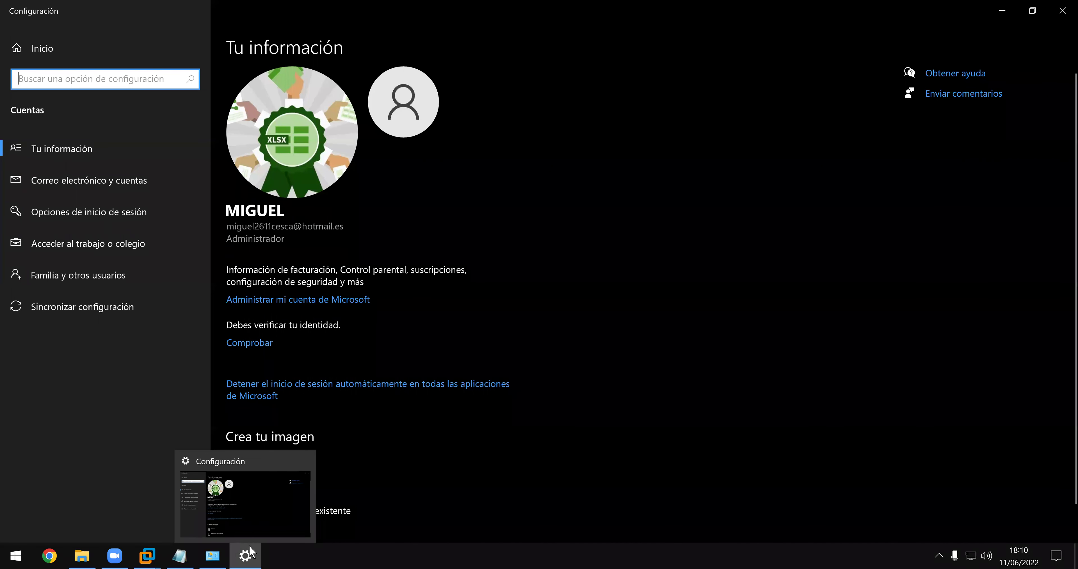
{"action": "left_click", "coordinate": [250, 551]}
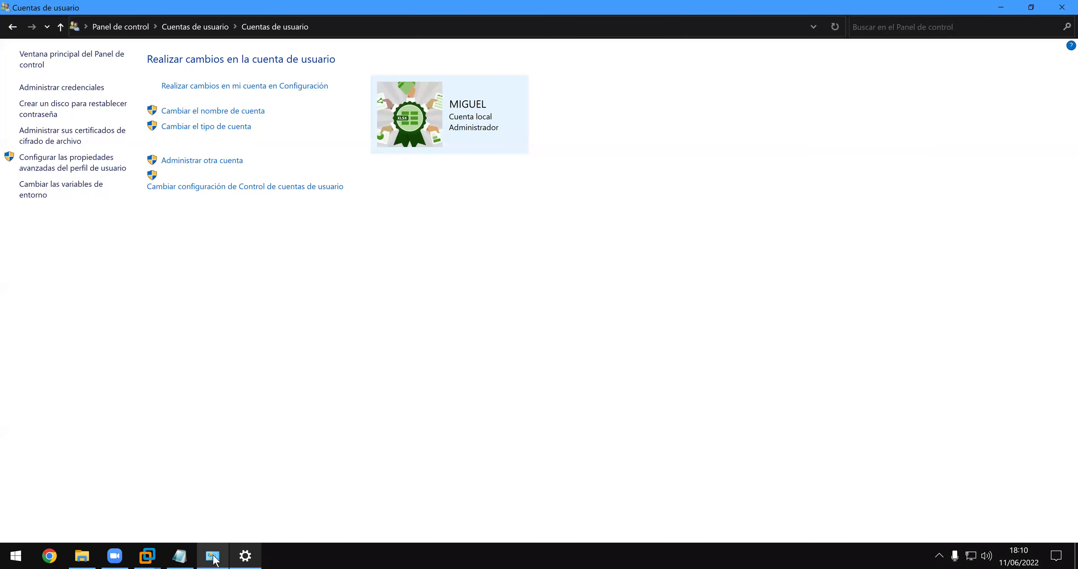
{"action": "mouse_move", "coordinate": [179, 554]}
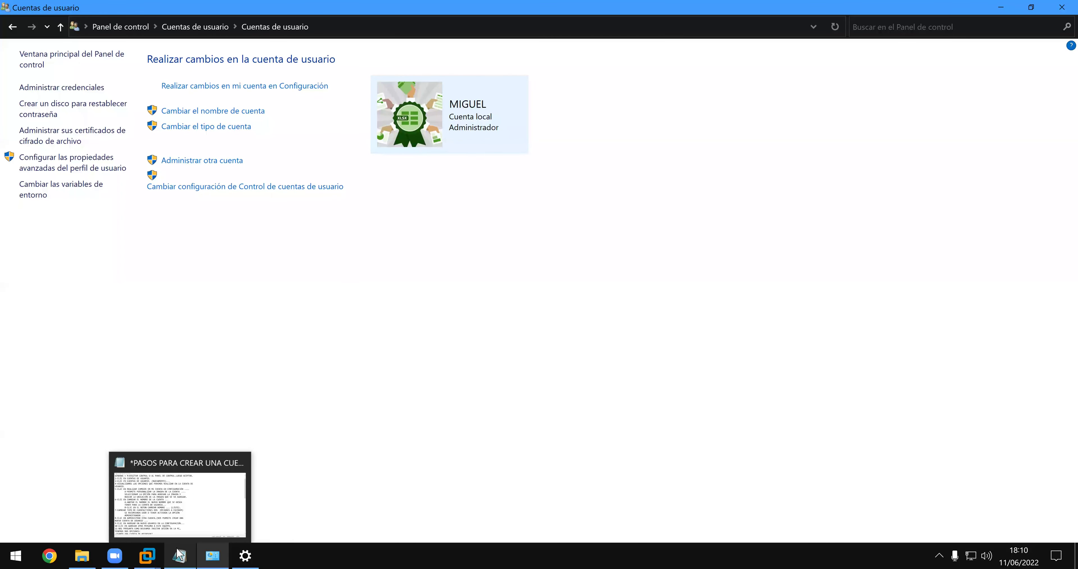
{"action": "left_click", "coordinate": [246, 556]}
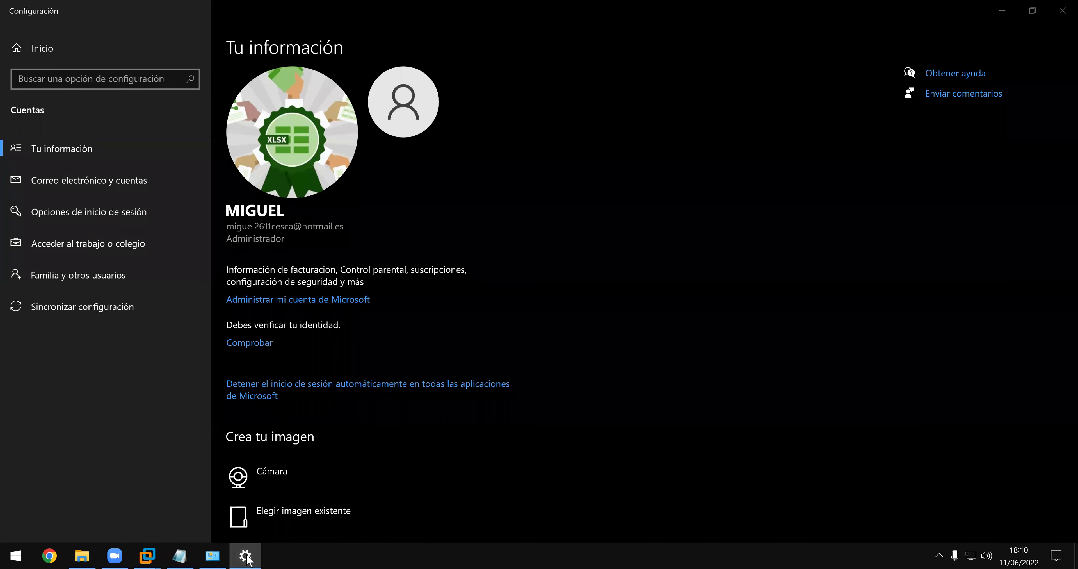
{"action": "left_click", "coordinate": [246, 556]}
Close the host Settings and Control Panel windows from their taskbar menus.
{"action": "right_click", "coordinate": [247, 556]}
{"action": "left_click", "coordinate": [249, 530]}
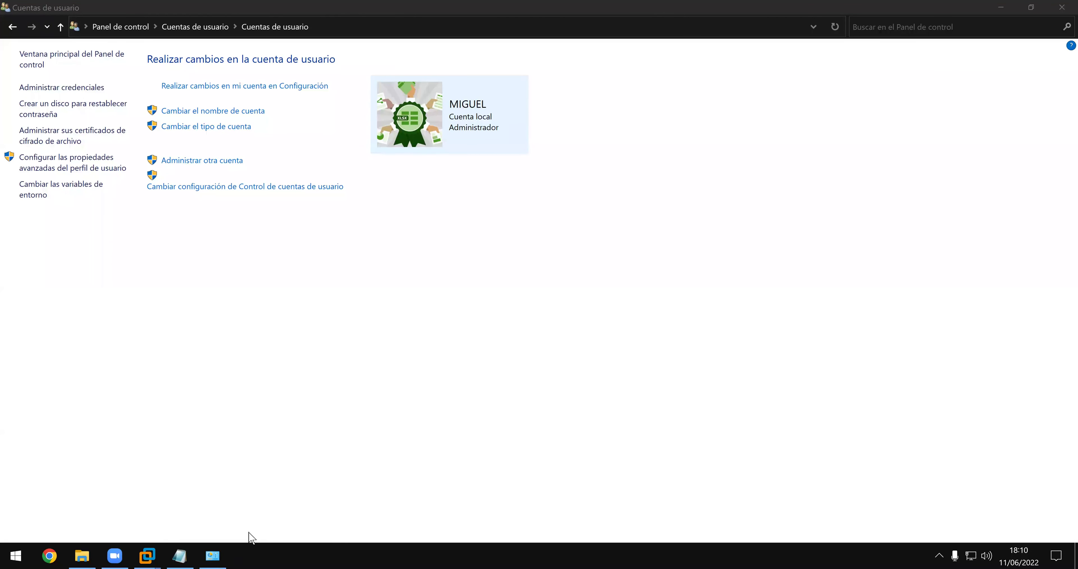
{"action": "right_click", "coordinate": [212, 555]}
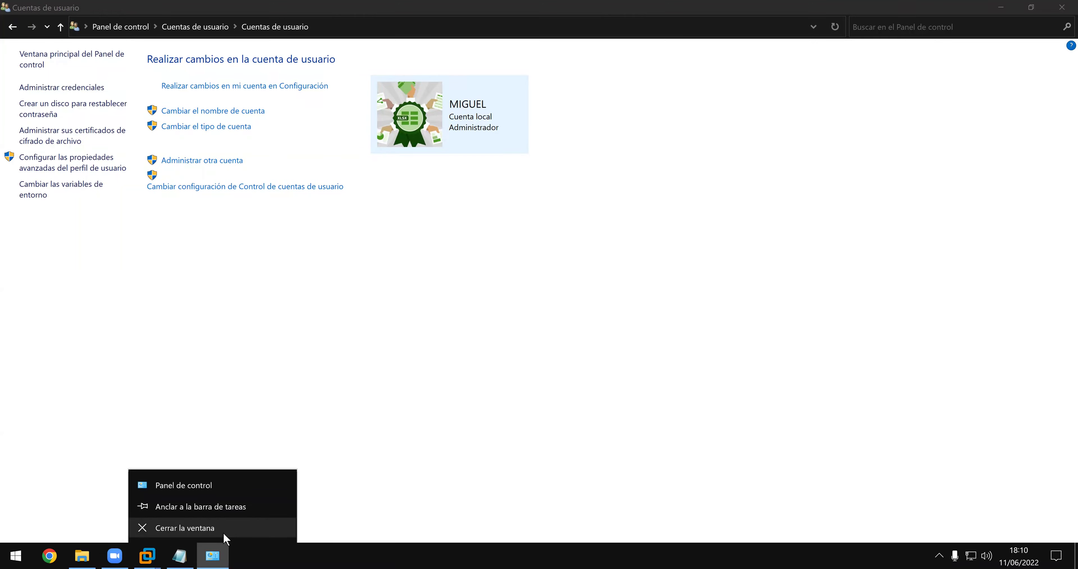
{"action": "left_click", "coordinate": [221, 530]}
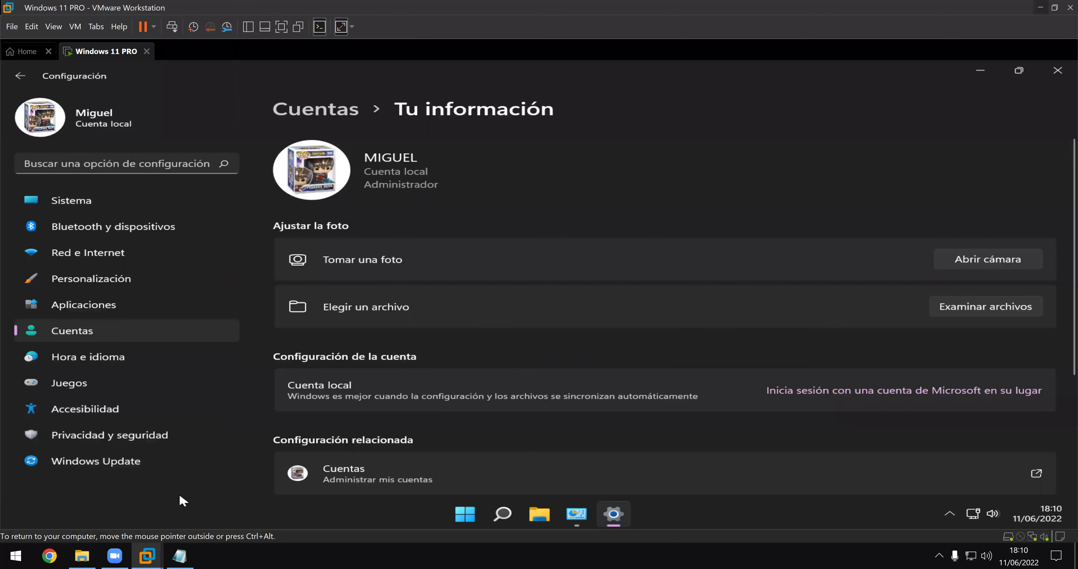
Move the Notepad taskbar icon beside File Explorer and restore the steps notes.
{"action": "mouse_move", "coordinate": [180, 555]}
{"action": "left_click_drag", "start_coordinate": [179, 555], "coordinate": [114, 558]}
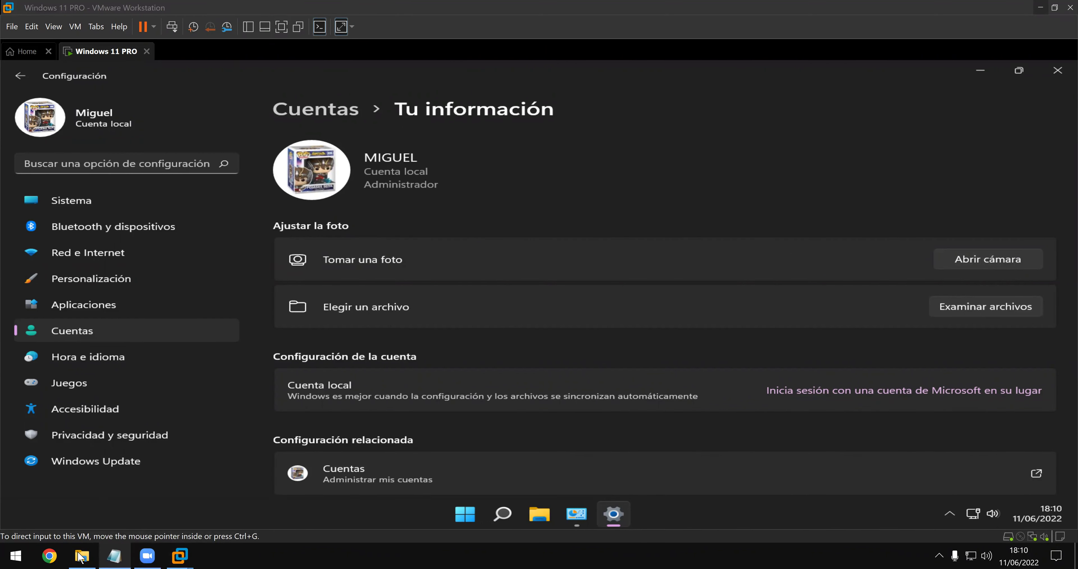
{"action": "mouse_move", "coordinate": [114, 558]}
{"action": "left_click", "coordinate": [114, 558]}
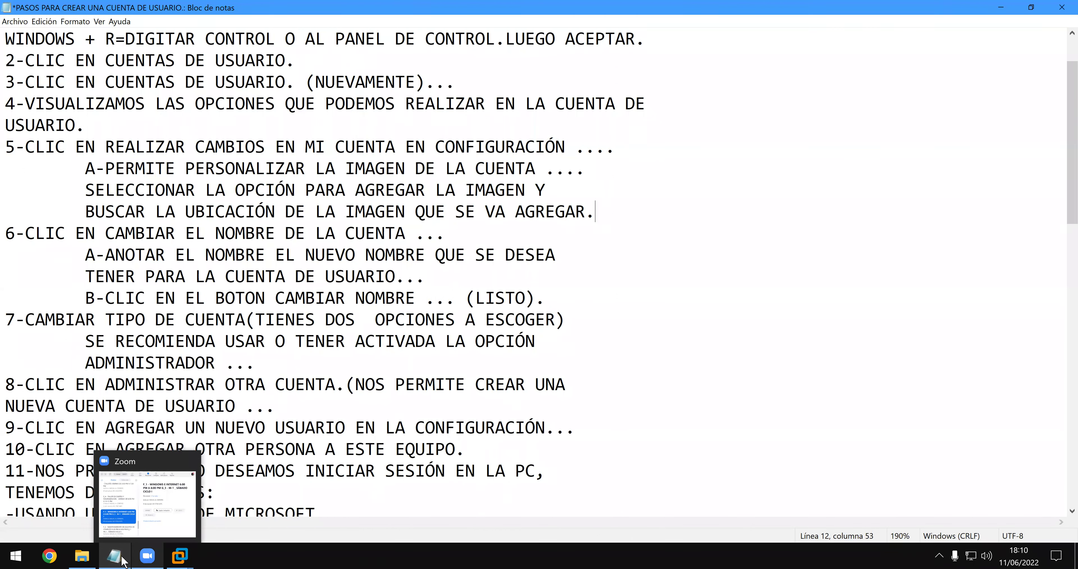
Minimize the Notepad step notes to reveal the Windows 11 account settings in VMware.
{"action": "mouse_move", "coordinate": [121, 556]}
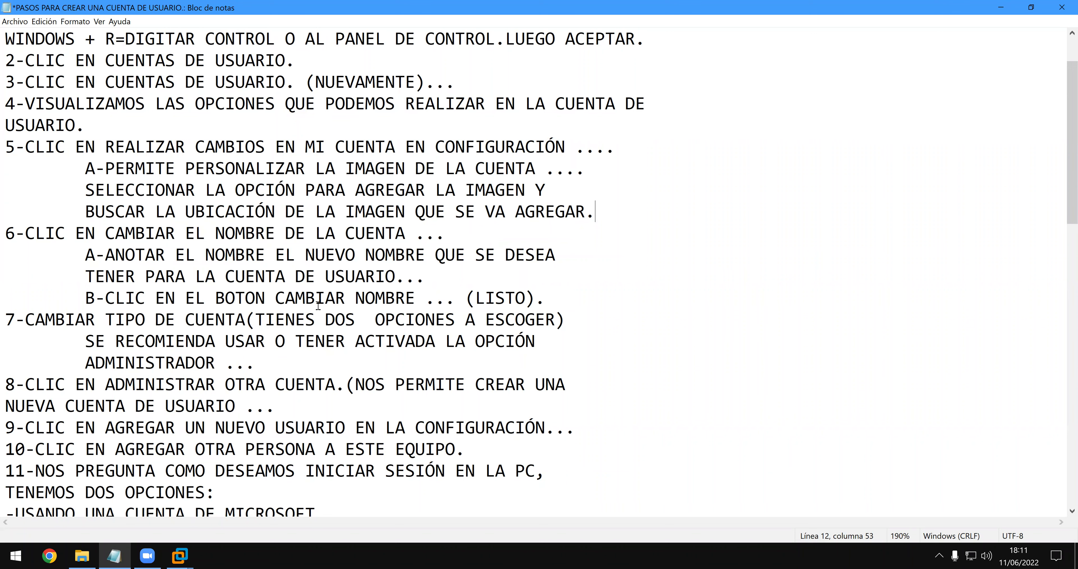
{"action": "left_click", "coordinate": [121, 552]}
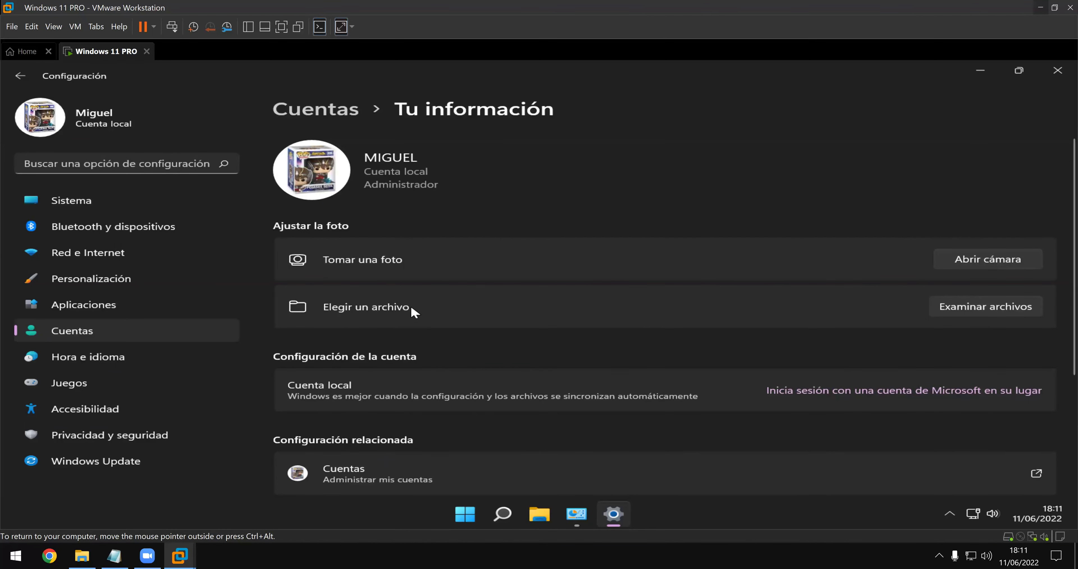
Set C:\FUNKO\32-Funko-811 as the account picture, which fails with error 0x80070497.
{"action": "left_click", "coordinate": [979, 314]}
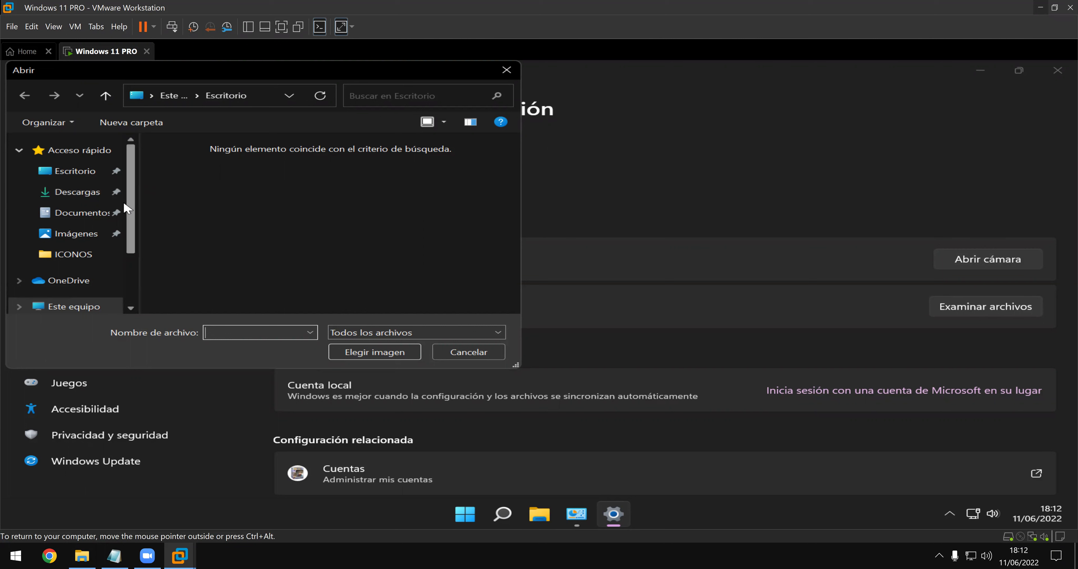
{"action": "scroll", "coordinate": [119, 234], "scroll_direction": "down", "scroll_amount": 2}
{"action": "left_click", "coordinate": [74, 262]}
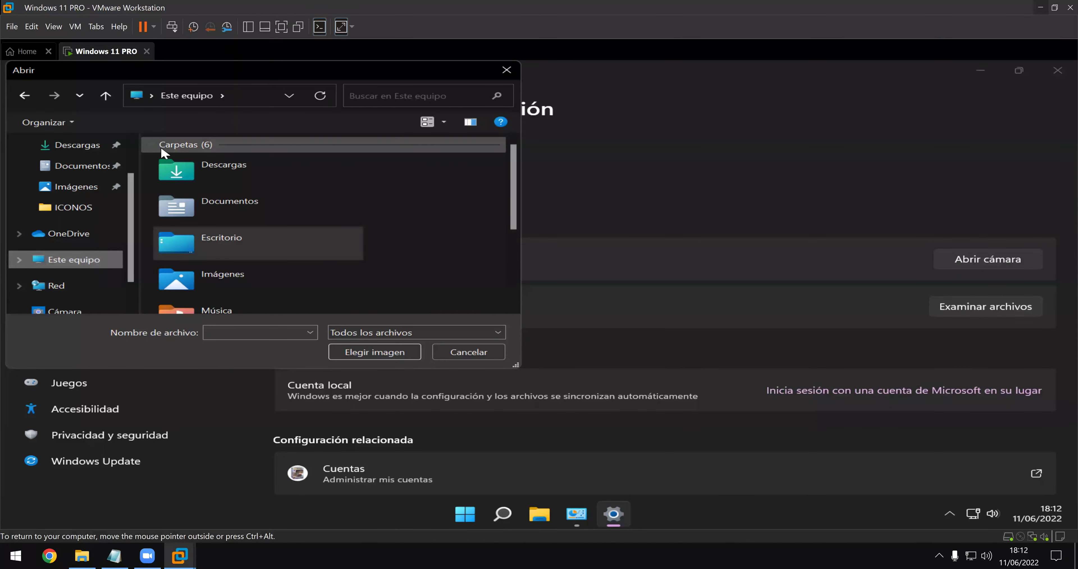
{"action": "left_click", "coordinate": [152, 143]}
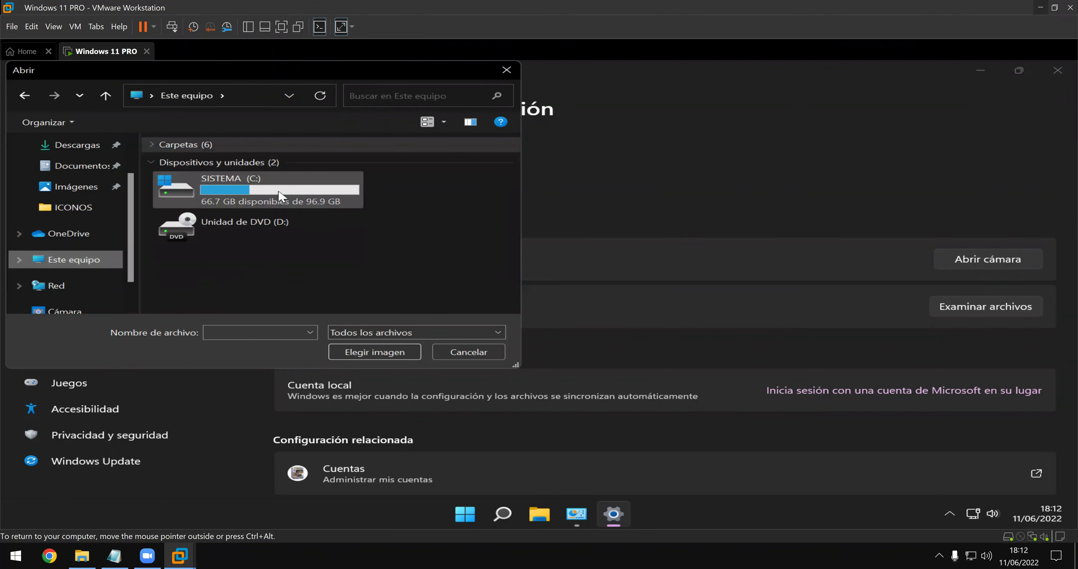
{"action": "double_click", "coordinate": [275, 183]}
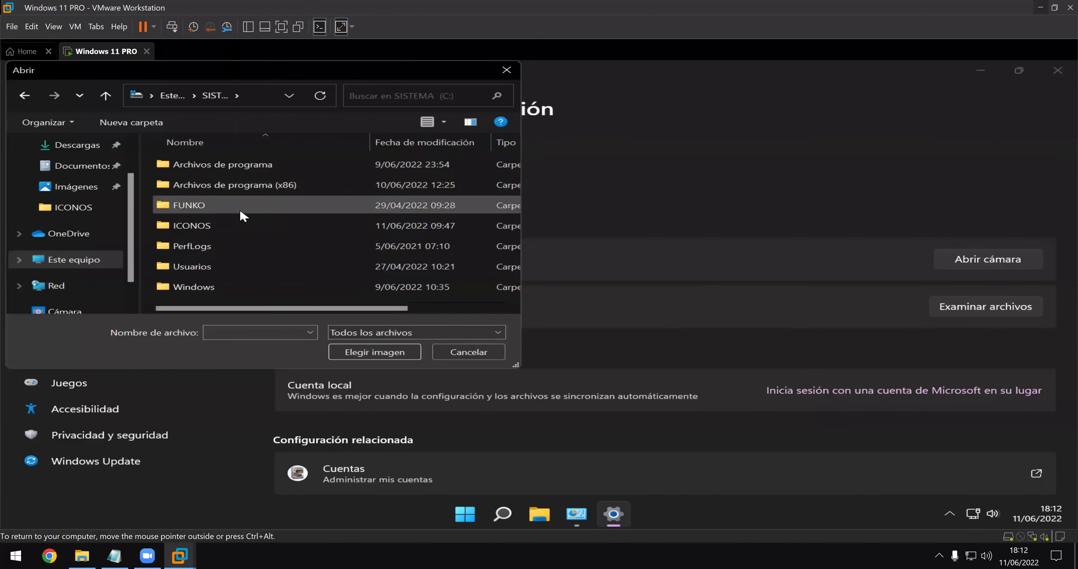
{"action": "double_click", "coordinate": [232, 206]}
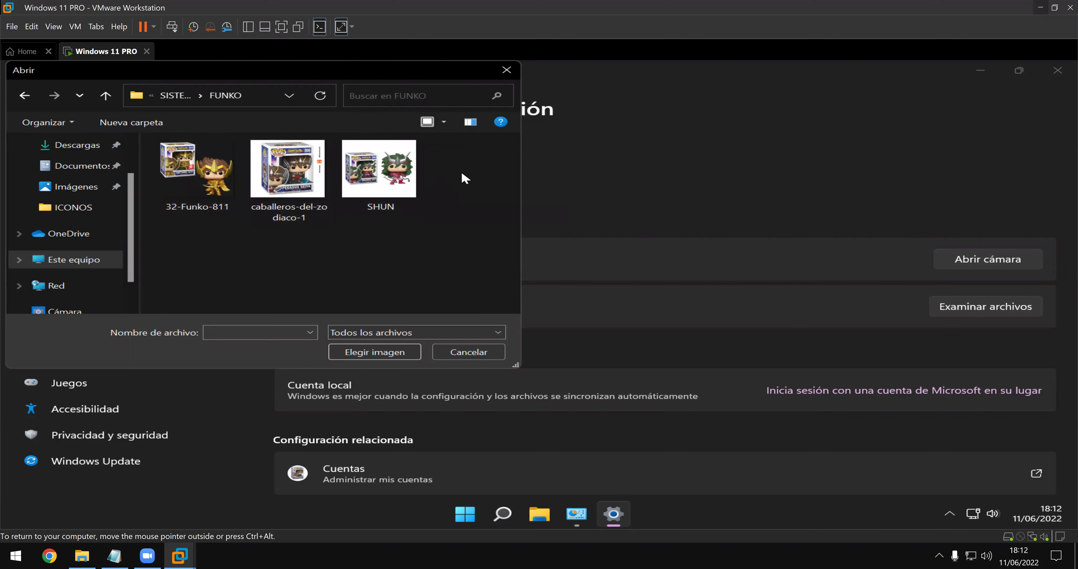
{"action": "left_click", "coordinate": [224, 181]}
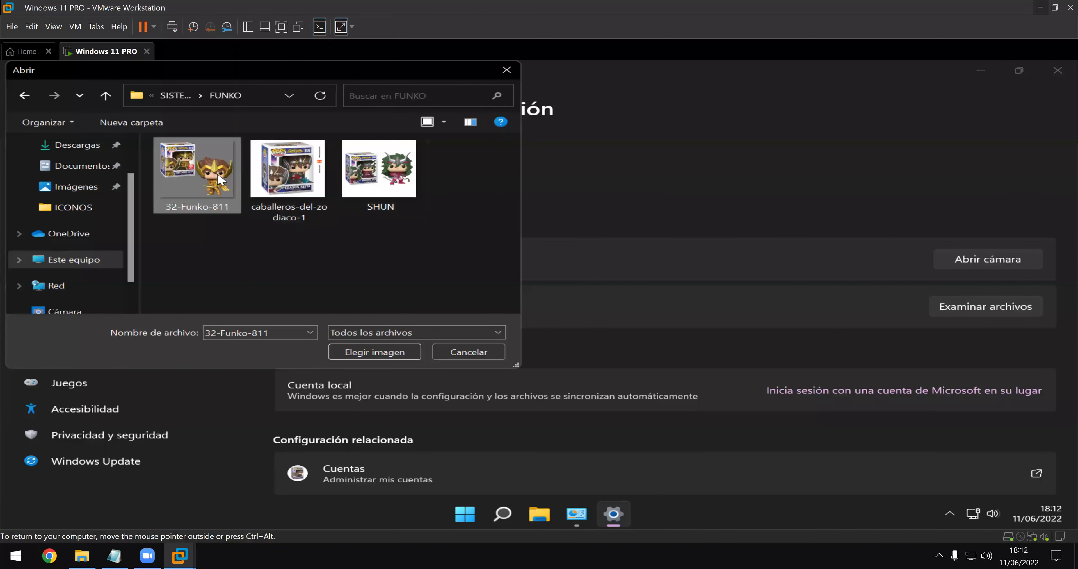
{"action": "left_click", "coordinate": [376, 352]}
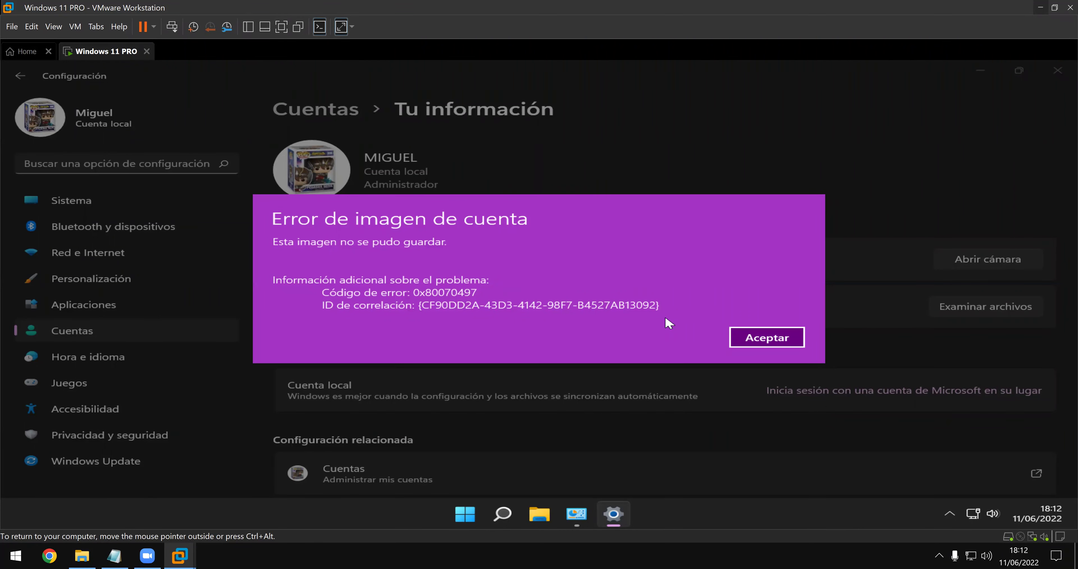
Retry with the SHUN image, dismiss both 0x80070497 errors, and minimize Settings.
{"action": "left_click", "coordinate": [767, 338]}
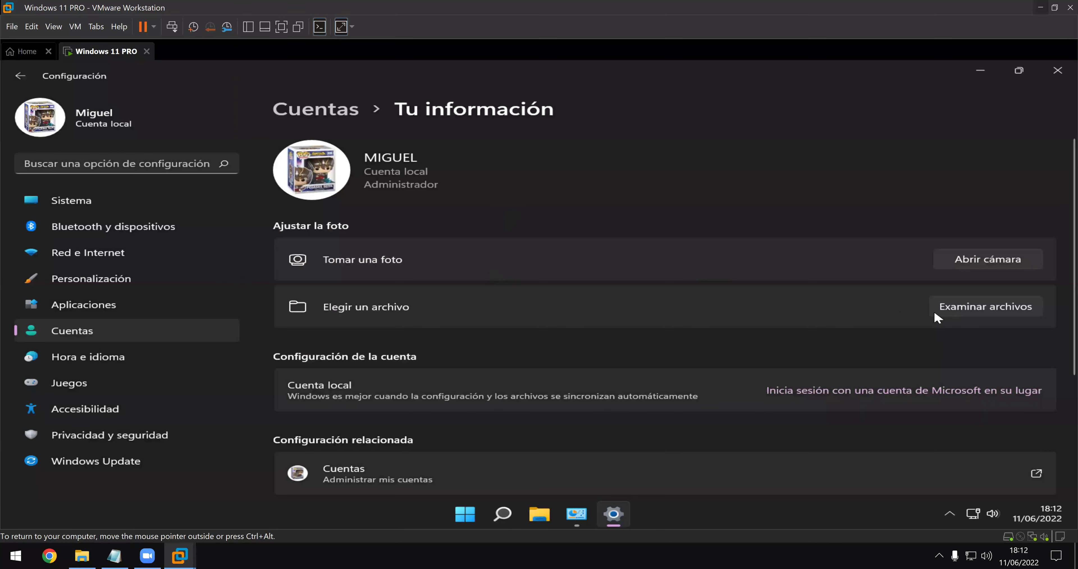
{"action": "left_click", "coordinate": [955, 311]}
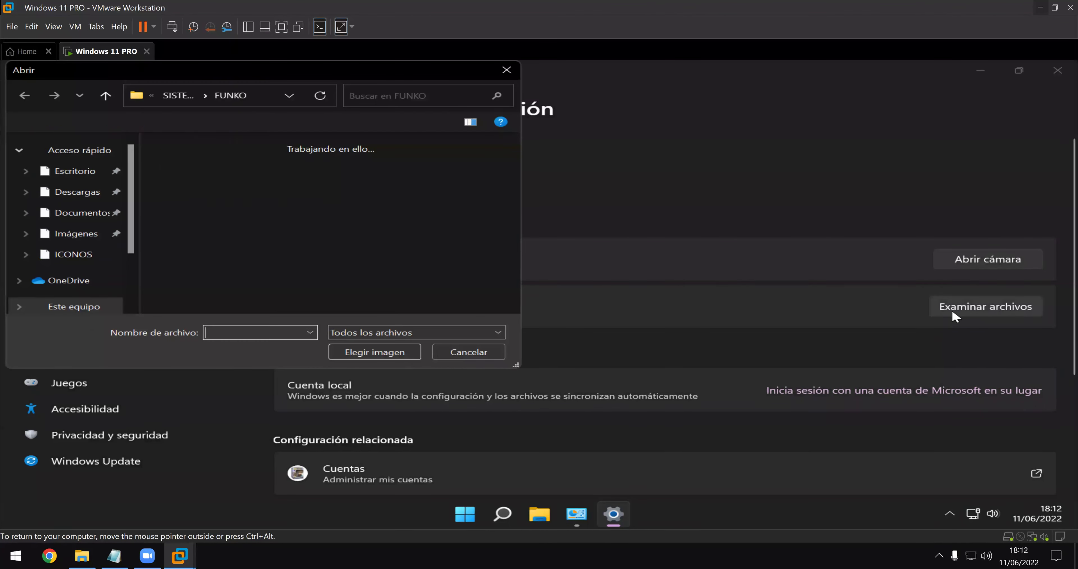
{"action": "left_click", "coordinate": [403, 189]}
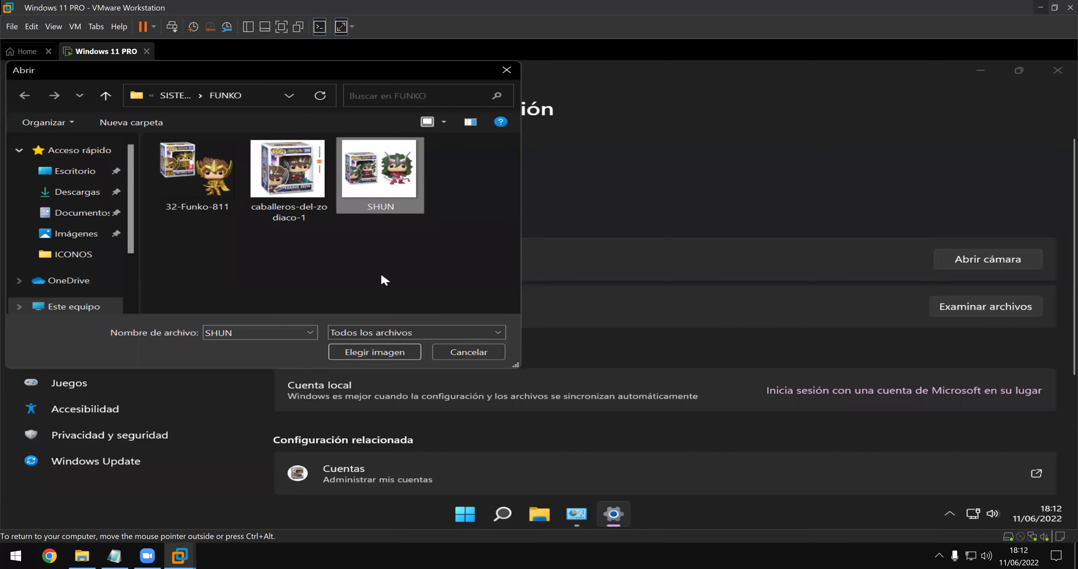
{"action": "left_click", "coordinate": [380, 353]}
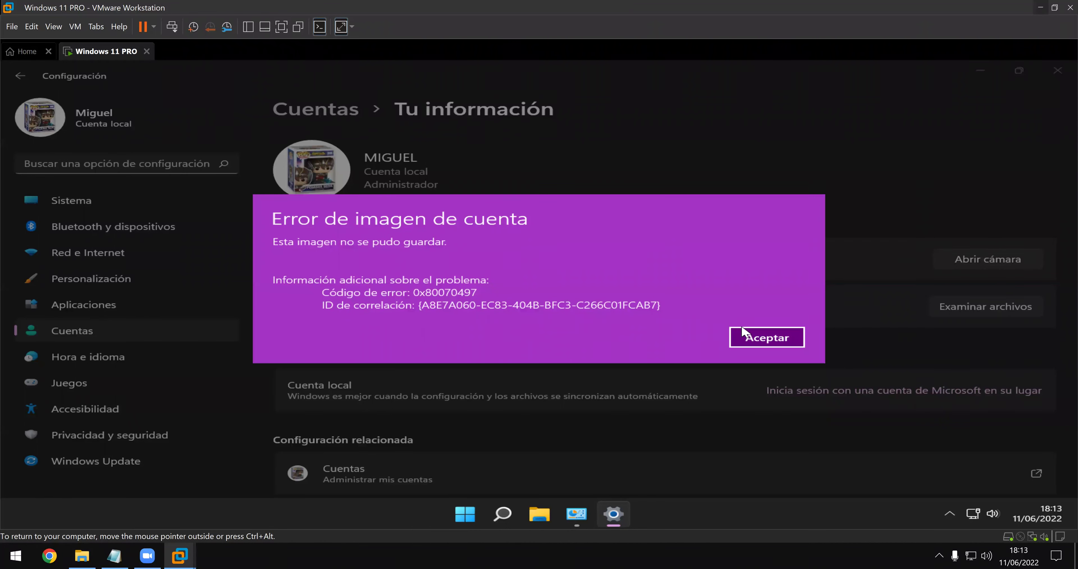
{"action": "left_click", "coordinate": [762, 339]}
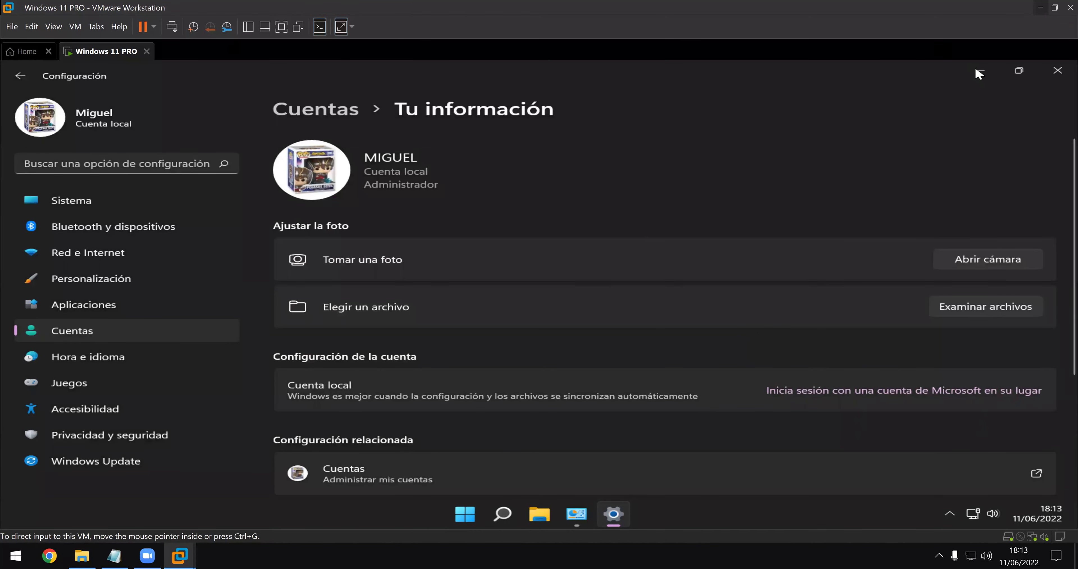
{"action": "left_click", "coordinate": [977, 71]}
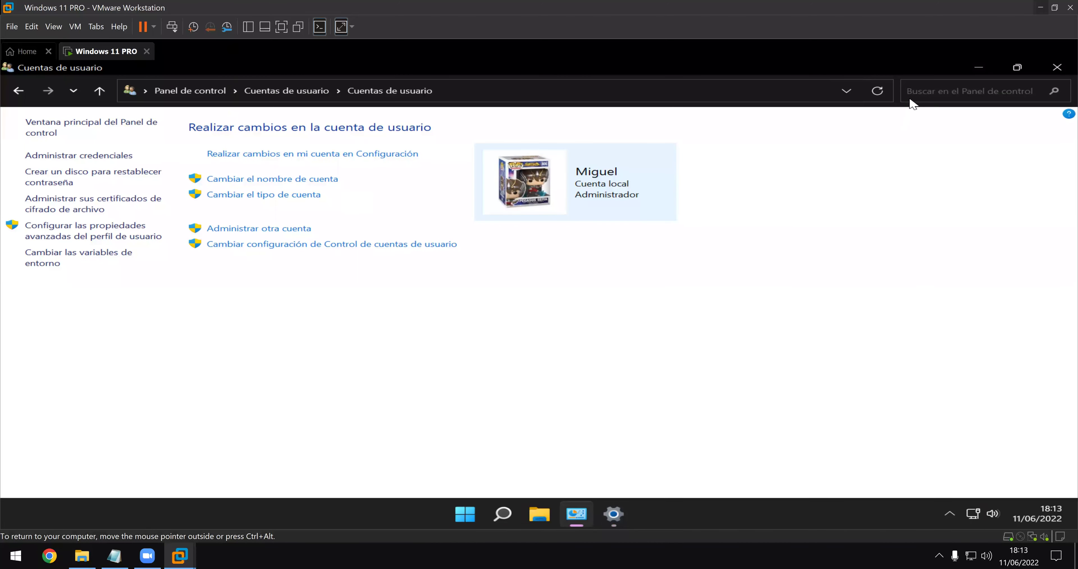
Inspect the three images in C:\FUNKO via Este equipo, then return to Tu información.
{"action": "left_click", "coordinate": [978, 68]}
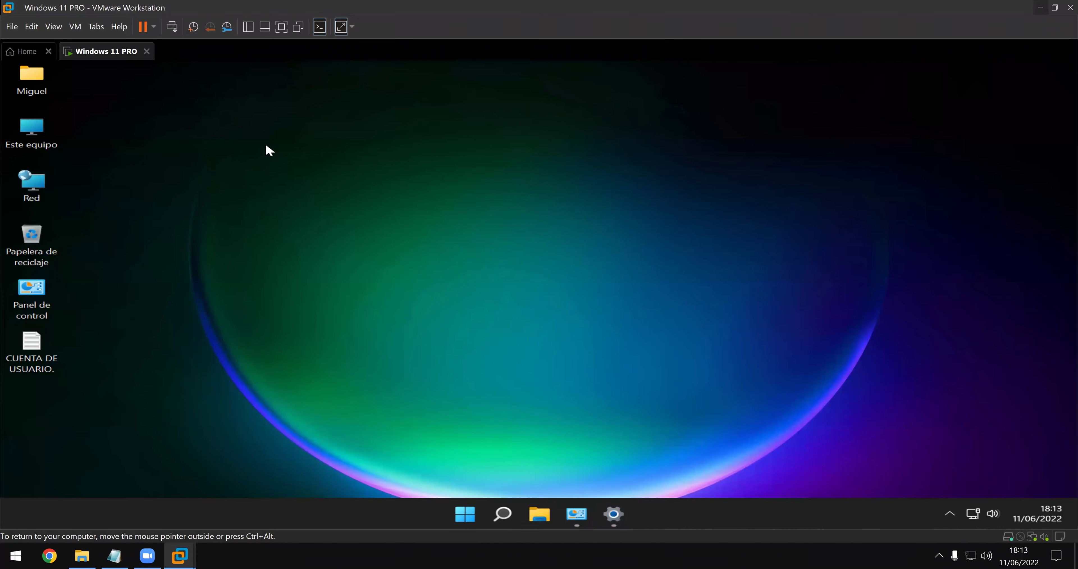
{"action": "double_click", "coordinate": [33, 130]}
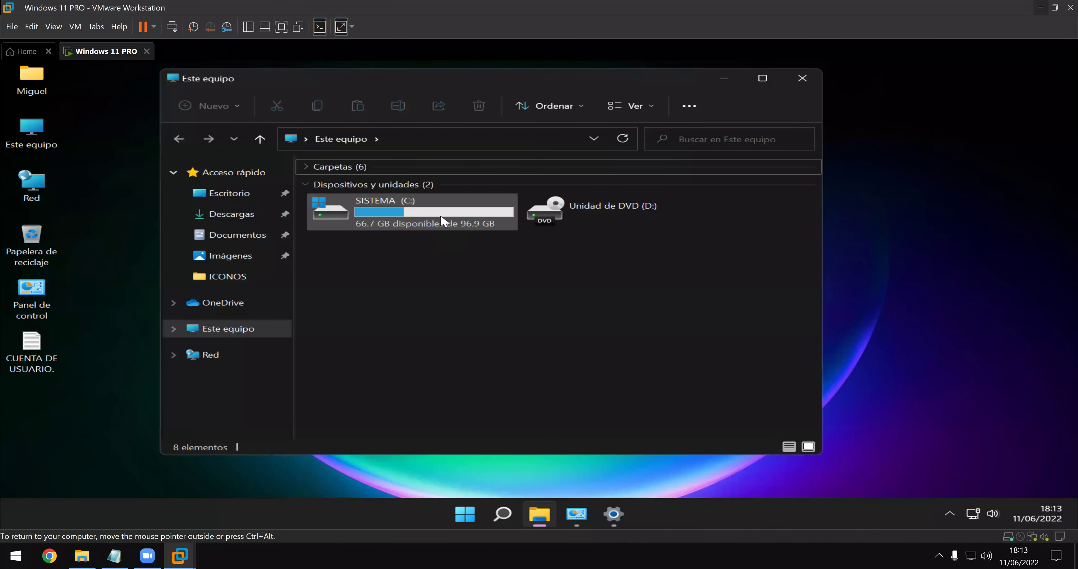
{"action": "double_click", "coordinate": [442, 221]}
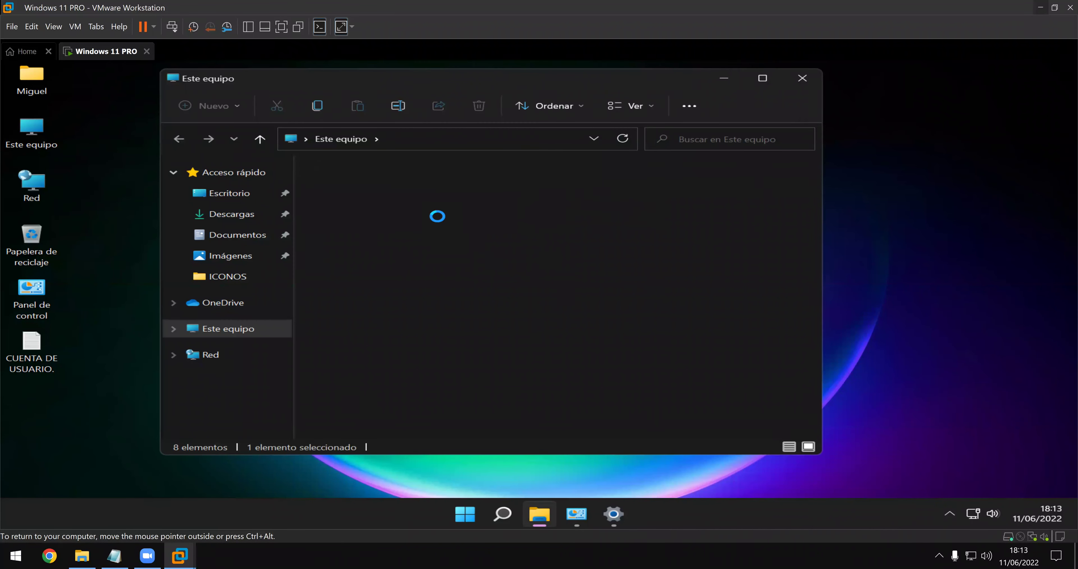
{"action": "double_click", "coordinate": [366, 228]}
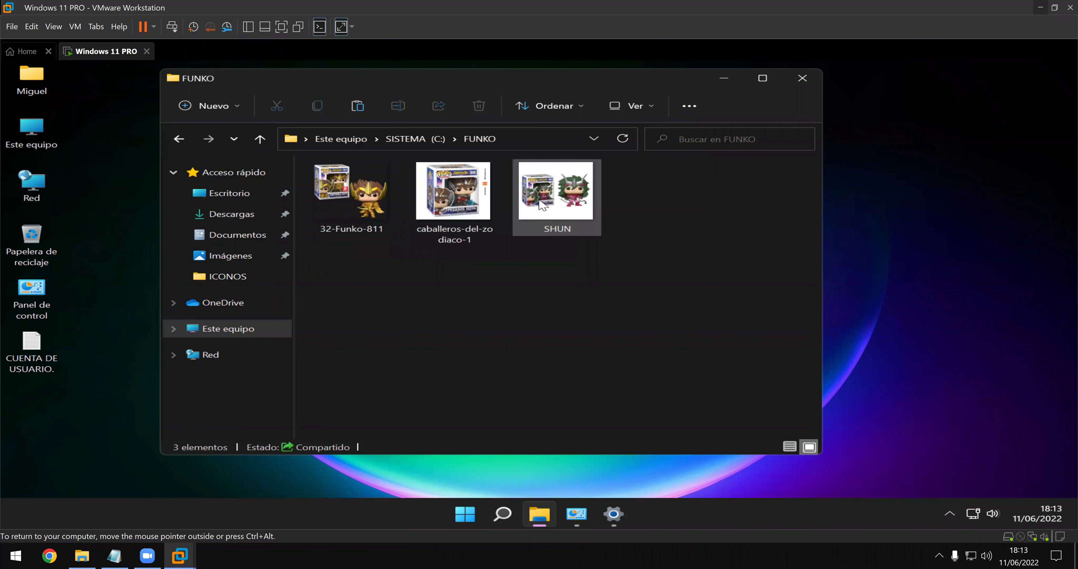
{"action": "left_click", "coordinate": [800, 80]}
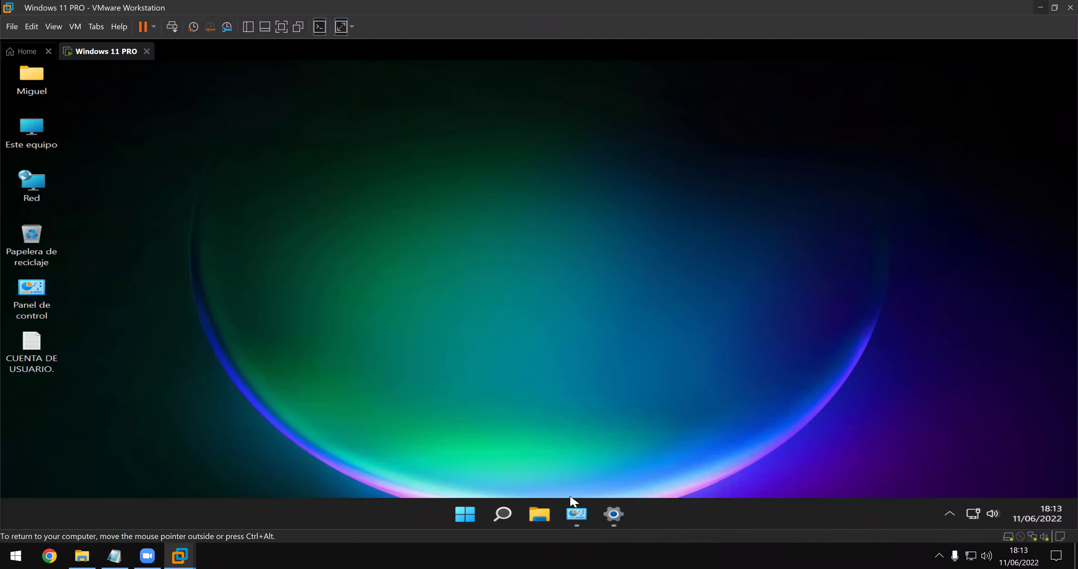
{"action": "left_click", "coordinate": [614, 515]}
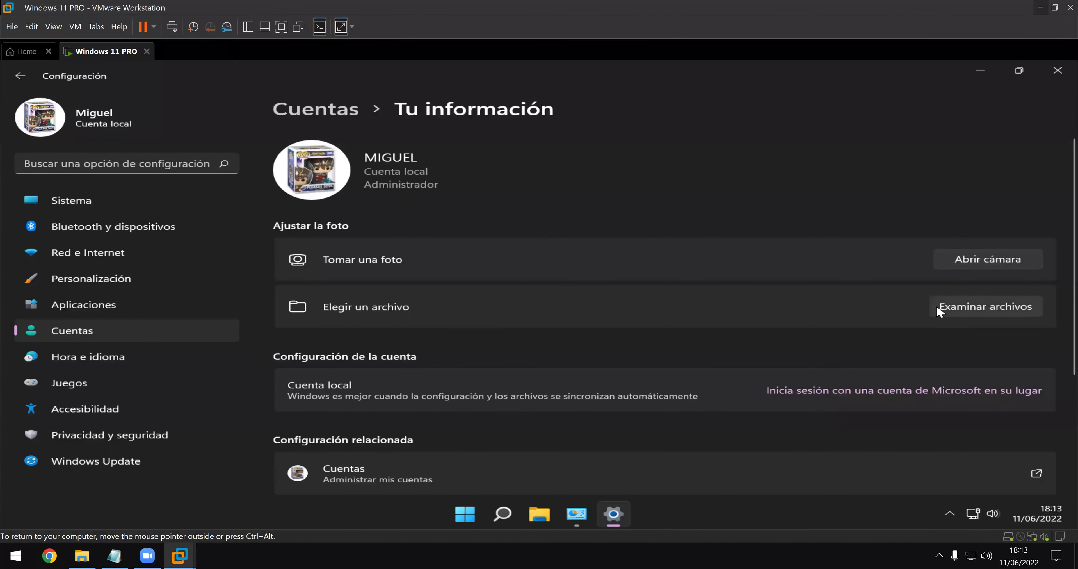
Retry 32-Funko-811 as the account picture, hitting 0x80070497 again, then launch Chrome on the host.
{"action": "left_click", "coordinate": [951, 308]}
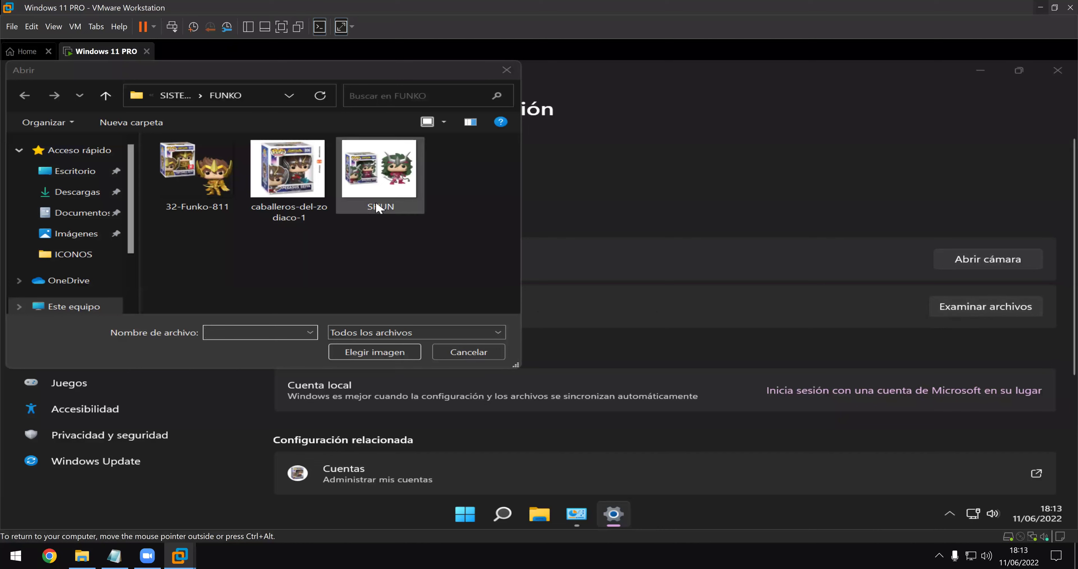
{"action": "left_click", "coordinate": [194, 183]}
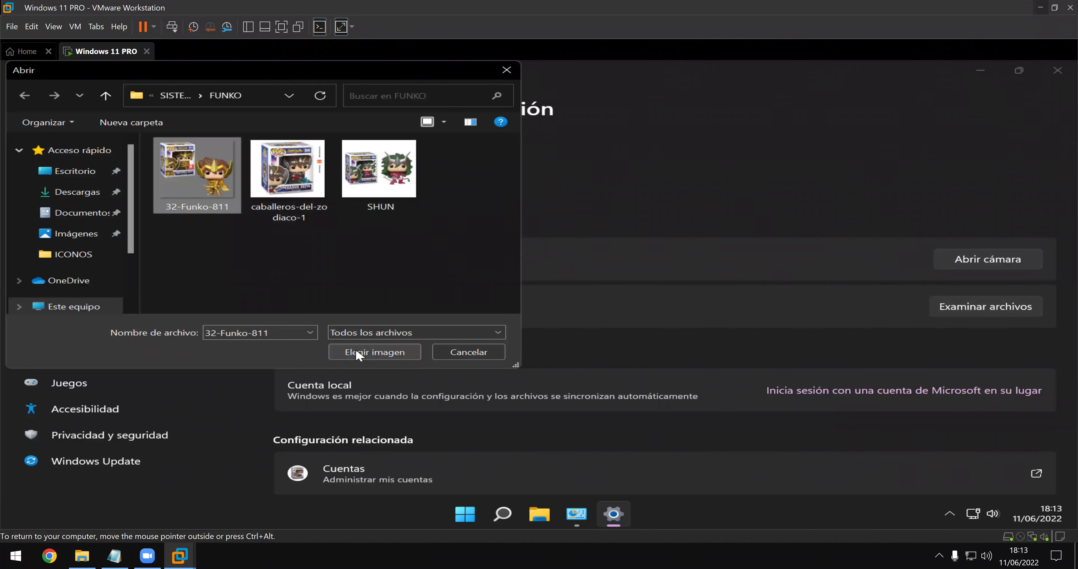
{"action": "left_click", "coordinate": [356, 352]}
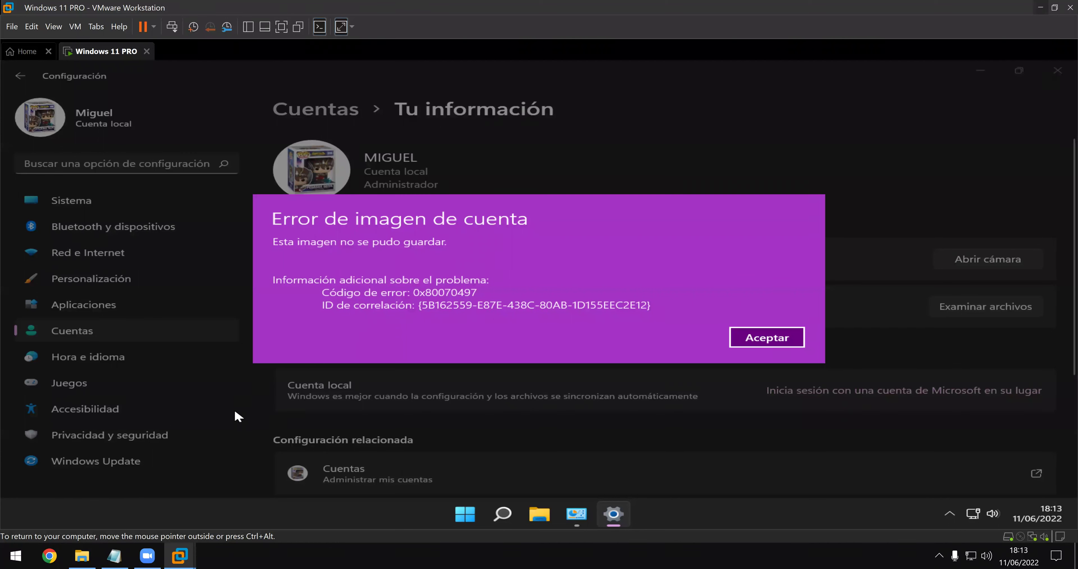
{"action": "left_click", "coordinate": [50, 554]}
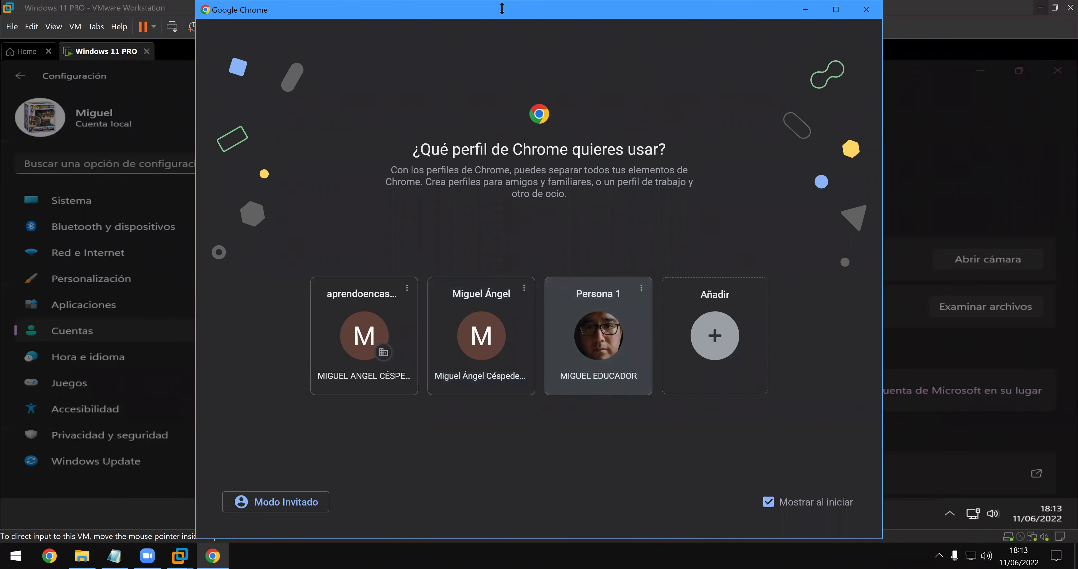
Use the Persona 1 profile to Google-search 0X80070497 and maximize the results window.
{"action": "left_click", "coordinate": [595, 308]}
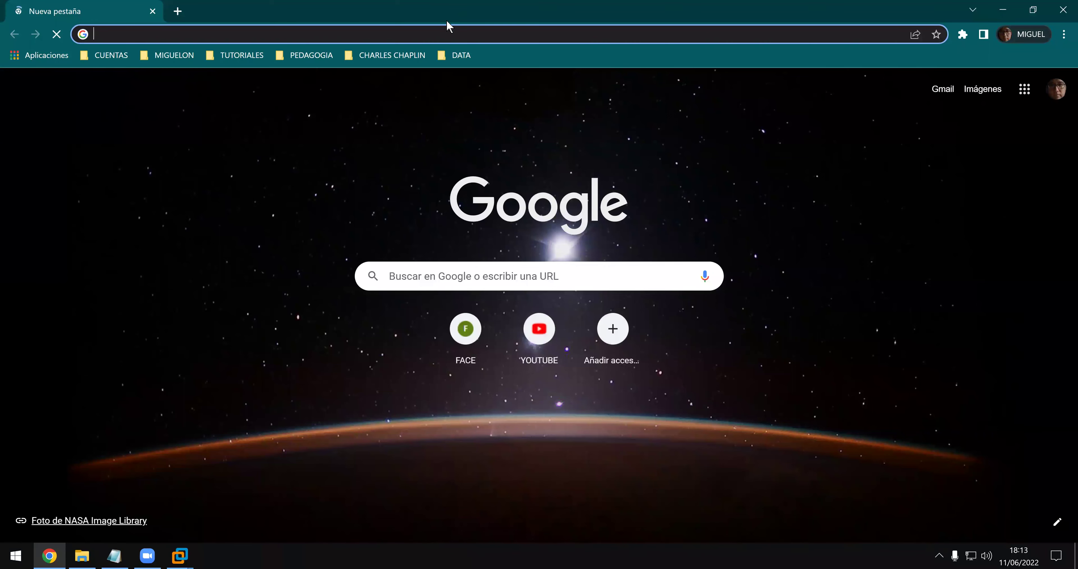
{"action": "key", "text": "super+Down"}
{"action": "left_click_drag", "start_coordinate": [724, 228], "coordinate": [704, 327]}
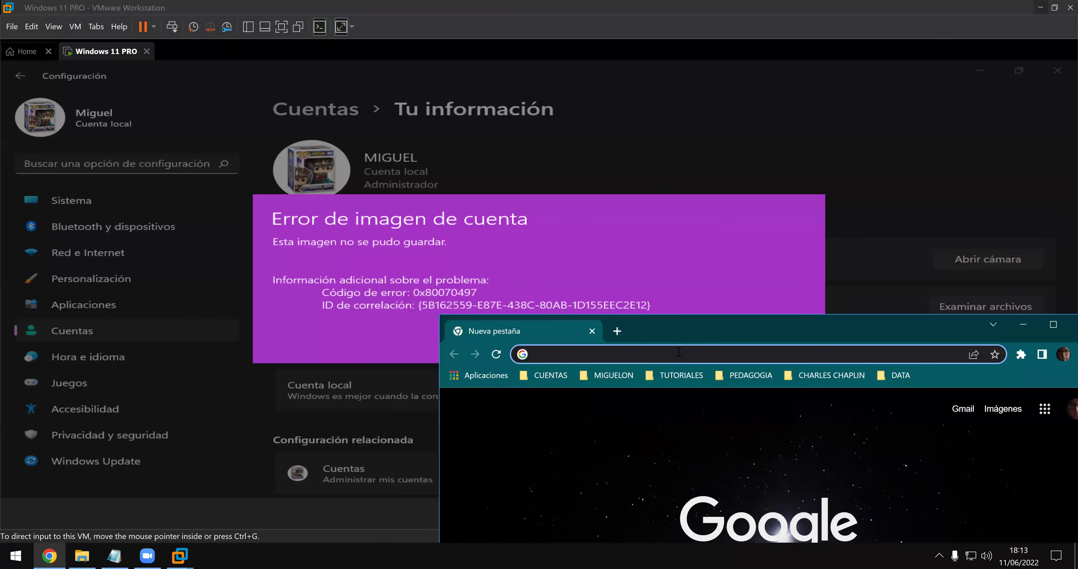
{"action": "type", "text": "0X"}
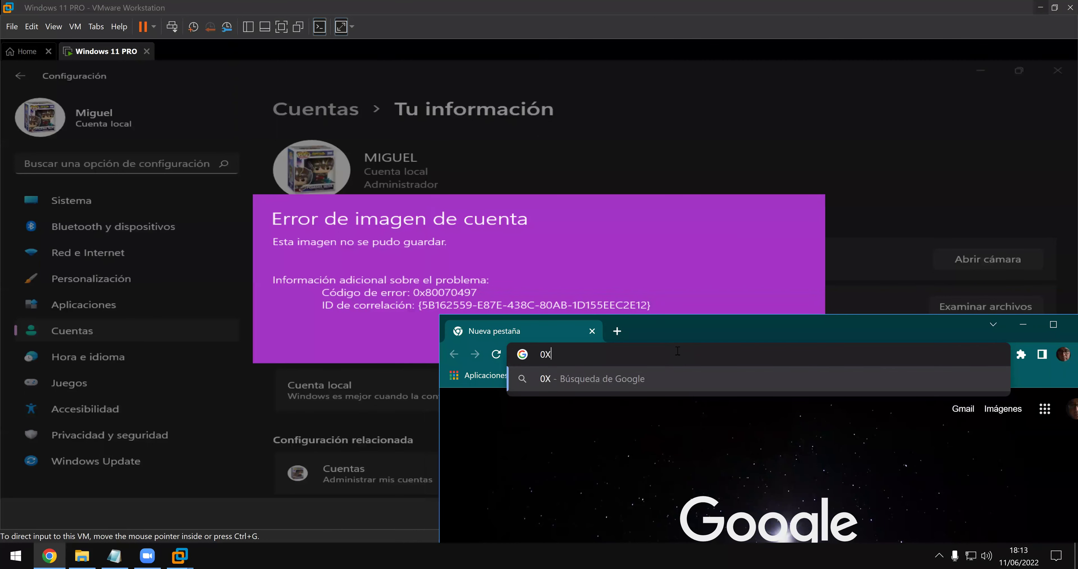
{"action": "type", "text": "800"}
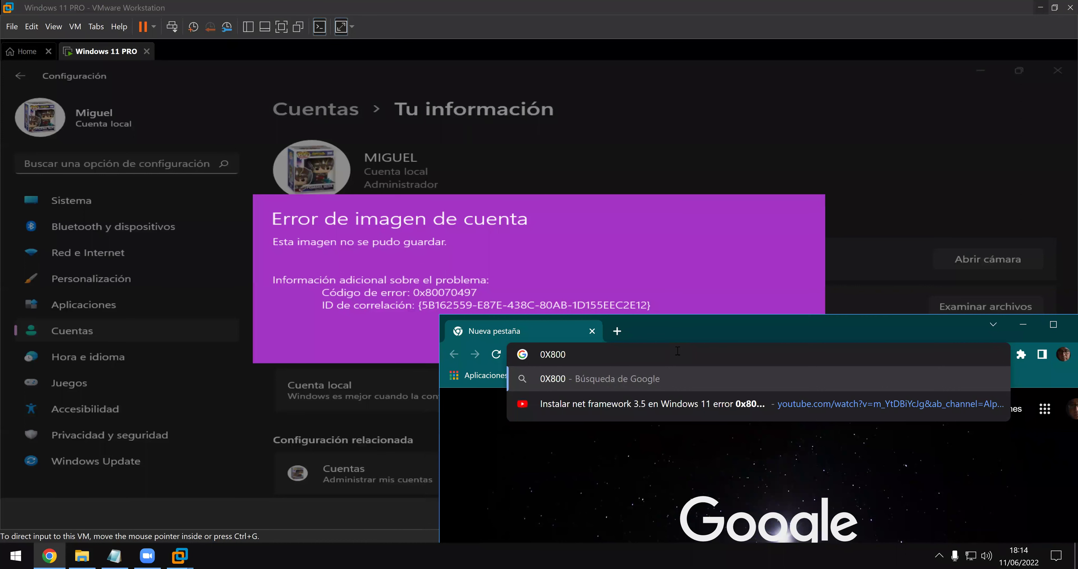
{"action": "type", "text": "70497"}
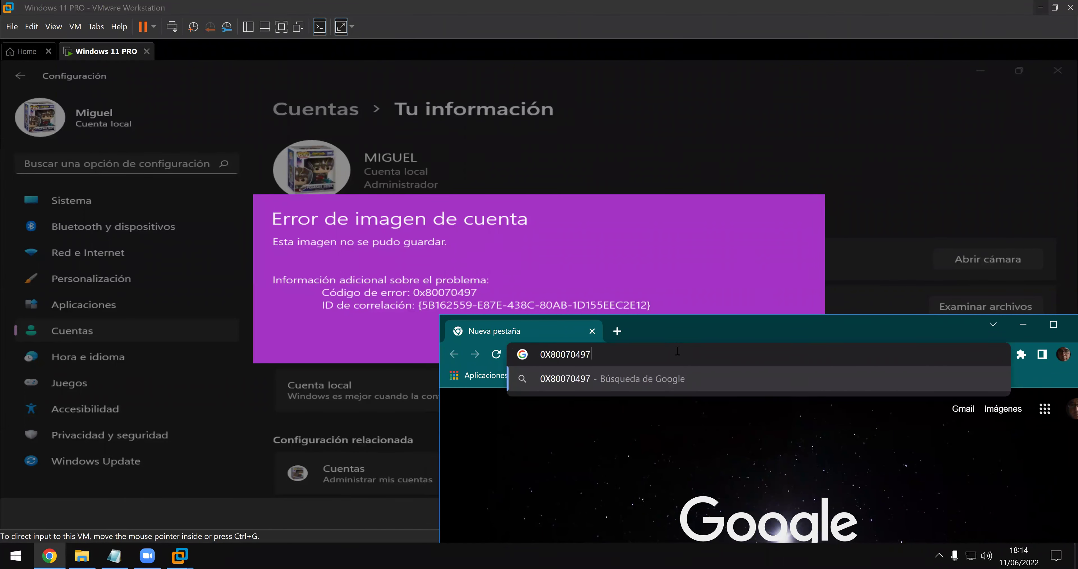
{"action": "key", "text": "Return"}
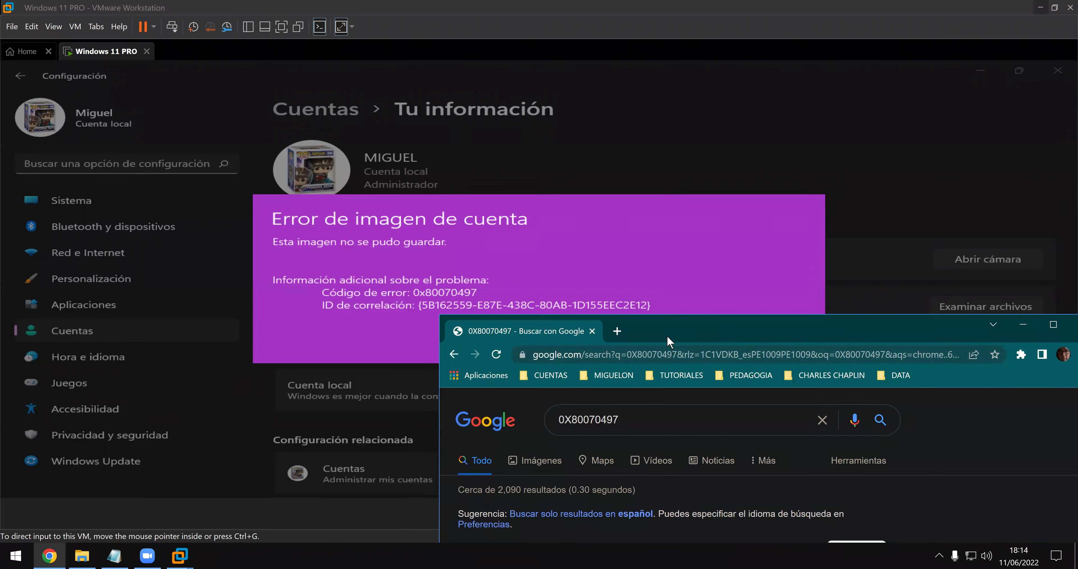
{"action": "key", "text": "super+Up"}
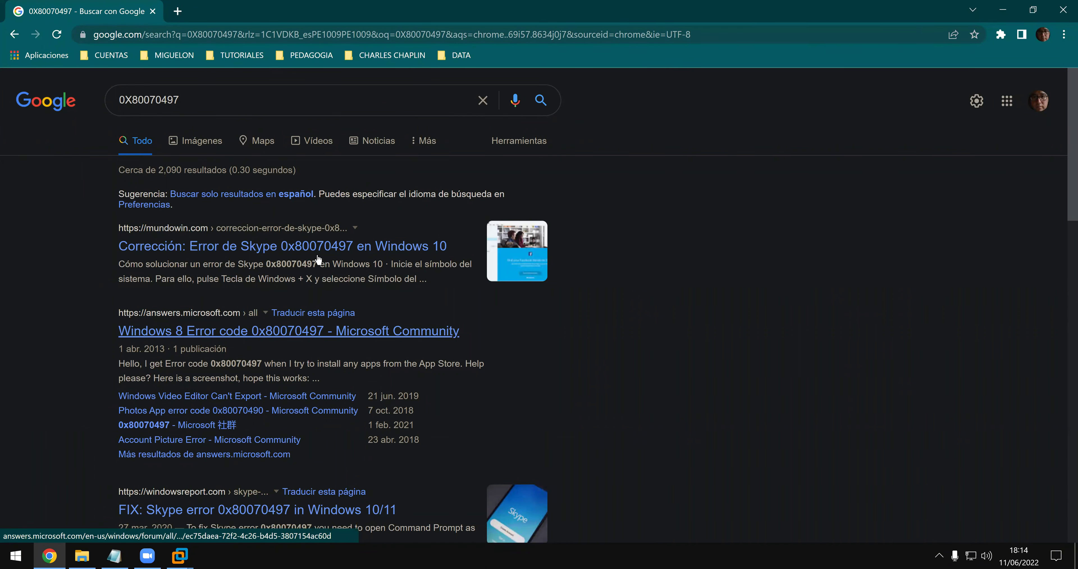
Read the mundowin Skype 0x80070497 fix article through steps 6–8, then go back to the results.
{"action": "left_click", "coordinate": [346, 251]}
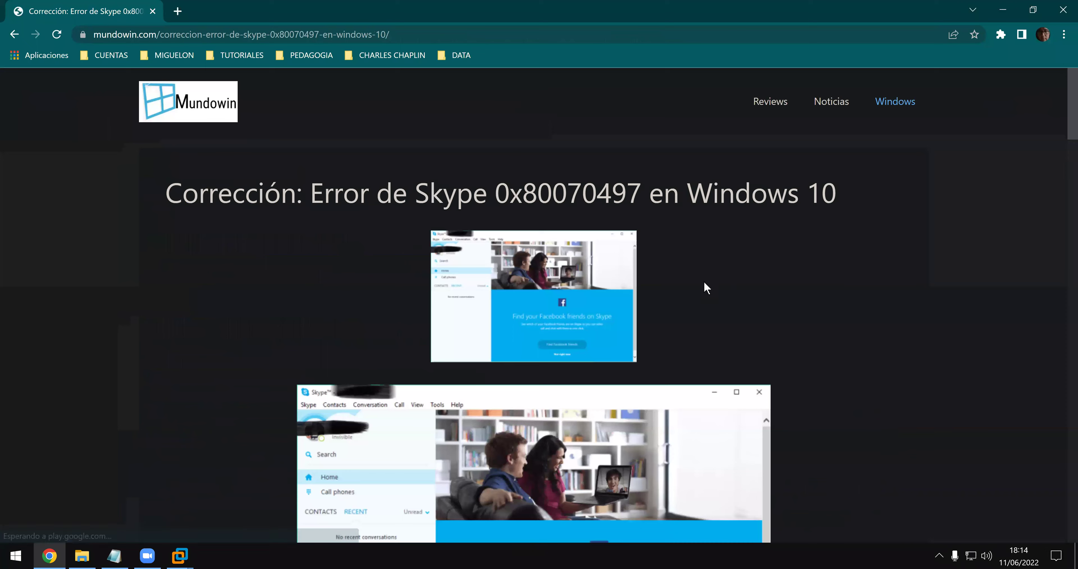
{"action": "scroll", "coordinate": [799, 335], "scroll_direction": "down", "scroll_amount": 3}
{"action": "scroll", "coordinate": [791, 335], "scroll_direction": "down", "scroll_amount": 3}
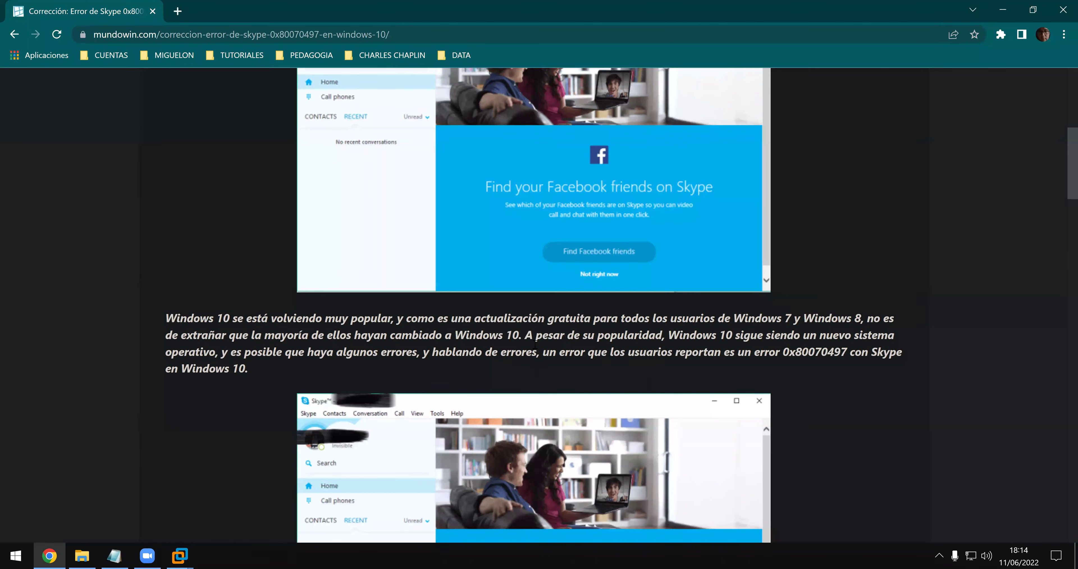
{"action": "scroll", "coordinate": [802, 376], "scroll_direction": "down", "scroll_amount": 3}
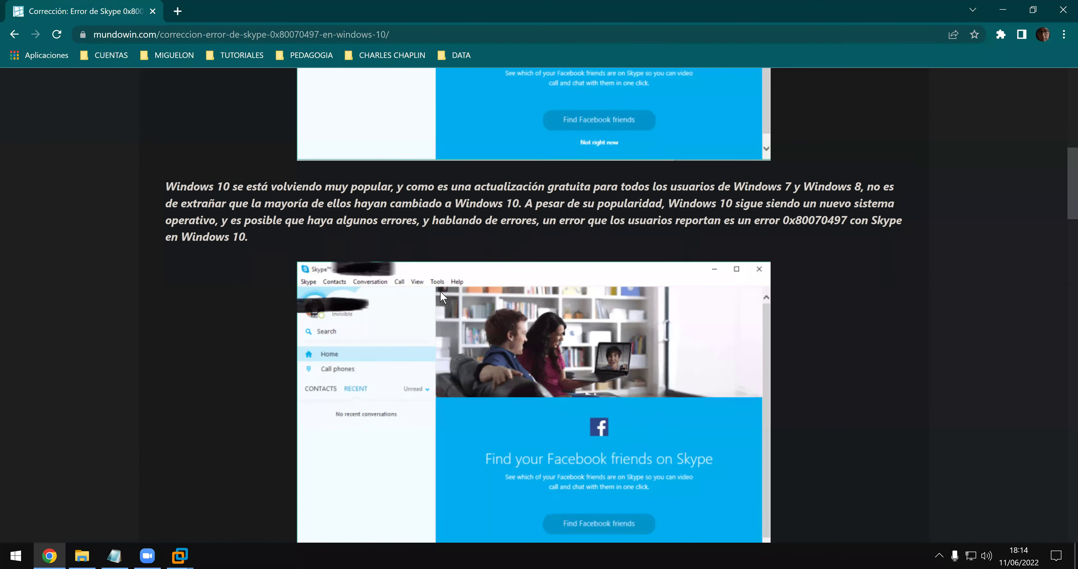
{"action": "scroll", "coordinate": [440, 290], "scroll_direction": "down", "scroll_amount": 7}
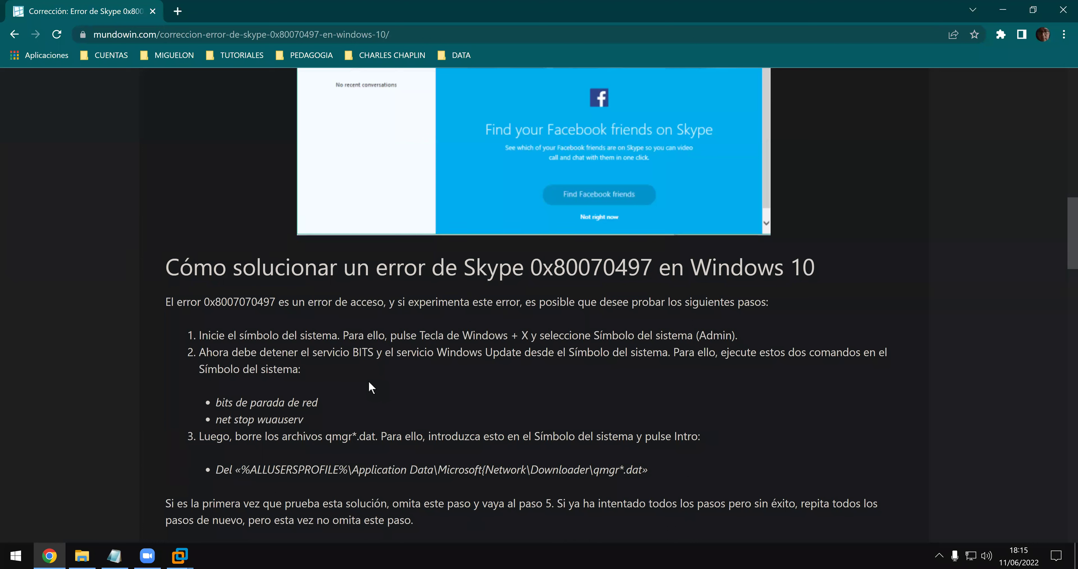
{"action": "scroll", "coordinate": [371, 387], "scroll_direction": "down", "scroll_amount": 1}
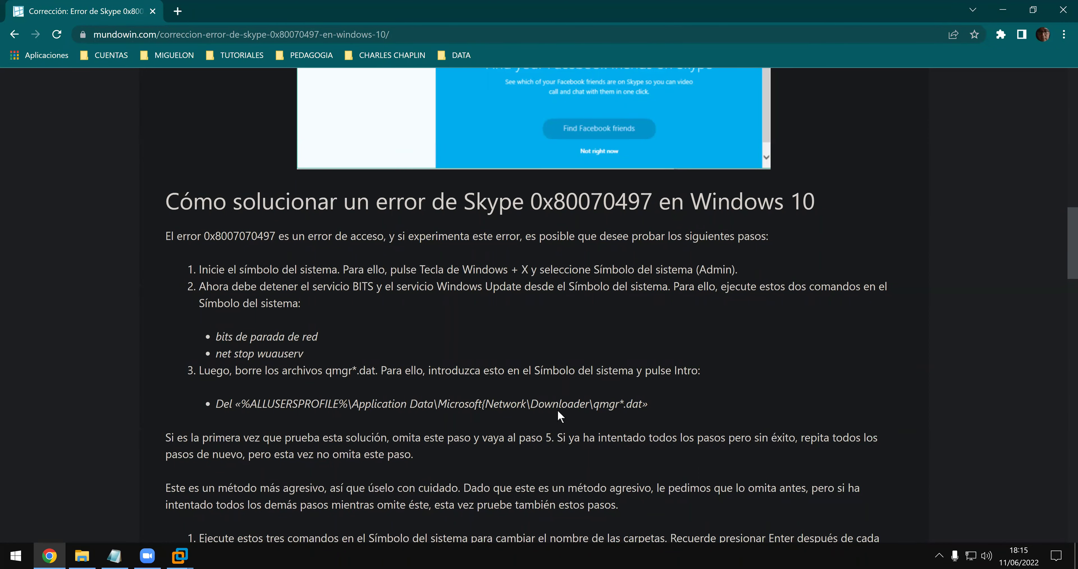
{"action": "scroll", "coordinate": [665, 431], "scroll_direction": "down", "scroll_amount": 3}
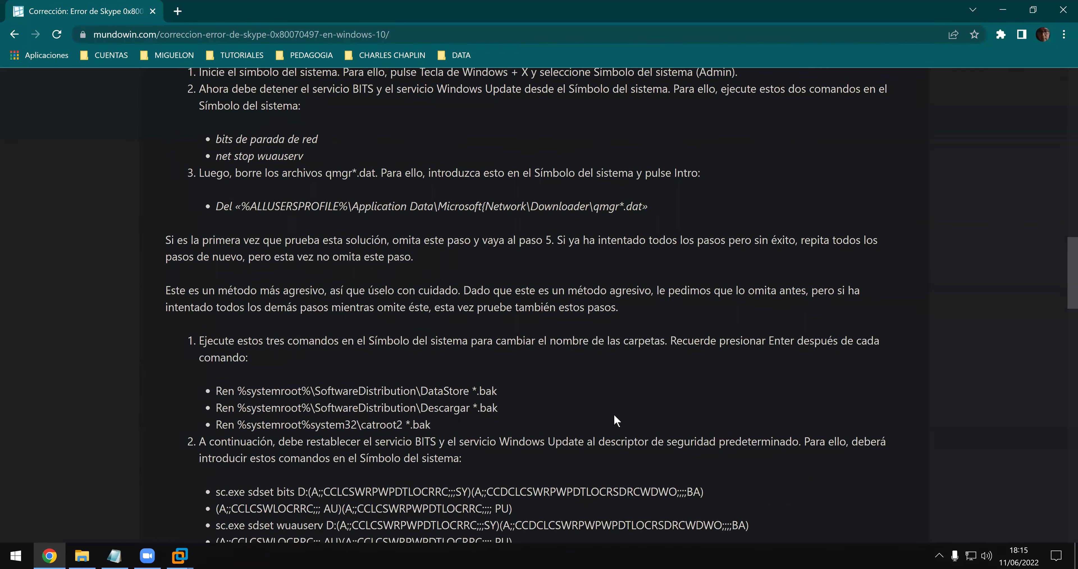
{"action": "scroll", "coordinate": [611, 416], "scroll_direction": "down", "scroll_amount": 1}
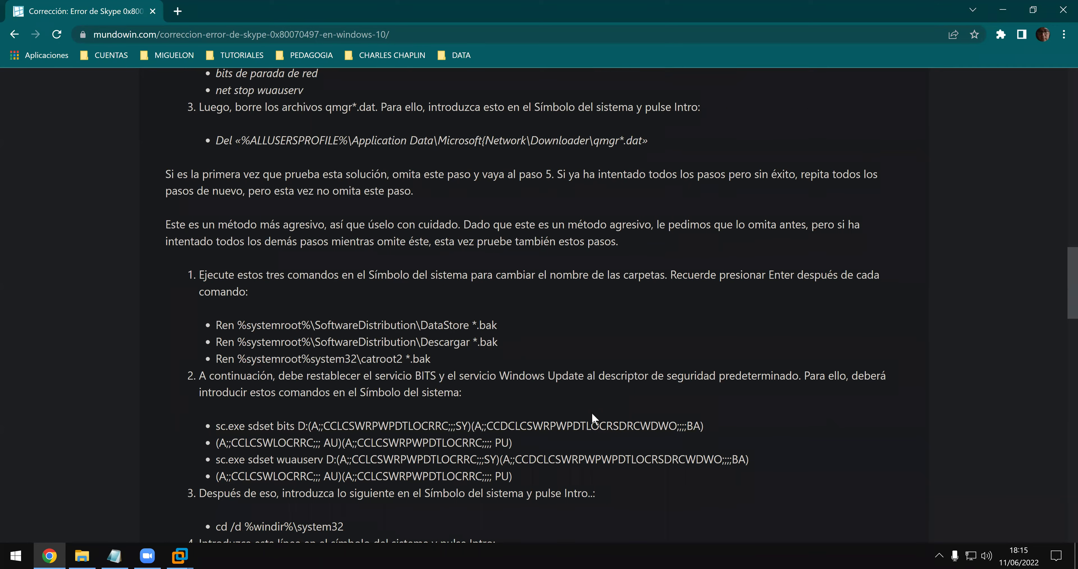
{"action": "scroll", "coordinate": [591, 412], "scroll_direction": "down", "scroll_amount": 3}
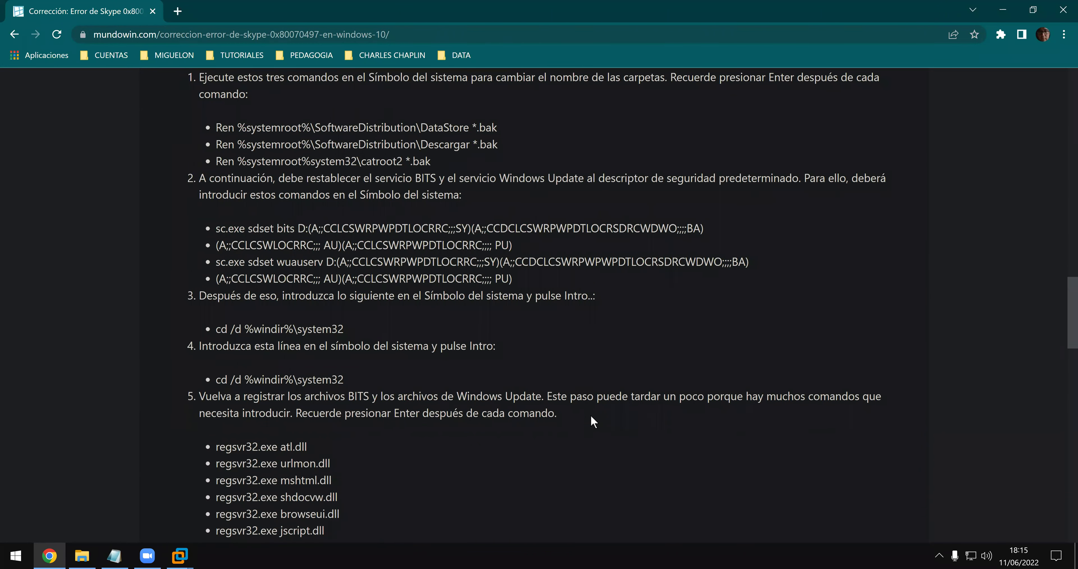
{"action": "scroll", "coordinate": [593, 421], "scroll_direction": "down", "scroll_amount": 1}
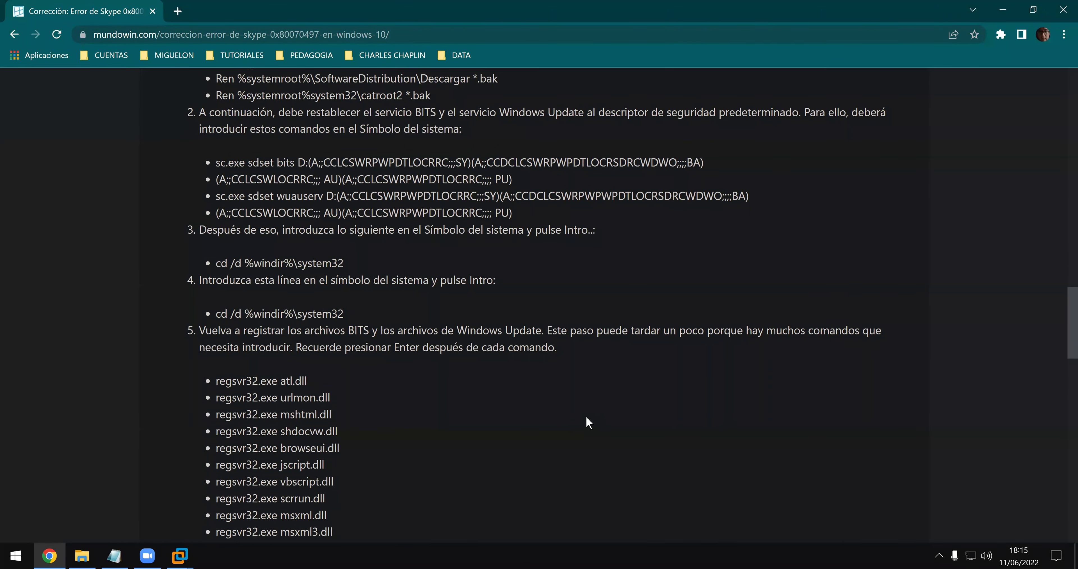
{"action": "scroll", "coordinate": [581, 413], "scroll_direction": "down", "scroll_amount": 7}
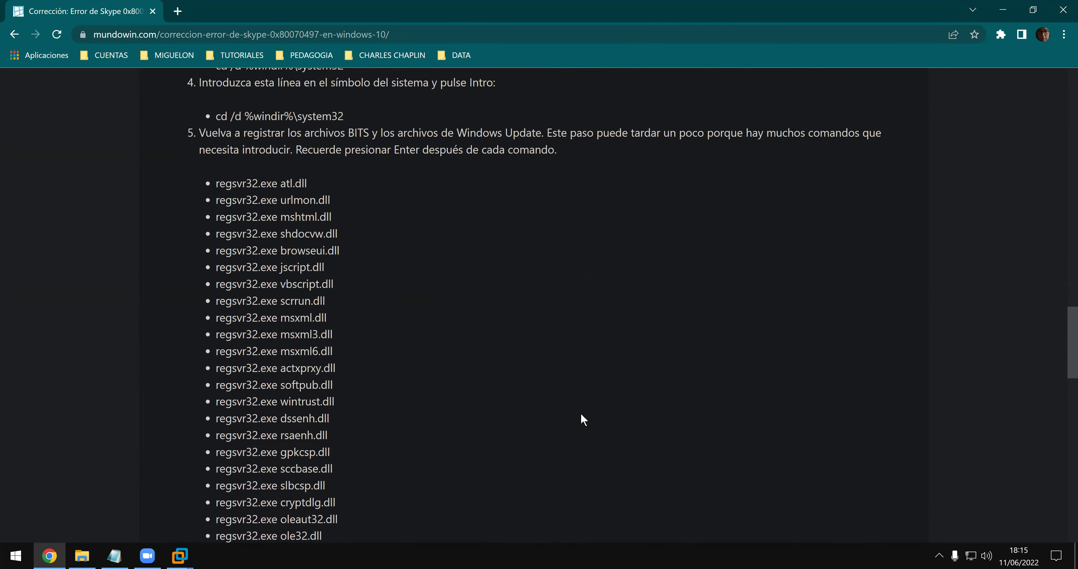
{"action": "scroll", "coordinate": [581, 415], "scroll_direction": "down", "scroll_amount": 4}
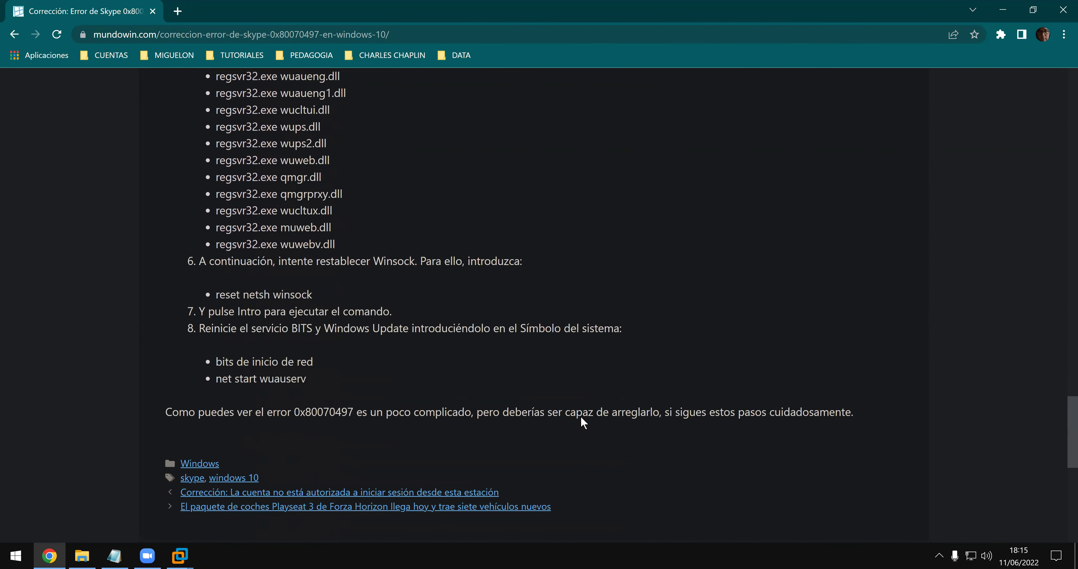
{"action": "scroll", "coordinate": [578, 416], "scroll_direction": "down", "scroll_amount": 2}
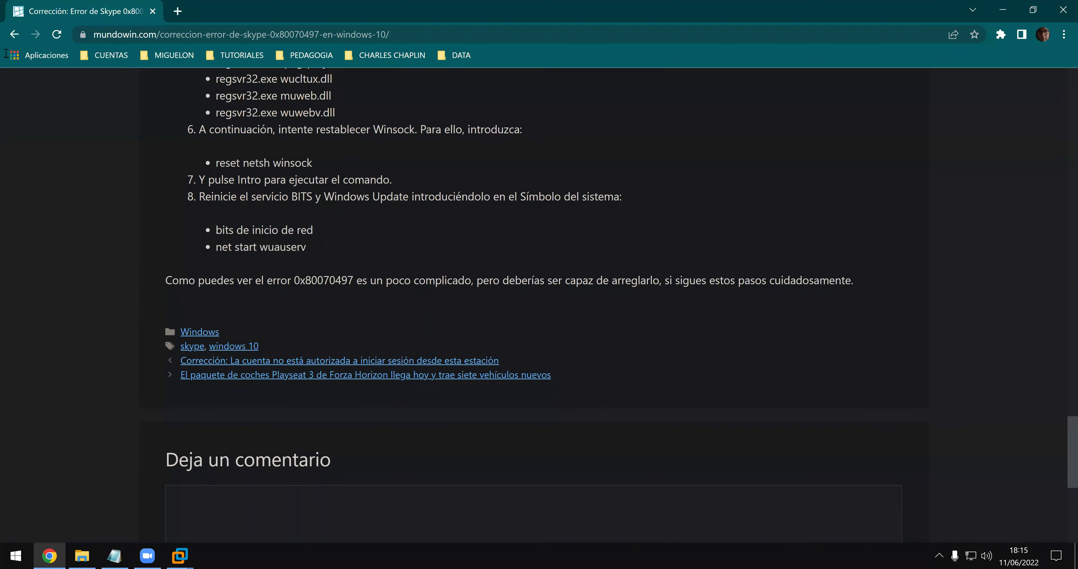
{"action": "left_click", "coordinate": [14, 33]}
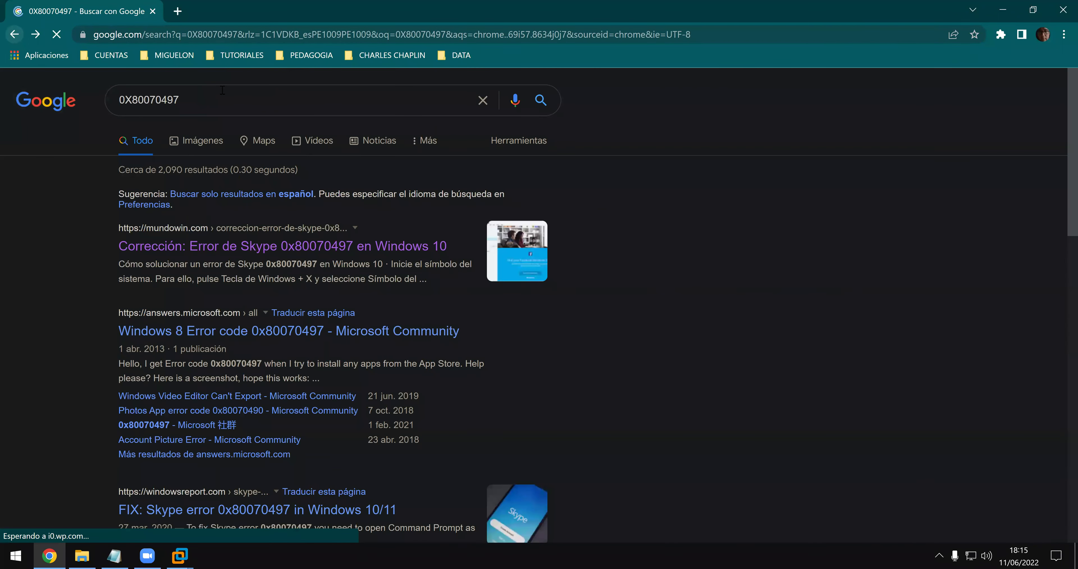
Search for 'ERROR 0X80070497 PARA CAMBIAR IMAGEN DE CUENTA DE USUARIO'.
{"action": "left_click", "coordinate": [222, 97]}
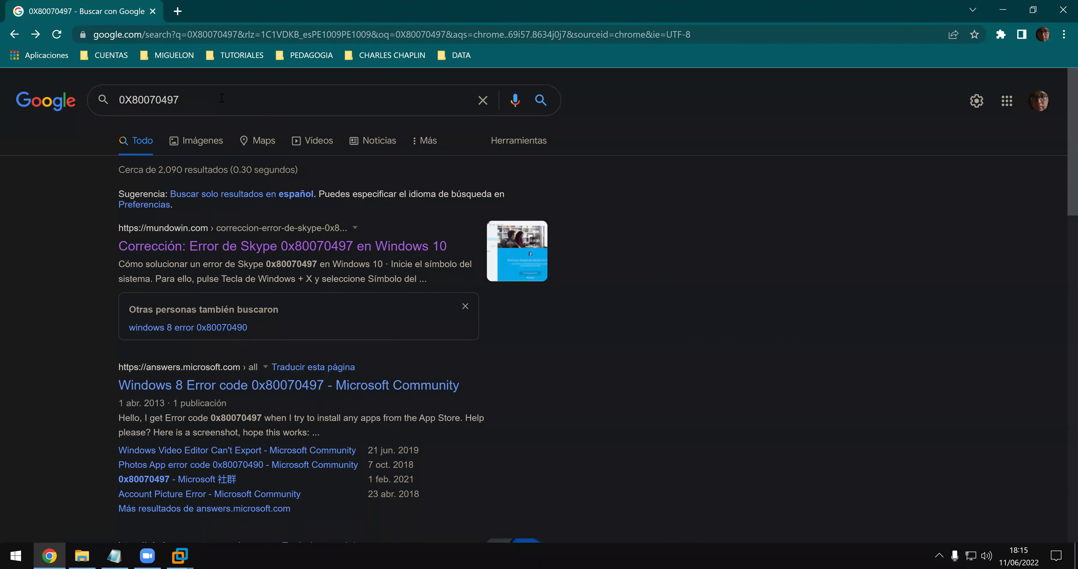
{"action": "key", "text": "Home"}
{"action": "type", "text": "ERRO"}
{"action": "type", "text": "R"}
{"action": "key", "text": "BackSpace"}
{"action": "type", "text": "OR"}
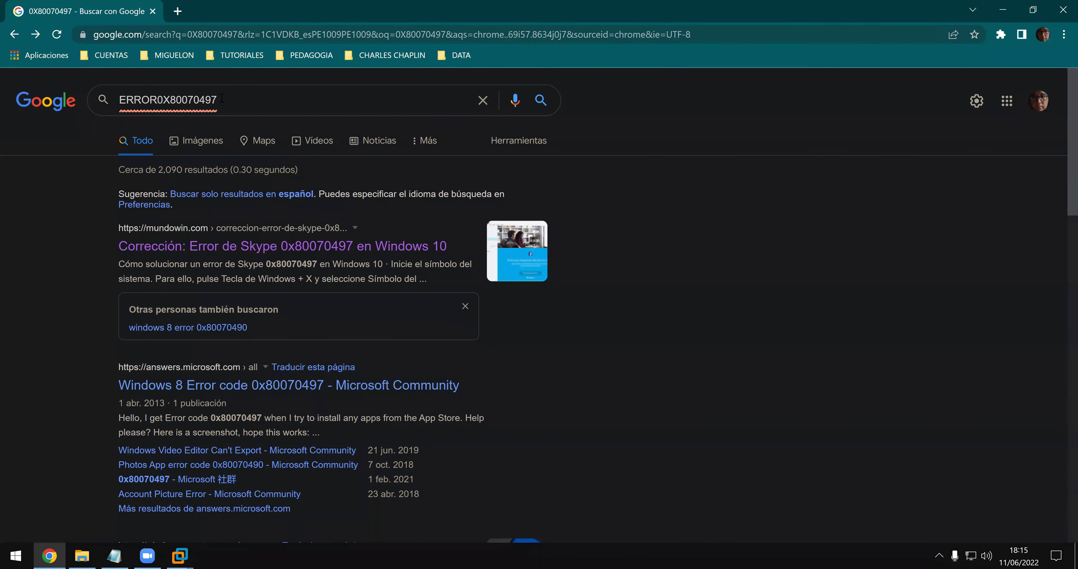
{"action": "key", "text": "Right"}
{"action": "key", "text": "Right"}
{"action": "key", "text": "Right"}
{"action": "key", "text": "Right"}
{"action": "key", "text": "Right"}
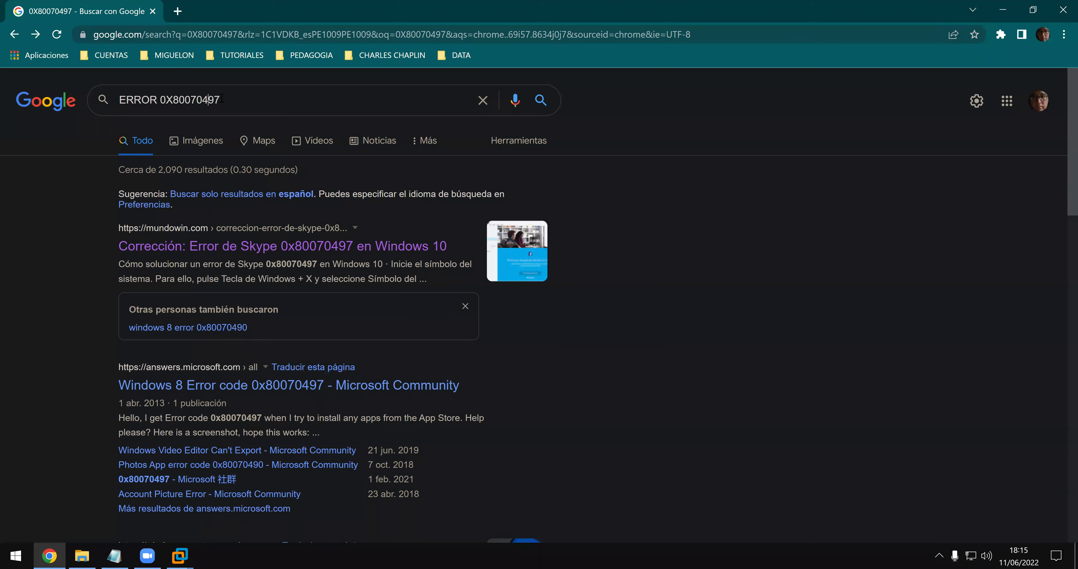
{"action": "type", "text": "PARA CAMBIAR IMAGEN DE CUNET"}
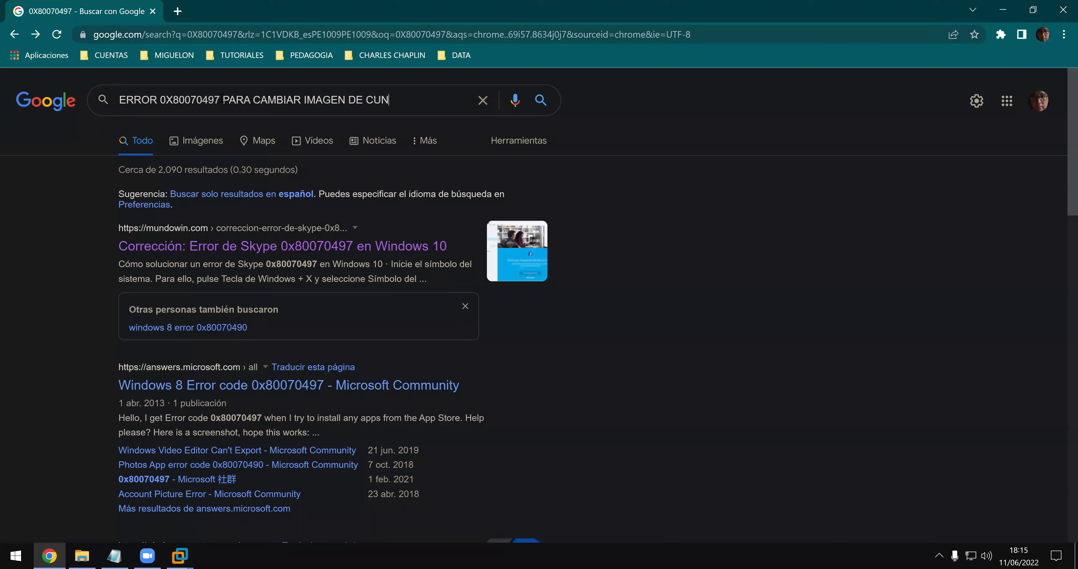
{"action": "key", "text": "BackSpace"}
{"action": "key", "text": "BackSpace"}
{"action": "key", "text": "BackSpace"}
{"action": "type", "text": "ENTA DE USUARO"}
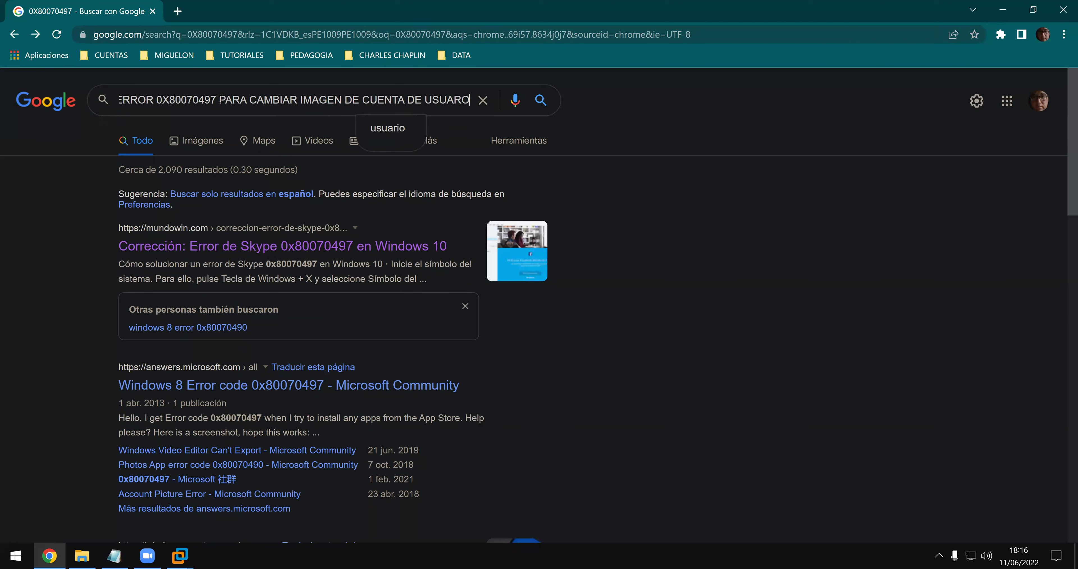
{"action": "key", "text": "BackSpace"}
{"action": "type", "text": "IO"}
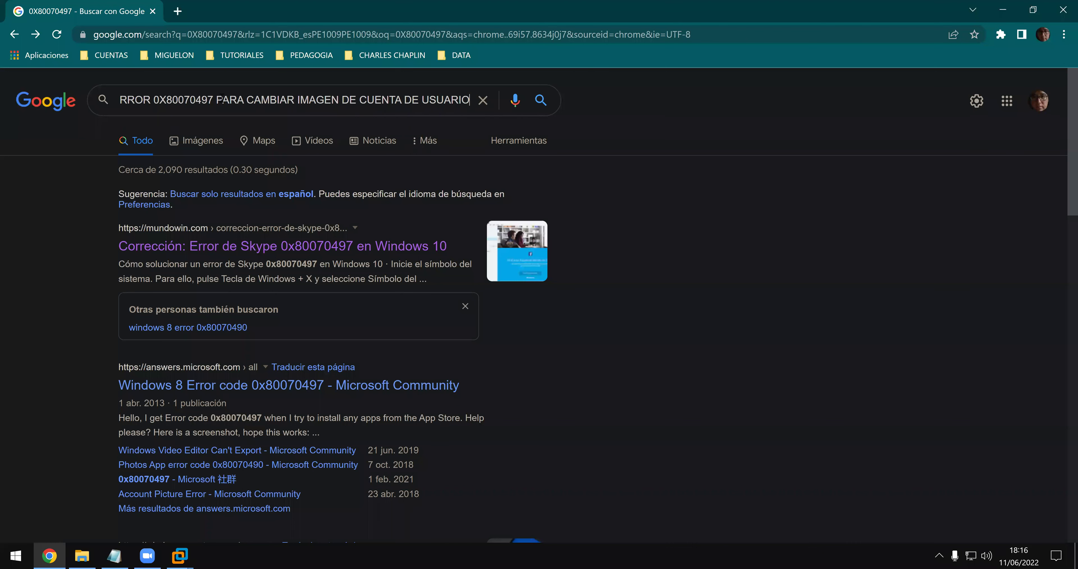
{"action": "key", "text": "Return"}
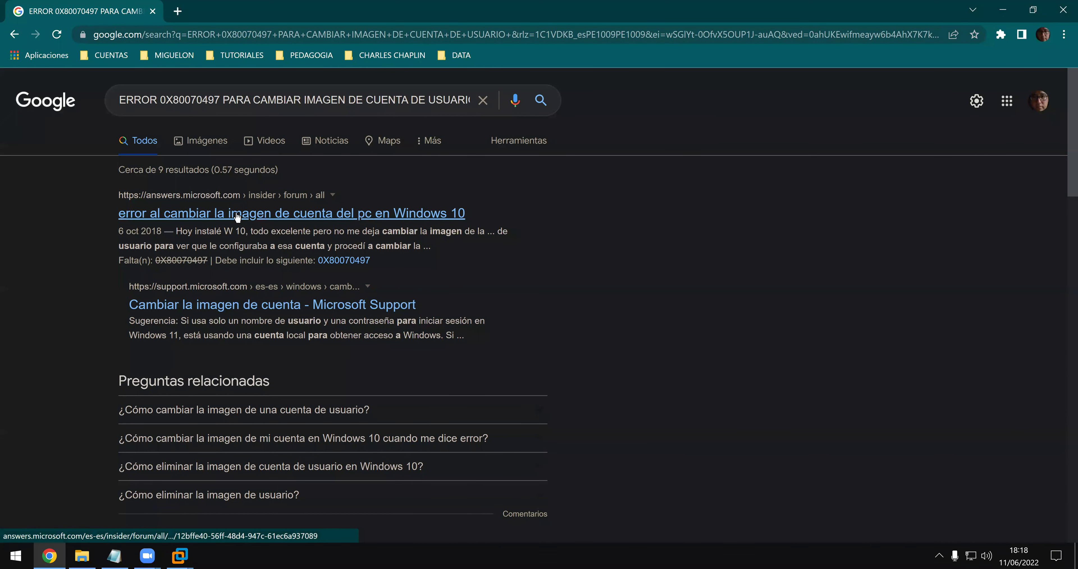
Open the 'error al cambiar la imagen de cuenta del pc en Windows 10' thread and read to its screenshot.
{"action": "left_click", "coordinate": [218, 217]}
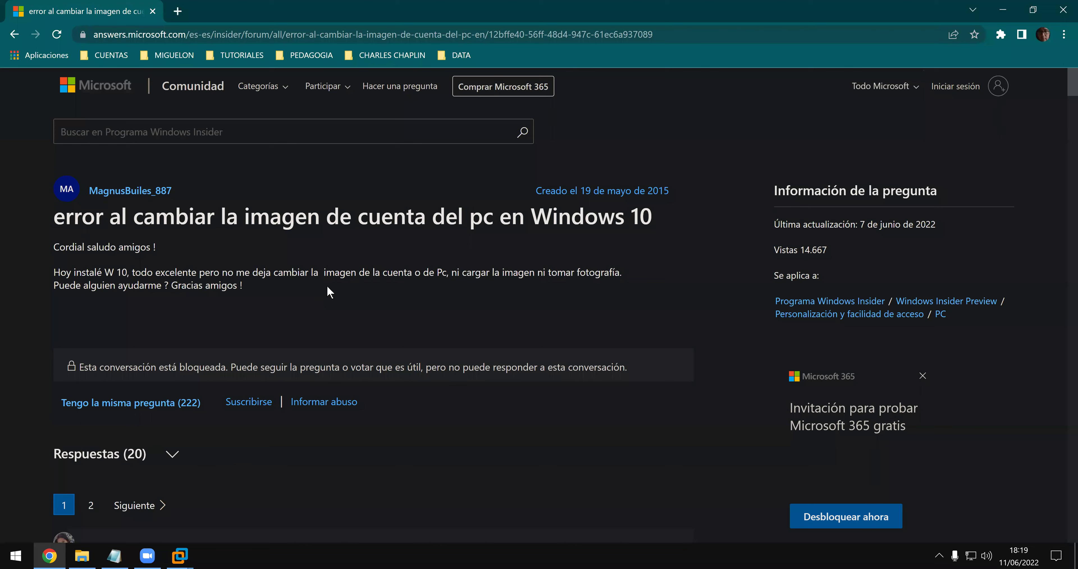
{"action": "scroll", "coordinate": [327, 287], "scroll_direction": "down", "scroll_amount": 3}
{"action": "scroll", "coordinate": [321, 295], "scroll_direction": "down", "scroll_amount": 3}
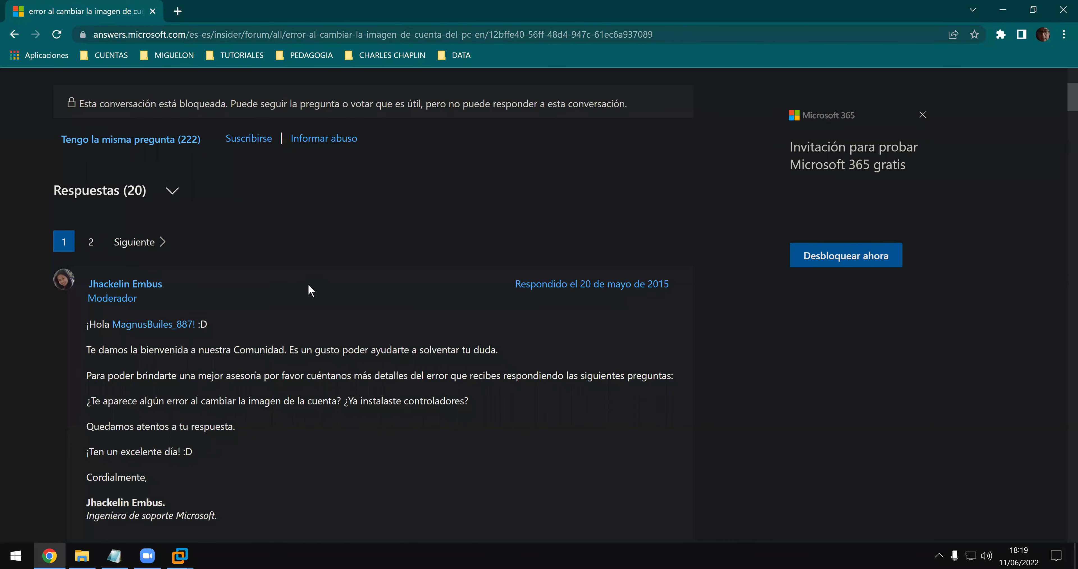
{"action": "scroll", "coordinate": [309, 288], "scroll_direction": "down", "scroll_amount": 1}
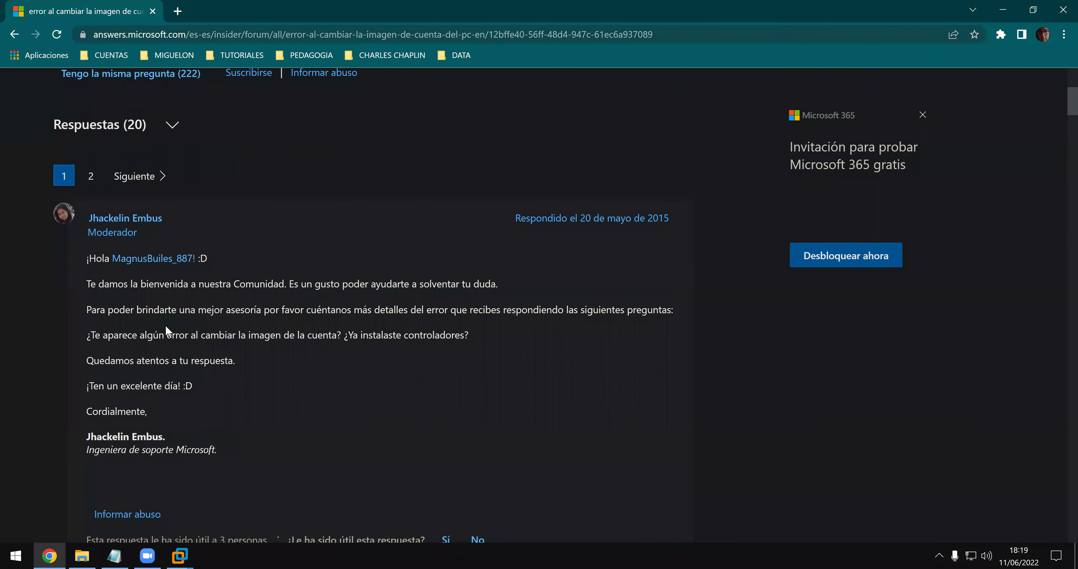
{"action": "scroll", "coordinate": [393, 332], "scroll_direction": "down", "scroll_amount": 7}
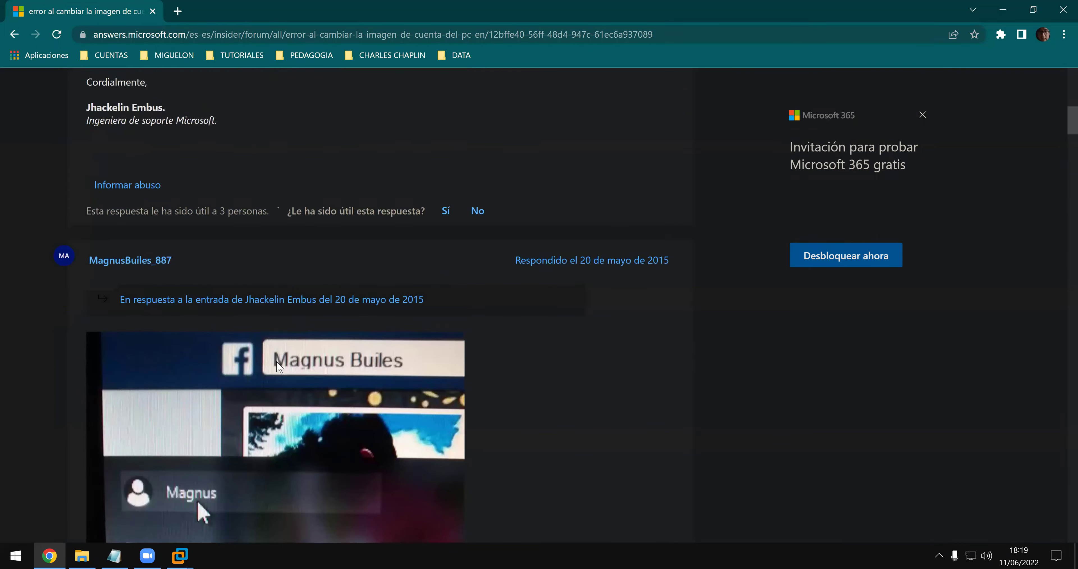
{"action": "scroll", "coordinate": [278, 347], "scroll_direction": "down", "scroll_amount": 5}
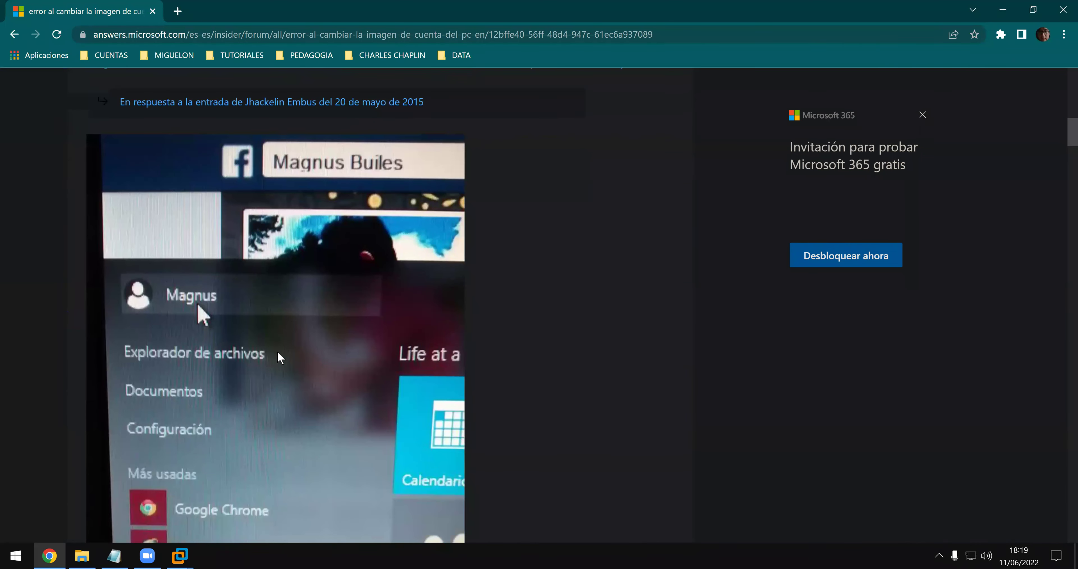
{"action": "scroll", "coordinate": [274, 358], "scroll_direction": "down", "scroll_amount": 6}
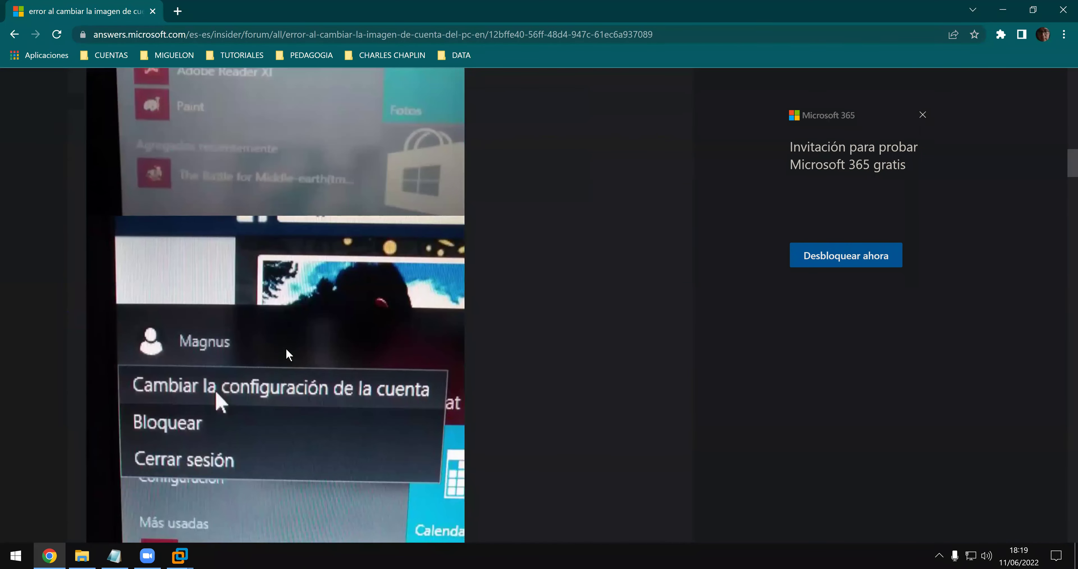
{"action": "scroll", "coordinate": [286, 350], "scroll_direction": "down", "scroll_amount": 7}
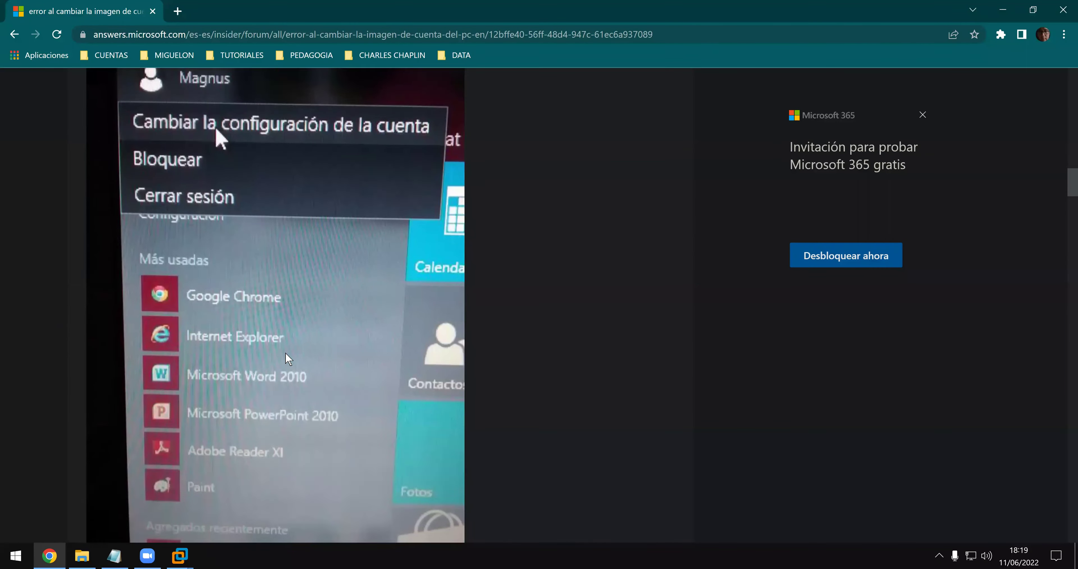
{"action": "scroll", "coordinate": [286, 353], "scroll_direction": "down", "scroll_amount": 3}
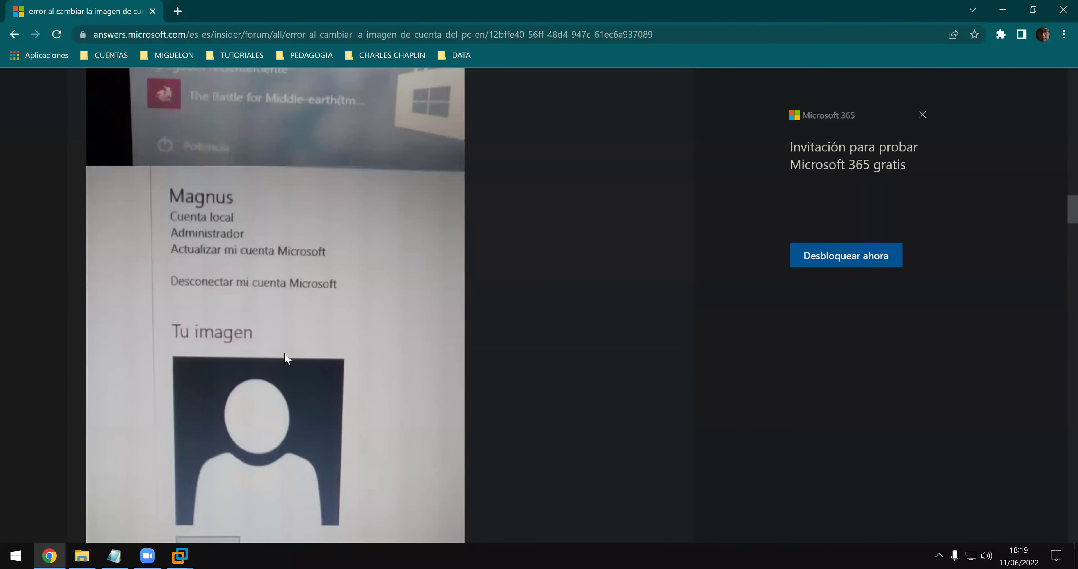
{"action": "scroll", "coordinate": [356, 363], "scroll_direction": "down", "scroll_amount": 7}
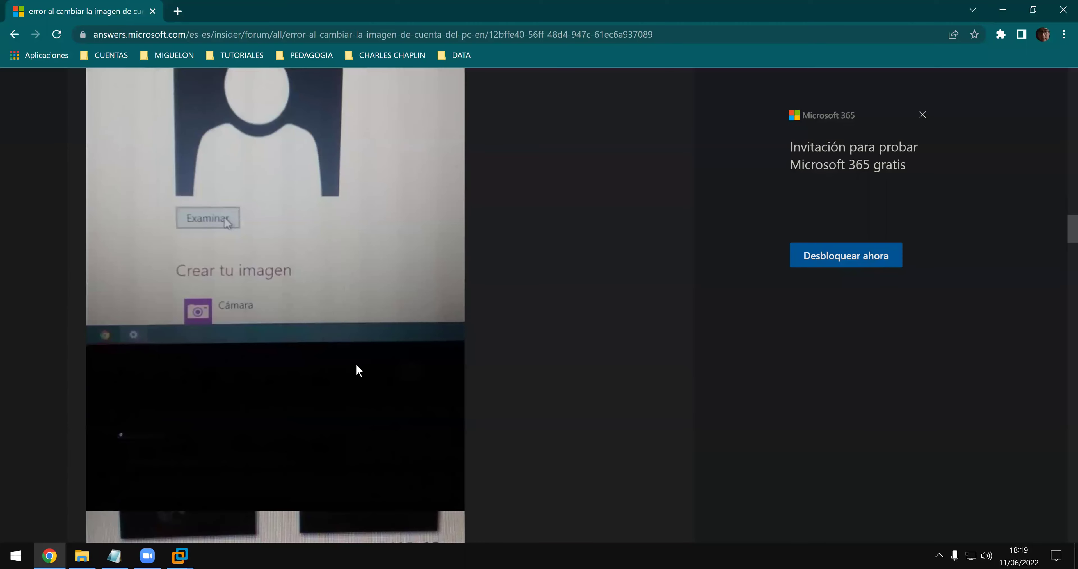
{"action": "scroll", "coordinate": [353, 366], "scroll_direction": "down", "scroll_amount": 6}
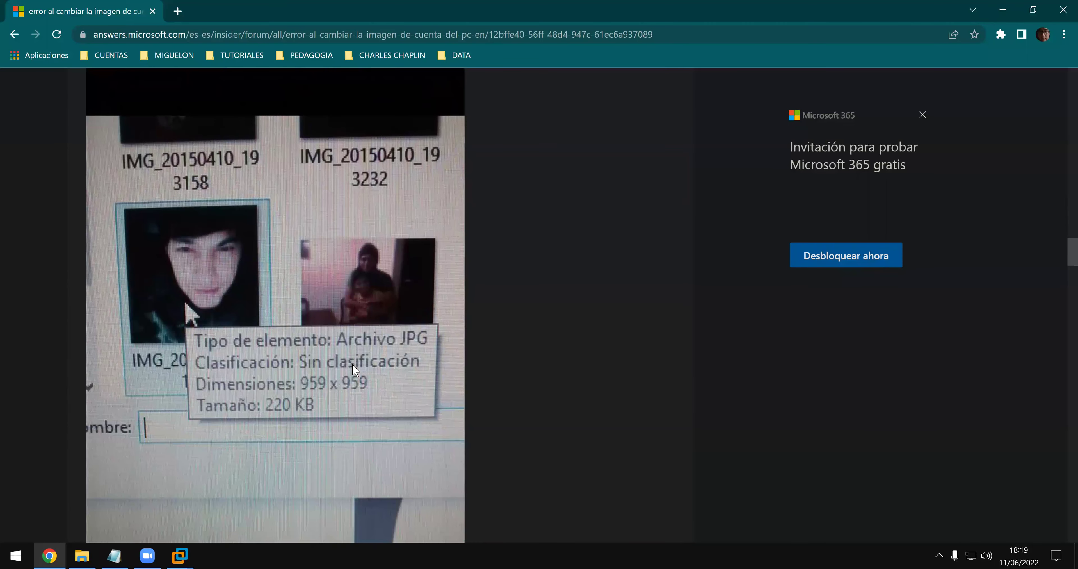
{"action": "scroll", "coordinate": [351, 366], "scroll_direction": "down", "scroll_amount": 9}
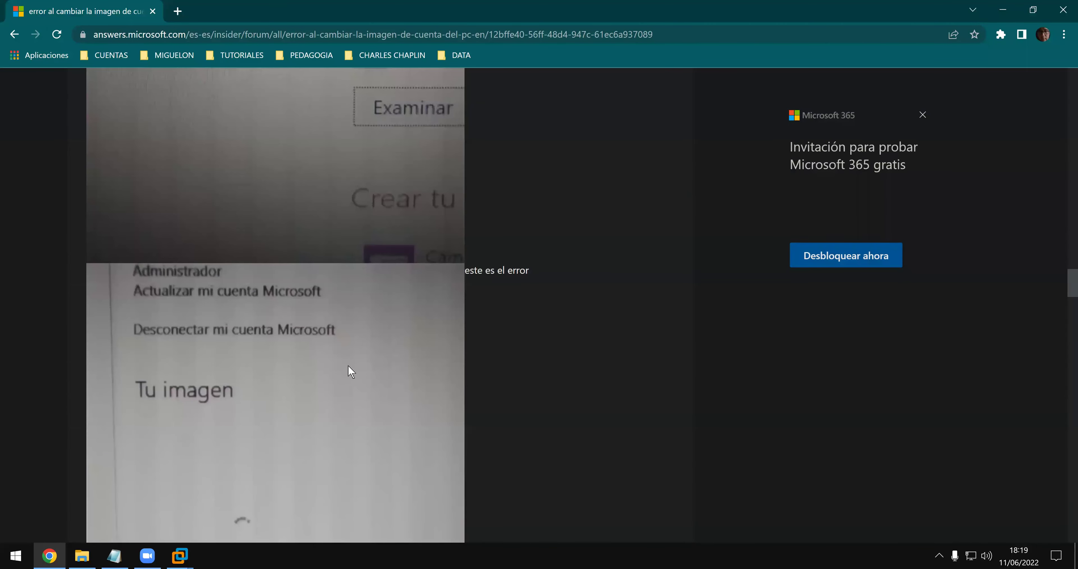
{"action": "scroll", "coordinate": [345, 368], "scroll_direction": "down", "scroll_amount": 5}
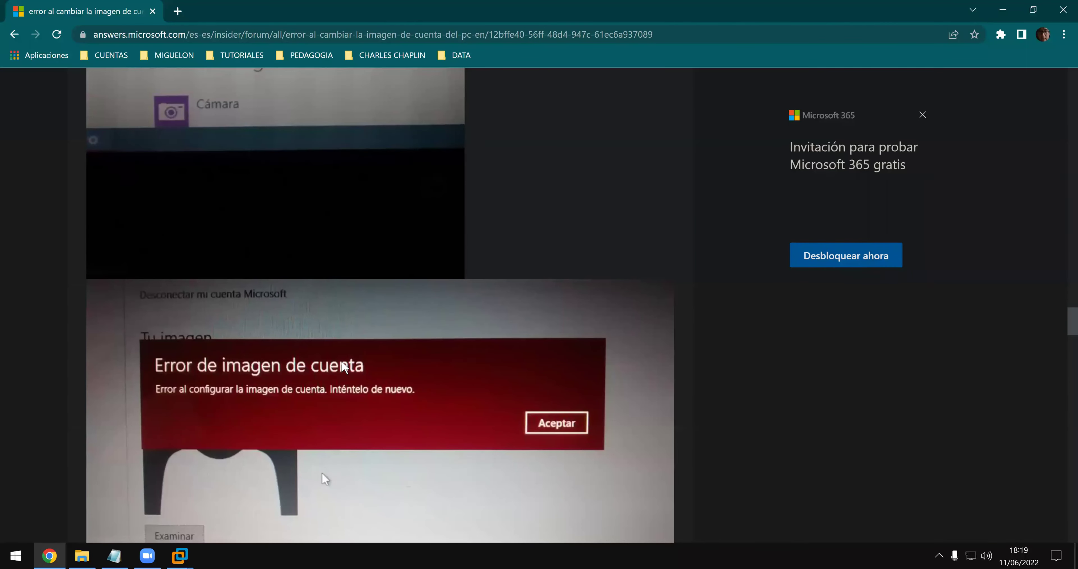
Read the remaining replies to the end of page 1, then go back to the Google results.
{"action": "scroll", "coordinate": [340, 364], "scroll_direction": "down", "scroll_amount": 2}
{"action": "scroll", "coordinate": [341, 370], "scroll_direction": "down", "scroll_amount": 2}
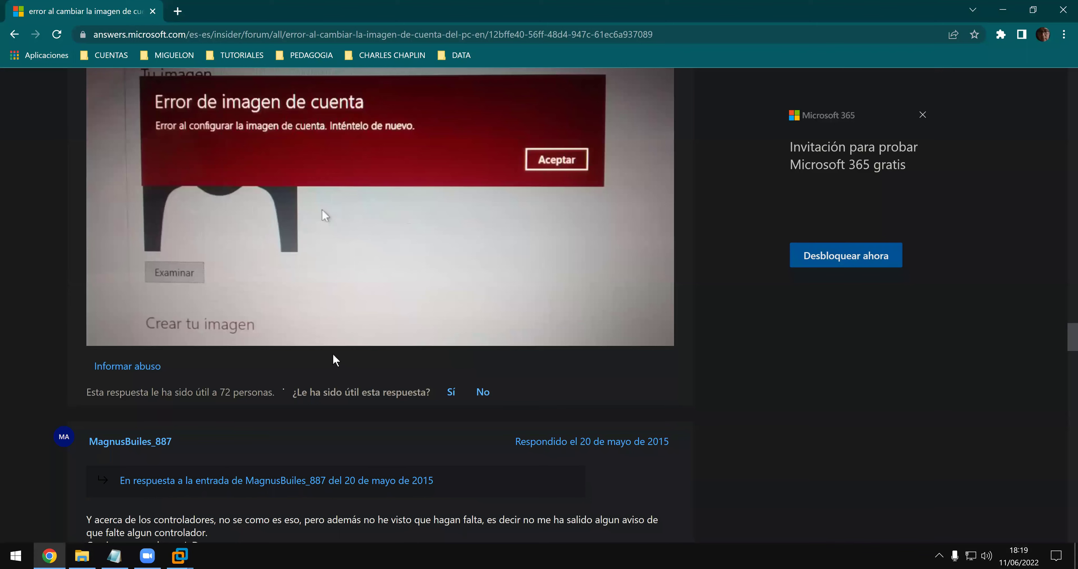
{"action": "scroll", "coordinate": [331, 360], "scroll_direction": "down", "scroll_amount": 2}
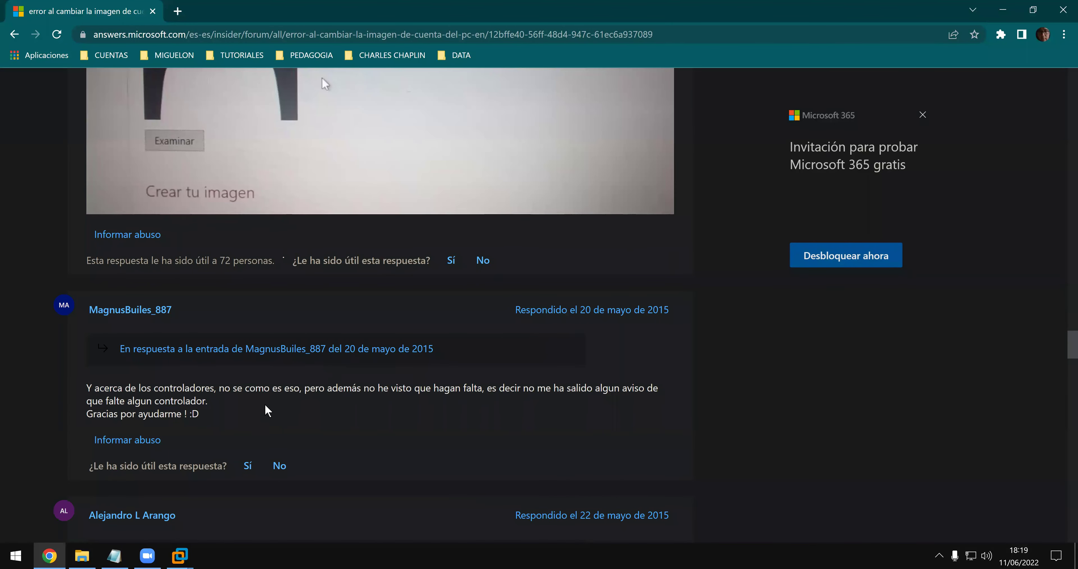
{"action": "scroll", "coordinate": [265, 409], "scroll_direction": "down", "scroll_amount": 3}
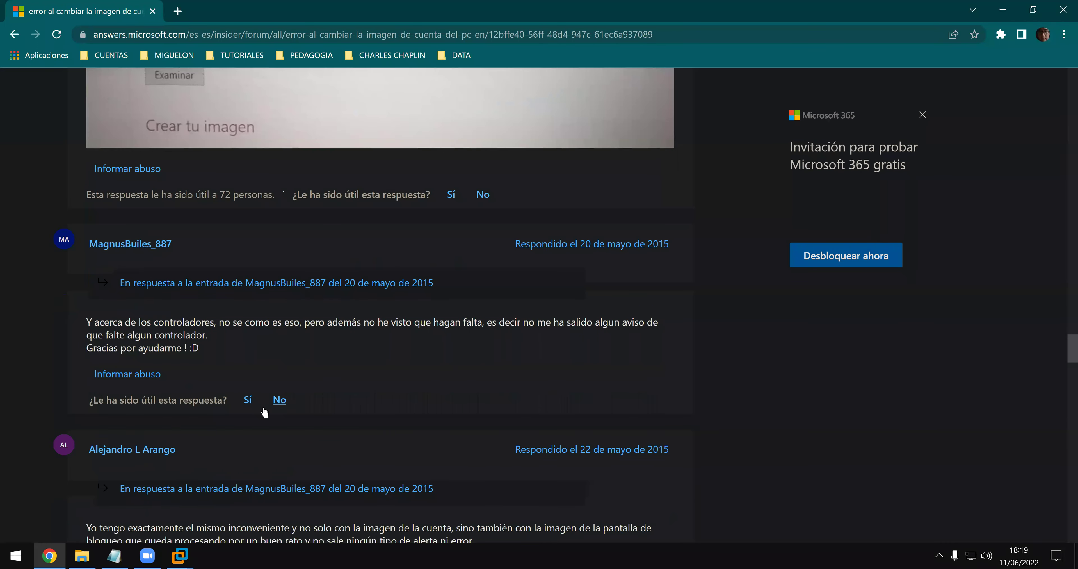
{"action": "scroll", "coordinate": [262, 409], "scroll_direction": "down", "scroll_amount": 1}
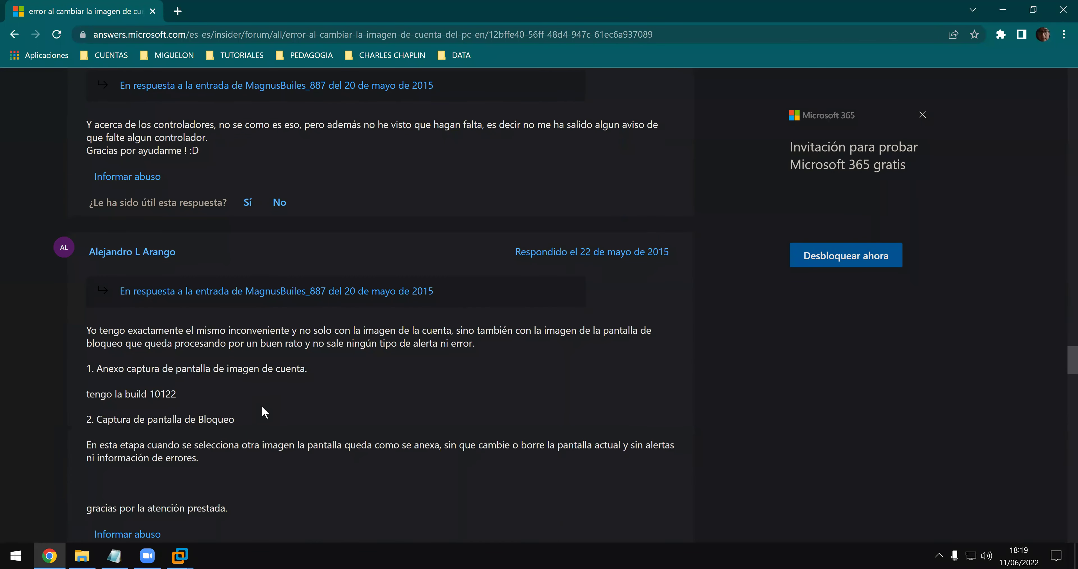
{"action": "scroll", "coordinate": [262, 407], "scroll_direction": "down", "scroll_amount": 2}
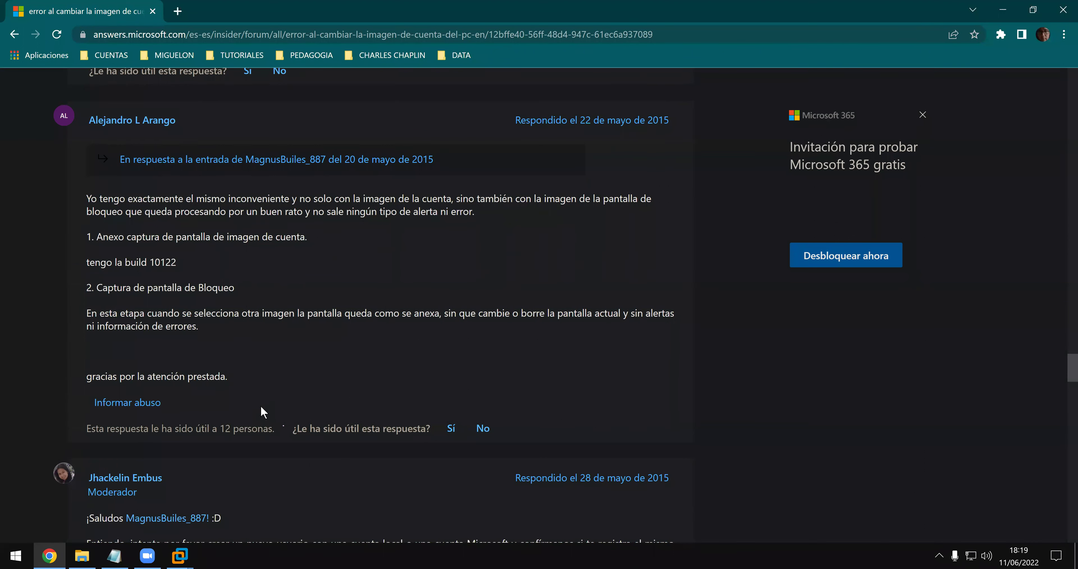
{"action": "scroll", "coordinate": [262, 406], "scroll_direction": "down", "scroll_amount": 2}
{"action": "scroll", "coordinate": [260, 407], "scroll_direction": "down", "scroll_amount": 1}
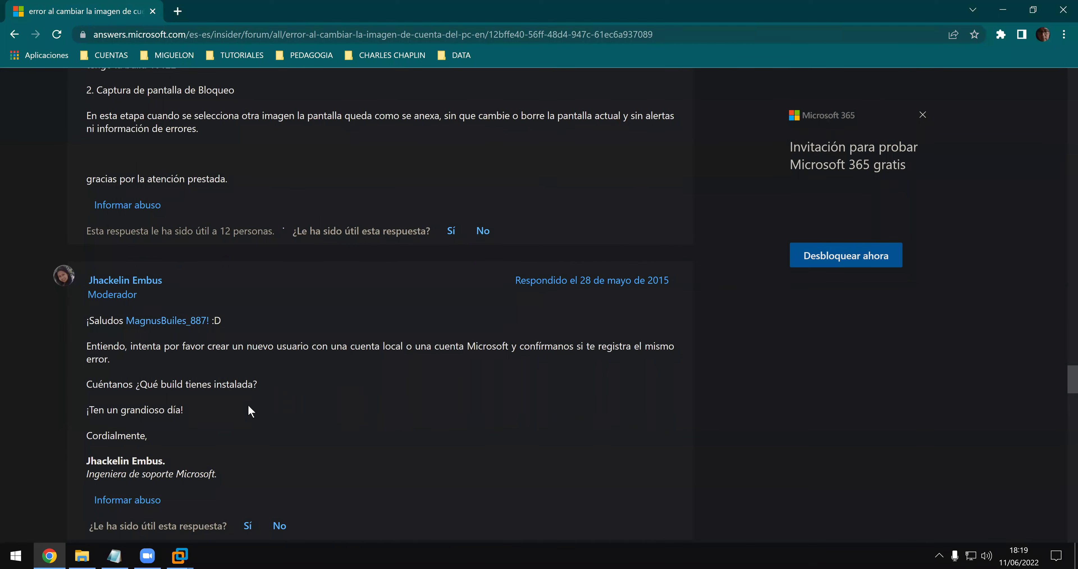
{"action": "scroll", "coordinate": [249, 410], "scroll_direction": "down", "scroll_amount": 1}
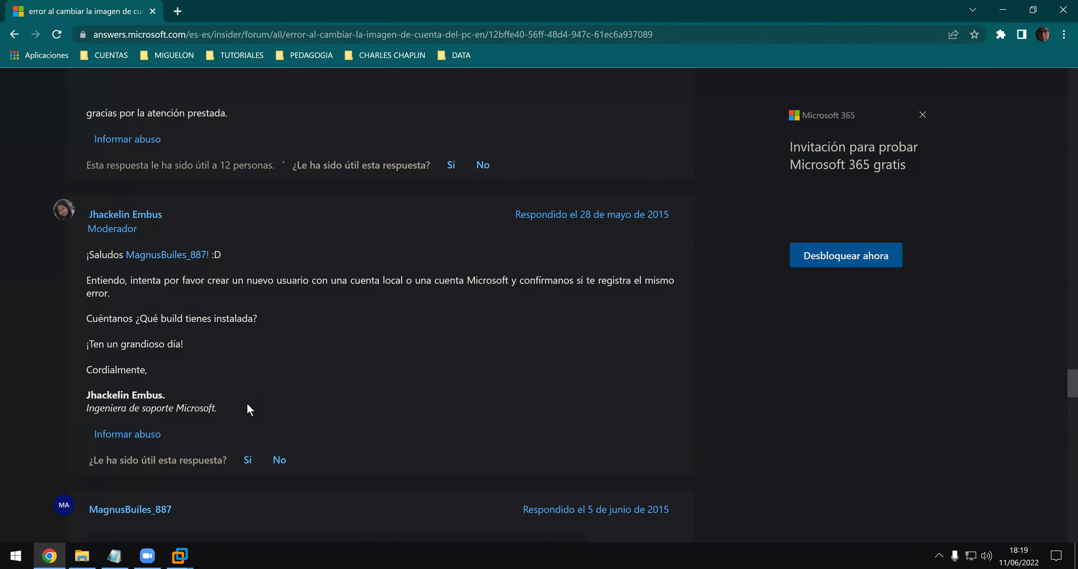
{"action": "scroll", "coordinate": [246, 408], "scroll_direction": "down", "scroll_amount": 3}
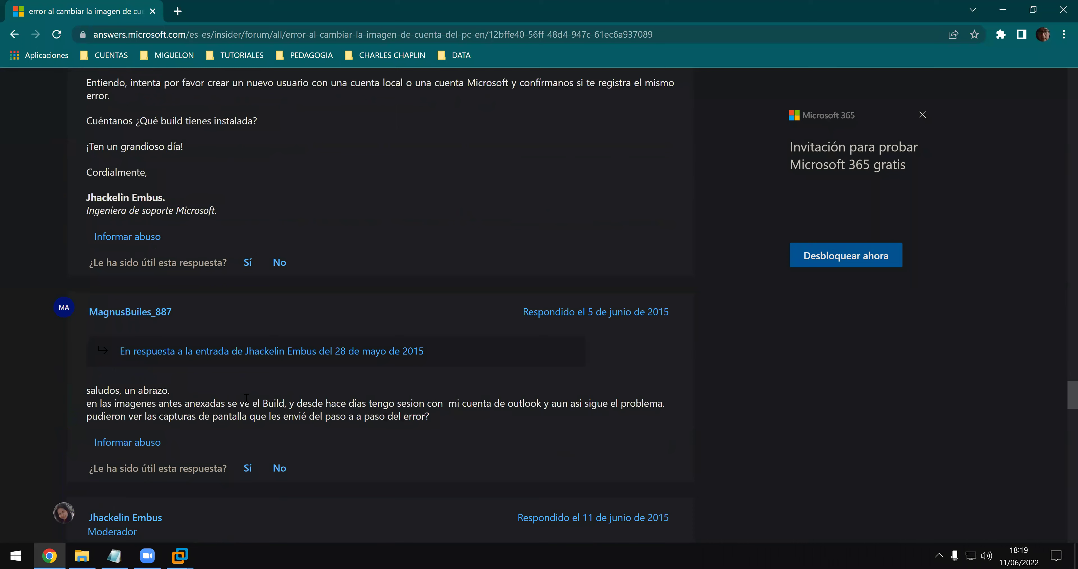
{"action": "scroll", "coordinate": [247, 399], "scroll_direction": "down", "scroll_amount": 1}
{"action": "scroll", "coordinate": [247, 404], "scroll_direction": "down", "scroll_amount": 2}
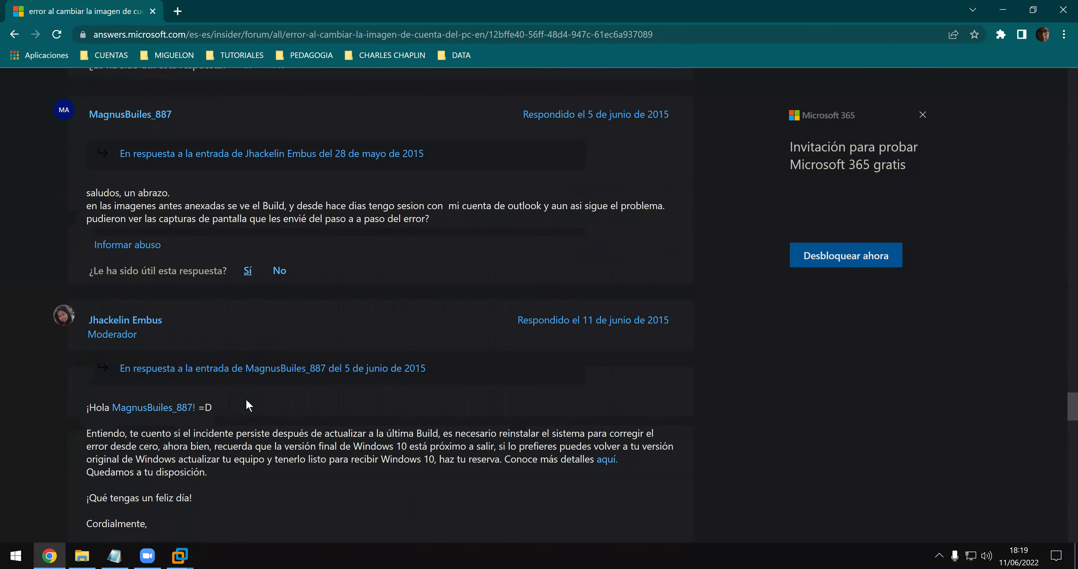
{"action": "scroll", "coordinate": [248, 405], "scroll_direction": "down", "scroll_amount": 1}
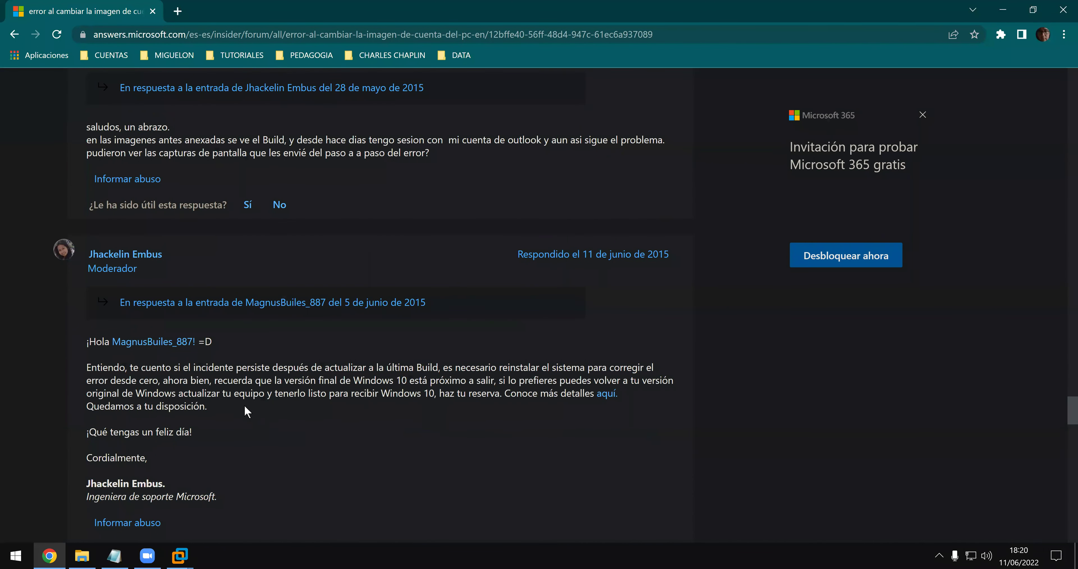
{"action": "scroll", "coordinate": [245, 406], "scroll_direction": "down", "scroll_amount": 5}
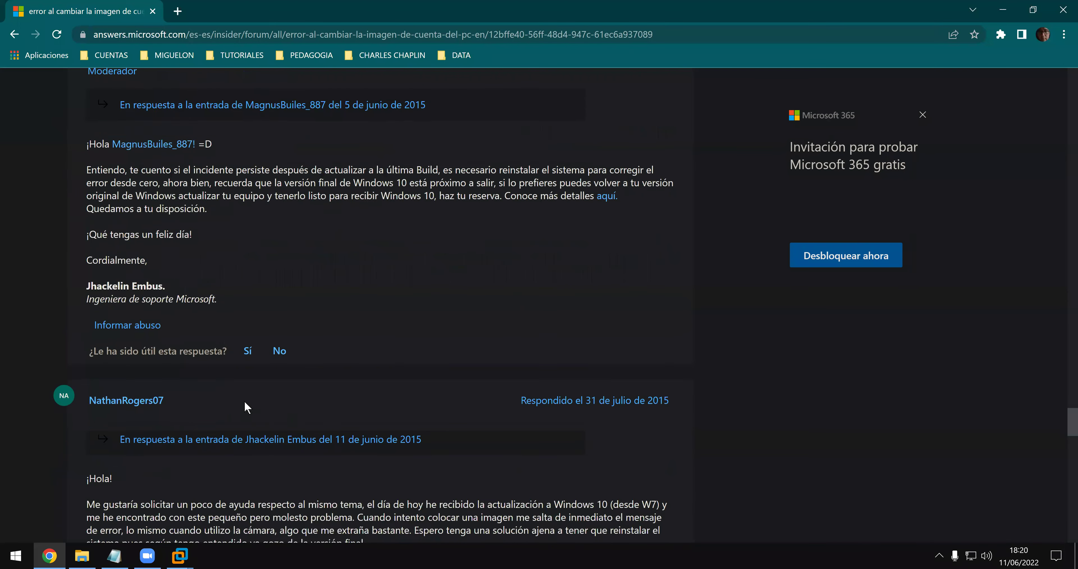
{"action": "scroll", "coordinate": [245, 404], "scroll_direction": "down", "scroll_amount": 5}
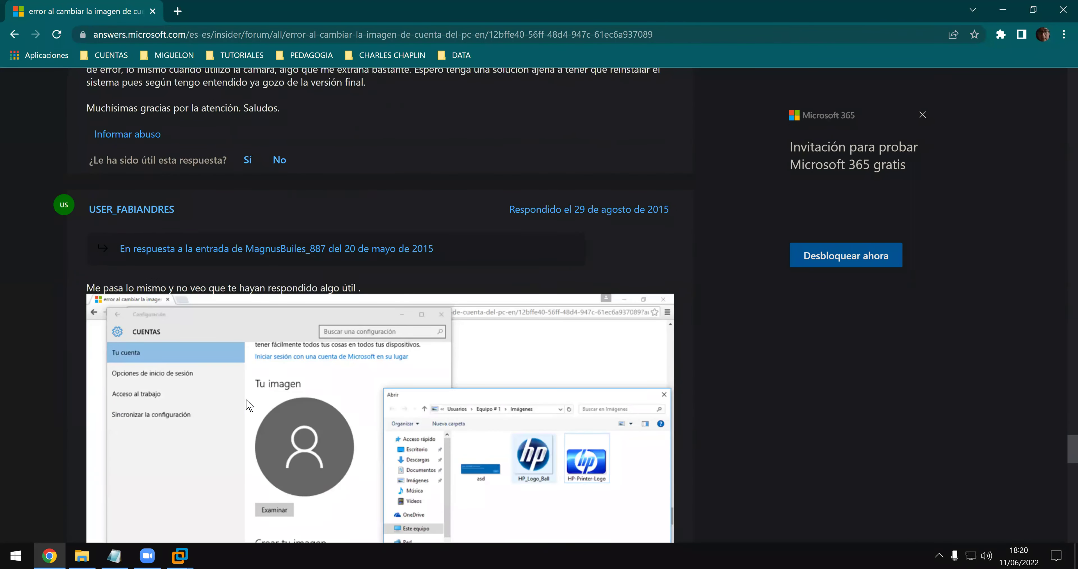
{"action": "scroll", "coordinate": [248, 405], "scroll_direction": "down", "scroll_amount": 3}
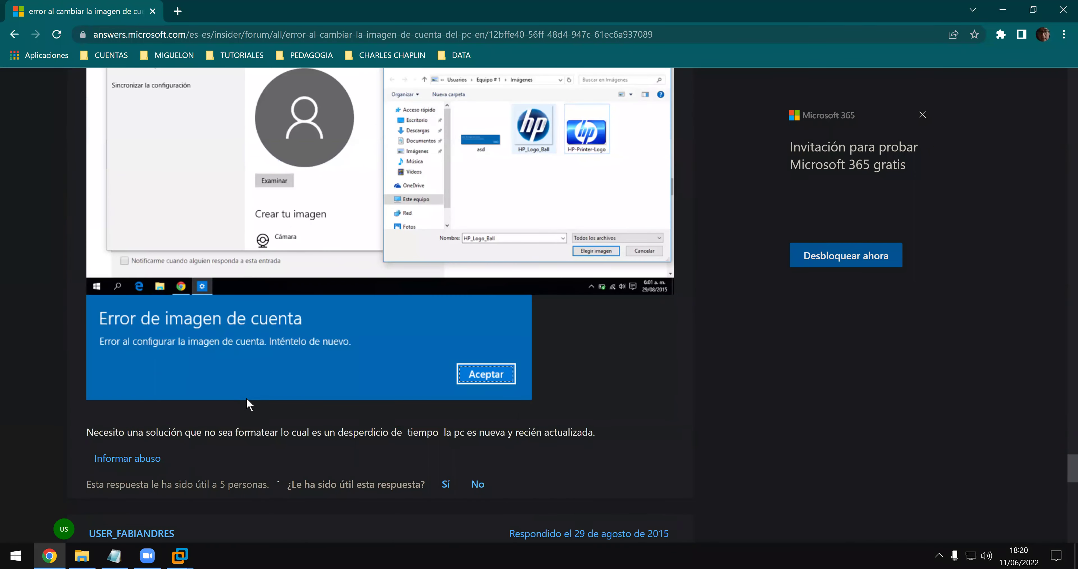
{"action": "scroll", "coordinate": [318, 378], "scroll_direction": "down", "scroll_amount": 1}
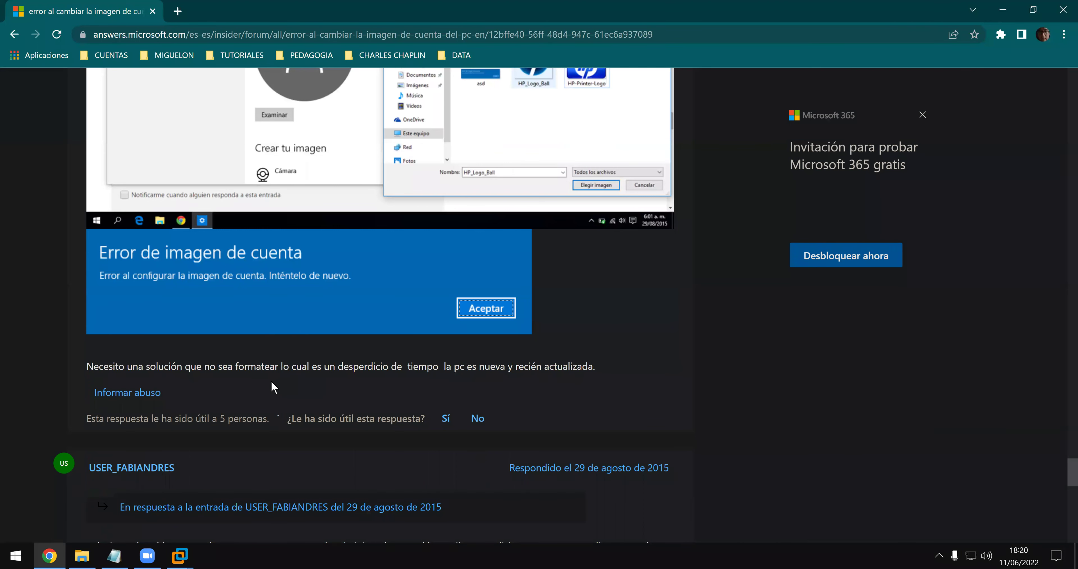
{"action": "scroll", "coordinate": [271, 381], "scroll_direction": "down", "scroll_amount": 3}
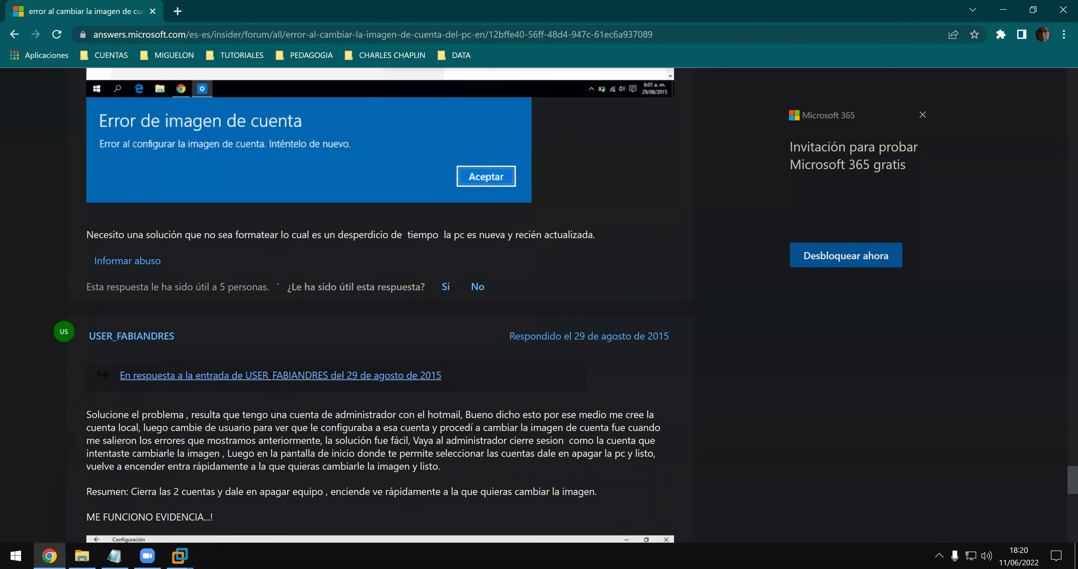
{"action": "scroll", "coordinate": [271, 378], "scroll_direction": "down", "scroll_amount": 9}
{"action": "scroll", "coordinate": [268, 386], "scroll_direction": "up", "scroll_amount": 3}
{"action": "scroll", "coordinate": [196, 281], "scroll_direction": "up", "scroll_amount": 1}
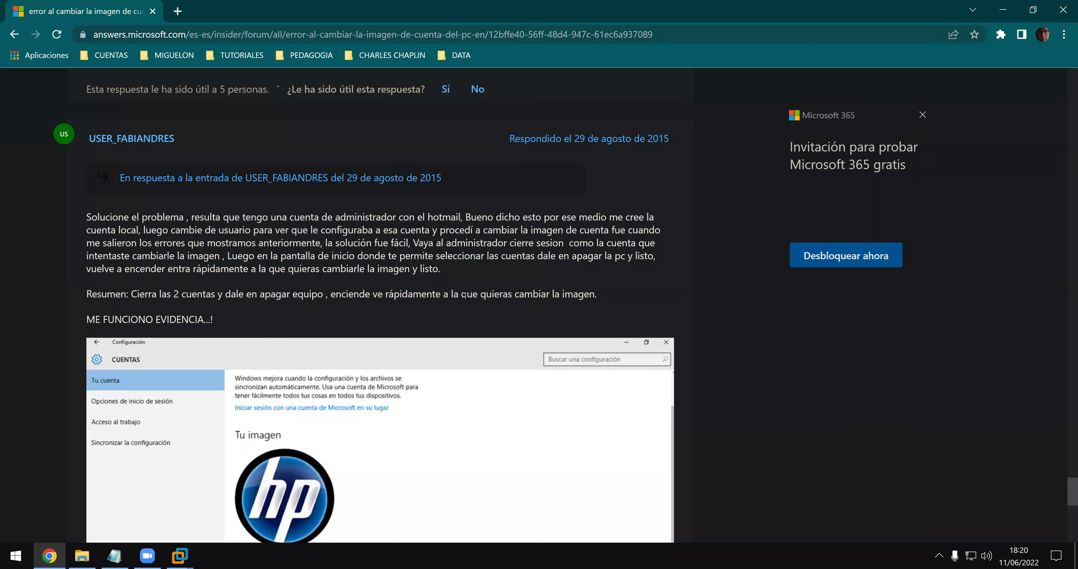
{"action": "scroll", "coordinate": [576, 306], "scroll_direction": "down", "scroll_amount": 6}
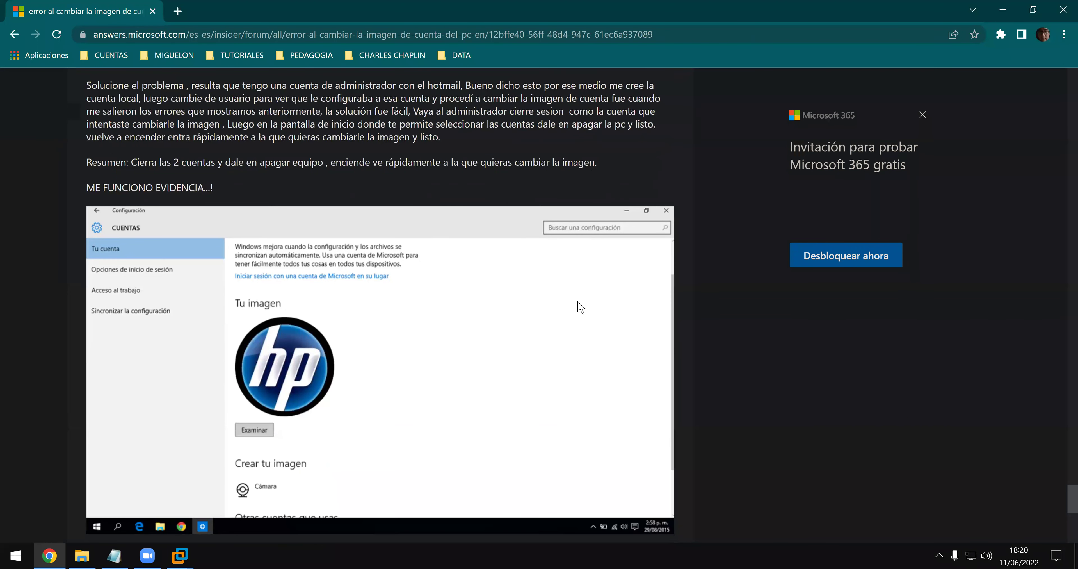
{"action": "scroll", "coordinate": [561, 302], "scroll_direction": "down", "scroll_amount": 3}
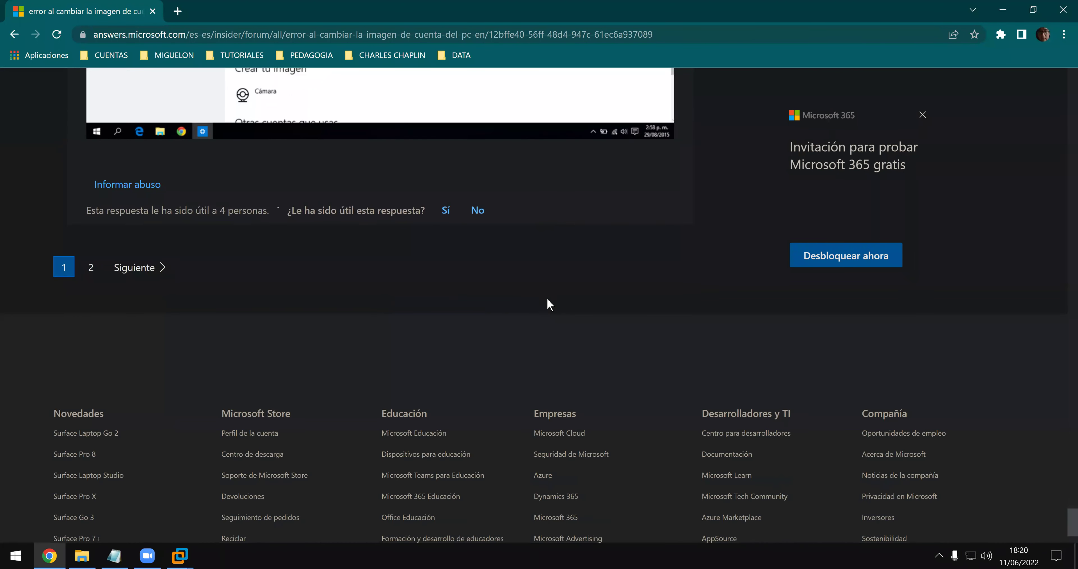
{"action": "left_click", "coordinate": [17, 34]}
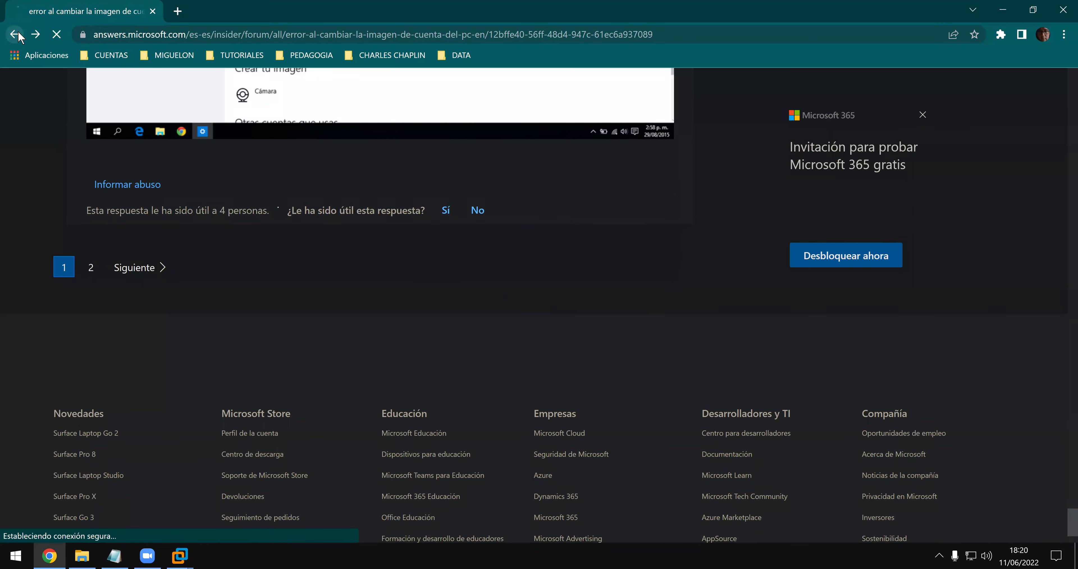
Scroll the Google results for the 0X80070497 account-picture query down to the softzone article.
{"action": "scroll", "coordinate": [536, 267], "scroll_direction": "down", "scroll_amount": 4}
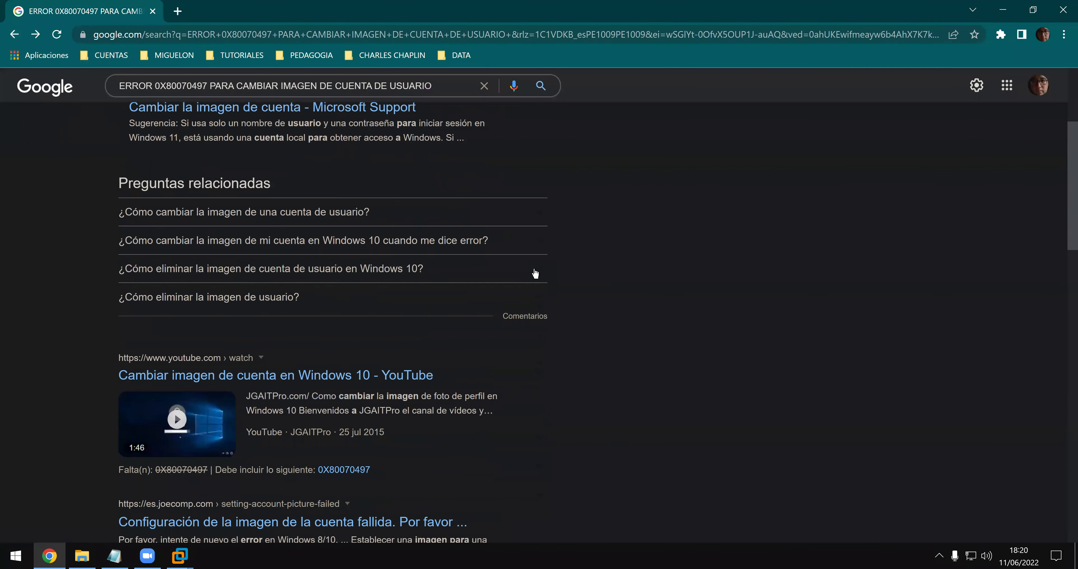
{"action": "scroll", "coordinate": [531, 272], "scroll_direction": "down", "scroll_amount": 1}
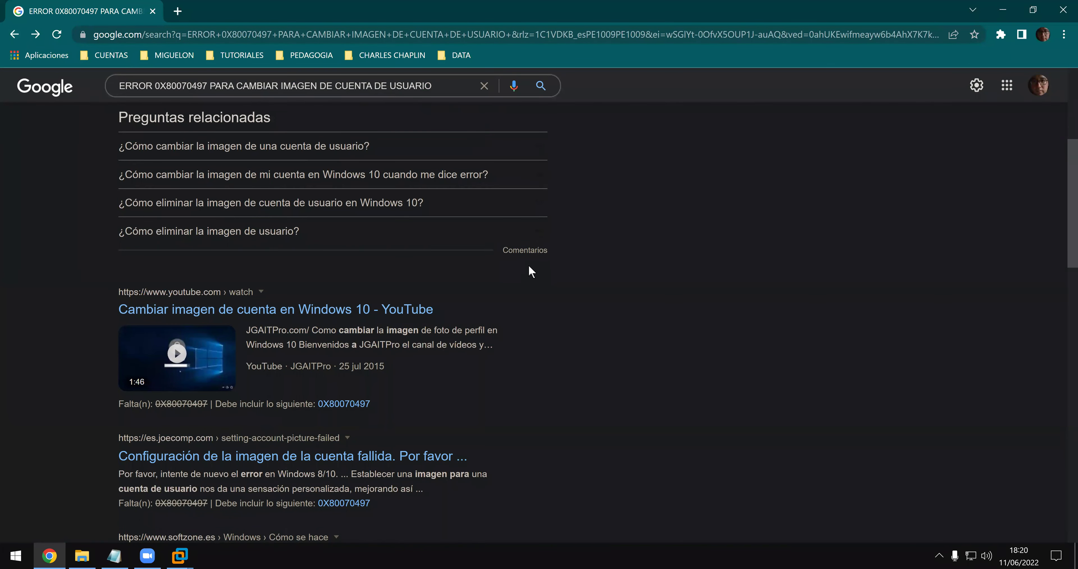
{"action": "scroll", "coordinate": [529, 266], "scroll_direction": "down", "scroll_amount": 2}
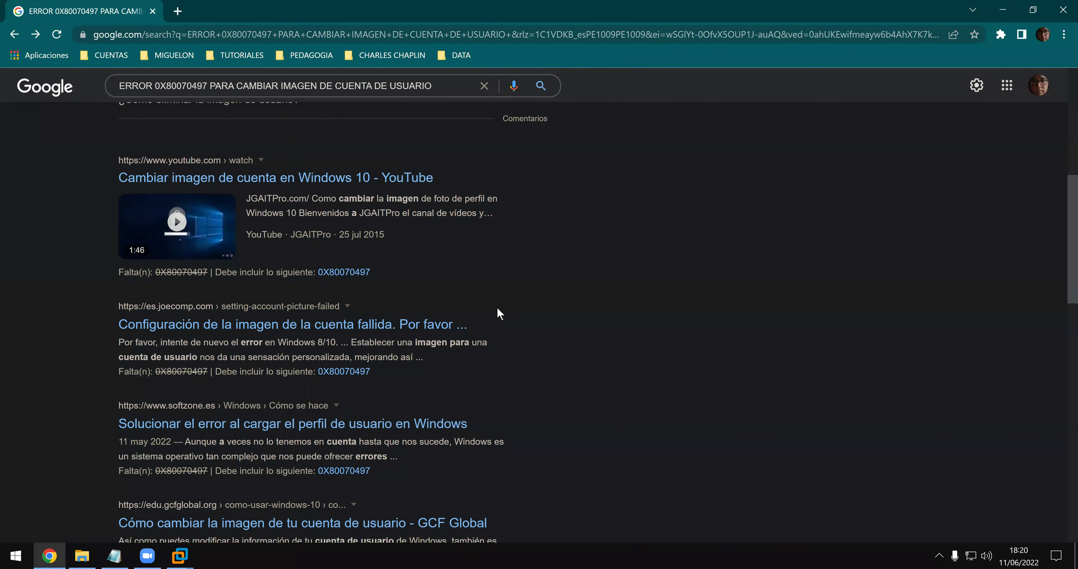
{"action": "scroll", "coordinate": [491, 309], "scroll_direction": "down", "scroll_amount": 1}
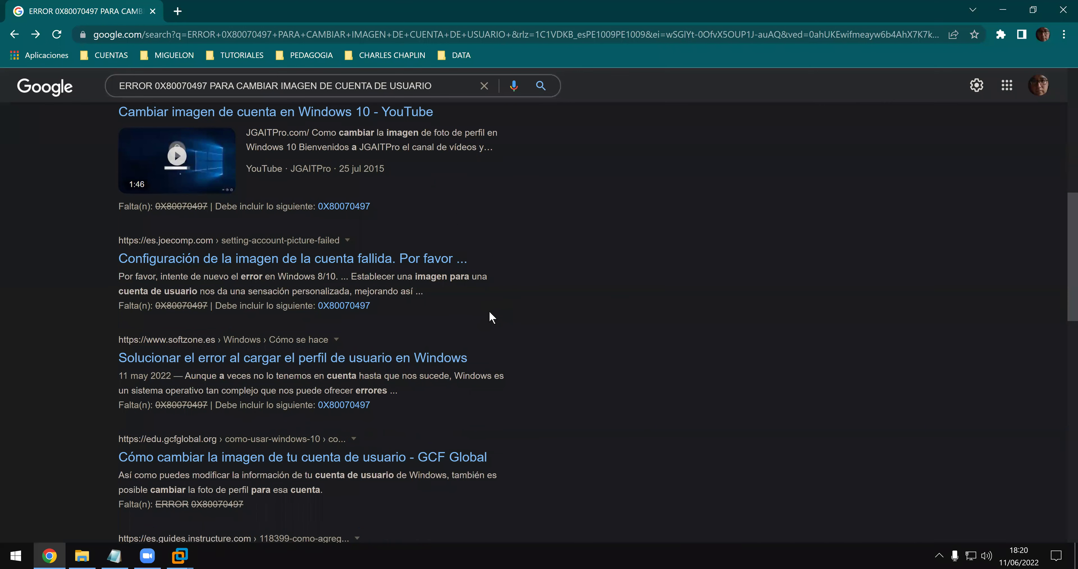
Open the softzone article on profile loading errors and scroll through it.
{"action": "left_click", "coordinate": [442, 358]}
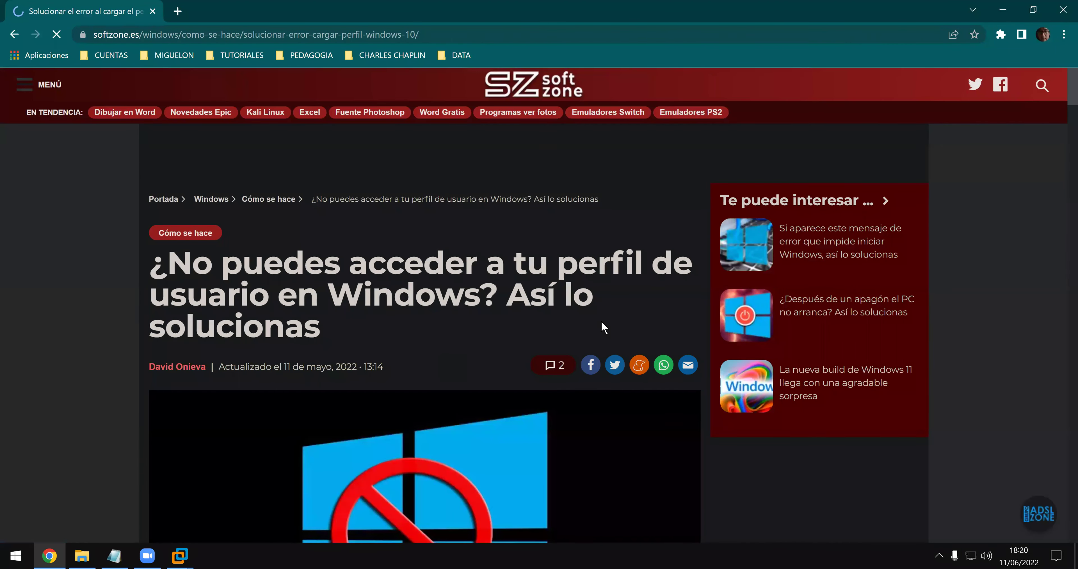
{"action": "scroll", "coordinate": [602, 326], "scroll_direction": "down", "scroll_amount": 7}
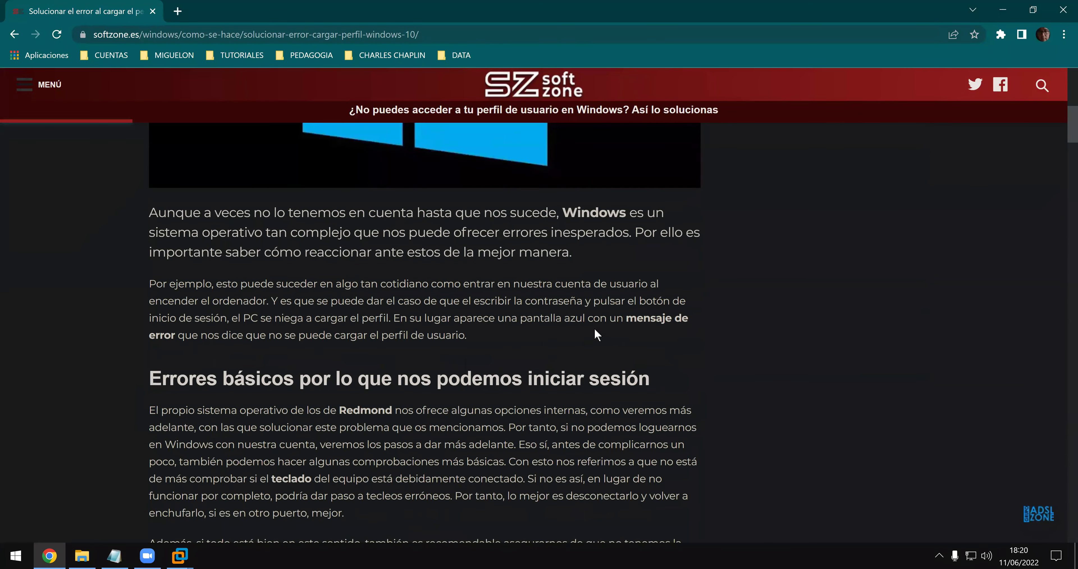
{"action": "scroll", "coordinate": [597, 334], "scroll_direction": "down", "scroll_amount": 5}
{"action": "scroll", "coordinate": [591, 328], "scroll_direction": "down", "scroll_amount": 5}
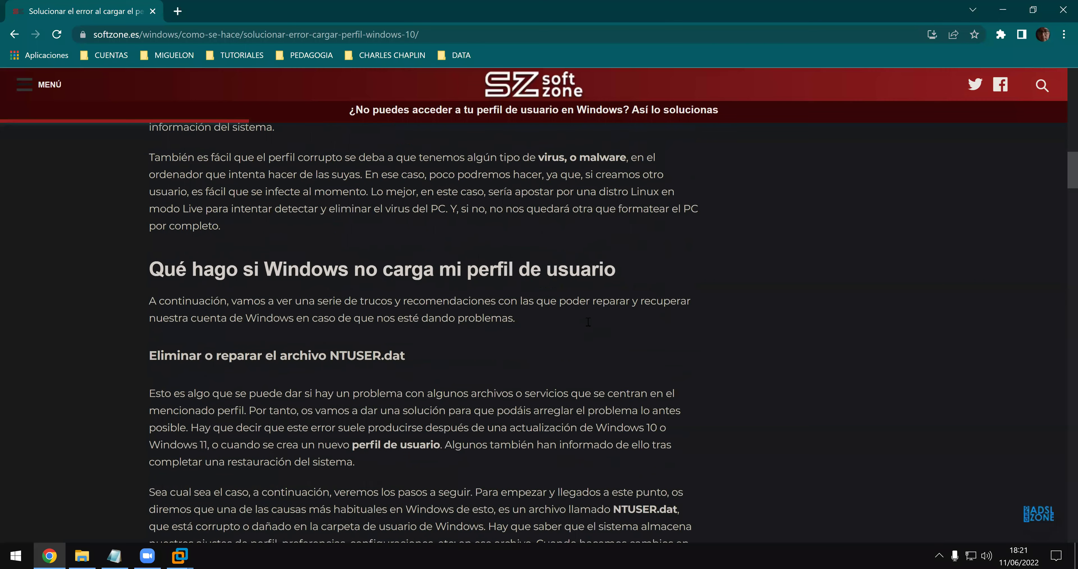
{"action": "scroll", "coordinate": [588, 321], "scroll_direction": "down", "scroll_amount": 1}
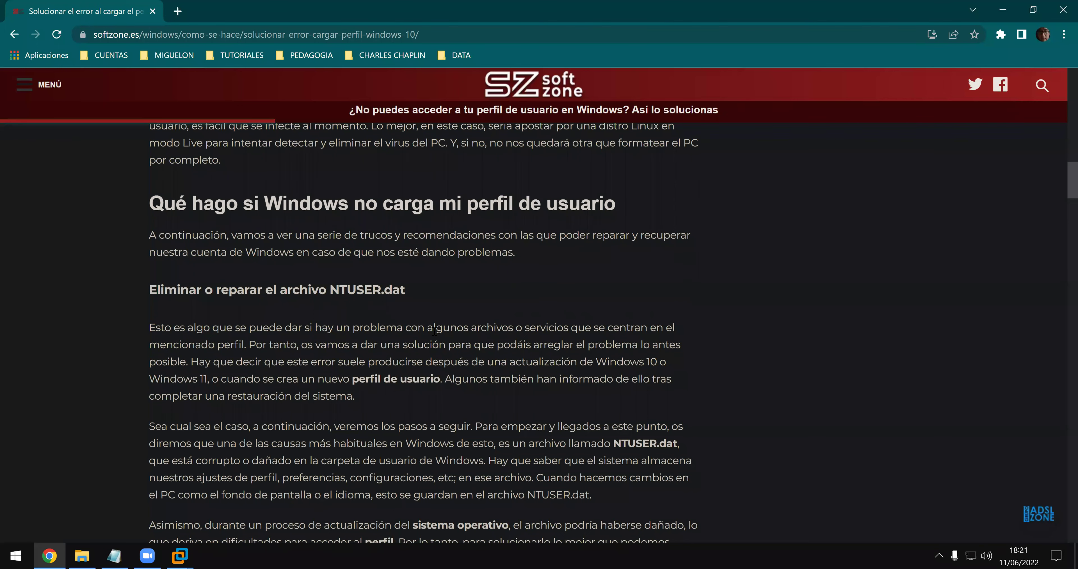
{"action": "scroll", "coordinate": [436, 333], "scroll_direction": "down", "scroll_amount": 2}
{"action": "scroll", "coordinate": [436, 335], "scroll_direction": "down", "scroll_amount": 1}
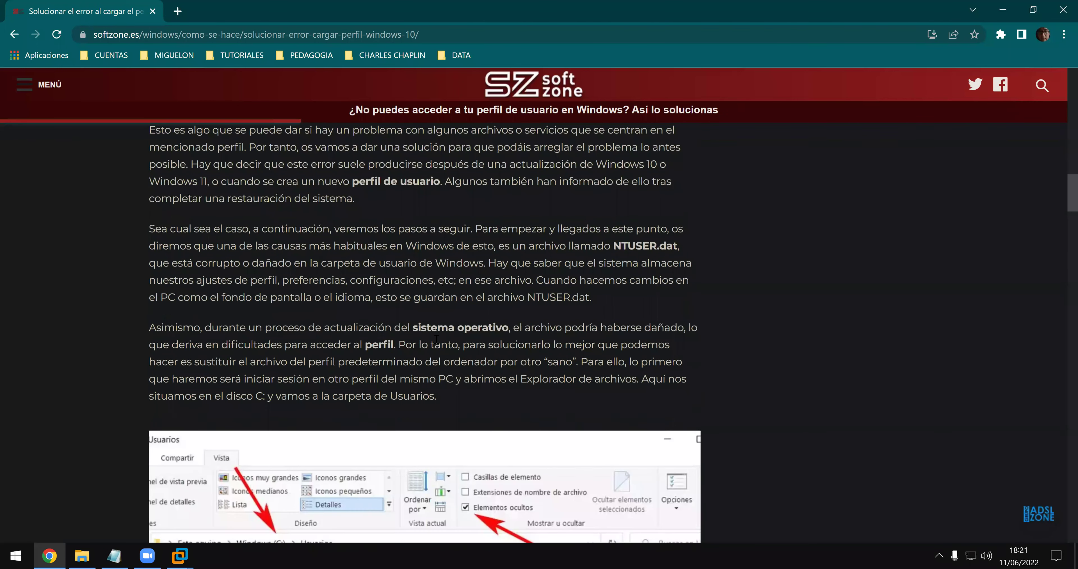
{"action": "scroll", "coordinate": [436, 335], "scroll_direction": "down", "scroll_amount": 2}
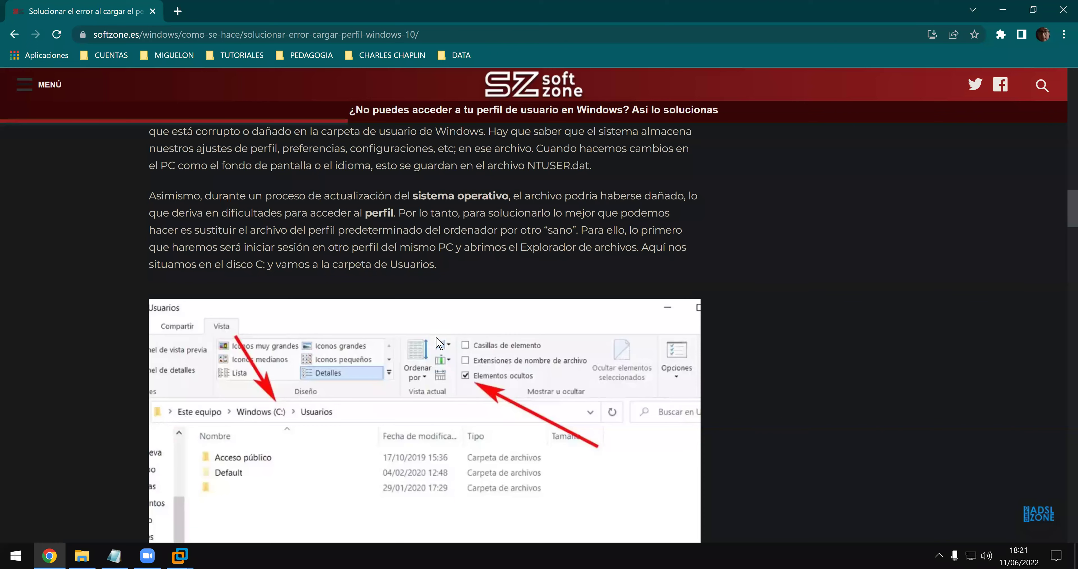
{"action": "scroll", "coordinate": [436, 337], "scroll_direction": "down", "scroll_amount": 1}
Read the section on replacing the Default folder's NTUSER.dat, then return to the Windows 11 PRO VM.
{"action": "scroll", "coordinate": [436, 337], "scroll_direction": "down", "scroll_amount": 1}
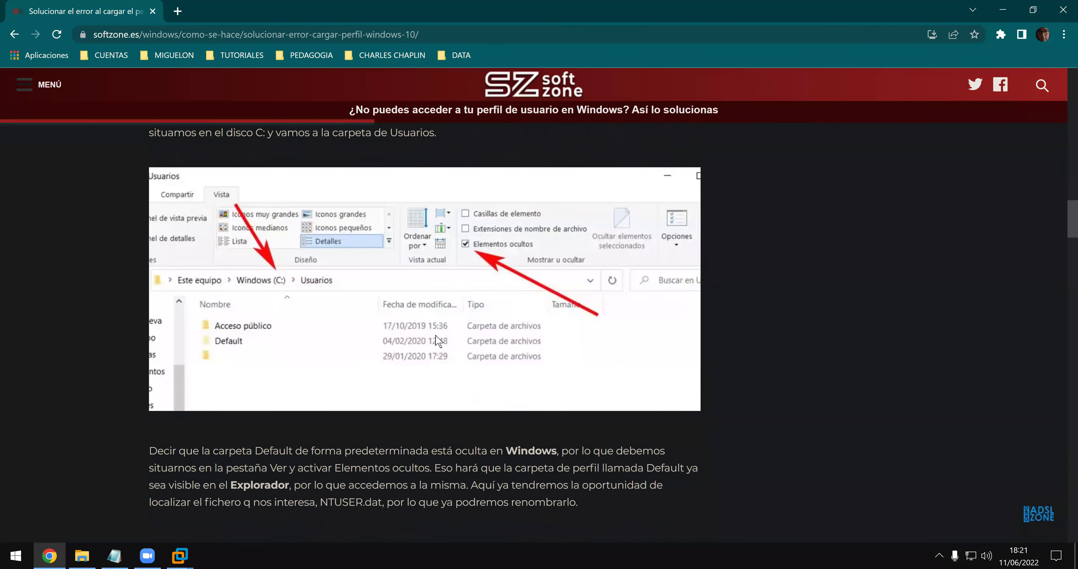
{"action": "scroll", "coordinate": [435, 334], "scroll_direction": "down", "scroll_amount": 1}
{"action": "scroll", "coordinate": [436, 336], "scroll_direction": "down", "scroll_amount": 1}
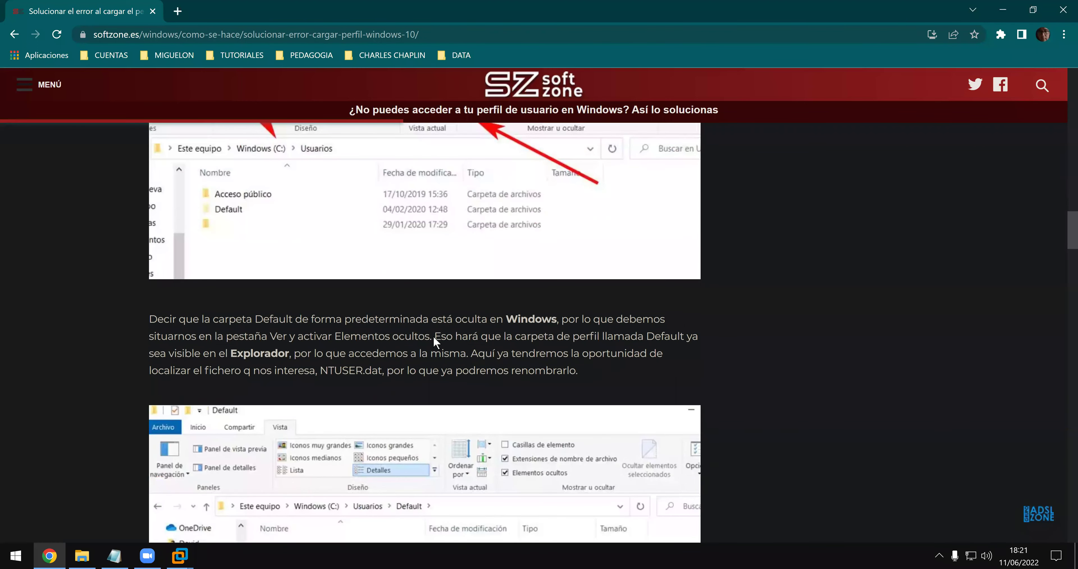
{"action": "scroll", "coordinate": [434, 336], "scroll_direction": "down", "scroll_amount": 1}
{"action": "scroll", "coordinate": [433, 339], "scroll_direction": "down", "scroll_amount": 1}
{"action": "scroll", "coordinate": [435, 341], "scroll_direction": "down", "scroll_amount": 2}
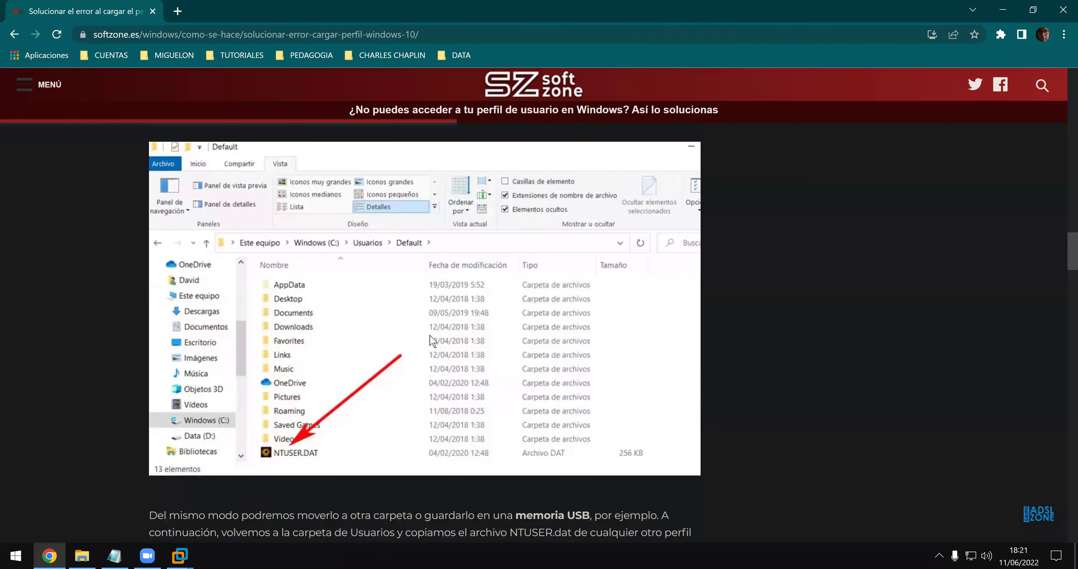
{"action": "scroll", "coordinate": [431, 340], "scroll_direction": "down", "scroll_amount": 3}
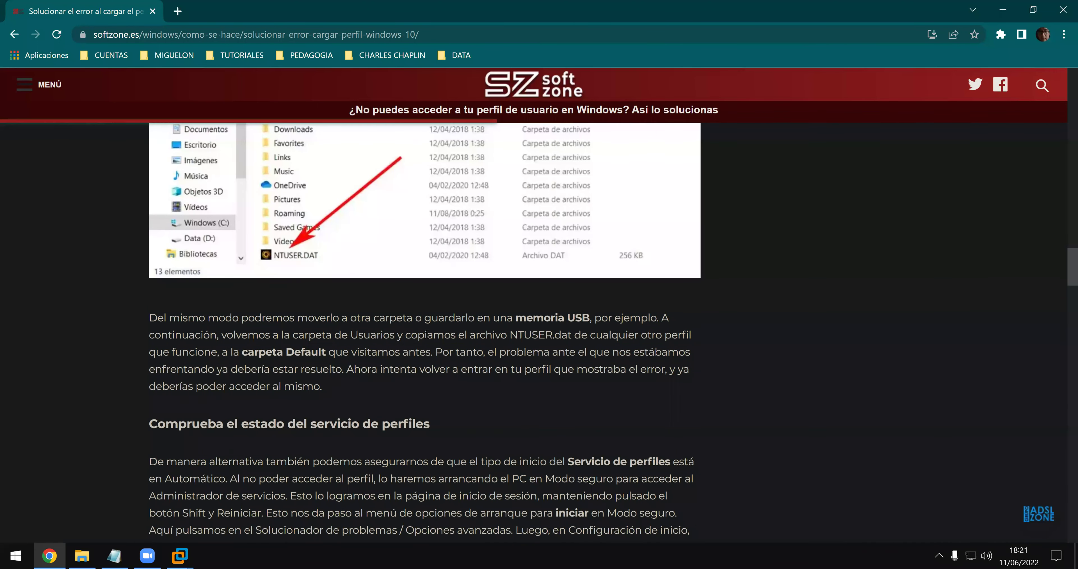
{"action": "scroll", "coordinate": [429, 331], "scroll_direction": "up", "scroll_amount": 2}
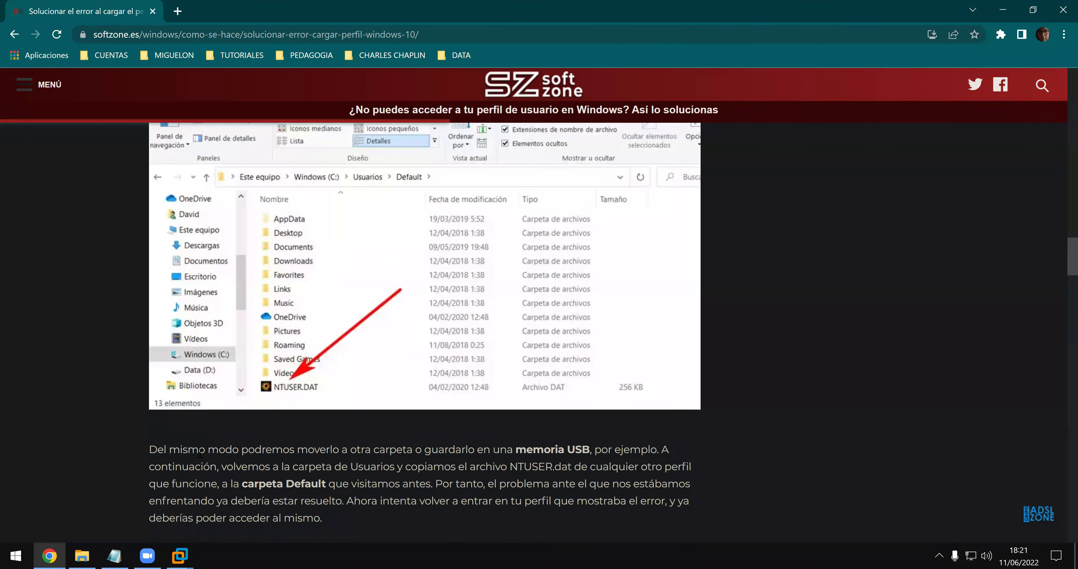
{"action": "mouse_move", "coordinate": [180, 556]}
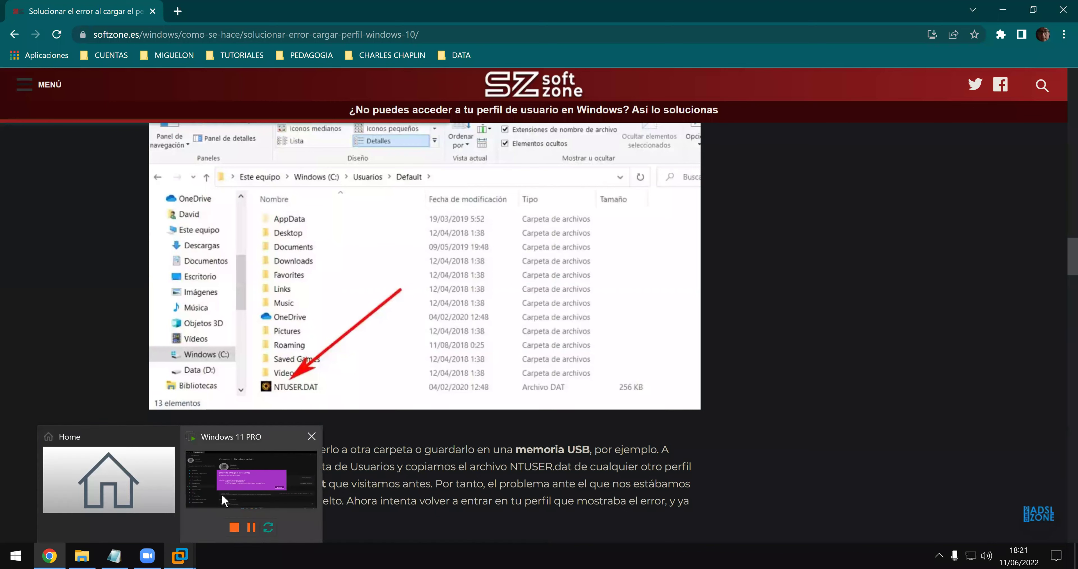
{"action": "left_click", "coordinate": [223, 483]}
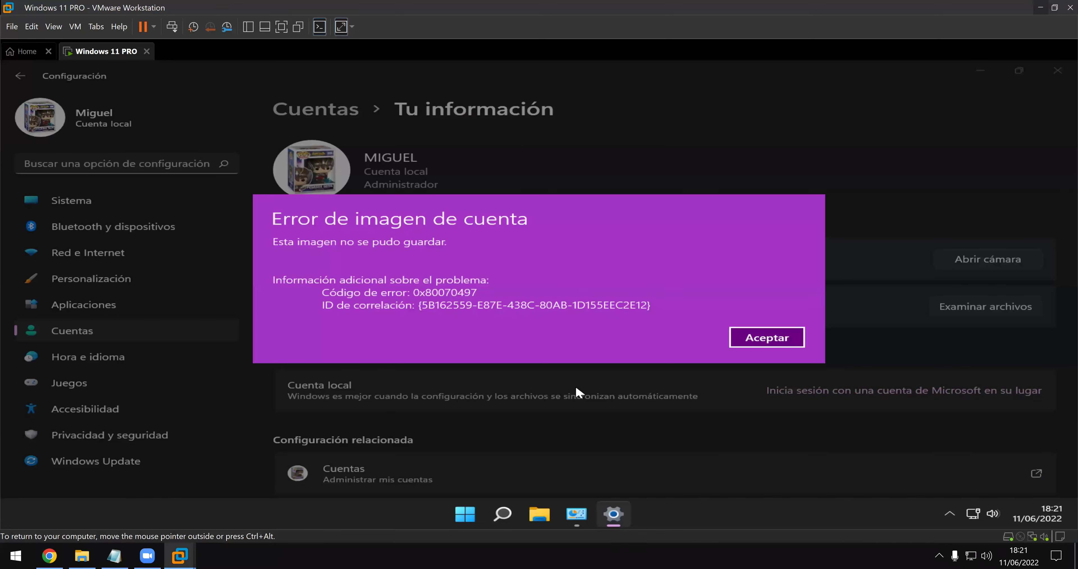
Dismiss the account picture error, close Settings, and open C:\Usuarios in a maximized Explorer window.
{"action": "left_click", "coordinate": [766, 338]}
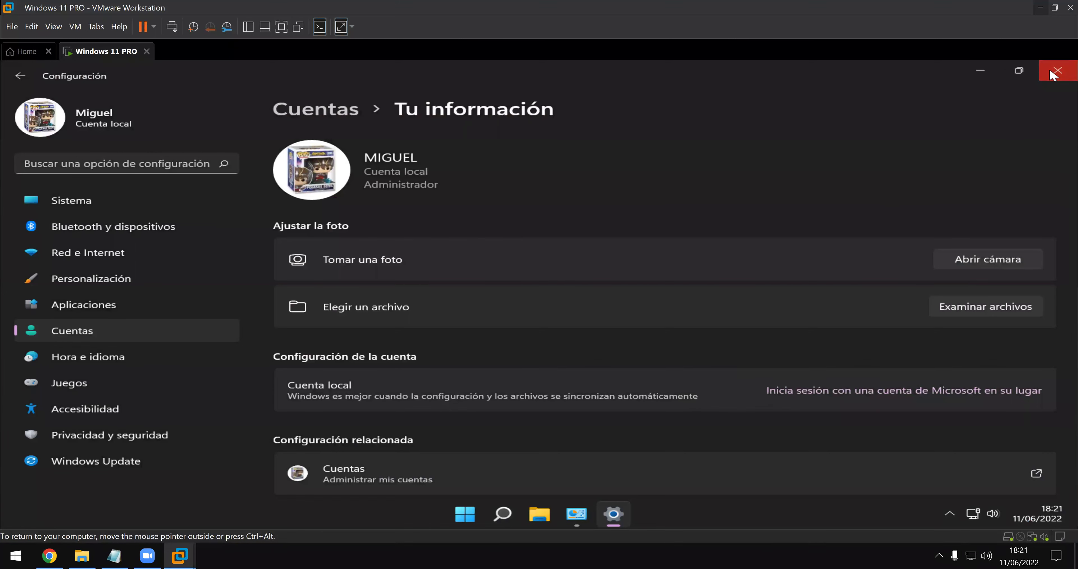
{"action": "left_click", "coordinate": [1056, 70]}
{"action": "double_click", "coordinate": [46, 138]}
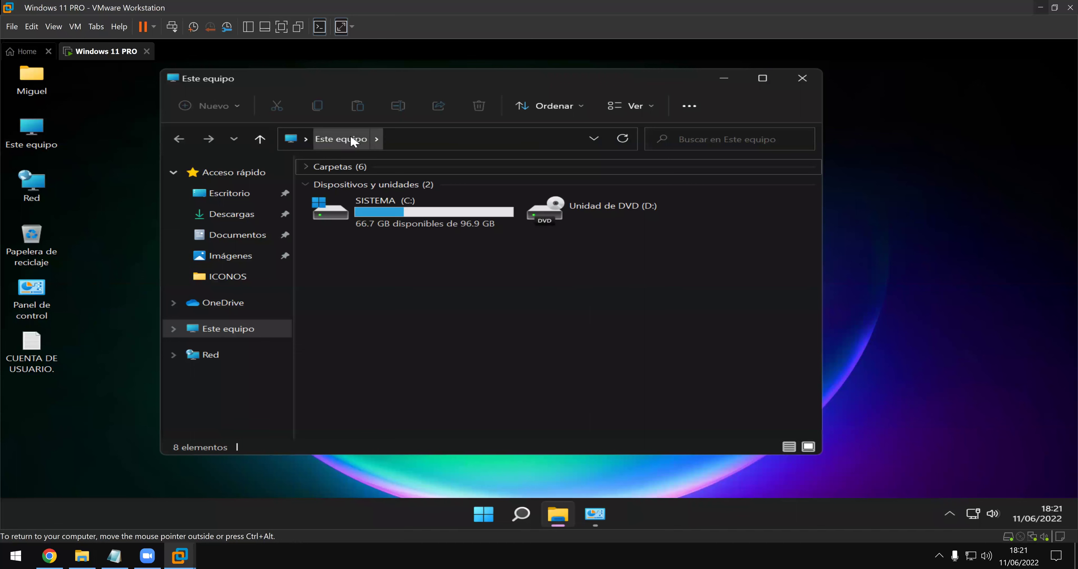
{"action": "double_click", "coordinate": [427, 202]}
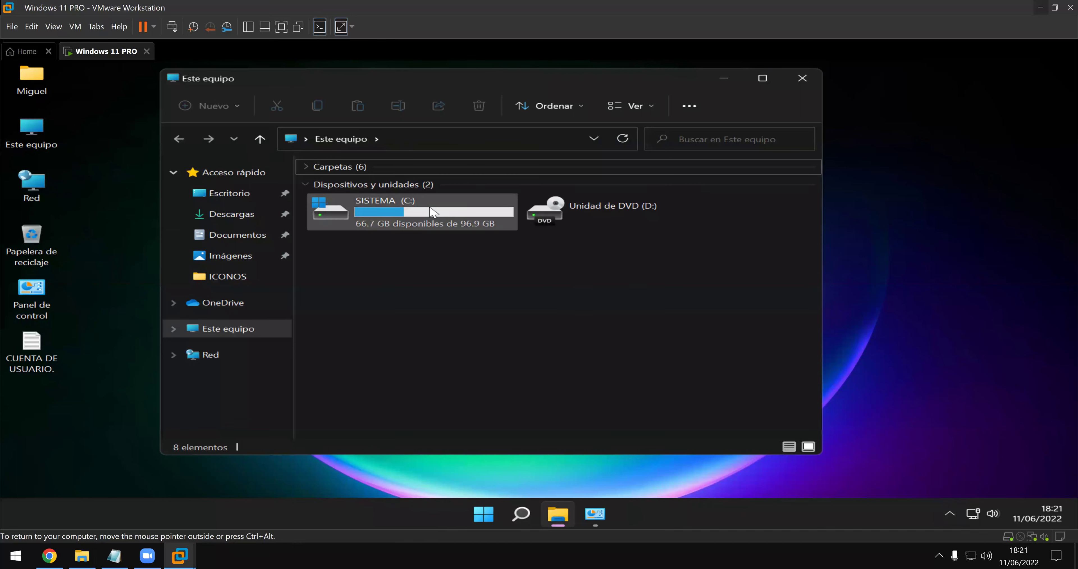
{"action": "double_click", "coordinate": [444, 88]}
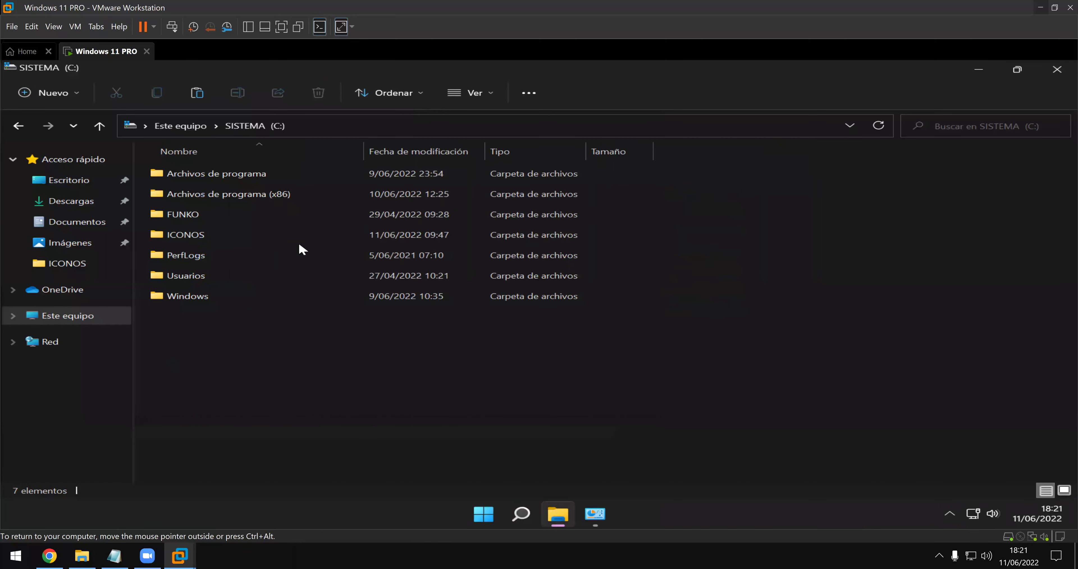
{"action": "double_click", "coordinate": [211, 274]}
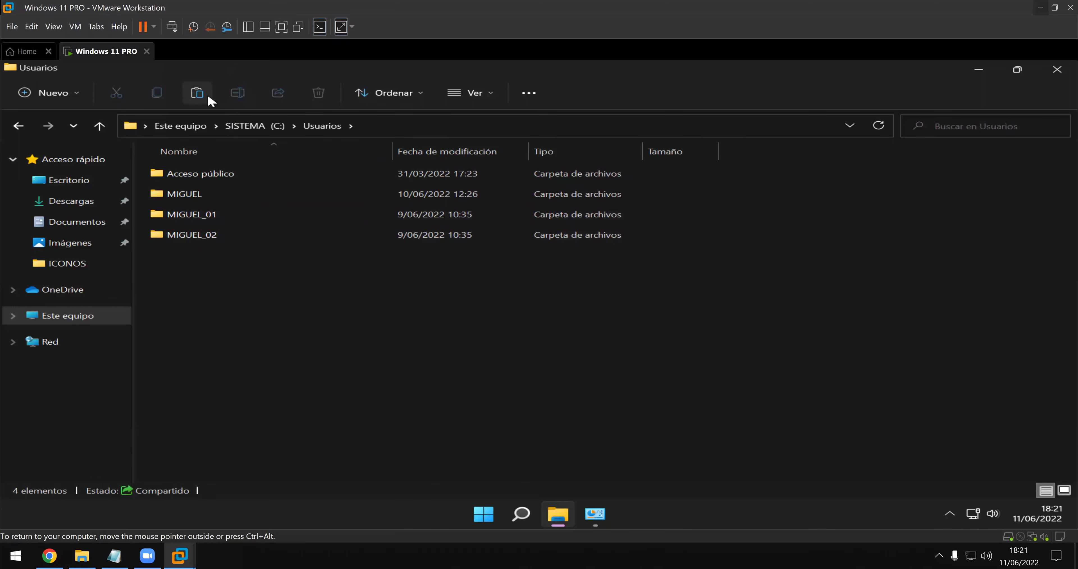
Hide Explorer's navigation pane from the Ver > Mostrar menu.
{"action": "left_click", "coordinate": [489, 95]}
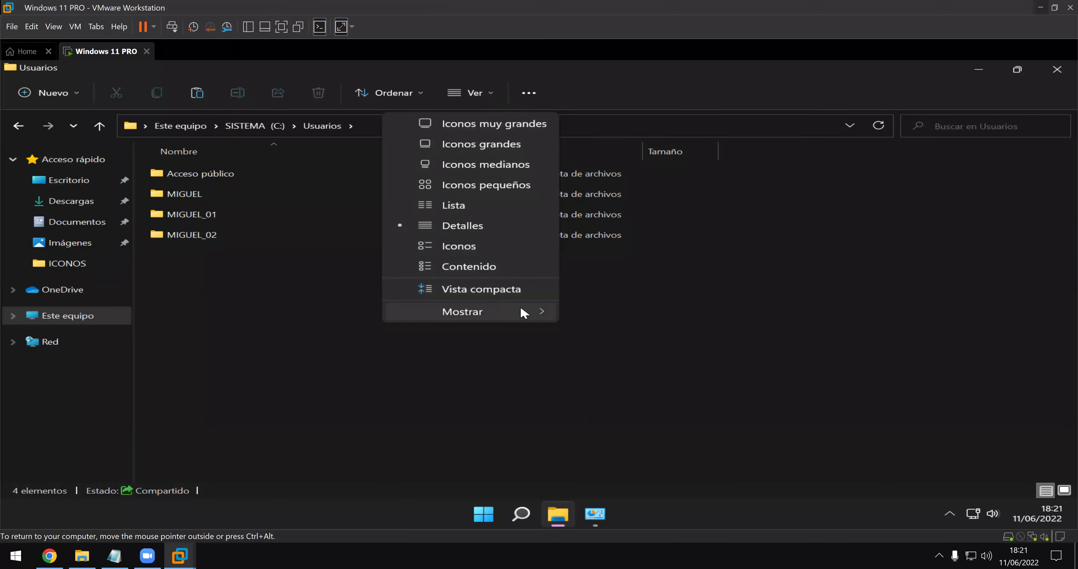
{"action": "mouse_move", "coordinate": [524, 313]}
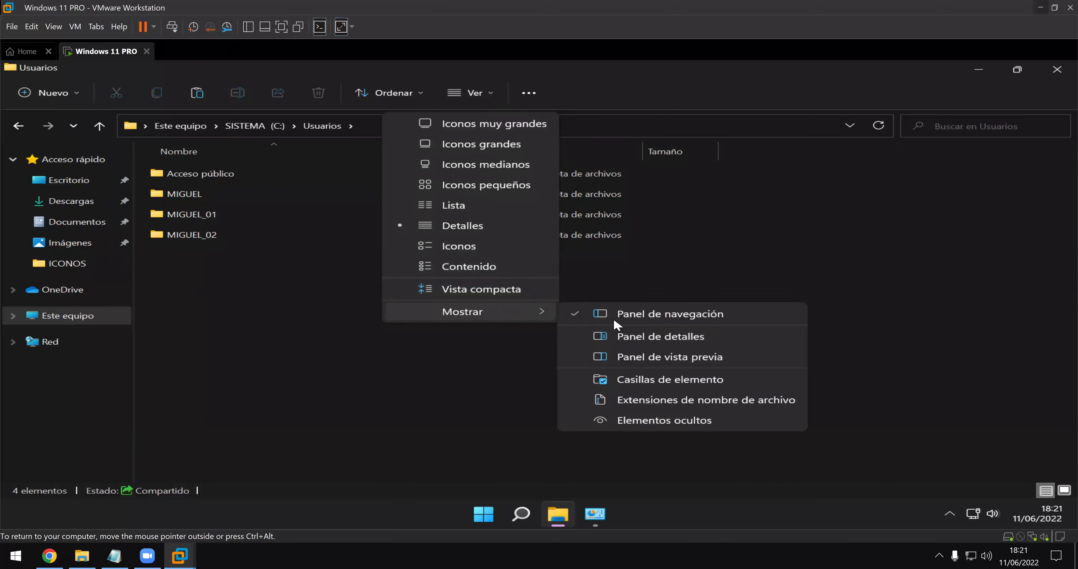
{"action": "left_click", "coordinate": [724, 320]}
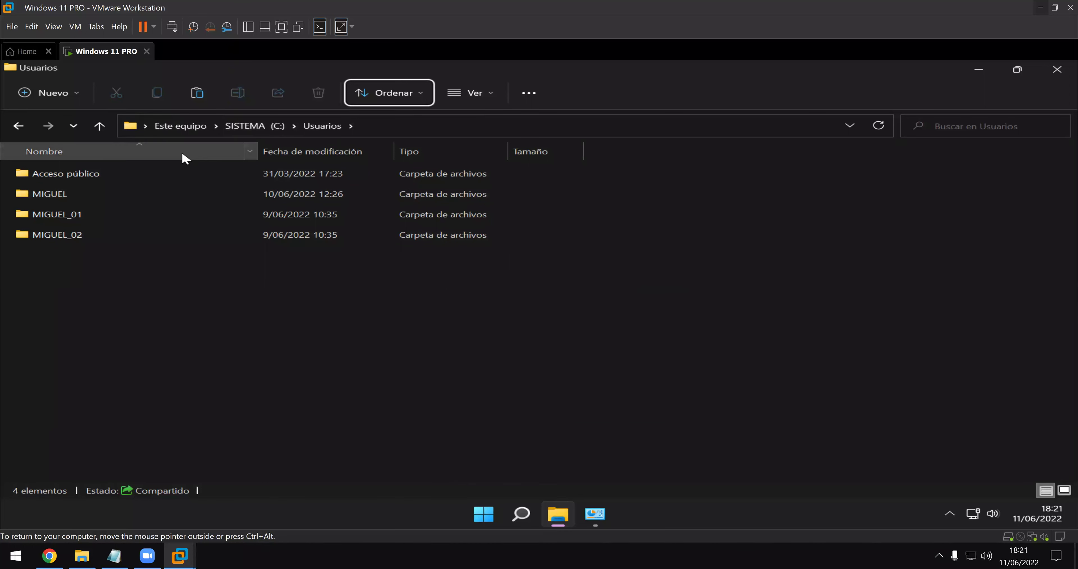
Select the Acceso público folder and open Opciones de carpeta on its Ver tab.
{"action": "left_click", "coordinate": [96, 175]}
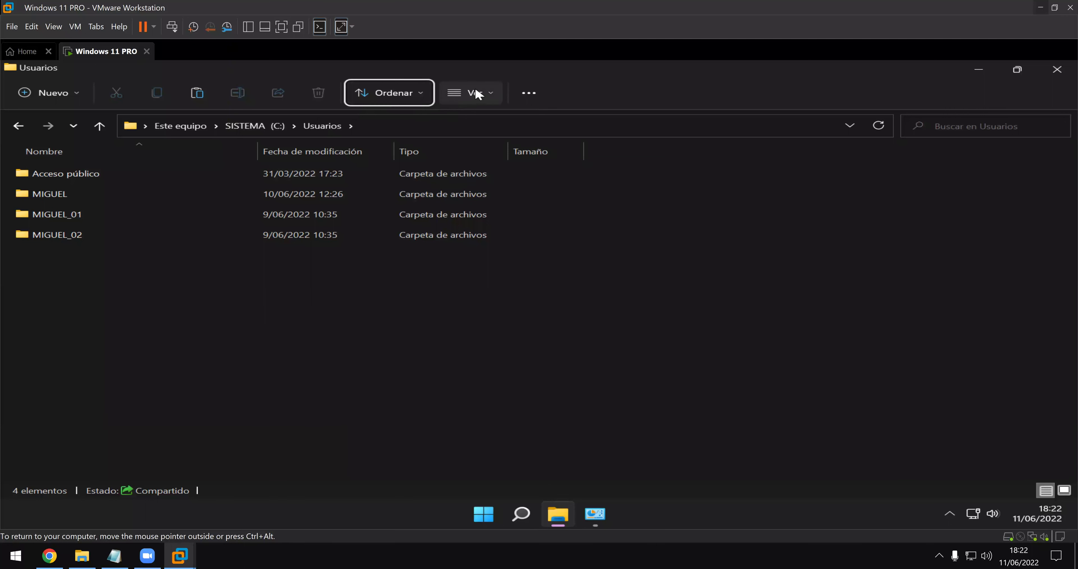
{"action": "left_click", "coordinate": [529, 93]}
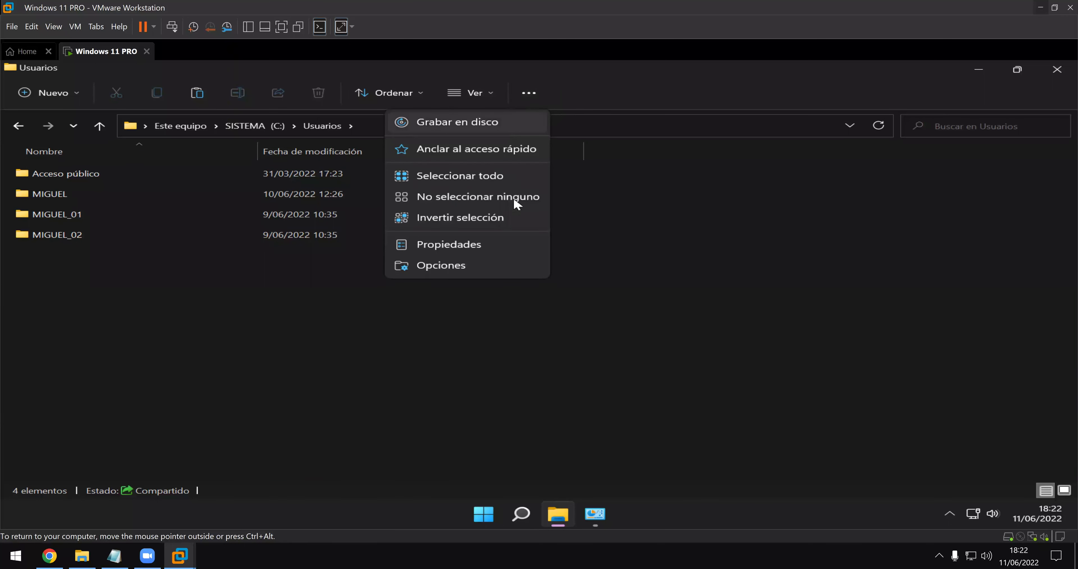
{"action": "left_click", "coordinate": [499, 267]}
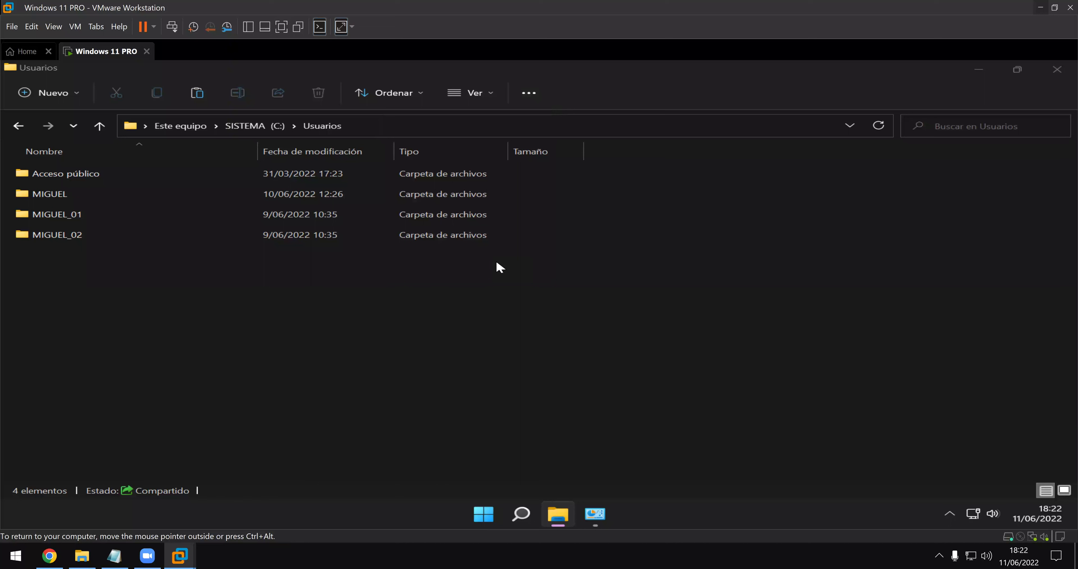
{"action": "left_click", "coordinate": [88, 185]}
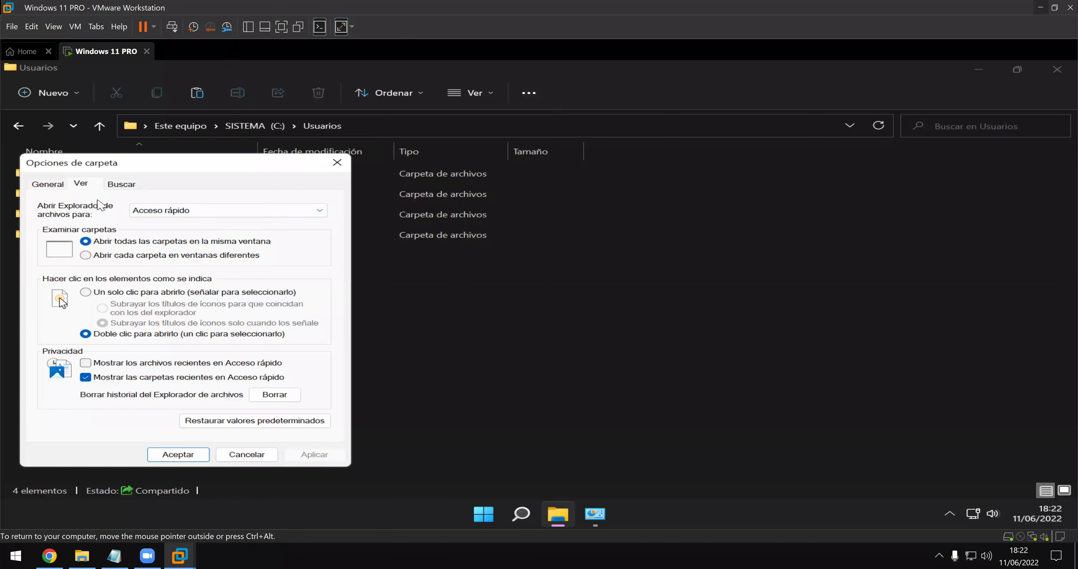
Turn on 'Mostrar archivos, carpetas y unidades ocultos' and apply it.
{"action": "left_click", "coordinate": [108, 341]}
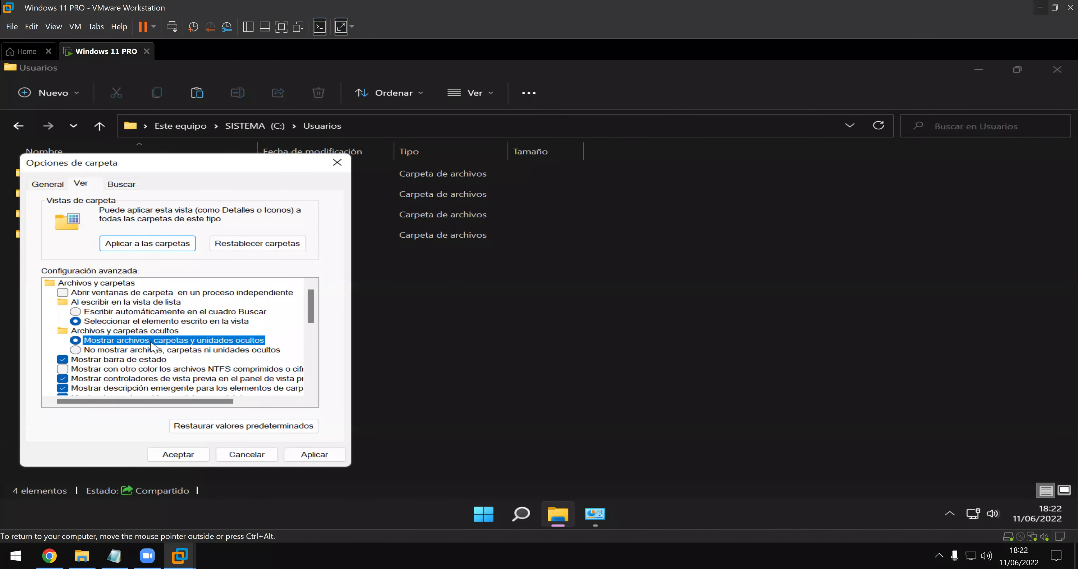
{"action": "scroll", "coordinate": [258, 351], "scroll_direction": "down", "scroll_amount": 3}
{"action": "scroll", "coordinate": [241, 376], "scroll_direction": "down", "scroll_amount": 1}
{"action": "left_click", "coordinate": [315, 454]}
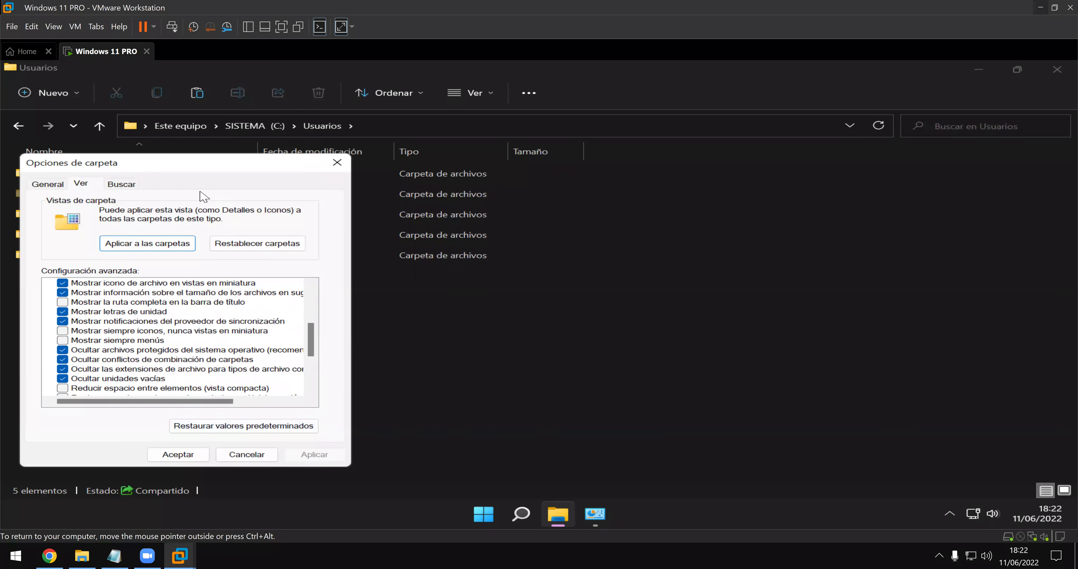
{"action": "left_click_drag", "start_coordinate": [184, 167], "coordinate": [649, 184]}
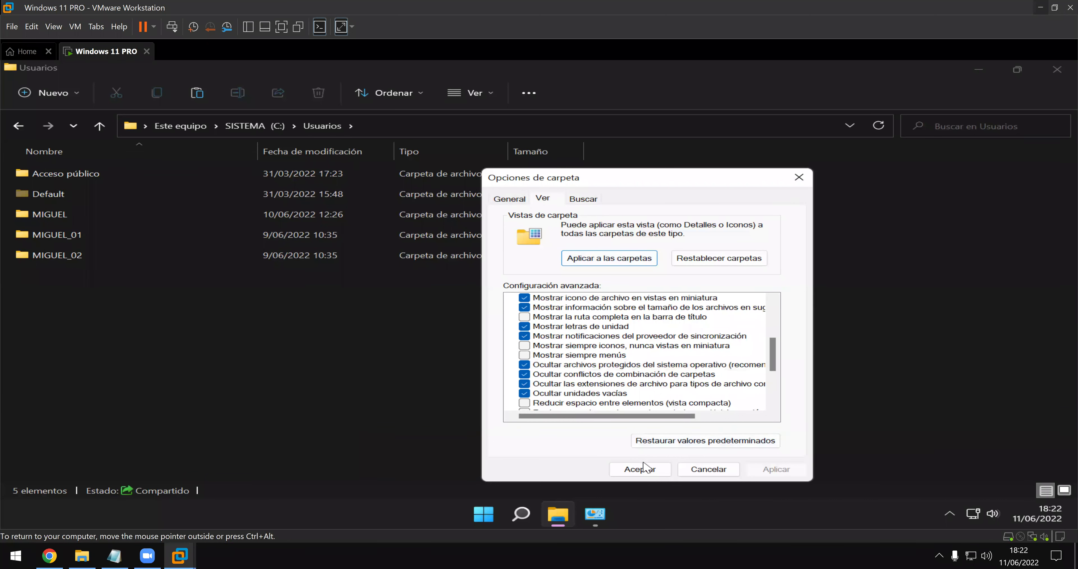
{"action": "left_click", "coordinate": [645, 472]}
Restore the navigation pane and open the hidden Default folder showing NTUSER.DAT (256 KB).
{"action": "left_click", "coordinate": [485, 96]}
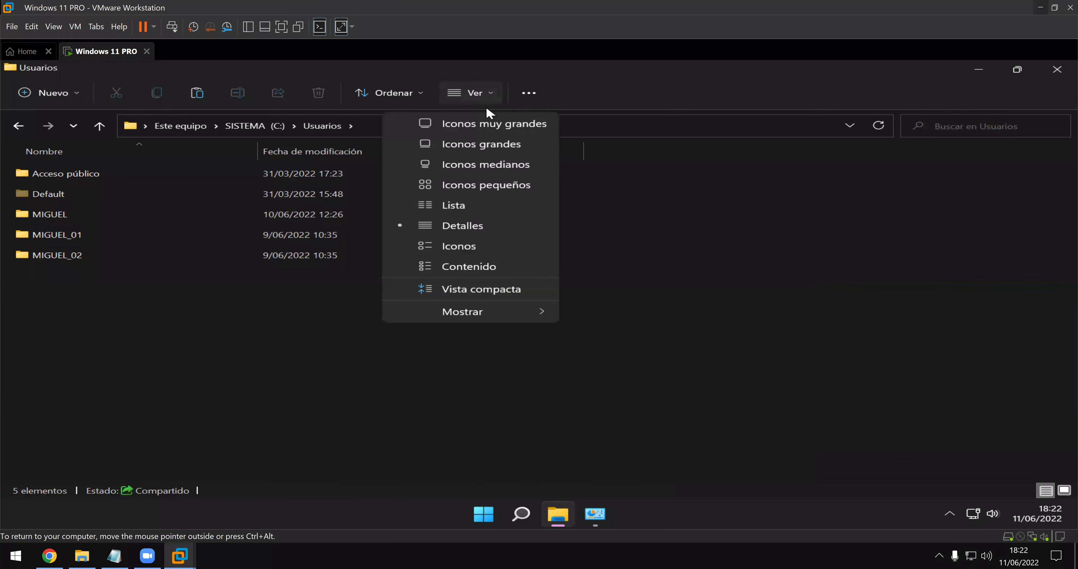
{"action": "mouse_move", "coordinate": [535, 319]}
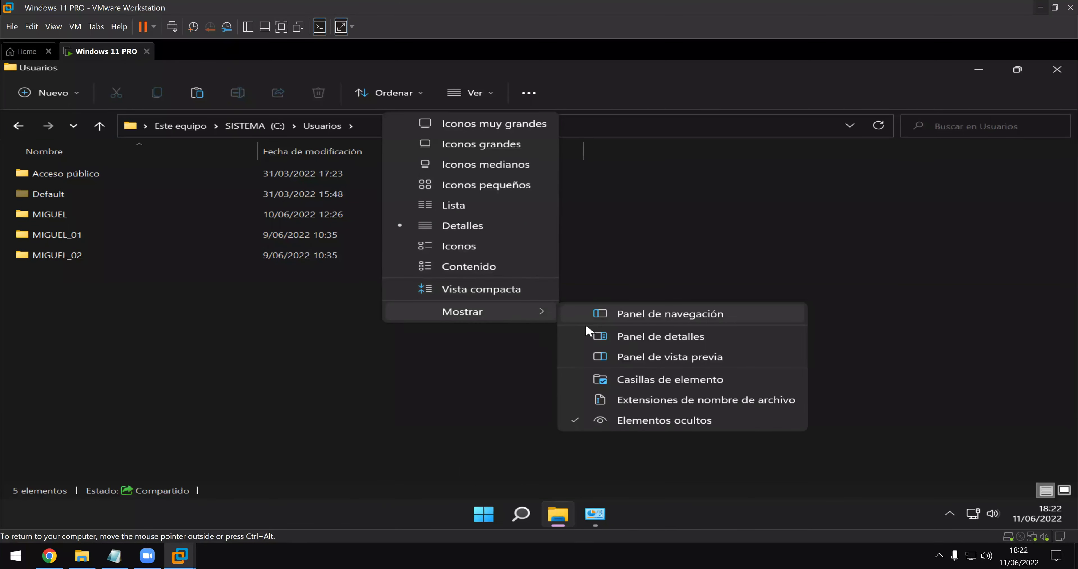
{"action": "left_click", "coordinate": [685, 318]}
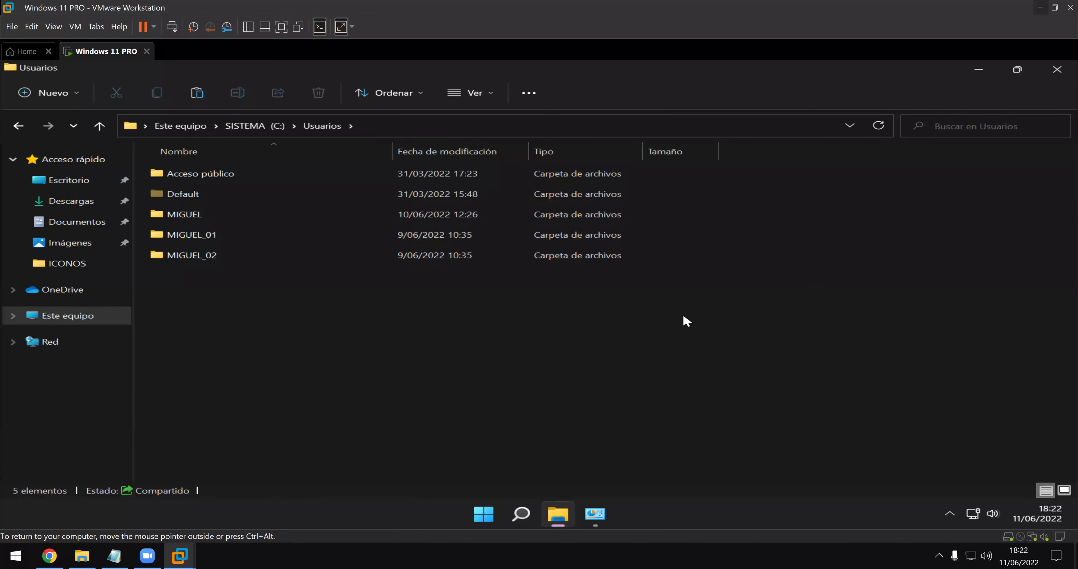
{"action": "double_click", "coordinate": [222, 197]}
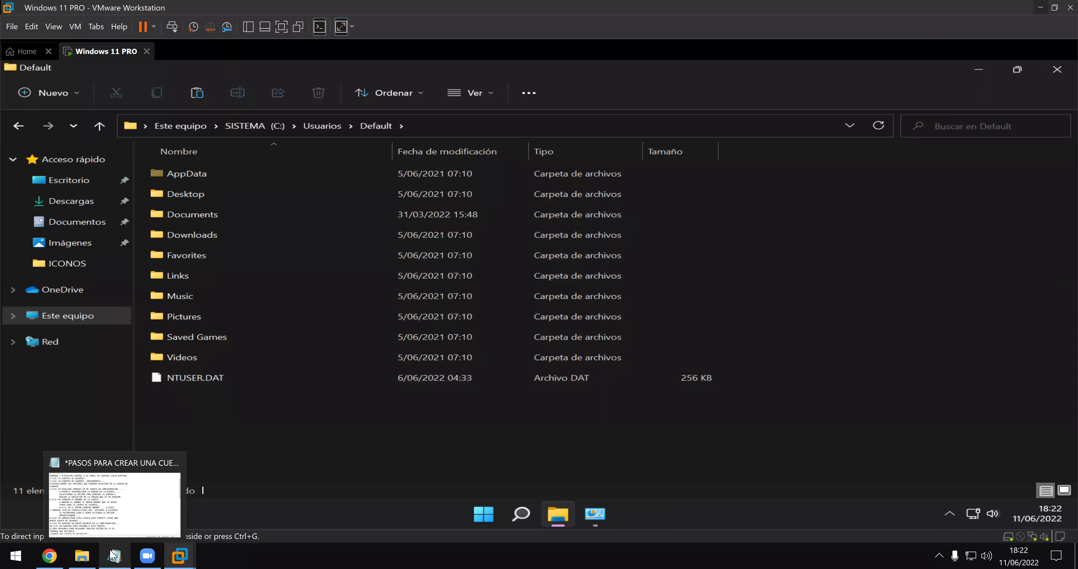
{"action": "left_click", "coordinate": [49, 555]}
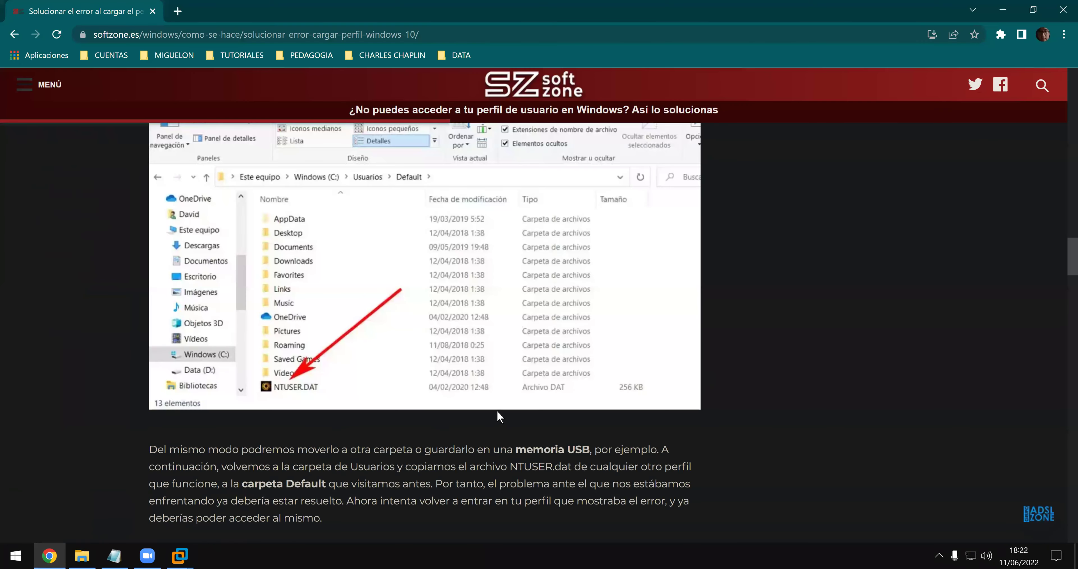
{"action": "scroll", "coordinate": [491, 416], "scroll_direction": "down", "scroll_amount": 1}
{"action": "scroll", "coordinate": [479, 403], "scroll_direction": "down", "scroll_amount": 1}
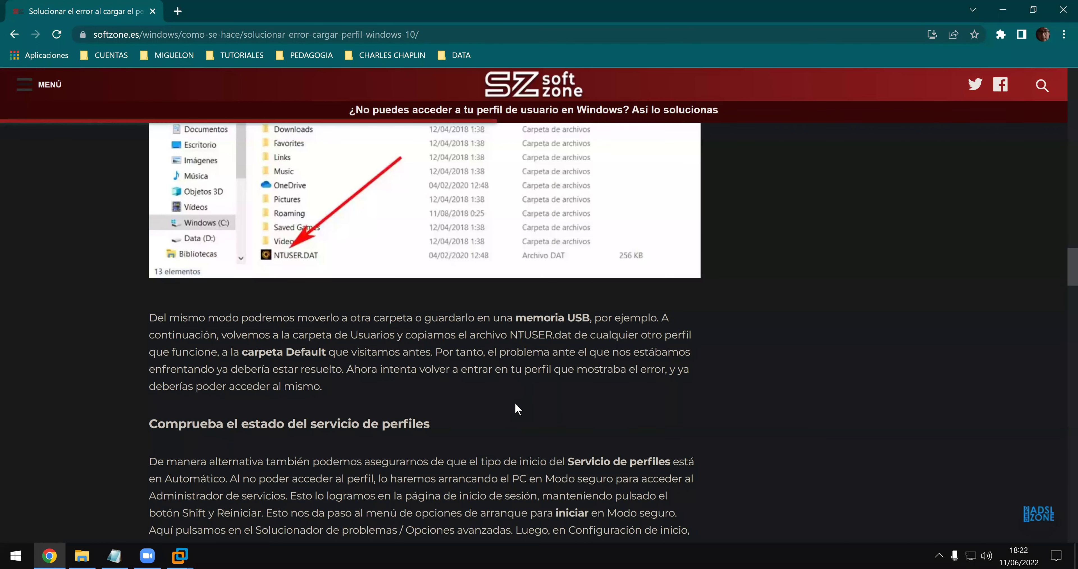
{"action": "scroll", "coordinate": [508, 402], "scroll_direction": "down", "scroll_amount": 3}
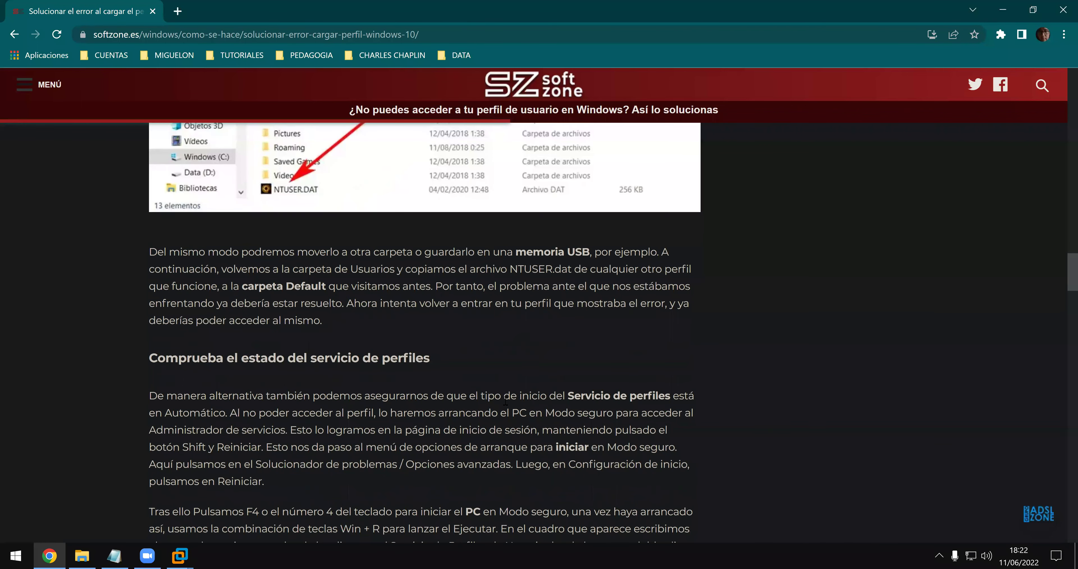
{"action": "scroll", "coordinate": [504, 398], "scroll_direction": "down", "scroll_amount": 2}
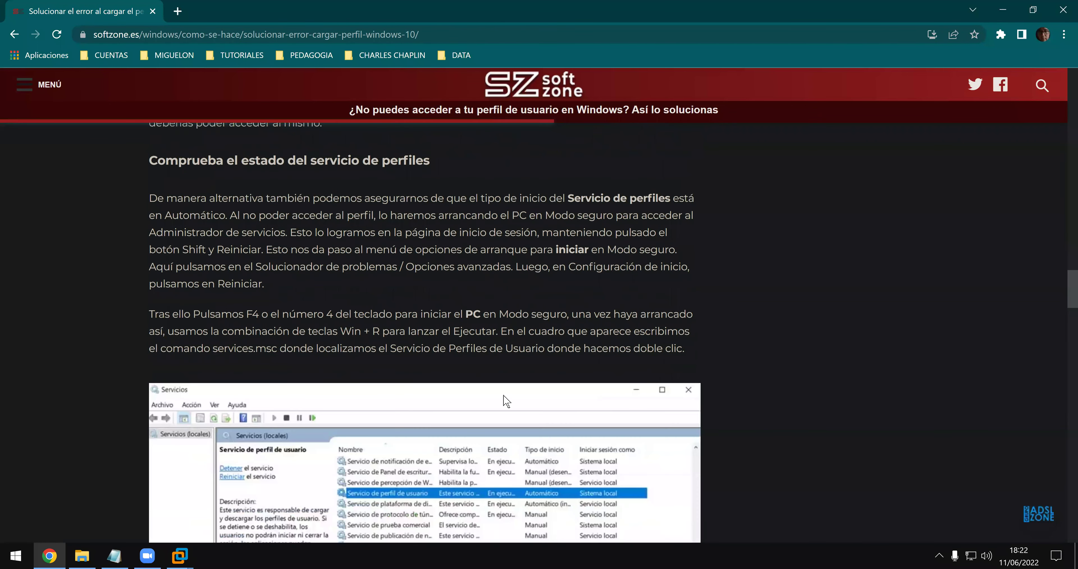
{"action": "scroll", "coordinate": [504, 403], "scroll_direction": "down", "scroll_amount": 1}
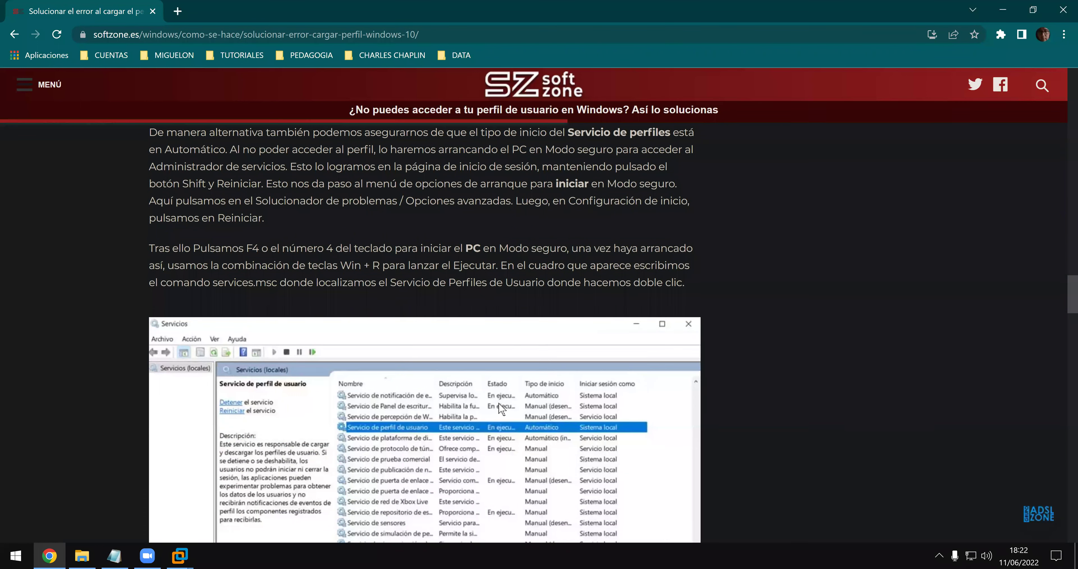
{"action": "scroll", "coordinate": [407, 389], "scroll_direction": "down", "scroll_amount": 1}
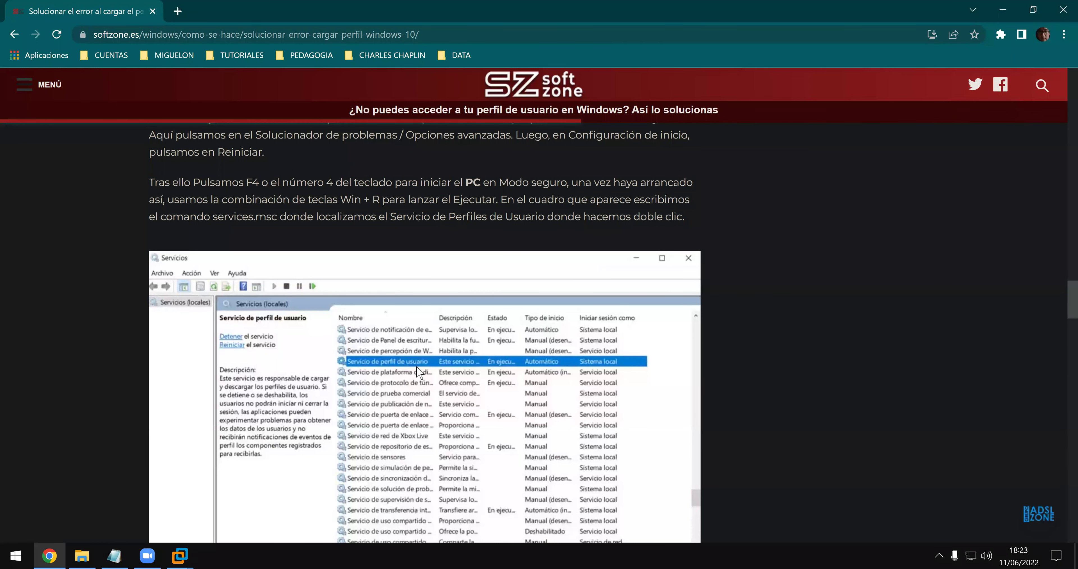
{"action": "scroll", "coordinate": [472, 376], "scroll_direction": "down", "scroll_amount": 7}
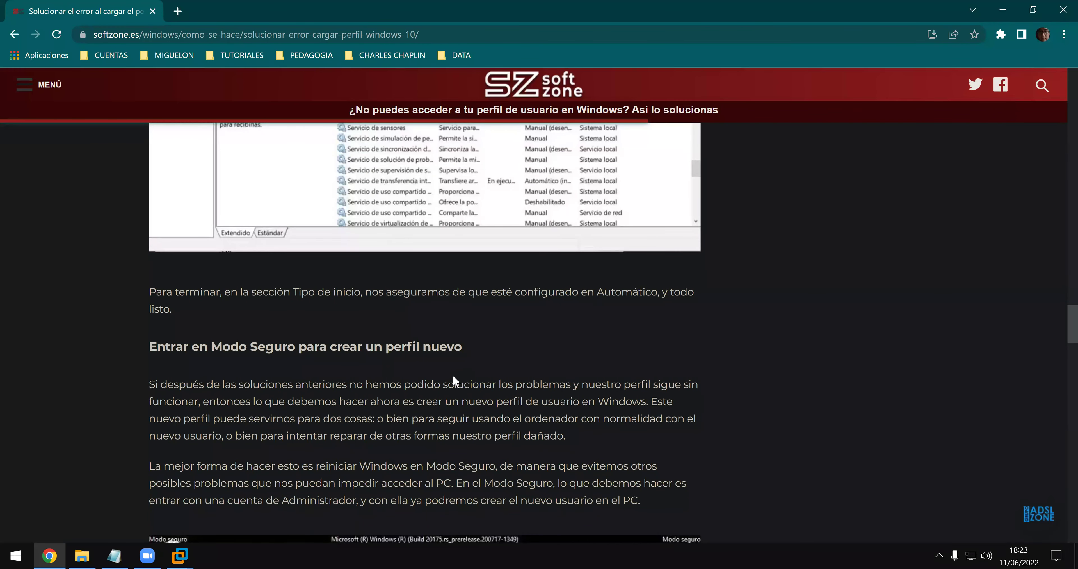
{"action": "mouse_move", "coordinate": [180, 554]}
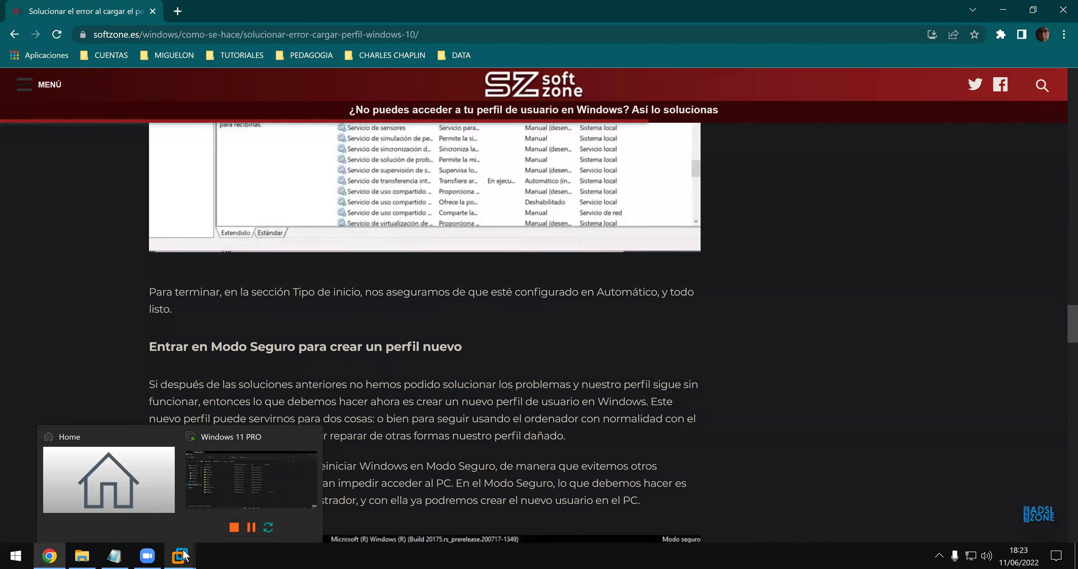
{"action": "left_click", "coordinate": [253, 452]}
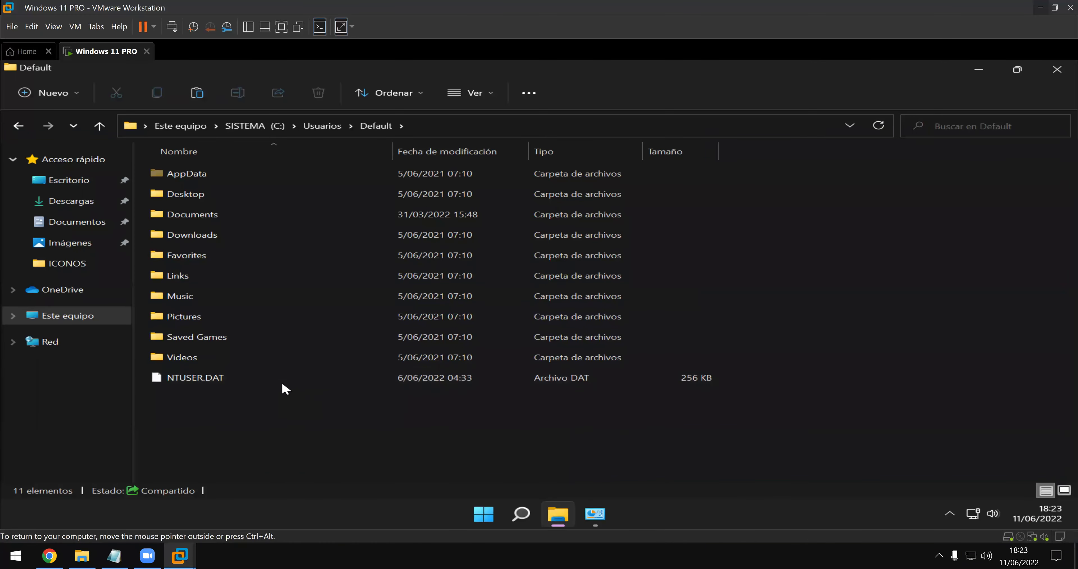
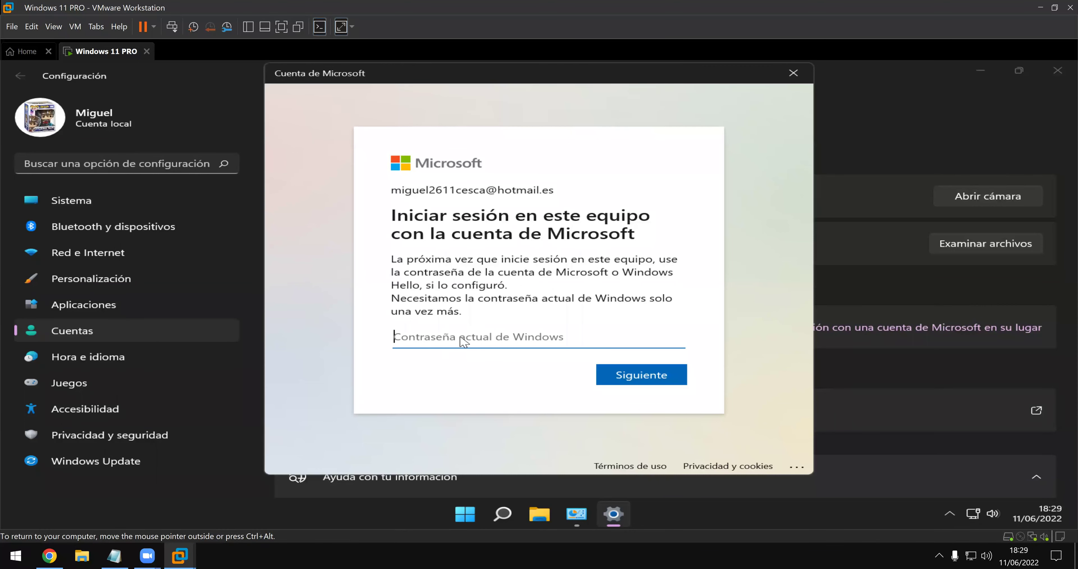
Enter the current Windows password, clearing and resubmitting it after the error, to continue the Microsoft account sign-in.
{"action": "type", "text": "•••••••••••"}
{"action": "left_click", "coordinate": [620, 376]}
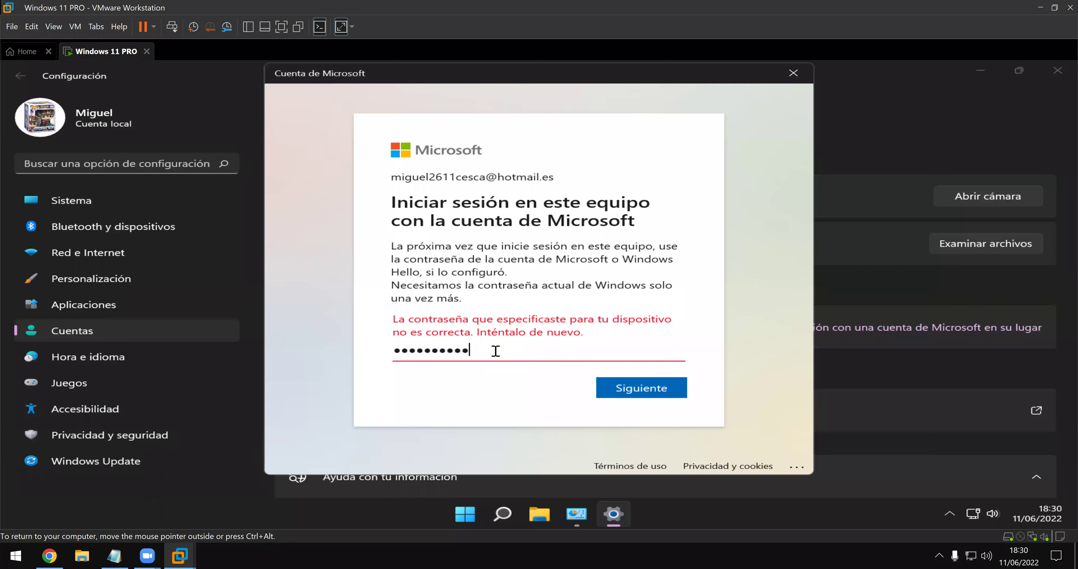
{"action": "key", "text": "ctrl+a"}
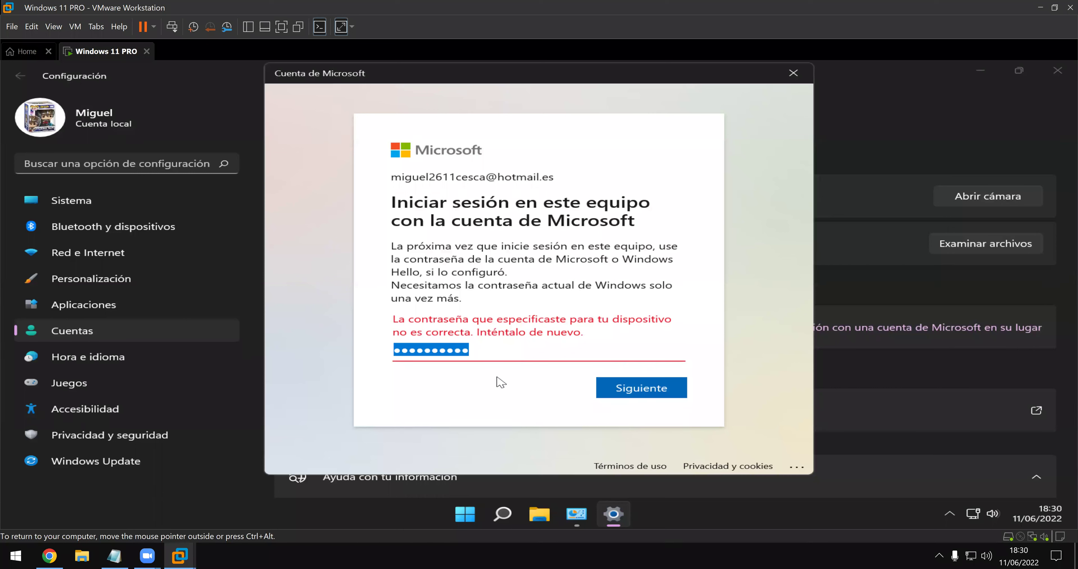
{"action": "key", "text": "BackSpace"}
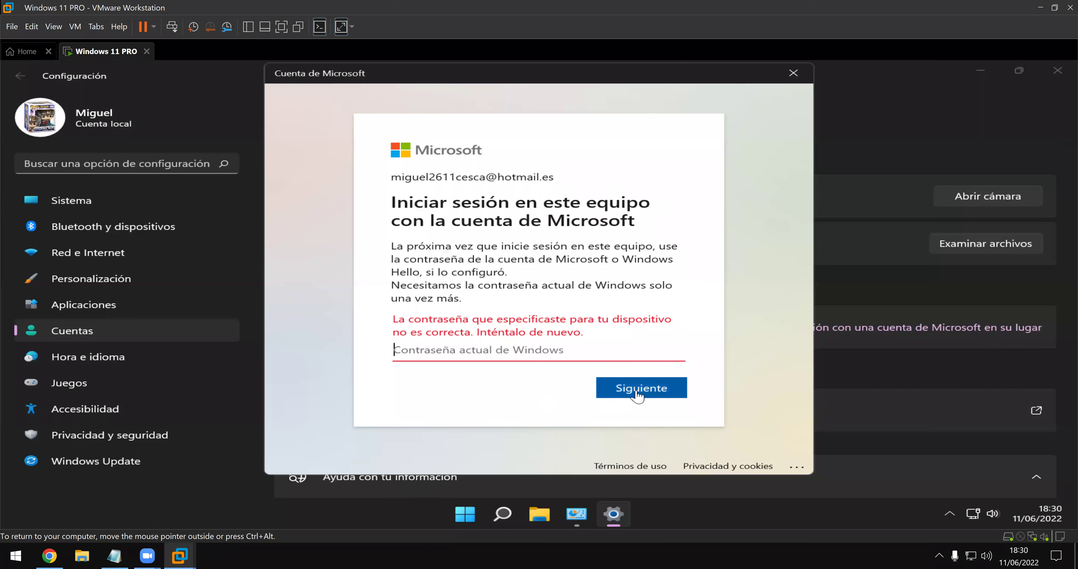
{"action": "left_click", "coordinate": [640, 391]}
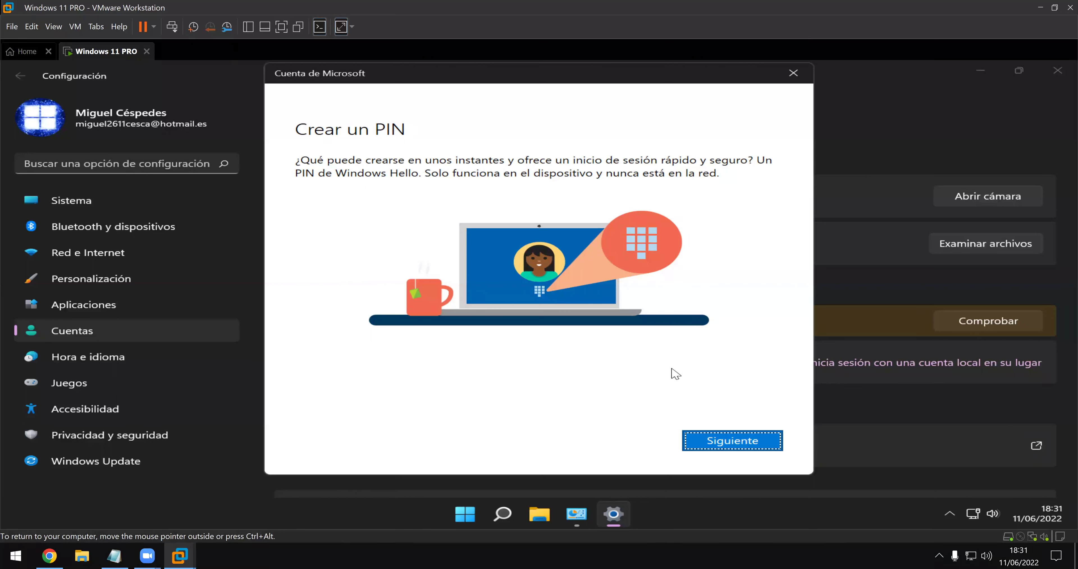
Create and confirm a four-digit Windows Hello PIN, then start the Comprobar identity verification.
{"action": "left_click", "coordinate": [744, 443]}
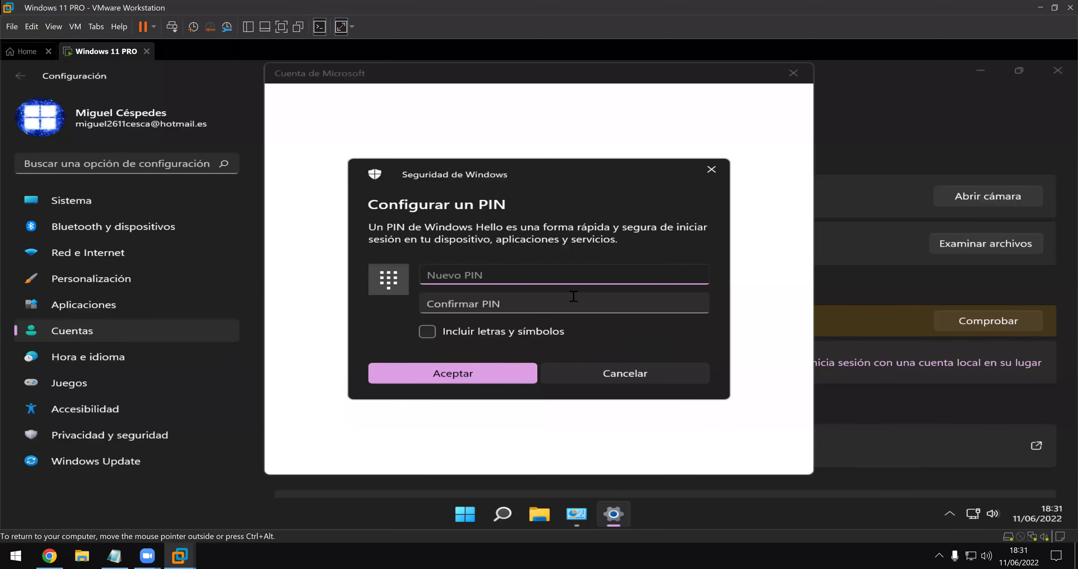
{"action": "key", "text": "Tab"}
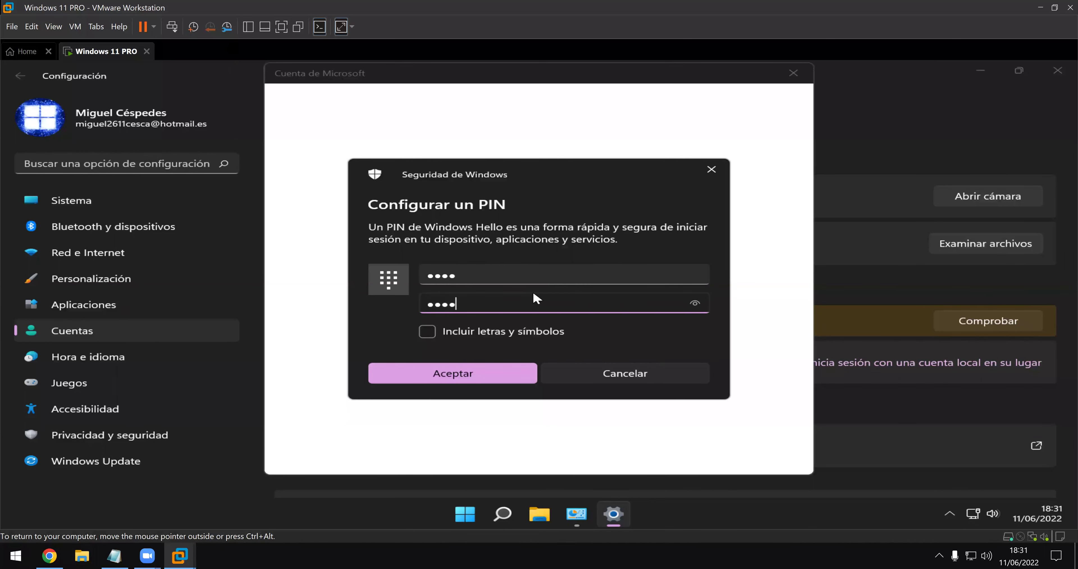
{"action": "left_click", "coordinate": [498, 377]}
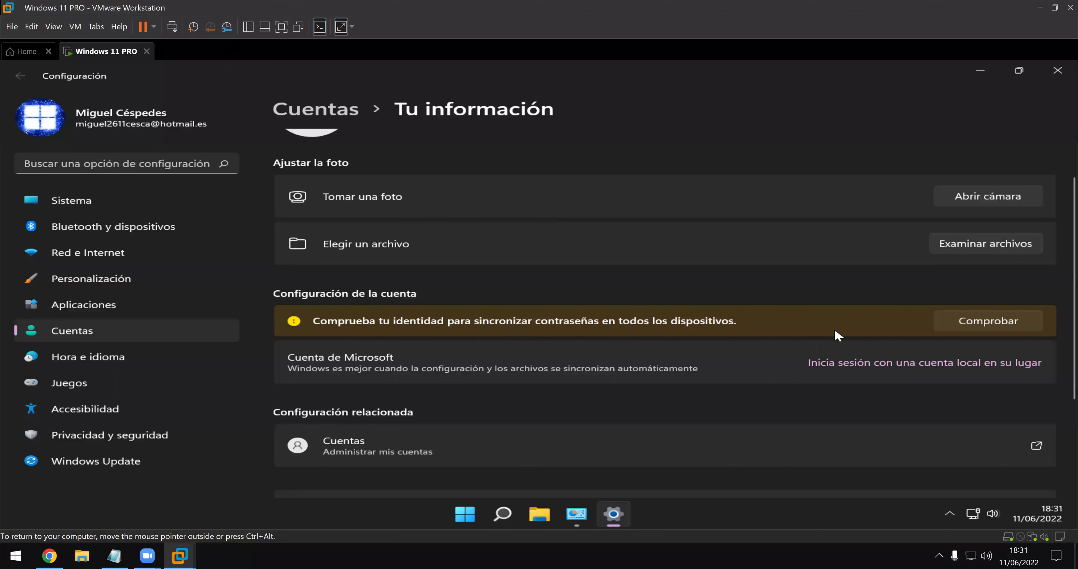
{"action": "left_click", "coordinate": [952, 329]}
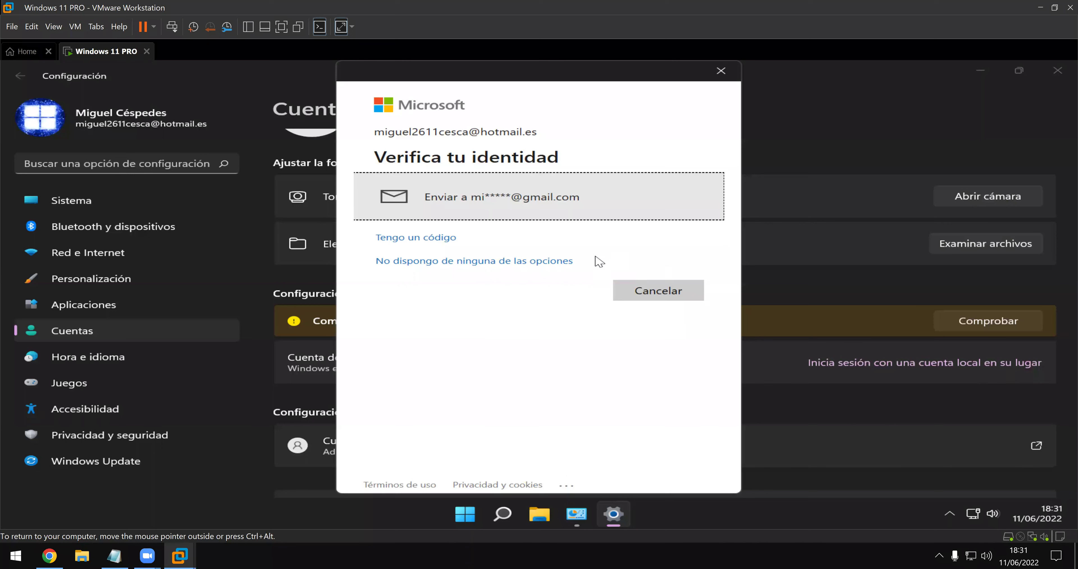
Choose to receive the verification code at the Gmail address and focus the address confirmation field.
{"action": "left_click", "coordinate": [435, 241]}
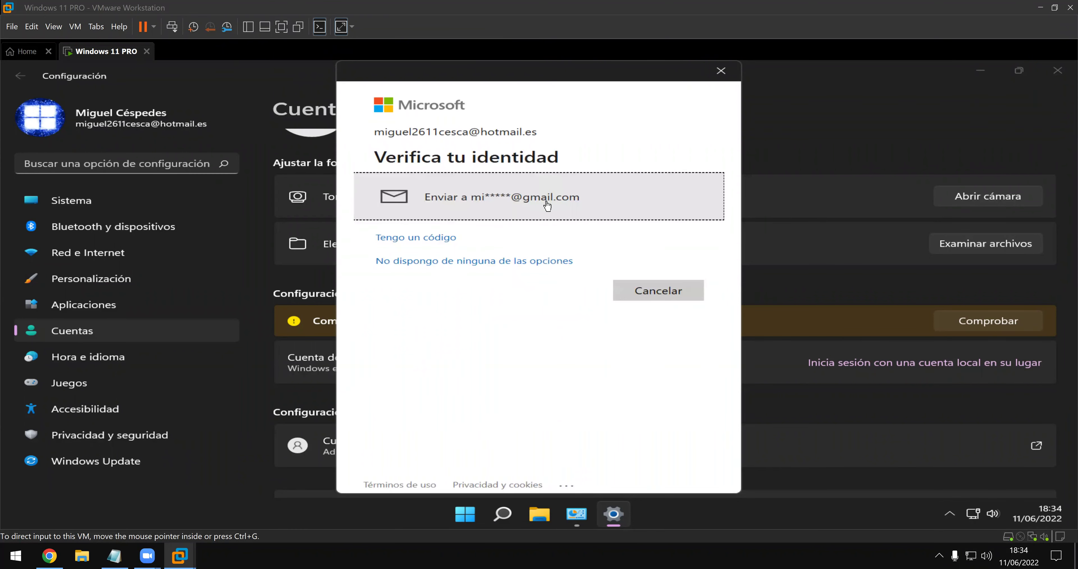
{"action": "left_click", "coordinate": [547, 206]}
{"action": "double_click", "coordinate": [548, 206]}
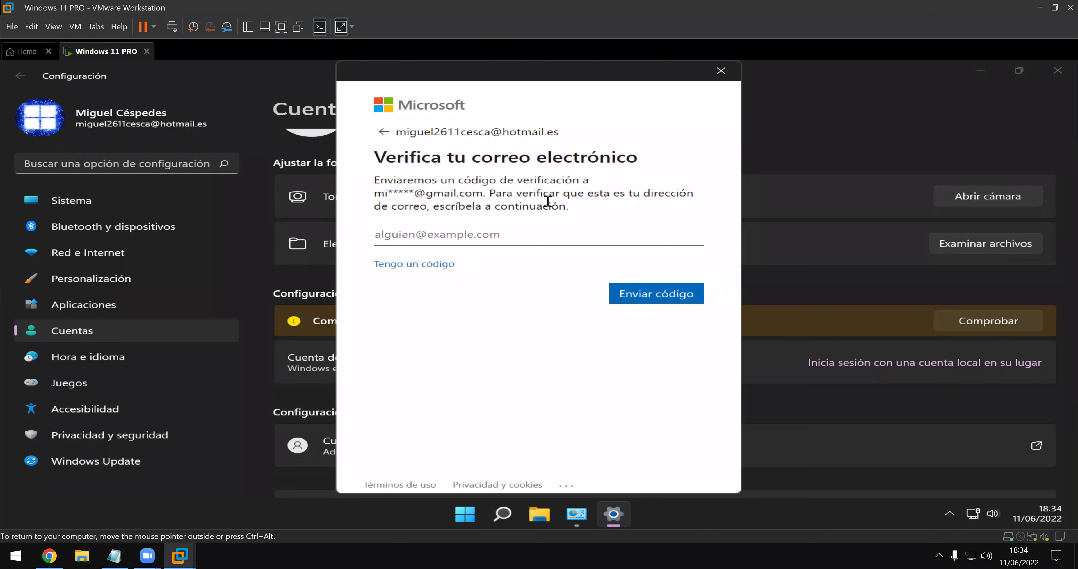
{"action": "left_click", "coordinate": [525, 231]}
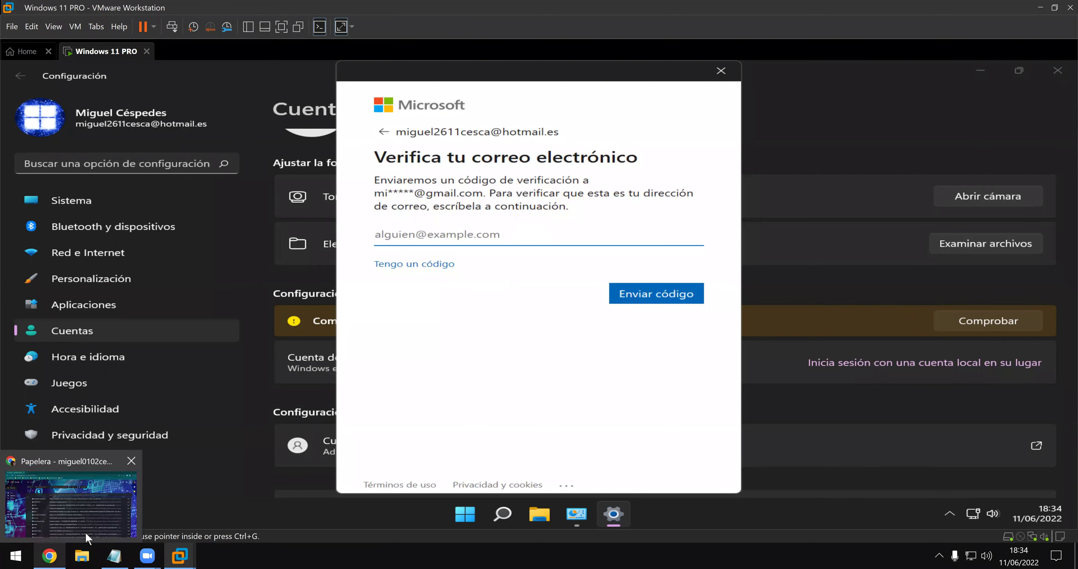
In Chrome's Gmail, empty the trash, permanently deleting all 41 conversations.
{"action": "left_click", "coordinate": [57, 555]}
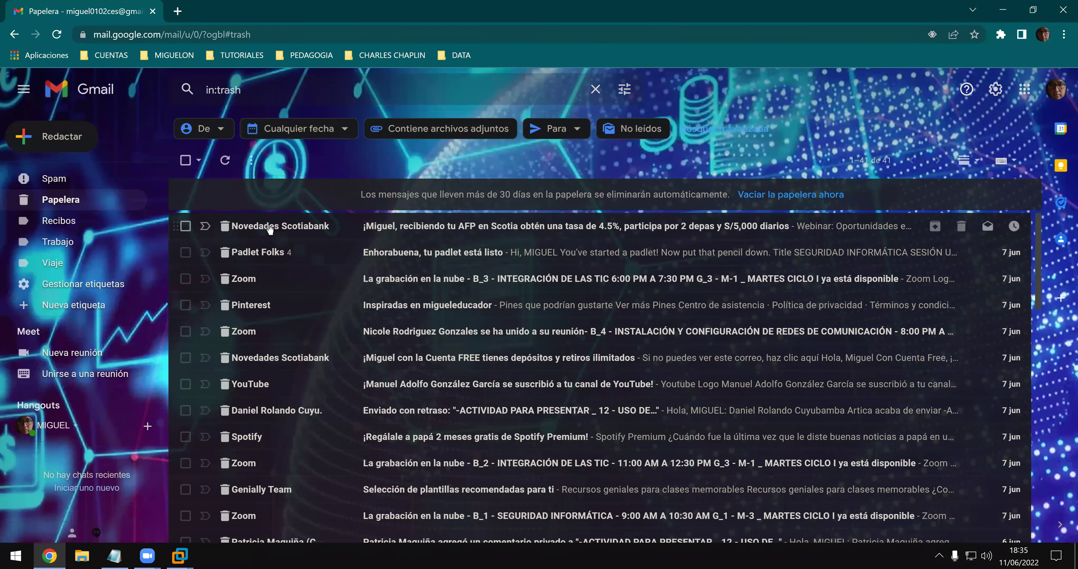
{"action": "left_click", "coordinate": [186, 161]}
{"action": "left_click", "coordinate": [256, 163]}
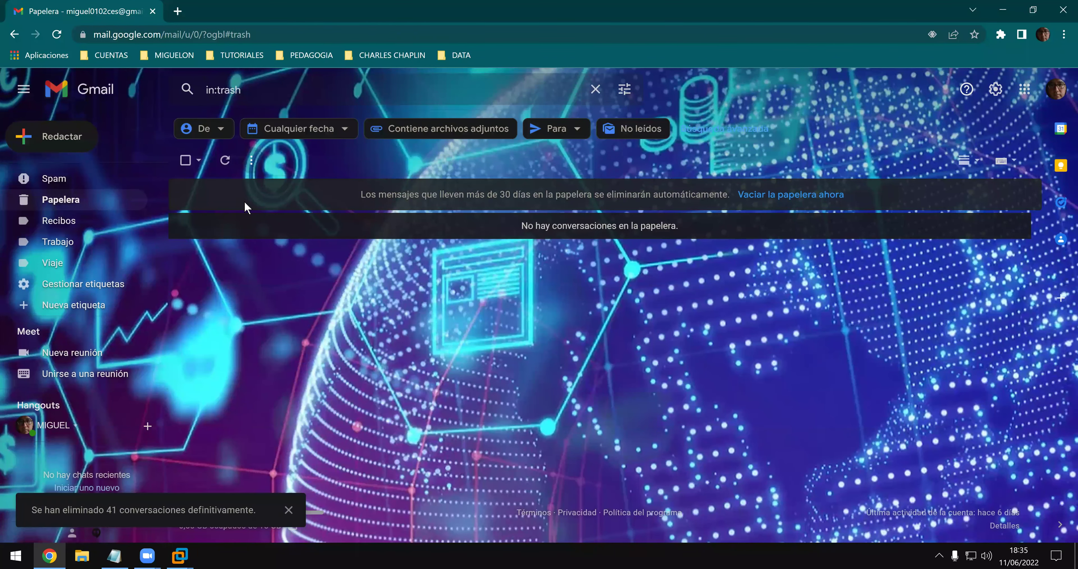
Browse the inbox's Social, Notificaciones and Principal categories, then choose 'Añadir otra cuenta' from the account menu.
{"action": "scroll", "coordinate": [75, 229], "scroll_direction": "up", "scroll_amount": 5}
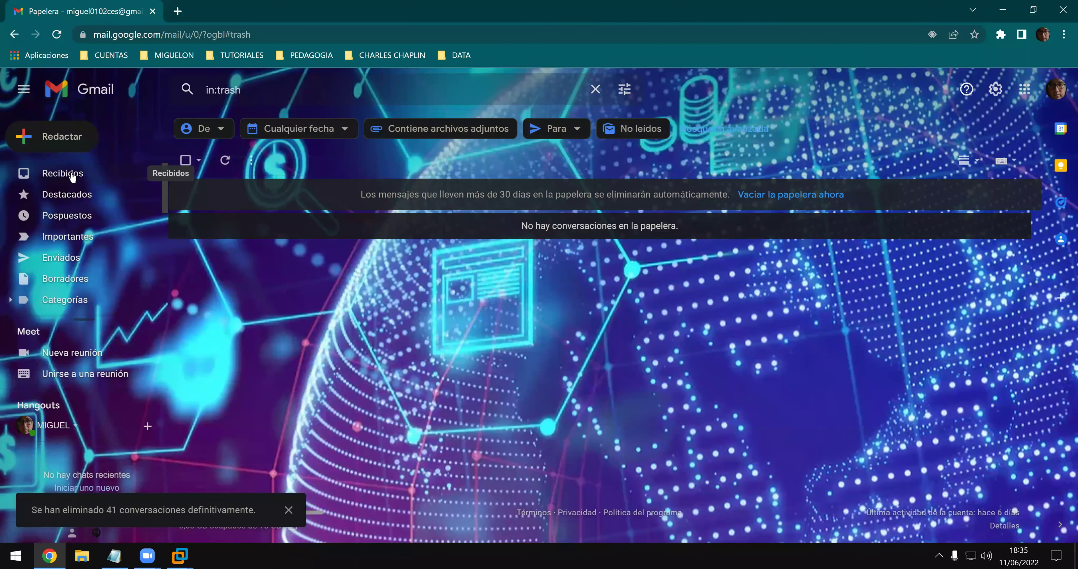
{"action": "left_click", "coordinate": [72, 175]}
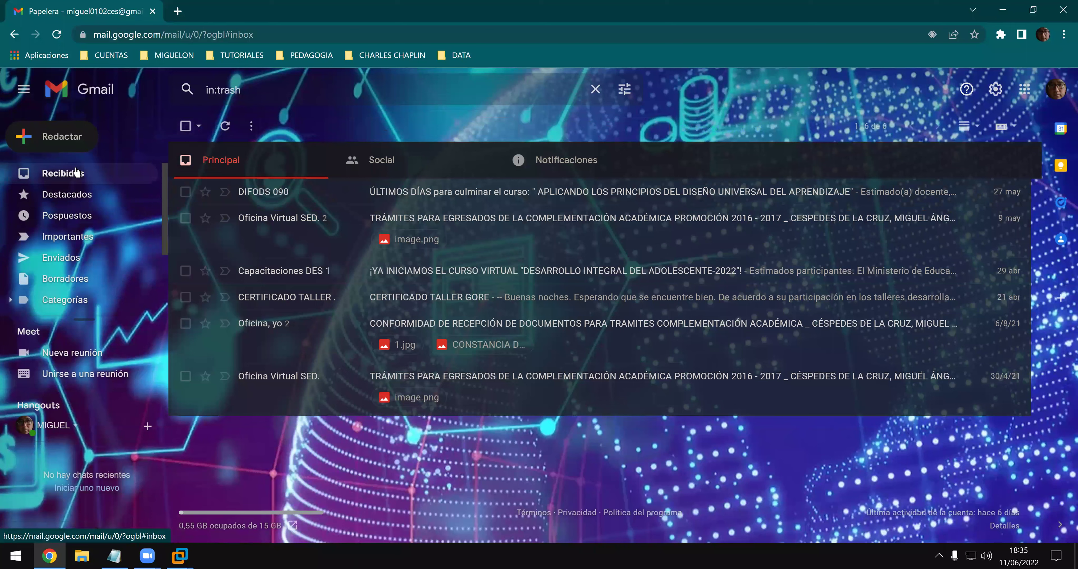
{"action": "left_click", "coordinate": [394, 164]}
{"action": "left_click", "coordinate": [517, 164]}
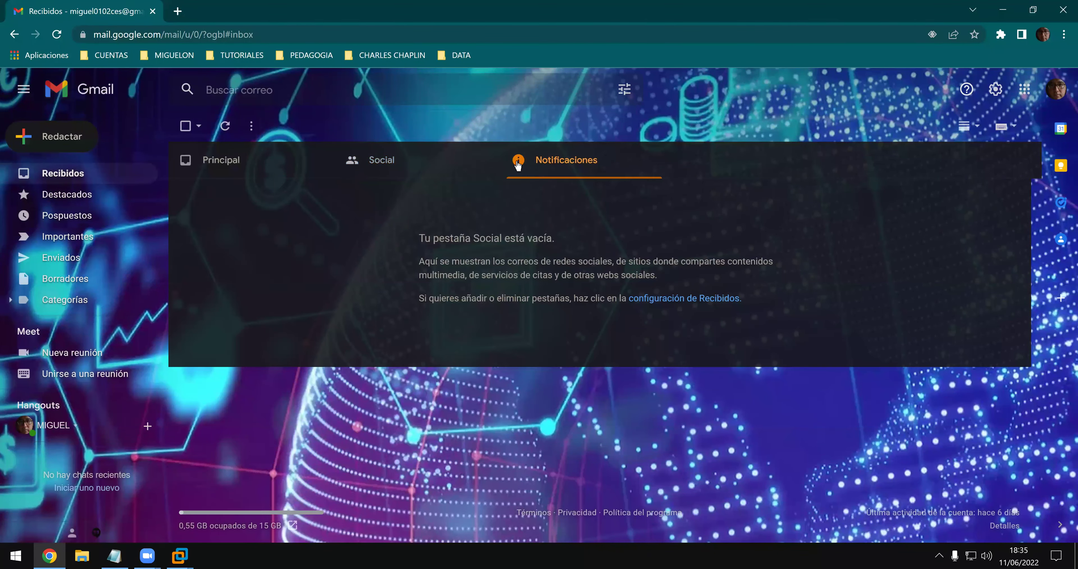
{"action": "left_click", "coordinate": [396, 161]}
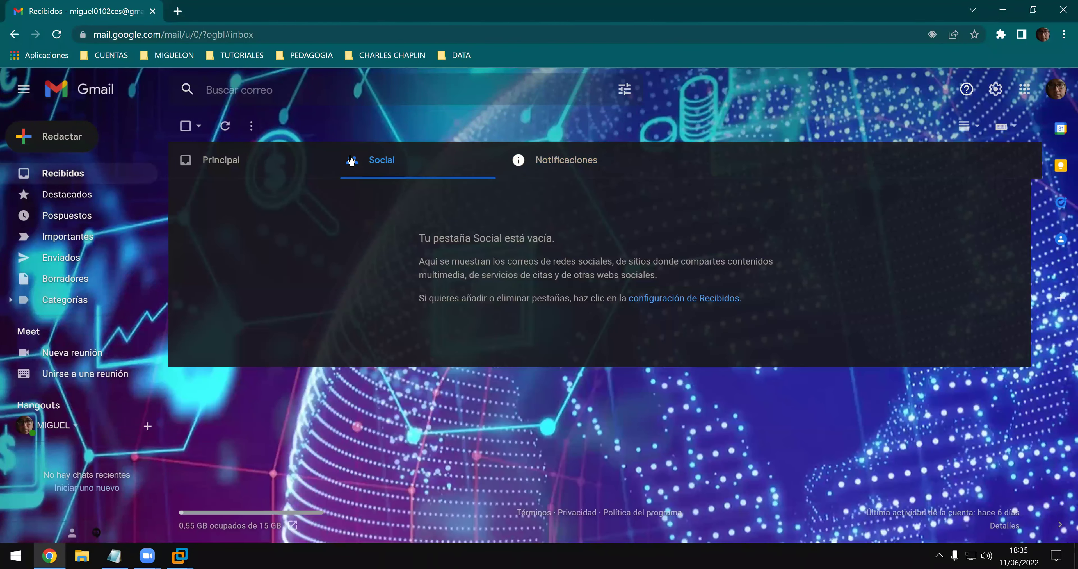
{"action": "left_click", "coordinate": [239, 161]}
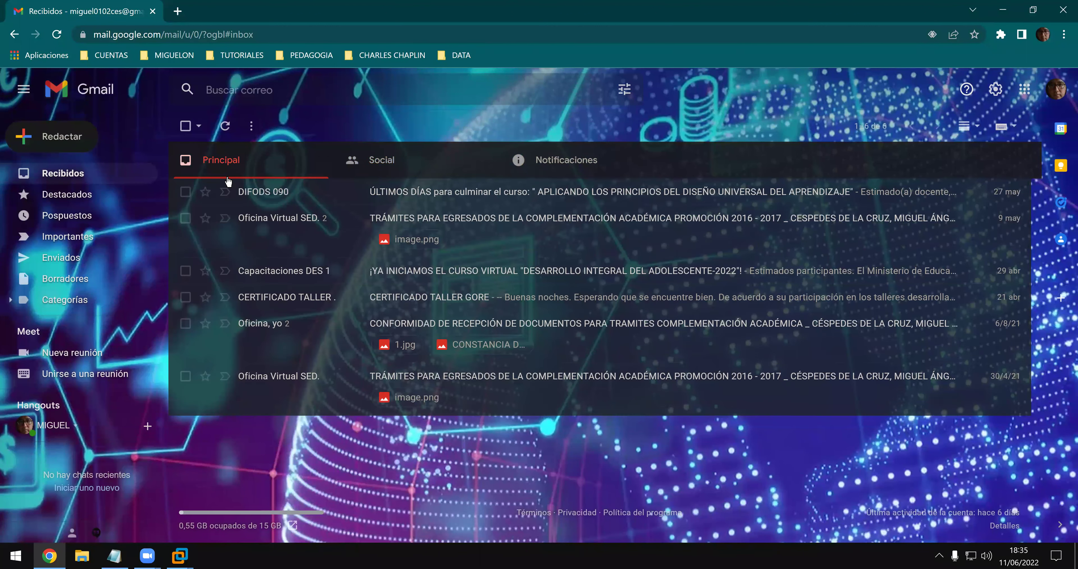
{"action": "left_click", "coordinate": [1054, 95]}
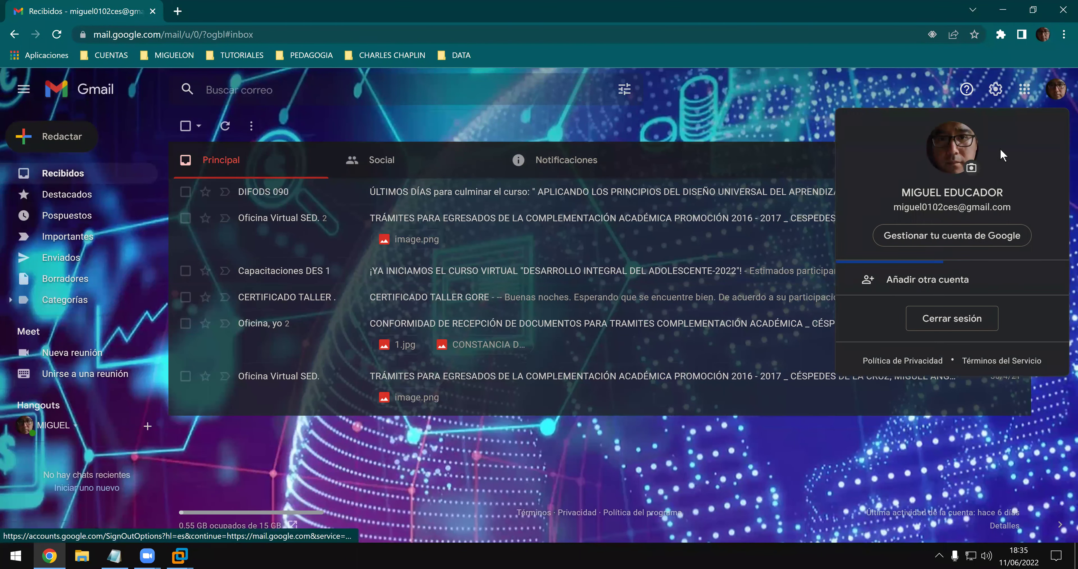
{"action": "left_click", "coordinate": [956, 276]}
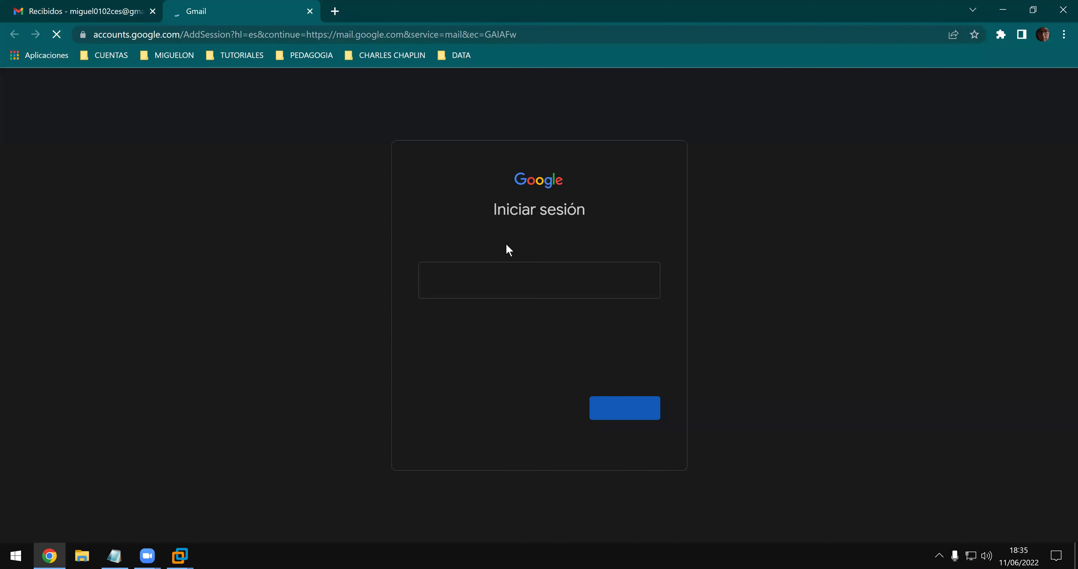
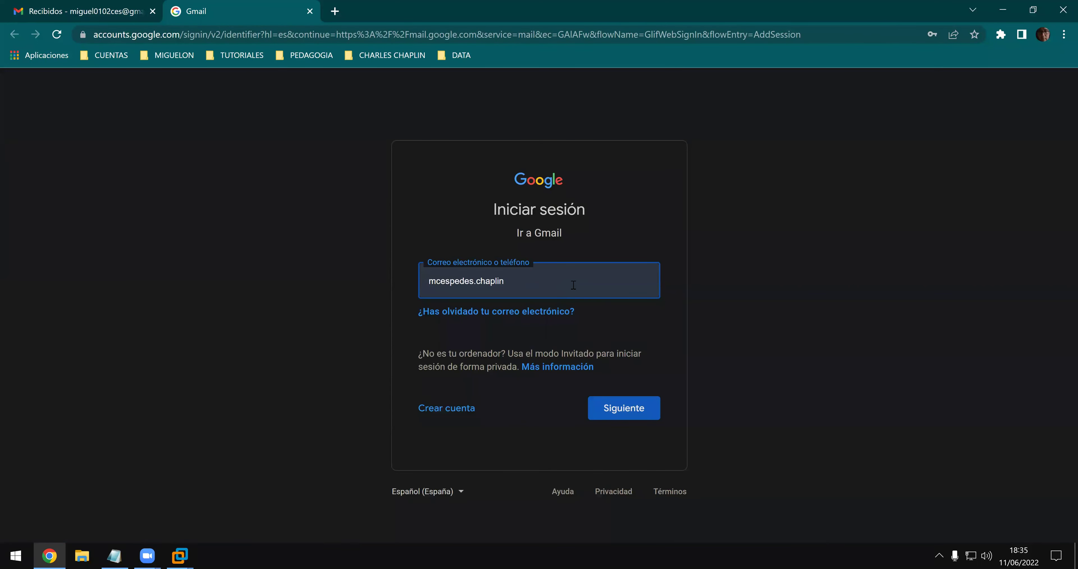
Sign in with the other saved Gmail account and submit its saved password.
{"action": "left_click", "coordinate": [720, 281]}
{"action": "left_click", "coordinate": [605, 288]}
{"action": "key", "text": "F5"}
{"action": "left_click", "coordinate": [581, 284]}
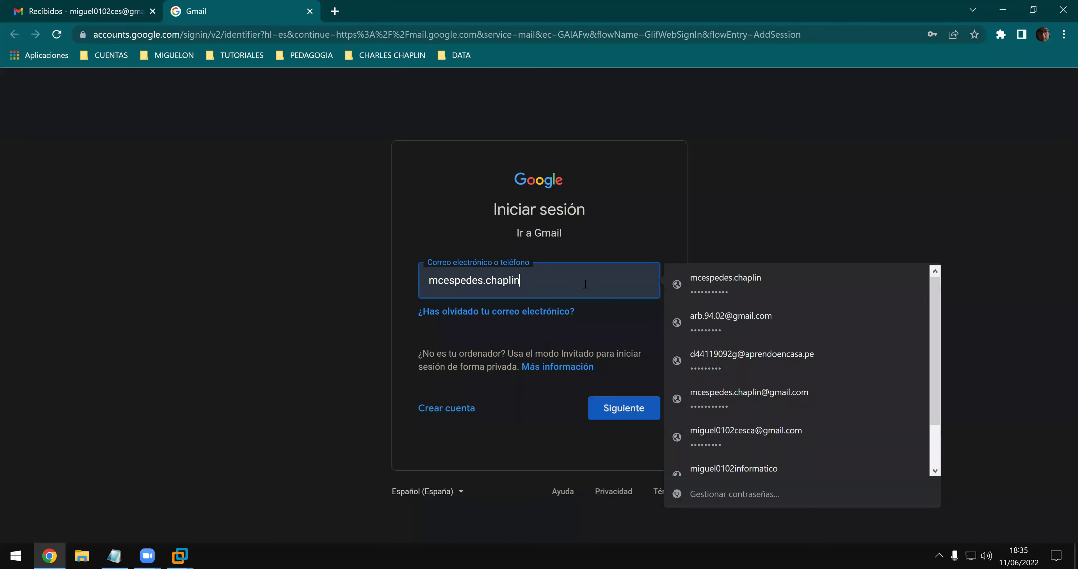
{"action": "left_click", "coordinate": [826, 424]}
{"action": "left_click", "coordinate": [659, 410]}
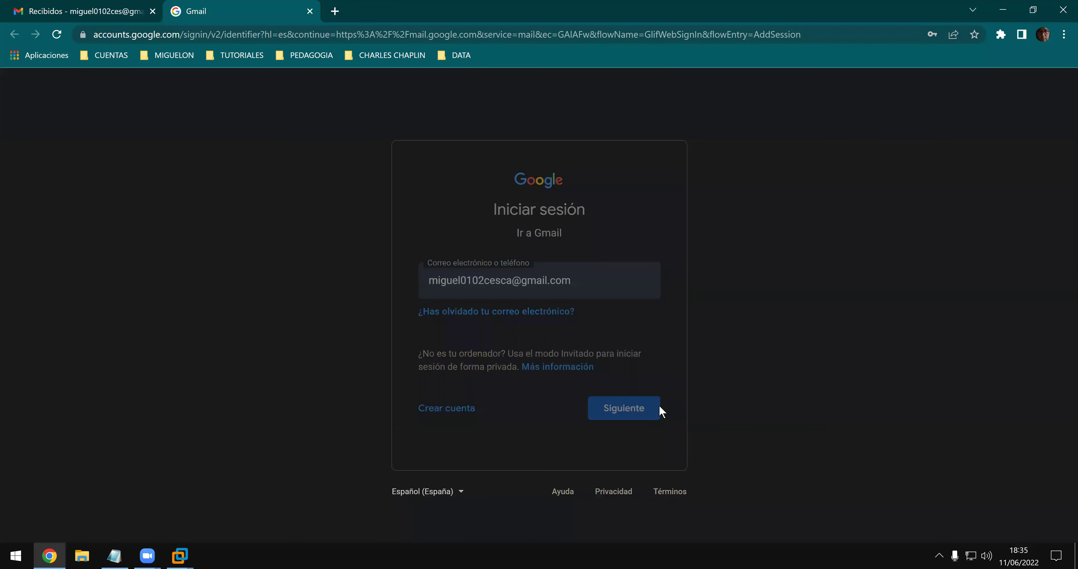
{"action": "left_click", "coordinate": [645, 385]}
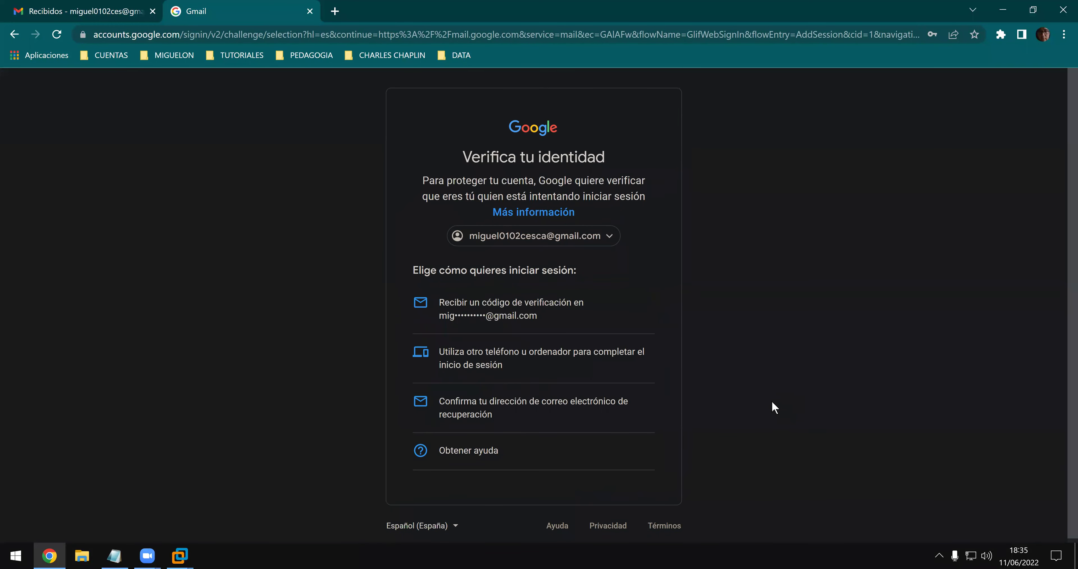
After checking other verification methods, have the code e-mailed to the account and go to Gmail.
{"action": "left_click", "coordinate": [582, 320]}
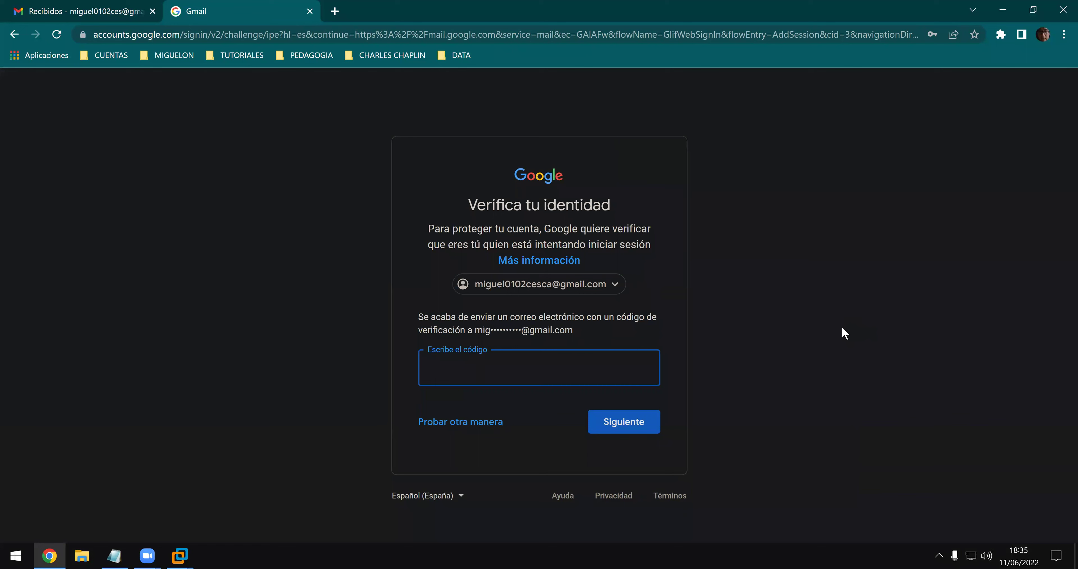
{"action": "left_click", "coordinate": [456, 422]}
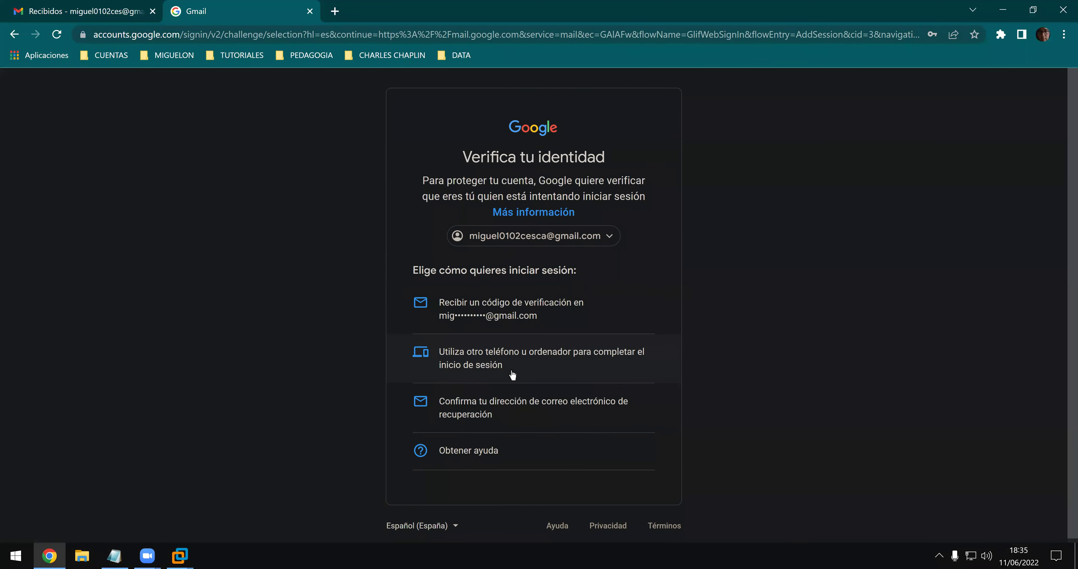
{"action": "left_click", "coordinate": [513, 374]}
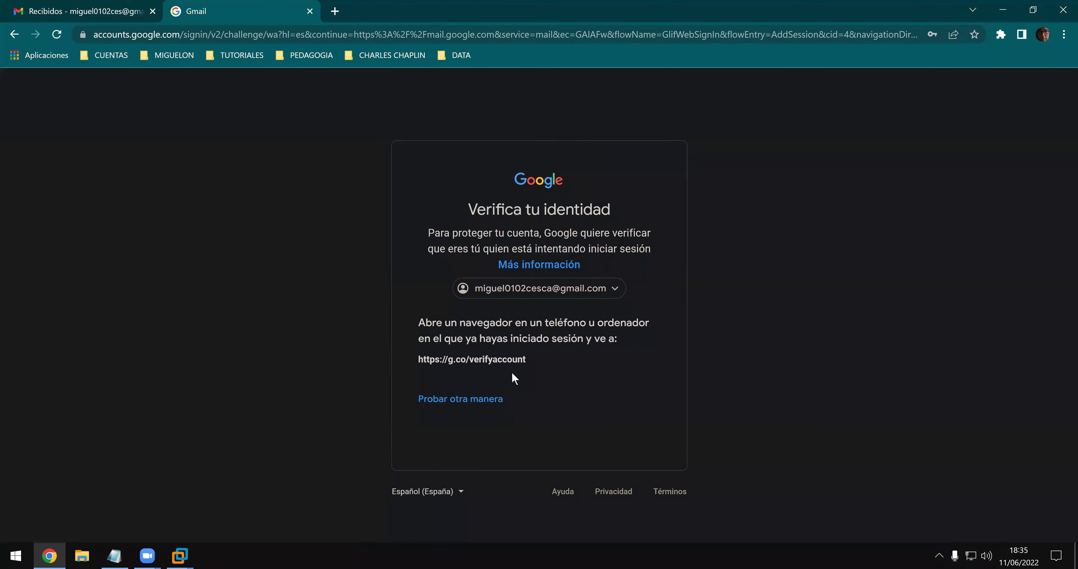
{"action": "left_click", "coordinate": [492, 401]}
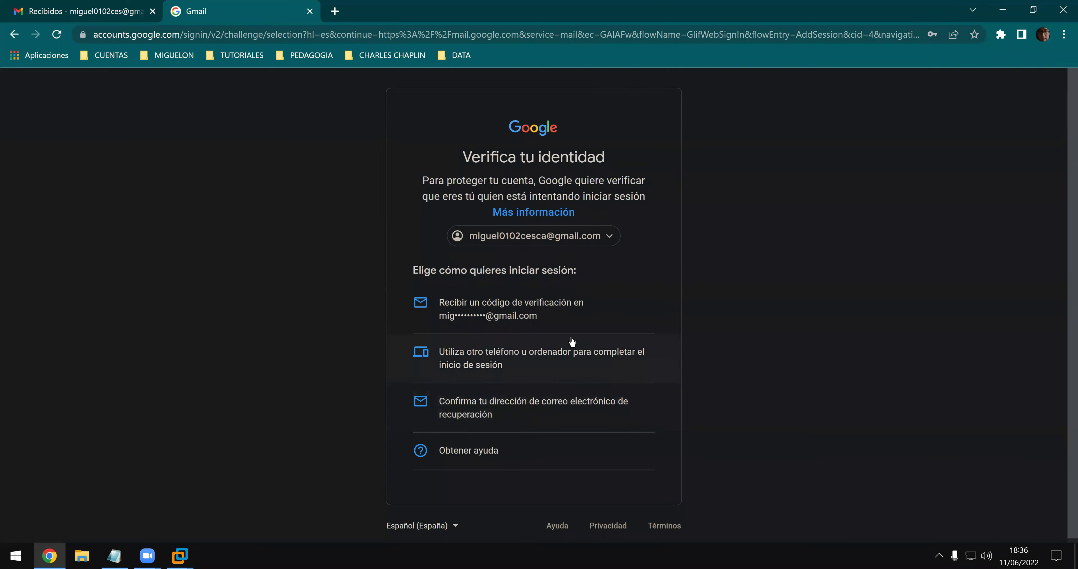
{"action": "left_click", "coordinate": [564, 321]}
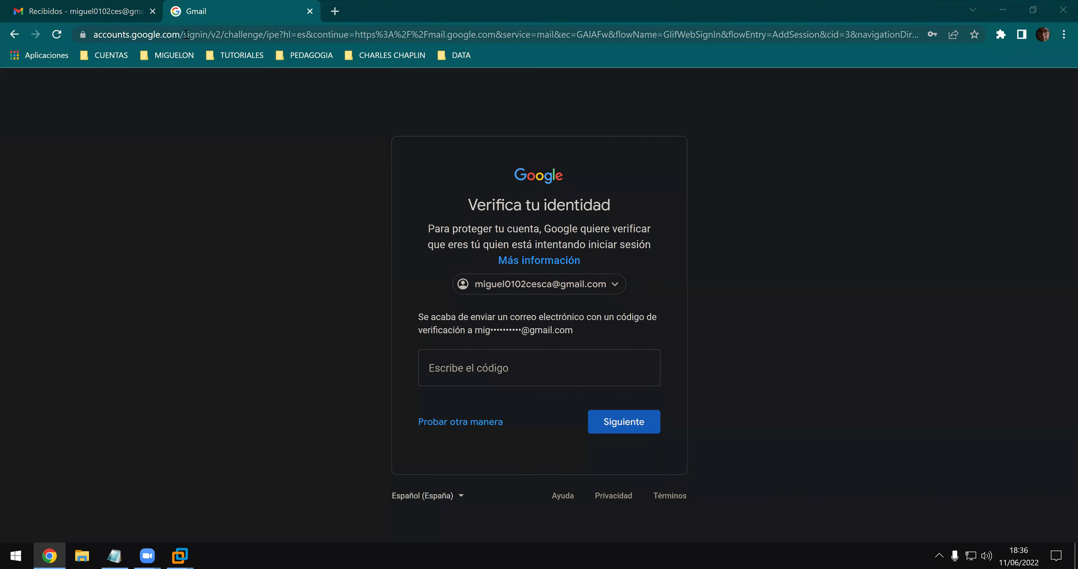
{"action": "left_click", "coordinate": [81, 10]}
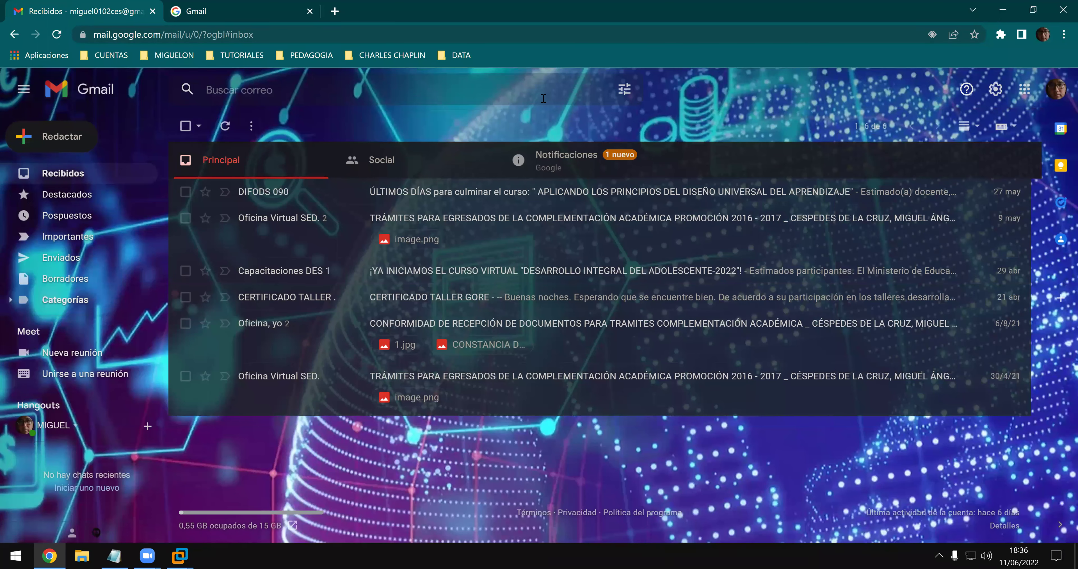
Show the Notificaciones category to reveal the new 'Código de verificación de Google' e-mail.
{"action": "left_click", "coordinate": [552, 153]}
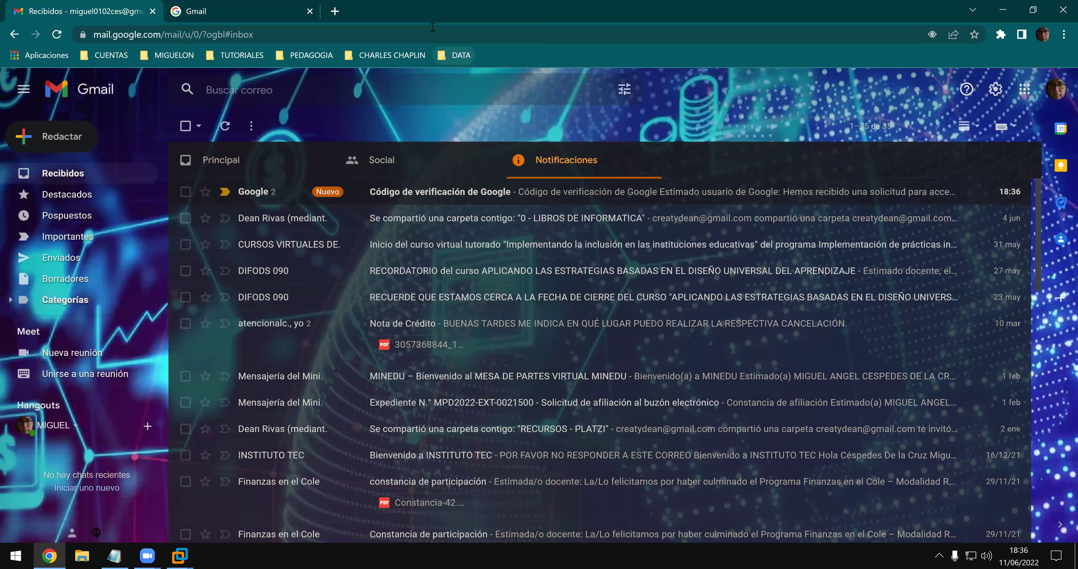
In the VM's Microsoft dialog choose 'Tengo un código' to reach code entry, then launch host Chrome.
{"action": "key", "text": "alt+Tab"}
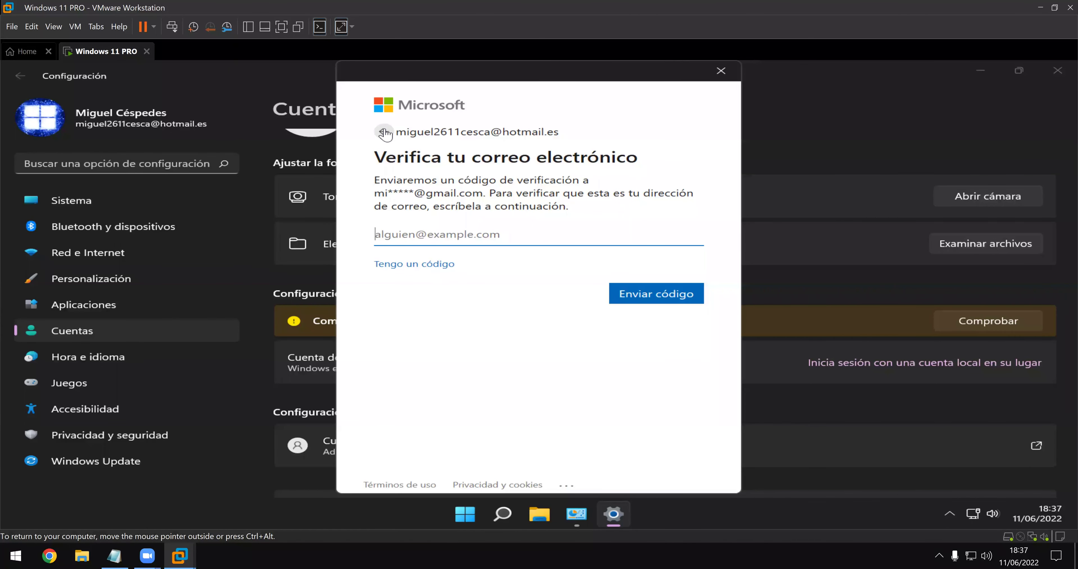
{"action": "left_click", "coordinate": [435, 265]}
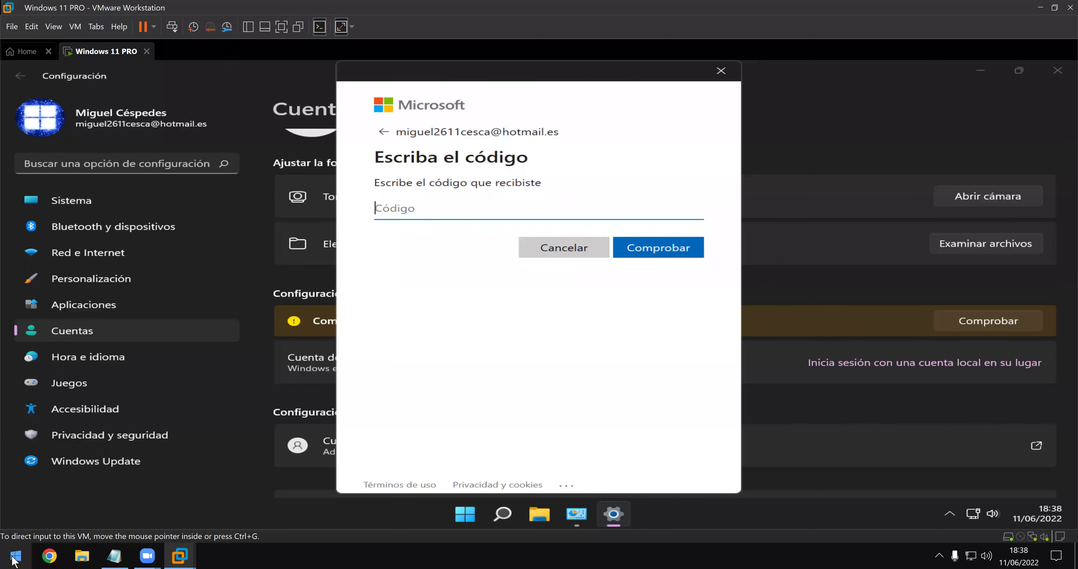
{"action": "left_click", "coordinate": [49, 556]}
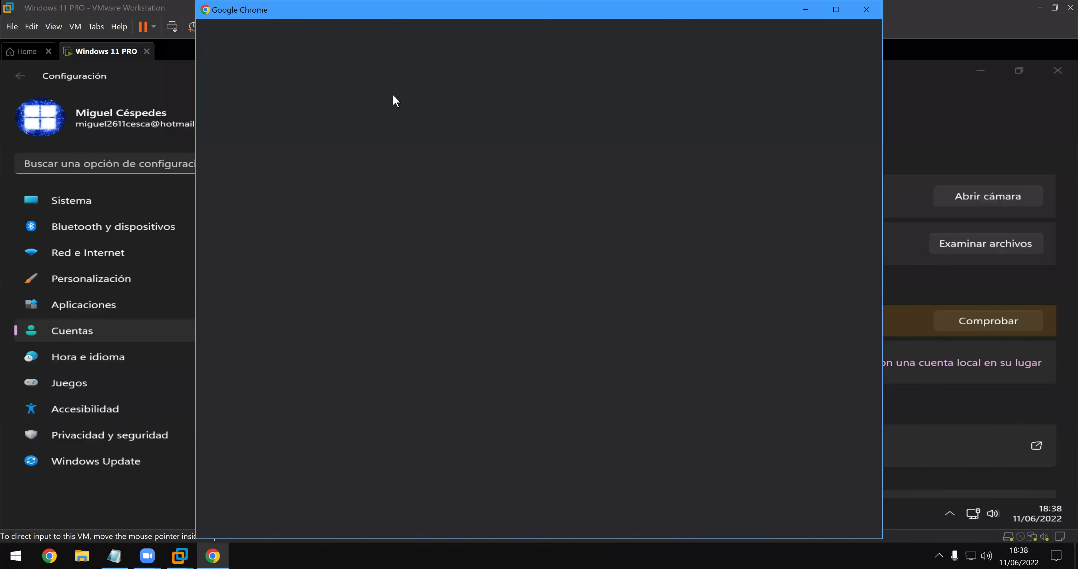
Open Gmail in the main profile and check the Spam folder for the code, then return to the inbox.
{"action": "left_click", "coordinate": [565, 312]}
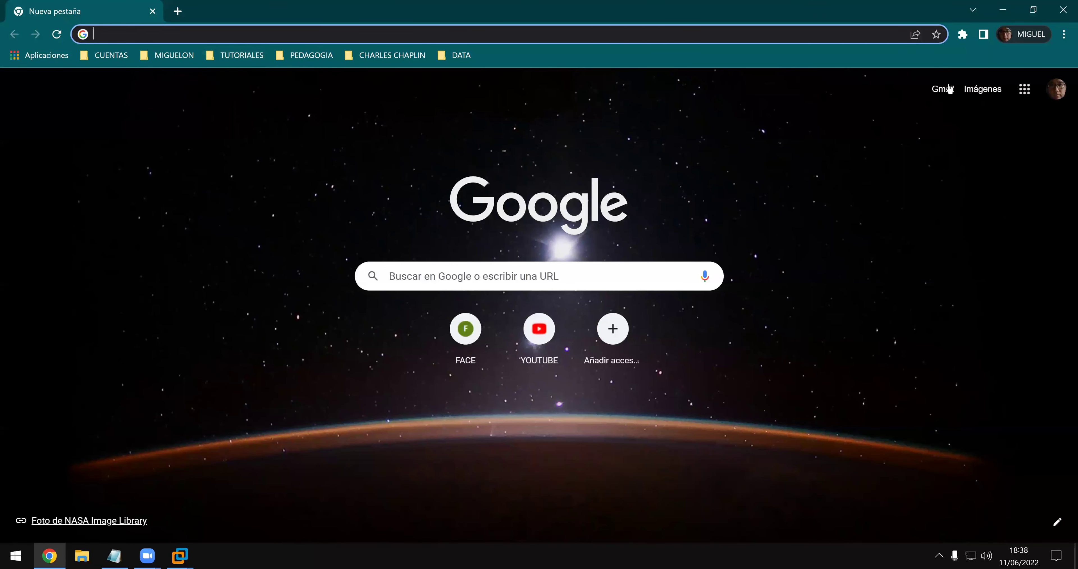
{"action": "left_click", "coordinate": [948, 88]}
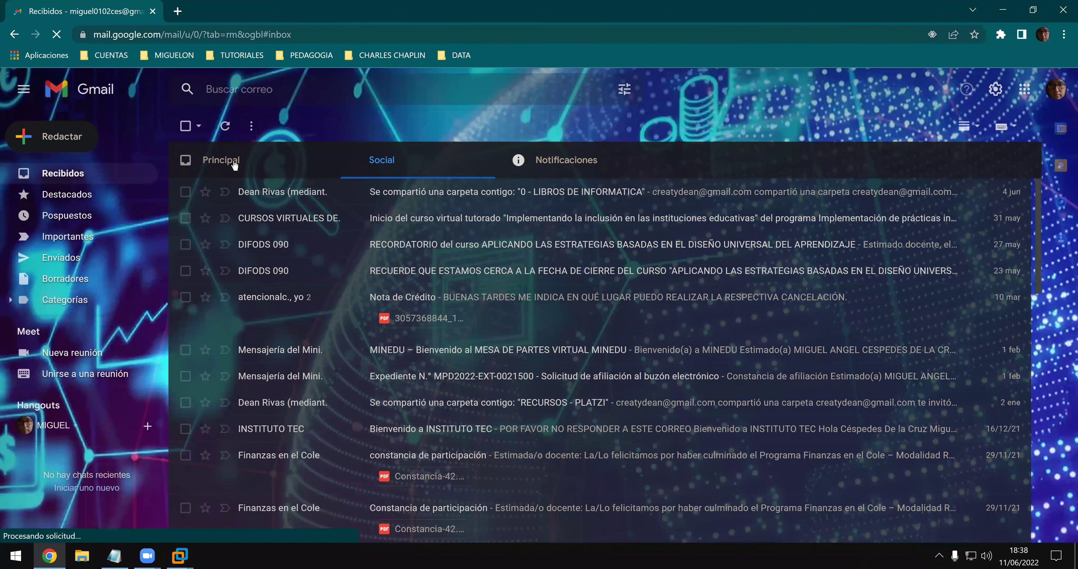
{"action": "scroll", "coordinate": [57, 301], "scroll_direction": "down", "scroll_amount": 3}
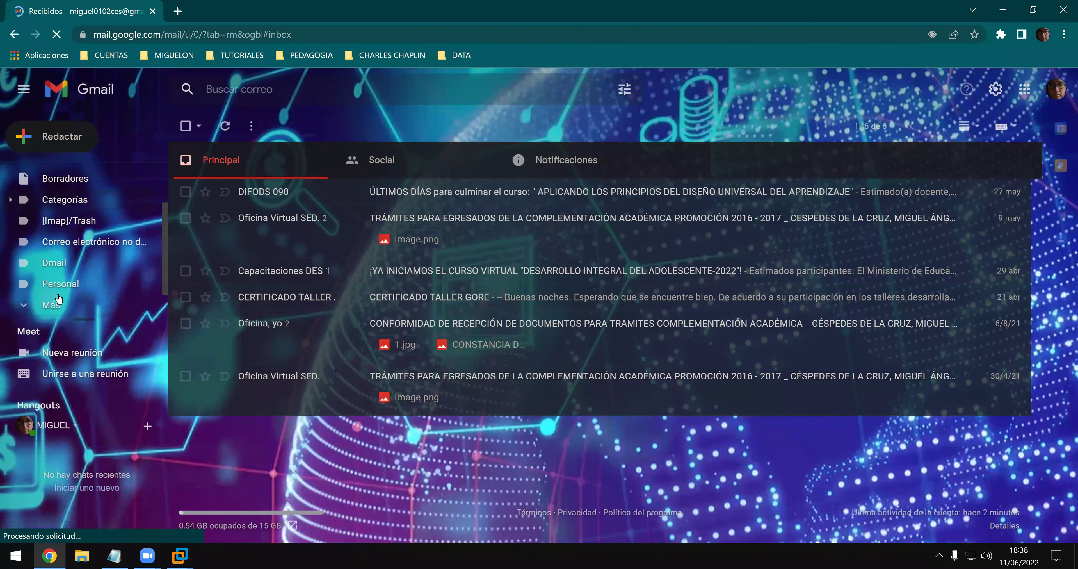
{"action": "left_click", "coordinate": [54, 305]}
{"action": "scroll", "coordinate": [67, 264], "scroll_direction": "down", "scroll_amount": 2}
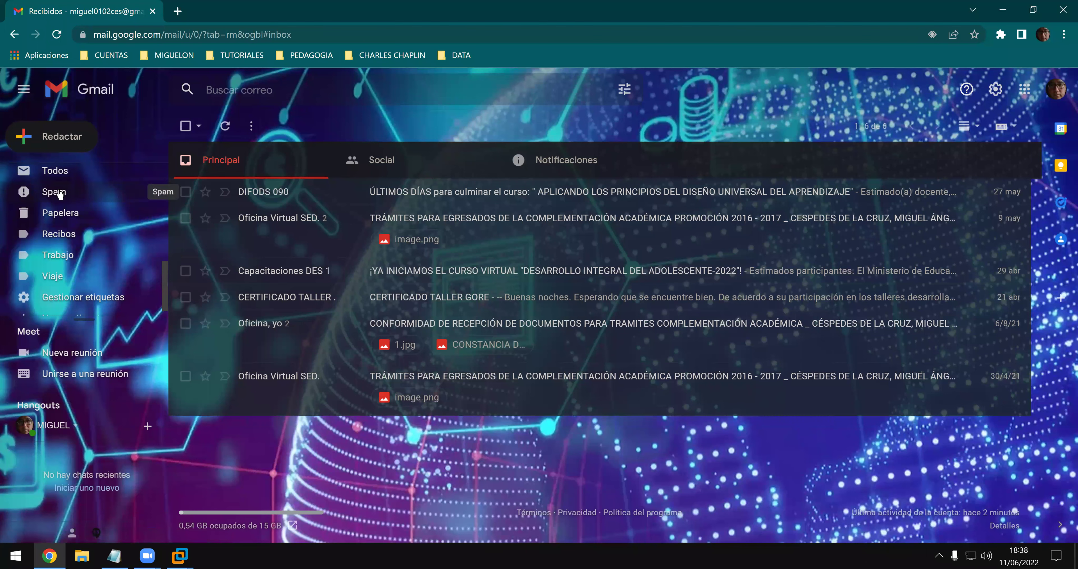
{"action": "left_click", "coordinate": [60, 193]}
{"action": "scroll", "coordinate": [75, 192], "scroll_direction": "up", "scroll_amount": 5}
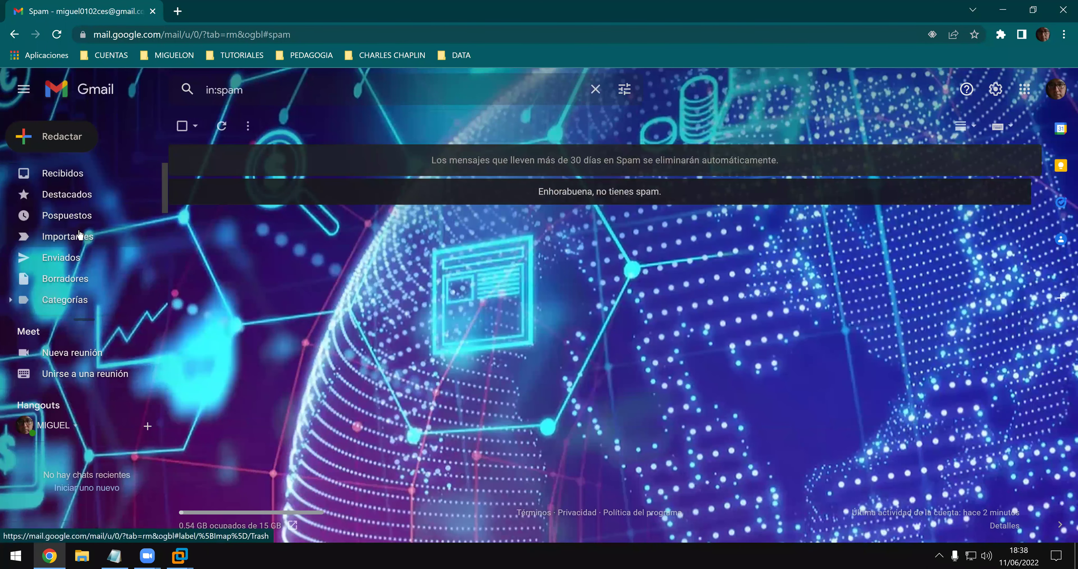
{"action": "left_click", "coordinate": [77, 177]}
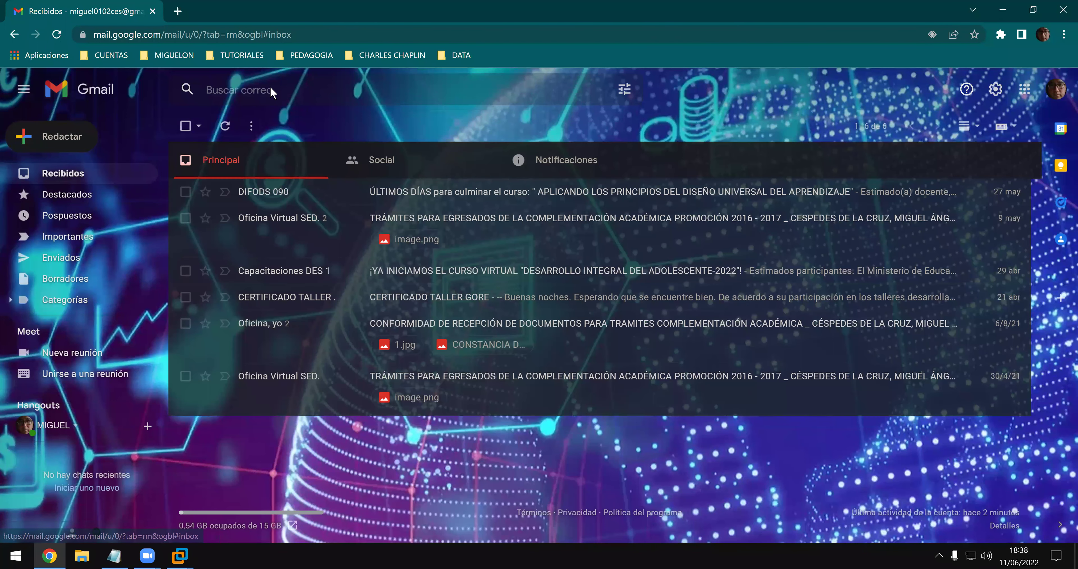
In a new tab, check the second account's Social, Promociones and Principal categories, then return to the first tab.
{"action": "left_click", "coordinate": [178, 11]}
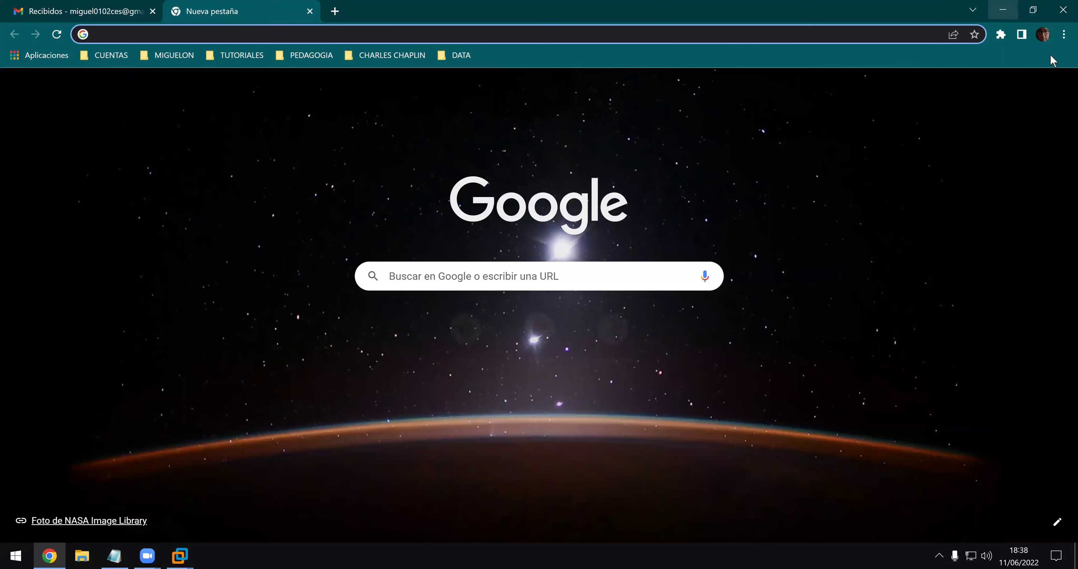
{"action": "left_click", "coordinate": [926, 277]}
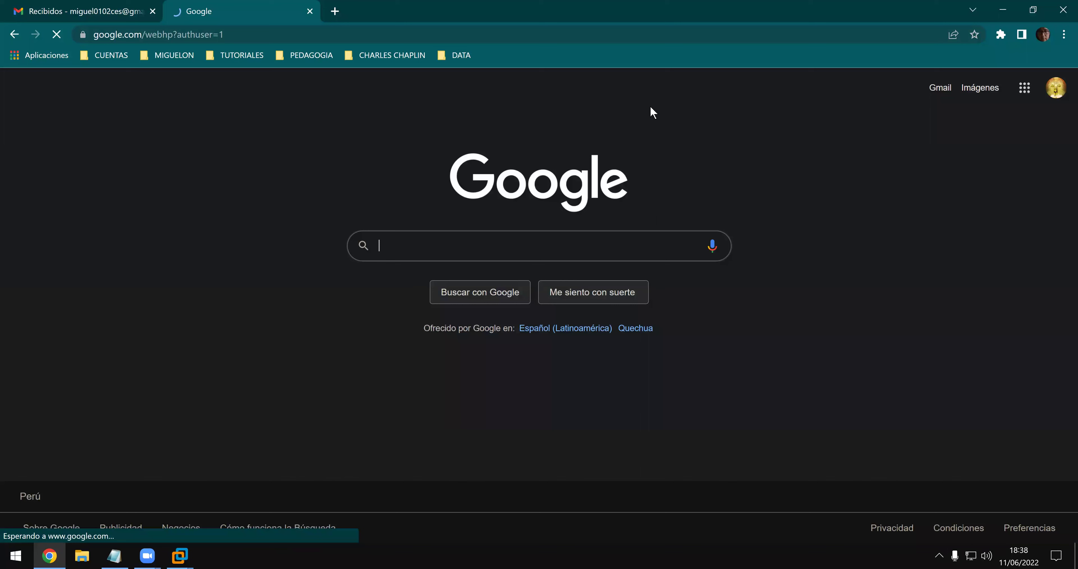
{"action": "left_click", "coordinate": [941, 88]}
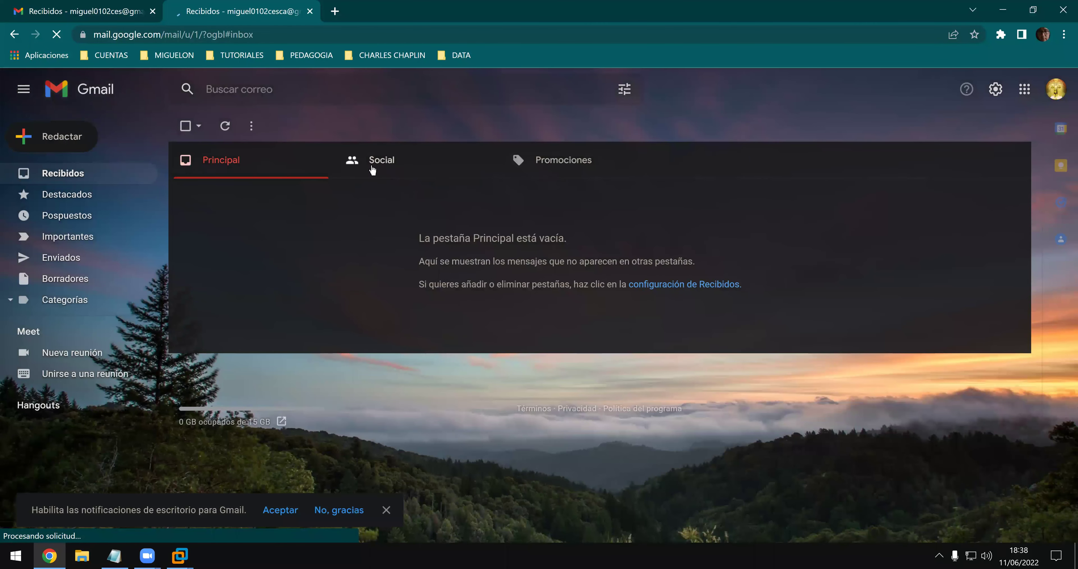
{"action": "left_click", "coordinate": [372, 169]}
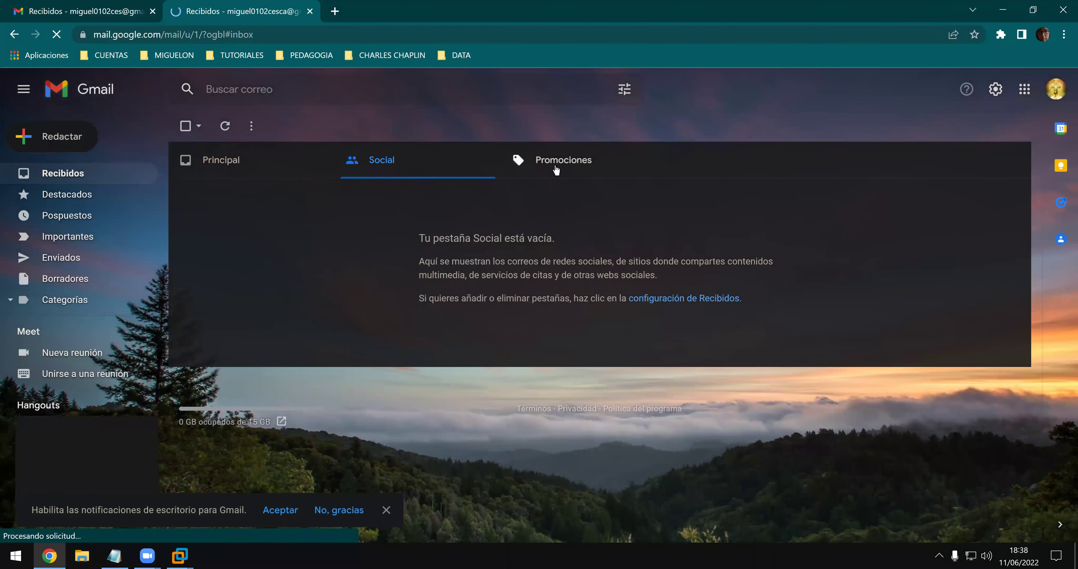
{"action": "left_click", "coordinate": [556, 169]}
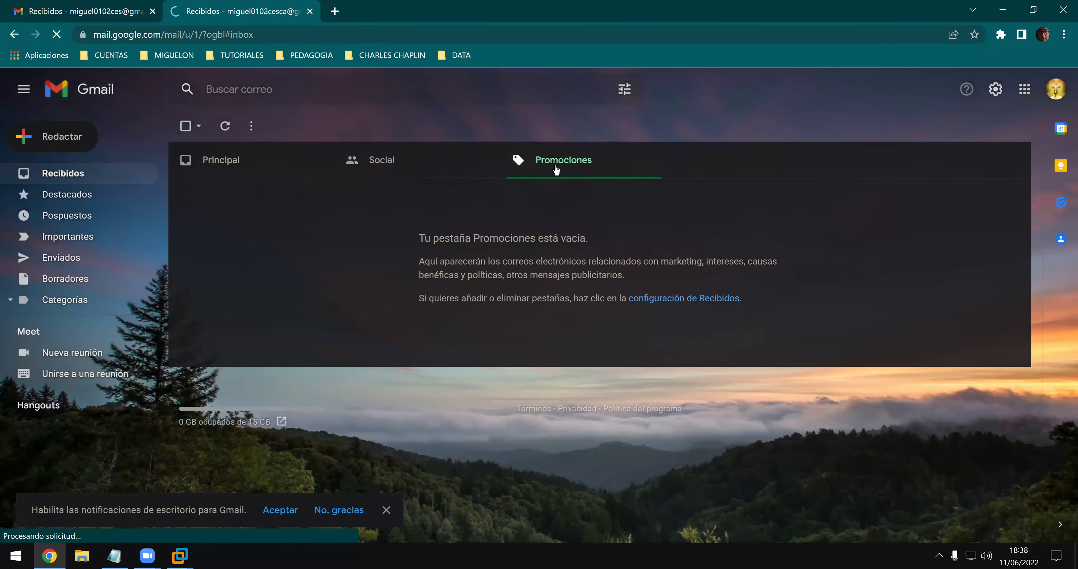
{"action": "left_click", "coordinate": [229, 166]}
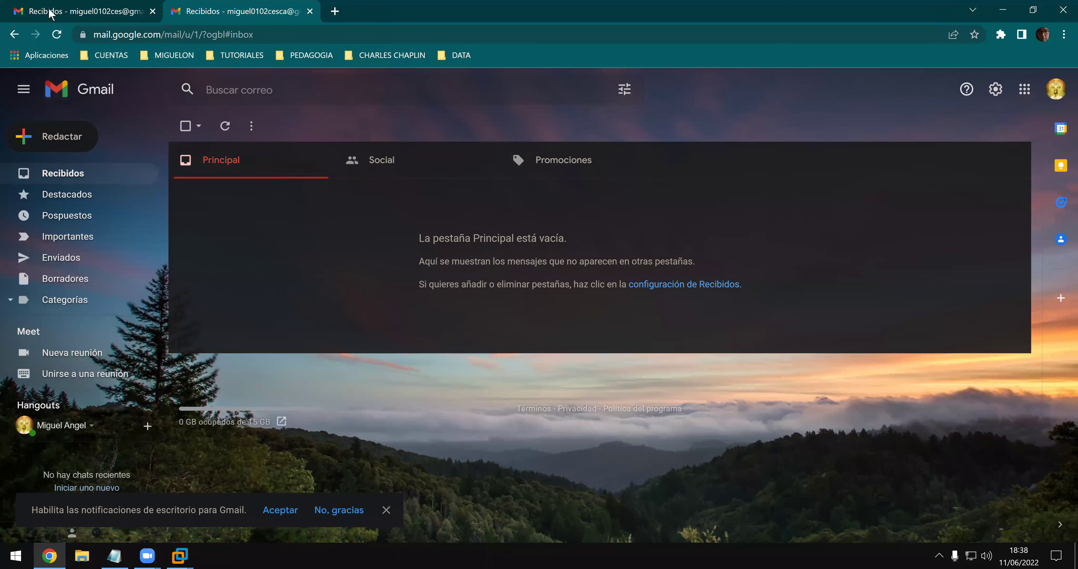
{"action": "key", "text": "ctrl+shift+Tab"}
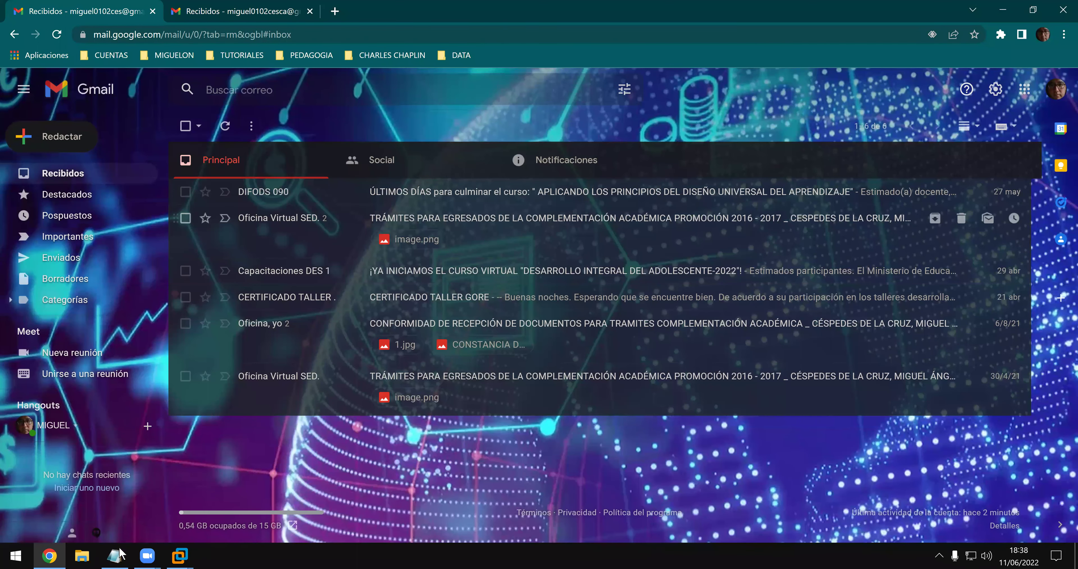
Return the VM's Microsoft dialog to the e-mail verification step, then bring Gmail back up in Chrome.
{"action": "mouse_move", "coordinate": [122, 553]}
{"action": "mouse_move", "coordinate": [187, 557]}
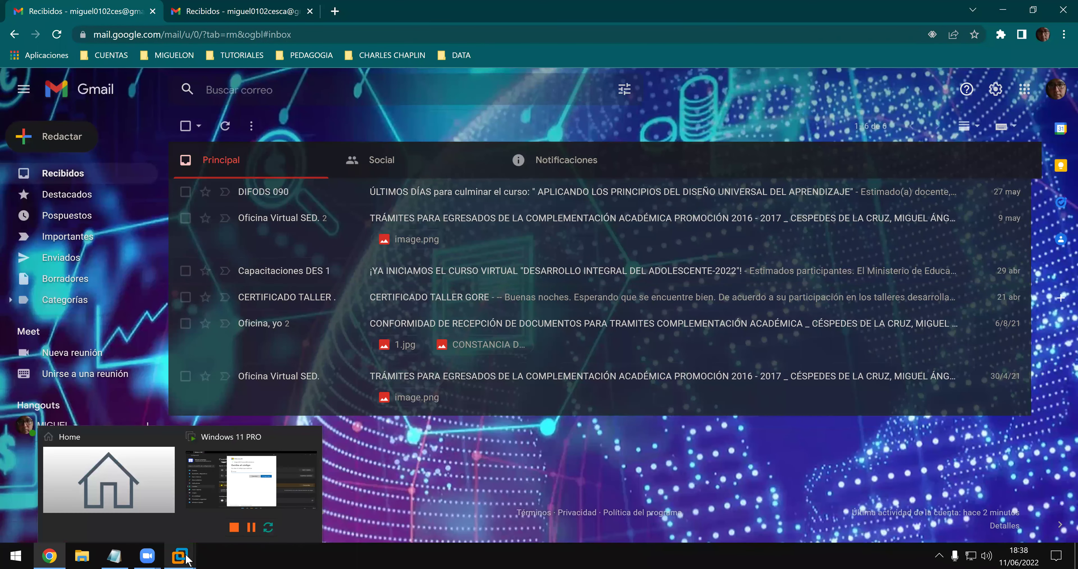
{"action": "left_click", "coordinate": [240, 497]}
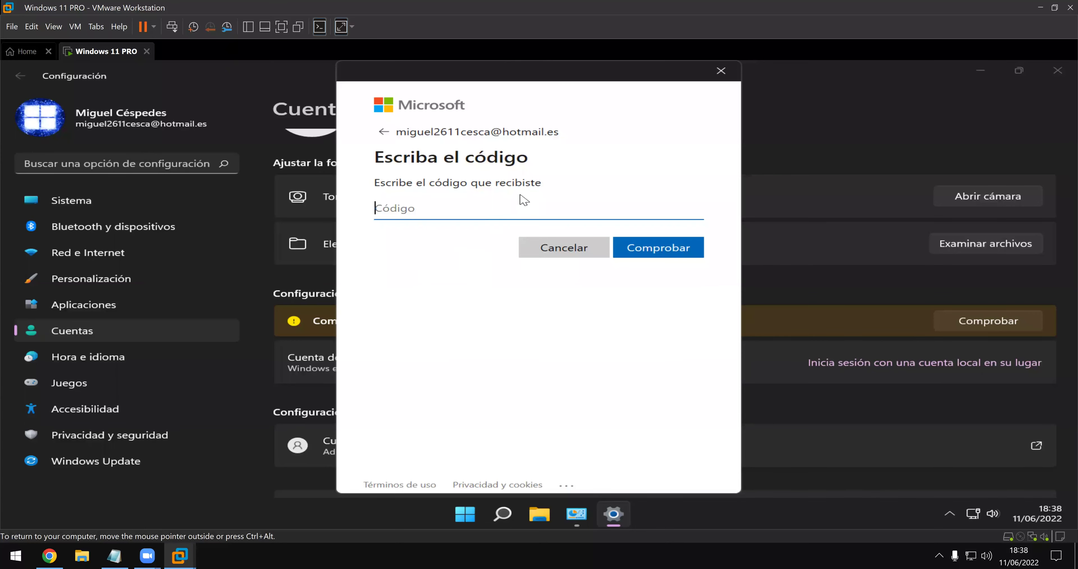
{"action": "left_click", "coordinate": [382, 134]}
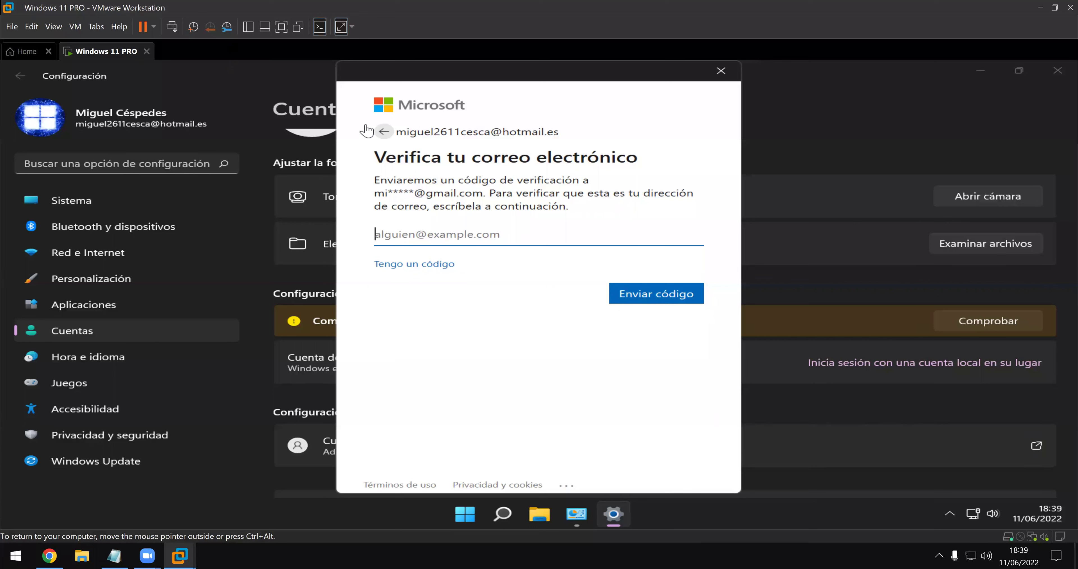
{"action": "left_click", "coordinate": [58, 552]}
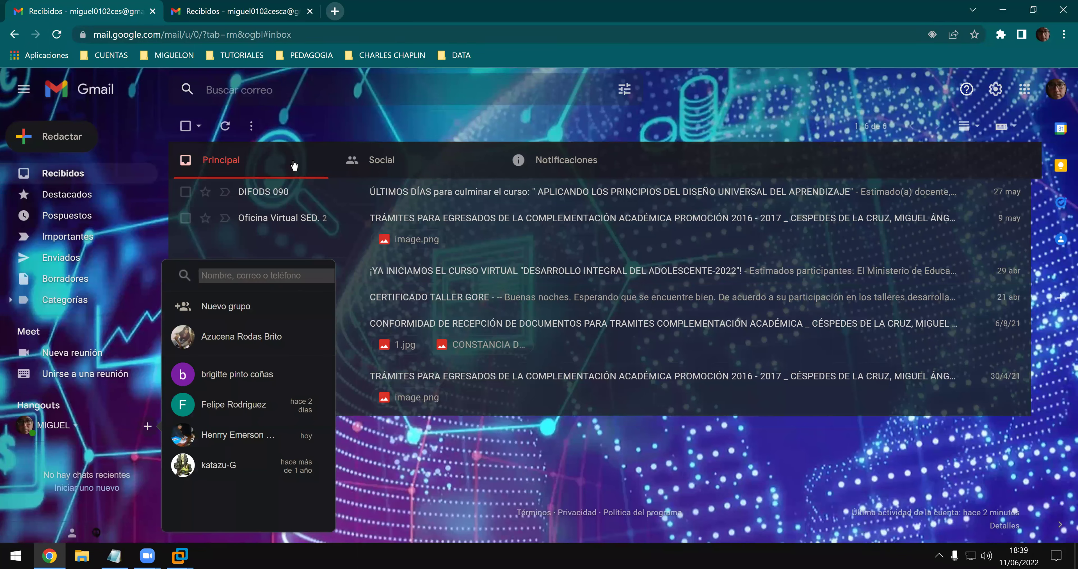
Start adding another Google account using a saved address, and try its saved passwords.
{"action": "key", "text": "ctrl+t"}
{"action": "left_click", "coordinate": [1056, 89]}
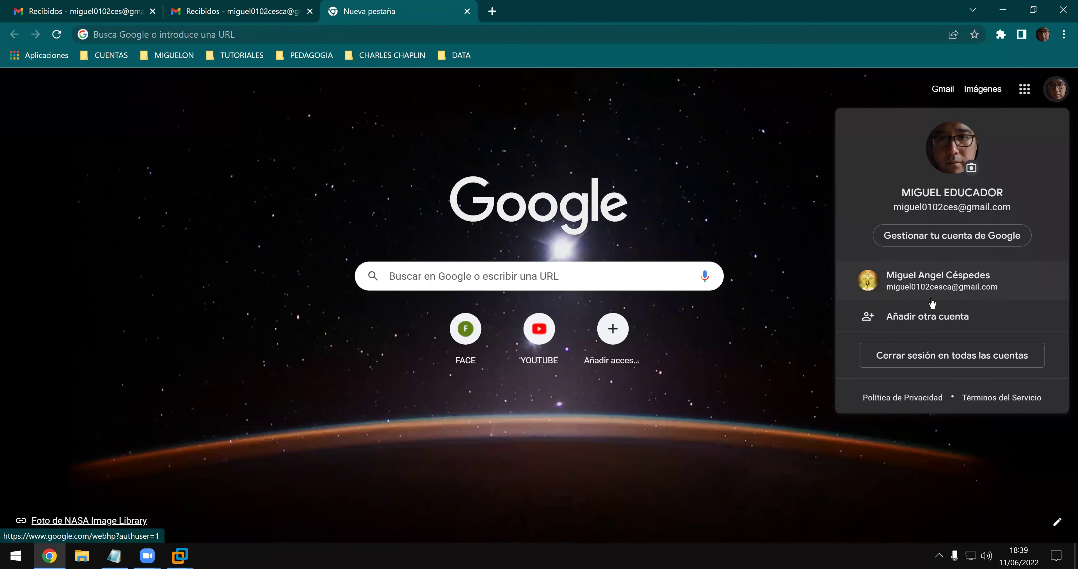
{"action": "left_click", "coordinate": [930, 320]}
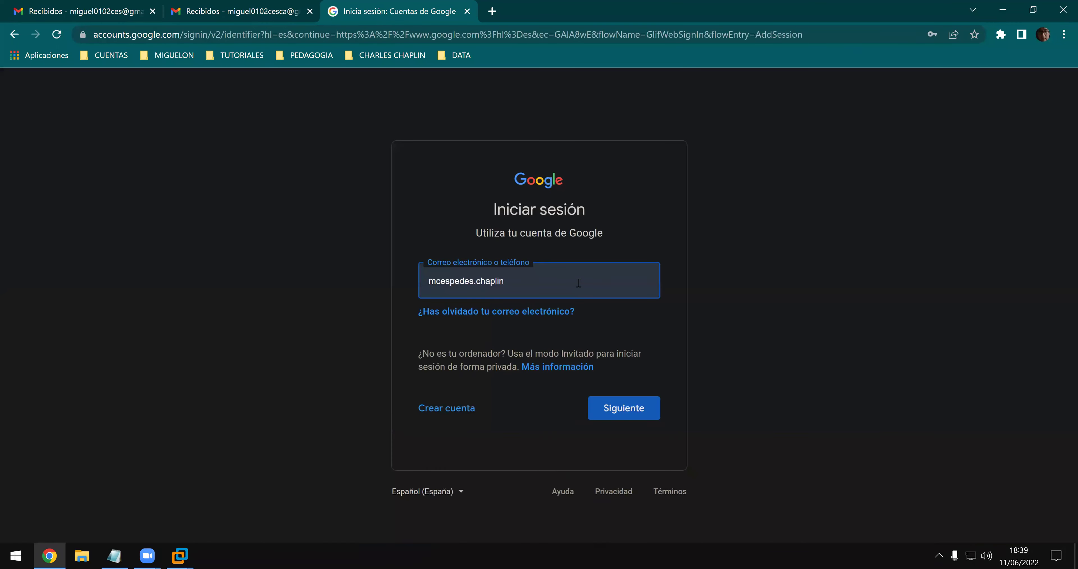
{"action": "left_click", "coordinate": [578, 282]}
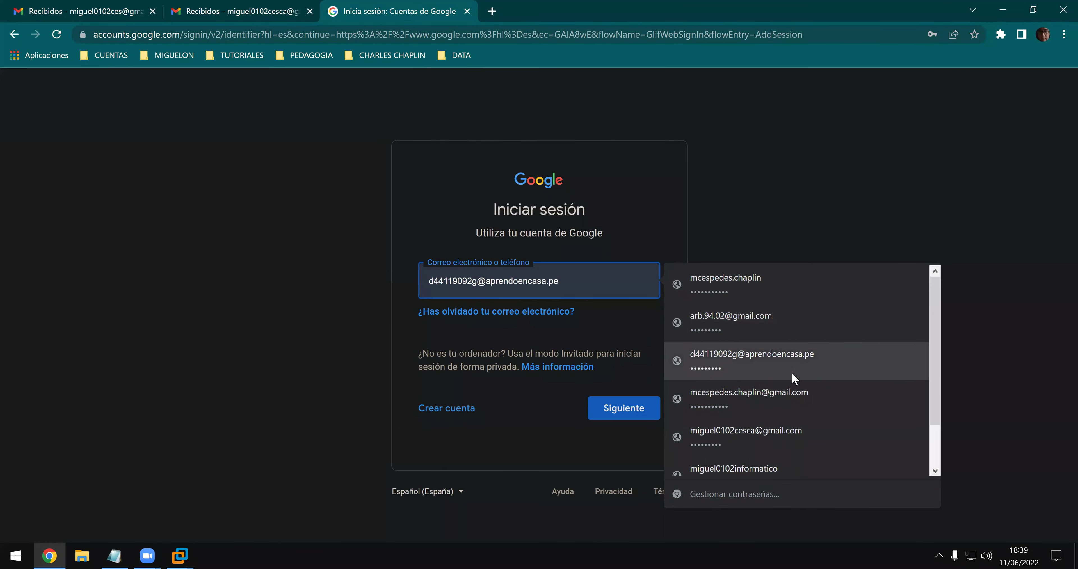
{"action": "left_click", "coordinate": [775, 466]}
{"action": "left_click", "coordinate": [636, 403]}
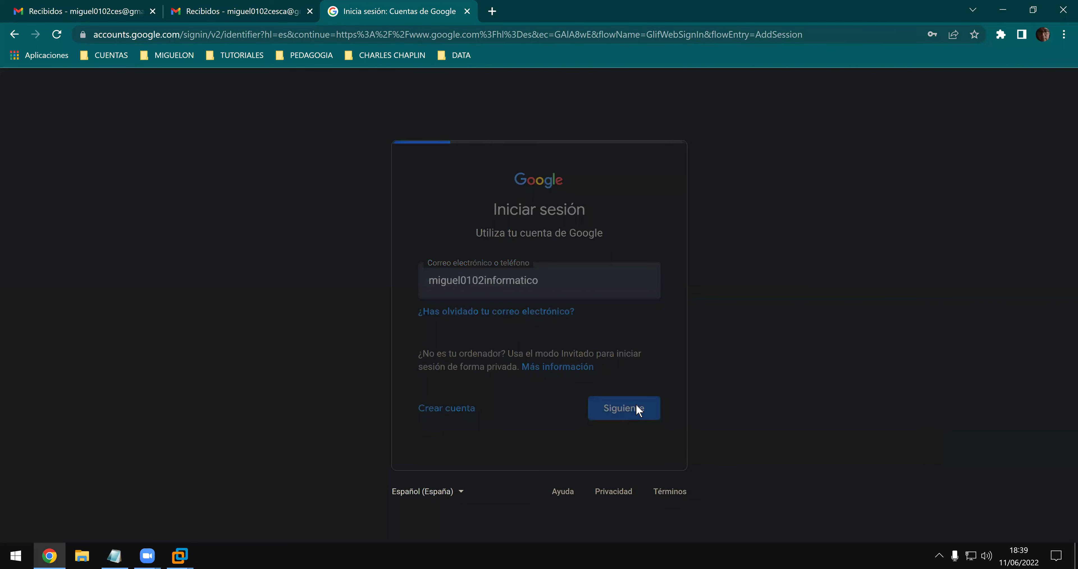
{"action": "left_click", "coordinate": [632, 379]}
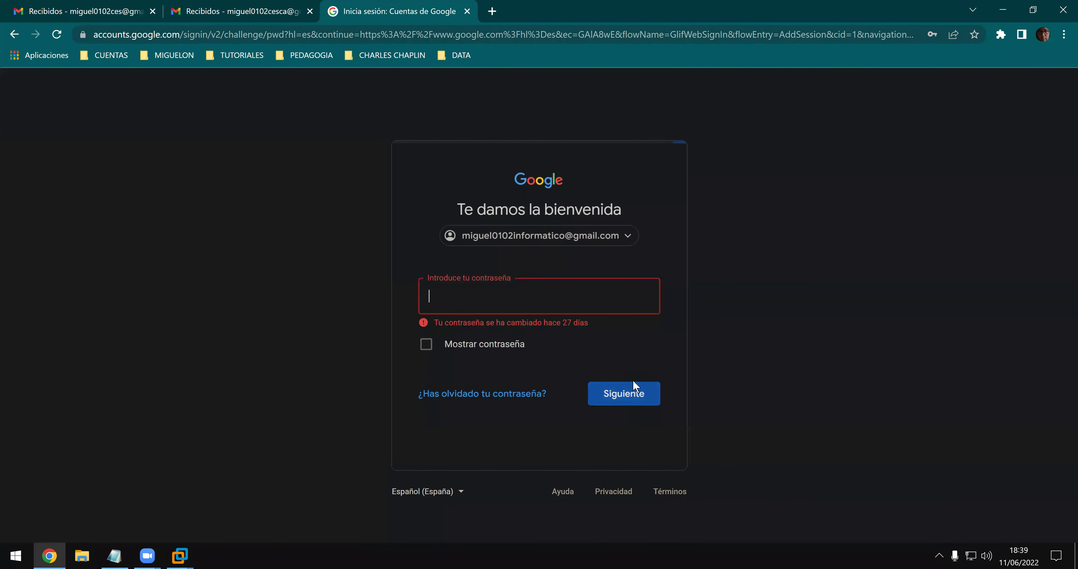
{"action": "left_click", "coordinate": [600, 308]}
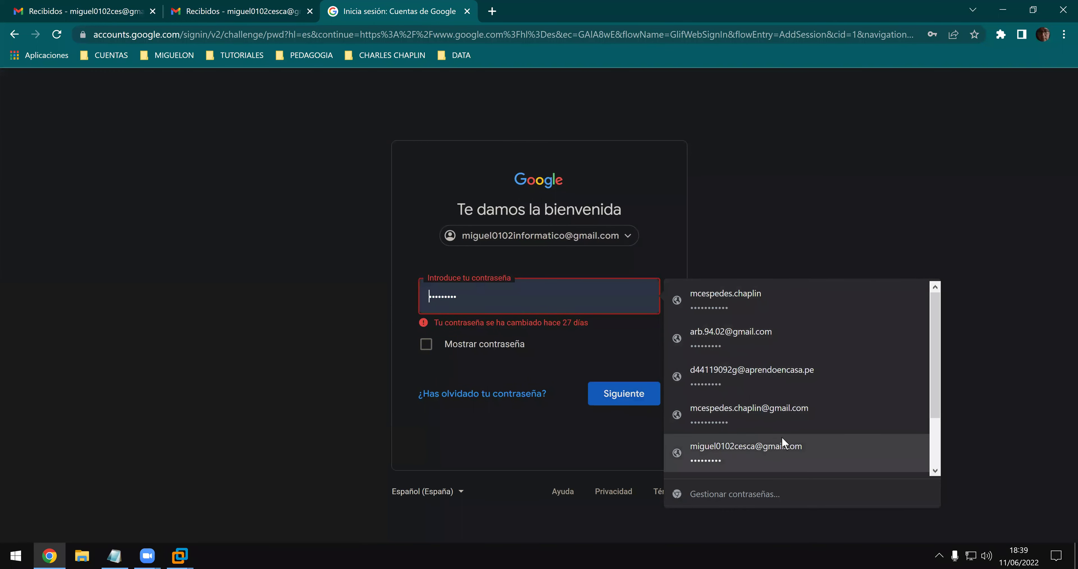
{"action": "scroll", "coordinate": [782, 436], "scroll_direction": "down", "scroll_amount": 2}
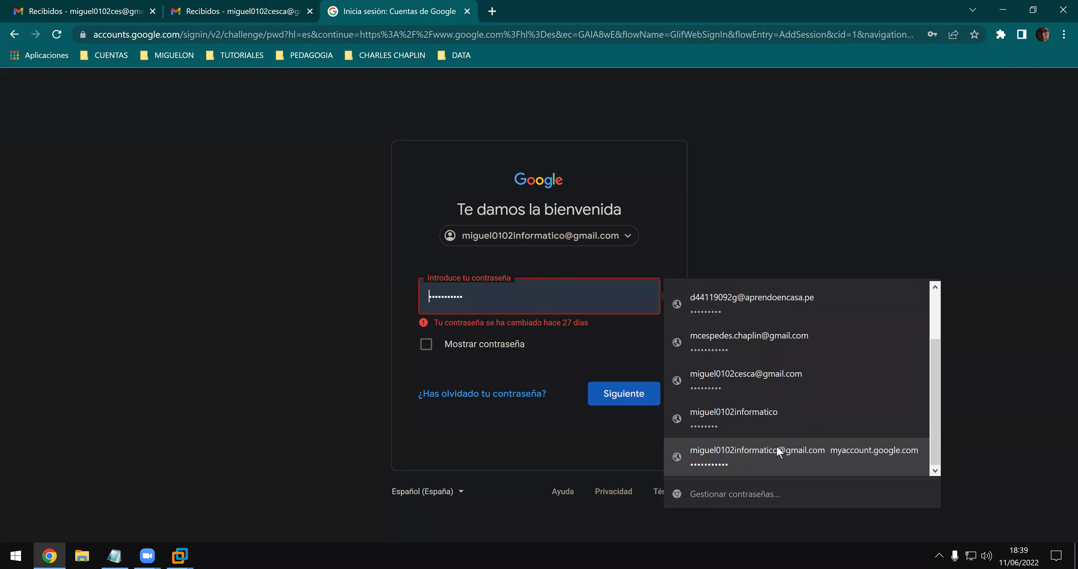
{"action": "left_click", "coordinate": [763, 423]}
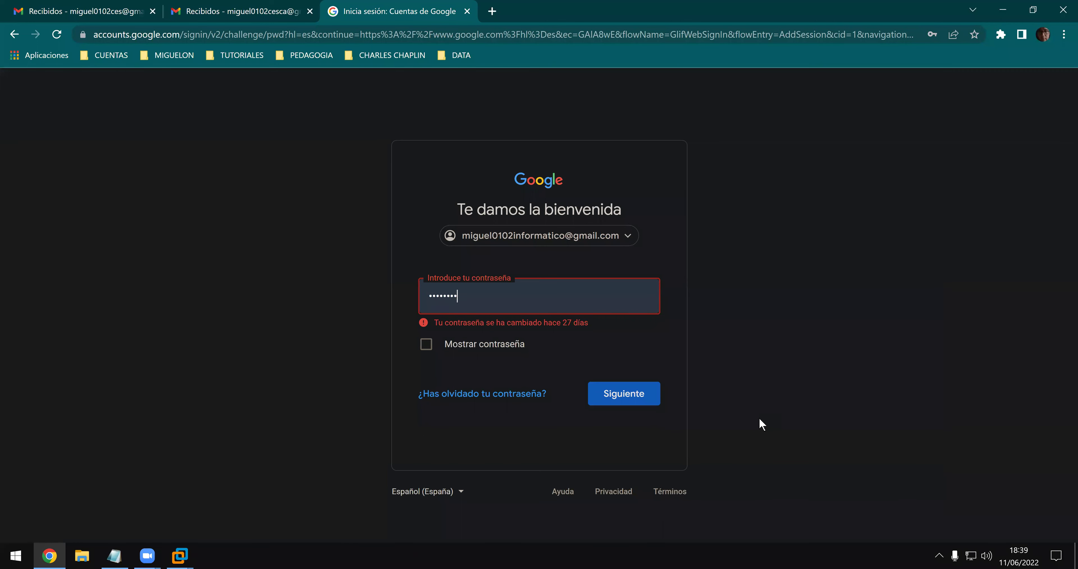
{"action": "left_click", "coordinate": [637, 396]}
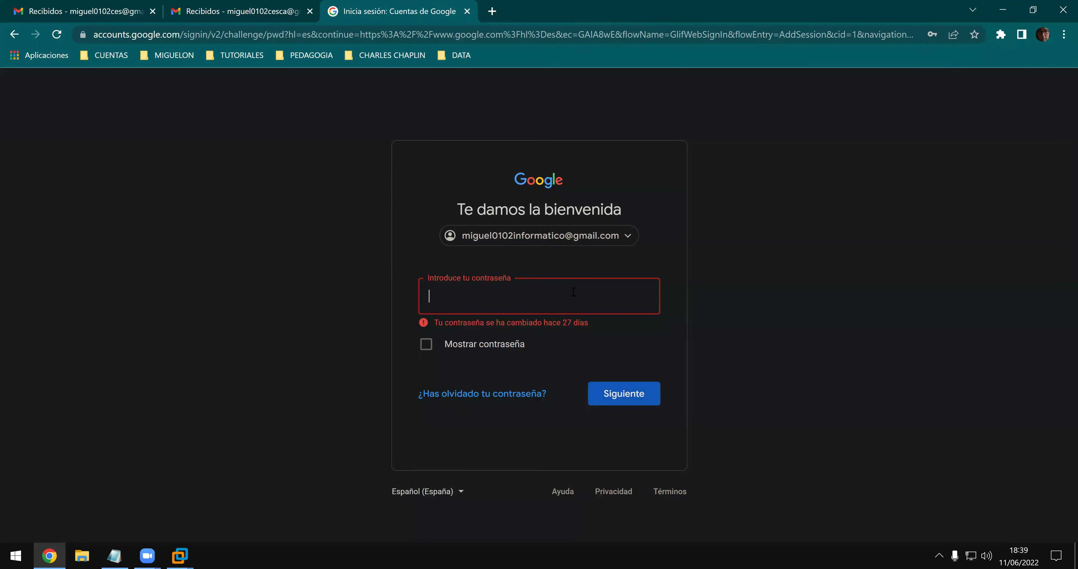
Type and submit six more password attempts for the added account, each rejected as incorrect.
{"action": "left_click", "coordinate": [574, 293]}
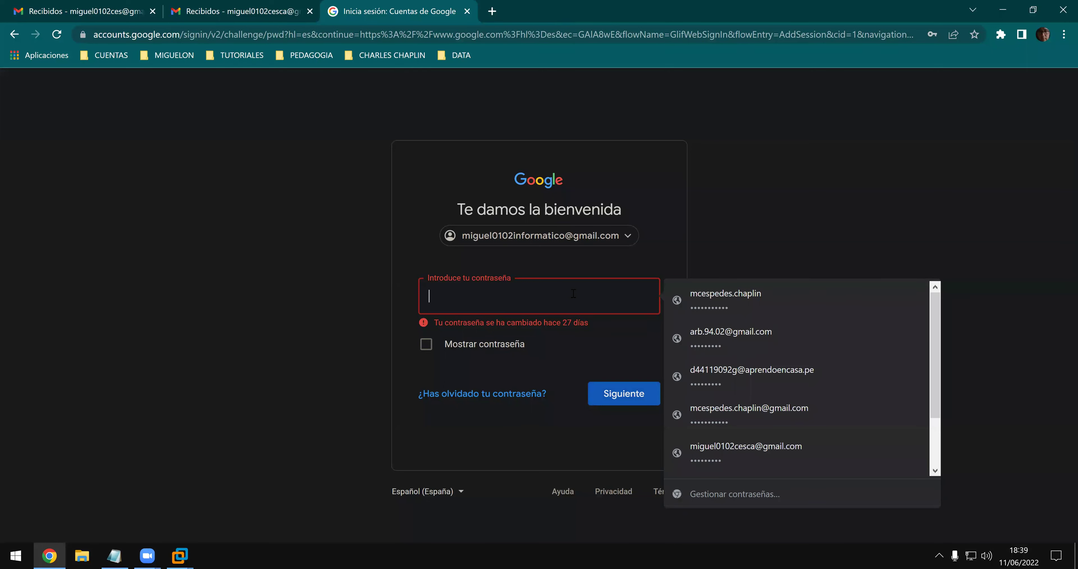
{"action": "type", "text": "••••••••••"}
{"action": "key", "text": "Return"}
{"action": "type", "text": "••••••"}
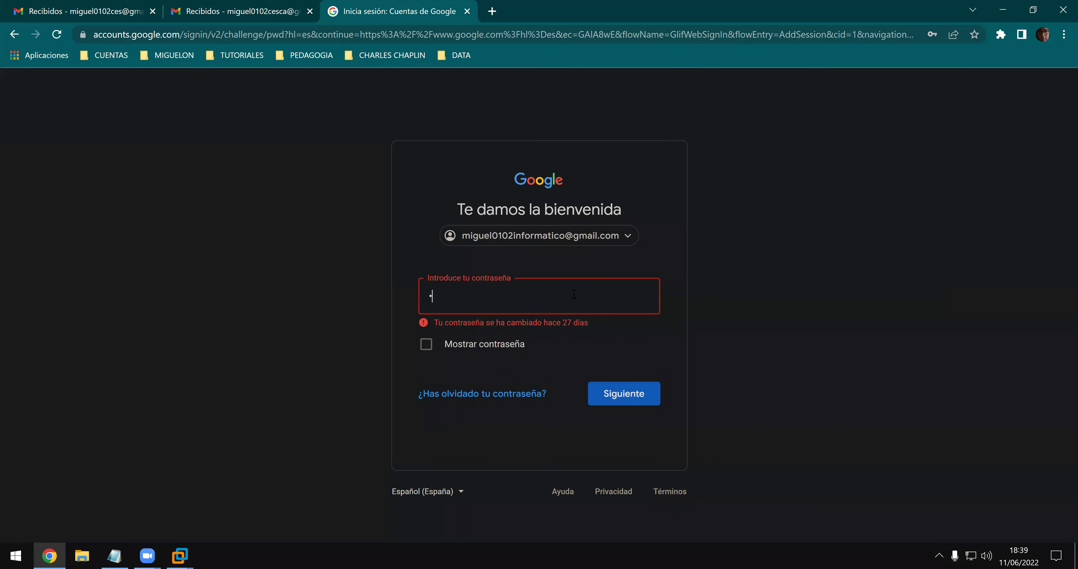
{"action": "key", "text": "Return"}
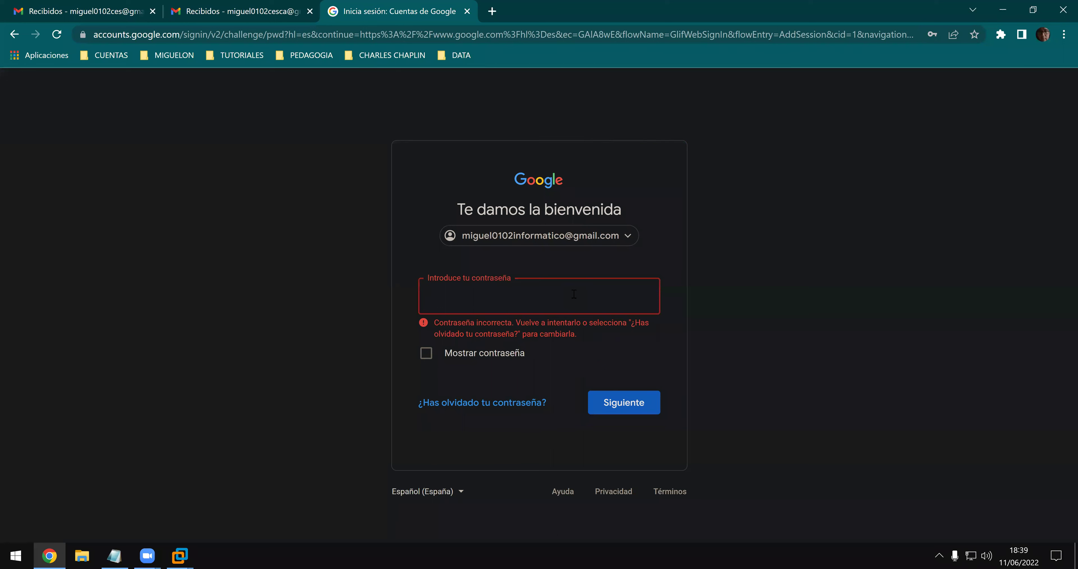
{"action": "type", "text": "••••••••"}
{"action": "key", "text": "Return"}
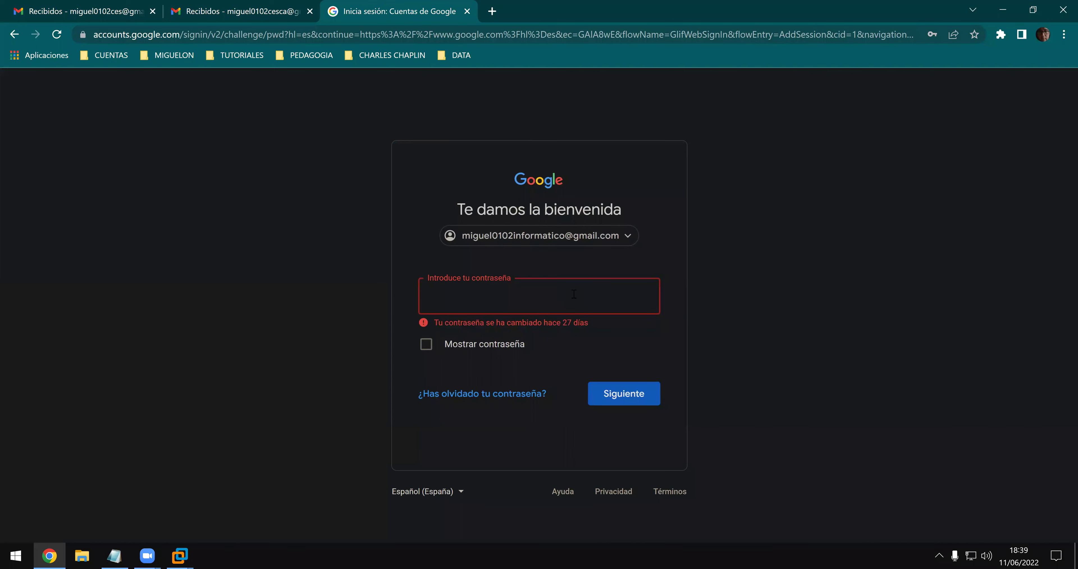
{"action": "type", "text": "•••••••••"}
{"action": "key", "text": "Return"}
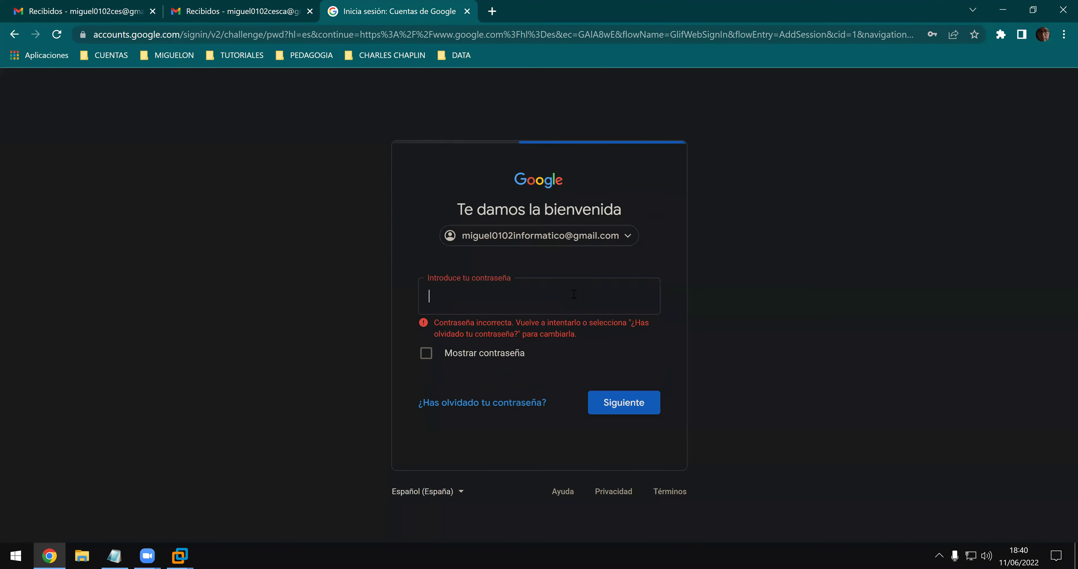
{"action": "type", "text": "••"}
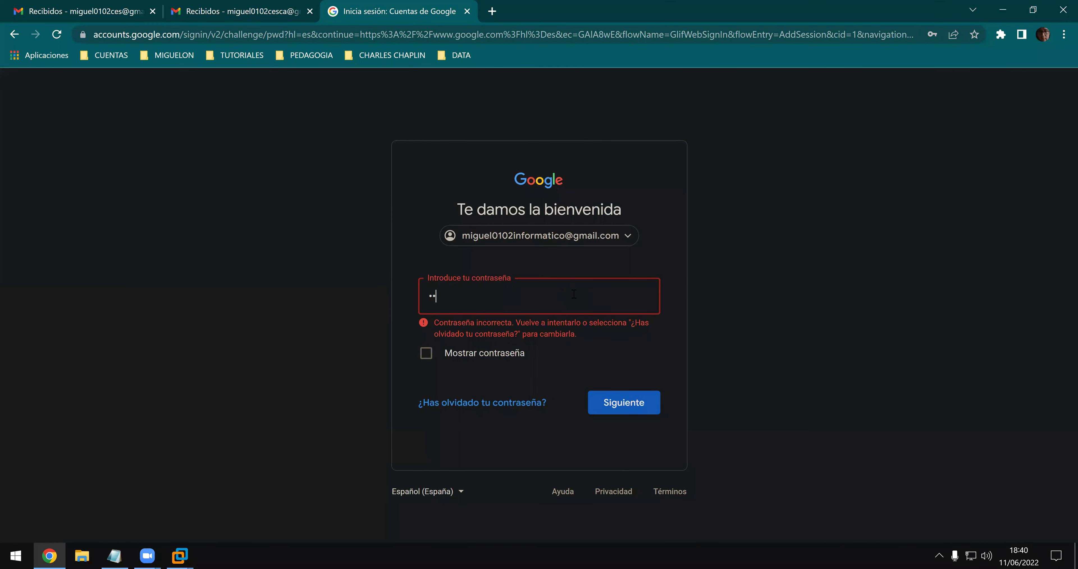
{"action": "type", "text": "••••••••"}
{"action": "key", "text": "Return"}
{"action": "type", "text": "•••••••••"}
{"action": "key", "text": "Return"}
Start Google password recovery and continue using the last remembered password.
{"action": "left_click", "coordinate": [494, 403]}
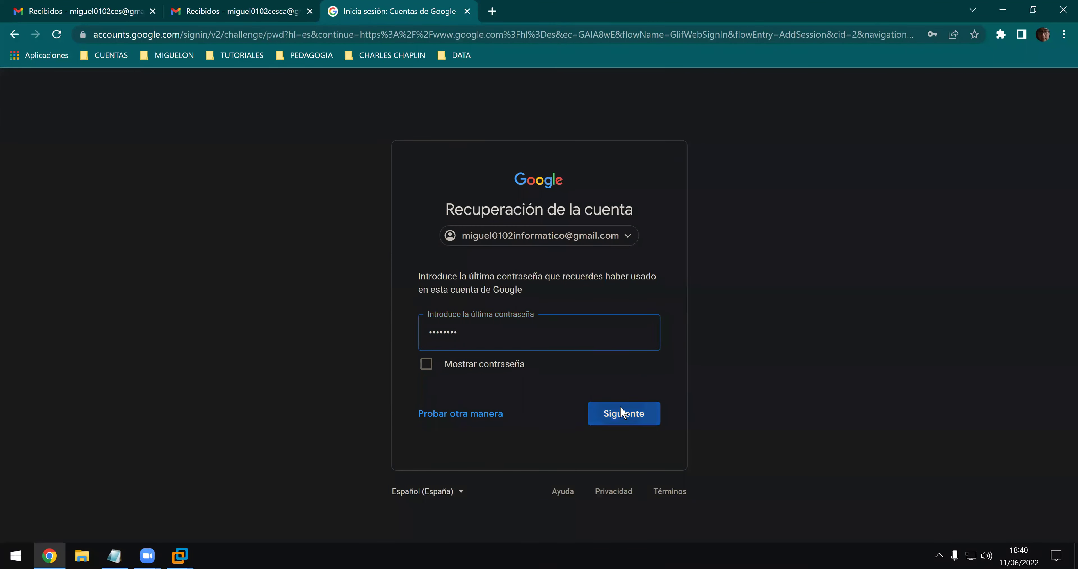
{"action": "left_click", "coordinate": [620, 406]}
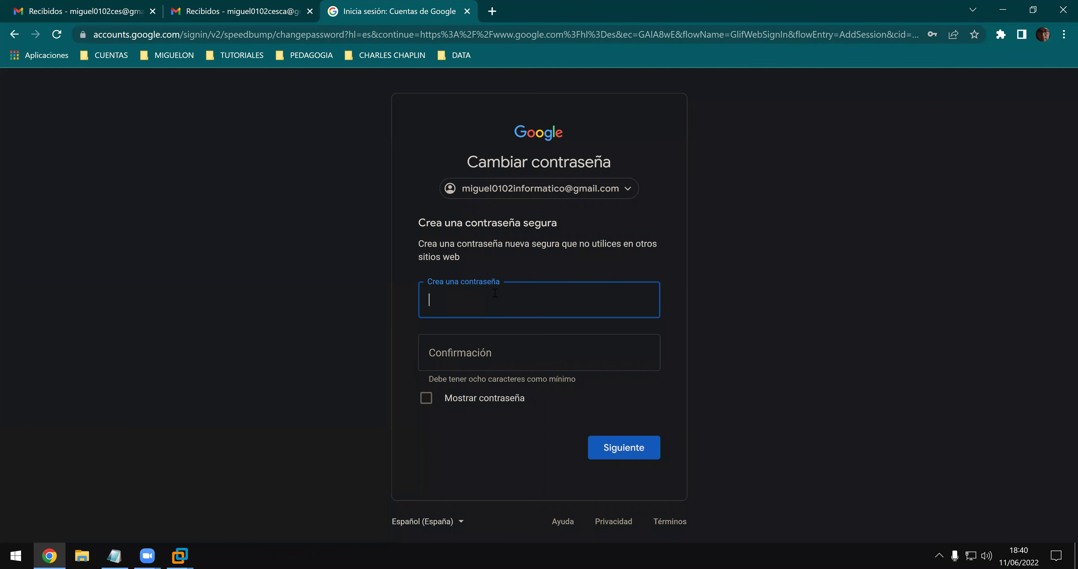
Enter a new account password and its confirmation, then submit them.
{"action": "type", "text": "****"}
{"action": "key", "text": "BackSpace"}
{"action": "key", "text": "BackSpace"}
{"action": "key", "text": "BackSpace"}
{"action": "key", "text": "BackSpace"}
{"action": "key", "text": "BackSpace"}
{"action": "type", "text": "*********"}
{"action": "key", "text": "Tab"}
{"action": "type", "text": "*********"}
{"action": "left_click", "coordinate": [623, 455]}
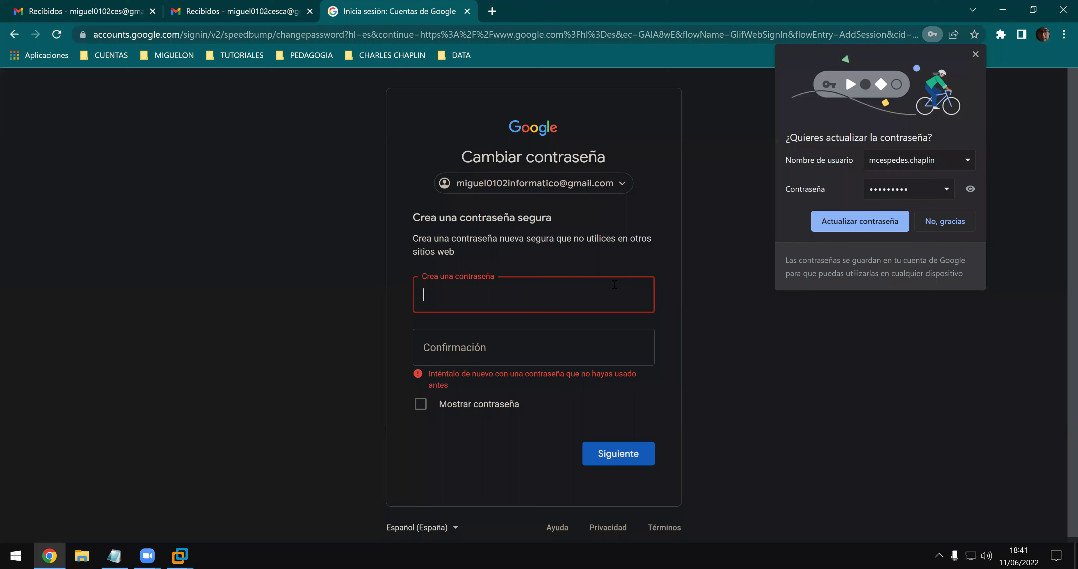
Try a different new password pair after the reused-password error and submit again.
{"action": "key", "text": "Tab"}
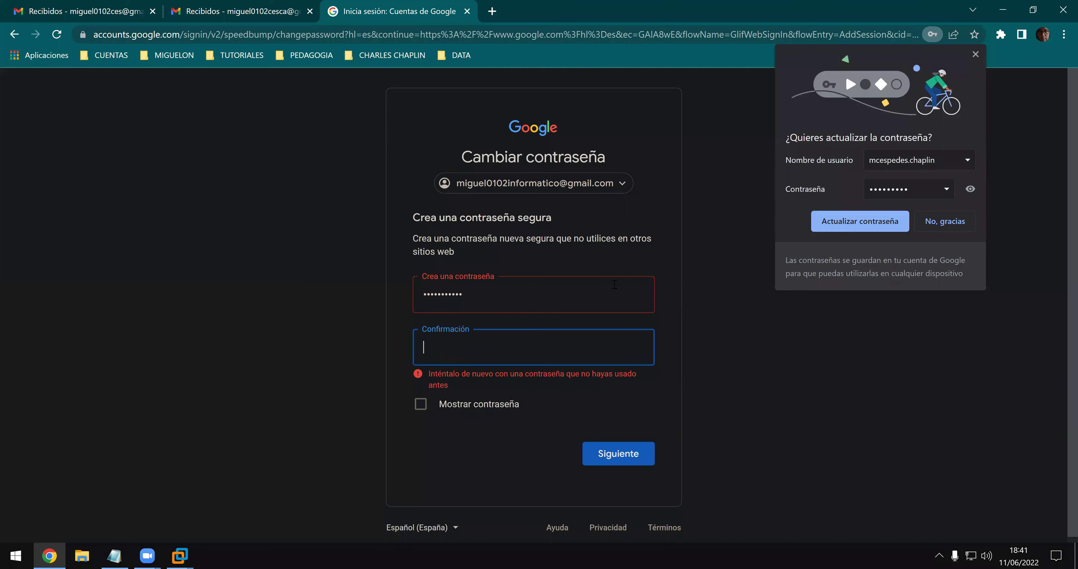
{"action": "left_click", "coordinate": [632, 452]}
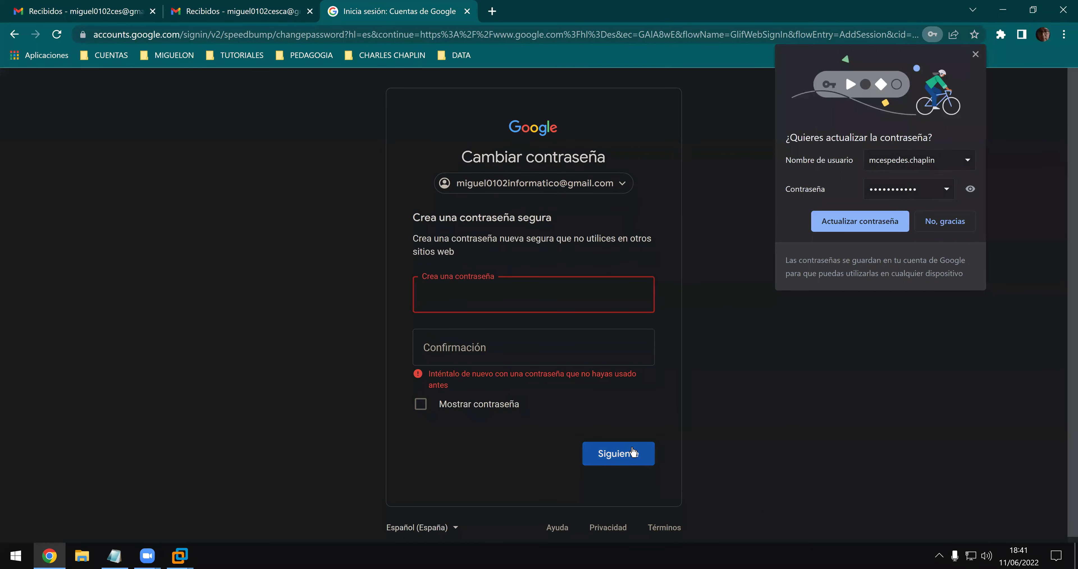
{"action": "left_click", "coordinate": [541, 285]}
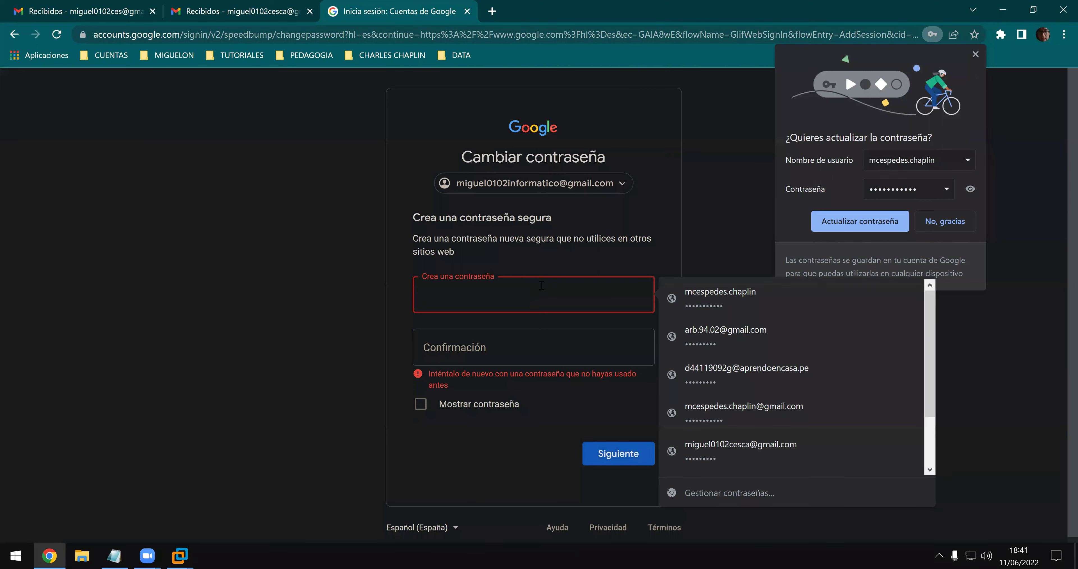
{"action": "type", "text": "••••••••••"}
{"action": "key", "text": "Tab"}
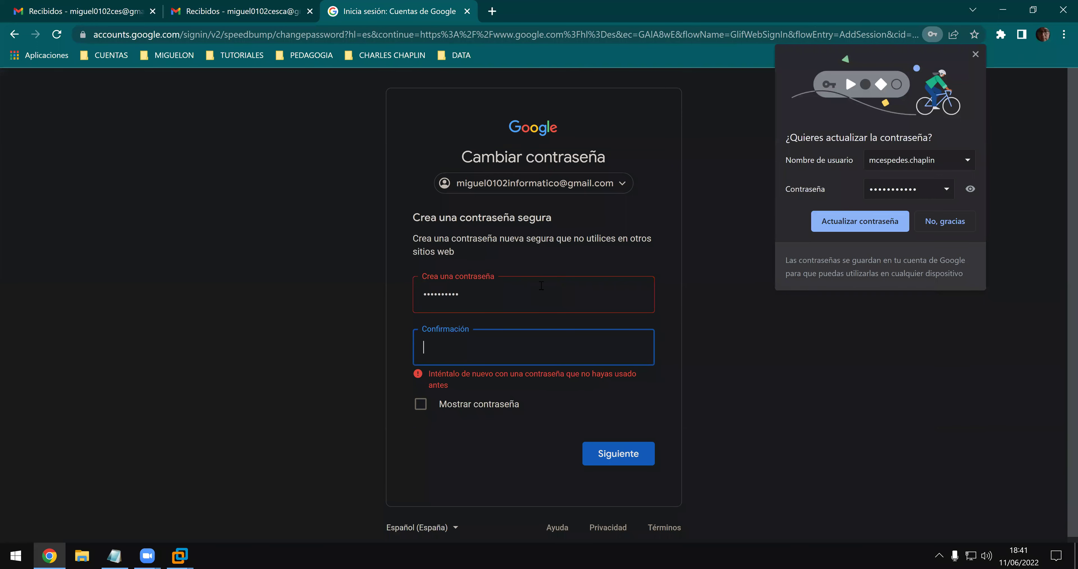
{"action": "type", "text": "••••••••••"}
{"action": "left_click", "coordinate": [637, 463]}
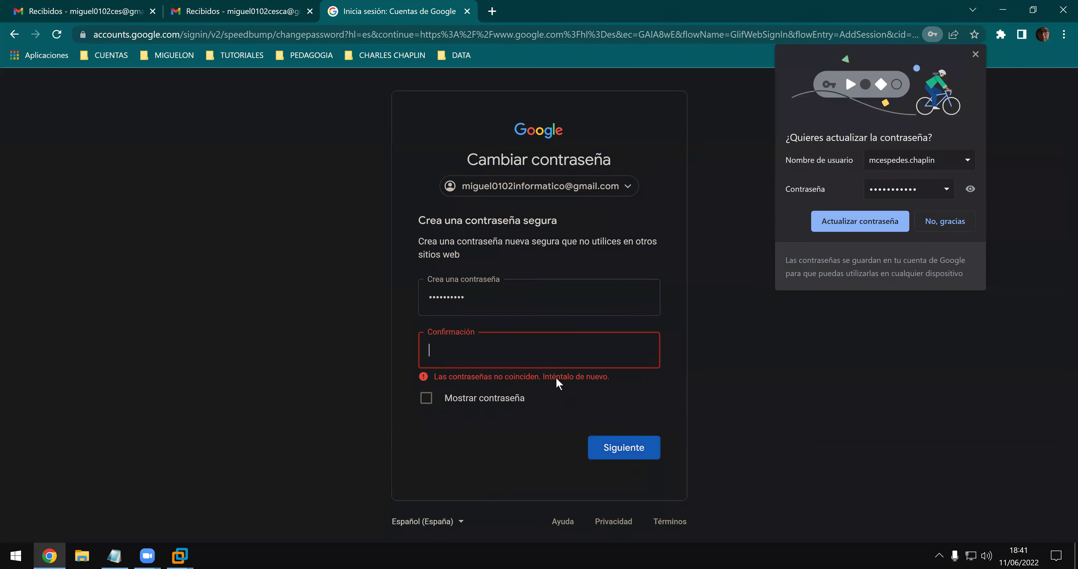
Replace the new password and retype its confirmation after the mismatch warning.
{"action": "double_click", "coordinate": [505, 296]}
{"action": "type", "text": "••••••"}
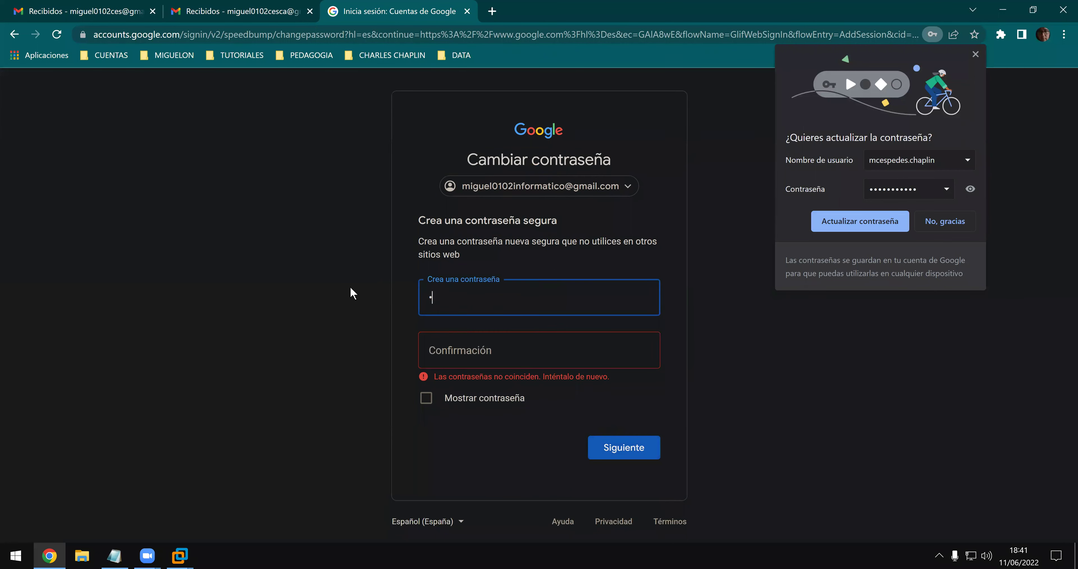
{"action": "type", "text": "••••"}
{"action": "key", "text": "Tab"}
{"action": "type", "text": "••••••••••"}
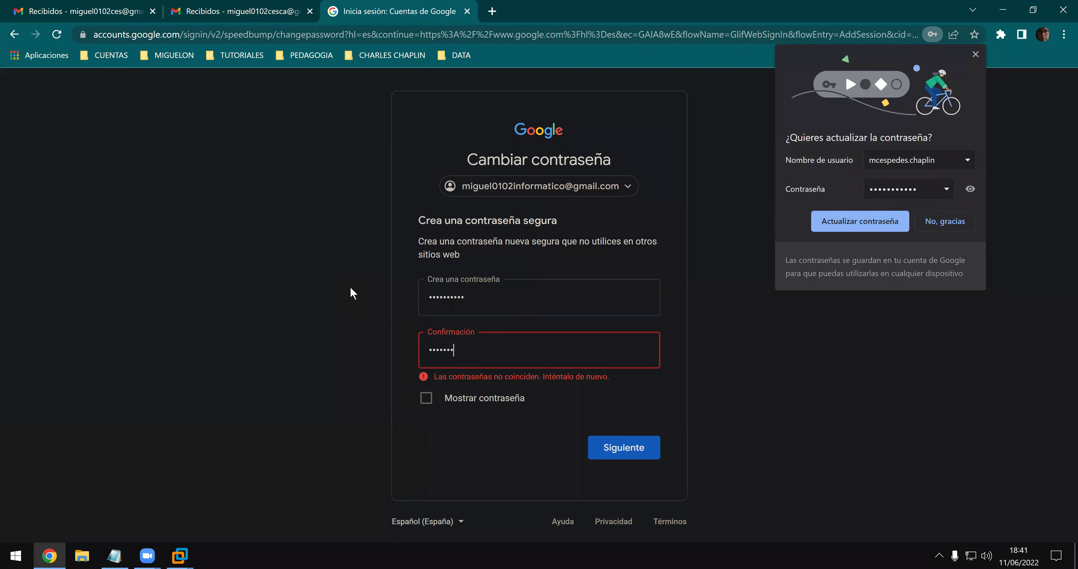
Save the new password and finish the Revisión de Seguridad checkup.
{"action": "left_click", "coordinate": [616, 442]}
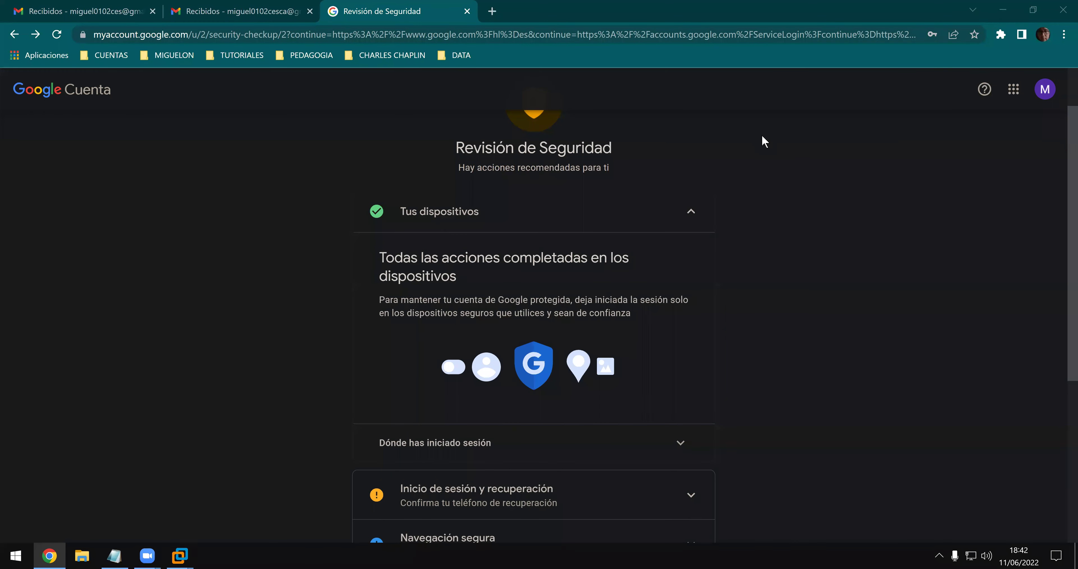
{"action": "scroll", "coordinate": [696, 250], "scroll_direction": "down", "scroll_amount": 2}
{"action": "scroll", "coordinate": [698, 251], "scroll_direction": "down", "scroll_amount": 2}
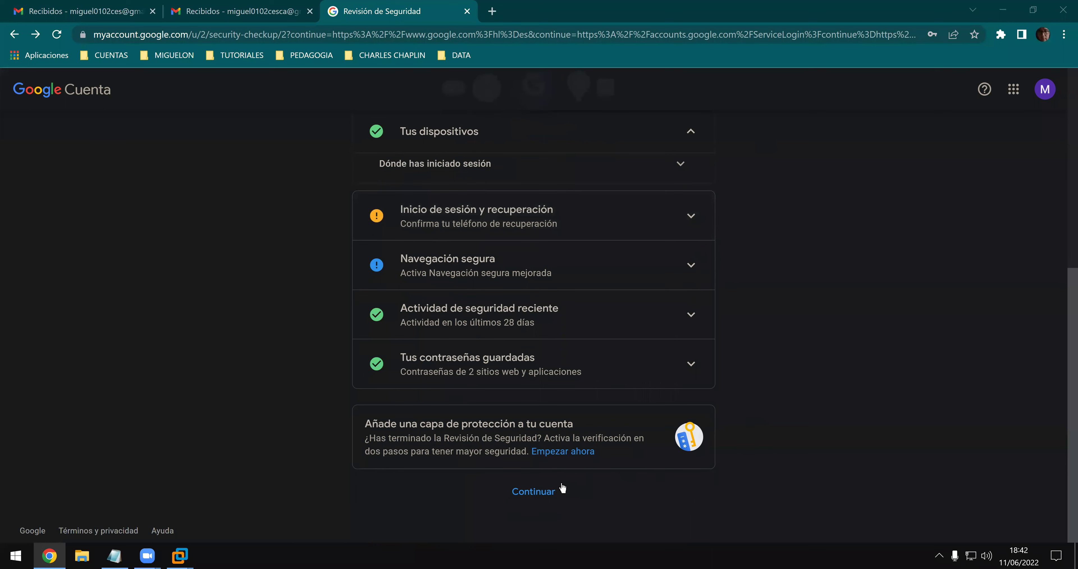
{"action": "left_click", "coordinate": [552, 487]}
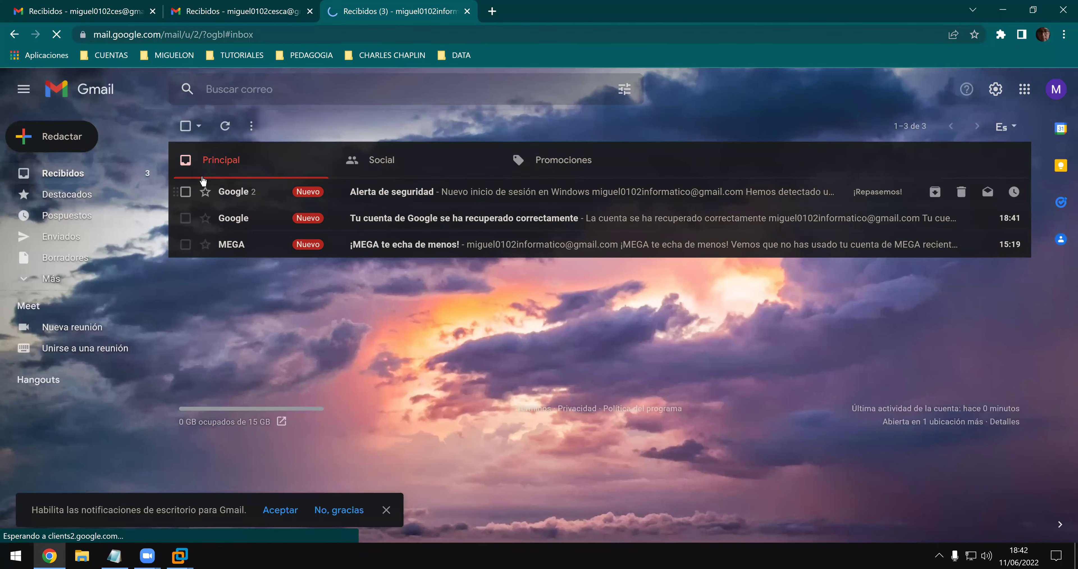
Trash the three inbox emails, check Social, Promociones and Spam, then cycle the Gmail tabs.
{"action": "left_click", "coordinate": [186, 126]}
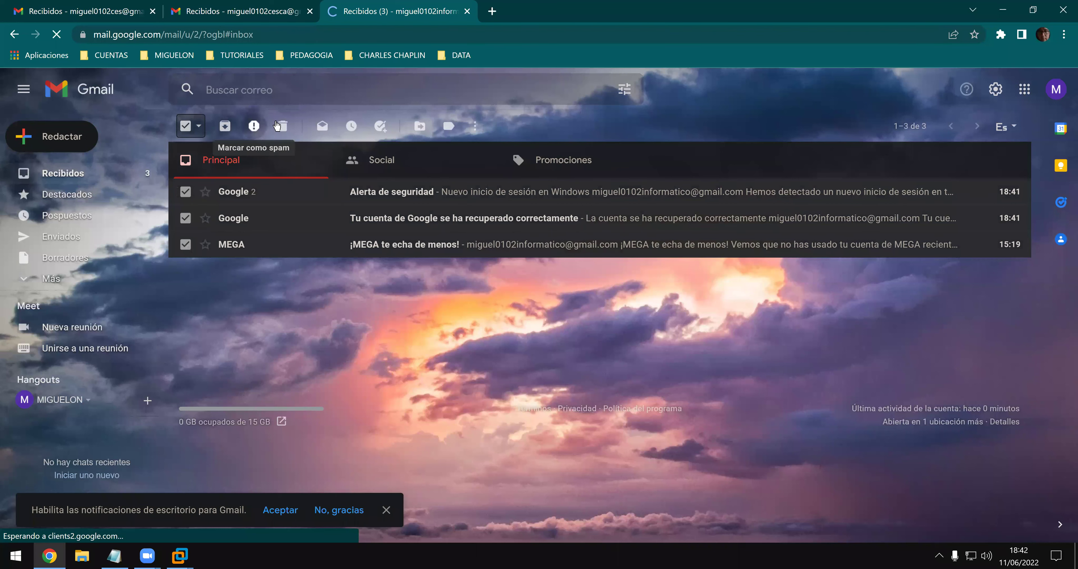
{"action": "left_click", "coordinate": [283, 125]}
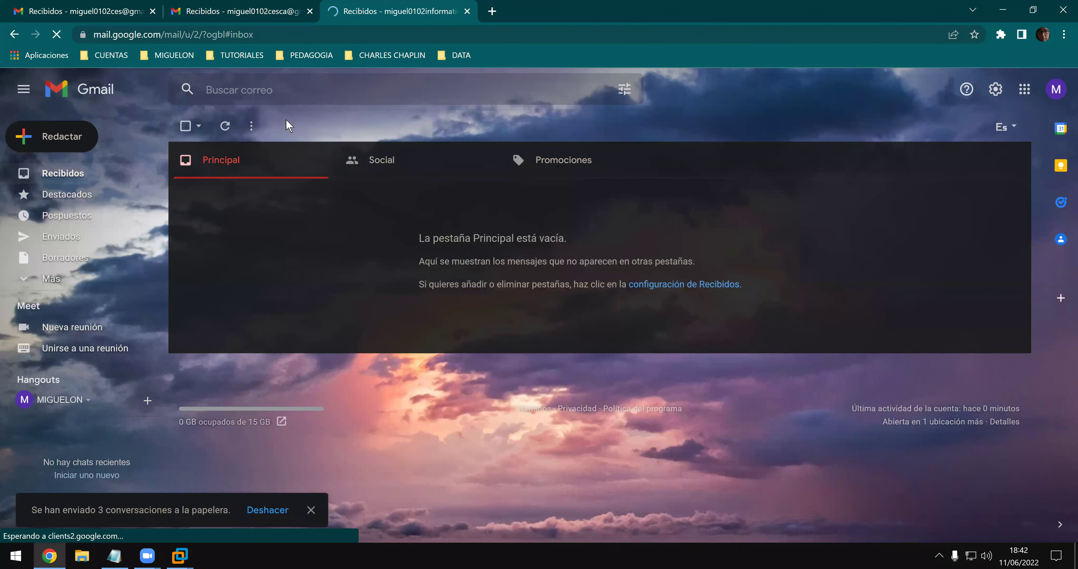
{"action": "left_click", "coordinate": [400, 167]}
{"action": "left_click", "coordinate": [596, 165]}
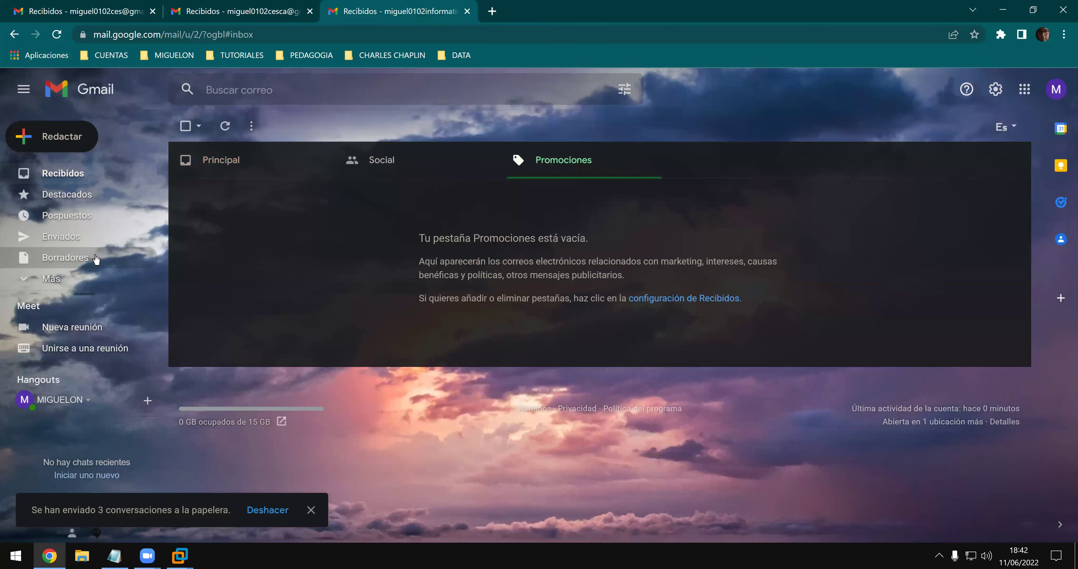
{"action": "left_click", "coordinate": [79, 278]}
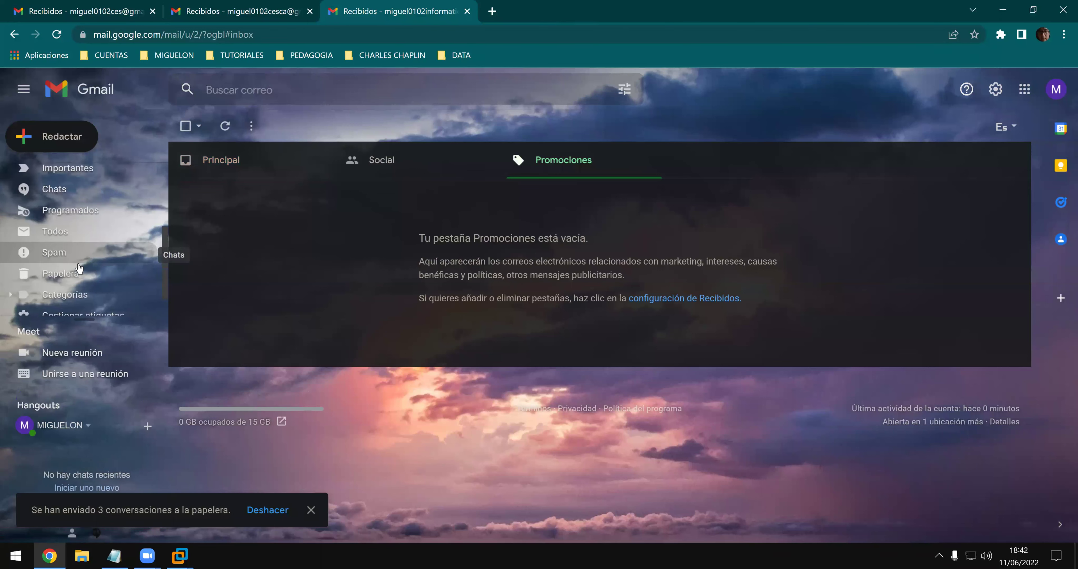
{"action": "scroll", "coordinate": [78, 251], "scroll_direction": "down", "scroll_amount": 3}
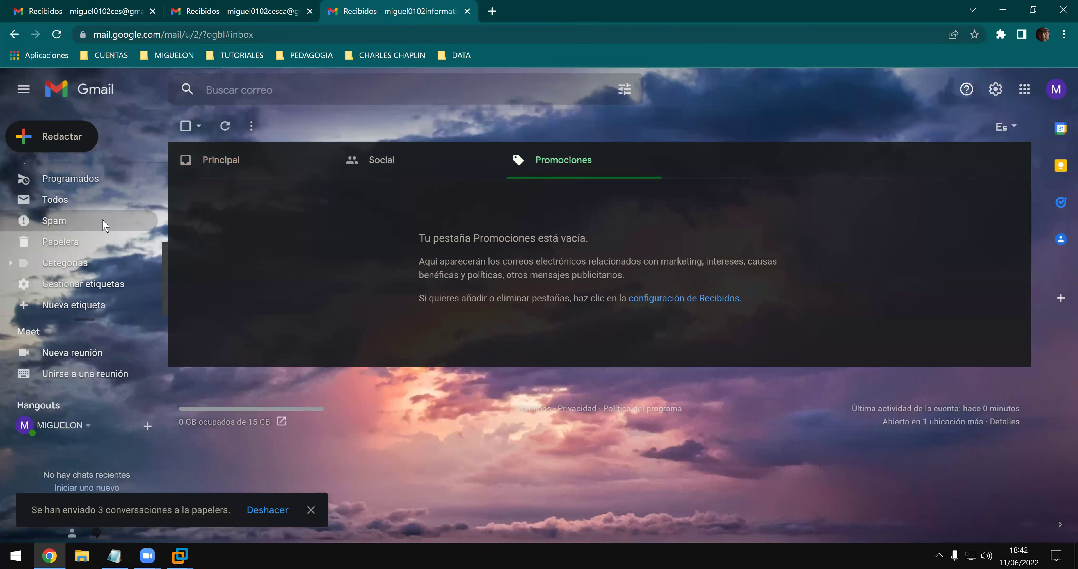
{"action": "left_click", "coordinate": [98, 223]}
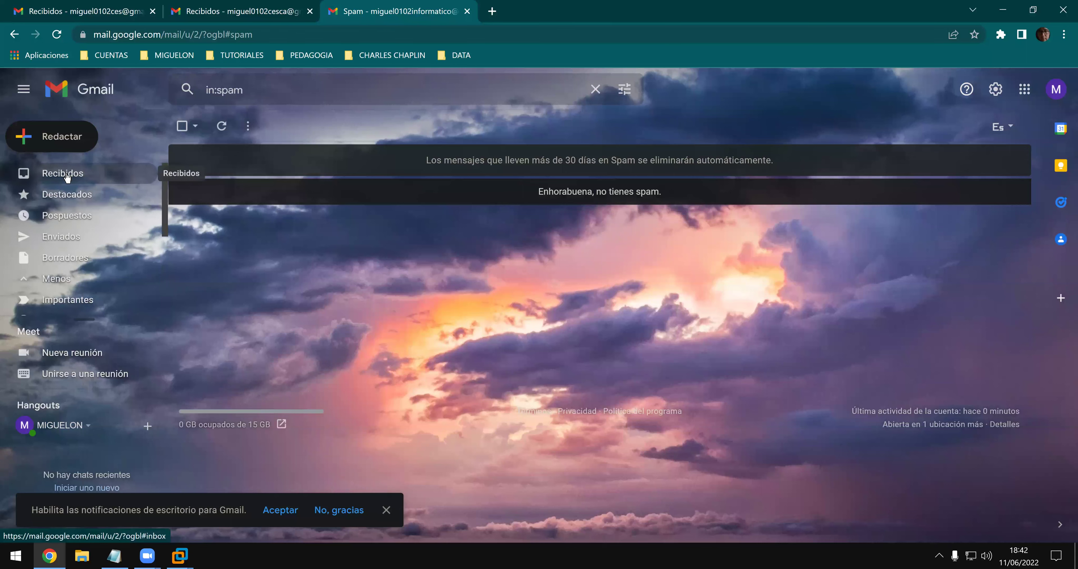
{"action": "left_click", "coordinate": [67, 174]}
{"action": "key", "text": "ctrl+1"}
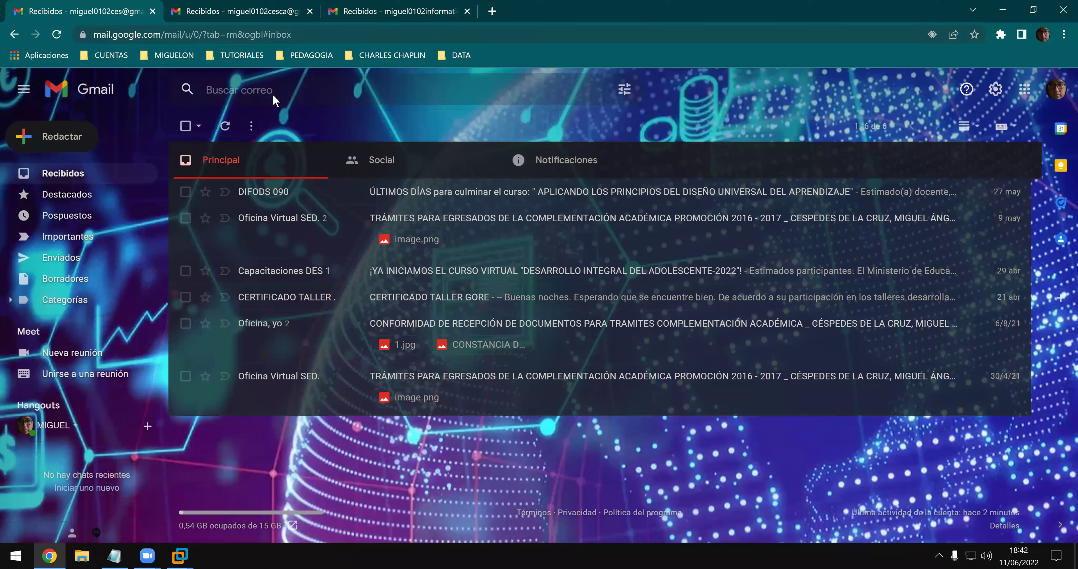
{"action": "key", "text": "ctrl+2"}
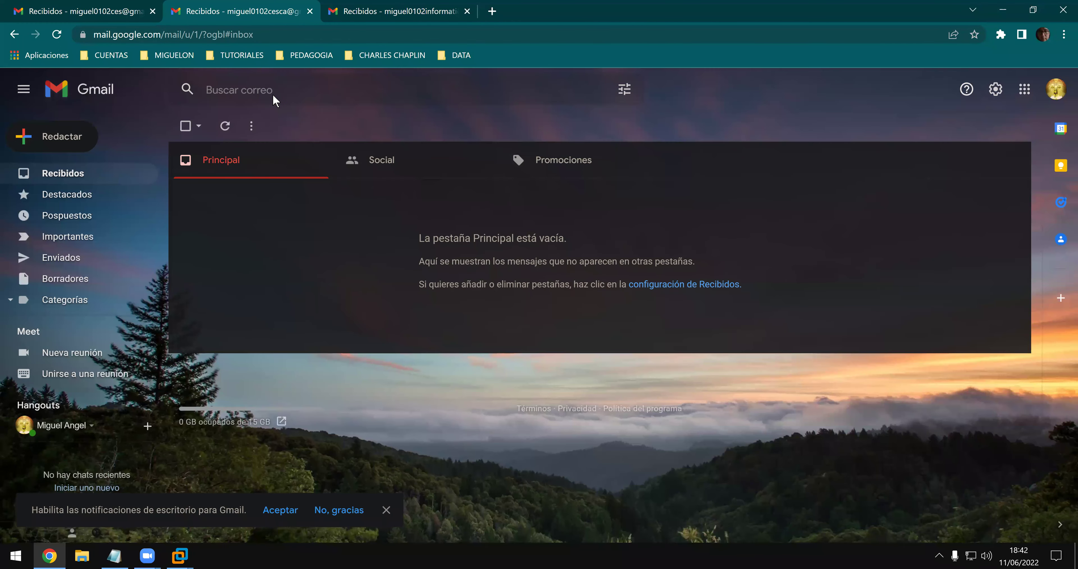
{"action": "key", "text": "ctrl+3"}
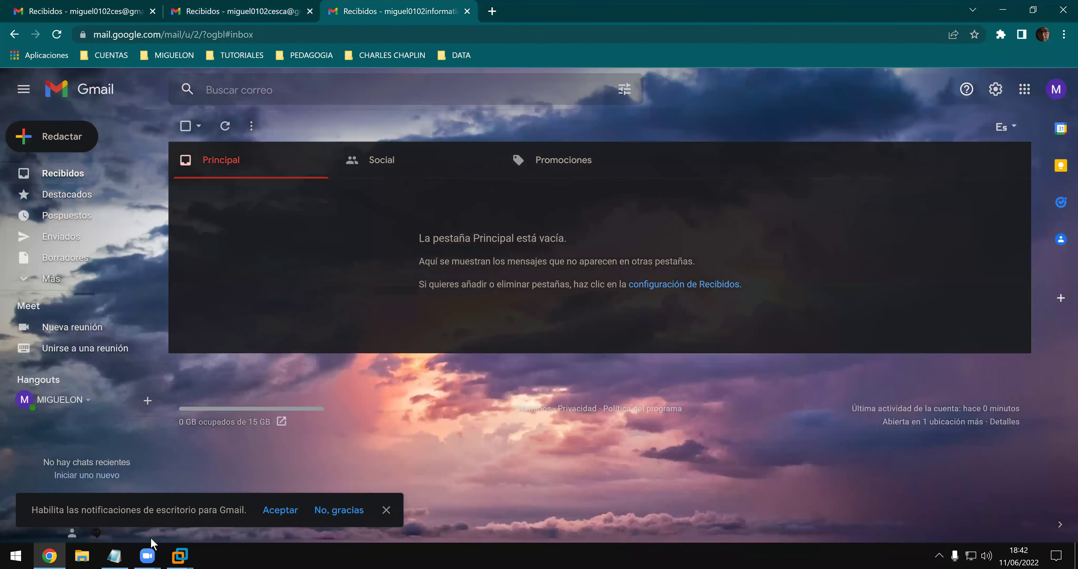
Complete the alternate Gmail address in Verifica tu correo electrónico and send the code.
{"action": "left_click", "coordinate": [222, 482]}
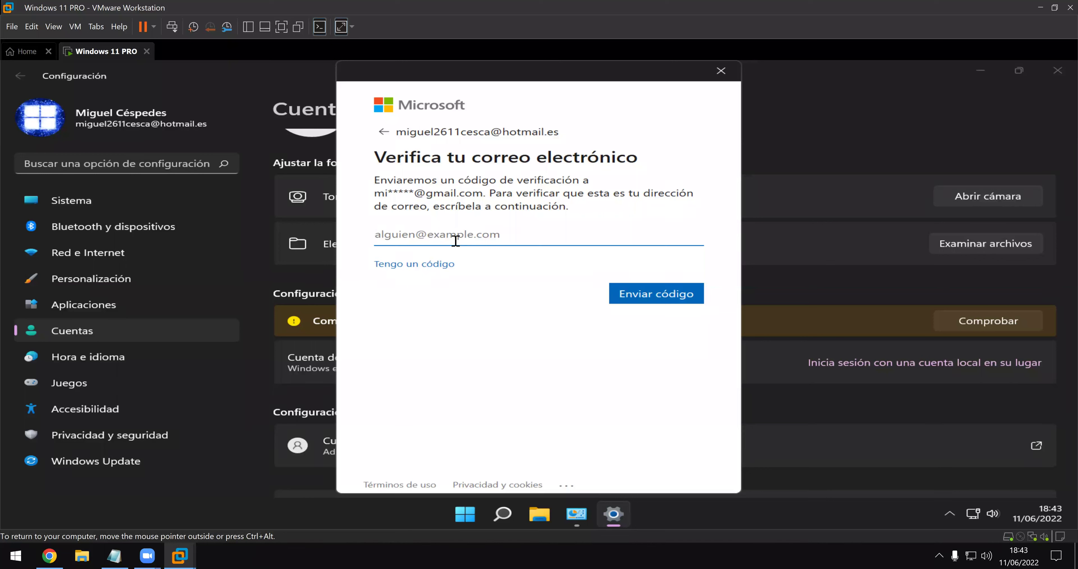
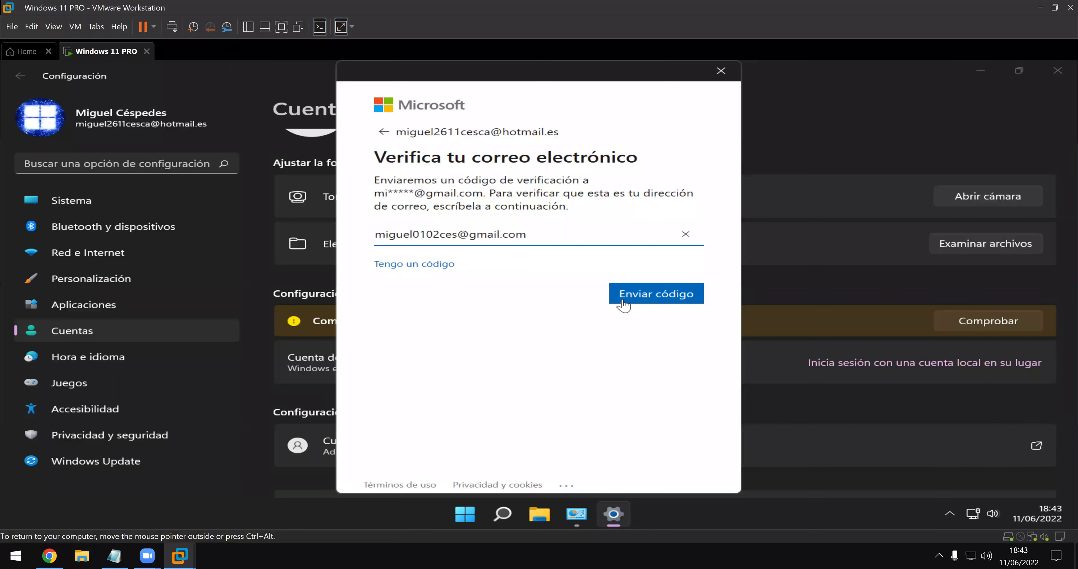
{"action": "left_click", "coordinate": [633, 297]}
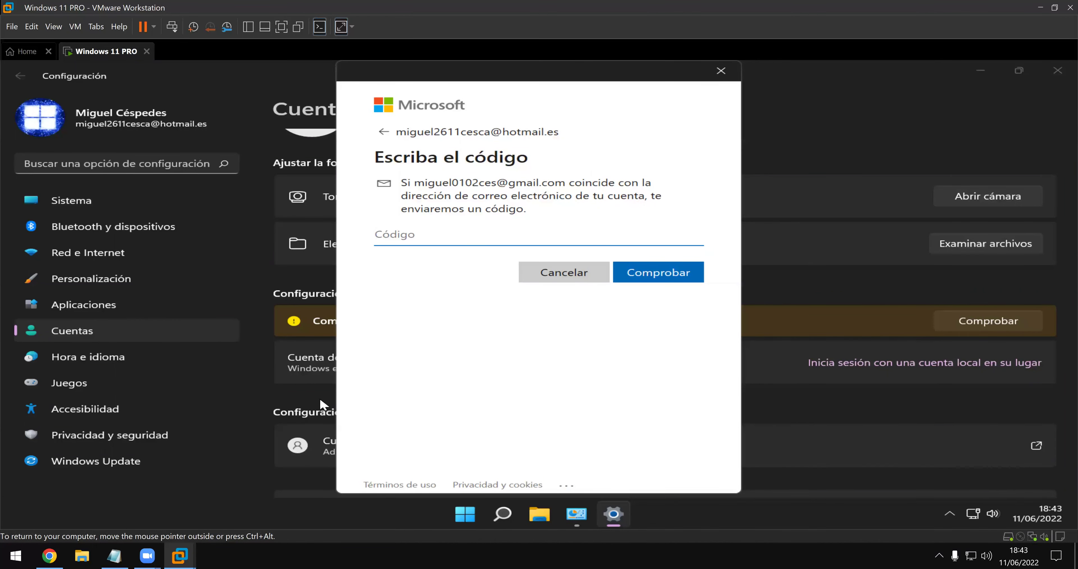
Release input from the VM with Ctrl+Alt and close the Escriba el código dialog.
{"action": "key", "text": "ctrl+alt"}
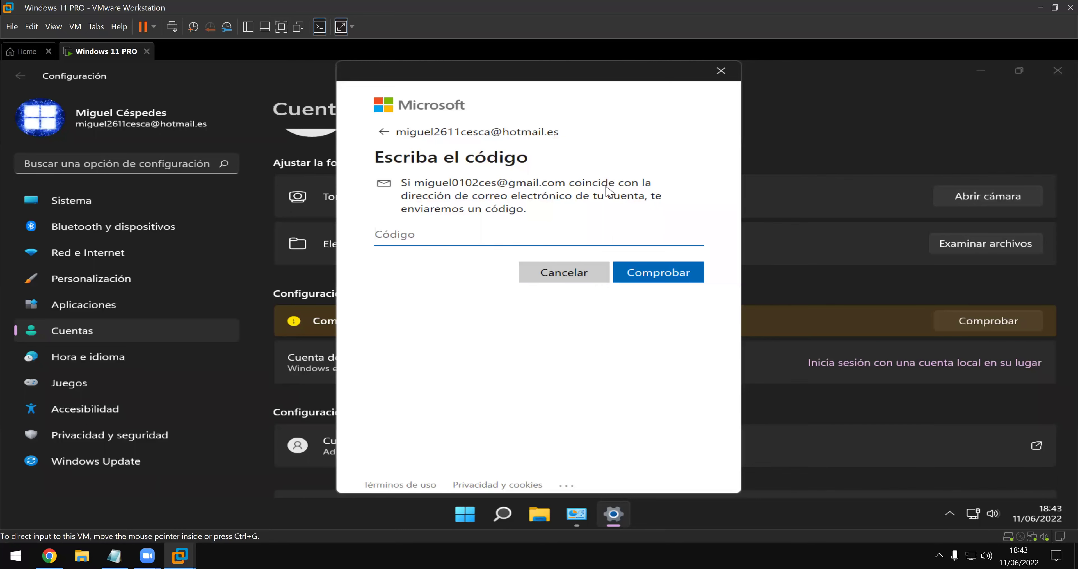
{"action": "left_click", "coordinate": [573, 275]}
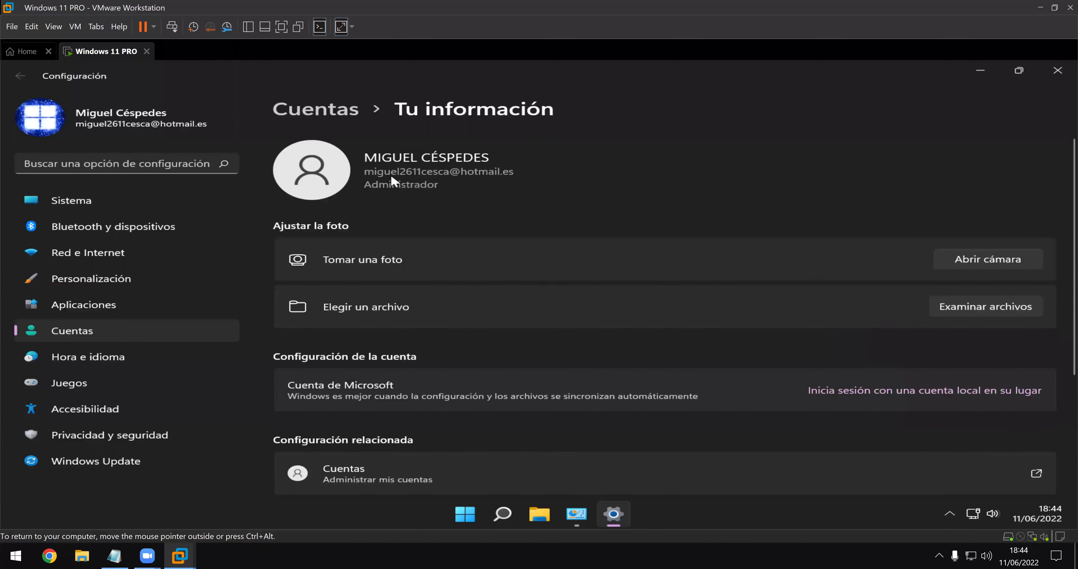
Choose 32-Funko-811 from the files as the Windows account picture.
{"action": "left_click", "coordinate": [972, 309]}
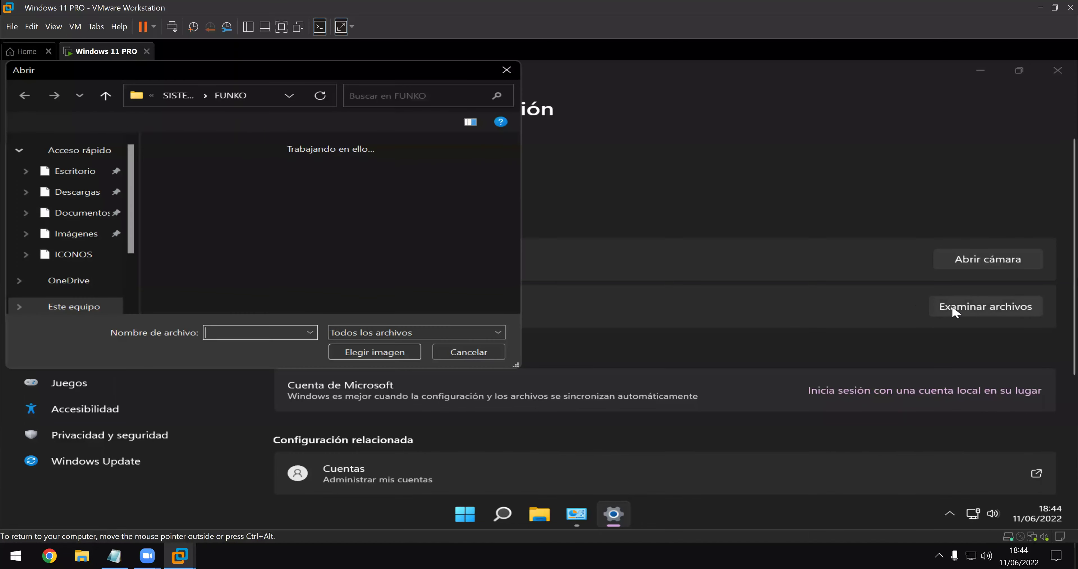
{"action": "left_click", "coordinate": [231, 177]}
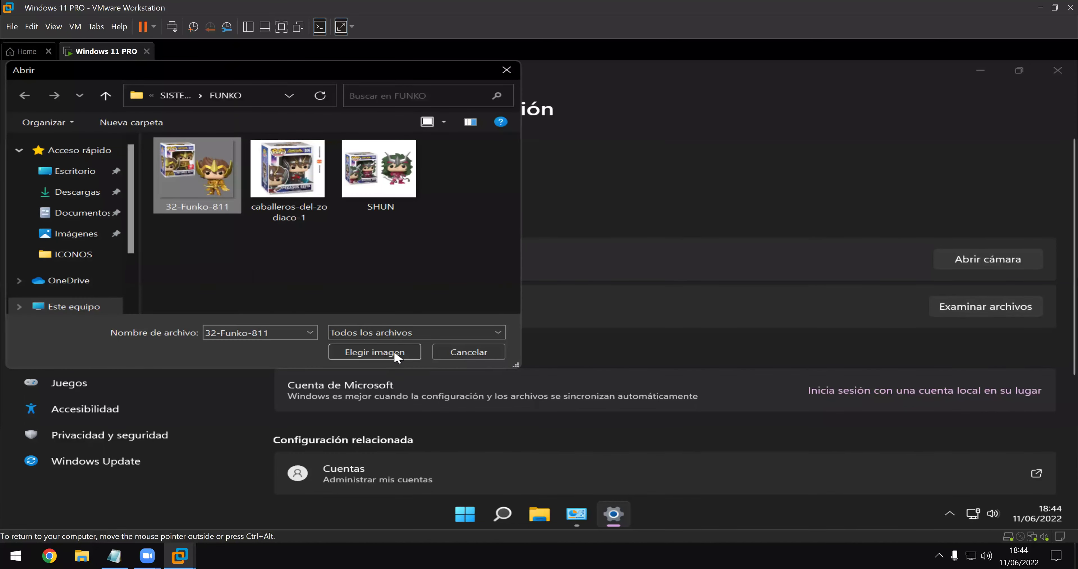
{"action": "left_click", "coordinate": [397, 353]}
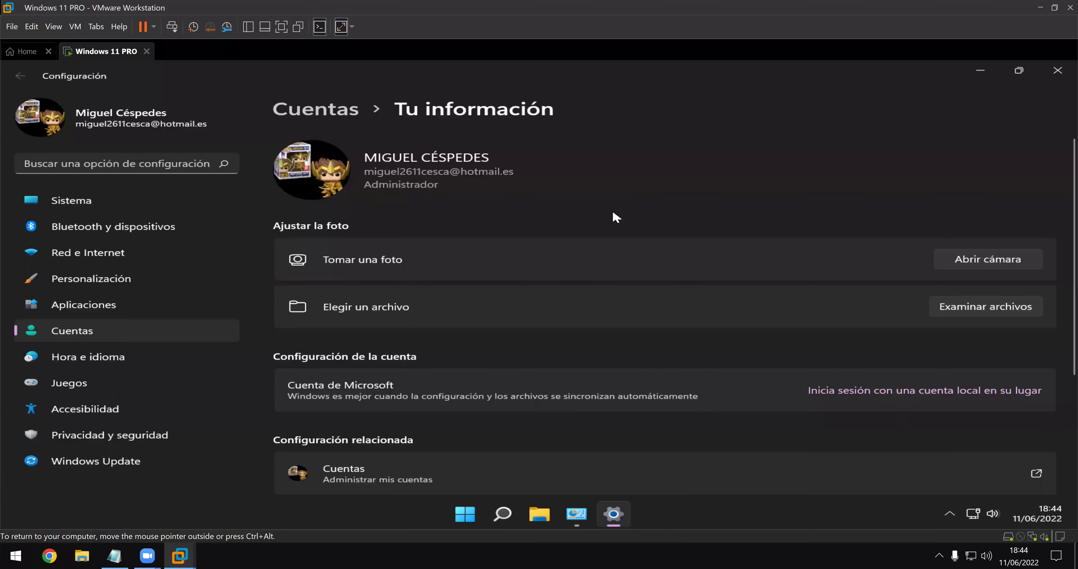
Try caballeros-del-zodiaco-1 as the account picture and dismiss the save error.
{"action": "left_click", "coordinate": [991, 307]}
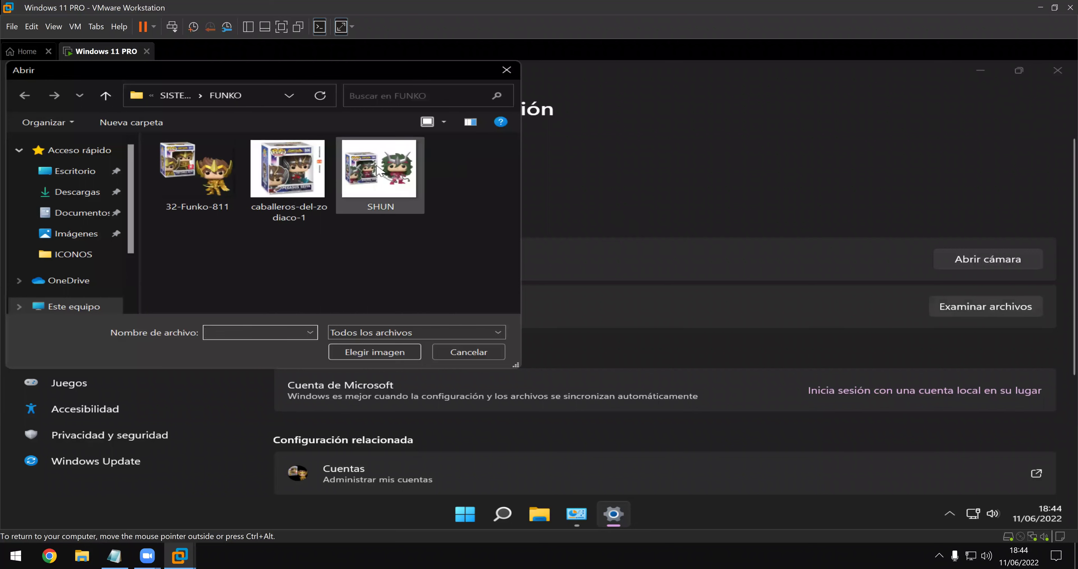
{"action": "left_click", "coordinate": [312, 168]}
{"action": "left_click", "coordinate": [367, 351]}
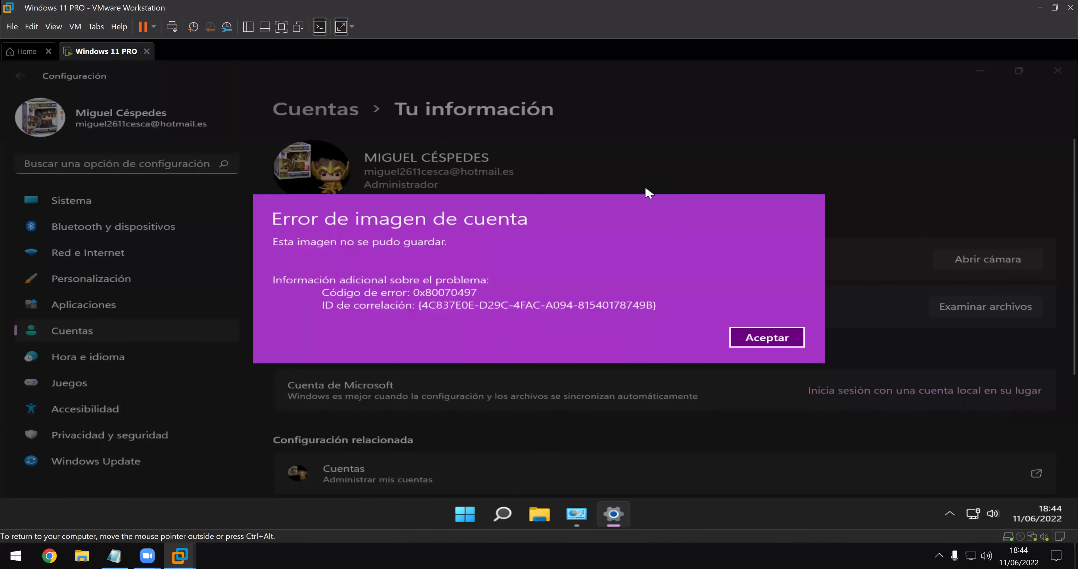
{"action": "left_click", "coordinate": [783, 338]}
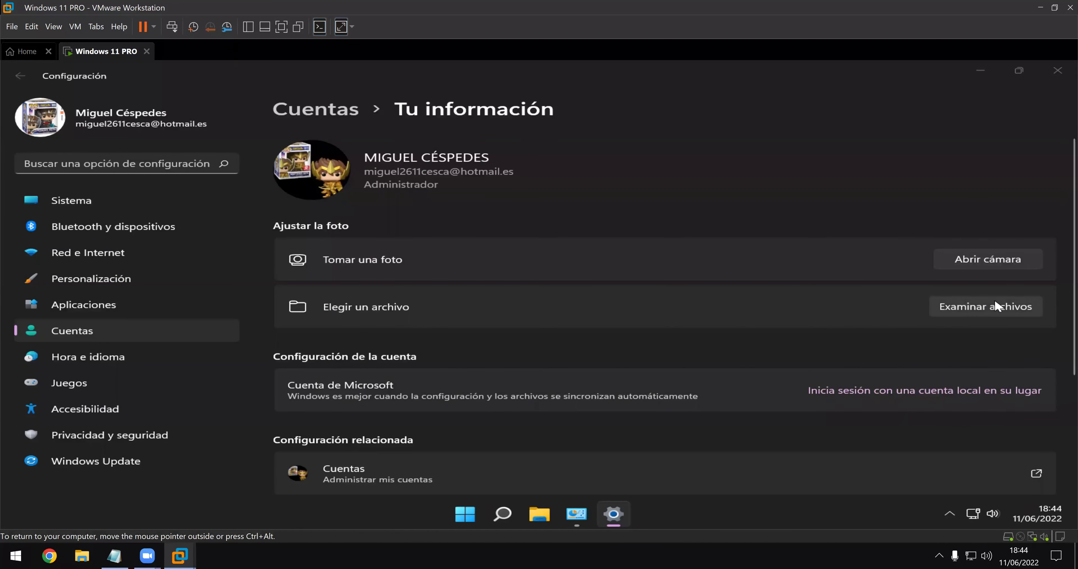
Set the SHUN image as account picture, then try caballeros-del-zodiaco-1 and dismiss the error.
{"action": "left_click", "coordinate": [983, 304]}
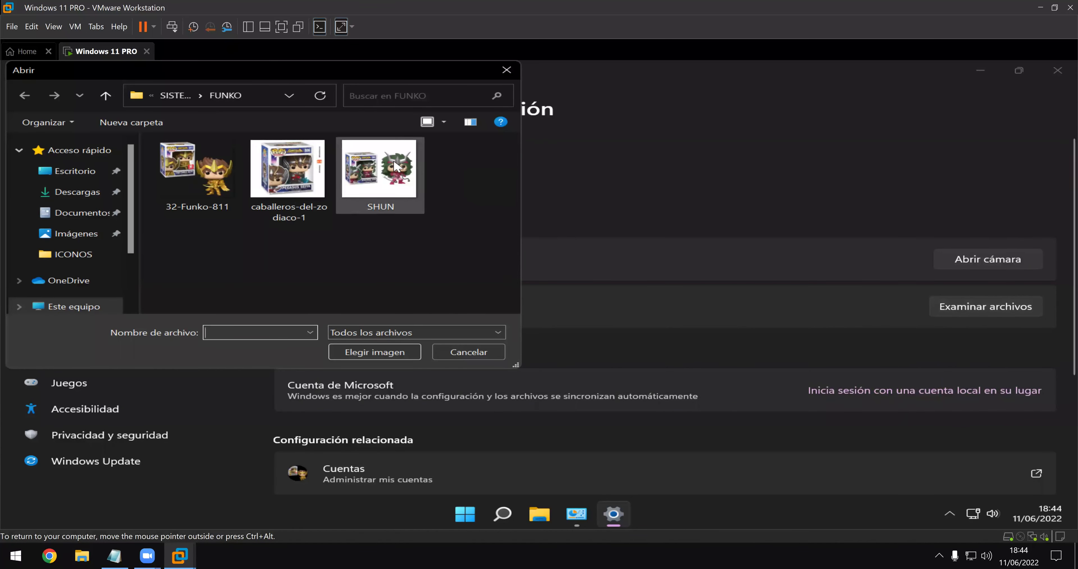
{"action": "double_click", "coordinate": [380, 172]}
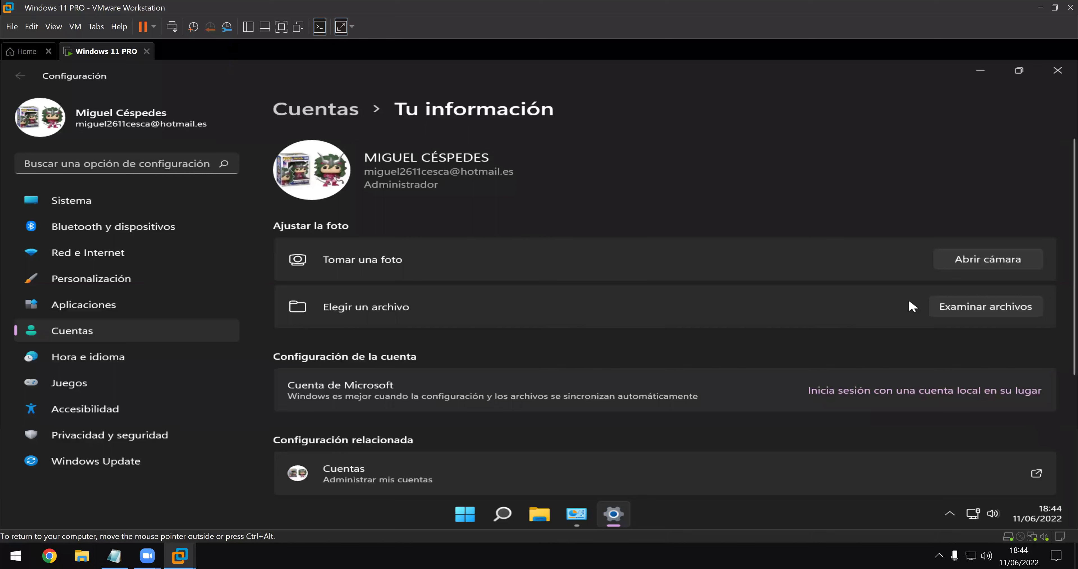
{"action": "left_click", "coordinate": [953, 310]}
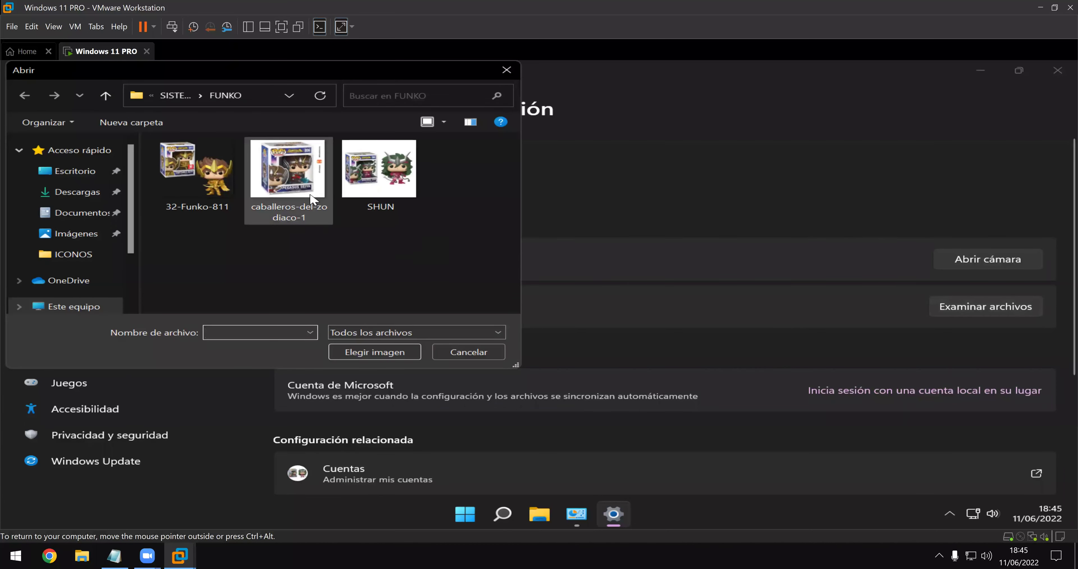
{"action": "double_click", "coordinate": [309, 194]}
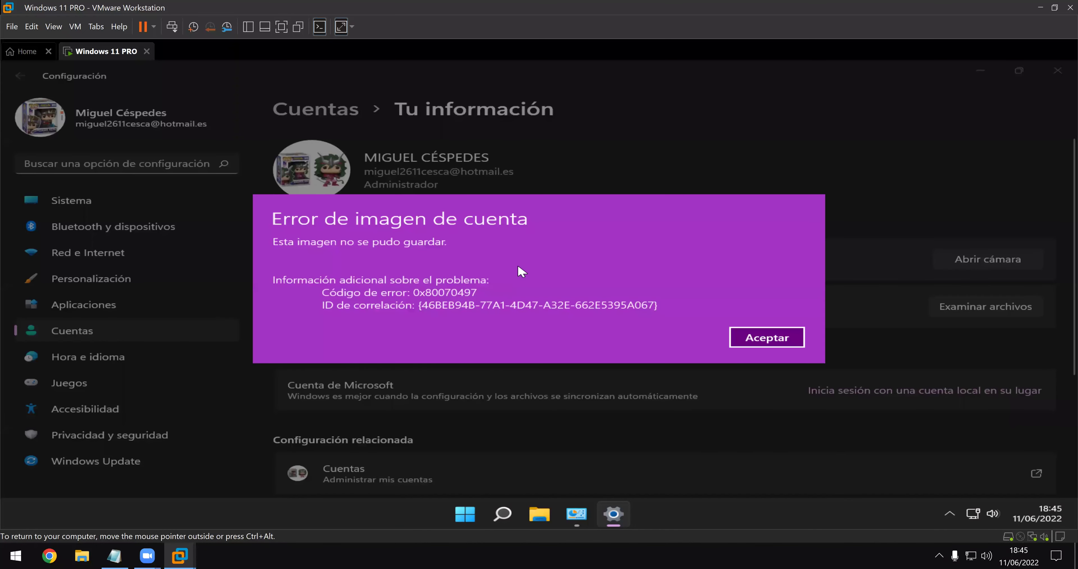
{"action": "left_click", "coordinate": [781, 344]}
Retry caballeros-del-zodiaco-1, dismiss the 0x80070497 error and reopen the FUNKO picture chooser.
{"action": "left_click", "coordinate": [956, 309]}
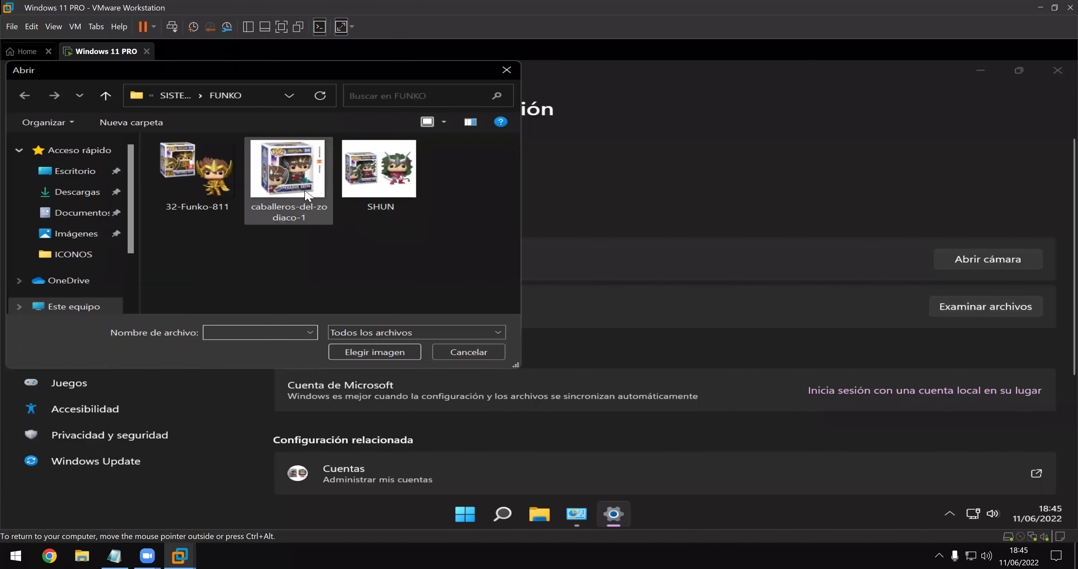
{"action": "double_click", "coordinate": [289, 180]}
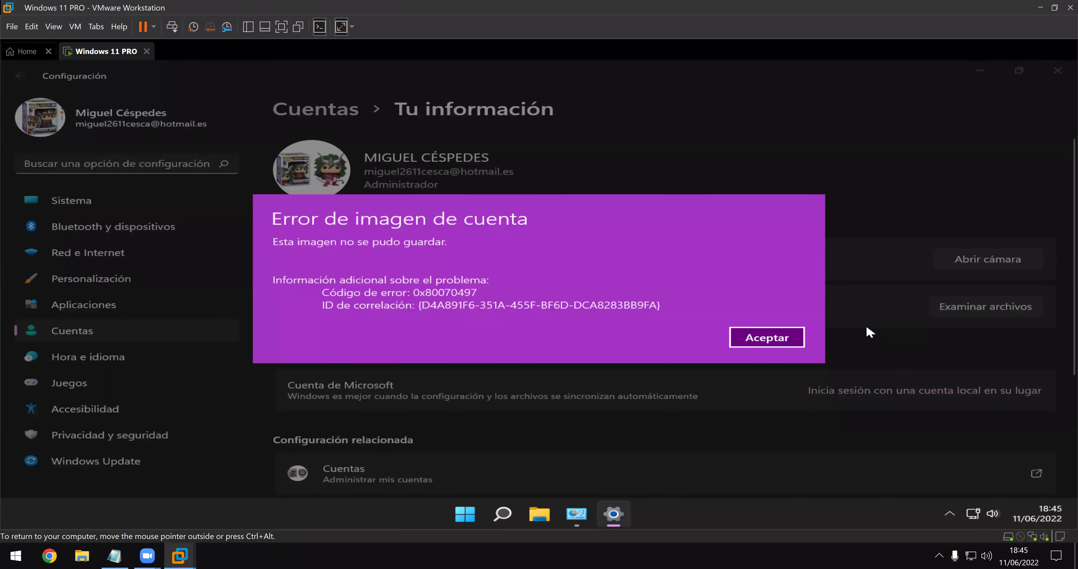
{"action": "left_click", "coordinate": [795, 340]}
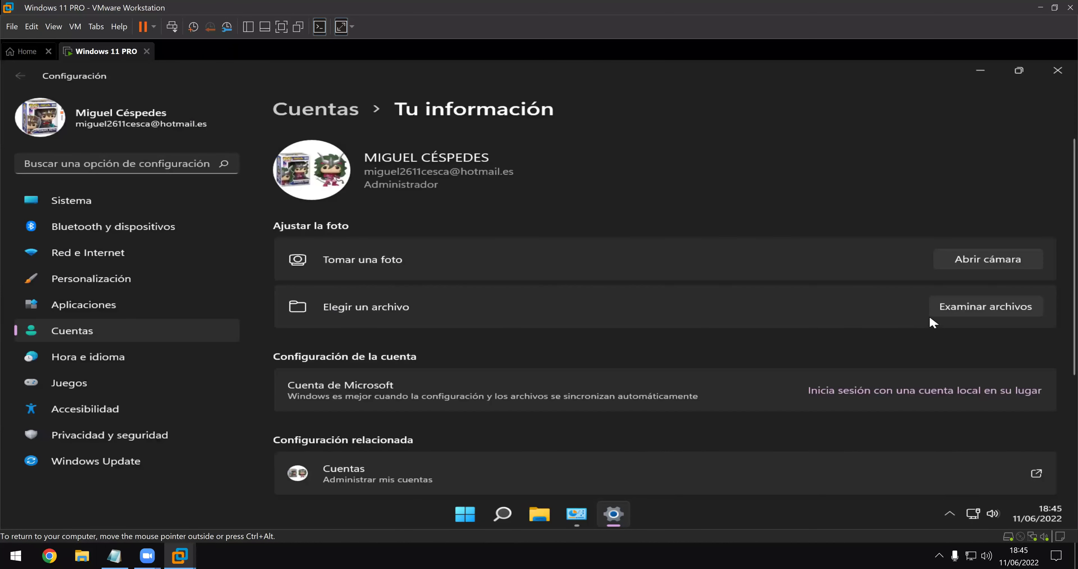
{"action": "left_click", "coordinate": [943, 313]}
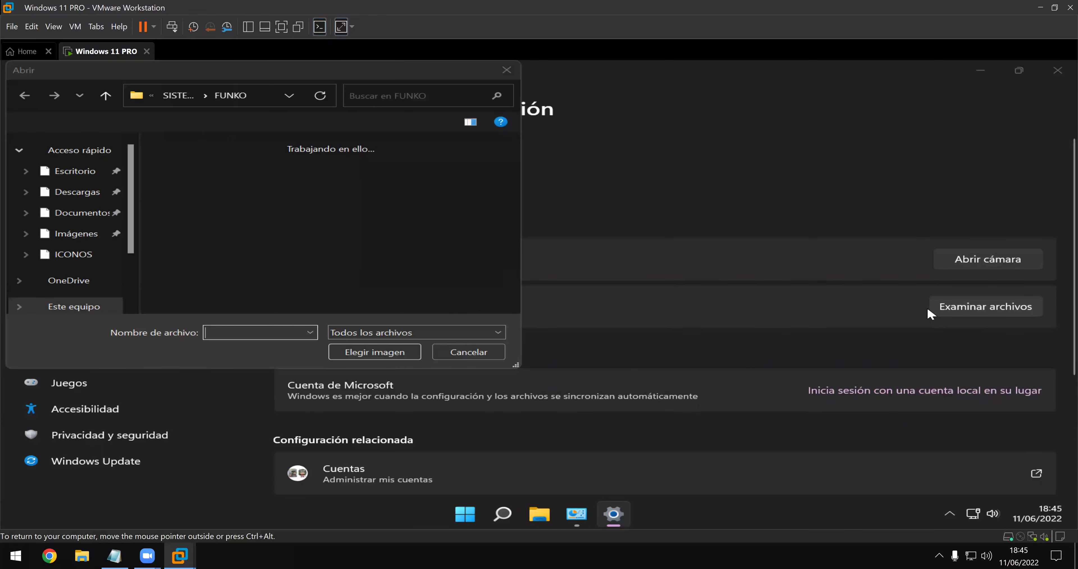
View and close the file properties of caballeros-del-zodiaco-1.
{"action": "left_click", "coordinate": [279, 215]}
{"action": "right_click", "coordinate": [306, 159]}
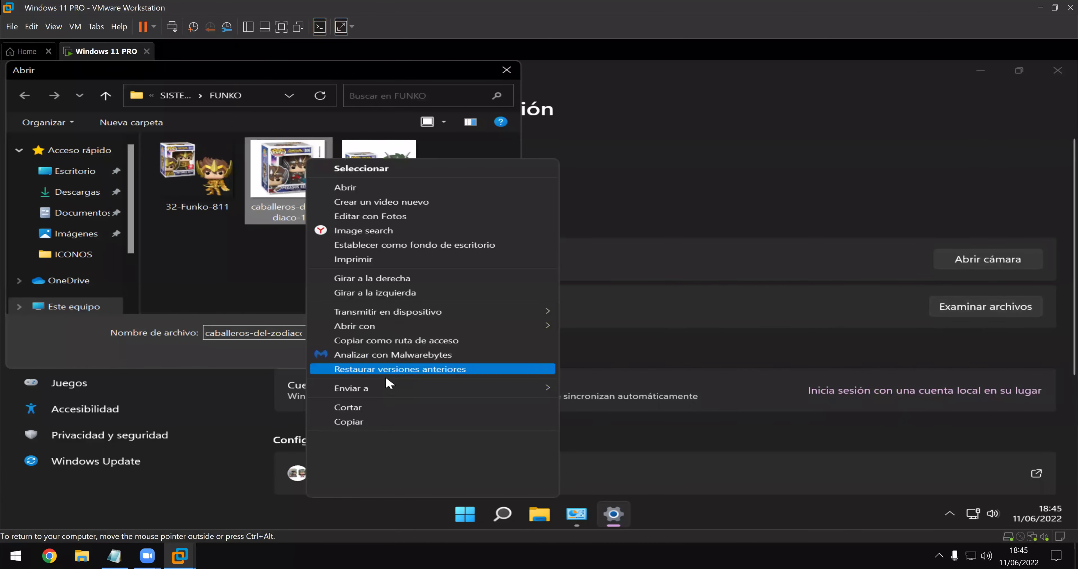
{"action": "left_click", "coordinate": [362, 488]}
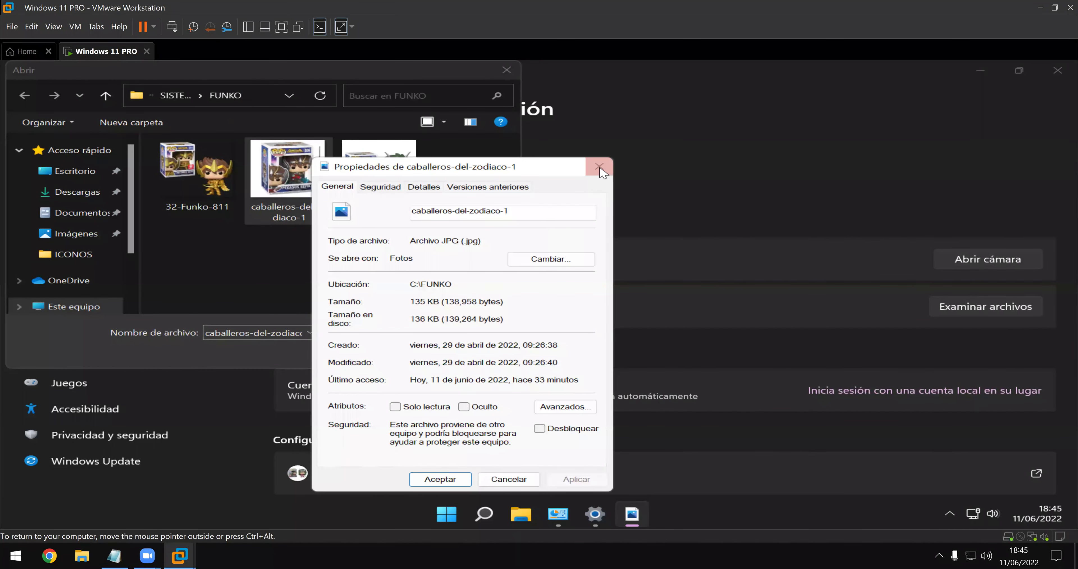
{"action": "left_click", "coordinate": [599, 166]}
Check SHUN's properties, then retry 32-Funko-811 as account picture and dismiss the error.
{"action": "left_click", "coordinate": [384, 181]}
{"action": "right_click", "coordinate": [384, 181]}
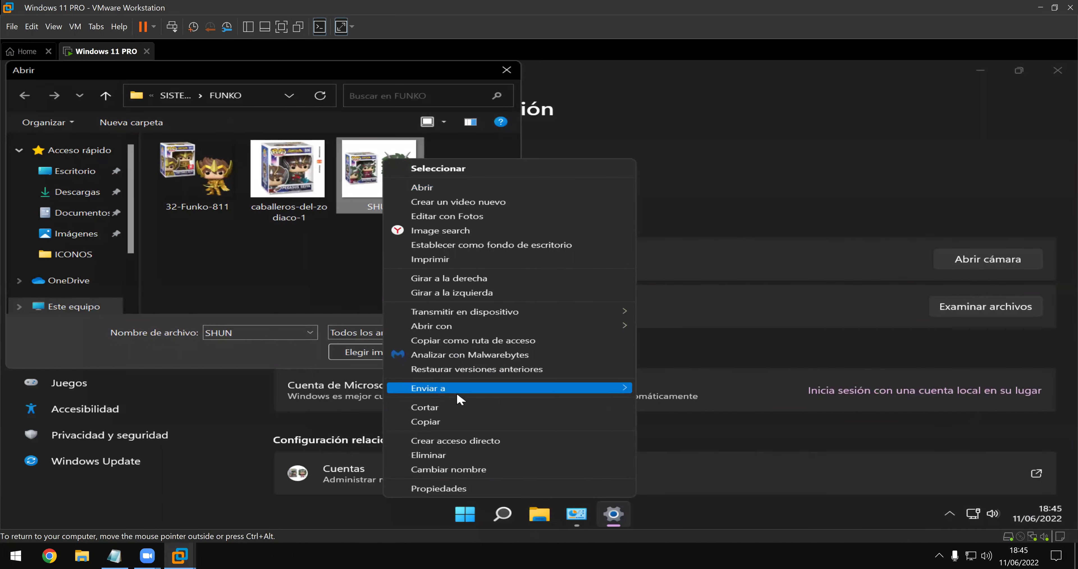
{"action": "left_click", "coordinate": [457, 488]}
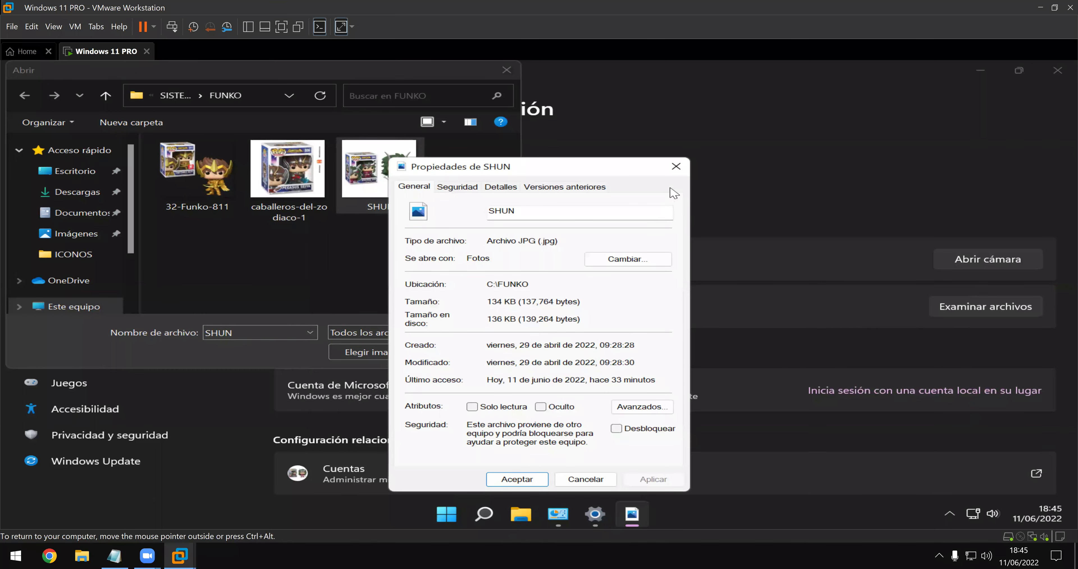
{"action": "left_click", "coordinate": [676, 167]}
{"action": "double_click", "coordinate": [195, 173]}
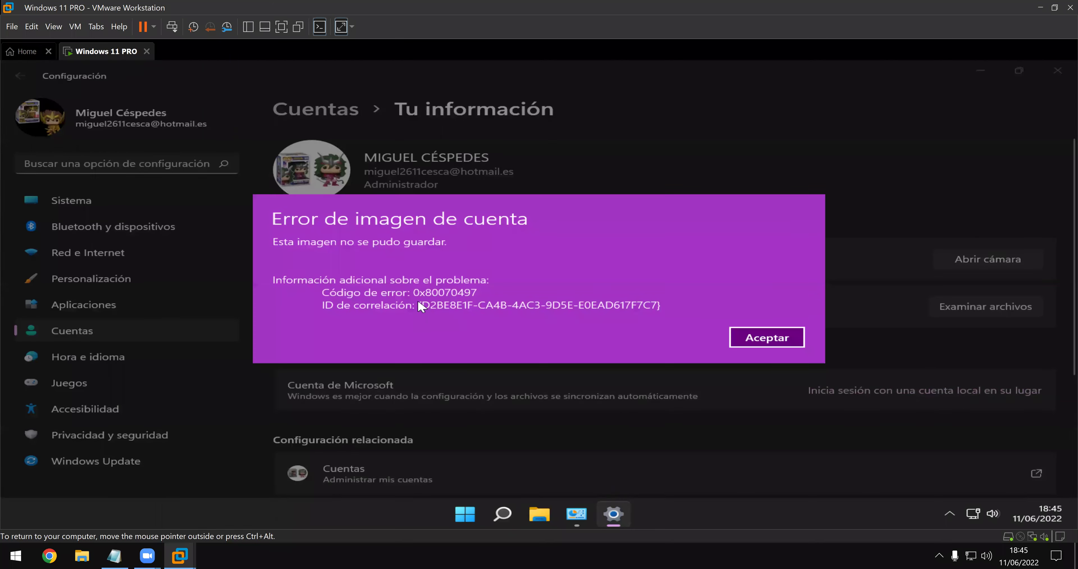
{"action": "left_click", "coordinate": [744, 332]}
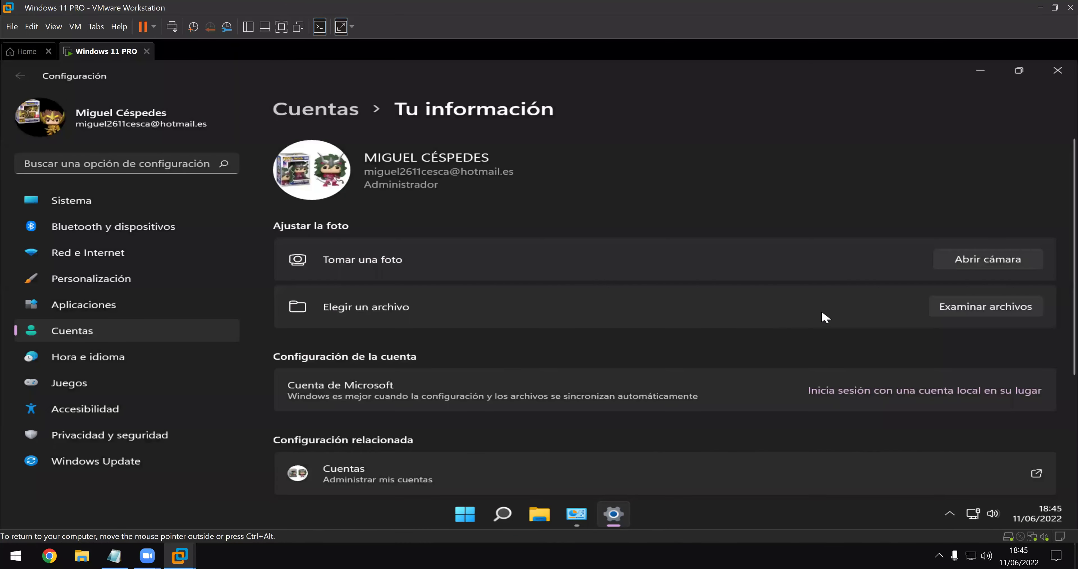
Retry the first Funko image as account picture and dismiss the save error.
{"action": "left_click", "coordinate": [966, 314]}
{"action": "left_click", "coordinate": [200, 176]}
{"action": "left_click", "coordinate": [375, 351]}
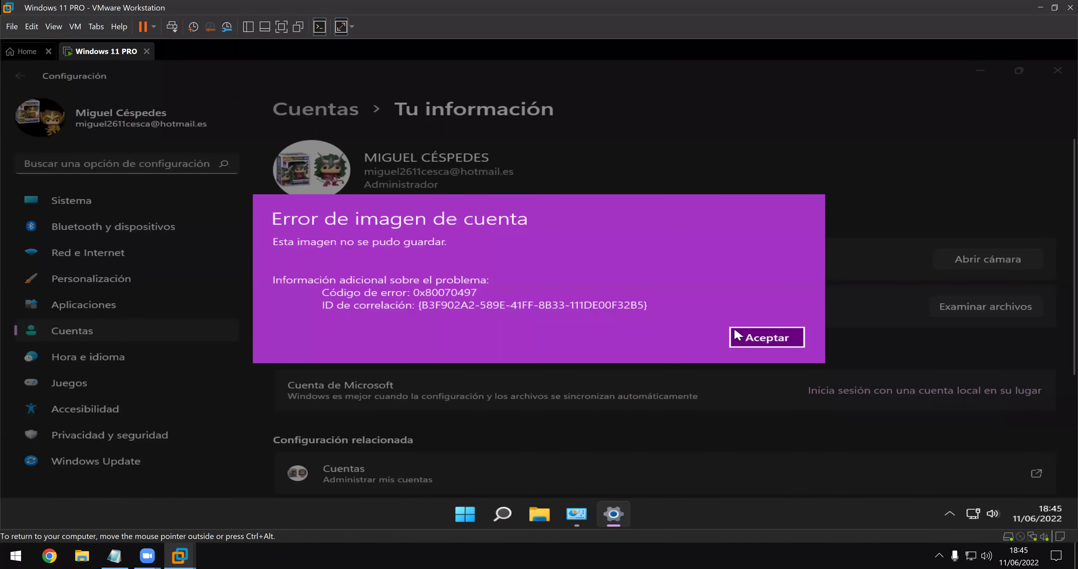
{"action": "left_click", "coordinate": [738, 335]}
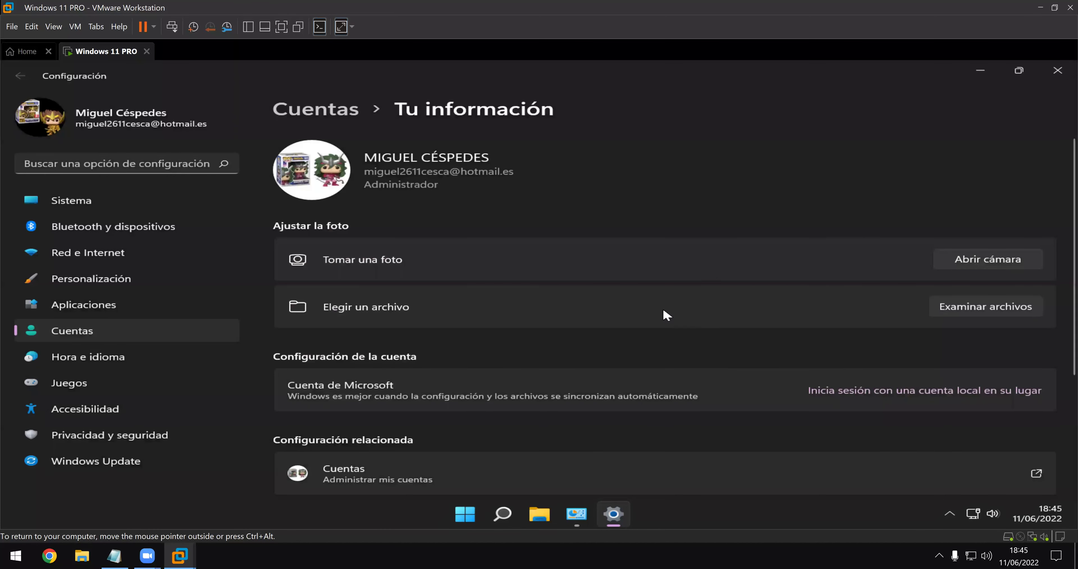
Close Settings, open Cambiar el nombre de cuenta, and close the duplicate user accounts window.
{"action": "left_click", "coordinate": [1058, 70]}
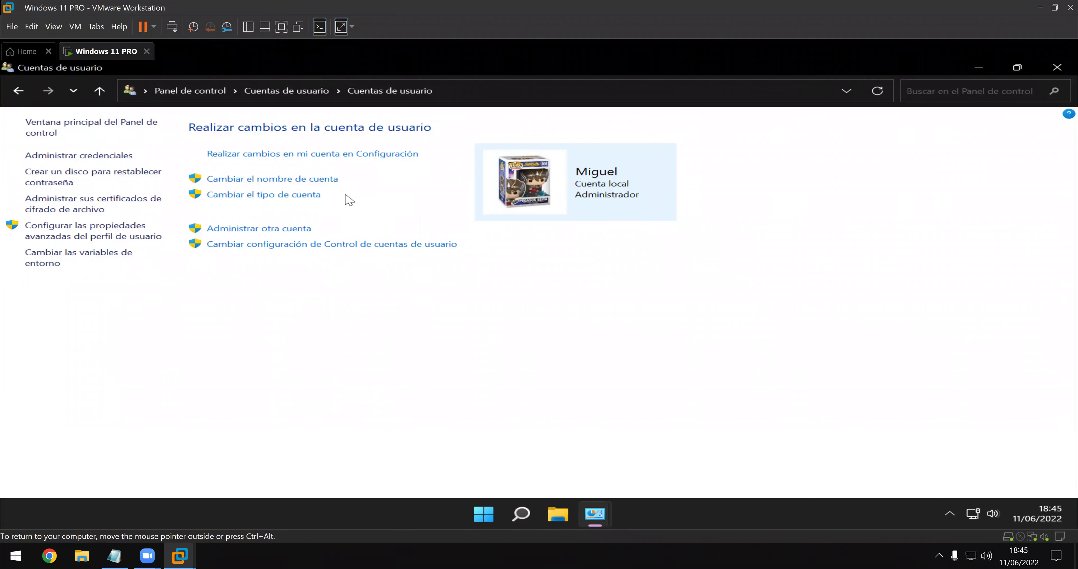
{"action": "left_click", "coordinate": [322, 181]}
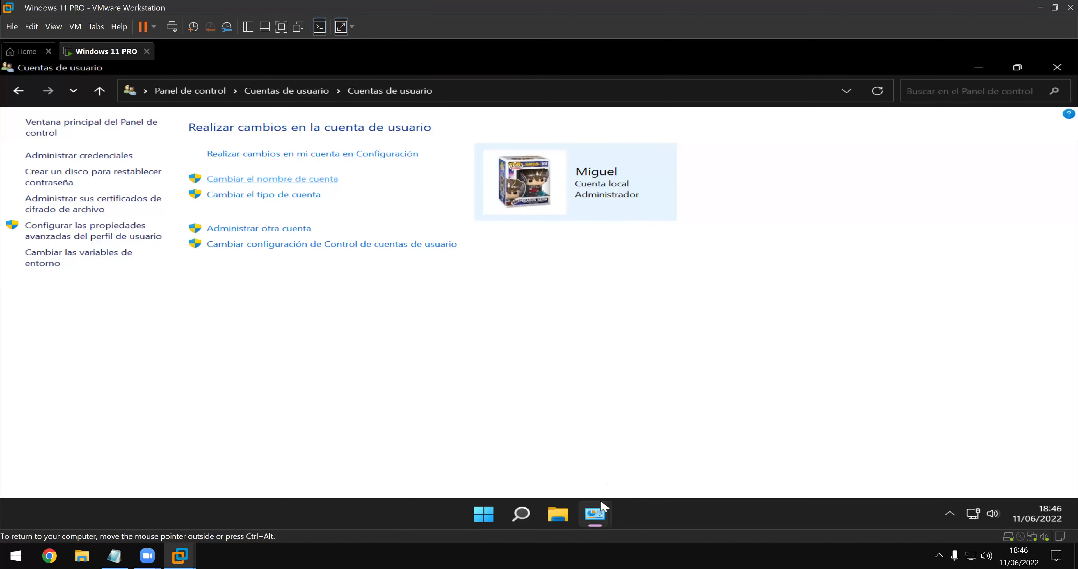
{"action": "mouse_move", "coordinate": [604, 511]}
{"action": "mouse_move", "coordinate": [651, 456]}
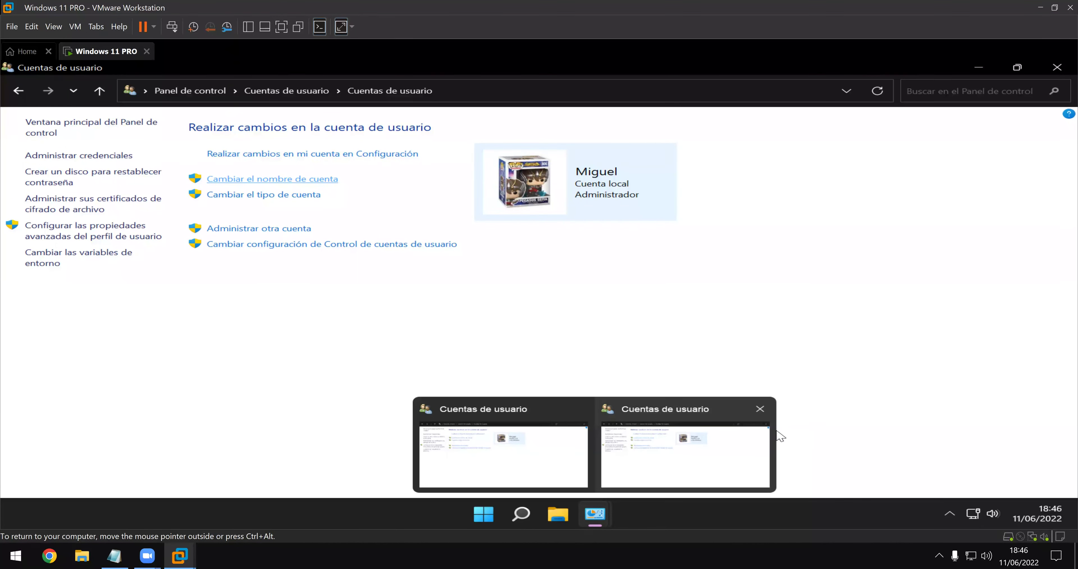
{"action": "left_click", "coordinate": [763, 412]}
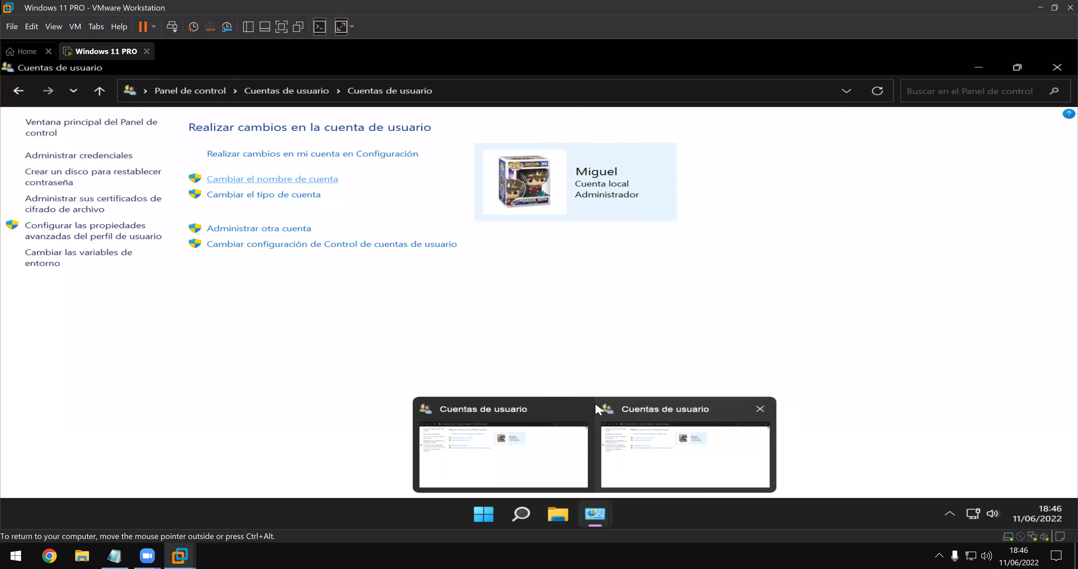
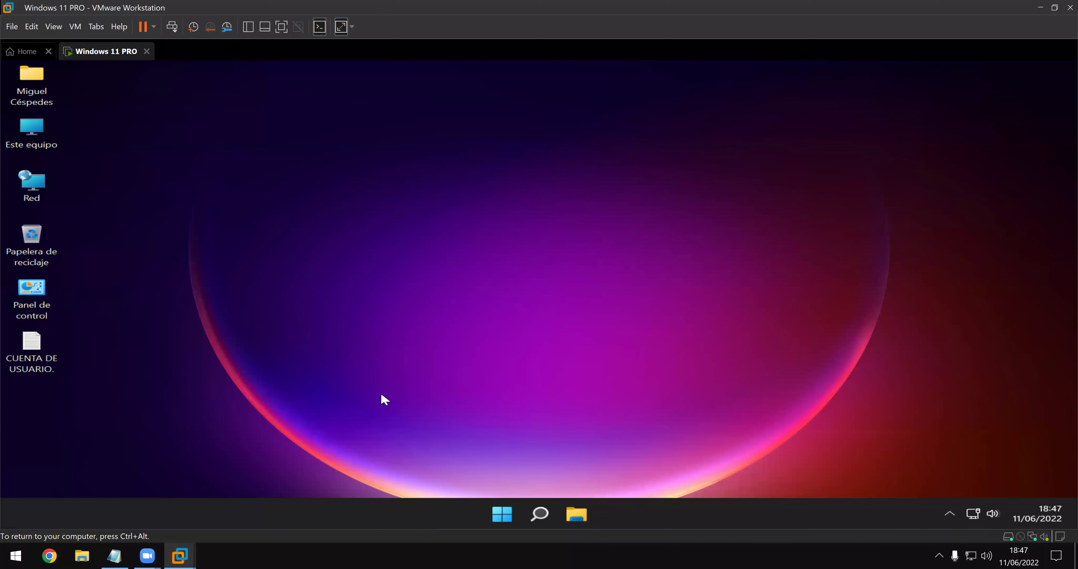
Launch Control Panel via 'control', go to Administrar otra cuenta and select the ANGEL account.
{"action": "key", "text": "super+r"}
{"action": "type", "text": "c"}
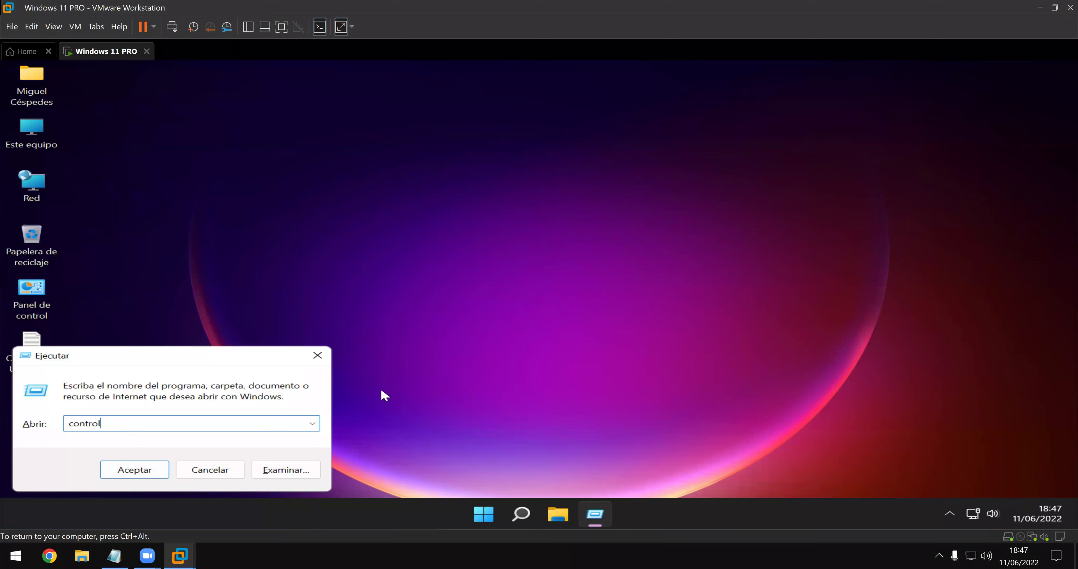
{"action": "key", "text": "Return"}
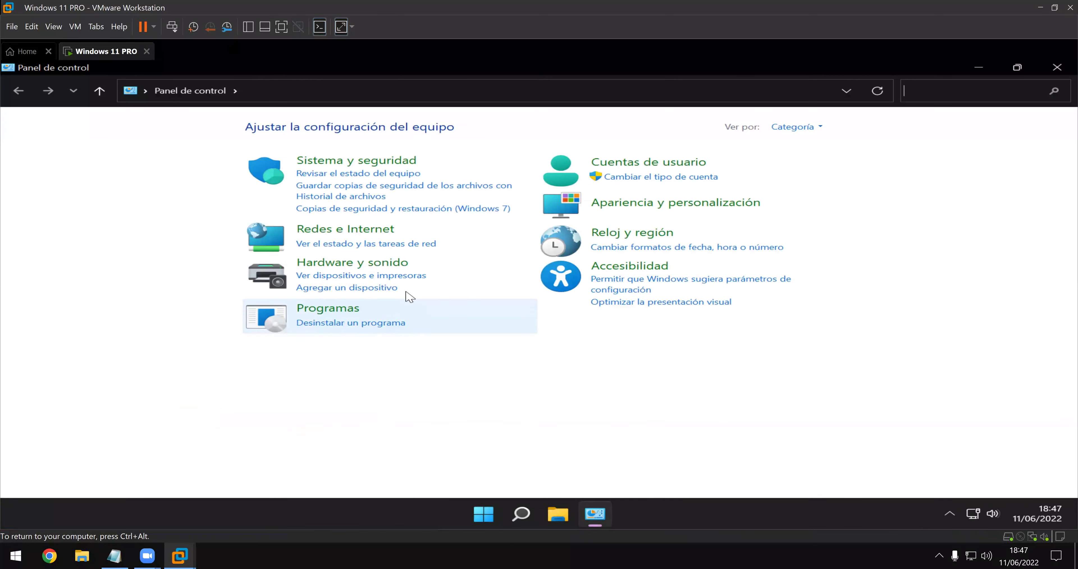
{"action": "left_click", "coordinate": [649, 167]}
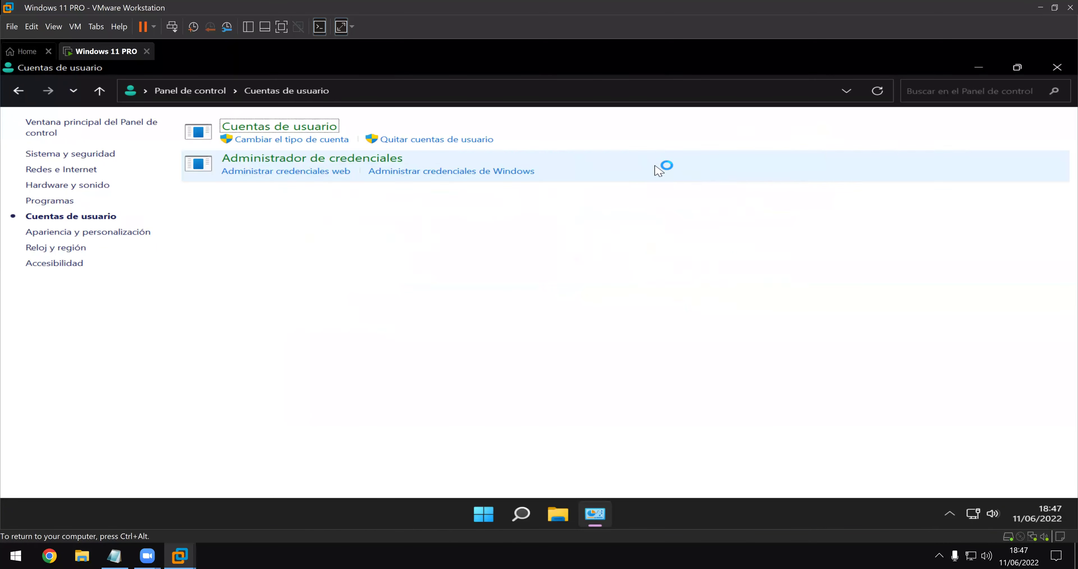
{"action": "left_click", "coordinate": [283, 130]}
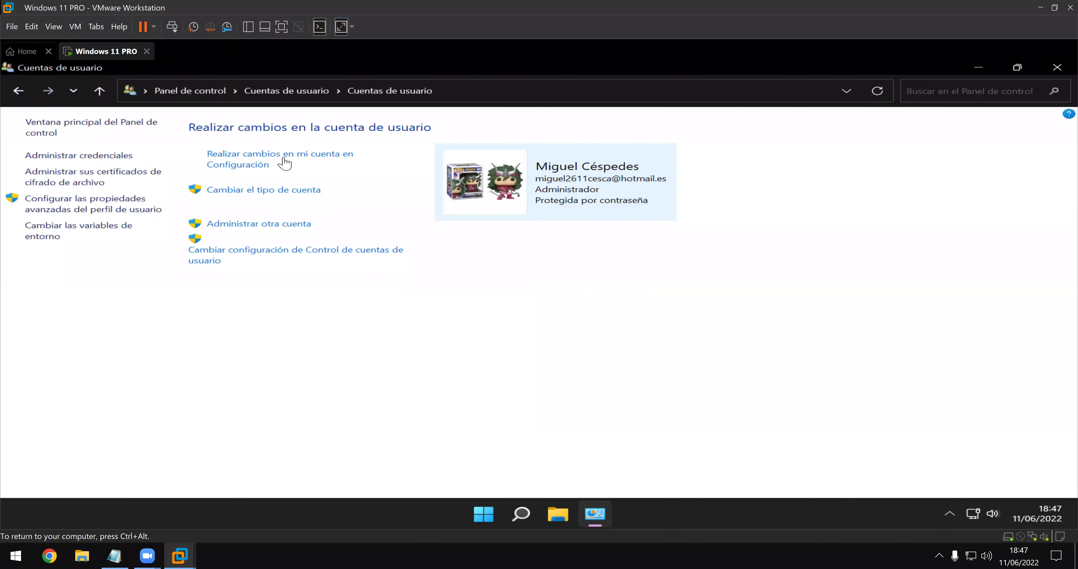
{"action": "left_click", "coordinate": [279, 225]}
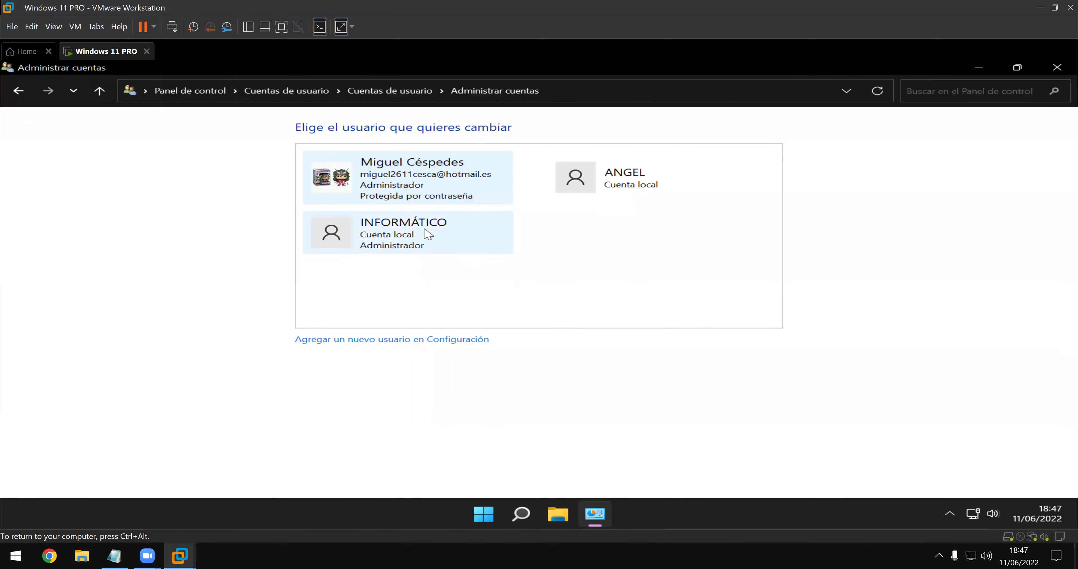
{"action": "left_click", "coordinate": [618, 180]}
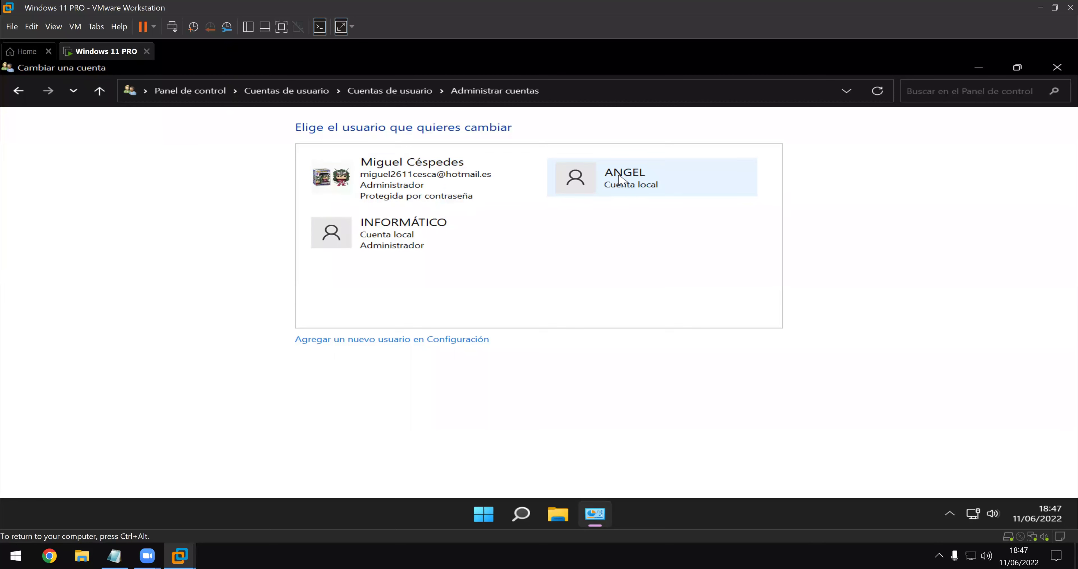
Delete the ANGEL account together with its files.
{"action": "left_click", "coordinate": [366, 200]}
{"action": "left_click", "coordinate": [545, 219]}
{"action": "left_click", "coordinate": [637, 184]}
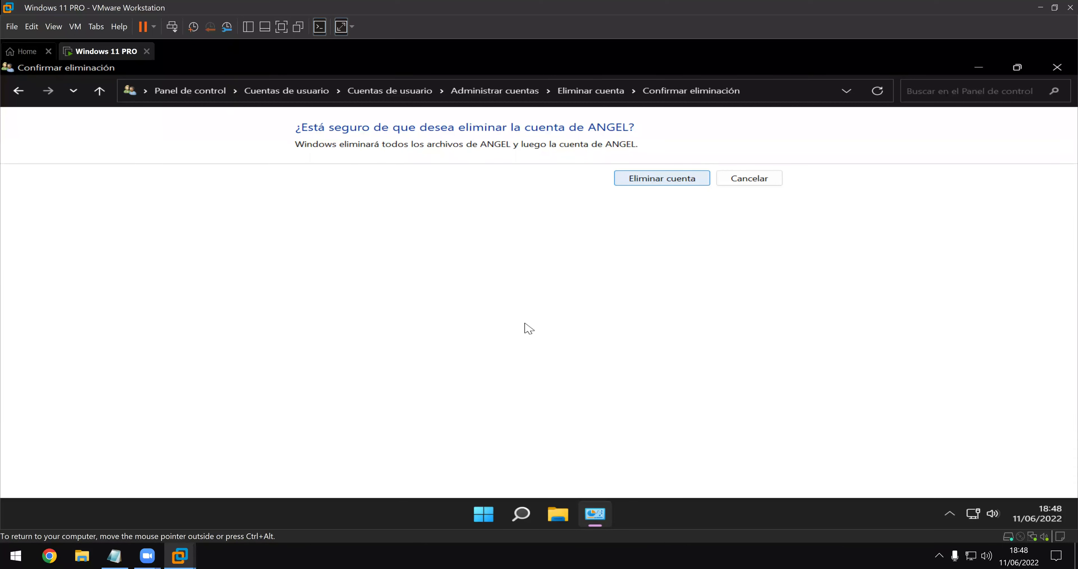
Delete the INFORMÁTICO account and its files, leaving only the administrator.
{"action": "right_click", "coordinate": [494, 511]}
{"action": "left_click", "coordinate": [670, 372]}
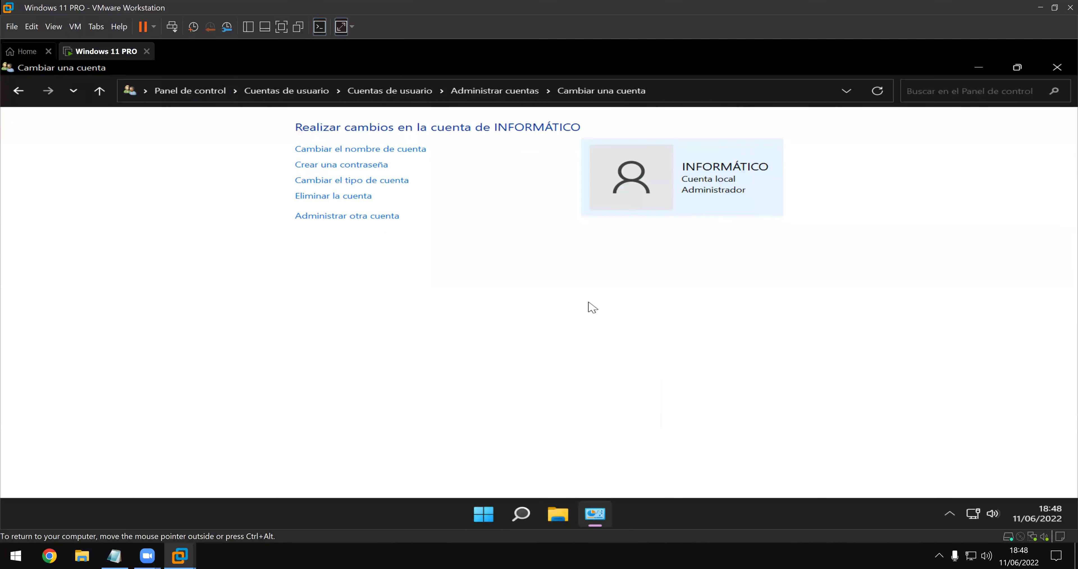
{"action": "left_click", "coordinate": [362, 203]}
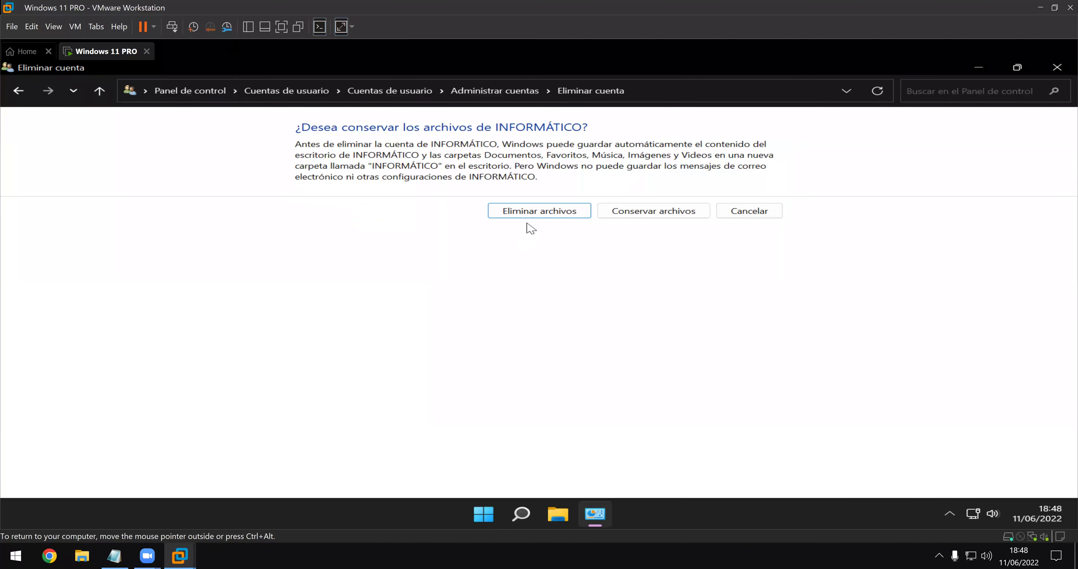
{"action": "left_click", "coordinate": [534, 216]}
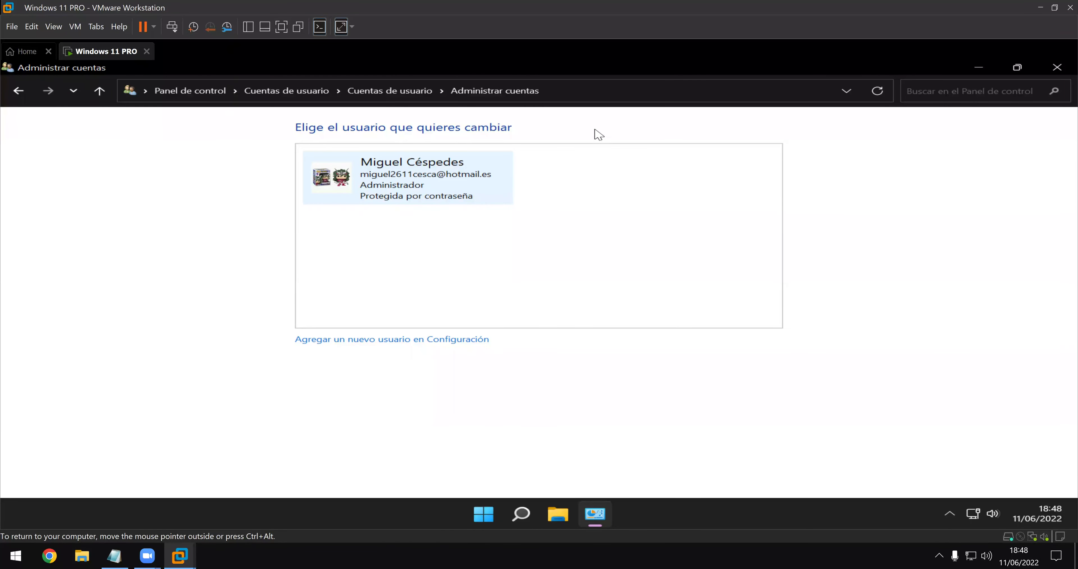
Set caballeros-del-zodiaco-1 as the account picture in Tu información and dismiss the 0x80070497 error.
{"action": "left_click", "coordinate": [416, 101]}
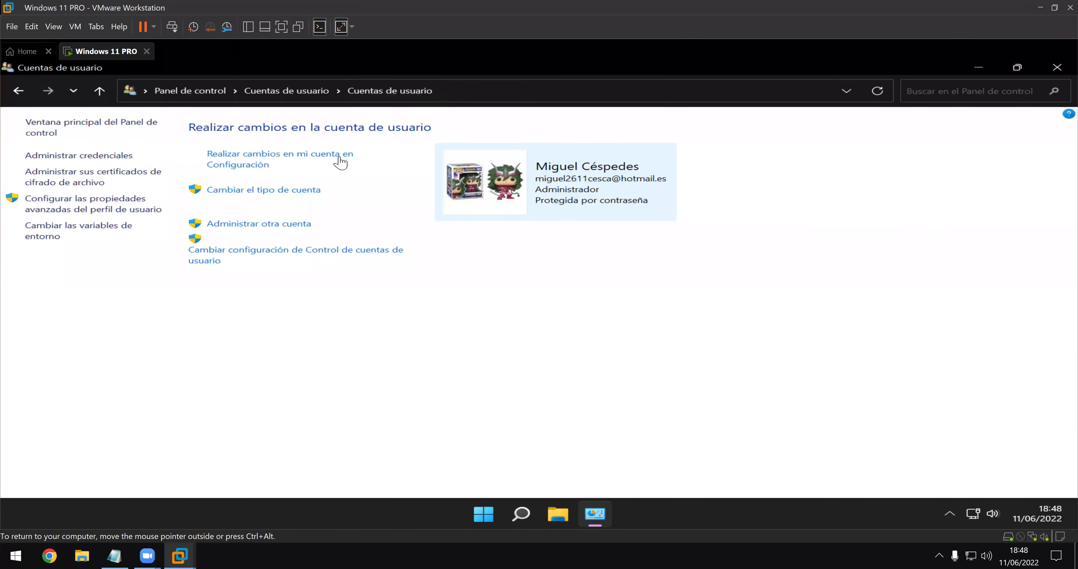
{"action": "left_click", "coordinate": [331, 160]}
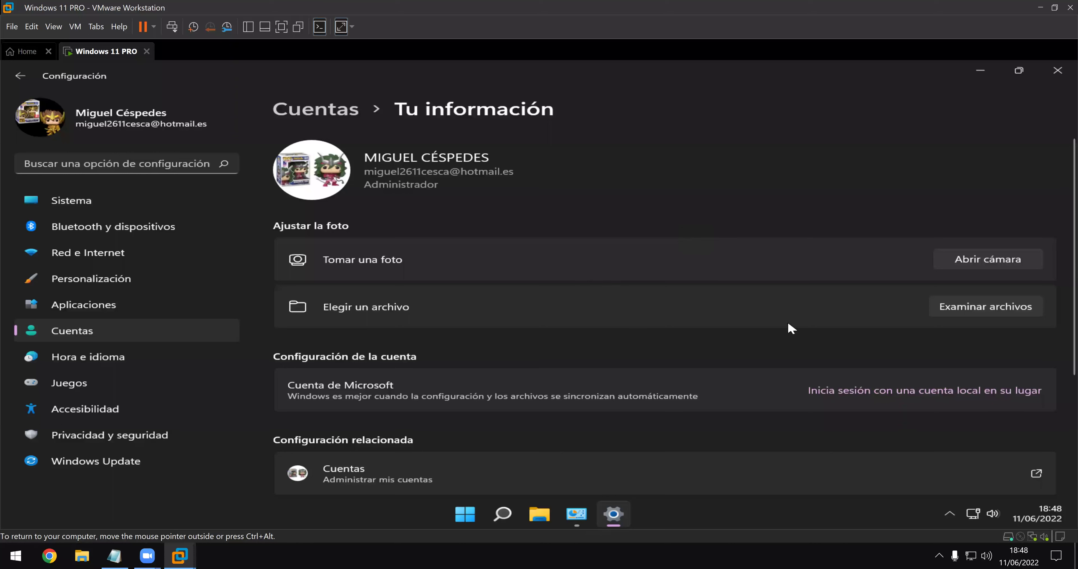
{"action": "left_click", "coordinate": [973, 307]}
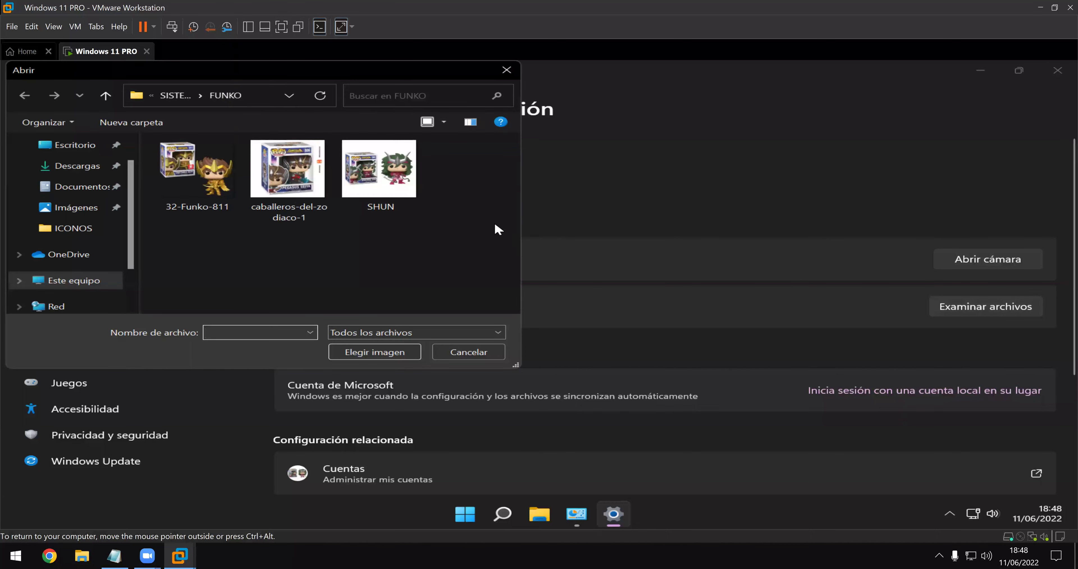
{"action": "left_click", "coordinate": [312, 181]}
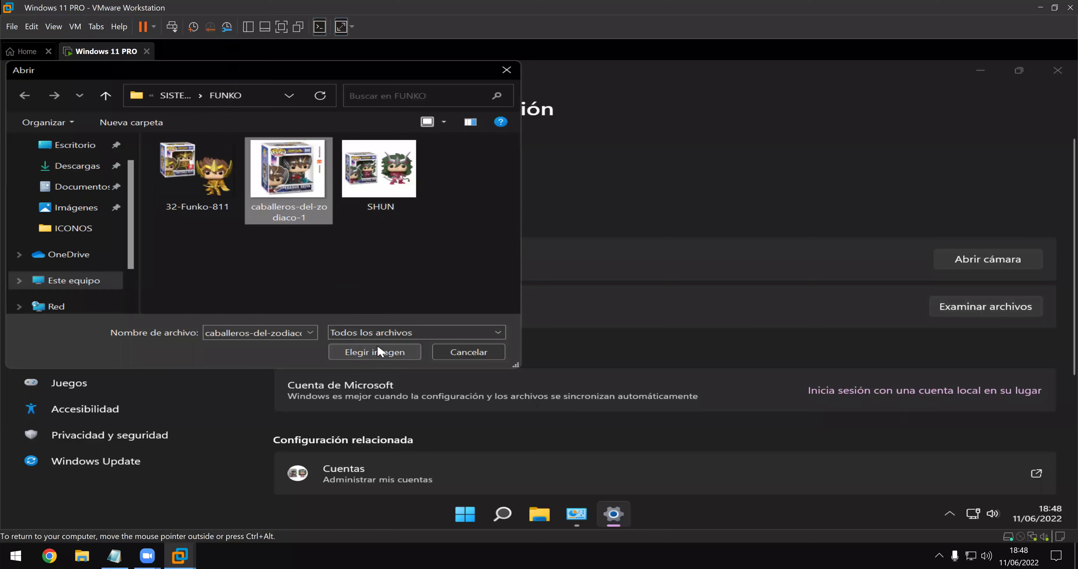
{"action": "left_click", "coordinate": [377, 347]}
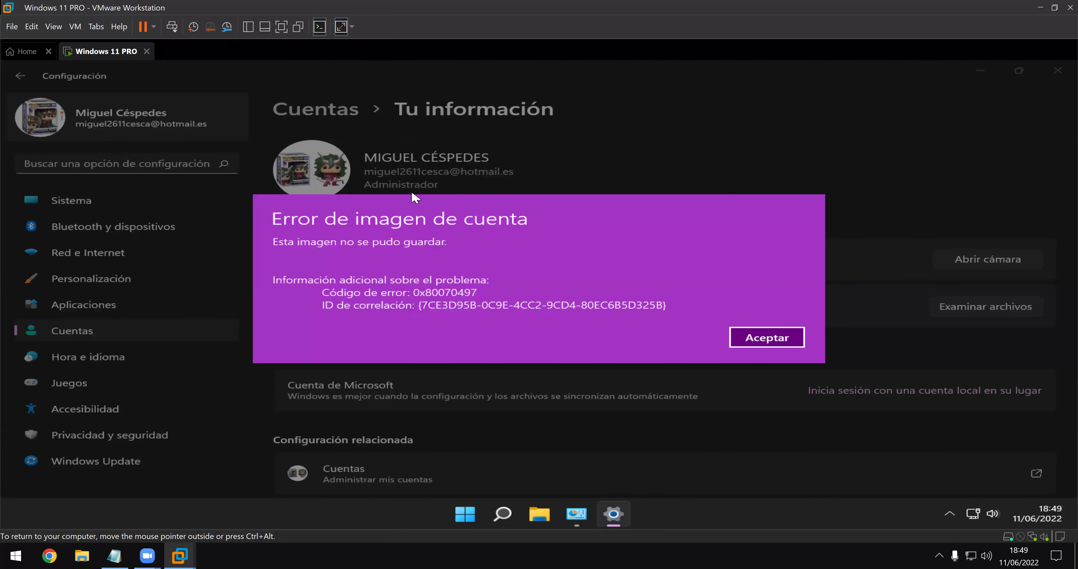
{"action": "left_click", "coordinate": [769, 338]}
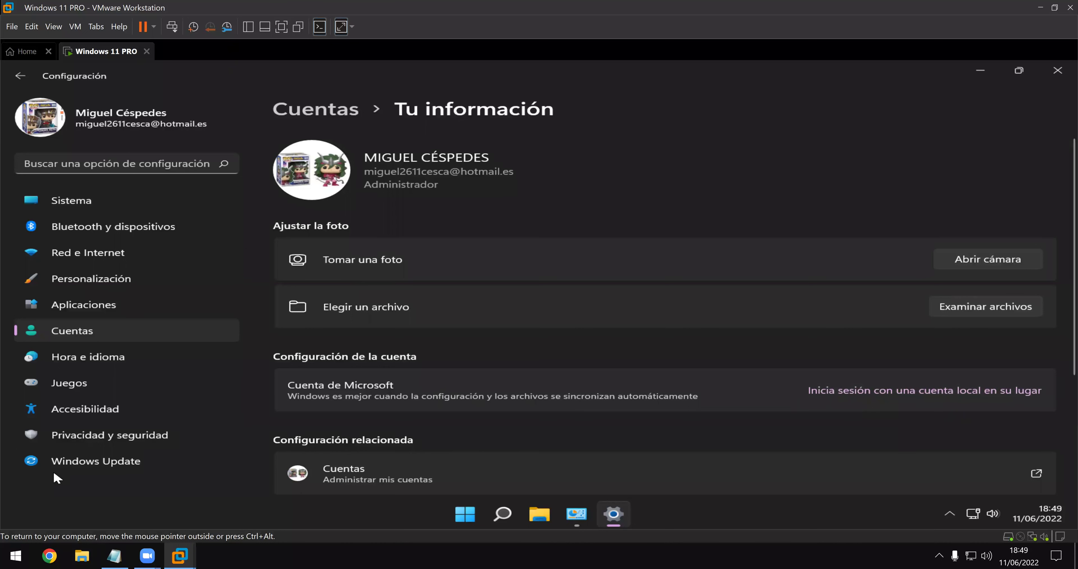
Check the signed-in user's options in the Start menu.
{"action": "left_click", "coordinate": [466, 514]}
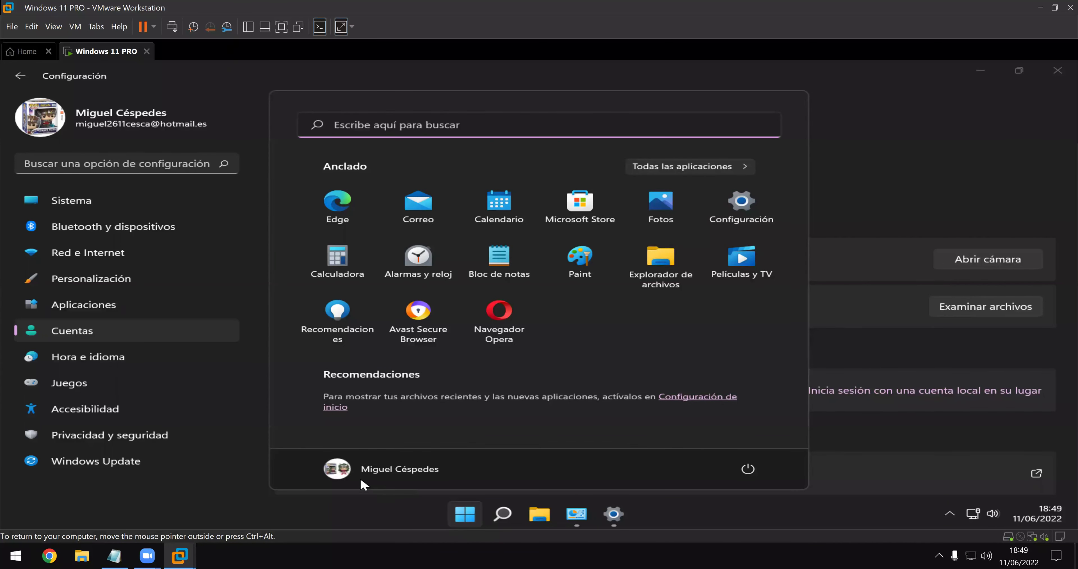
{"action": "left_click", "coordinate": [346, 474]}
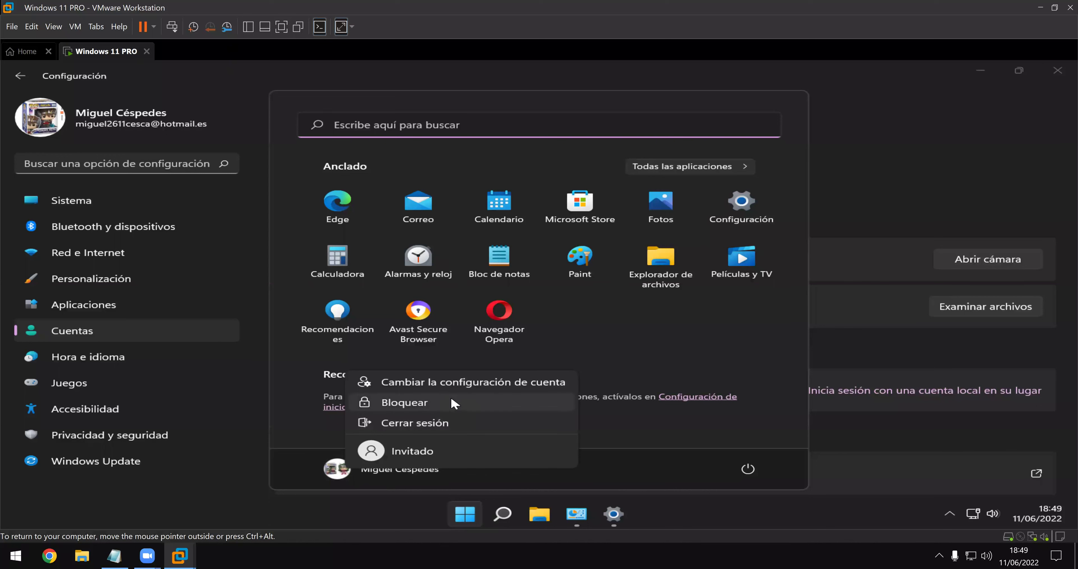
{"action": "left_click", "coordinate": [475, 387]}
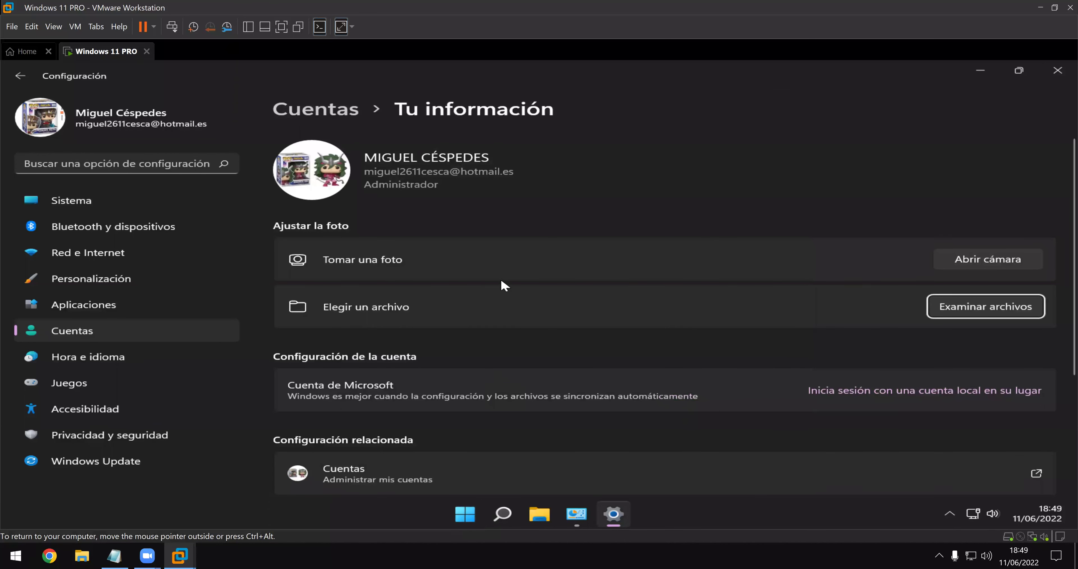
Pick 32-Funko-811 as the account picture and dismiss the 0x80070497 save error.
{"action": "left_click", "coordinate": [989, 314]}
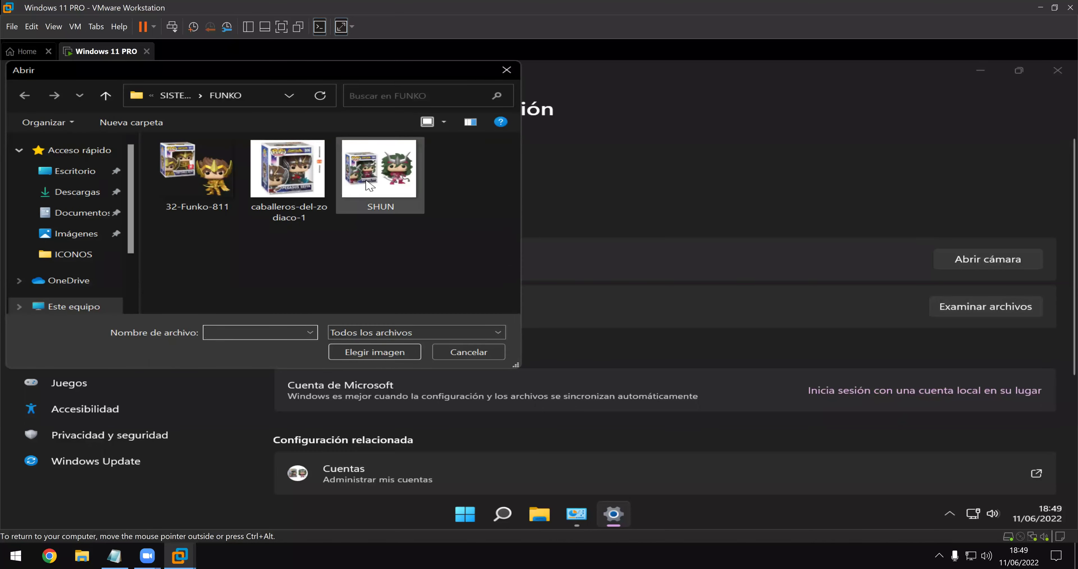
{"action": "double_click", "coordinate": [196, 175]}
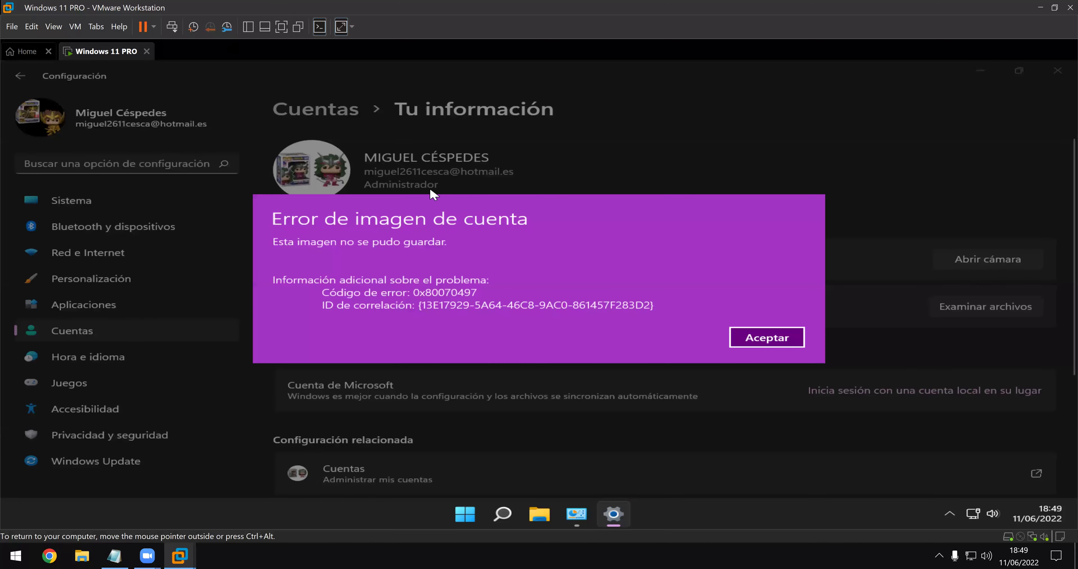
{"action": "left_click", "coordinate": [785, 341]}
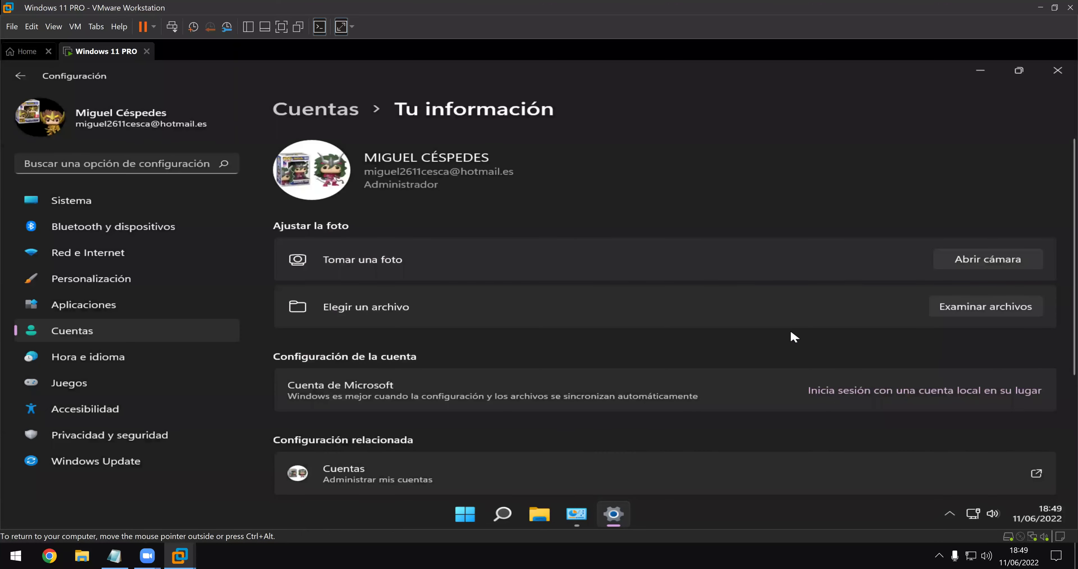
Close the unwanted open-with prompt from account management and return to the Sistema settings page.
{"action": "scroll", "coordinate": [800, 344], "scroll_direction": "down", "scroll_amount": 3}
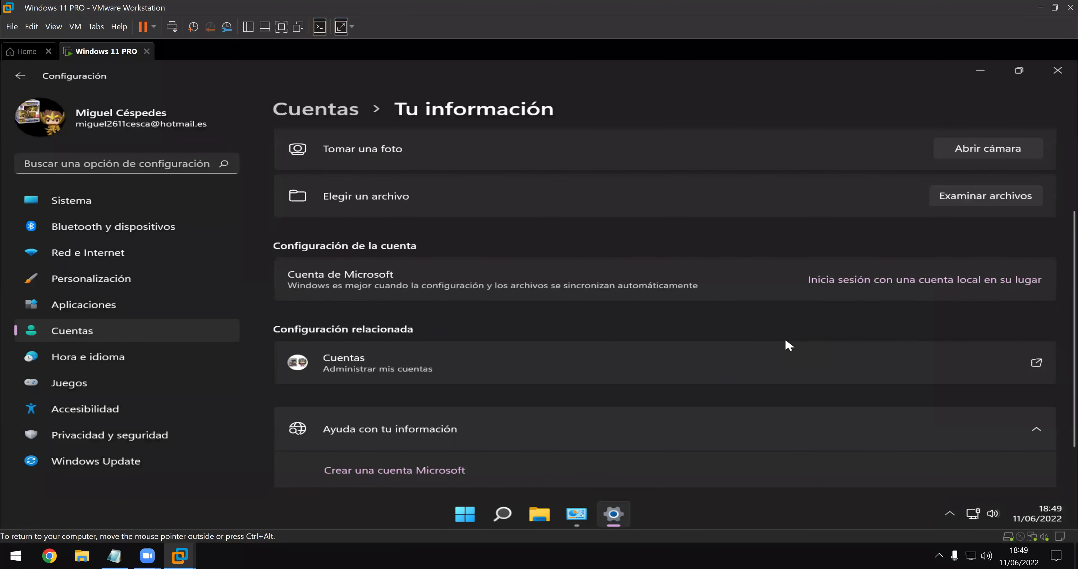
{"action": "scroll", "coordinate": [787, 344], "scroll_direction": "down", "scroll_amount": 2}
{"action": "left_click", "coordinate": [1036, 311]}
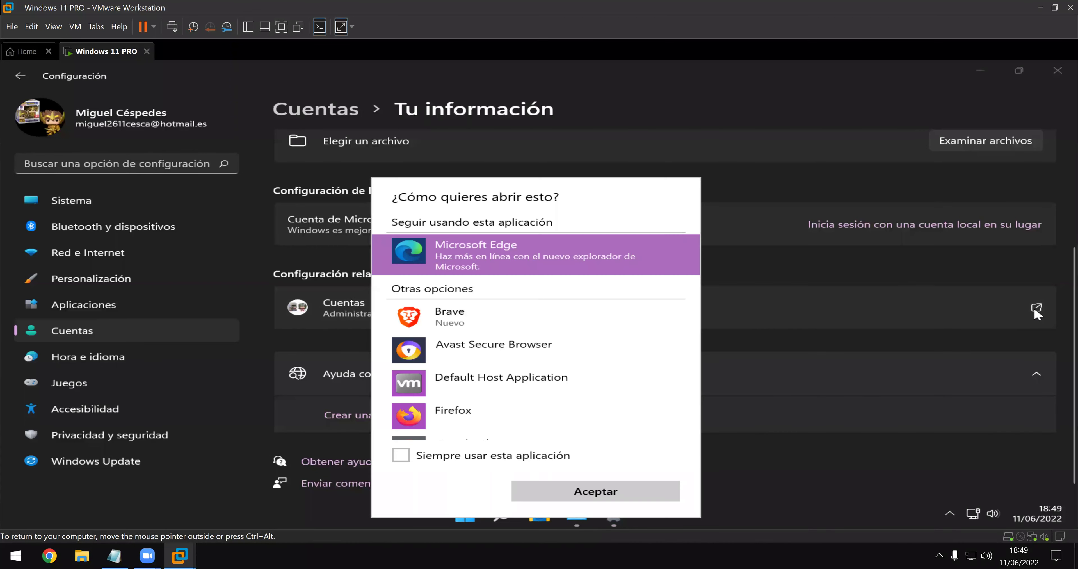
{"action": "left_click", "coordinate": [779, 268]}
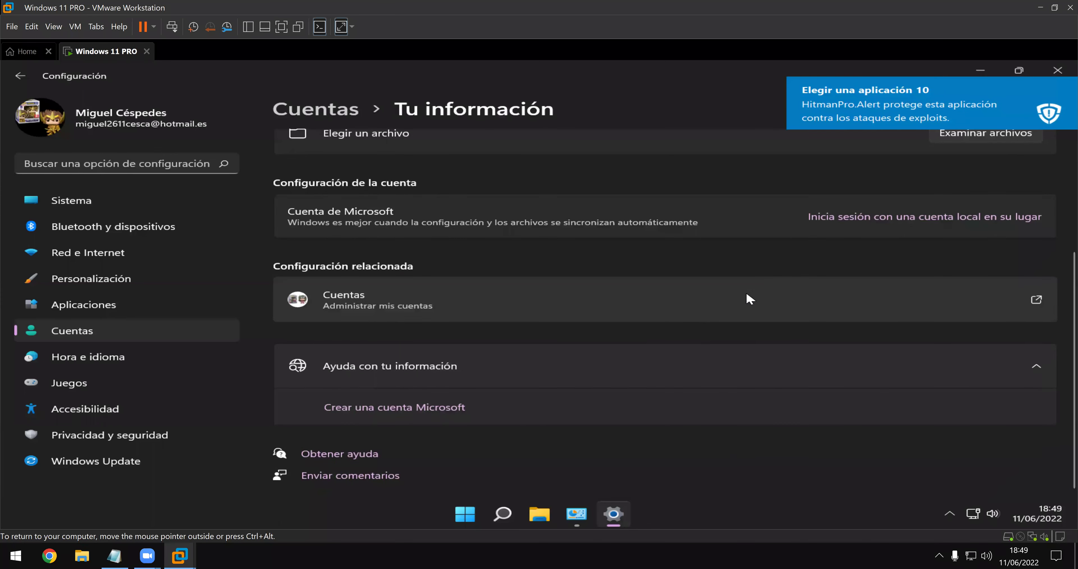
{"action": "scroll", "coordinate": [548, 365], "scroll_direction": "up", "scroll_amount": 3}
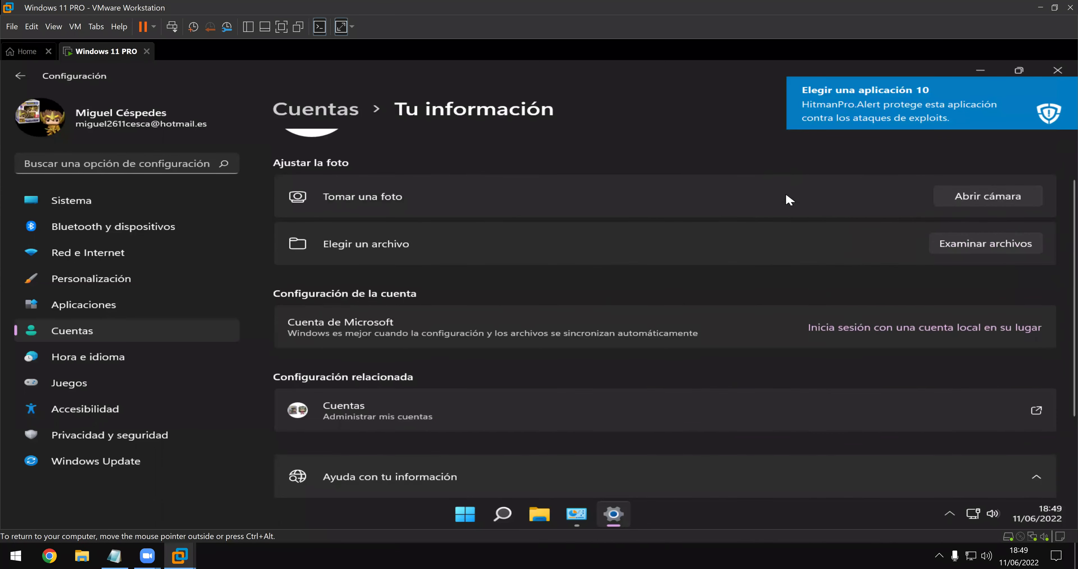
{"action": "scroll", "coordinate": [788, 200], "scroll_direction": "up", "scroll_amount": 2}
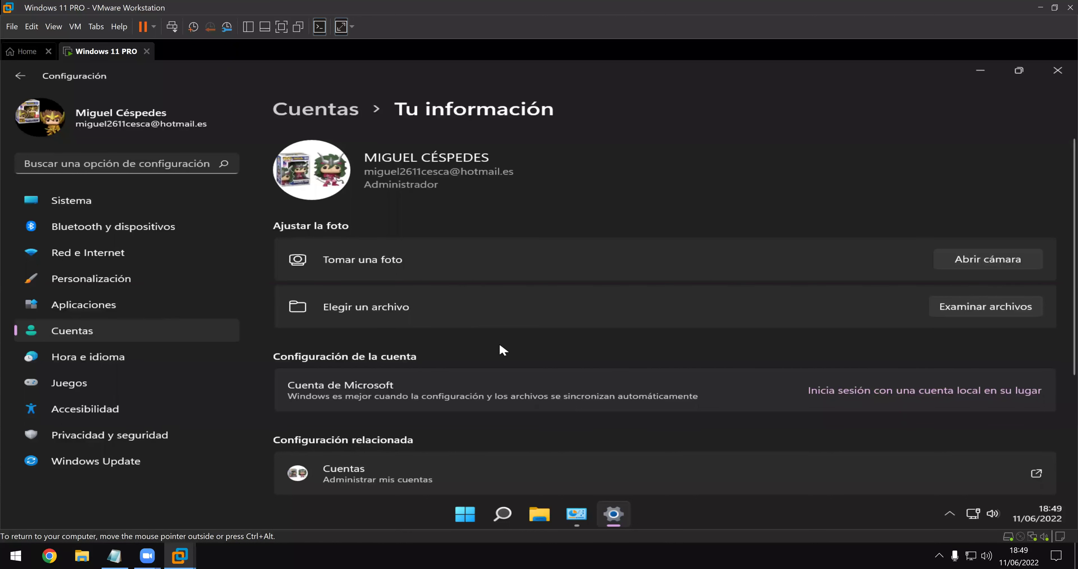
{"action": "left_click", "coordinate": [16, 75]}
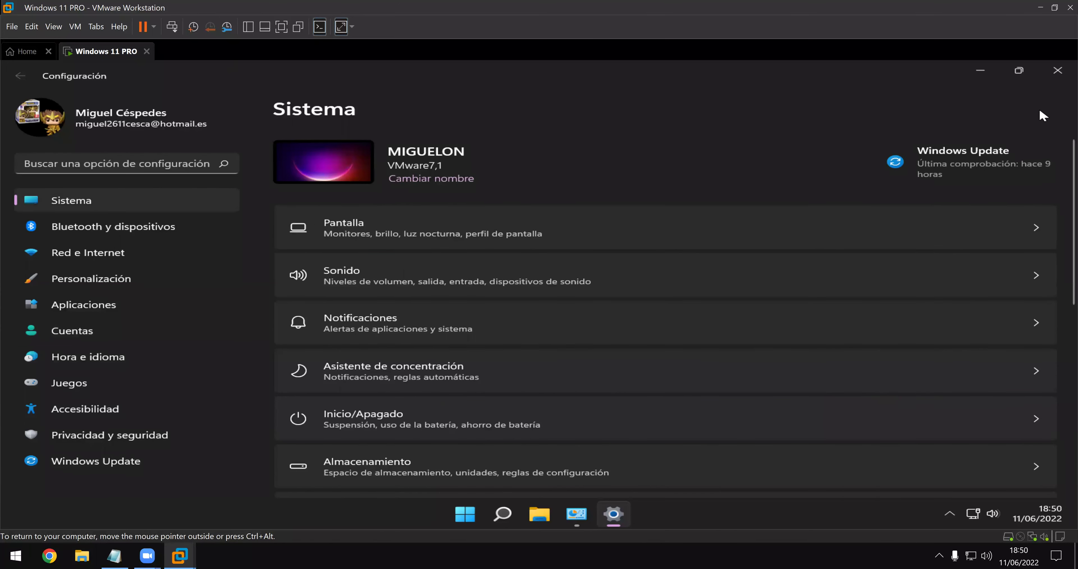
Close Settings and reopen Tu información from the Start menu's Cambiar la configuración de cuenta.
{"action": "left_click", "coordinate": [1054, 75]}
{"action": "left_click", "coordinate": [1053, 74]}
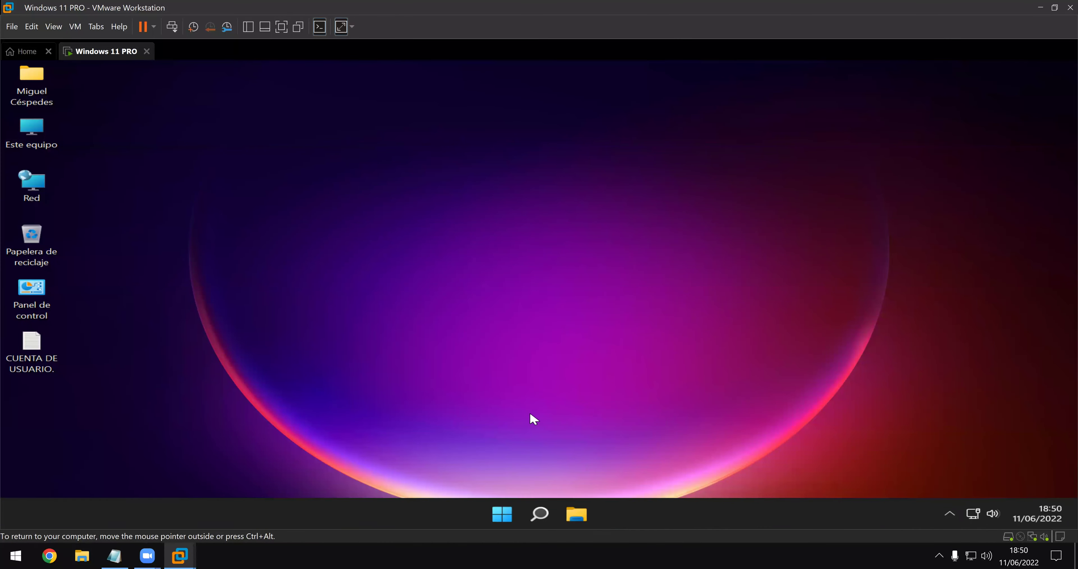
{"action": "left_click", "coordinate": [507, 511]}
{"action": "left_click", "coordinate": [382, 471]}
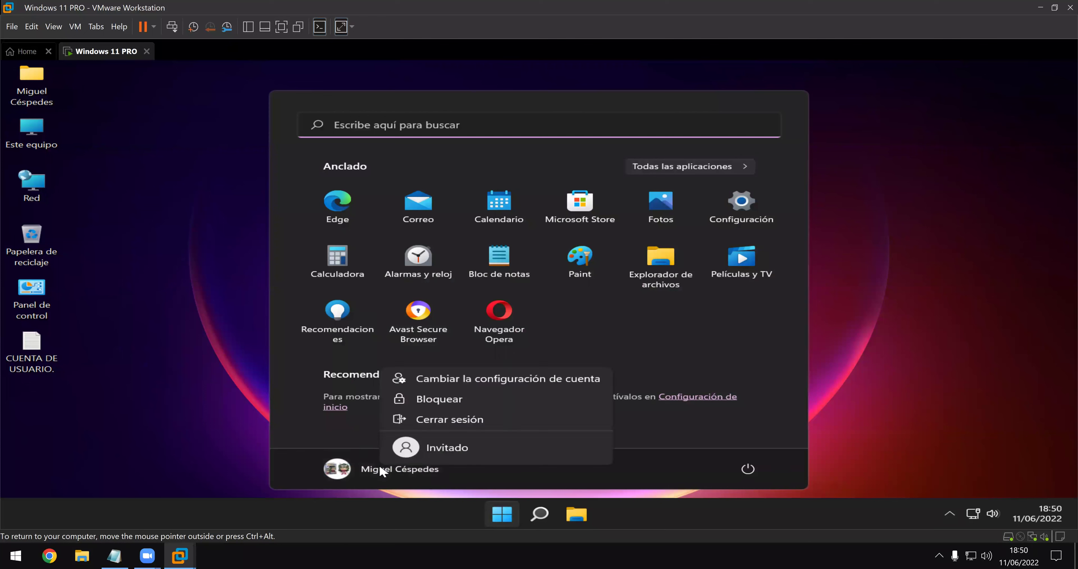
{"action": "left_click", "coordinate": [493, 380]}
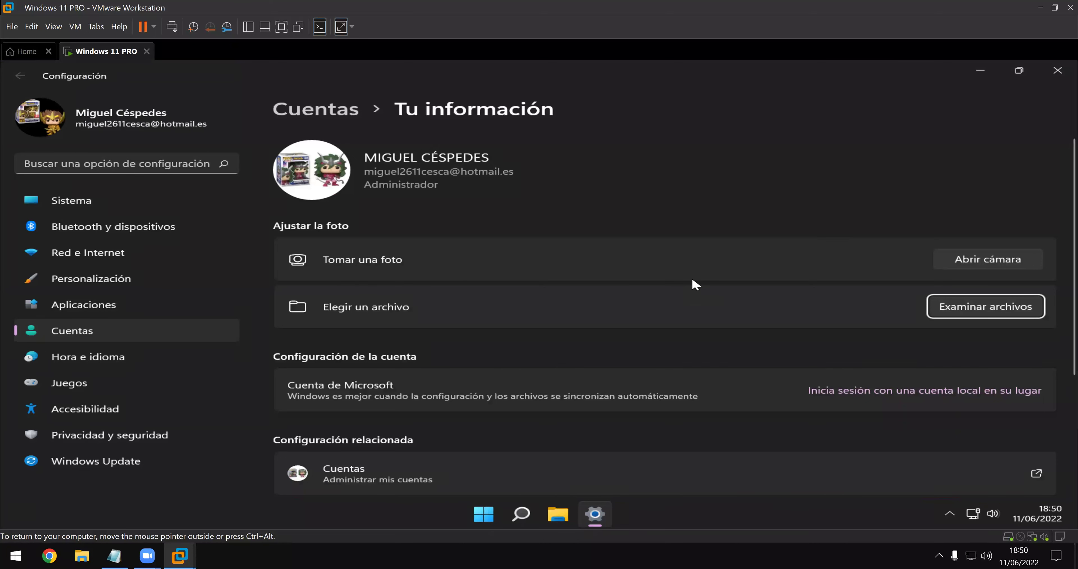
{"action": "scroll", "coordinate": [694, 288], "scroll_direction": "down", "scroll_amount": 2}
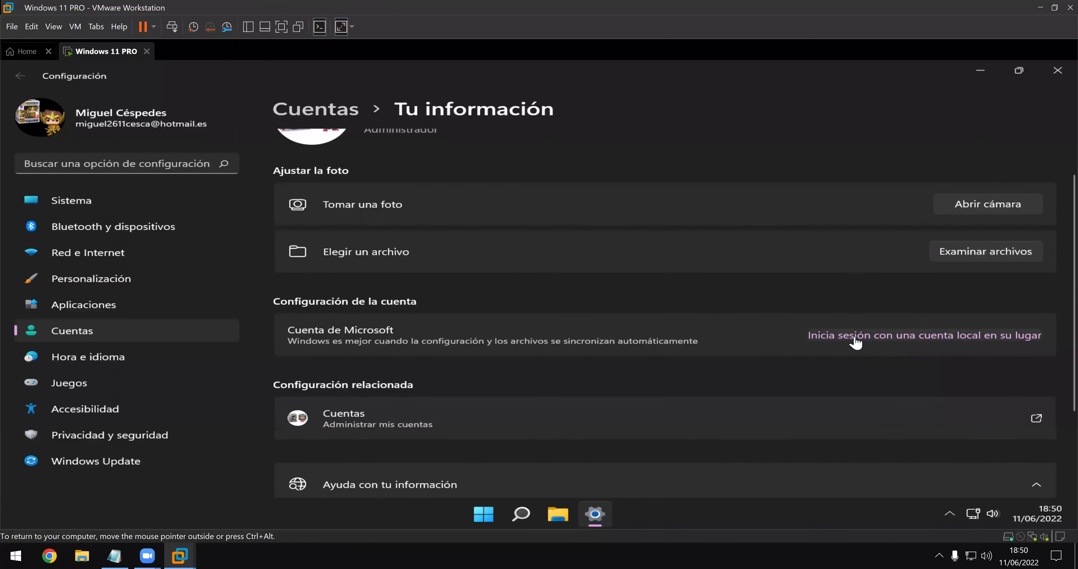
{"action": "left_click", "coordinate": [855, 340]}
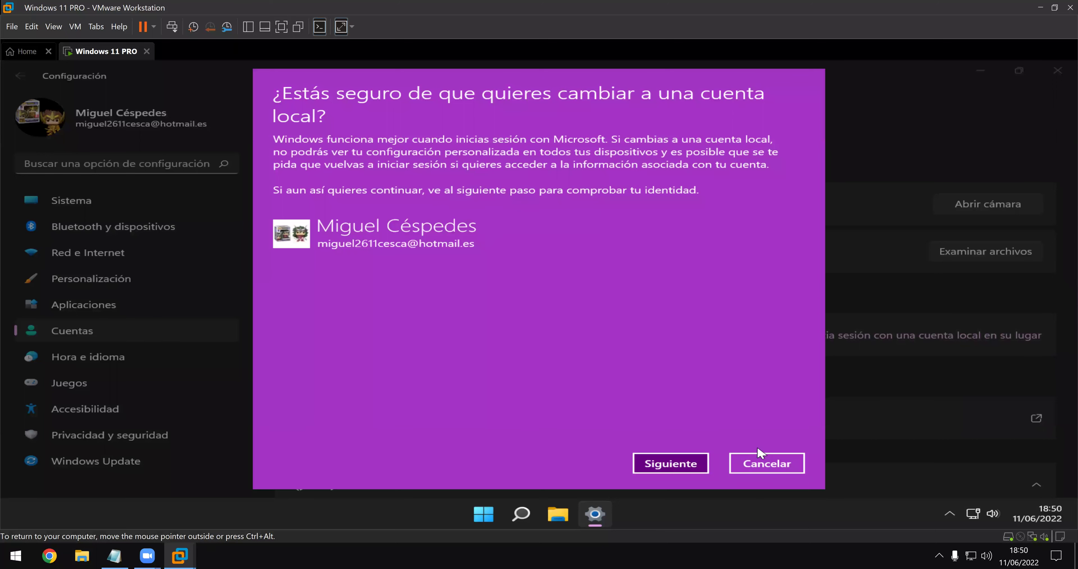
{"action": "left_click", "coordinate": [785, 468]}
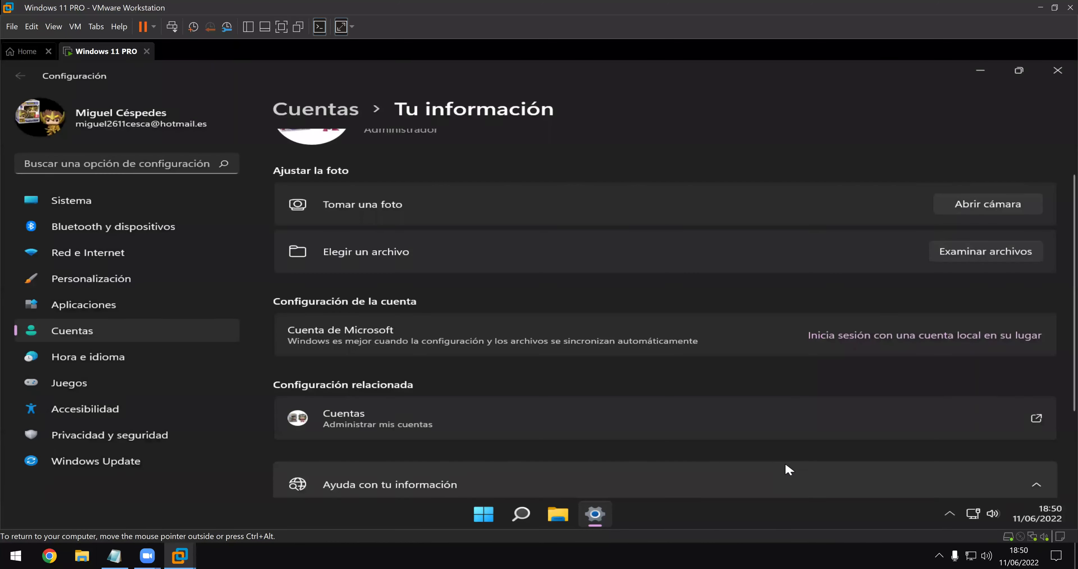
{"action": "scroll", "coordinate": [584, 380], "scroll_direction": "down", "scroll_amount": 1}
{"action": "scroll", "coordinate": [582, 377], "scroll_direction": "down", "scroll_amount": 2}
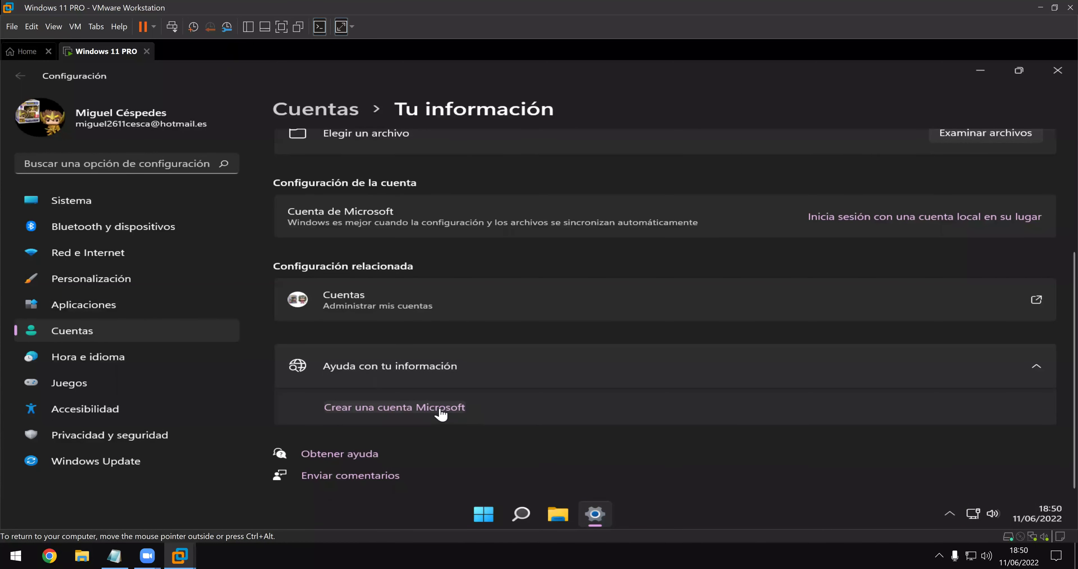
{"action": "left_click", "coordinate": [419, 408]}
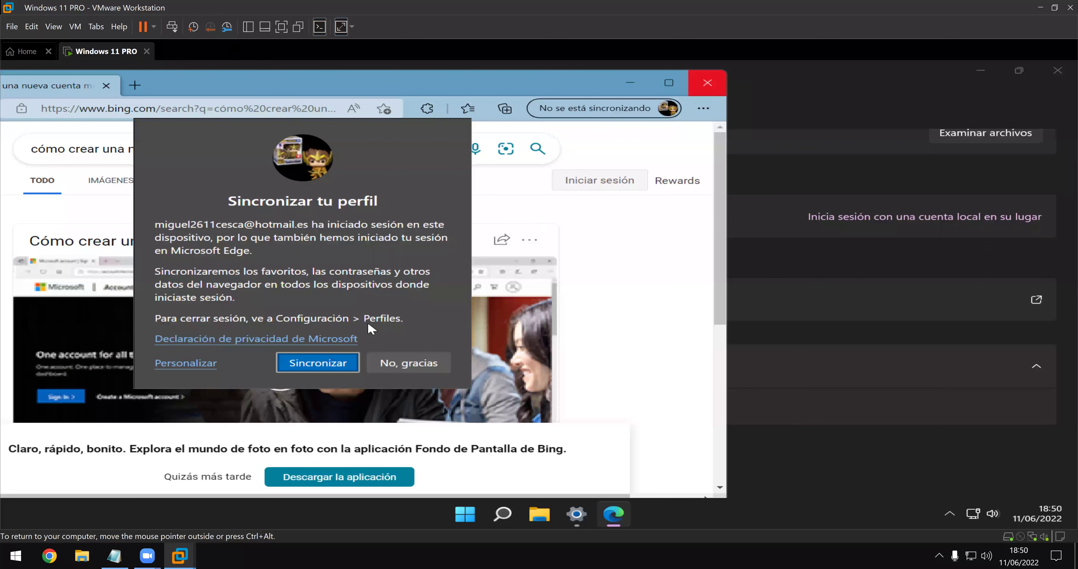
Dismiss the Edge sync prompt, close Edge and Settings, and bring up Control Panel.
{"action": "left_click", "coordinate": [335, 361]}
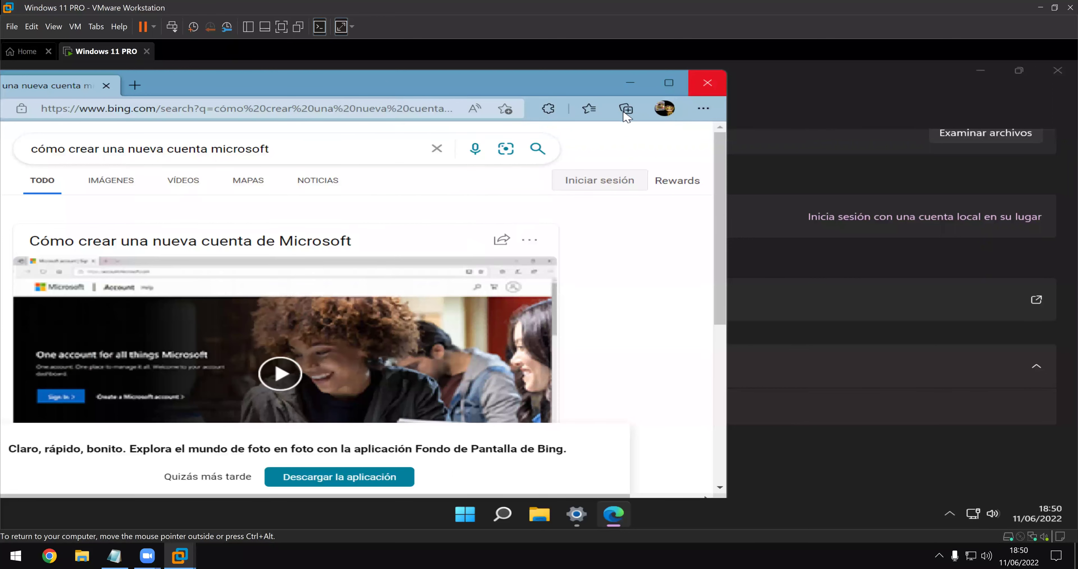
{"action": "left_click", "coordinate": [707, 83]}
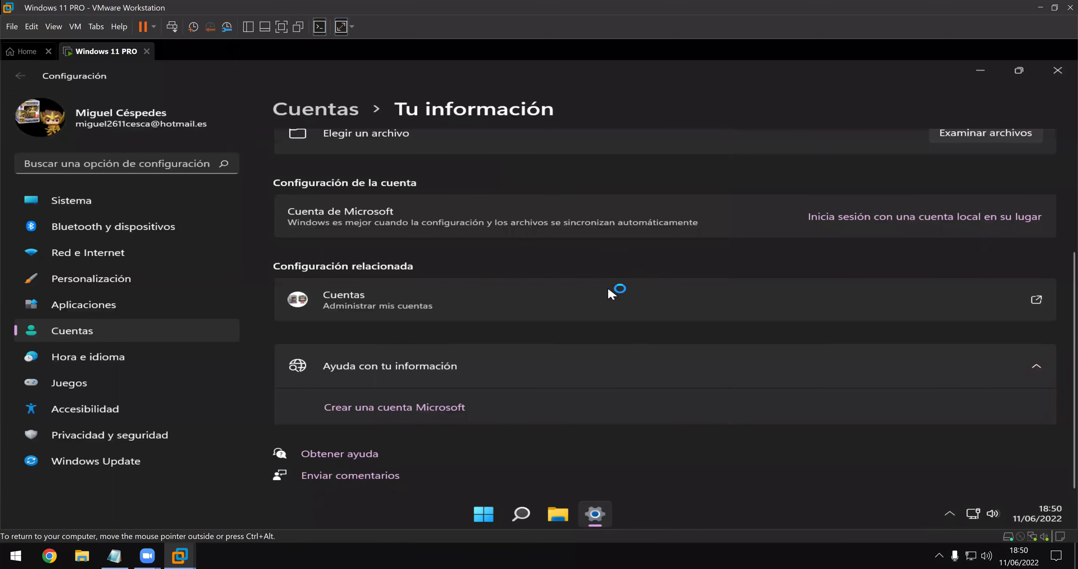
{"action": "scroll", "coordinate": [598, 292], "scroll_direction": "up", "scroll_amount": 4}
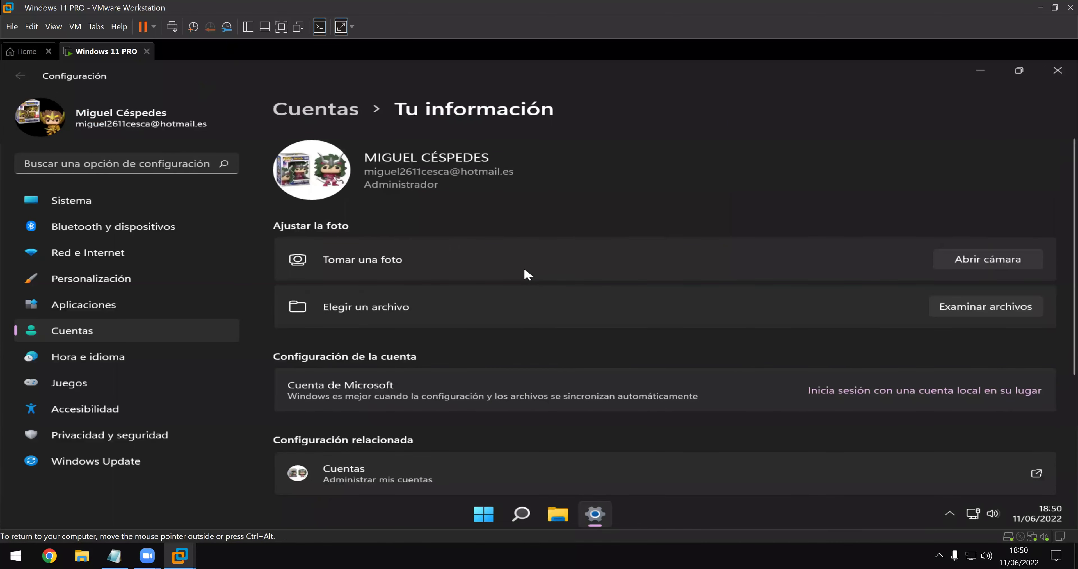
{"action": "left_click", "coordinate": [1054, 71]}
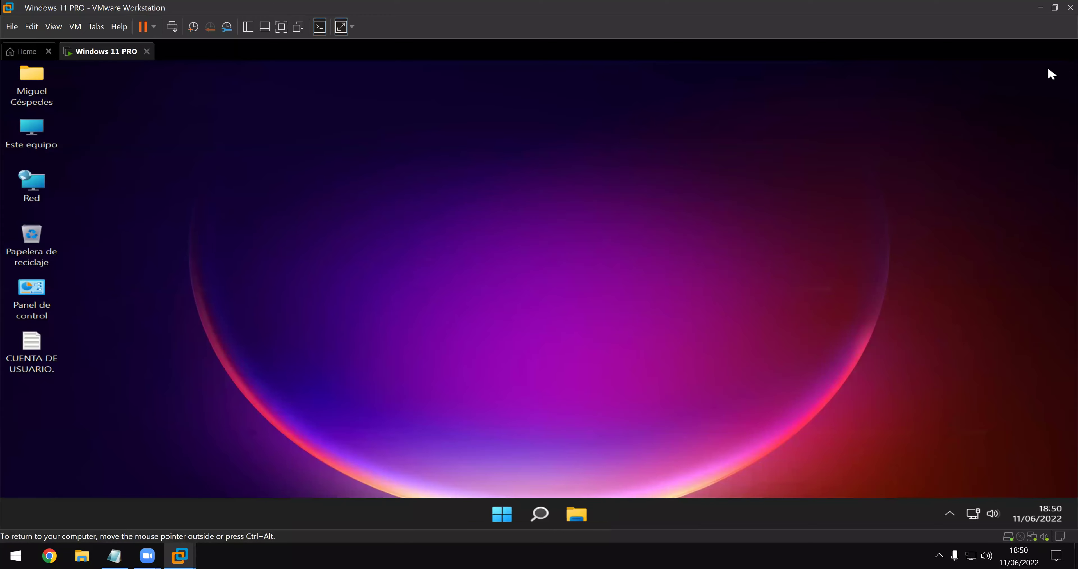
{"action": "double_click", "coordinate": [21, 287]}
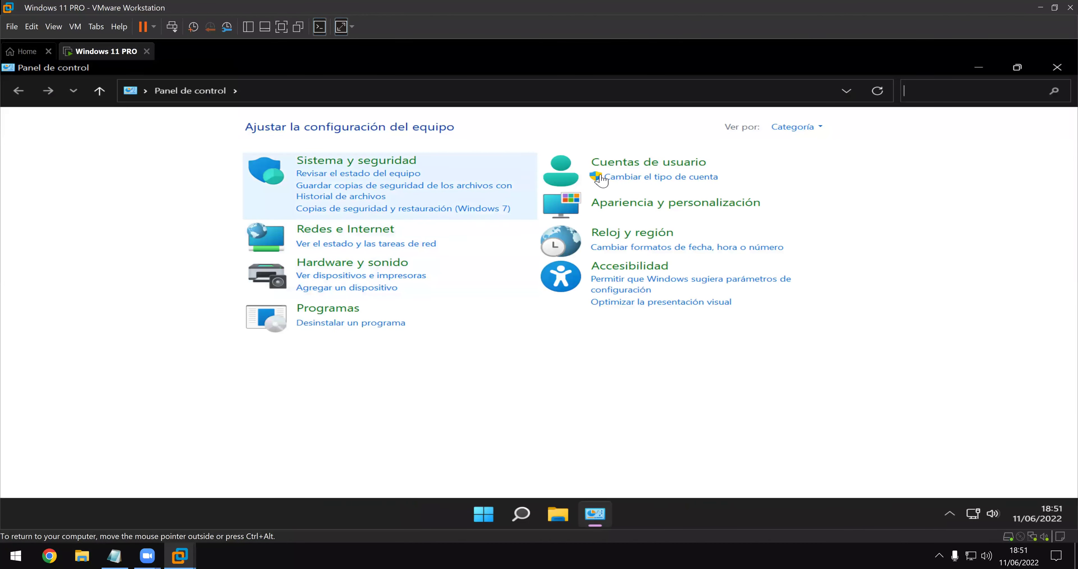
Try changing the administrator's account type, cancel, and move to Administrar otra cuenta.
{"action": "left_click", "coordinate": [646, 167]}
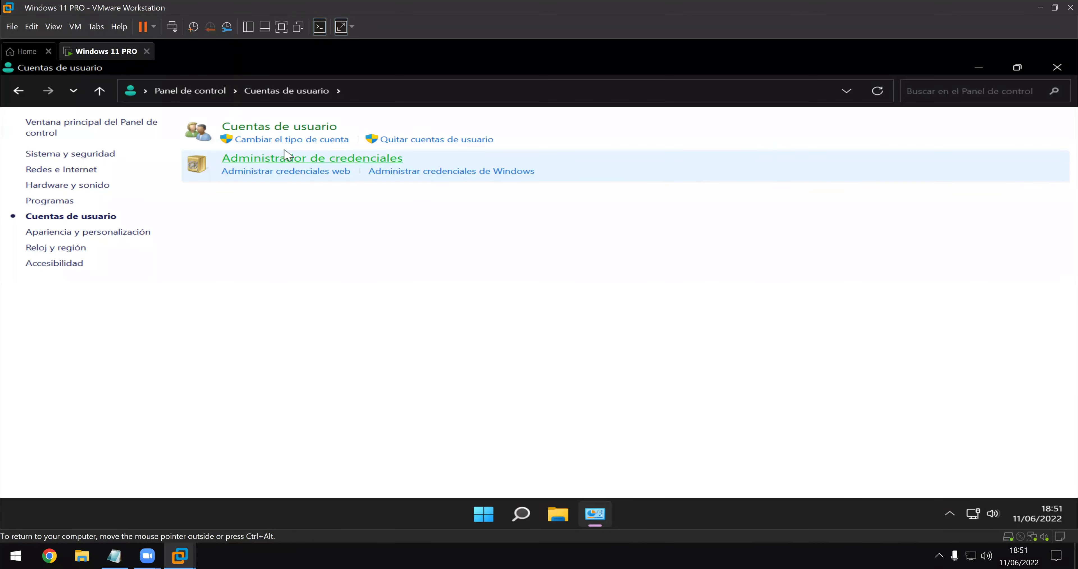
{"action": "left_click", "coordinate": [291, 127]}
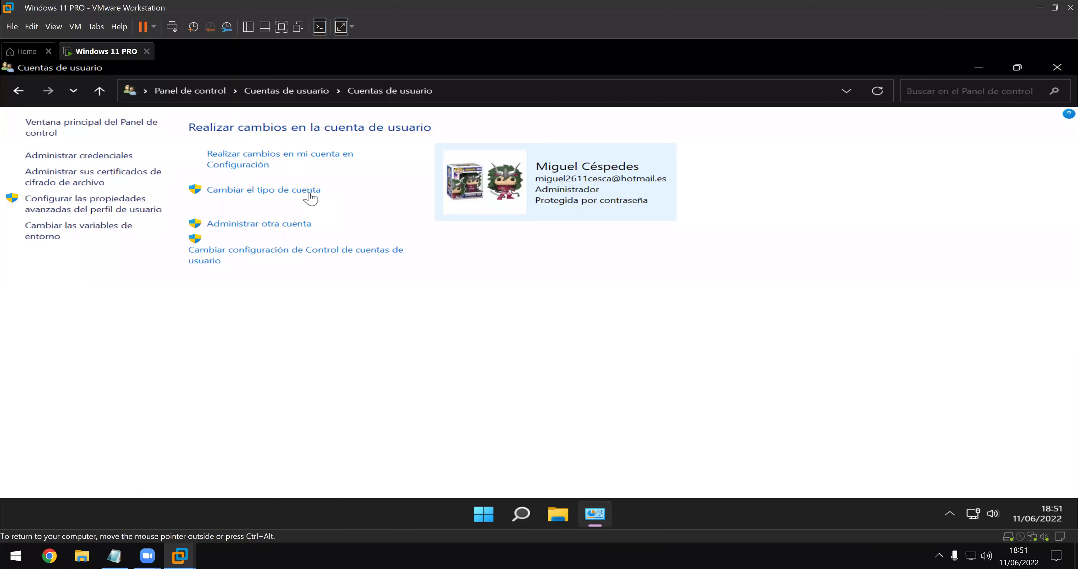
{"action": "left_click", "coordinate": [307, 192]}
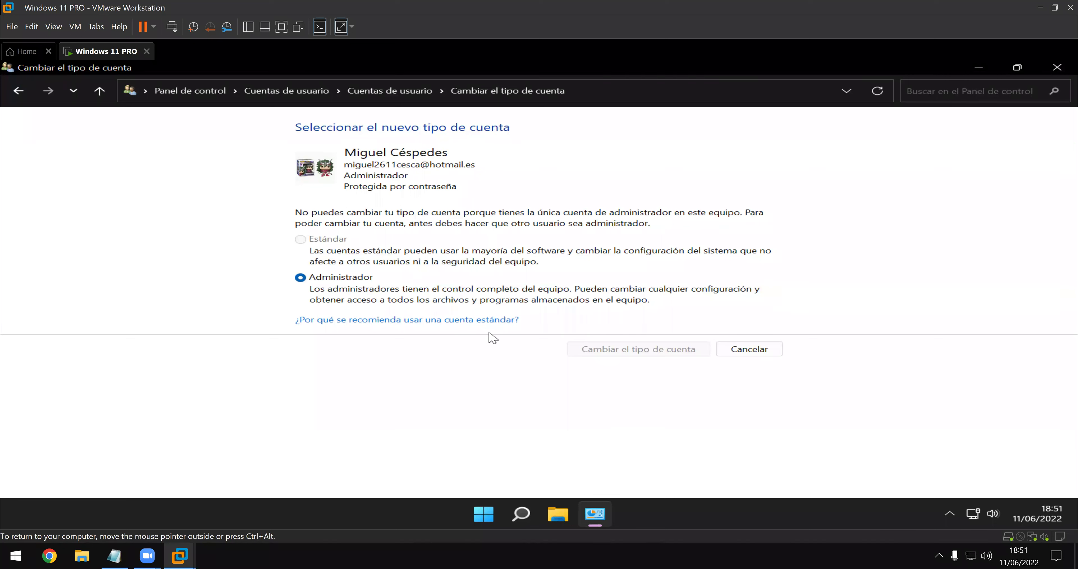
{"action": "left_click", "coordinate": [741, 349]}
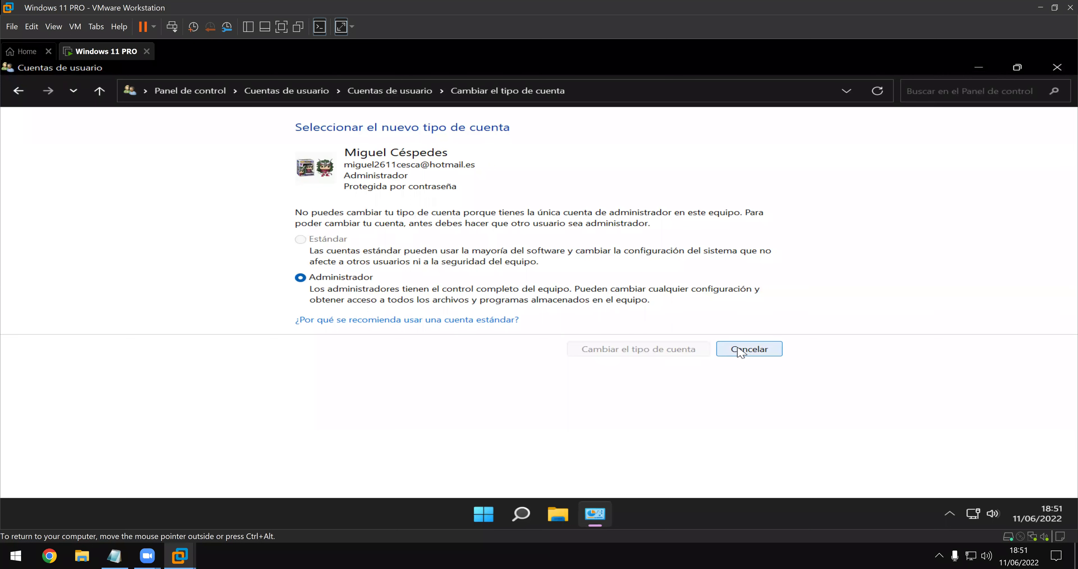
{"action": "left_click", "coordinate": [293, 225]}
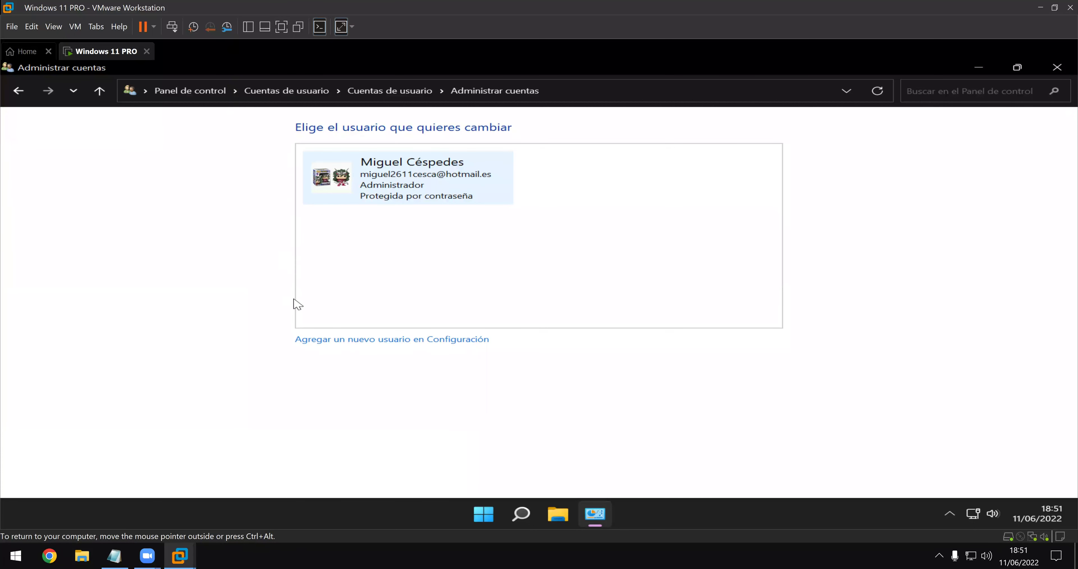
Add another user from Settings' Otros usuarios without their sign-in details, reaching Crear cuenta.
{"action": "left_click", "coordinate": [340, 339]}
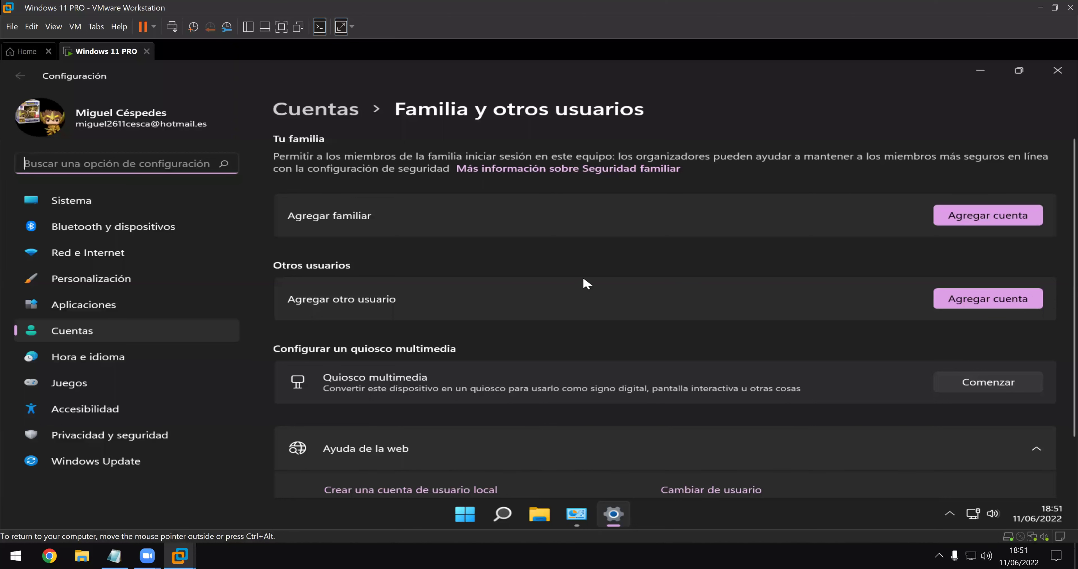
{"action": "left_click", "coordinate": [1011, 305]}
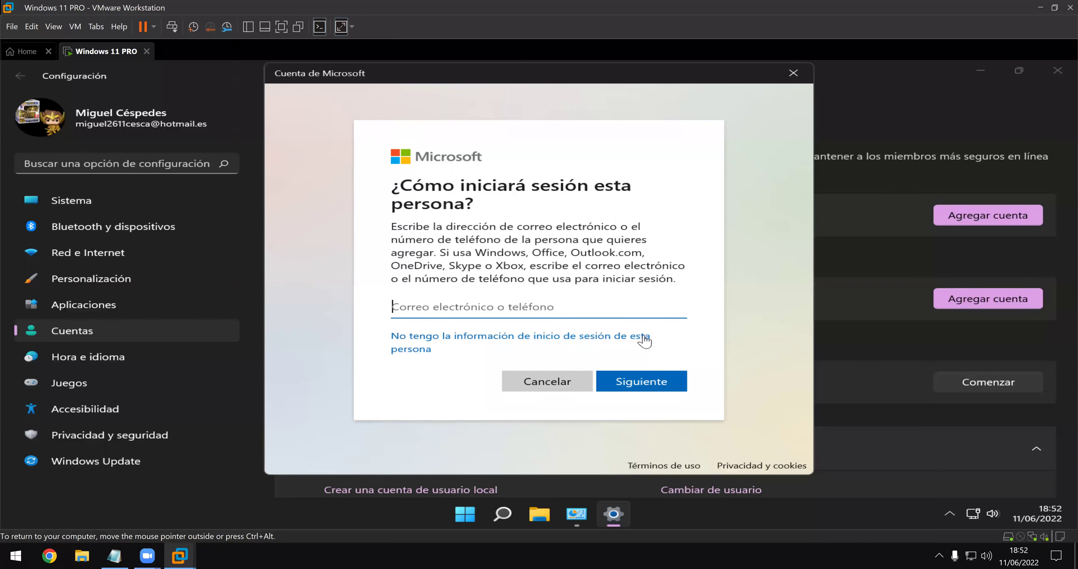
{"action": "left_click", "coordinate": [523, 338]}
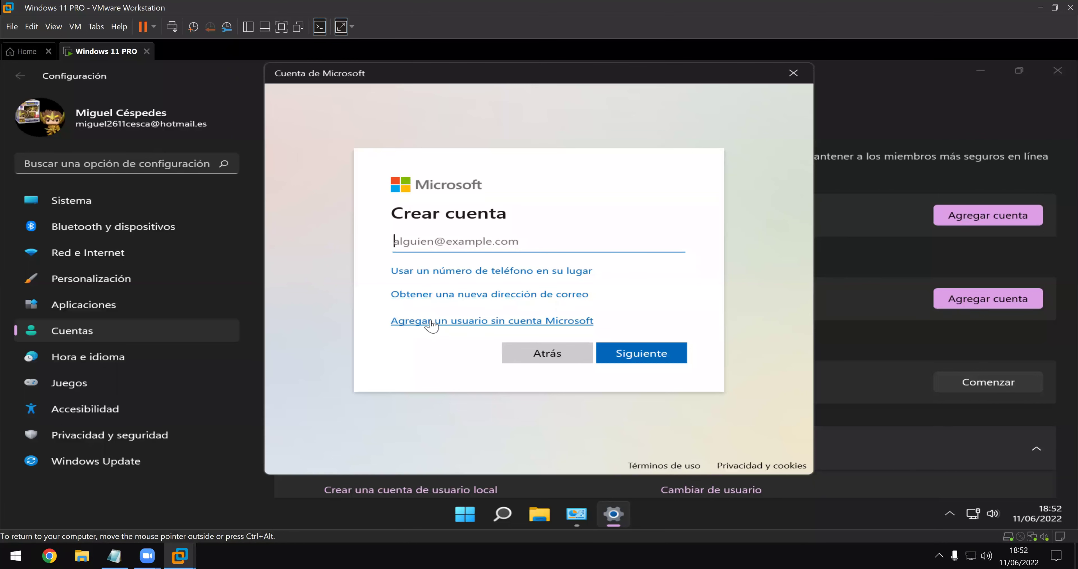
Create a local user without a Microsoft account, entering ANGEL as the user name.
{"action": "left_click", "coordinate": [467, 322]}
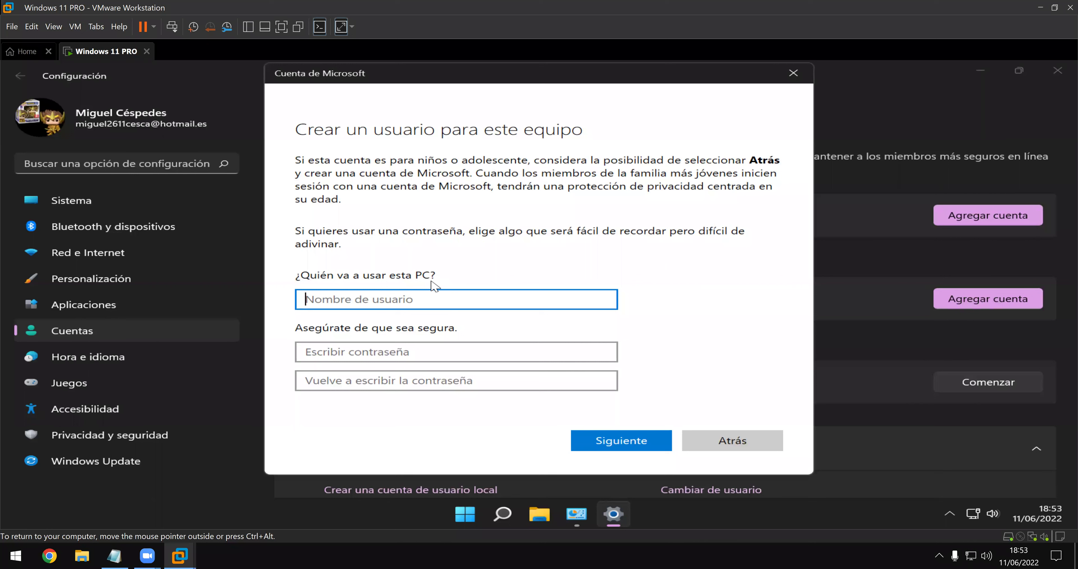
{"action": "type", "text": "ANGEL"}
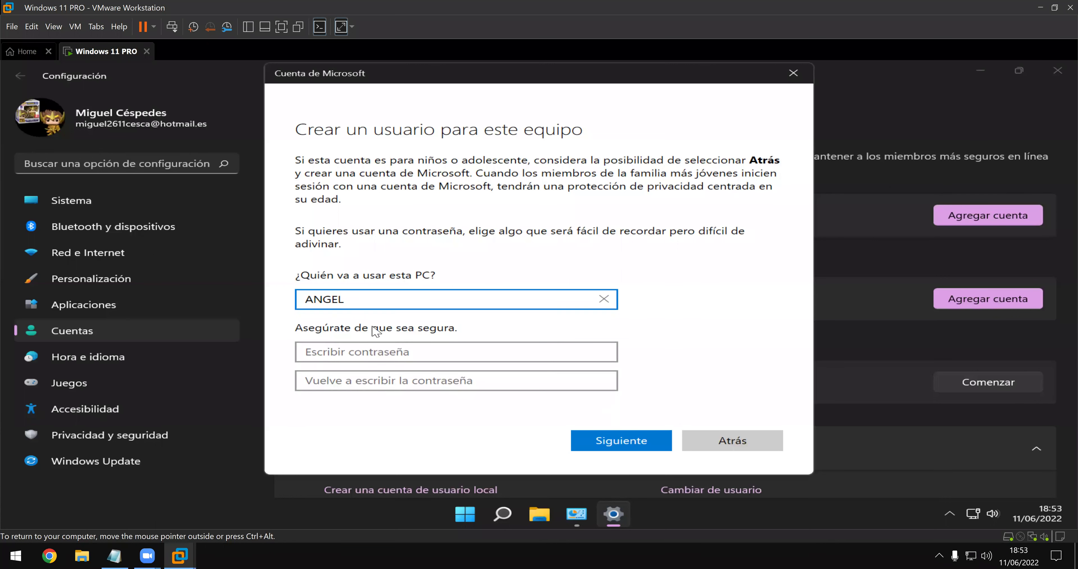
{"action": "left_click", "coordinate": [627, 443]}
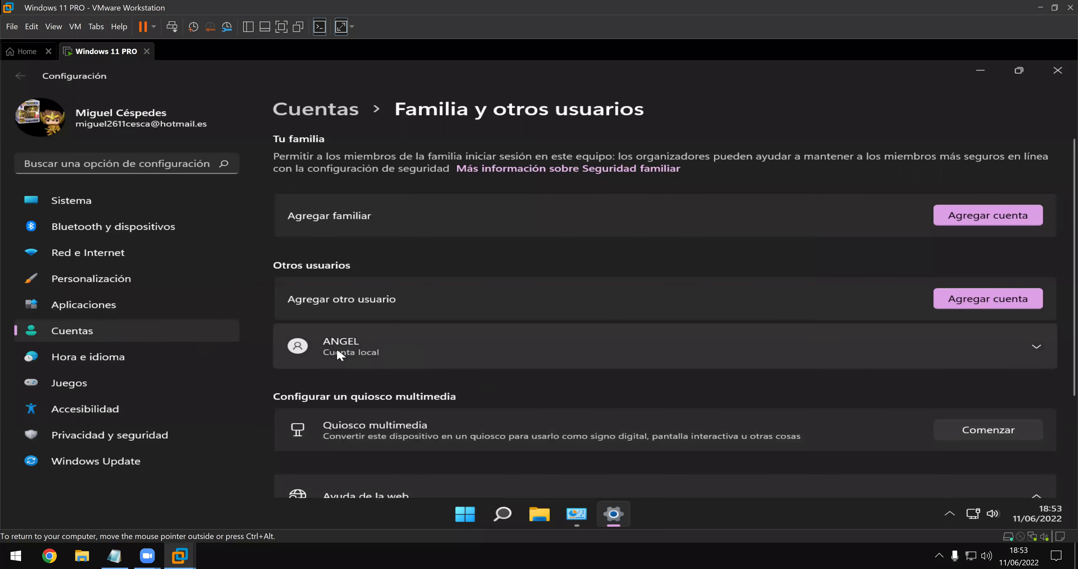
Keep ANGEL's account type as Usuario estándar, then return to the main Cuentas page.
{"action": "left_click", "coordinate": [1040, 350]}
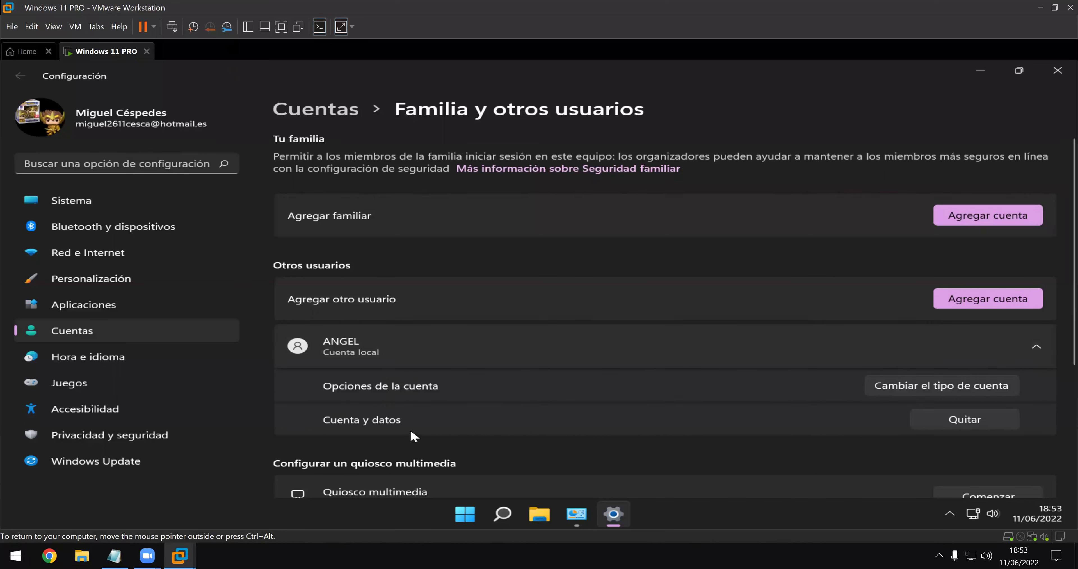
{"action": "left_click", "coordinate": [914, 387]}
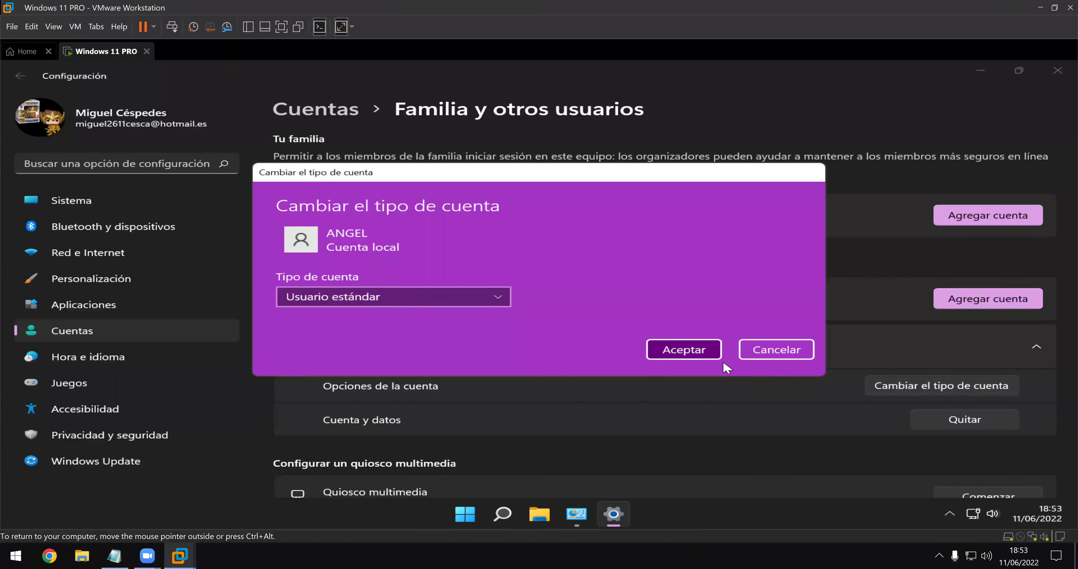
{"action": "left_click", "coordinate": [683, 350]}
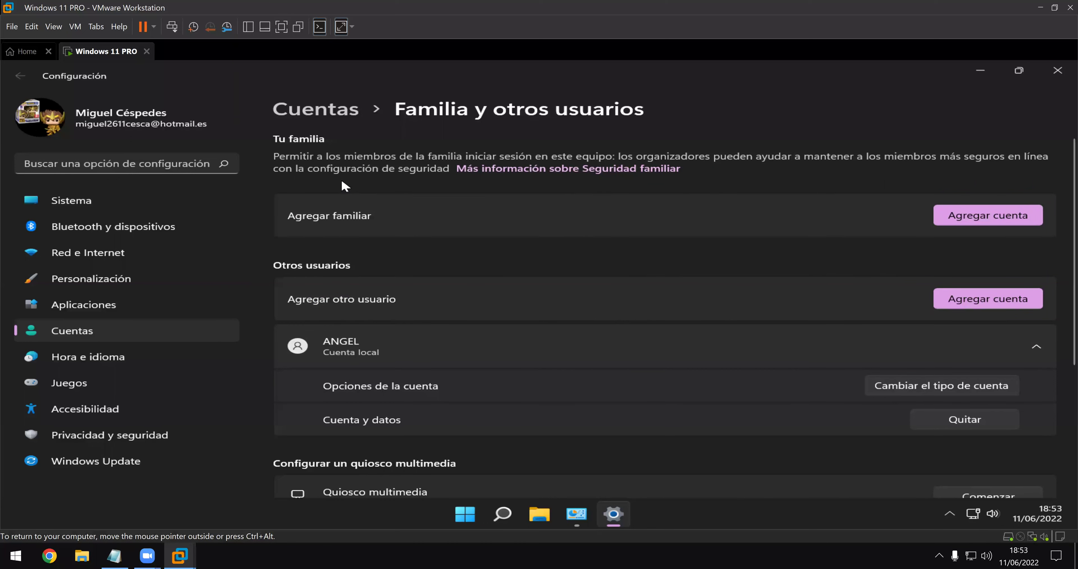
{"action": "left_click", "coordinate": [339, 115]}
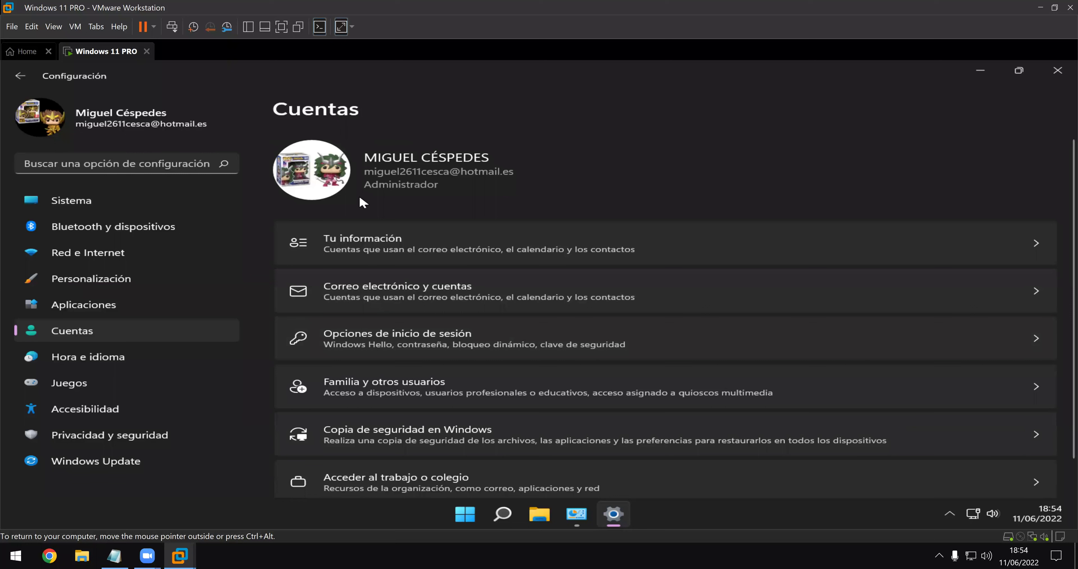
In Tu información, set caballeros-del-zodiaco-1 from the FUNKO folder as the account picture.
{"action": "left_click", "coordinate": [369, 242]}
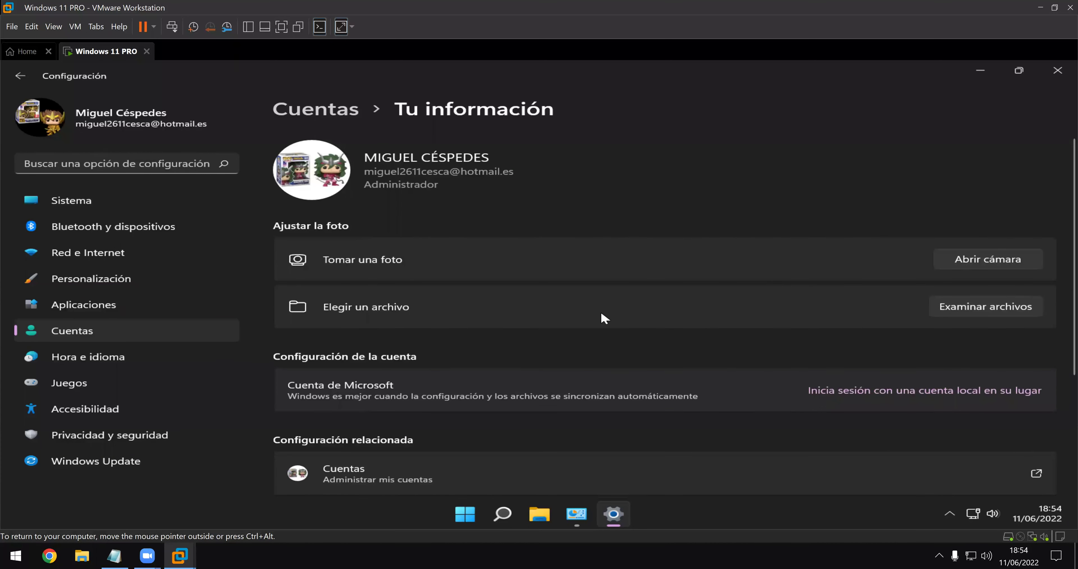
{"action": "left_click", "coordinate": [975, 310]}
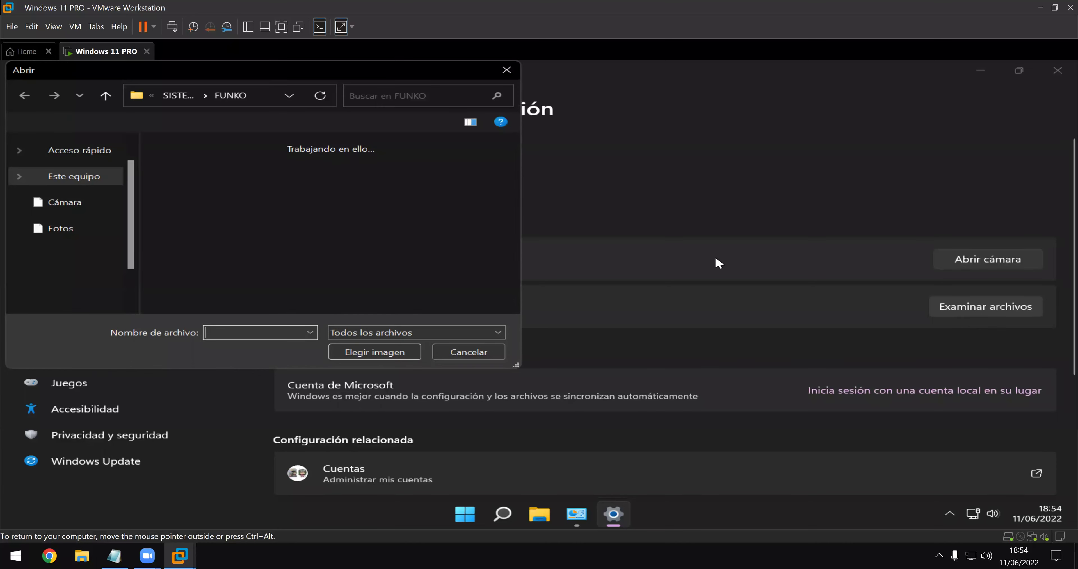
{"action": "left_click", "coordinate": [278, 166]}
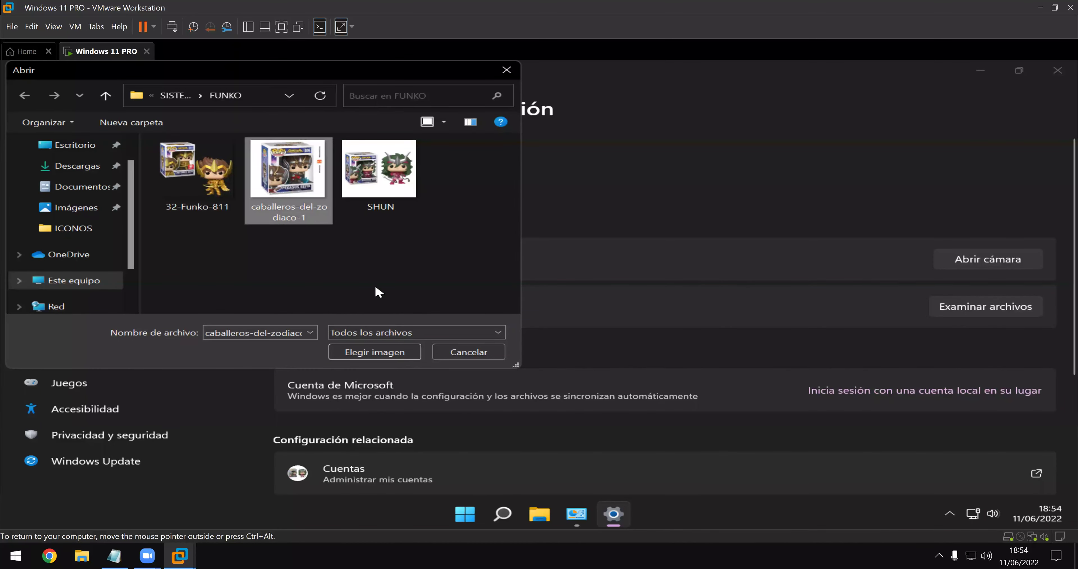
{"action": "left_click", "coordinate": [402, 354]}
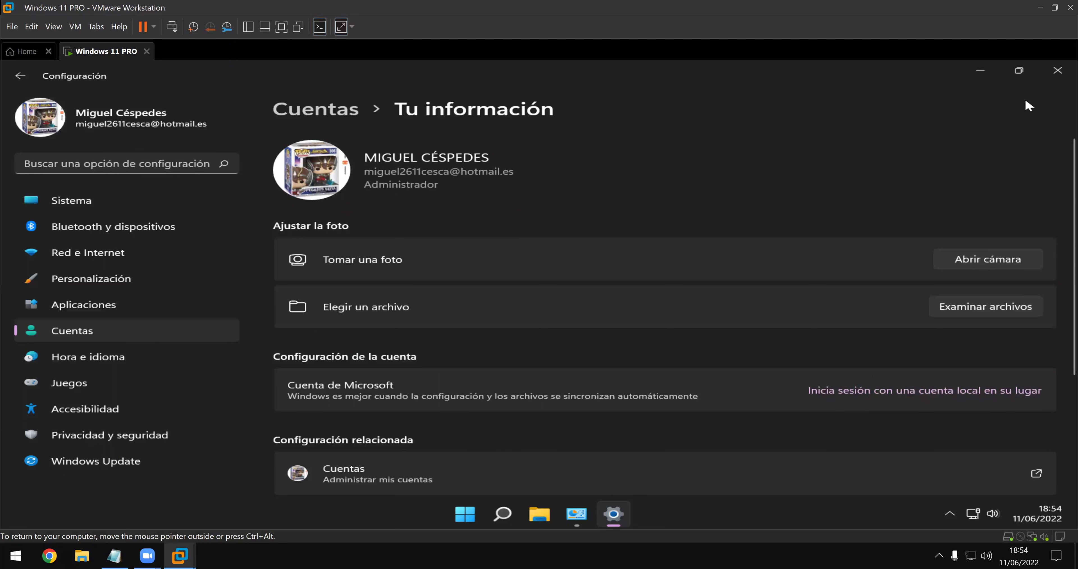
Close Settings and Administrar cuentas, then restart the Windows 11 VM with Reiniciar.
{"action": "left_click", "coordinate": [1053, 72]}
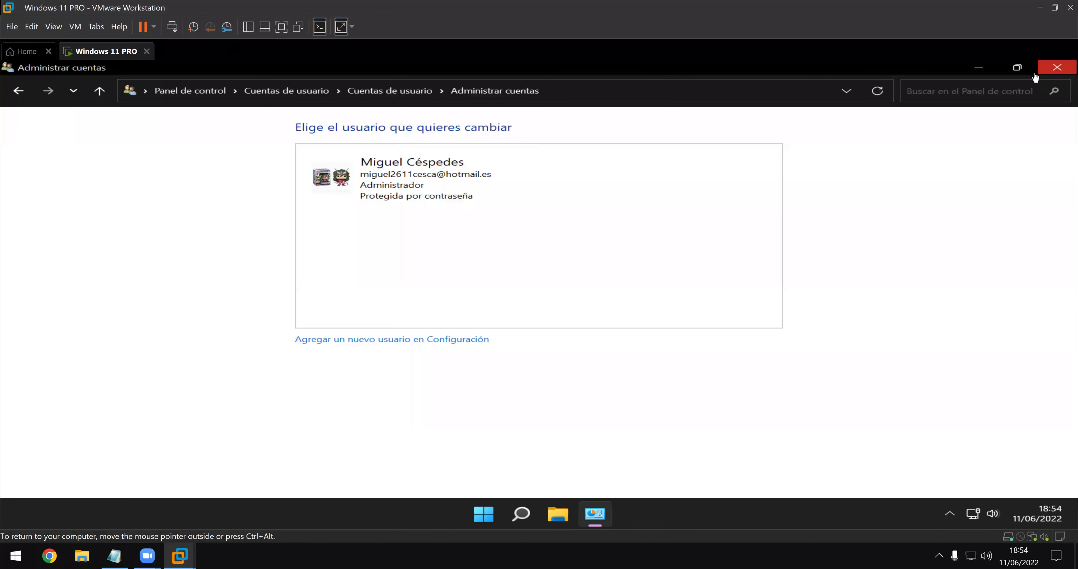
{"action": "left_click", "coordinate": [1052, 70]}
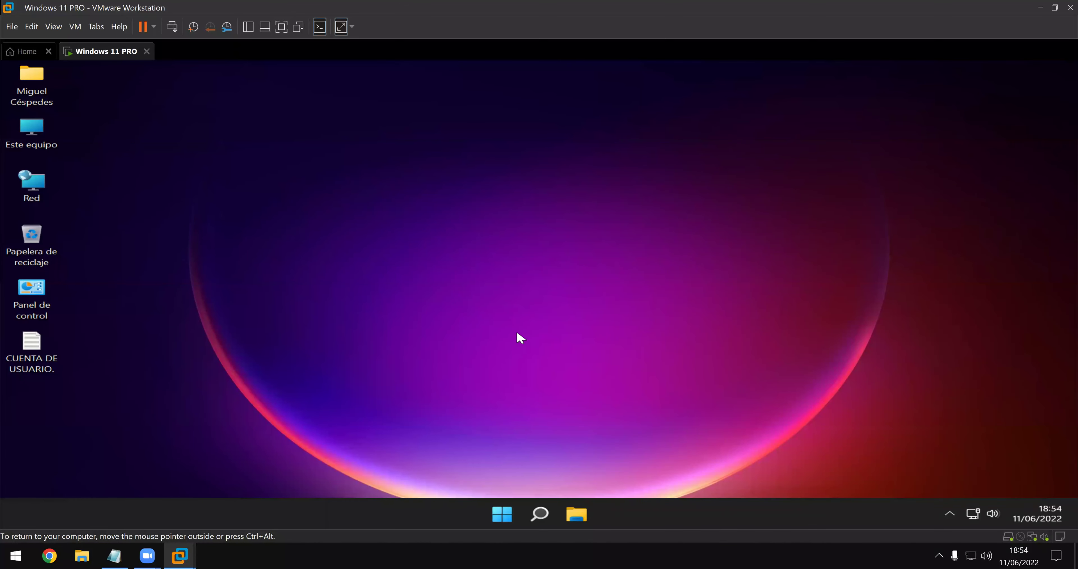
{"action": "left_click", "coordinate": [508, 514]}
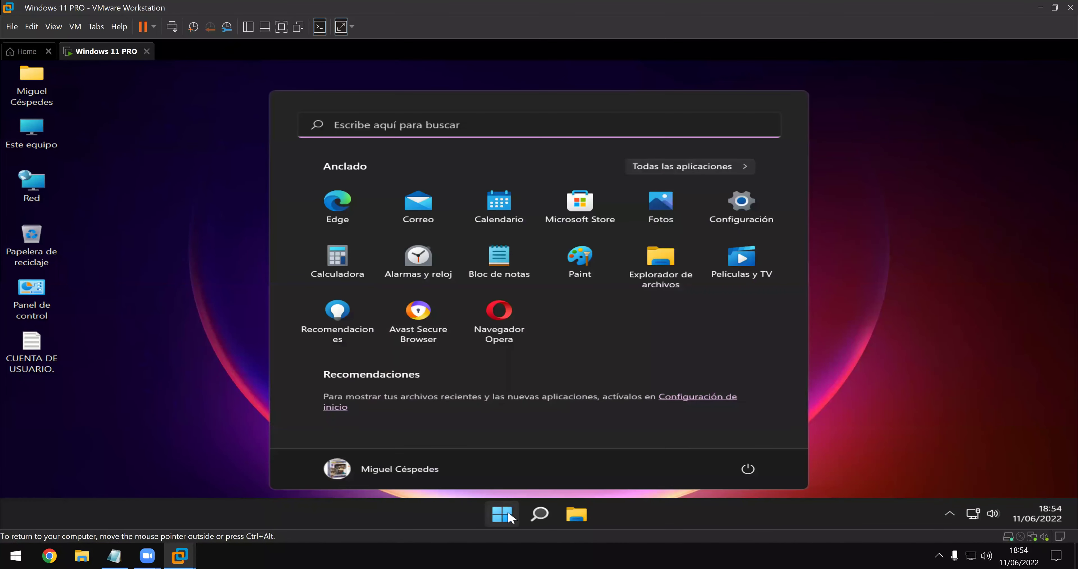
{"action": "left_click", "coordinate": [749, 470]}
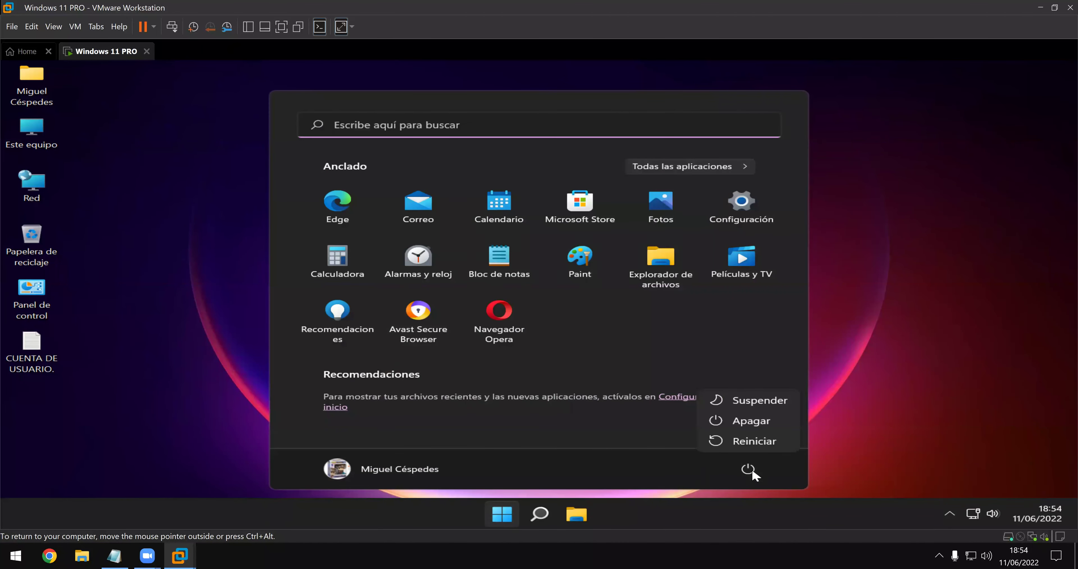
{"action": "left_click", "coordinate": [768, 446]}
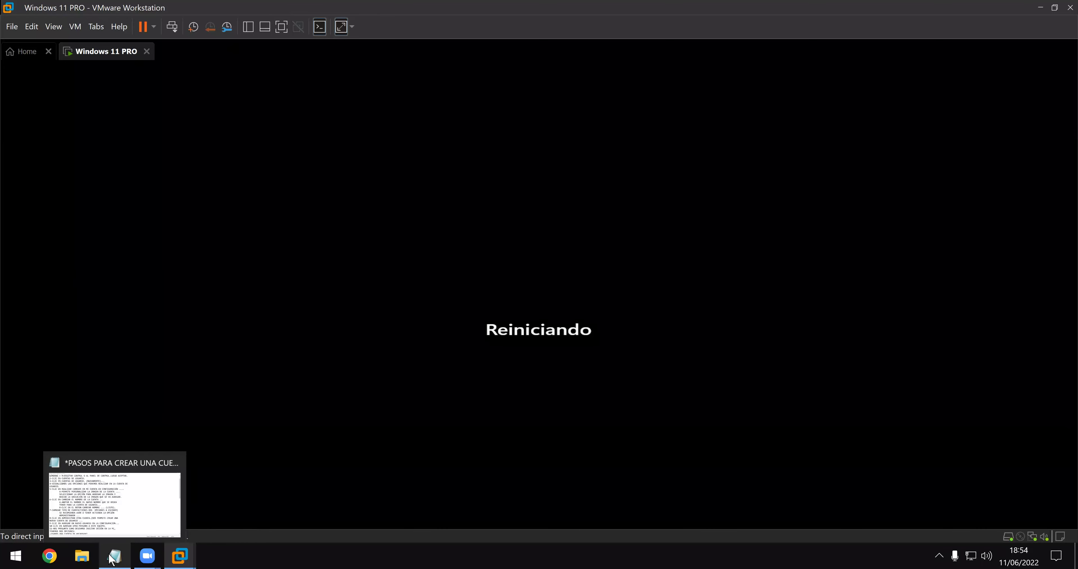
Open the host account's Tu información settings and start choosing an existing picture.
{"action": "left_click", "coordinate": [15, 555]}
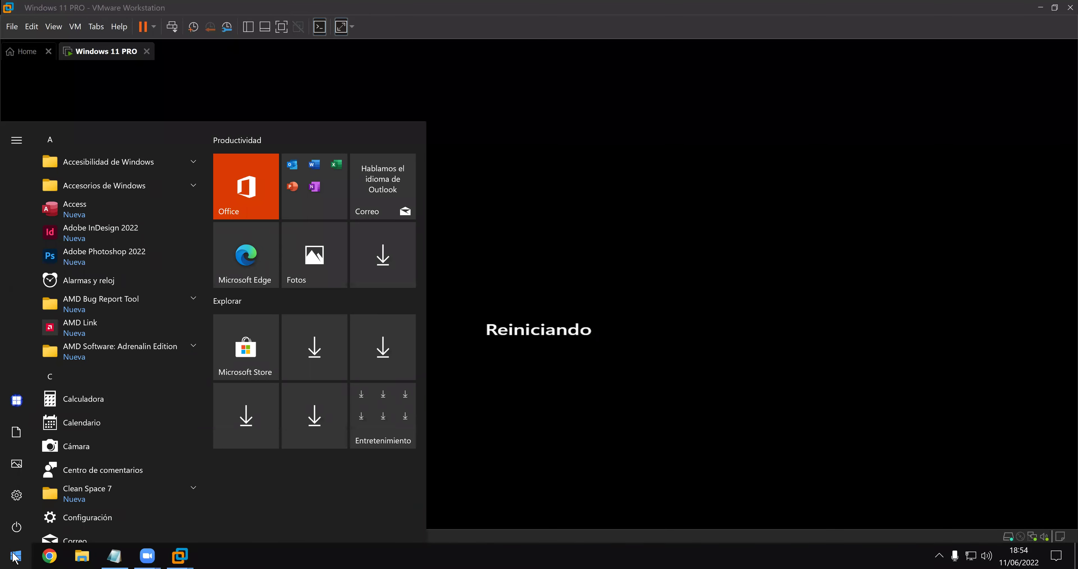
{"action": "mouse_move", "coordinate": [18, 406]}
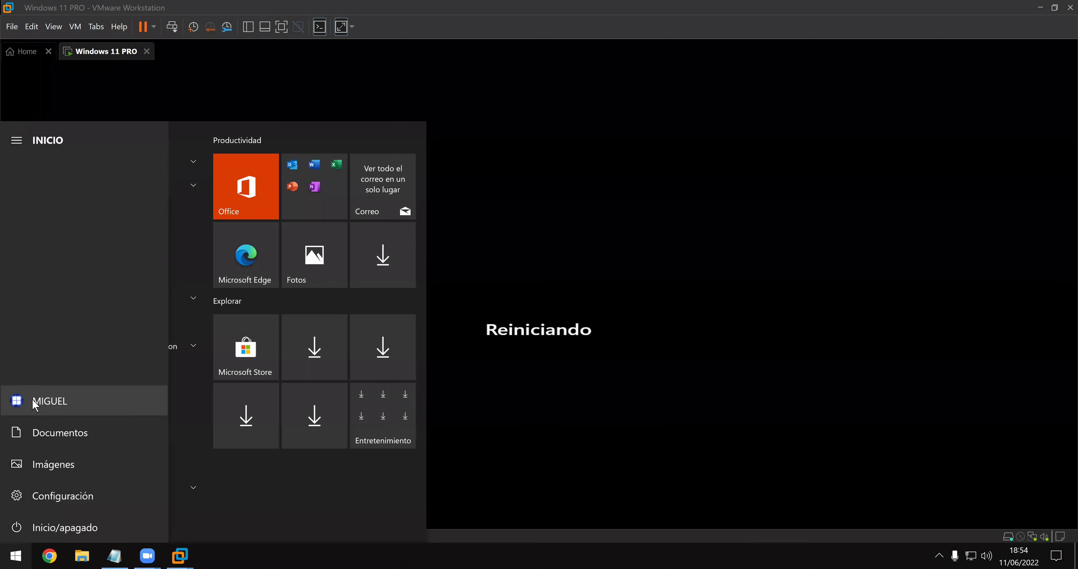
{"action": "left_click", "coordinate": [71, 402]}
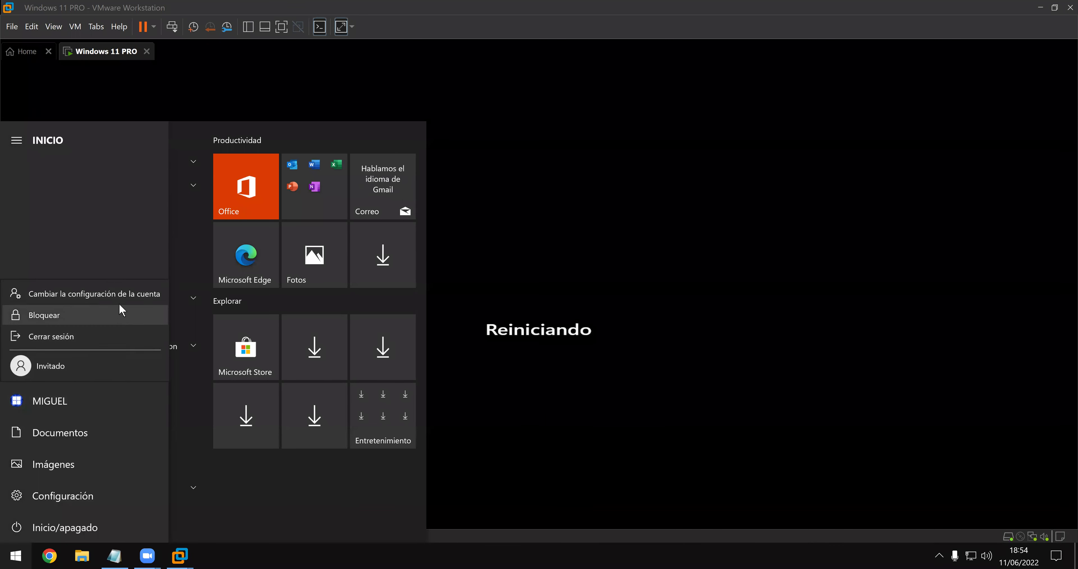
{"action": "left_click", "coordinate": [124, 295]}
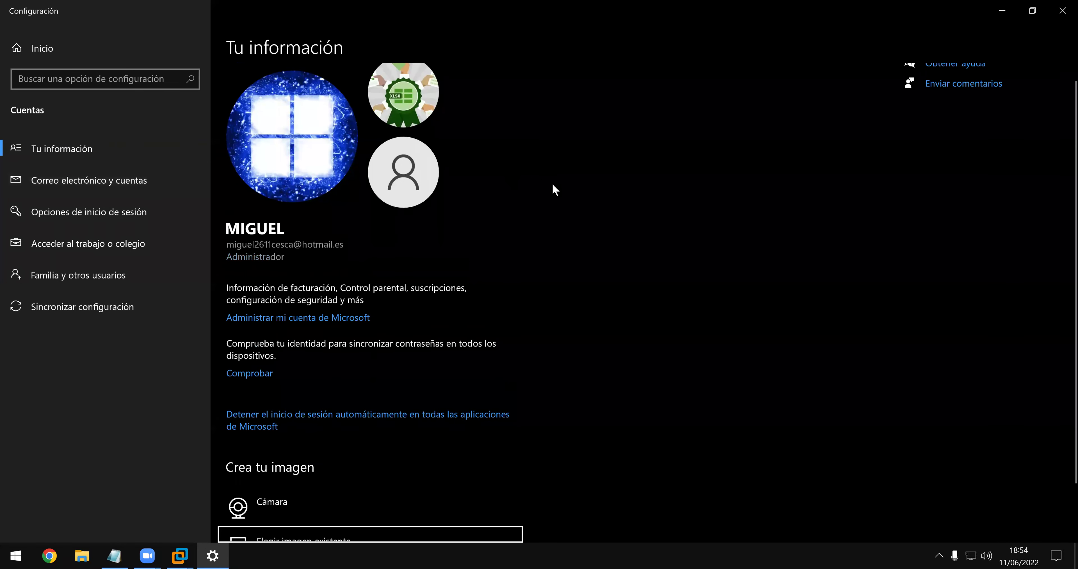
{"action": "left_click", "coordinate": [416, 96]}
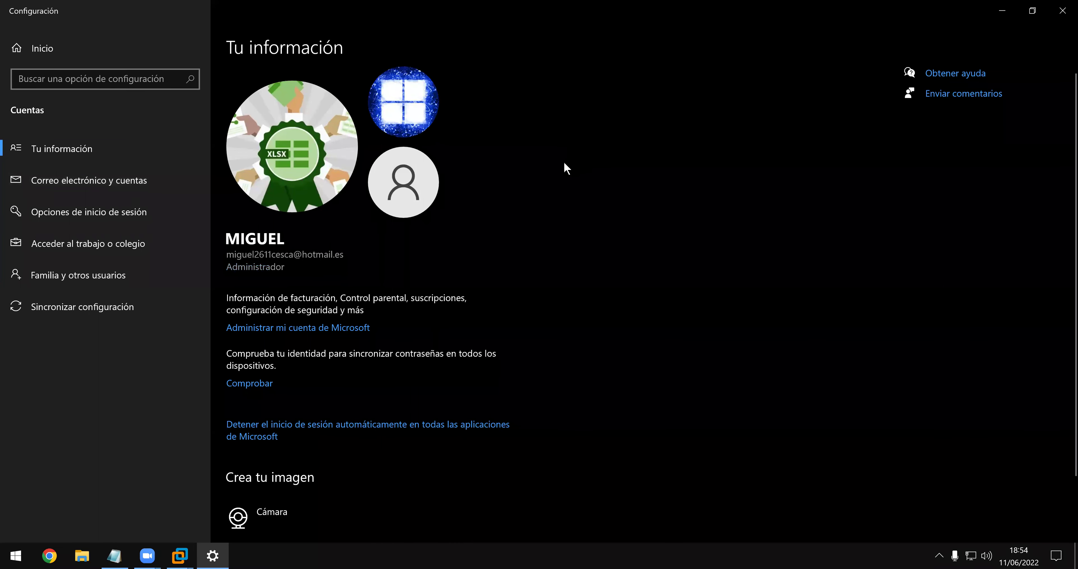
{"action": "left_click", "coordinate": [411, 187]}
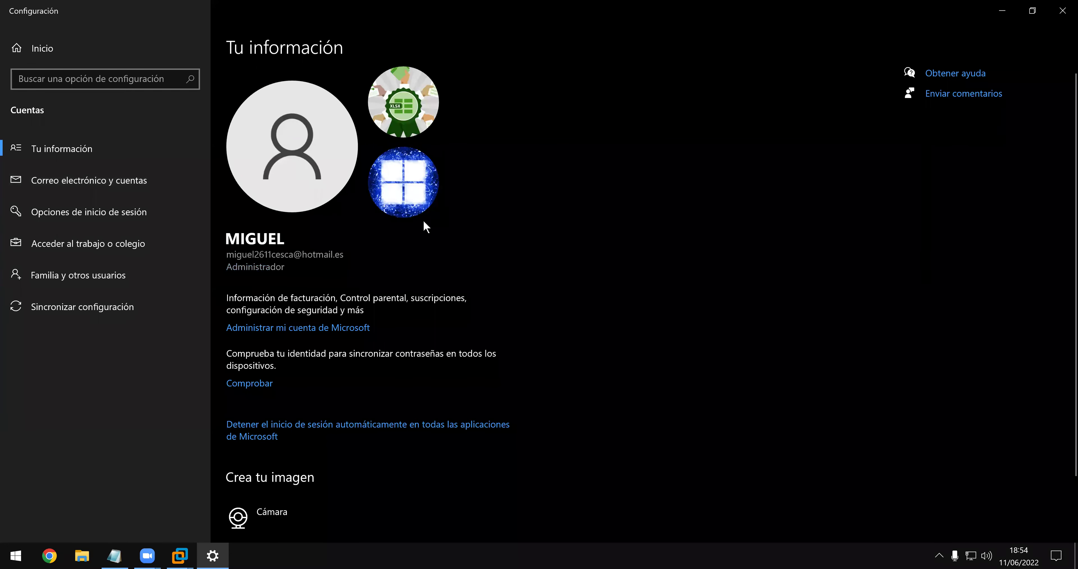
Browse up to the top of drive F:, then into 1 _ NOVEDADES 2022 > 02 - FOTOS.
{"action": "scroll", "coordinate": [438, 364], "scroll_direction": "down", "scroll_amount": 2}
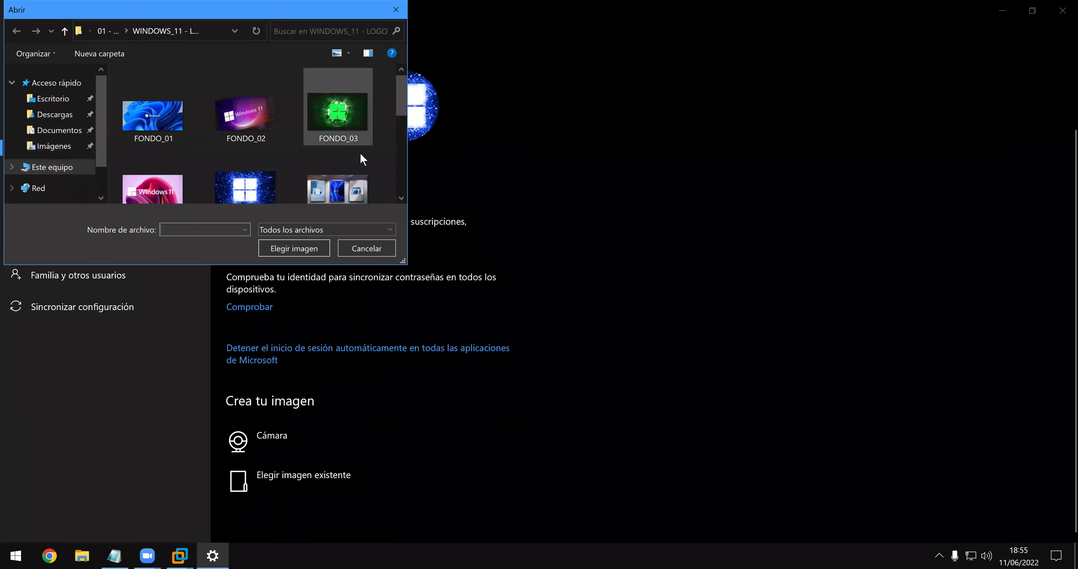
{"action": "scroll", "coordinate": [251, 138], "scroll_direction": "down", "scroll_amount": 2}
{"action": "left_click", "coordinate": [108, 30]}
{"action": "key", "text": "alt+Up"}
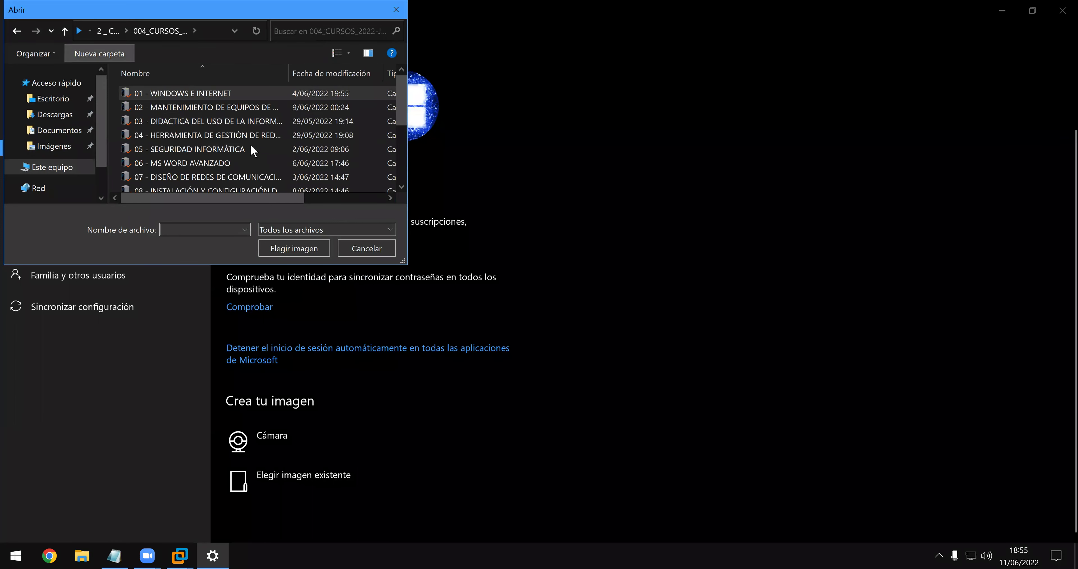
{"action": "key", "text": "alt+Up"}
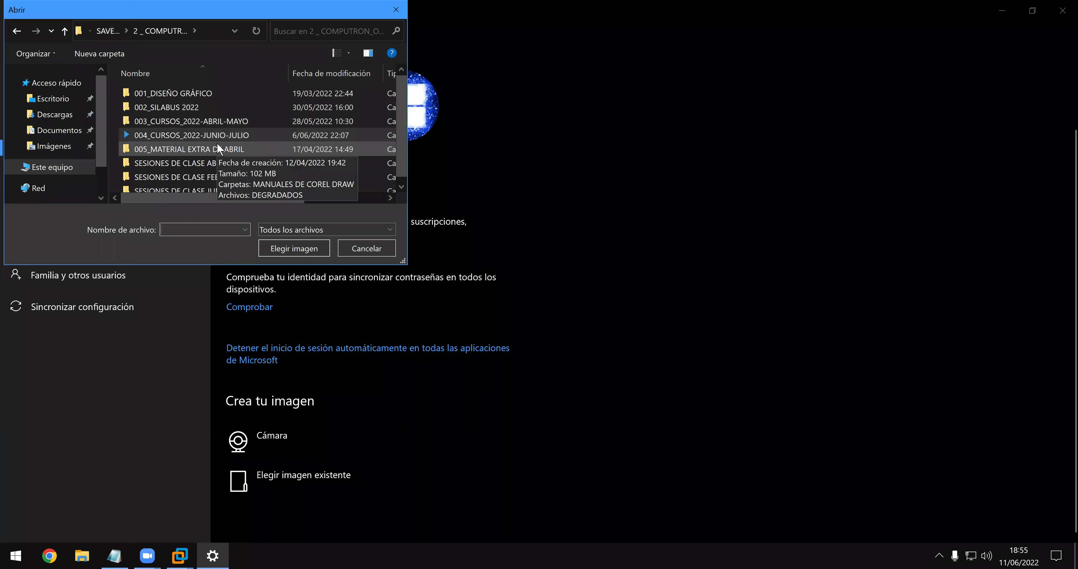
{"action": "key", "text": "alt+Up"}
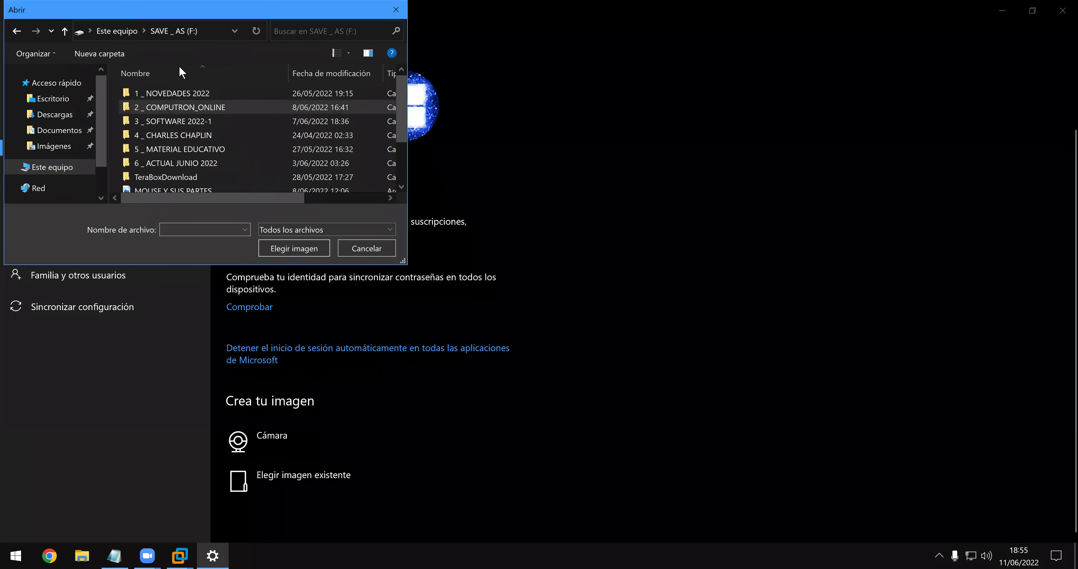
{"action": "double_click", "coordinate": [201, 94]}
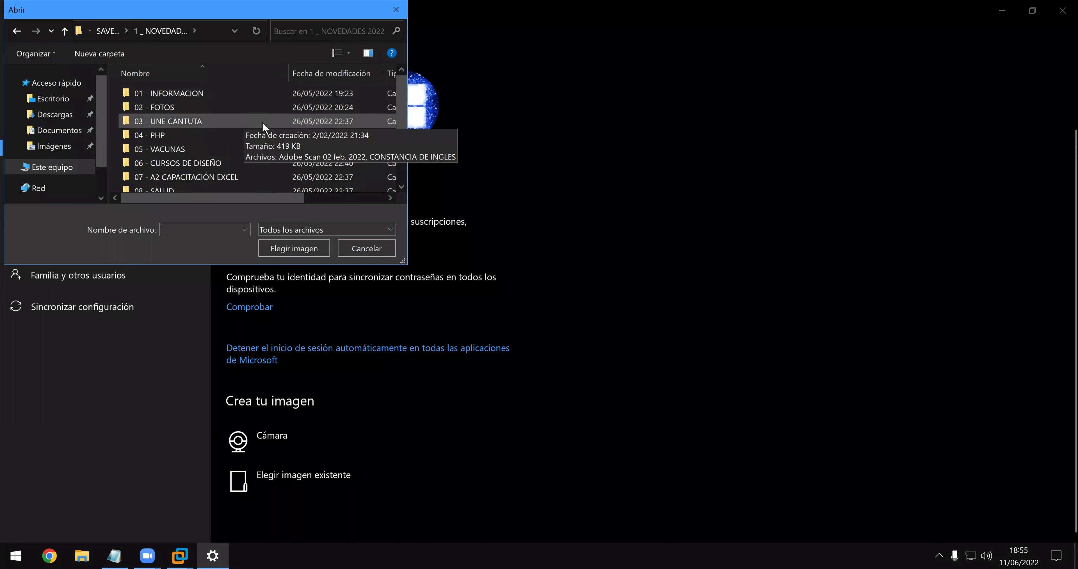
{"action": "double_click", "coordinate": [241, 108]}
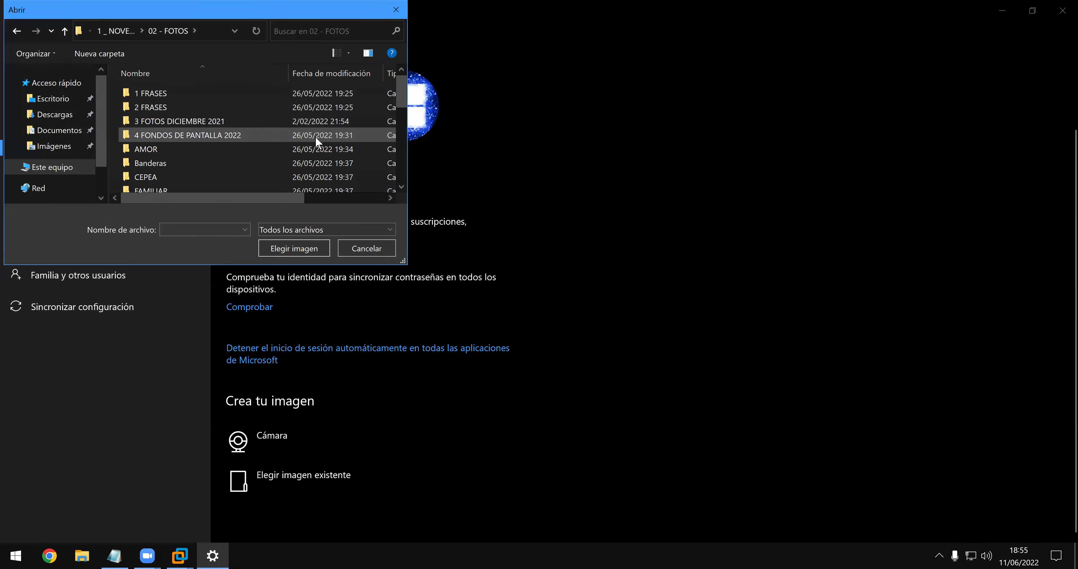
Open IMG SAINT SEIYA, then the Saint Seiya _ HD image folder.
{"action": "scroll", "coordinate": [311, 147], "scroll_direction": "down", "scroll_amount": 1}
{"action": "scroll", "coordinate": [306, 156], "scroll_direction": "down", "scroll_amount": 1}
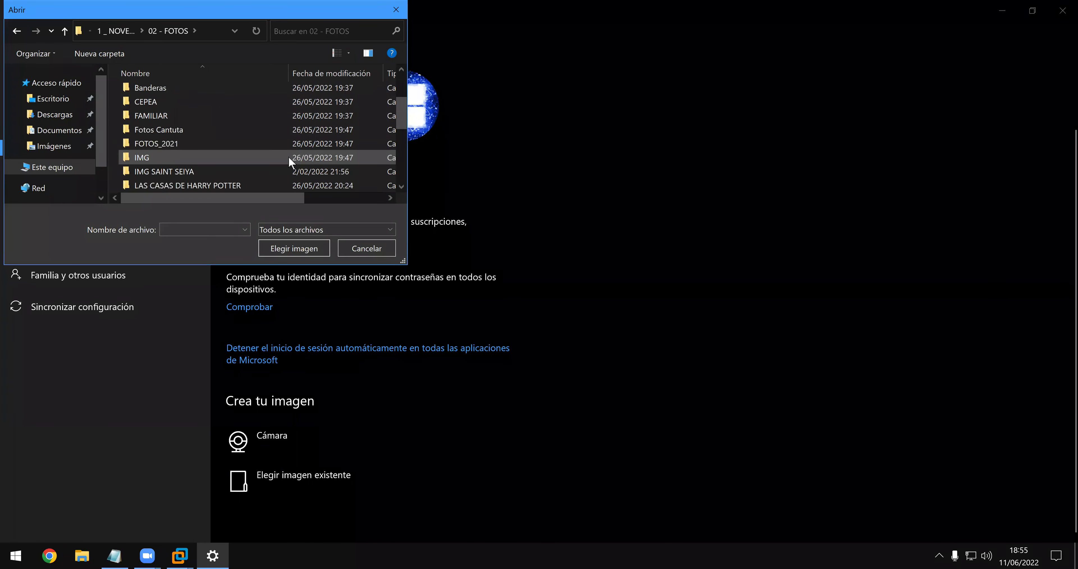
{"action": "left_click", "coordinate": [204, 160]}
{"action": "left_click", "coordinate": [200, 171]}
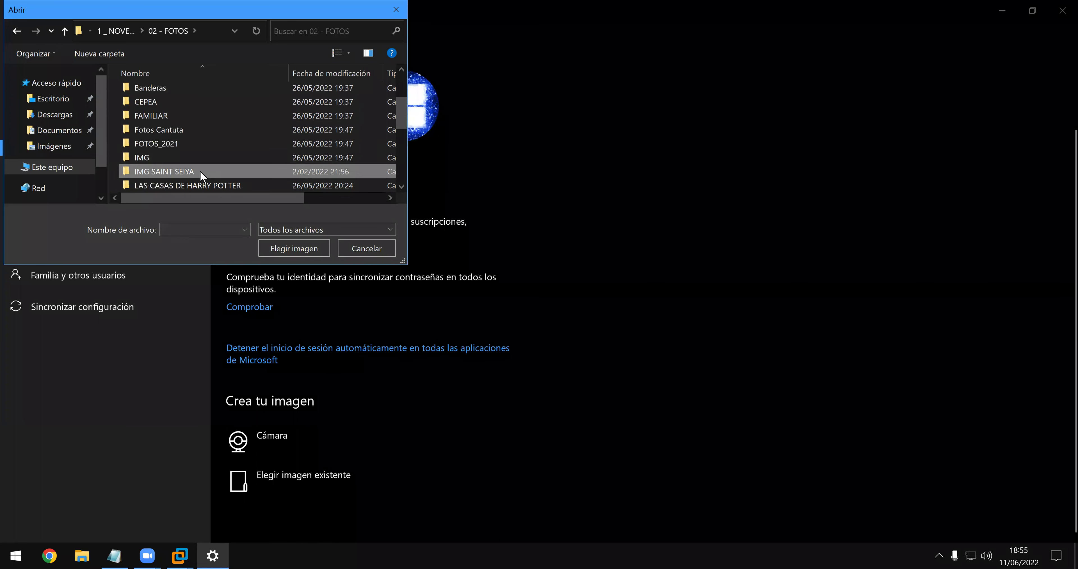
{"action": "double_click", "coordinate": [200, 171]}
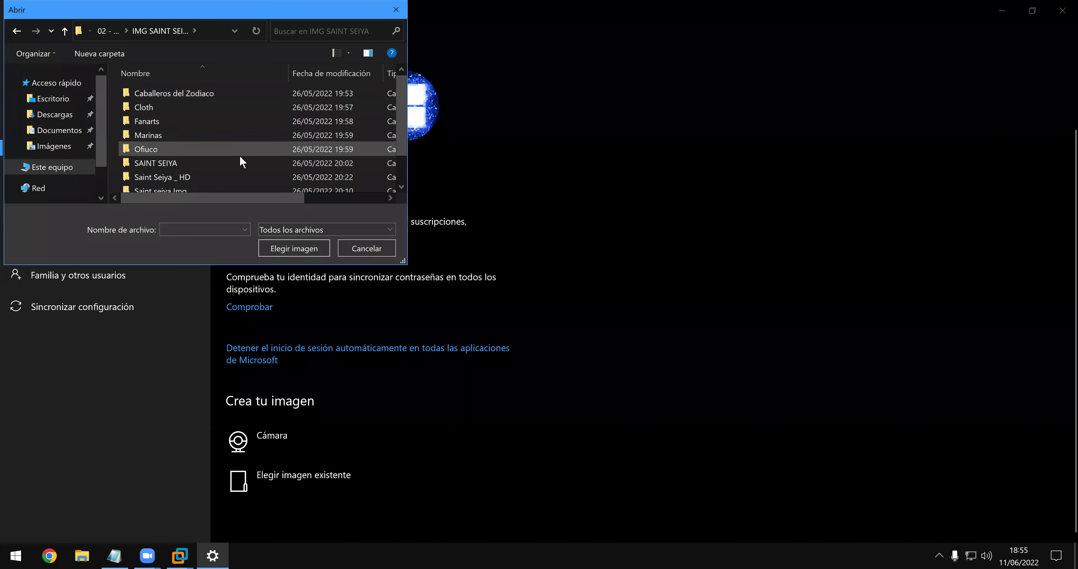
{"action": "scroll", "coordinate": [241, 161], "scroll_direction": "down", "scroll_amount": 1}
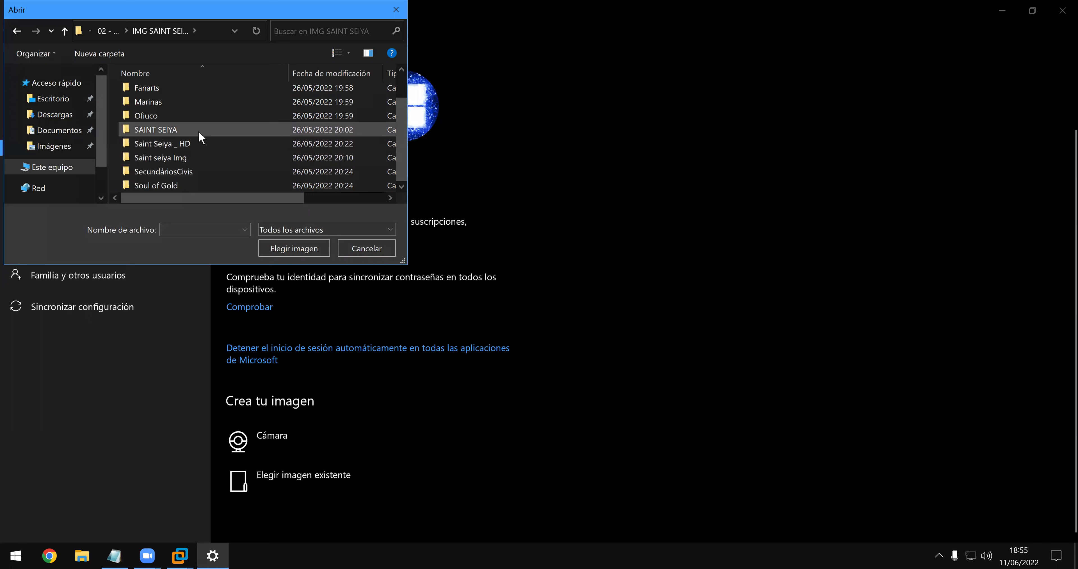
{"action": "double_click", "coordinate": [197, 143]}
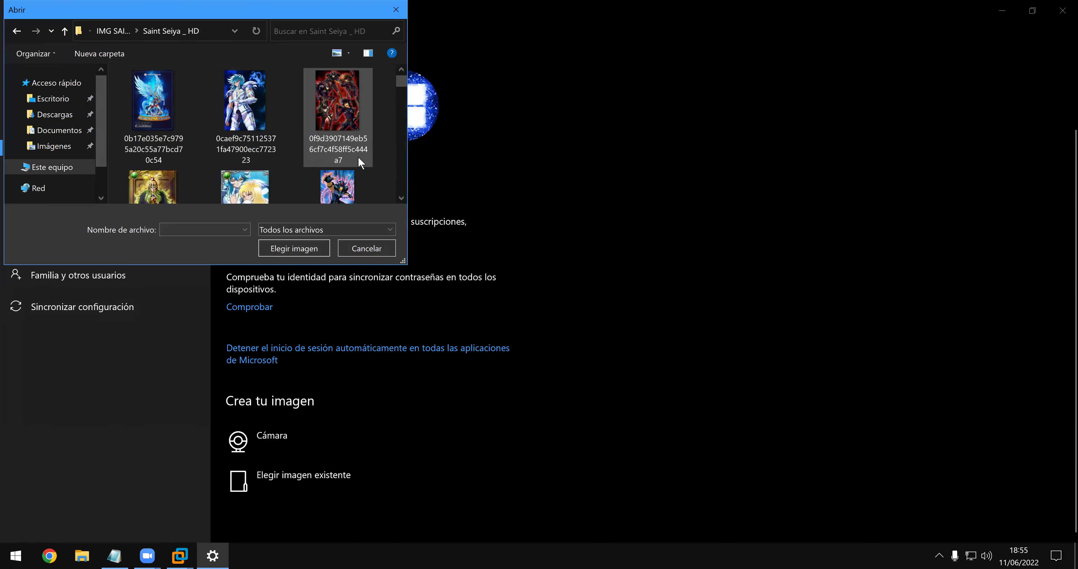
Select the picture of Seiya in red armour and set it as the profile picture.
{"action": "scroll", "coordinate": [381, 179], "scroll_direction": "down", "scroll_amount": 1}
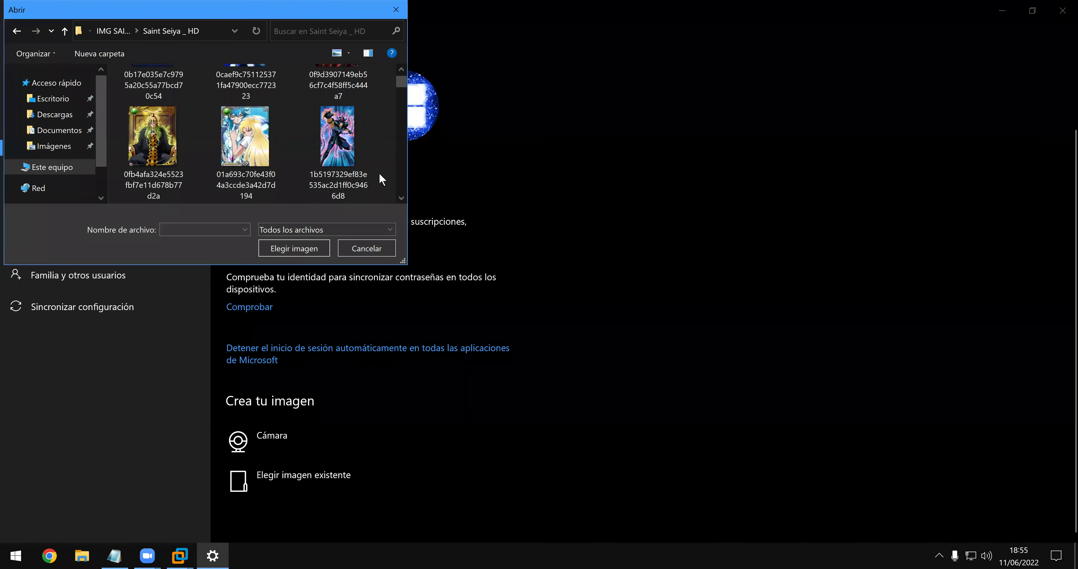
{"action": "scroll", "coordinate": [376, 182], "scroll_direction": "down", "scroll_amount": 2}
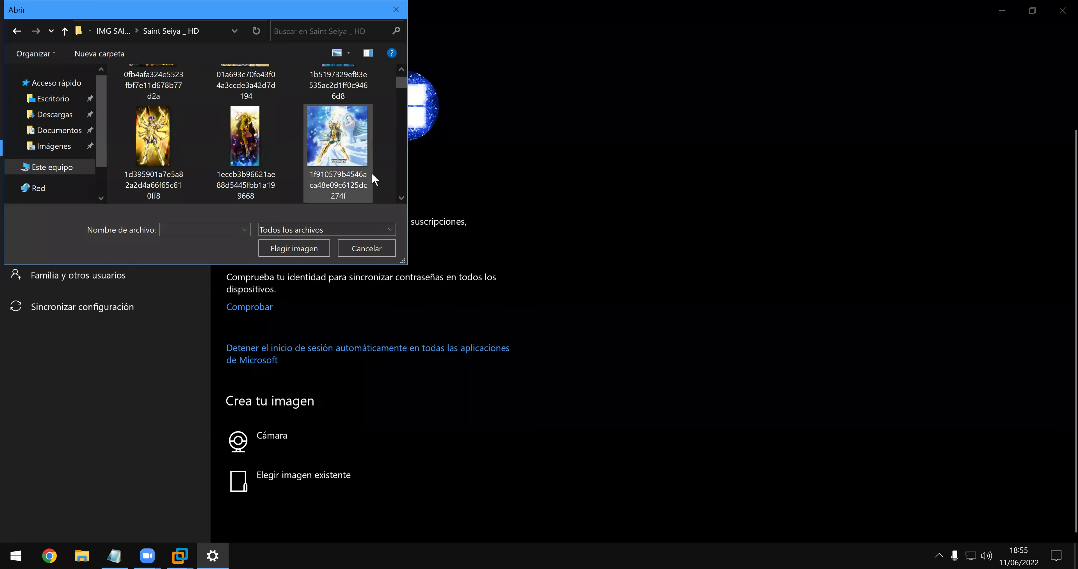
{"action": "scroll", "coordinate": [371, 173], "scroll_direction": "down", "scroll_amount": 2}
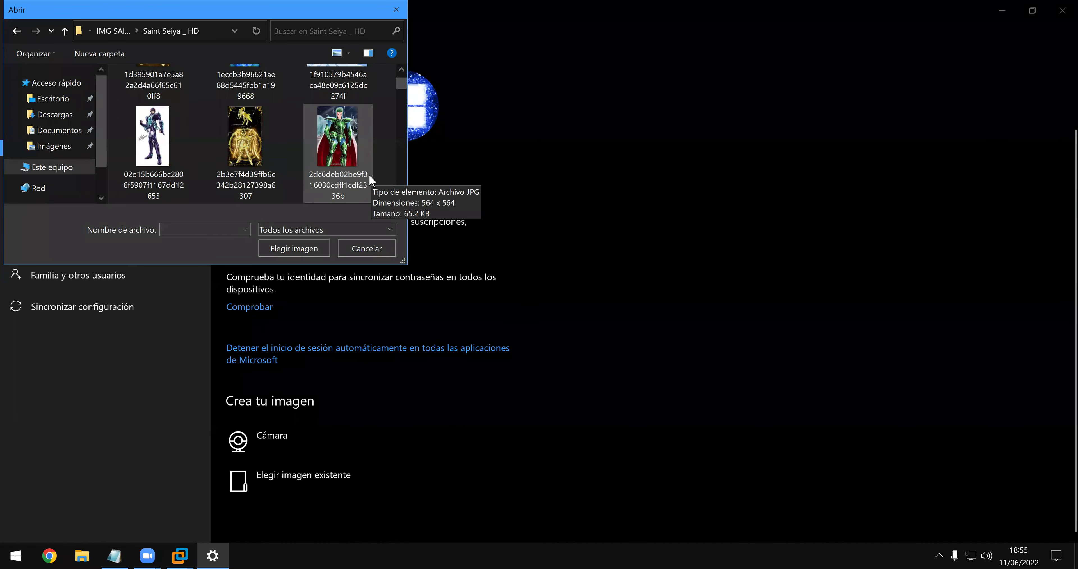
{"action": "scroll", "coordinate": [368, 175], "scroll_direction": "down", "scroll_amount": 2}
{"action": "scroll", "coordinate": [366, 173], "scroll_direction": "down", "scroll_amount": 3}
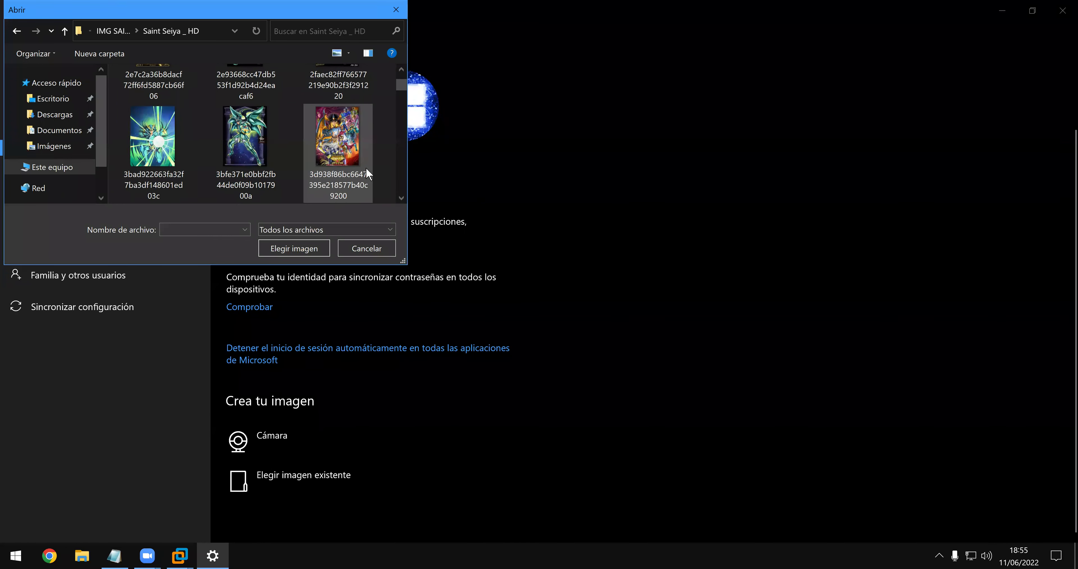
{"action": "scroll", "coordinate": [365, 168], "scroll_direction": "down", "scroll_amount": 2}
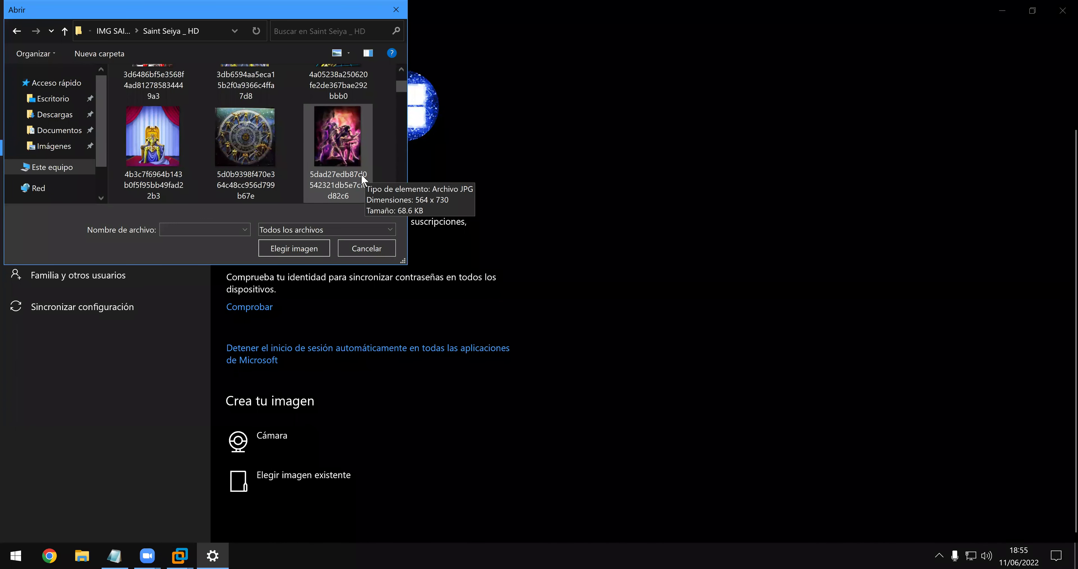
{"action": "scroll", "coordinate": [360, 174], "scroll_direction": "down", "scroll_amount": 2}
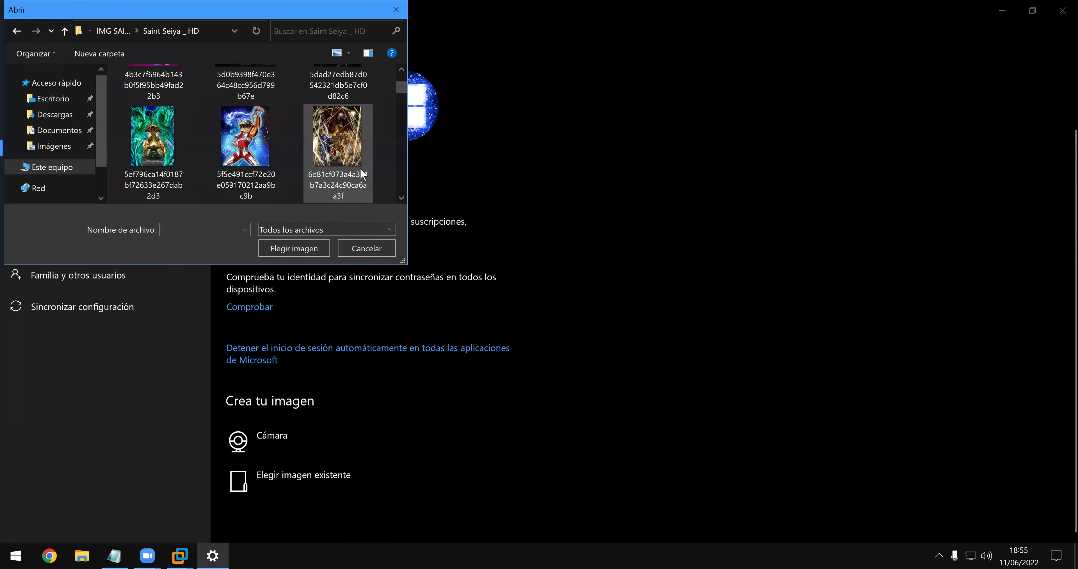
{"action": "left_click", "coordinate": [255, 140]}
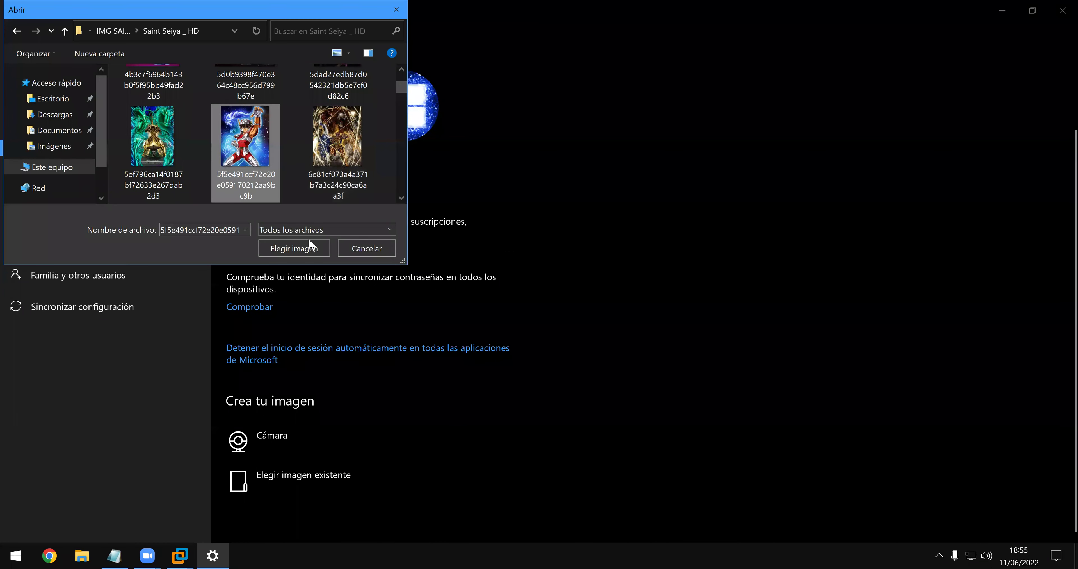
{"action": "left_click", "coordinate": [307, 243]}
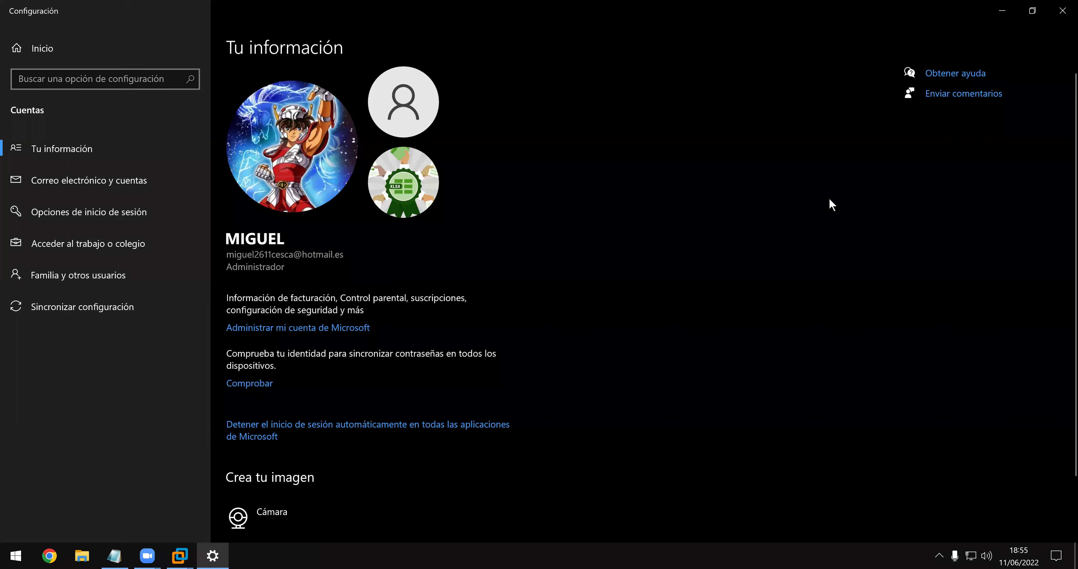
Close host Settings, unlock the Windows 11 VM with its PIN, refresh the desktop and open Start.
{"action": "left_click", "coordinate": [1062, 11]}
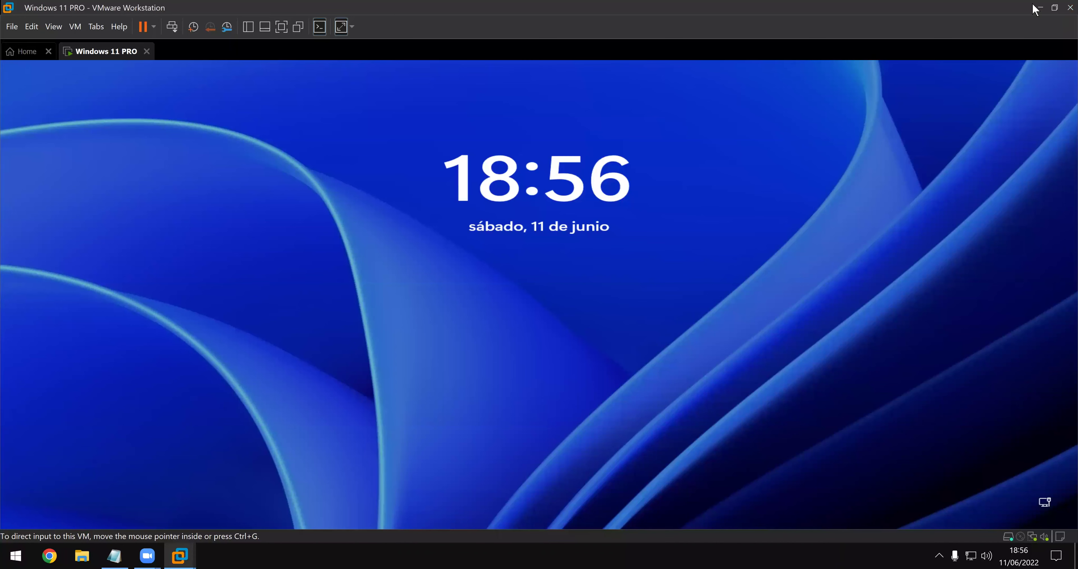
{"action": "left_click", "coordinate": [530, 280]}
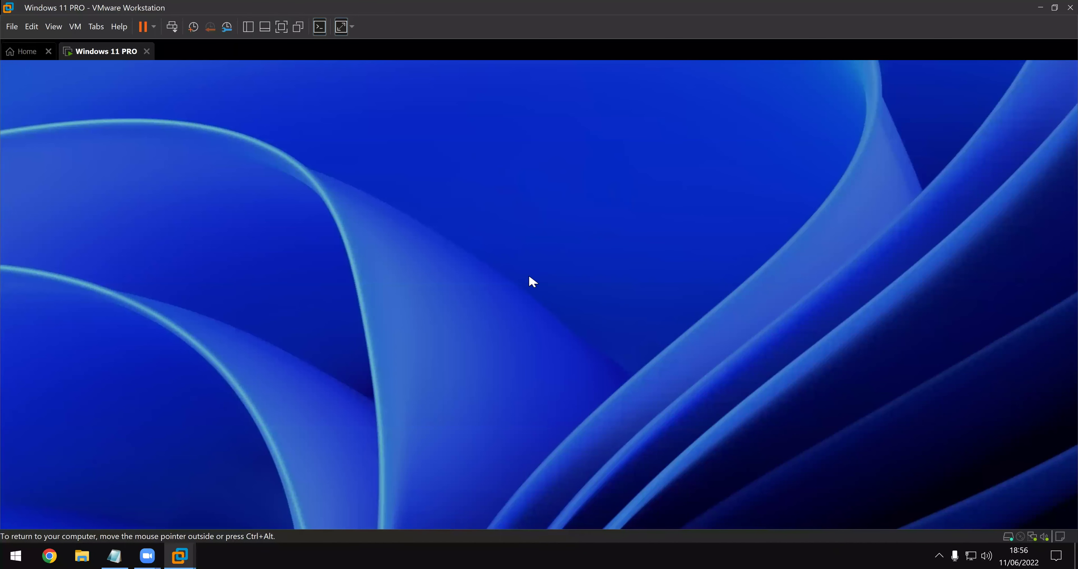
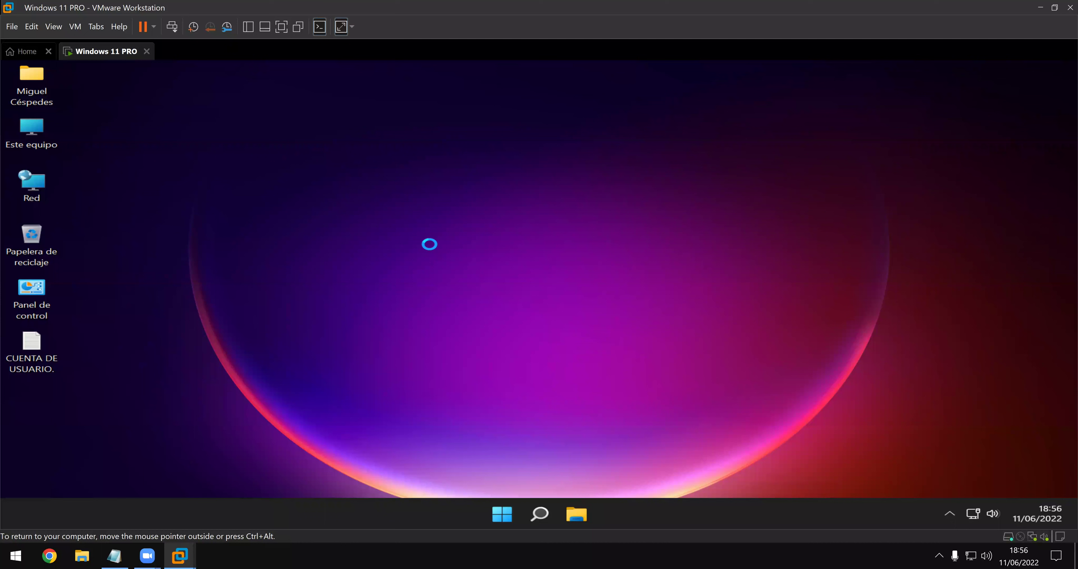
{"action": "right_click", "coordinate": [438, 247]}
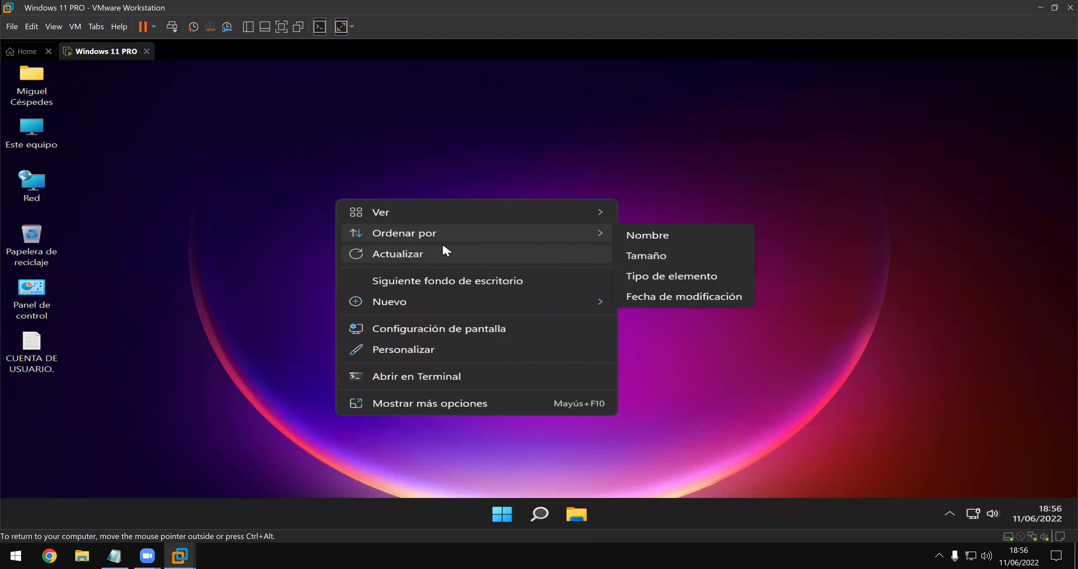
{"action": "left_click", "coordinate": [298, 379]}
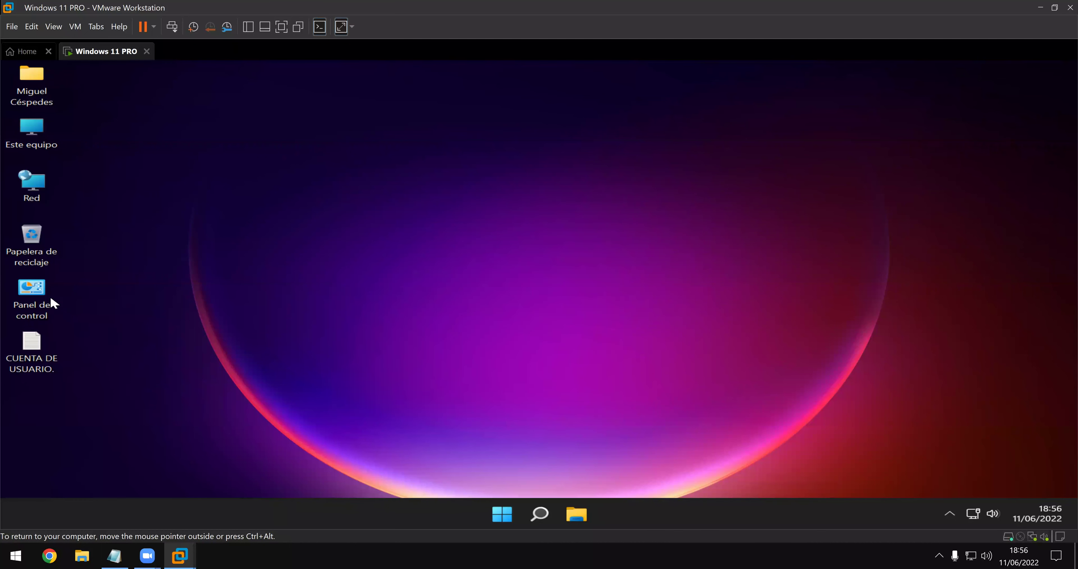
{"action": "left_click", "coordinate": [511, 514]}
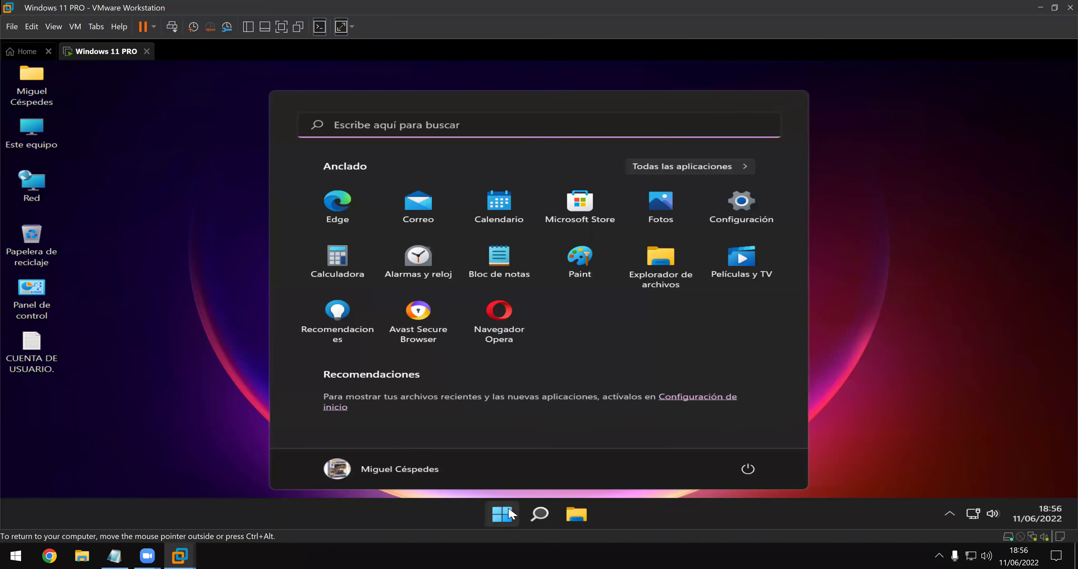
Sign the current user out of the Windows 11 VM with Cerrar sesión and dismiss the lock screen.
{"action": "left_click", "coordinate": [430, 476]}
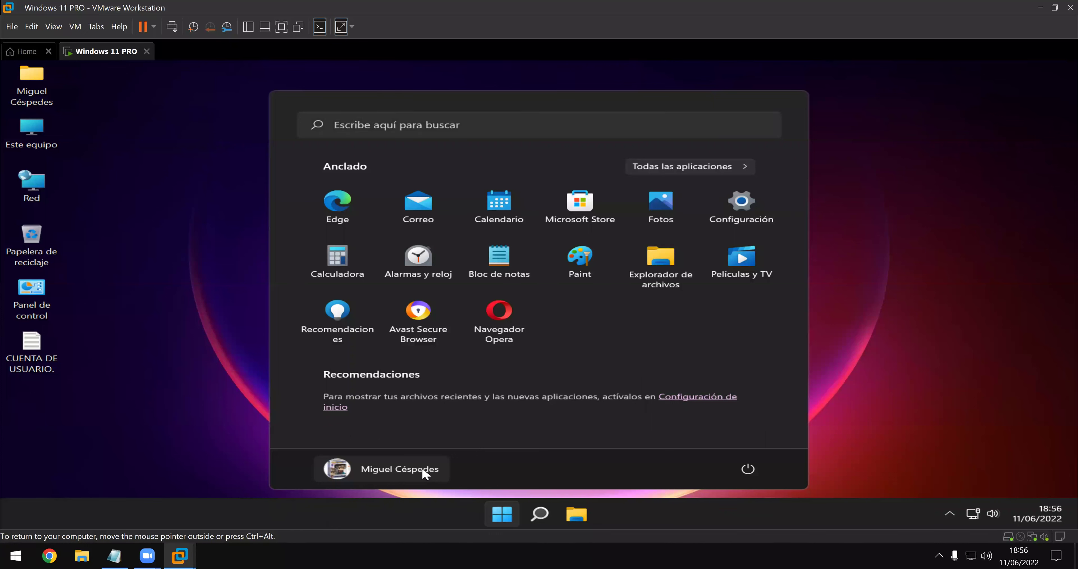
{"action": "left_click", "coordinate": [423, 471]}
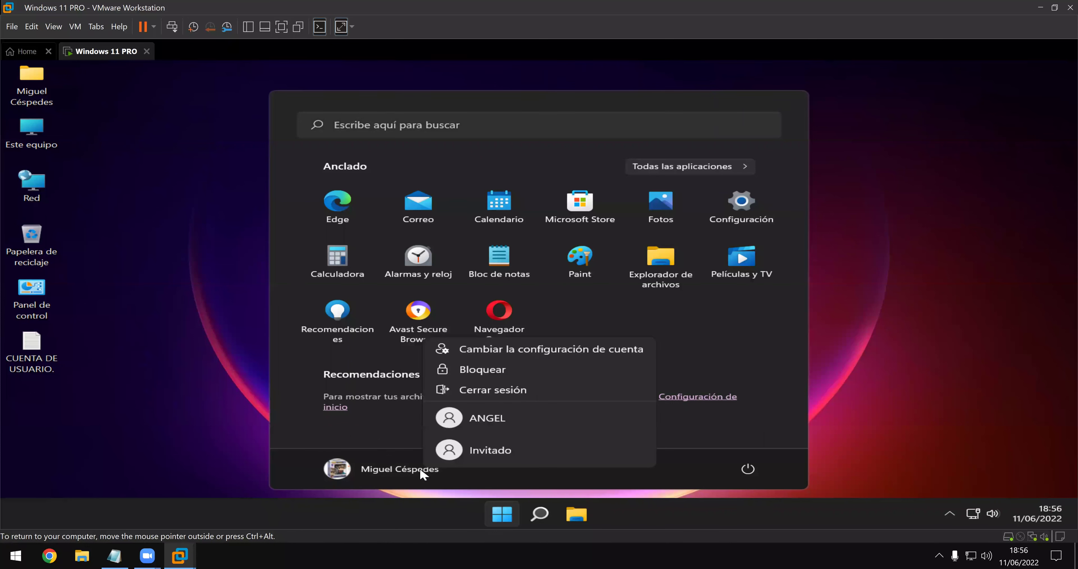
{"action": "left_click", "coordinate": [564, 391]}
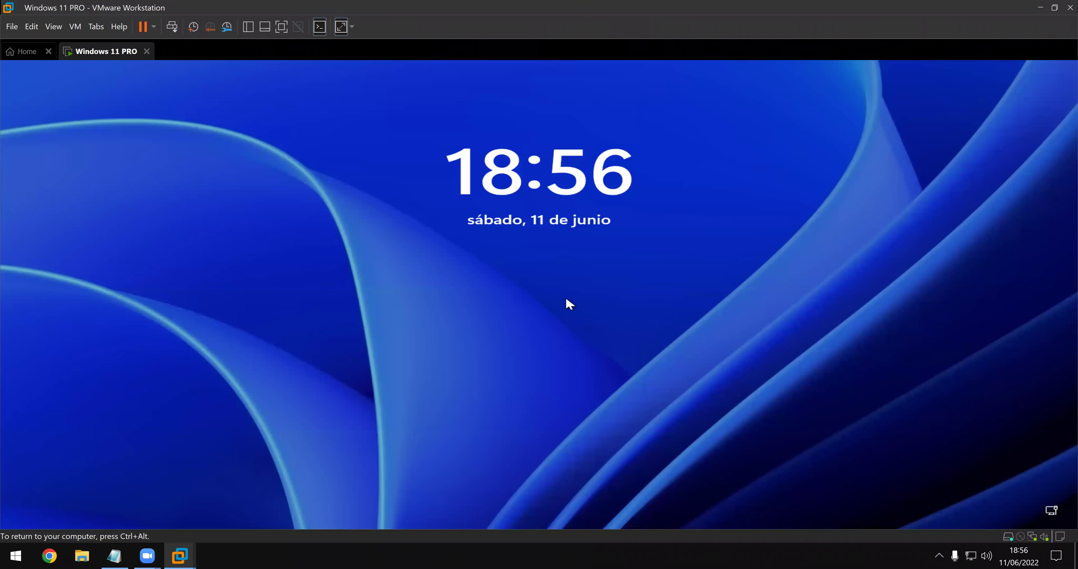
{"action": "left_click", "coordinate": [569, 304]}
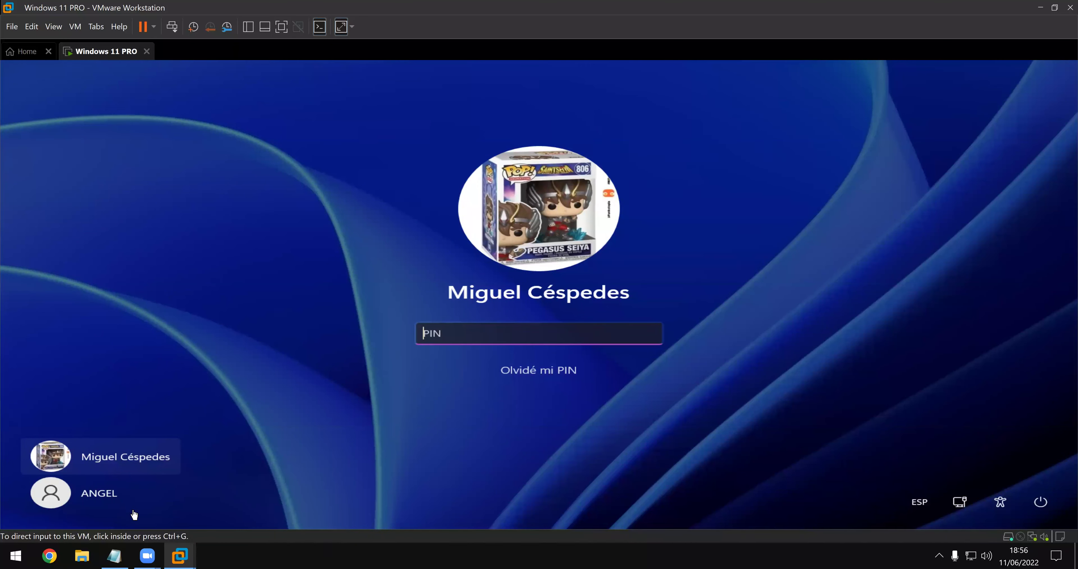
Switch the VM sign-in to the ANGEL account and sign in, starting its first-time setup.
{"action": "left_click", "coordinate": [89, 504]}
{"action": "left_click", "coordinate": [89, 504]}
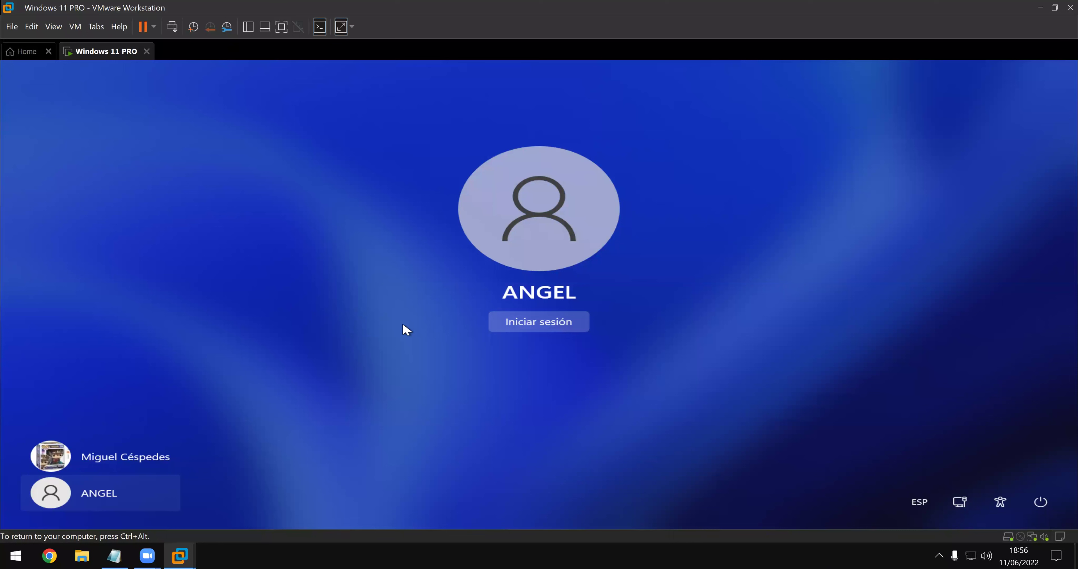
{"action": "left_click", "coordinate": [561, 333]}
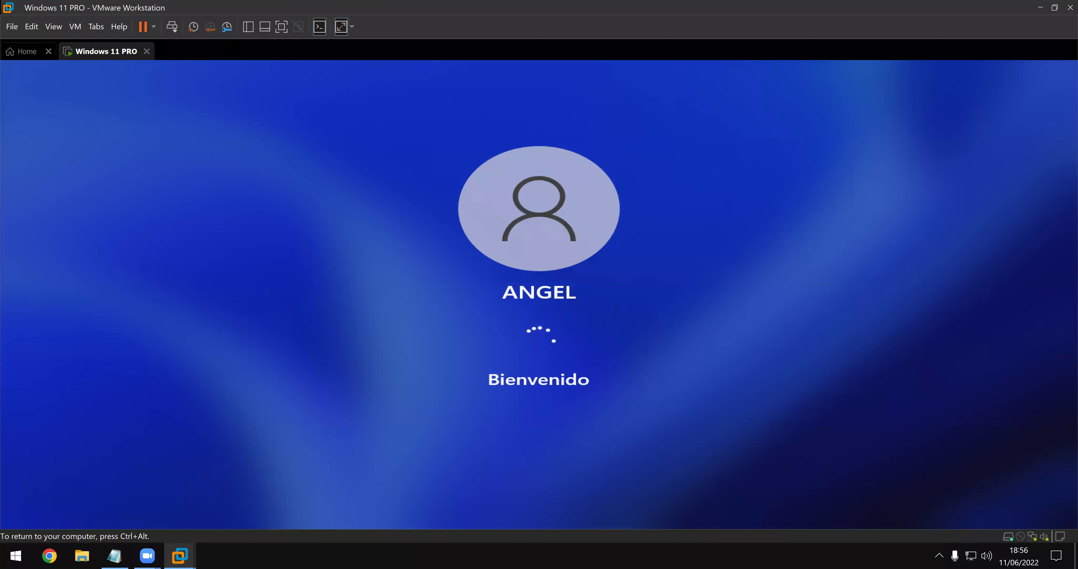
{"action": "key", "text": "ctrl+alt"}
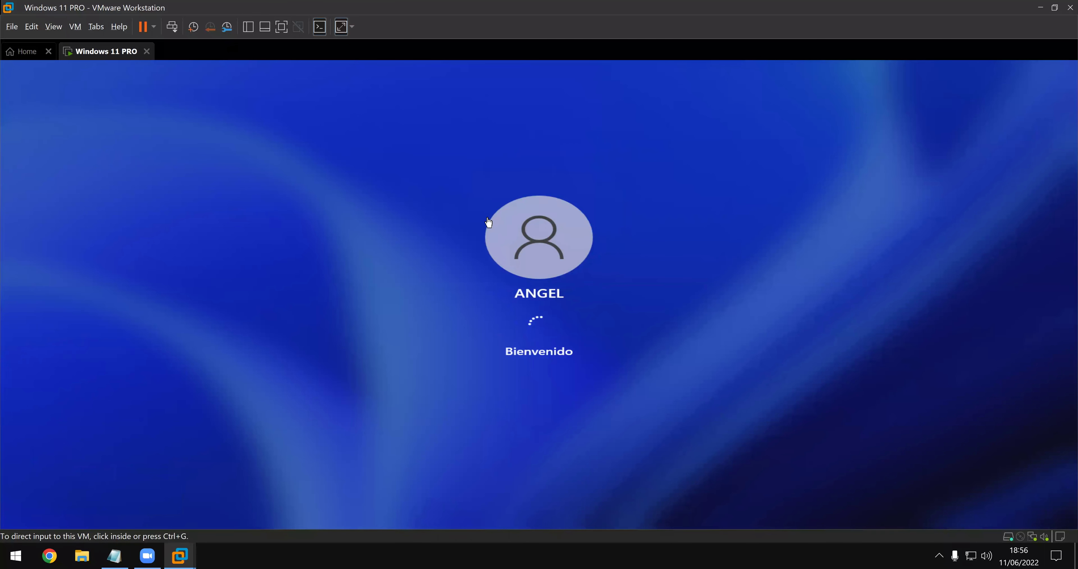
{"action": "left_click", "coordinate": [460, 193]}
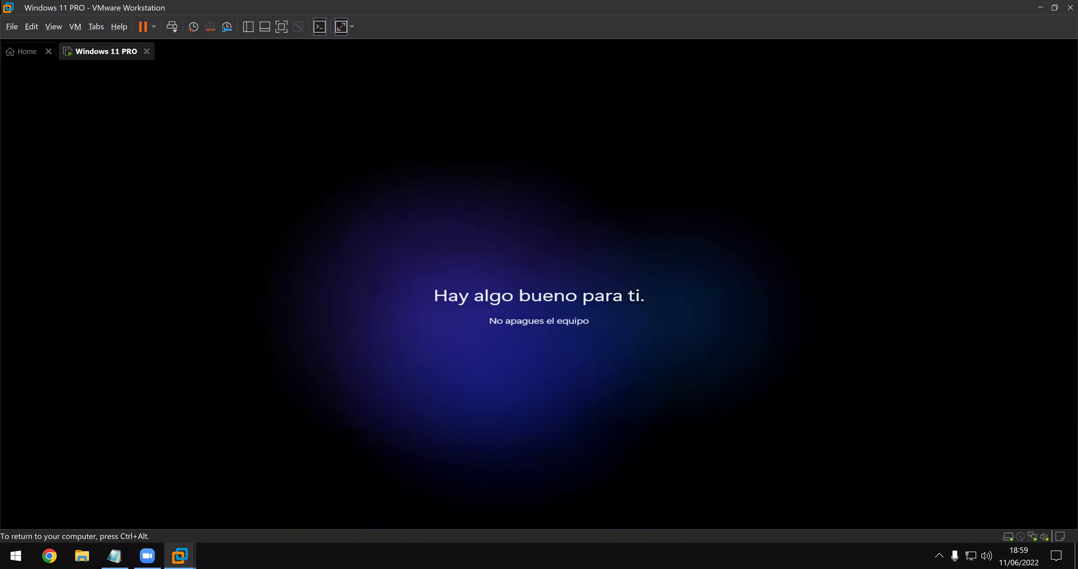
Let the VM's first sign-in setup run until 'Ya casi está' appears, briefly checking the host Start menu.
{"action": "key", "text": "ctrl+alt"}
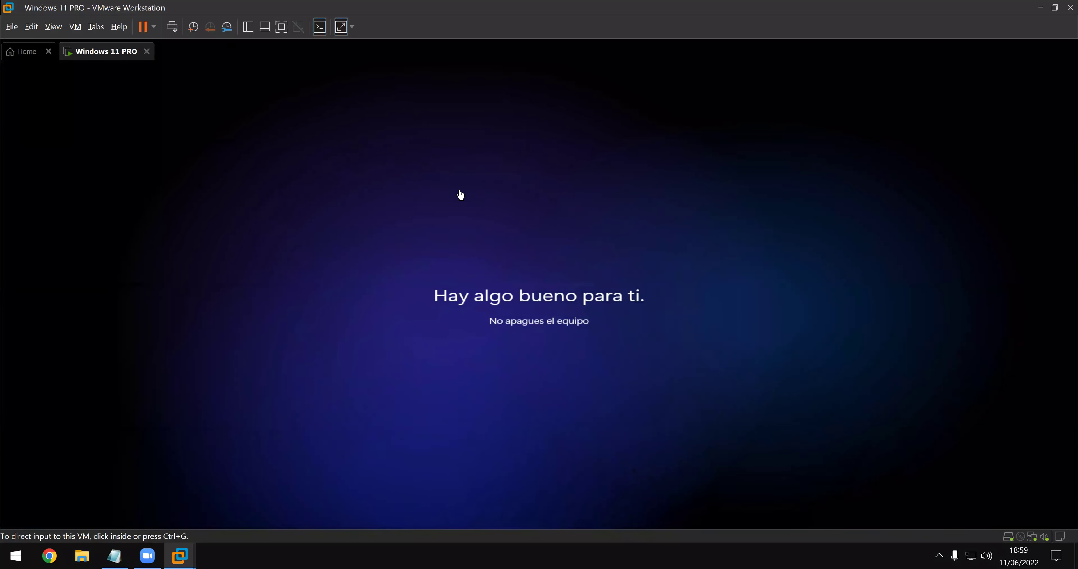
{"action": "left_click", "coordinate": [23, 559]}
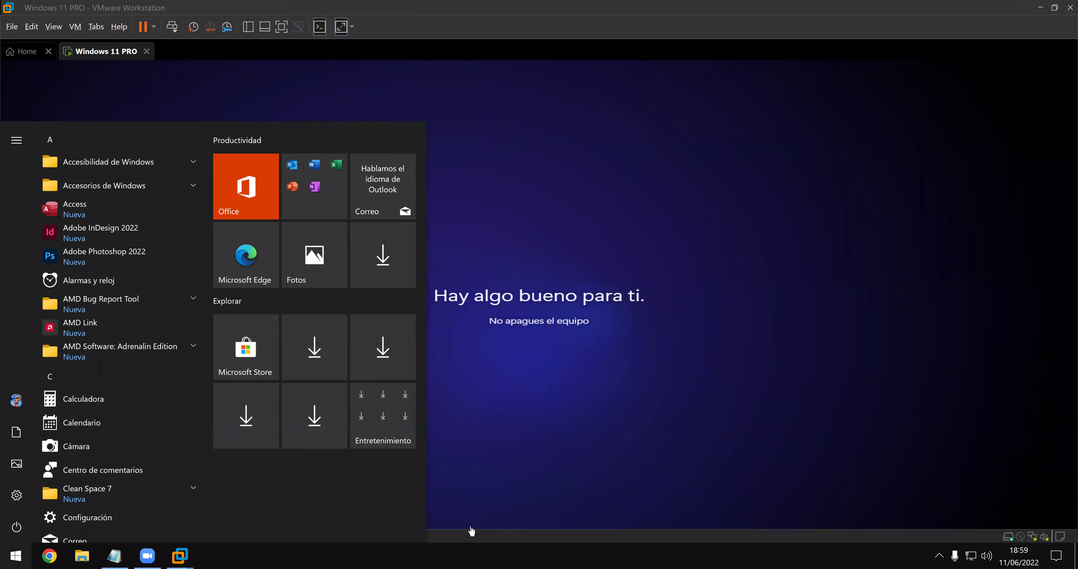
{"action": "left_click", "coordinate": [527, 466]}
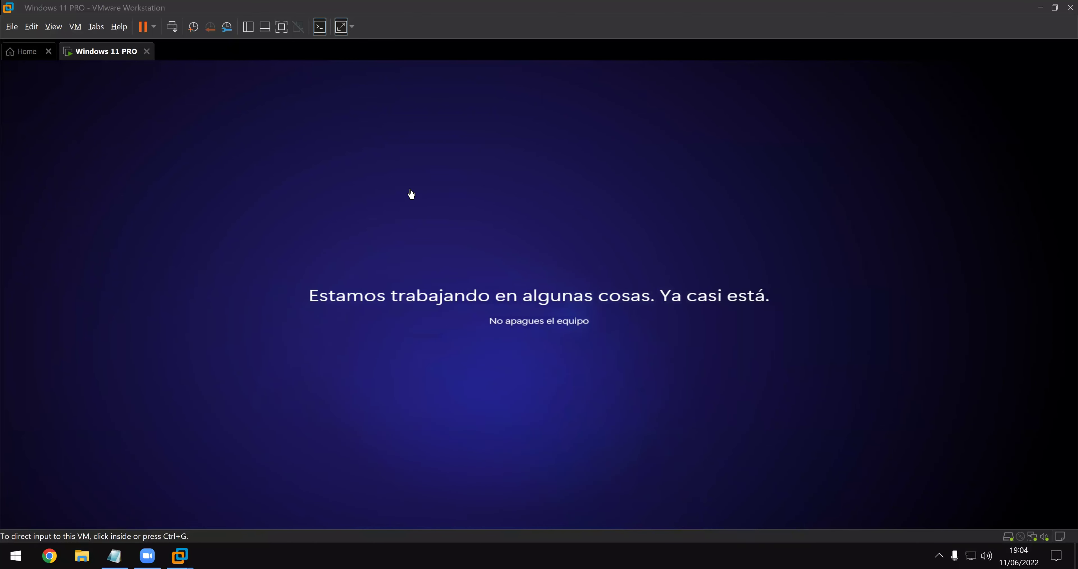
{"action": "left_click", "coordinate": [12, 555]}
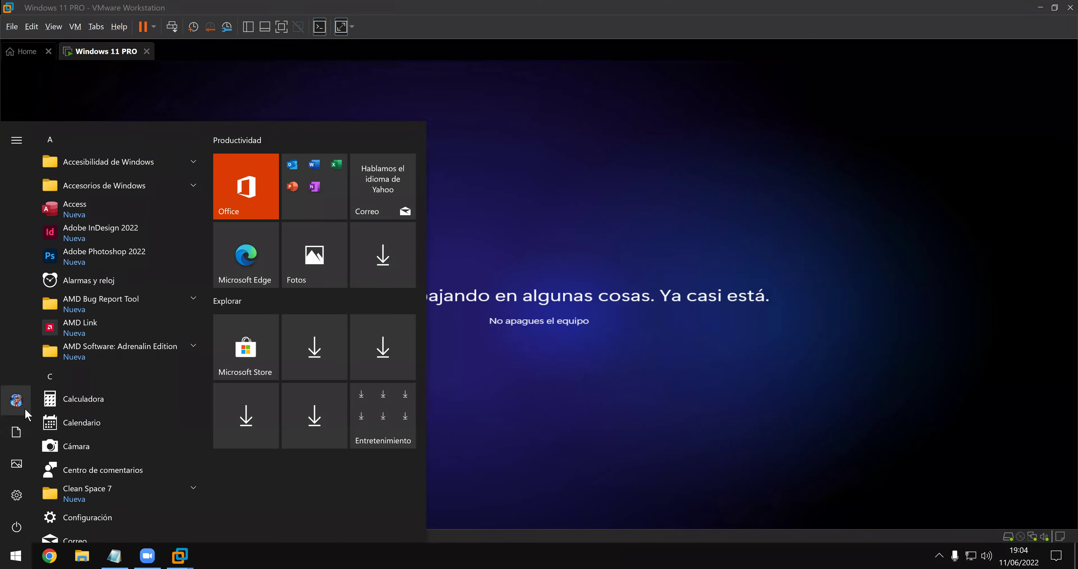
{"action": "left_click", "coordinate": [26, 406]}
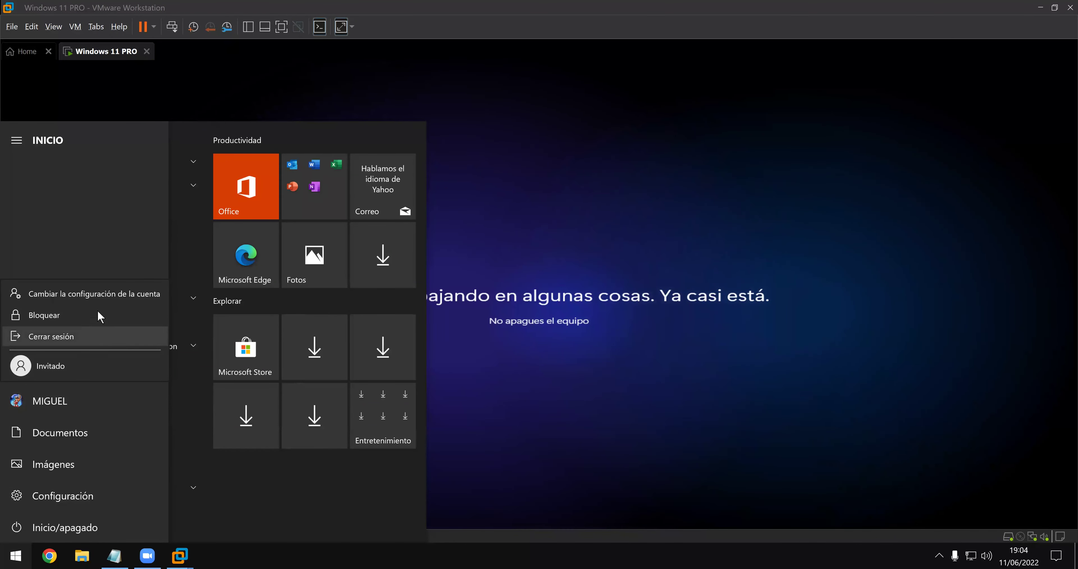
{"action": "left_click", "coordinate": [92, 293]}
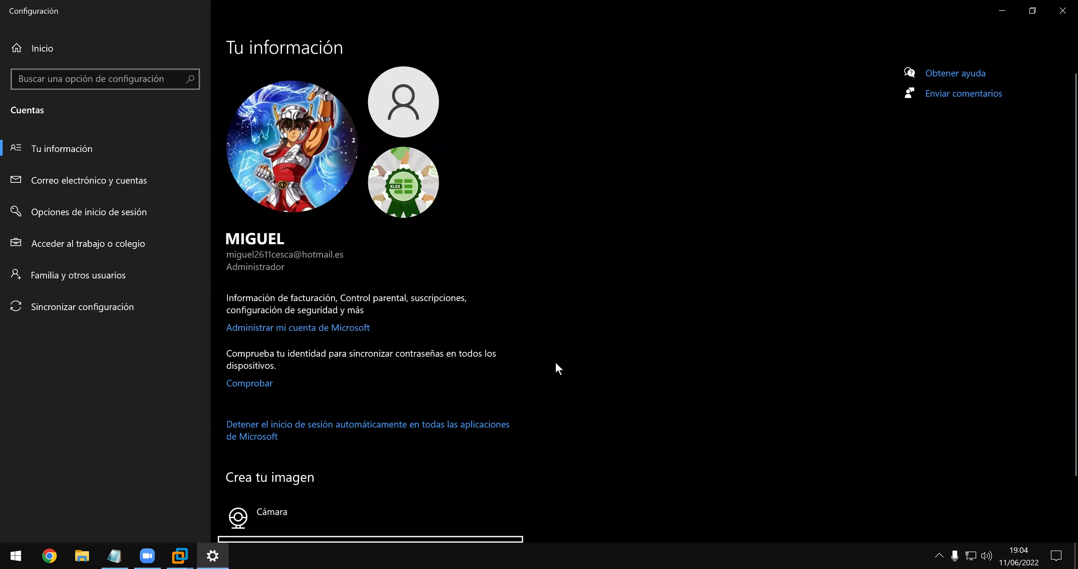
{"action": "scroll", "coordinate": [550, 365], "scroll_direction": "down", "scroll_amount": 2}
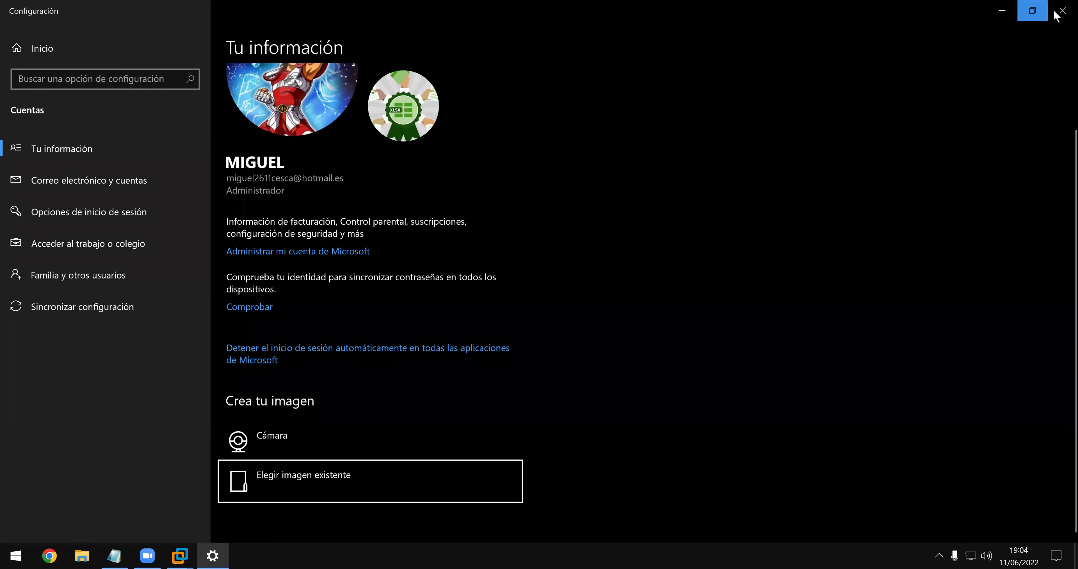
{"action": "left_click", "coordinate": [1066, 14]}
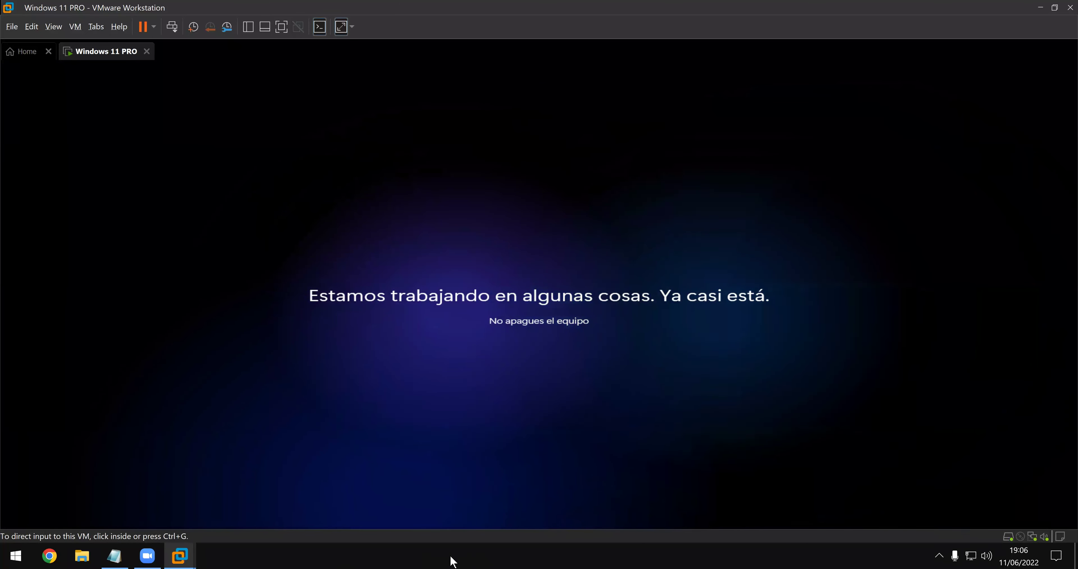
Release focus from the VM and open the host Start menu with the Windows key.
{"action": "left_click", "coordinate": [382, 554]}
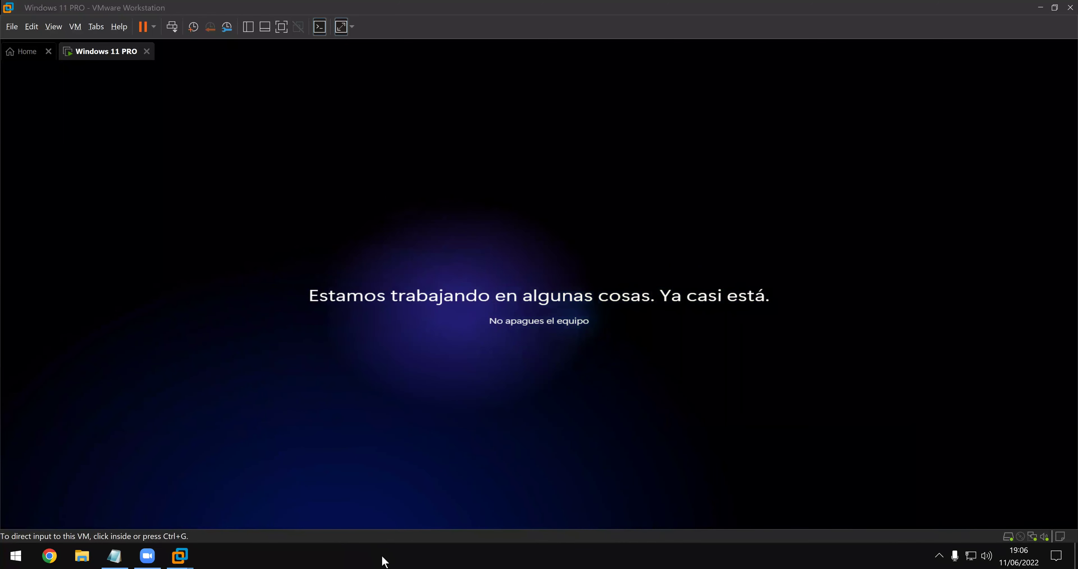
{"action": "key", "text": "super"}
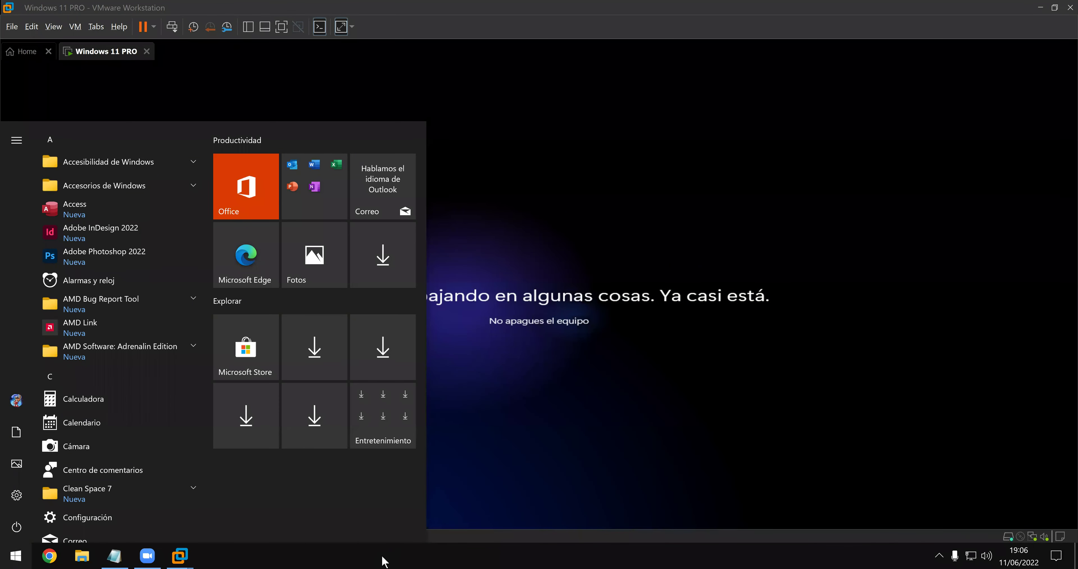
Launch Word from Start search and remove both FORMATO MATERIAL DE CLASE_02 entries from recent documents.
{"action": "type", "text": "WORD"}
{"action": "key", "text": "Return"}
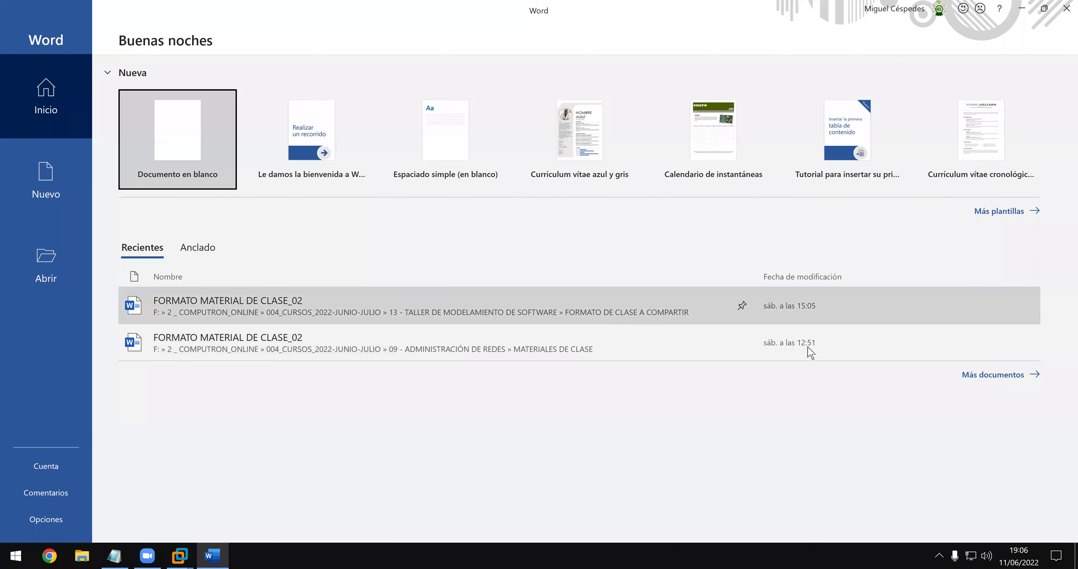
{"action": "right_click", "coordinate": [559, 305]}
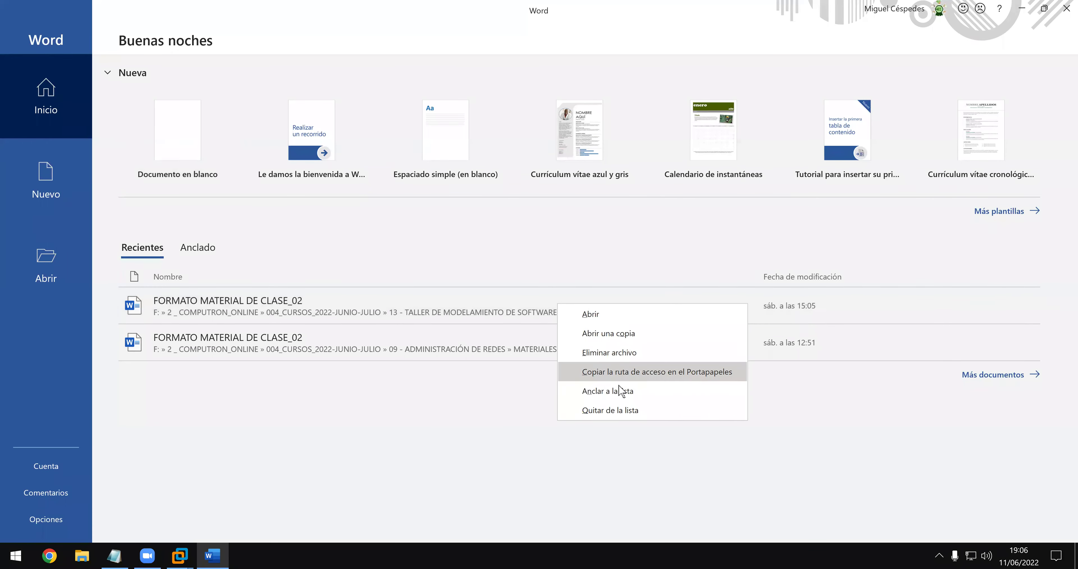
{"action": "left_click", "coordinate": [611, 410]}
{"action": "right_click", "coordinate": [486, 311]}
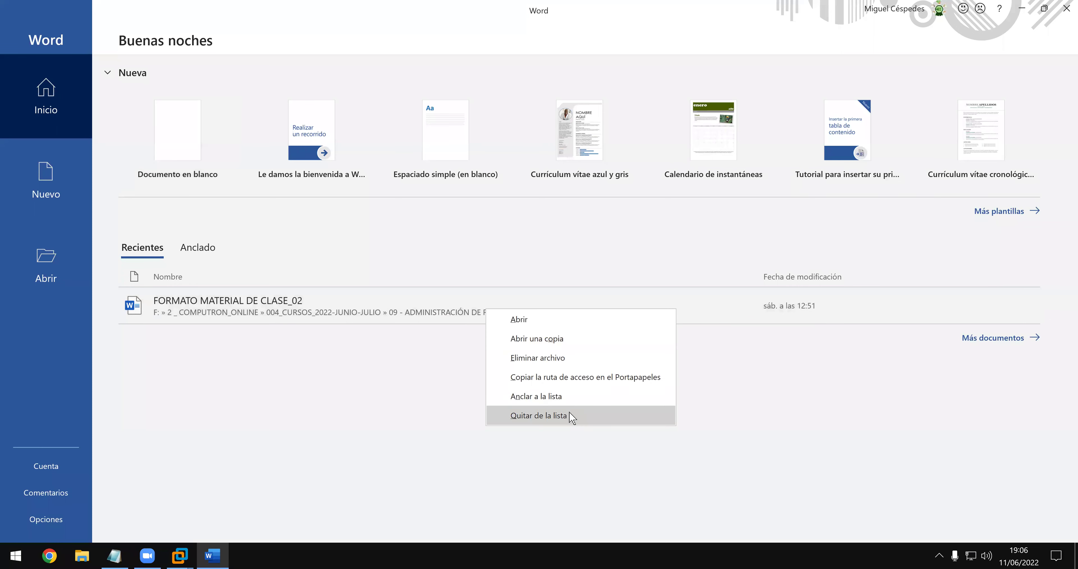
{"action": "left_click", "coordinate": [571, 416]}
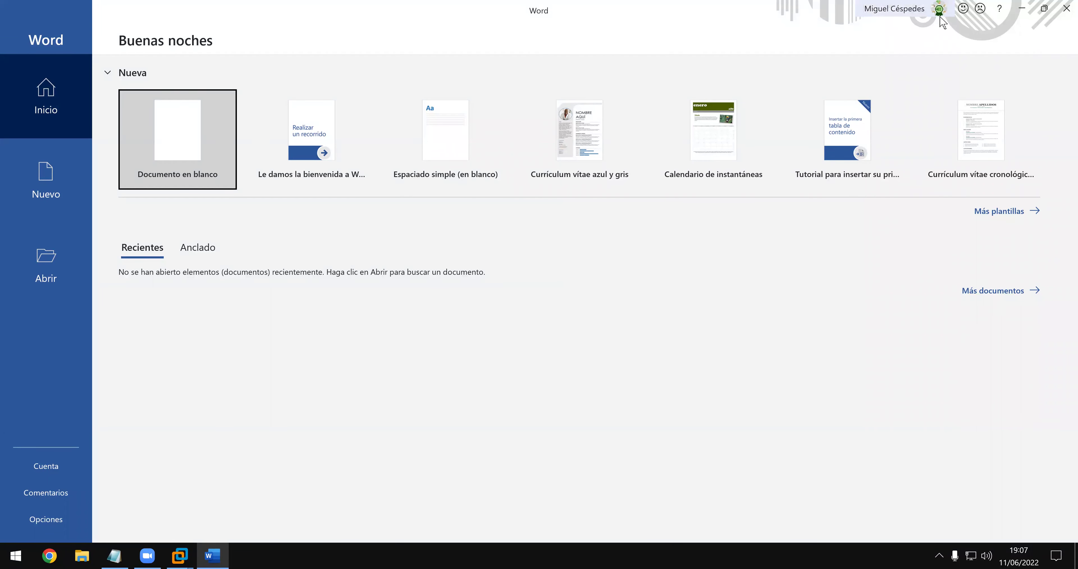
Create a new blank Word document and go to its Guardar como page.
{"action": "left_click", "coordinate": [186, 131]}
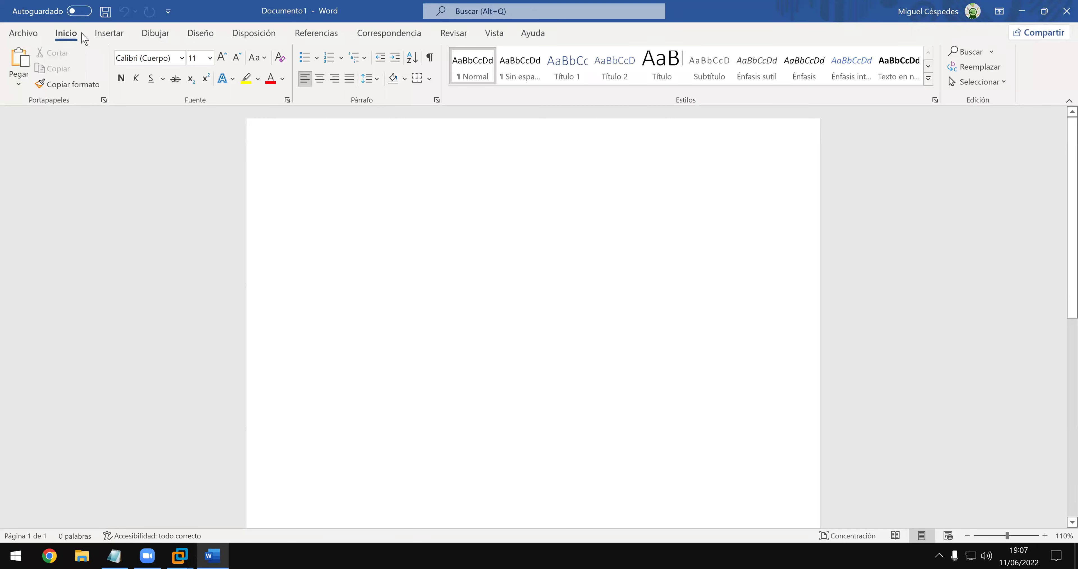
{"action": "left_click", "coordinate": [21, 33]}
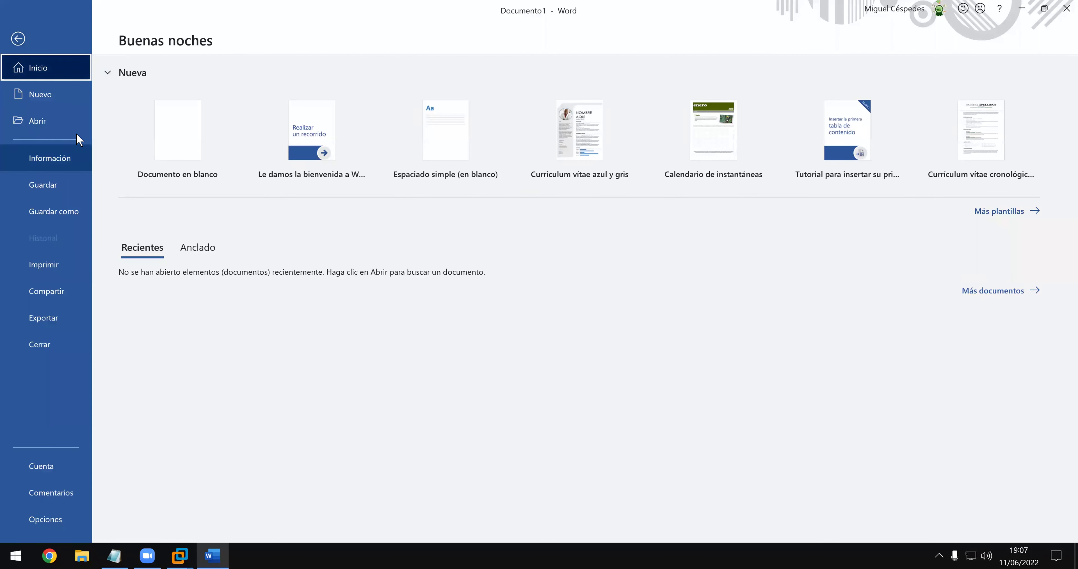
{"action": "left_click", "coordinate": [58, 209]}
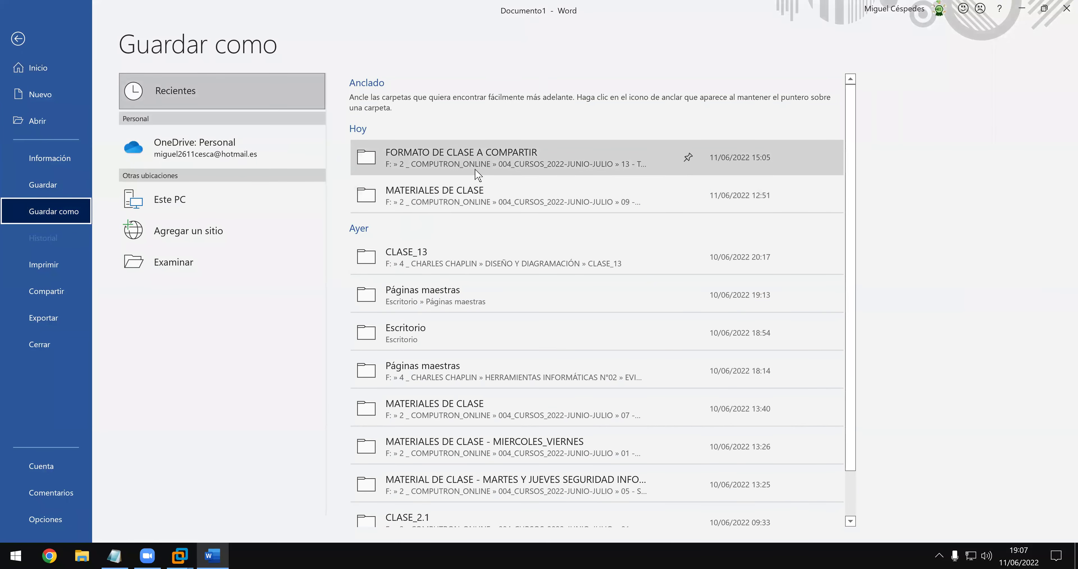
Clear all unpinned recent folders with 'Borrar elementos desanclados', then pick OneDrive: Personal.
{"action": "right_click", "coordinate": [461, 272]}
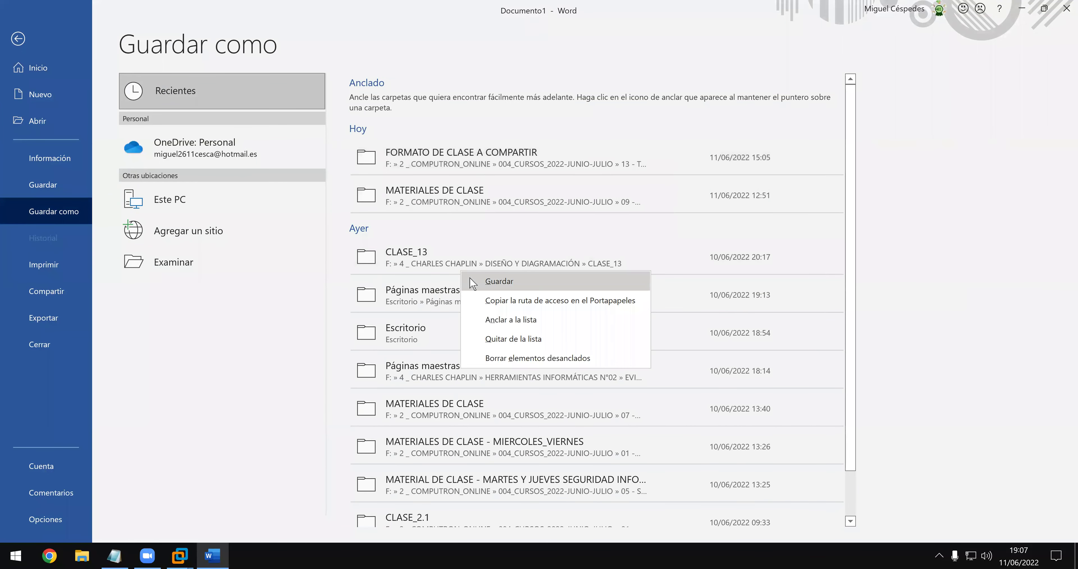
{"action": "left_click", "coordinate": [531, 355]}
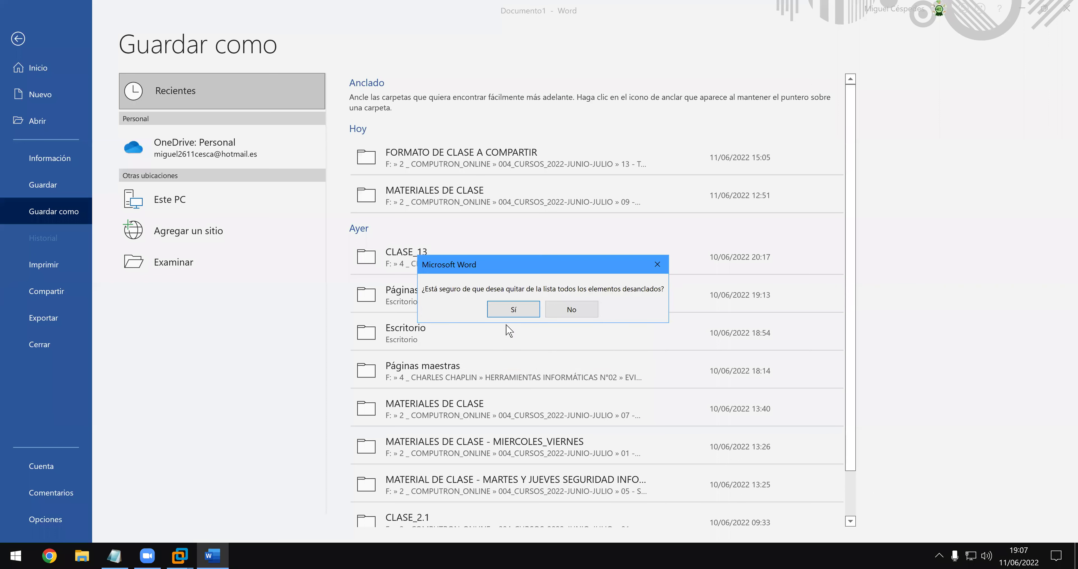
{"action": "left_click", "coordinate": [508, 305]}
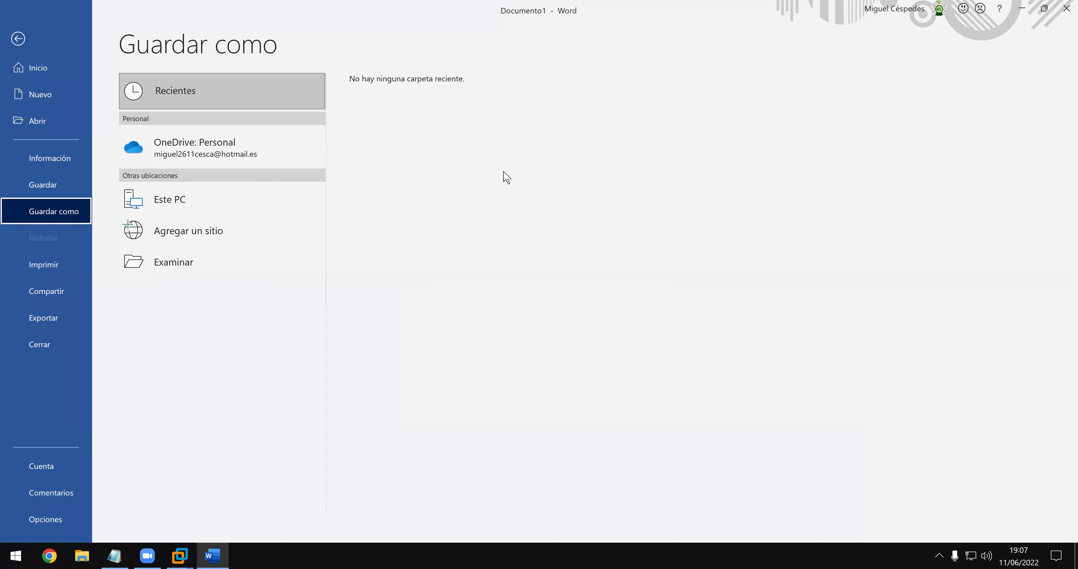
{"action": "left_click", "coordinate": [214, 147]}
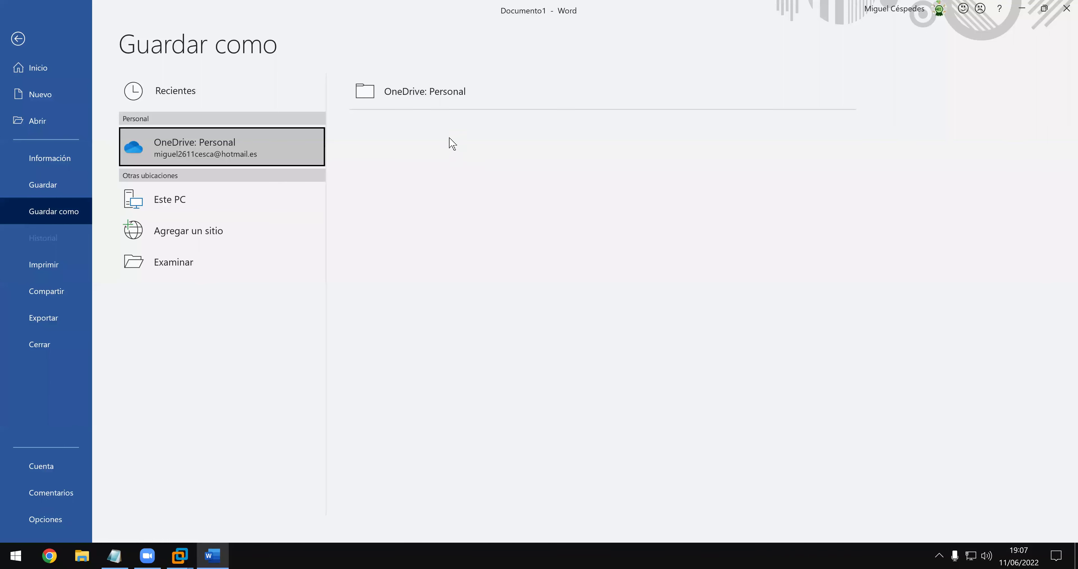
Browse the OneDrive: Personal save dialog, moved and enlarged, then cancel it and switch to Abrir.
{"action": "left_click", "coordinate": [464, 94]}
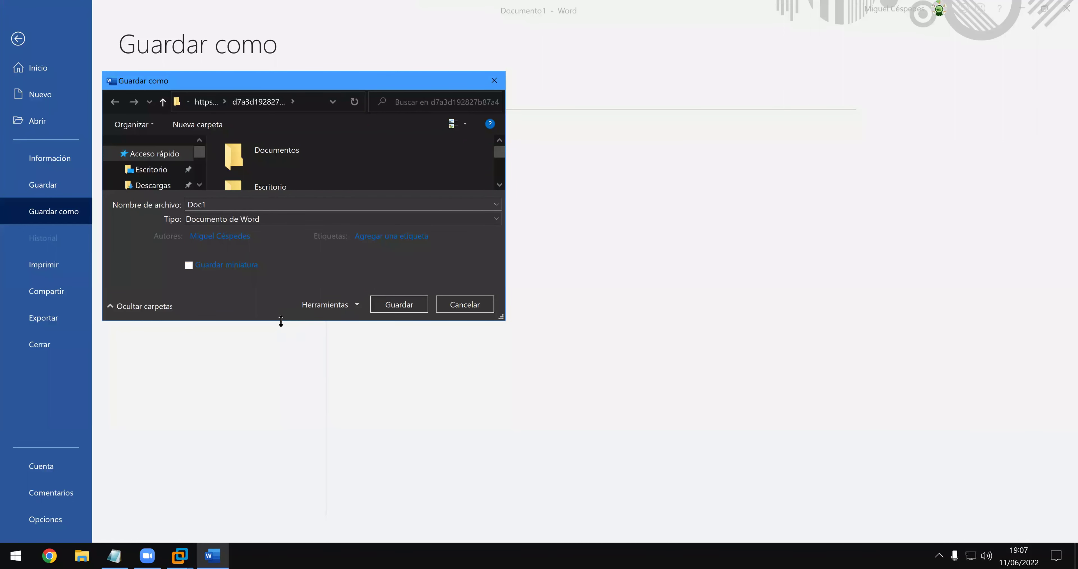
{"action": "left_click_drag", "start_coordinate": [318, 89], "coordinate": [411, 110]}
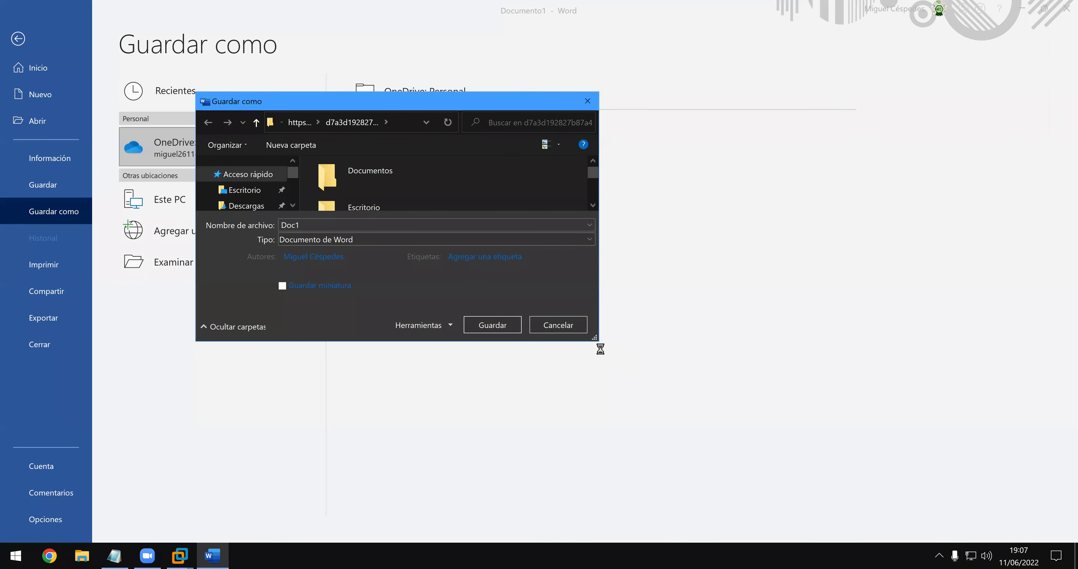
{"action": "left_click_drag", "start_coordinate": [595, 342], "coordinate": [634, 422]}
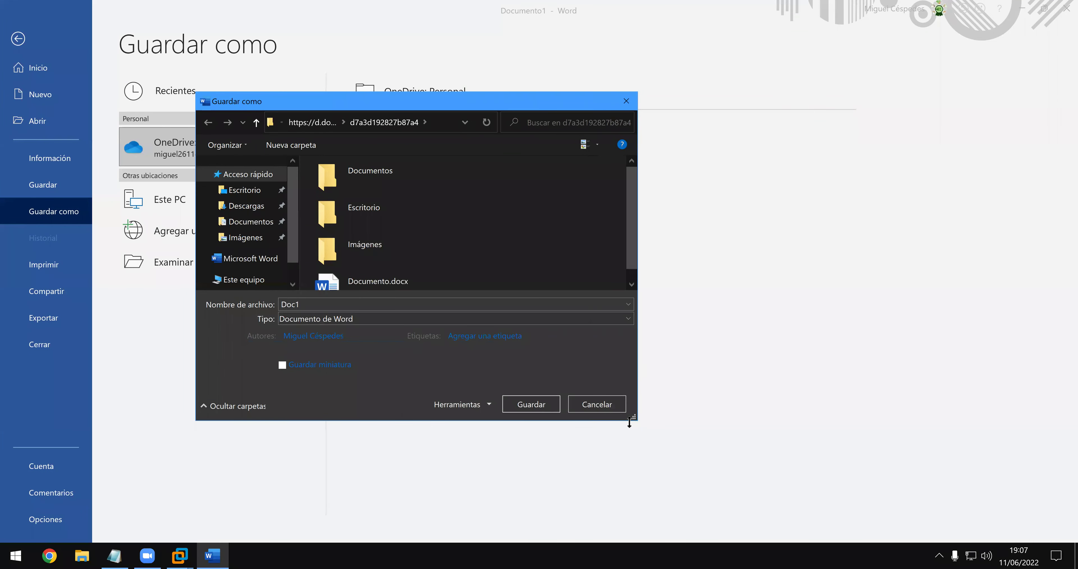
{"action": "scroll", "coordinate": [526, 242], "scroll_direction": "down", "scroll_amount": 1}
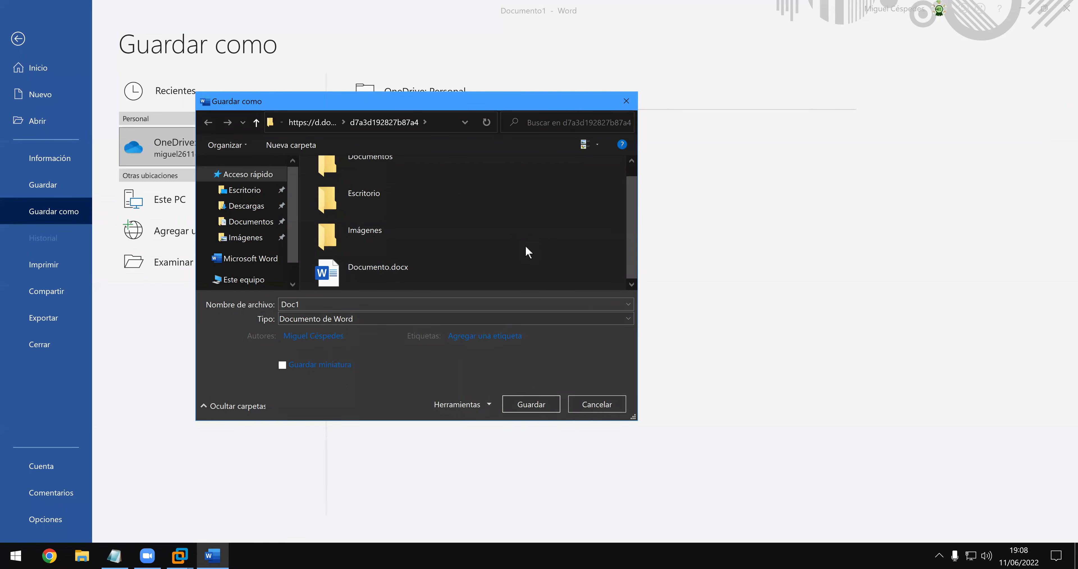
{"action": "scroll", "coordinate": [521, 251], "scroll_direction": "up", "scroll_amount": 1}
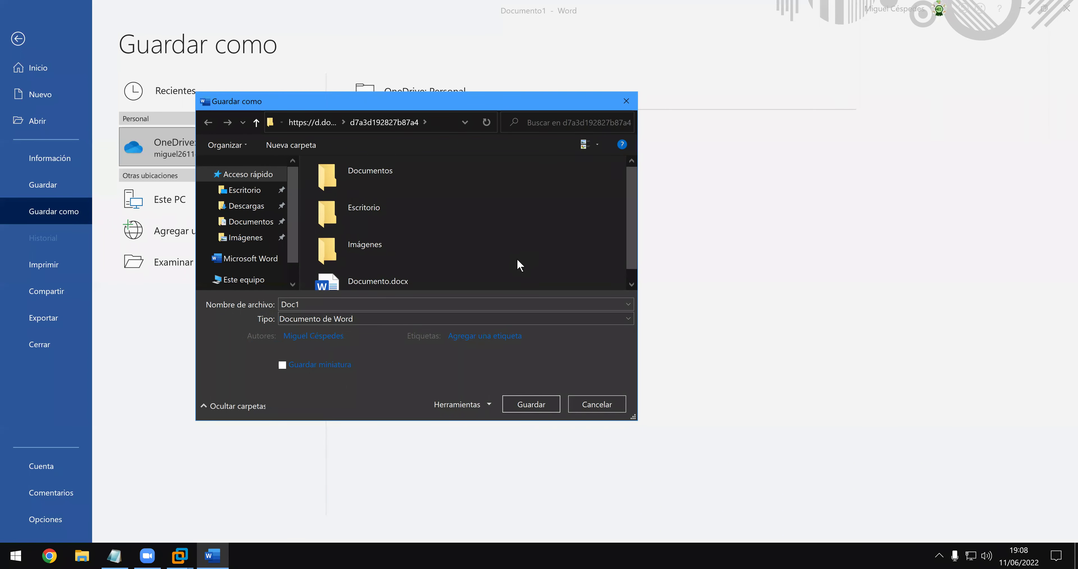
{"action": "scroll", "coordinate": [517, 258], "scroll_direction": "down", "scroll_amount": 1}
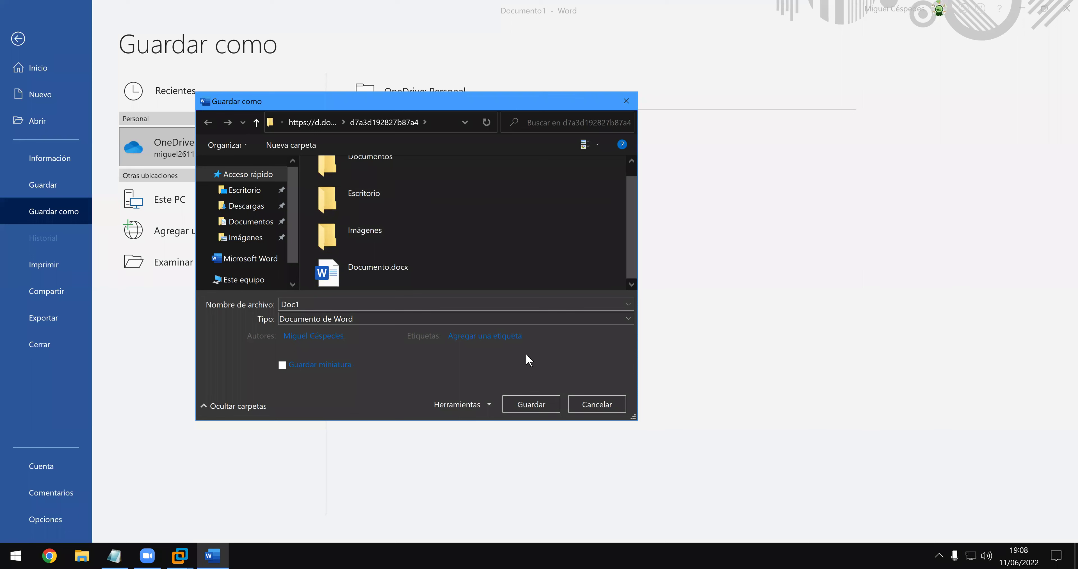
{"action": "left_click", "coordinate": [602, 405]}
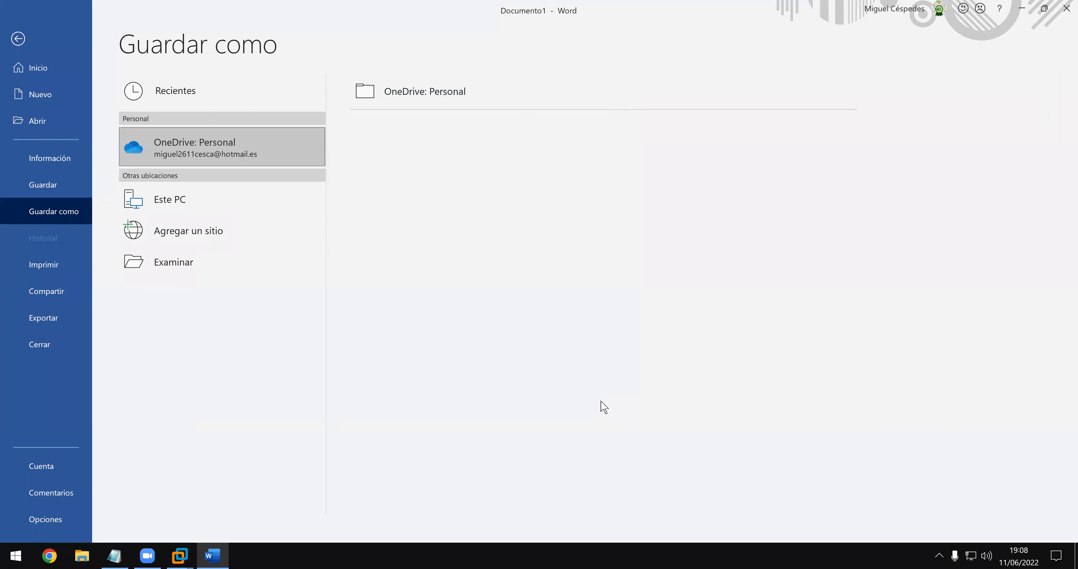
{"action": "left_click", "coordinate": [67, 119]}
List the OneDrive: Personal files under Abrir, then close Word.
{"action": "left_click", "coordinate": [225, 146]}
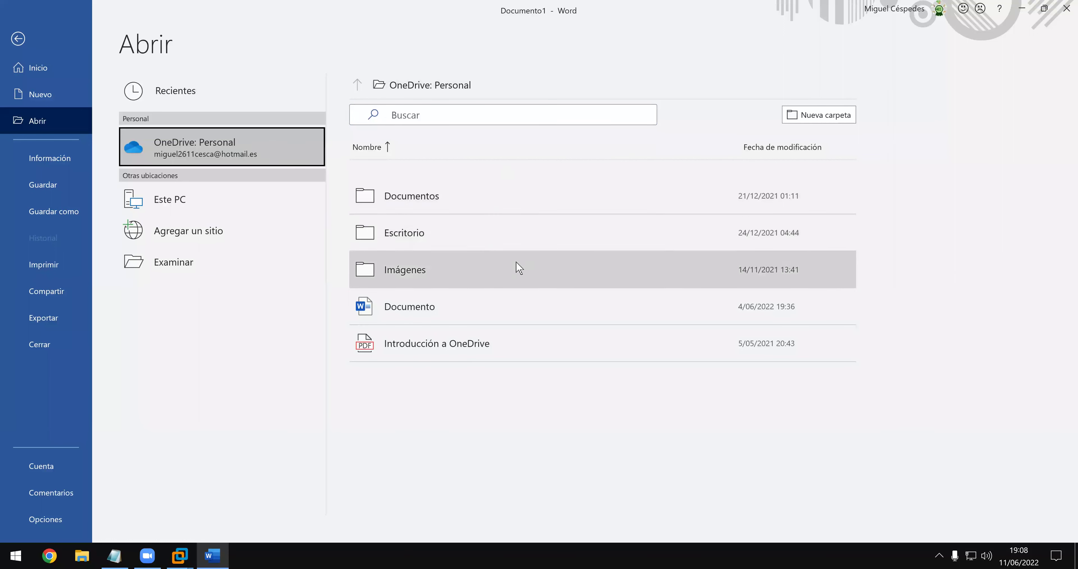
{"action": "left_click", "coordinate": [1067, 8]}
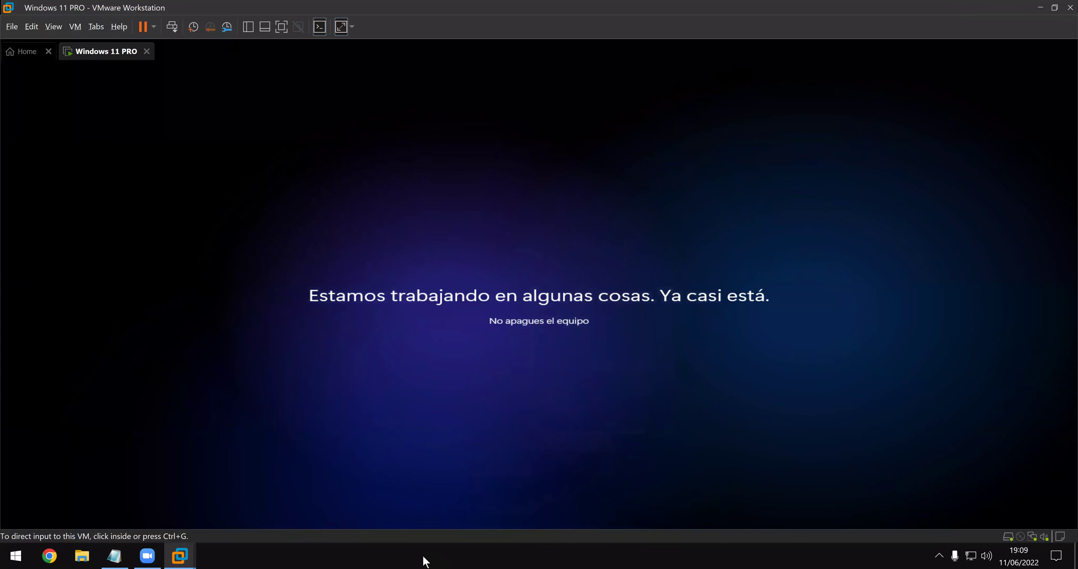
Click into the Windows 11 VM, release input with Ctrl+Alt, and launch Chrome on the host.
{"action": "mouse_move", "coordinate": [114, 555]}
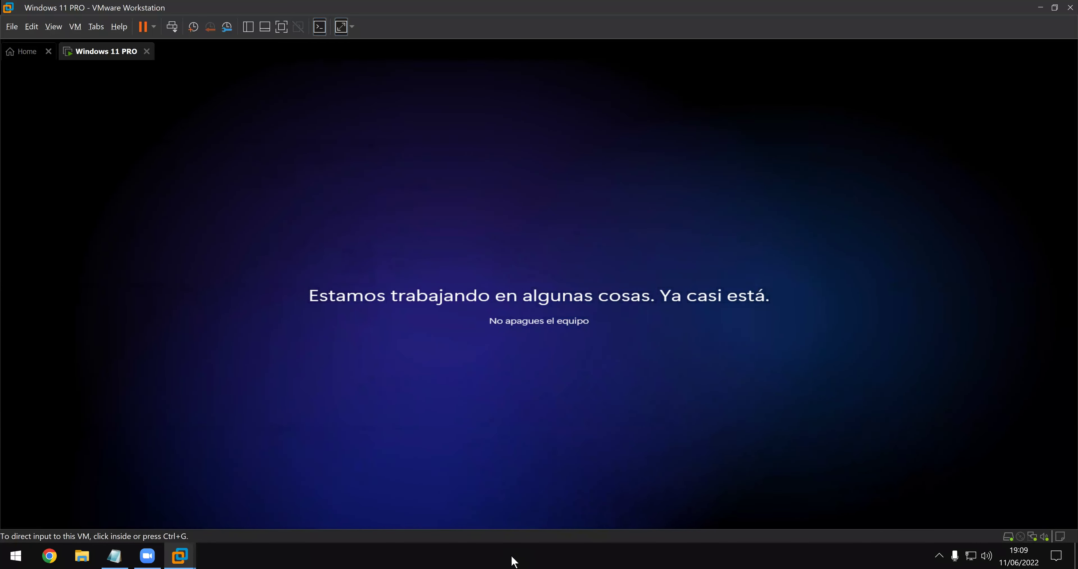
{"action": "left_click", "coordinate": [571, 352]}
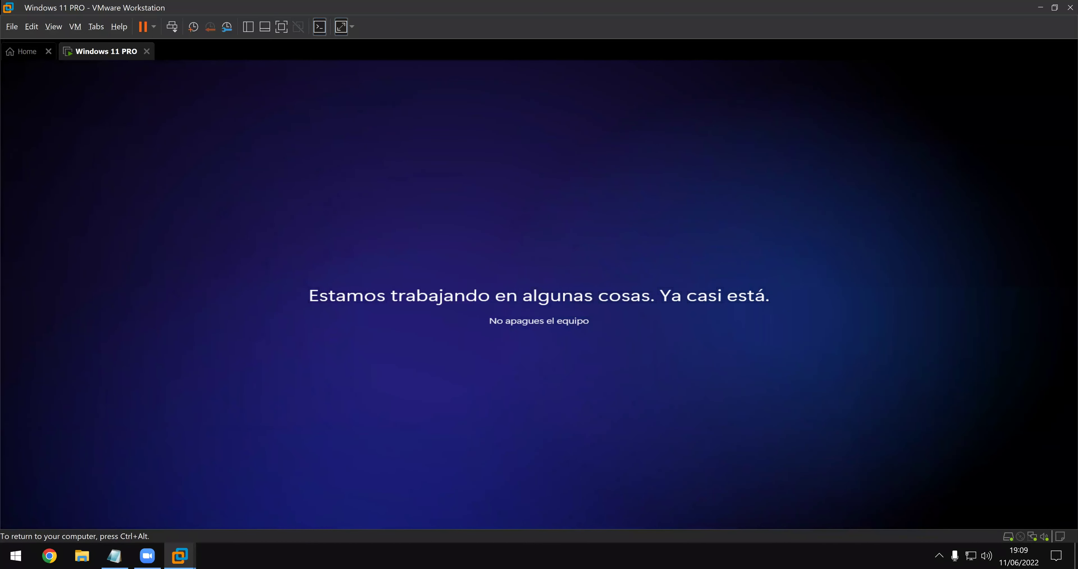
{"action": "key", "text": "ctrl+alt"}
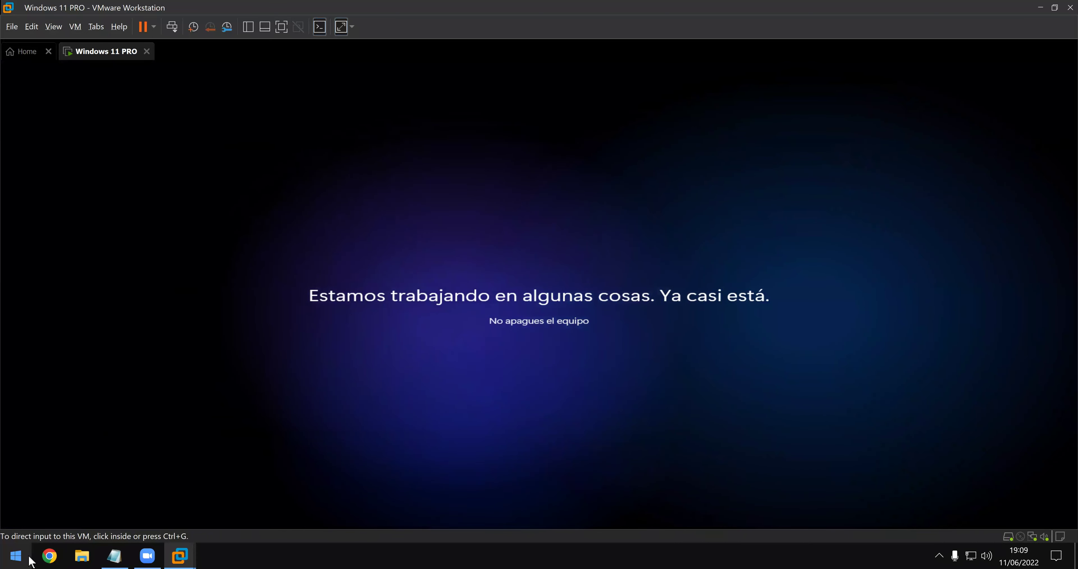
{"action": "left_click", "coordinate": [49, 556]}
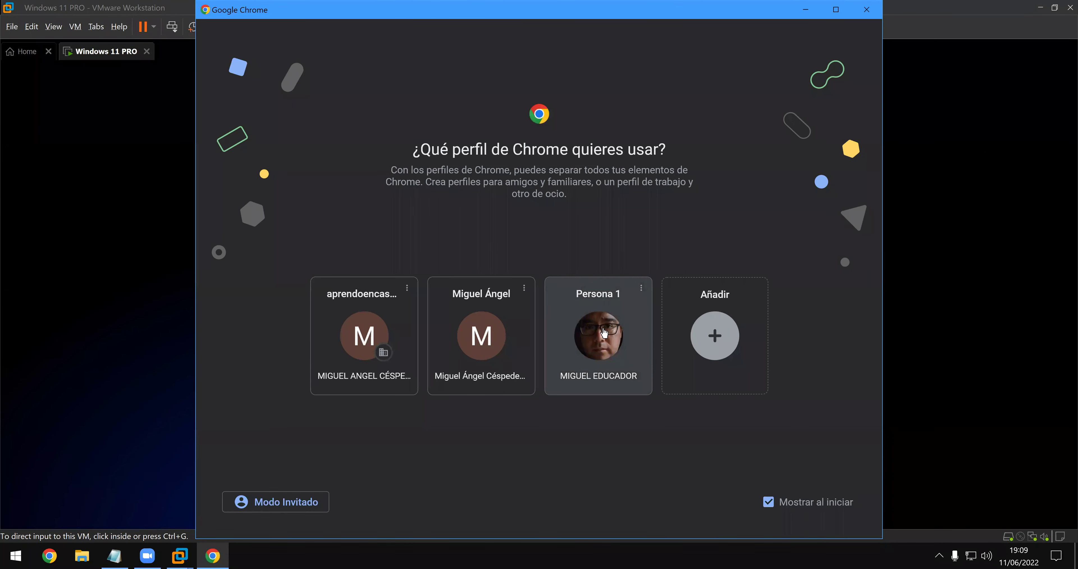
Open Chrome with the Persona 1 profile, search HOTMAIL, and start entering the account name.
{"action": "left_click", "coordinate": [605, 332]}
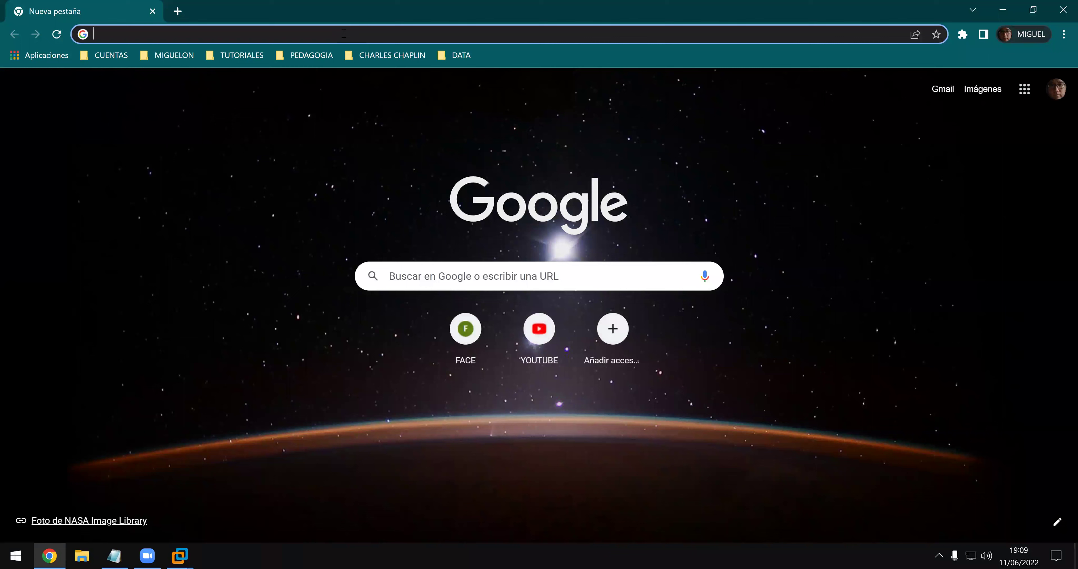
{"action": "left_click", "coordinate": [344, 34]}
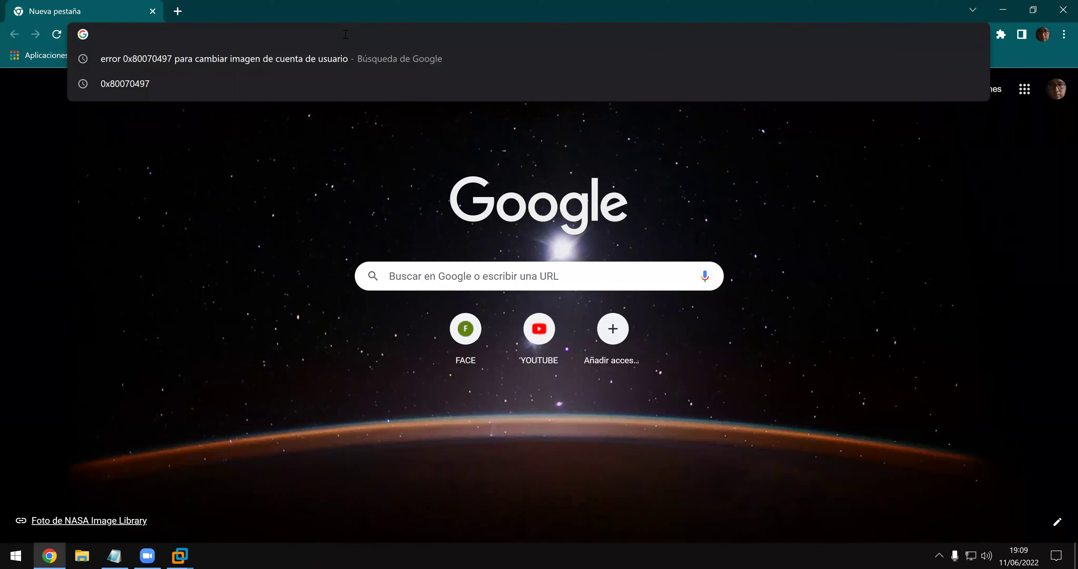
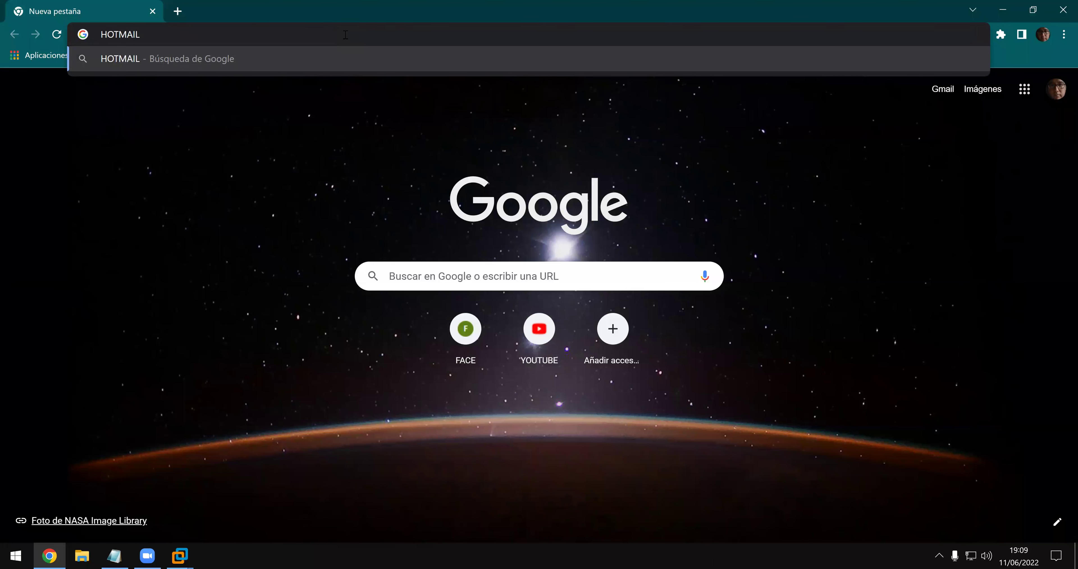
{"action": "key", "text": "Return"}
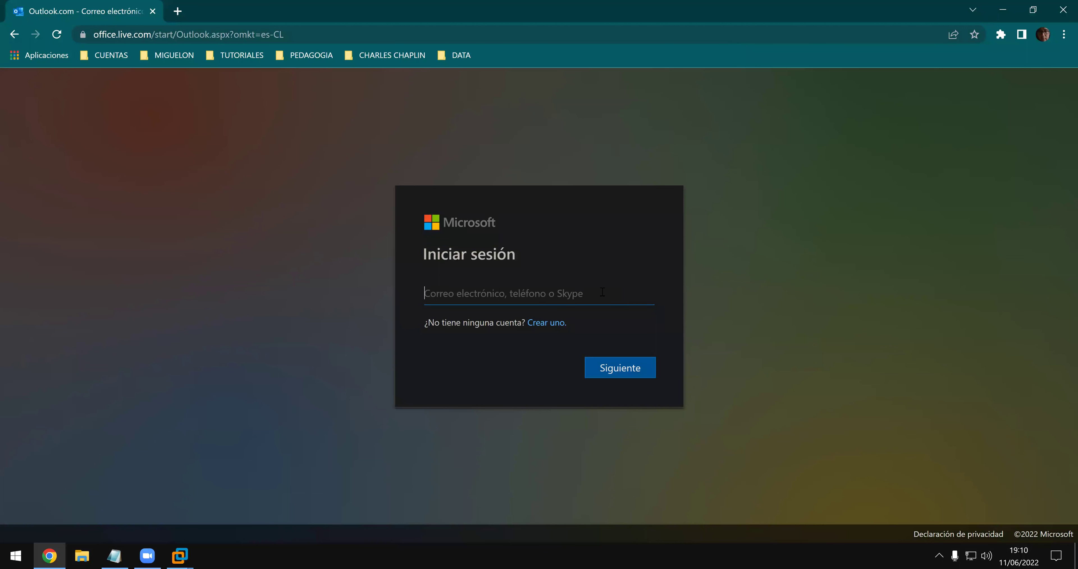
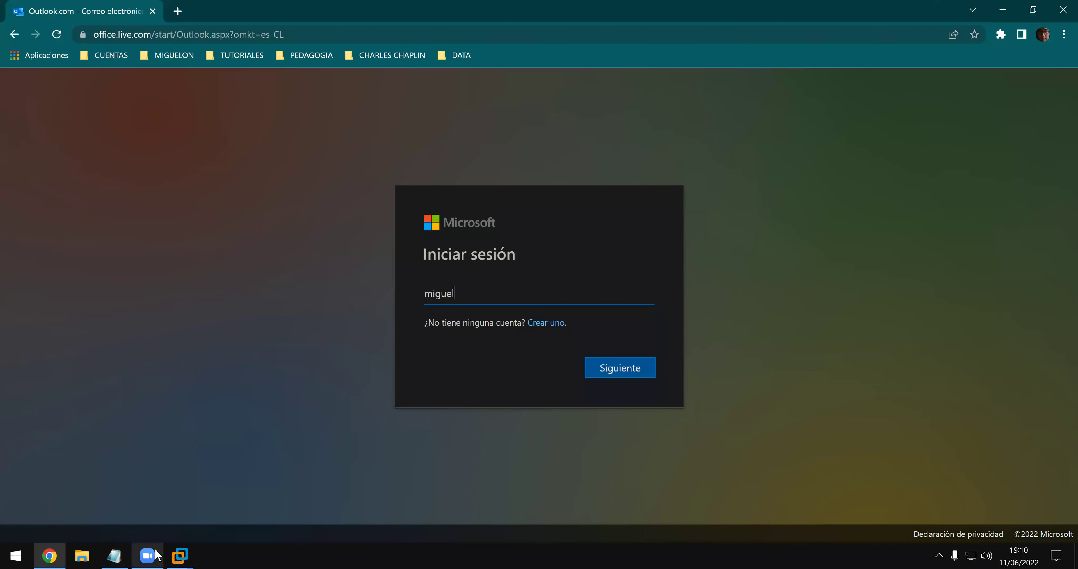
Launch Word from Windows search, fill in the account e-mail on the sign-in page, and return to Word.
{"action": "key", "text": "super"}
{"action": "type", "text": "word"}
{"action": "key", "text": "Return"}
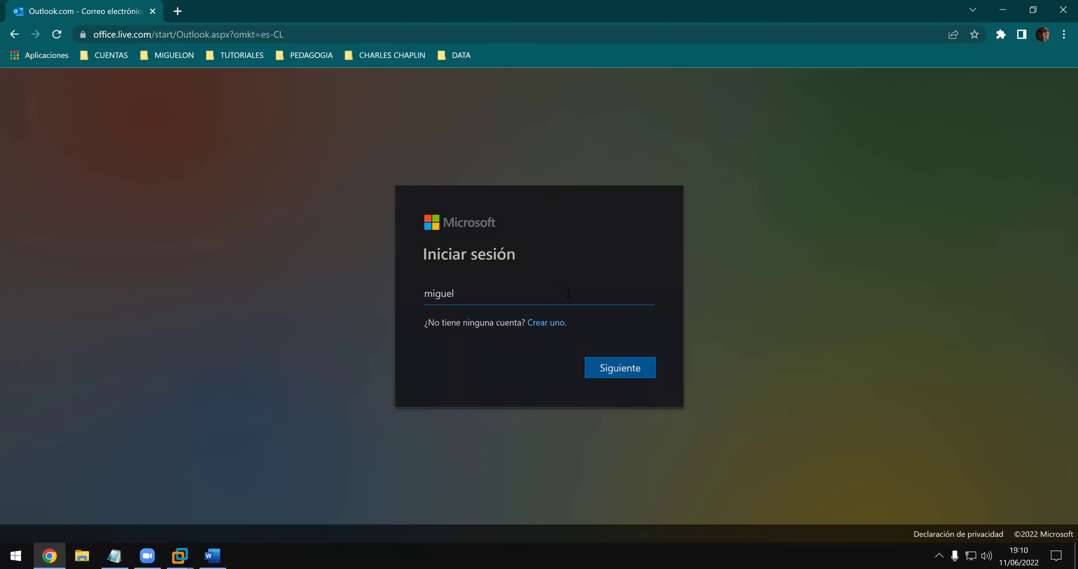
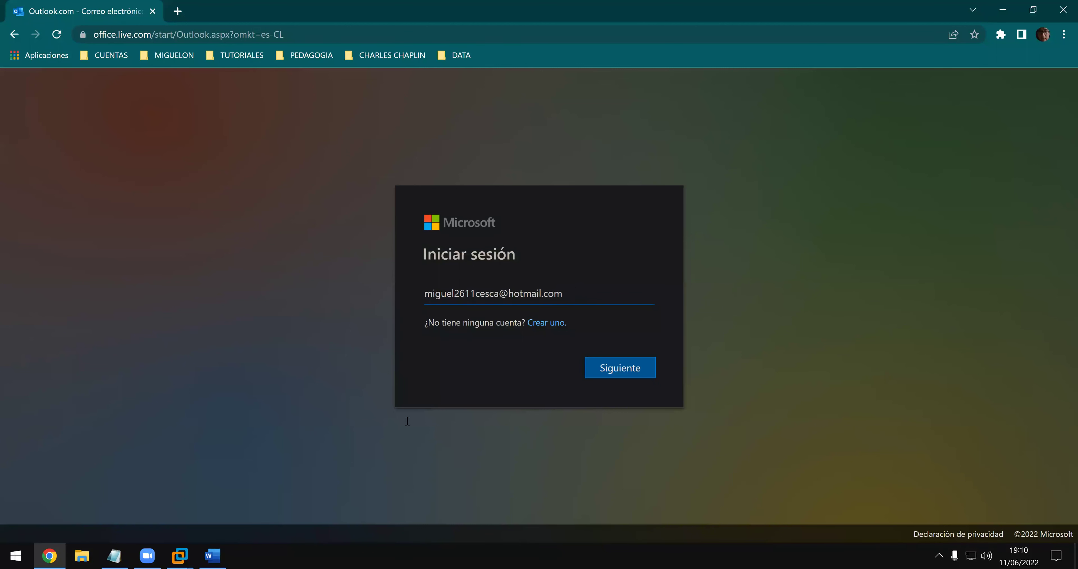
{"action": "left_click", "coordinate": [213, 556]}
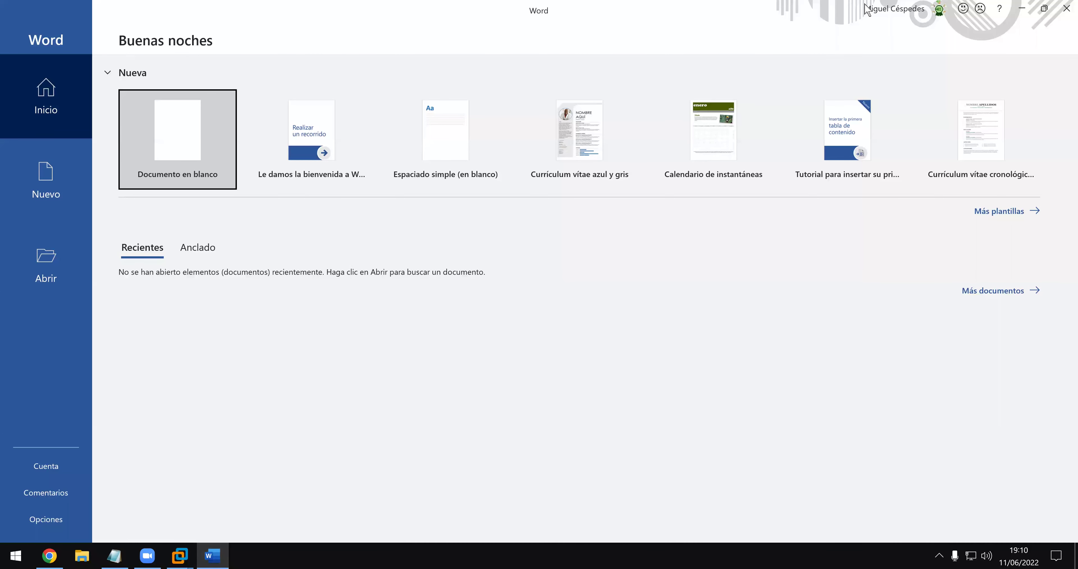
Check Word's signed-in account, then change the sign-in e-mail's ending to .es and submit it.
{"action": "left_click", "coordinate": [940, 9]}
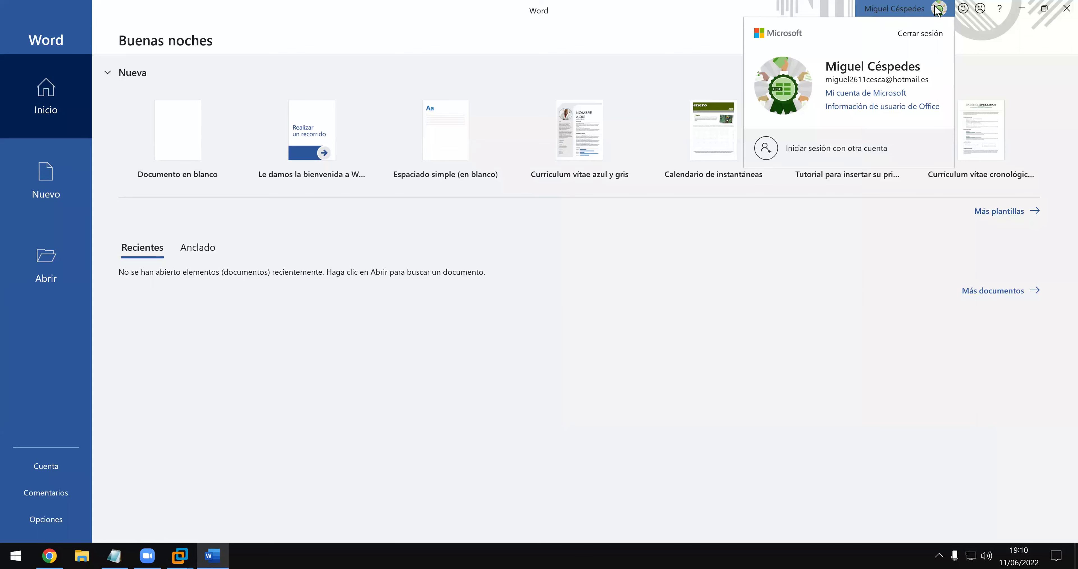
{"action": "left_click", "coordinate": [939, 9]}
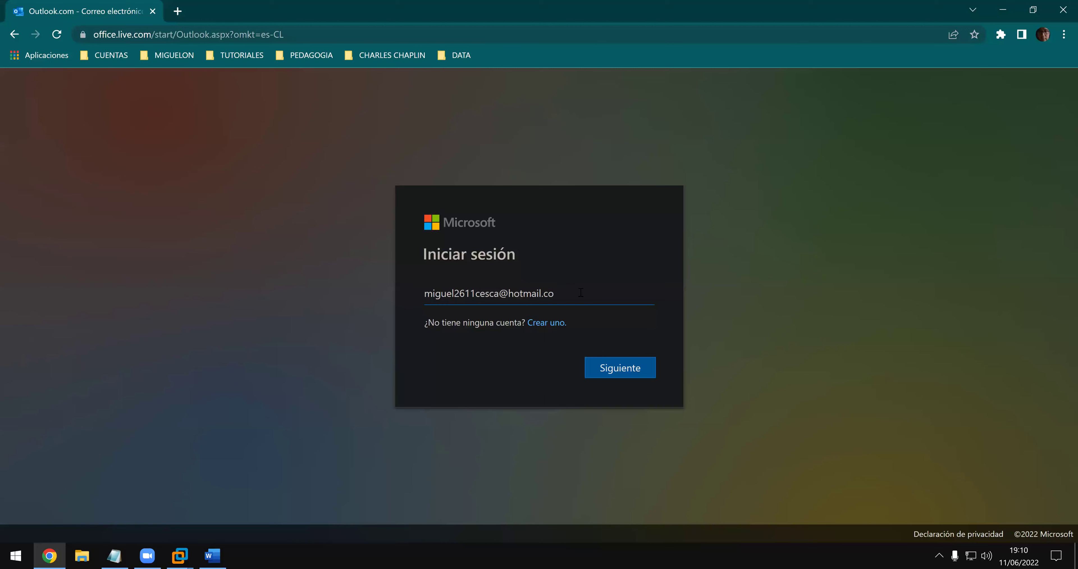
{"action": "key", "text": "BackSpace"}
{"action": "key", "text": "BackSpace"}
{"action": "type", "text": "es"}
{"action": "left_click", "coordinate": [628, 365]}
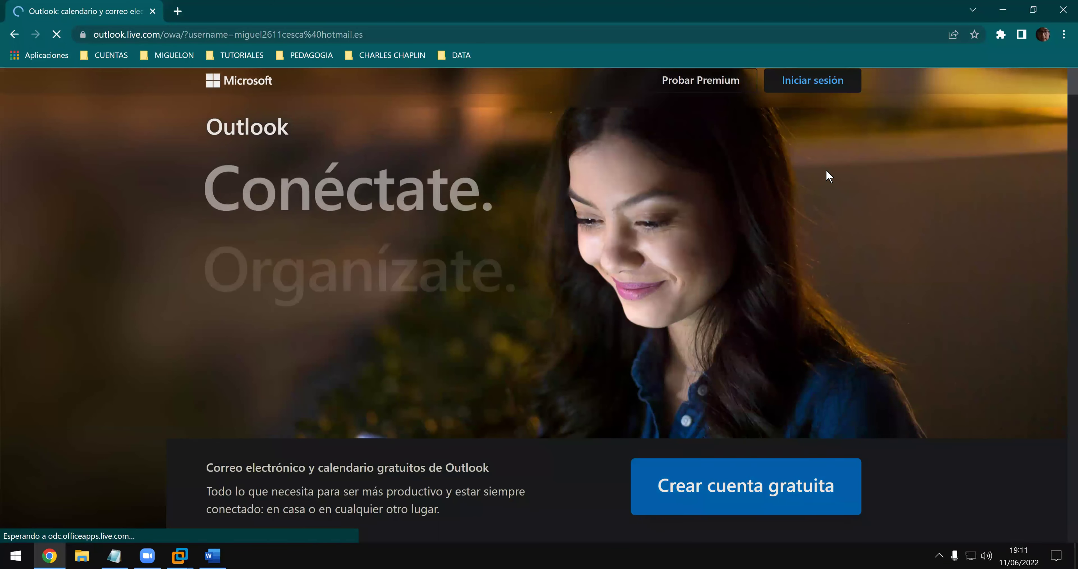
Sign in to Outlook.com with the account password and choose to stay signed in.
{"action": "left_click", "coordinate": [806, 80]}
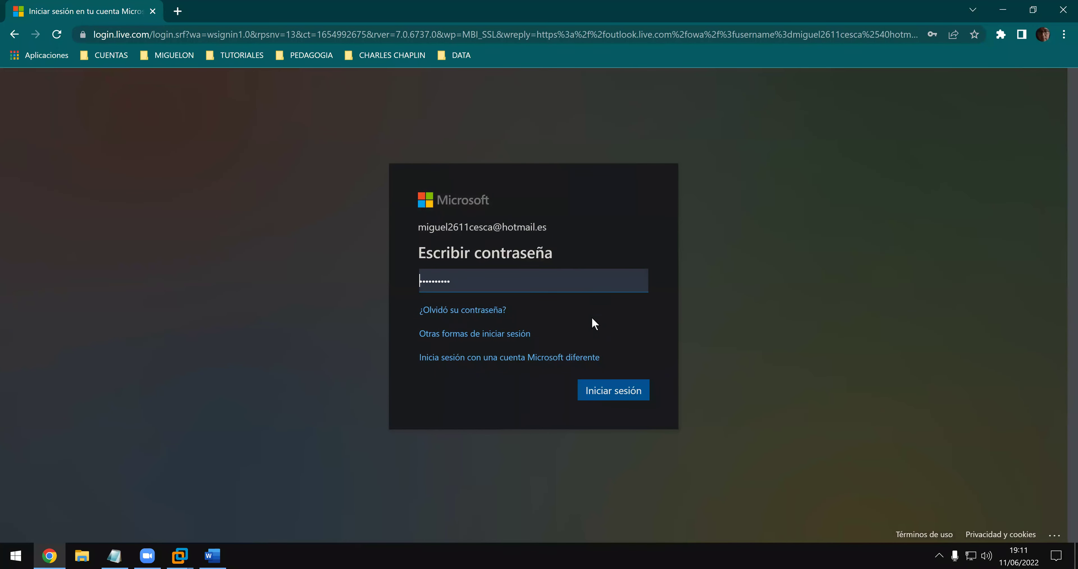
{"action": "left_click", "coordinate": [637, 391]}
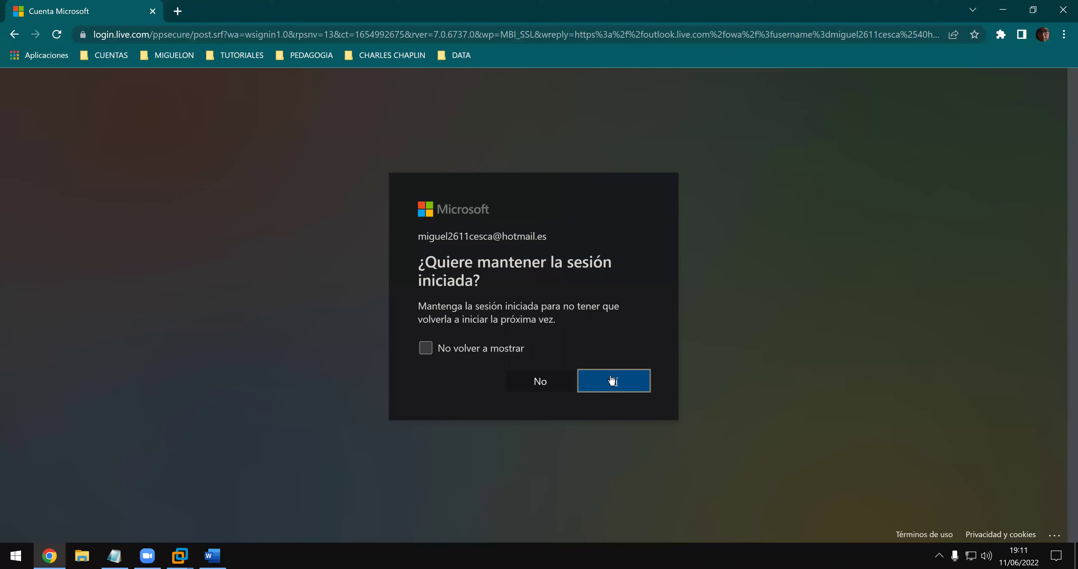
{"action": "left_click", "coordinate": [611, 379]}
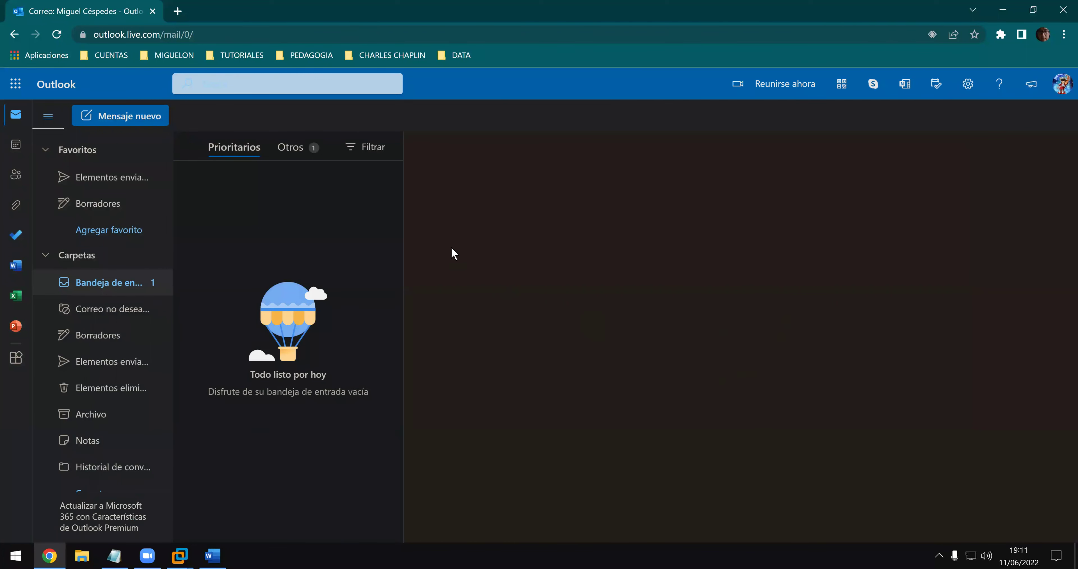
Delete the Microsoft Store email from the Otros inbox and dismiss the notice.
{"action": "left_click", "coordinate": [312, 151]}
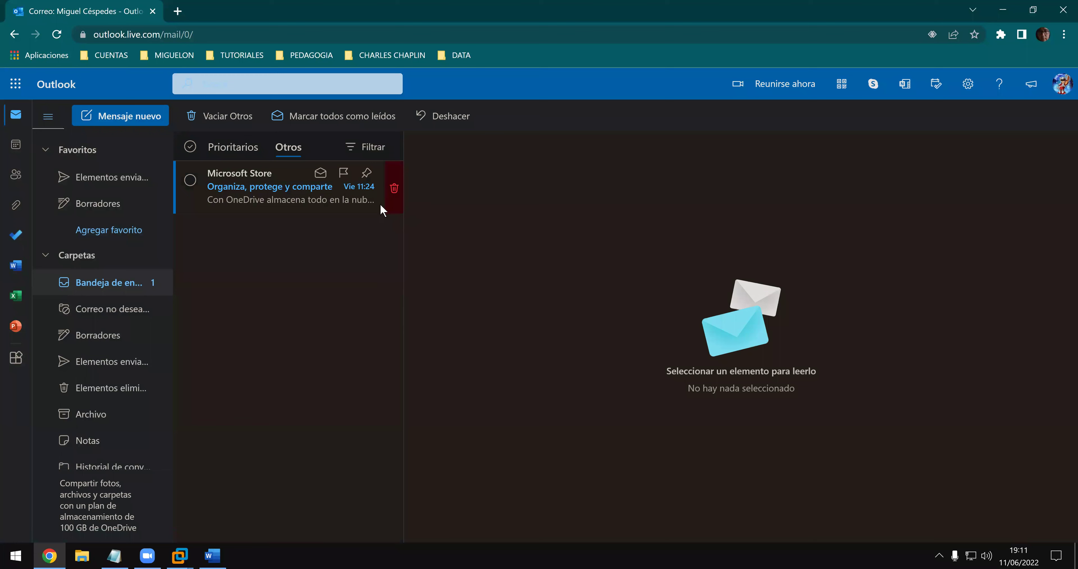
{"action": "mouse_move", "coordinate": [381, 293]}
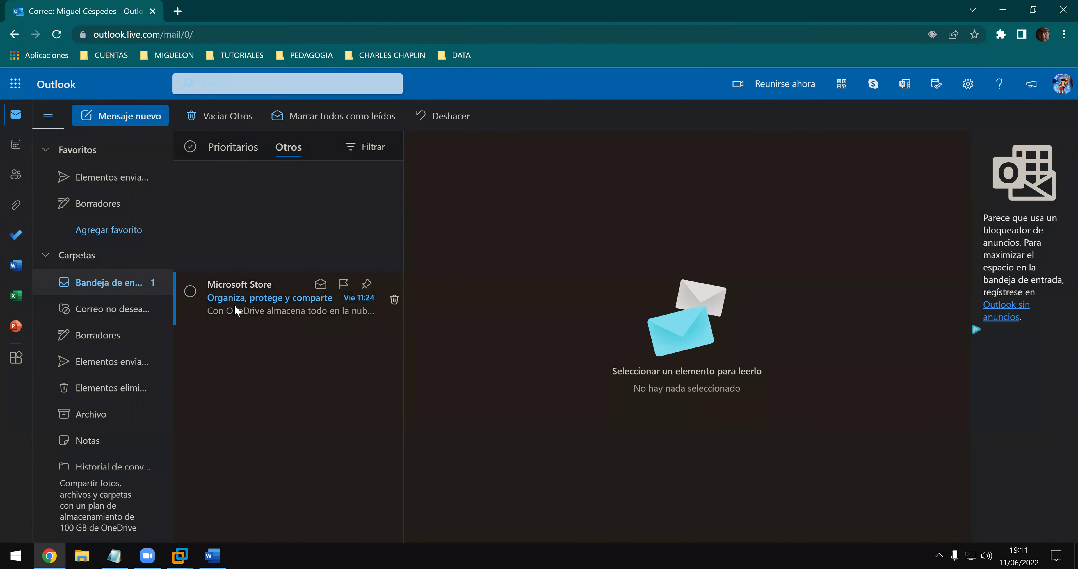
{"action": "left_click", "coordinate": [392, 302]}
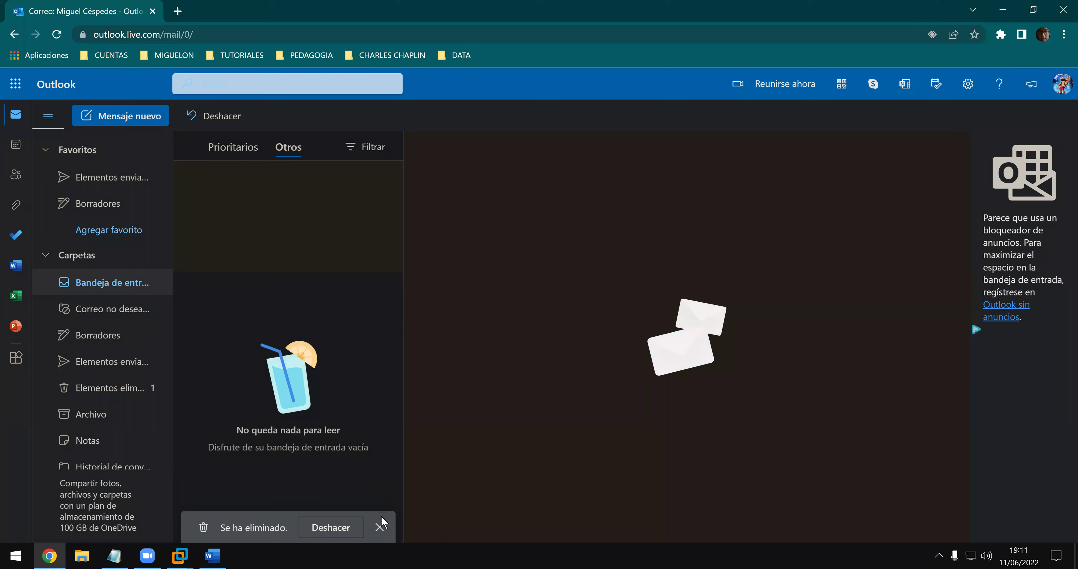
{"action": "left_click", "coordinate": [379, 527]}
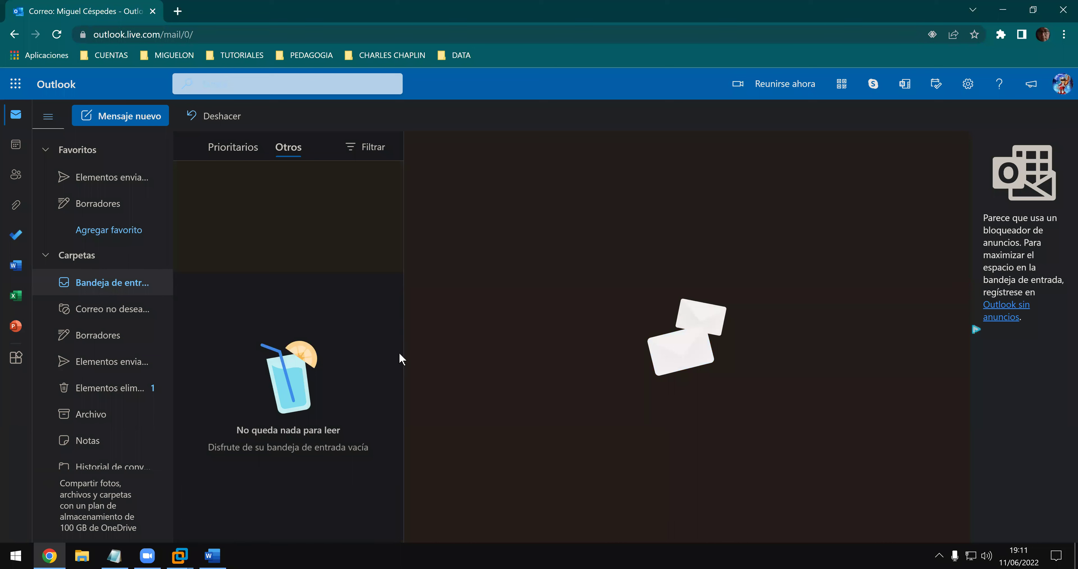
Permanently delete the Microsoft Store email from Elementos eliminados and confirm with Aceptar.
{"action": "left_click", "coordinate": [125, 410]}
{"action": "left_click", "coordinate": [125, 389]}
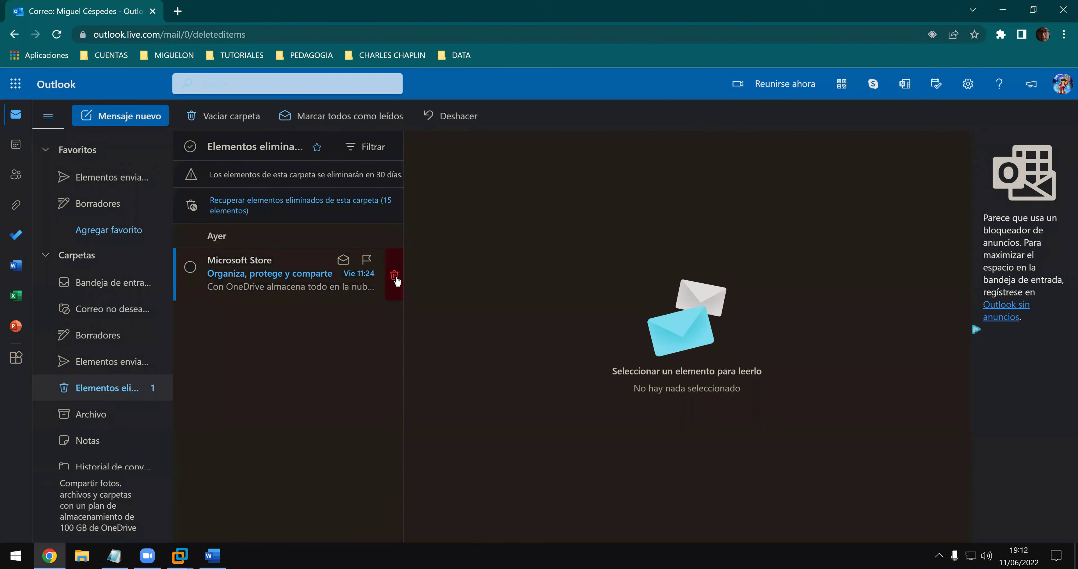
{"action": "left_click", "coordinate": [395, 275]}
{"action": "left_click", "coordinate": [528, 339]}
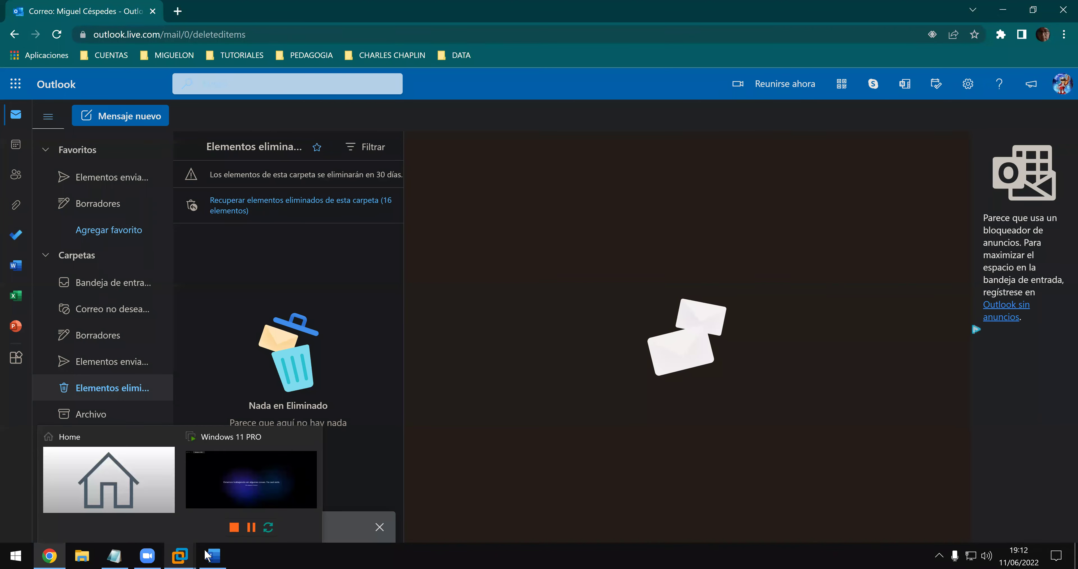
Bring Word forward, view its signed-in Office account details, then close Word.
{"action": "left_click", "coordinate": [217, 555]}
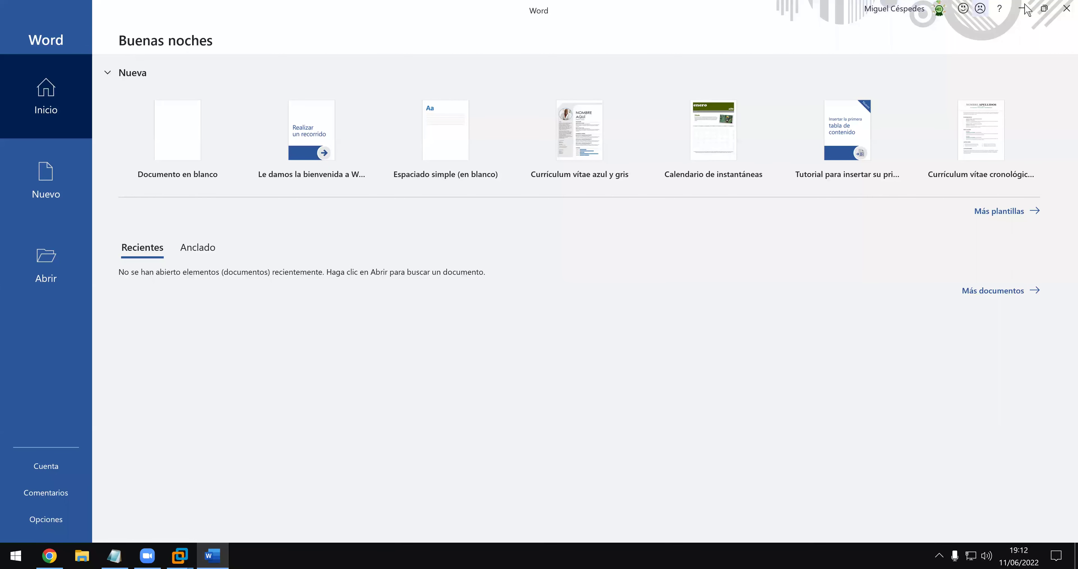
{"action": "left_click", "coordinate": [938, 9]}
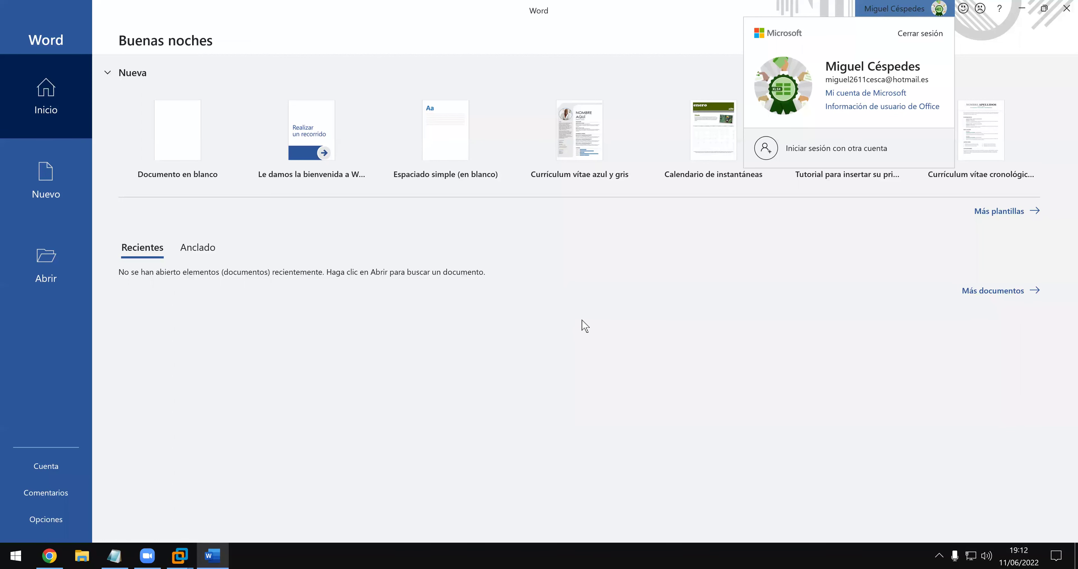
{"action": "left_click", "coordinate": [1066, 8]}
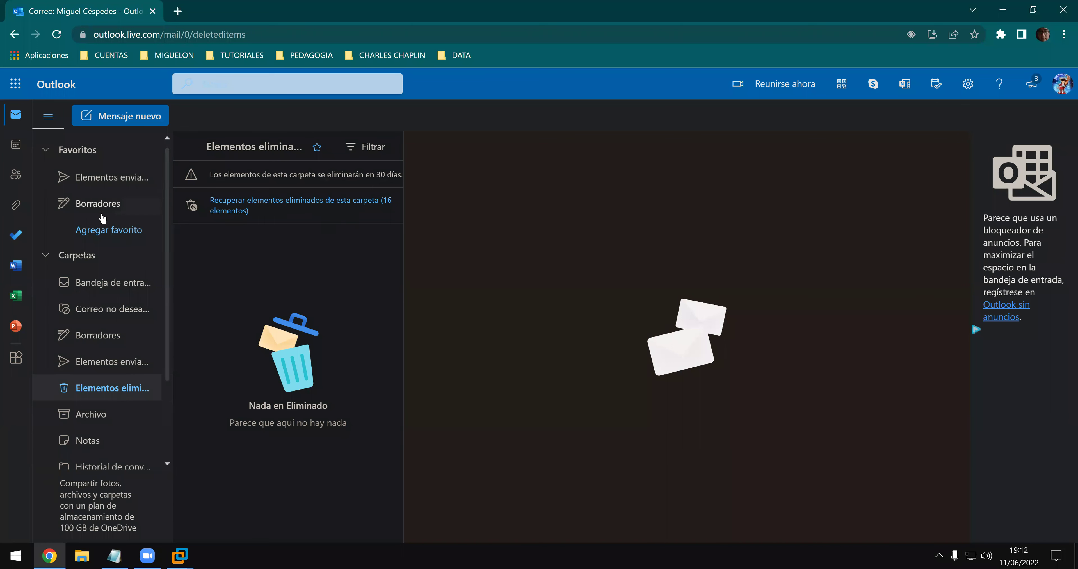
Check that Bandeja de entrada, Correo no deseado, Borradores and Elementos enviados are empty.
{"action": "left_click", "coordinate": [115, 284]}
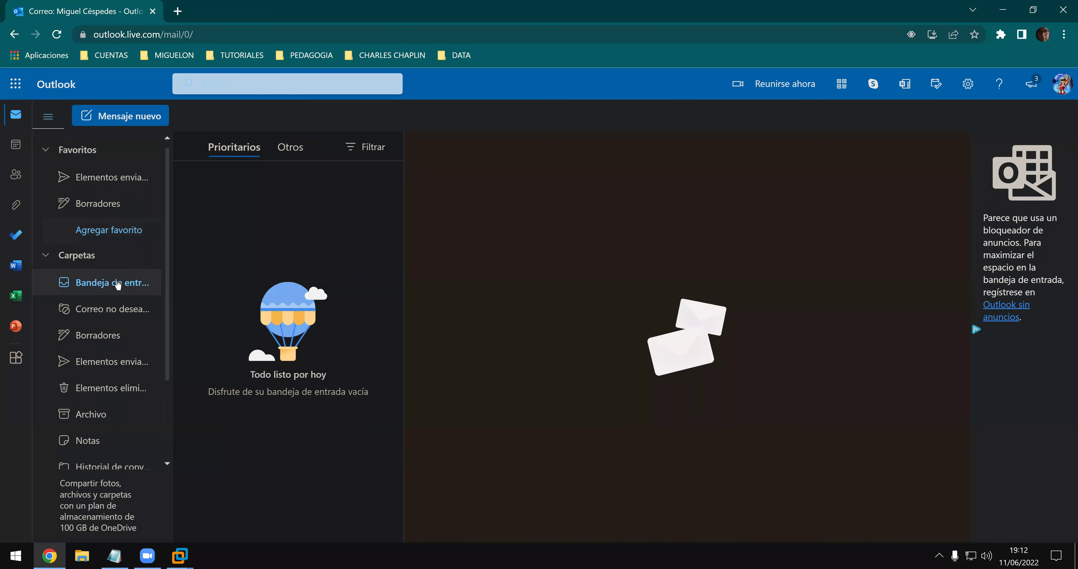
{"action": "left_click", "coordinate": [109, 310]}
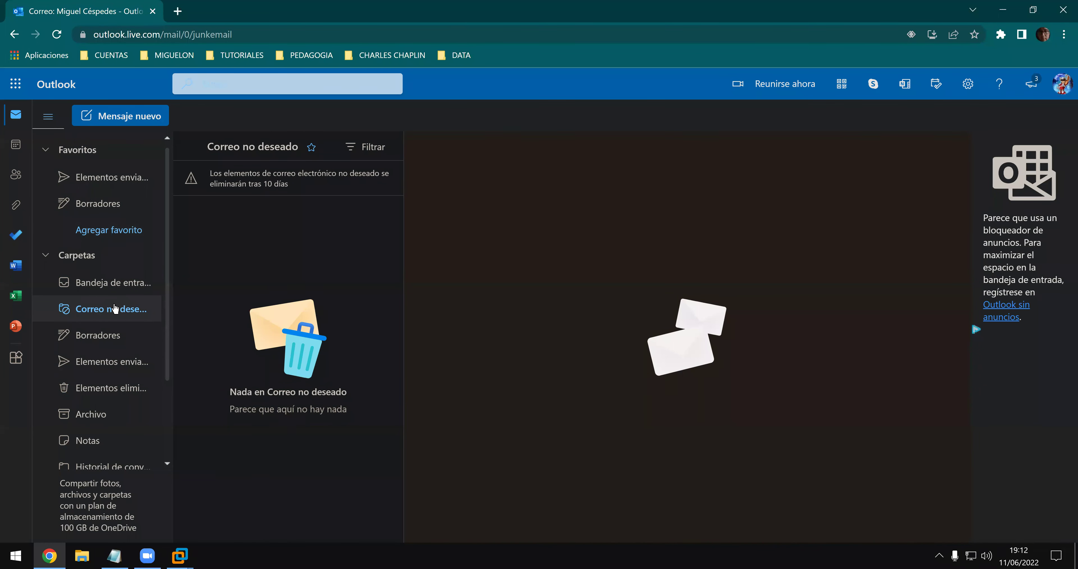
{"action": "left_click", "coordinate": [100, 342]}
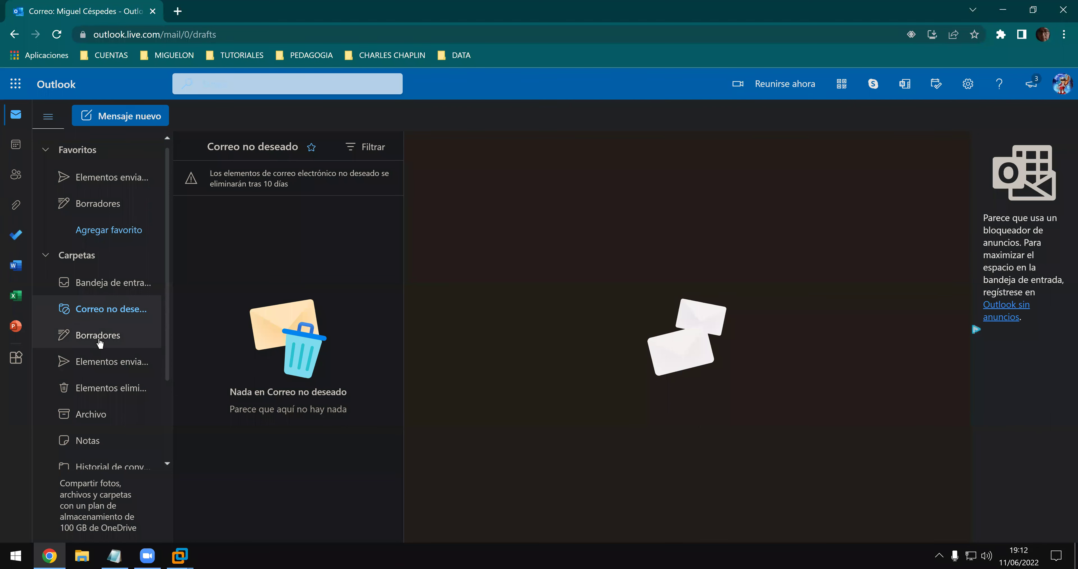
{"action": "left_click", "coordinate": [105, 362]}
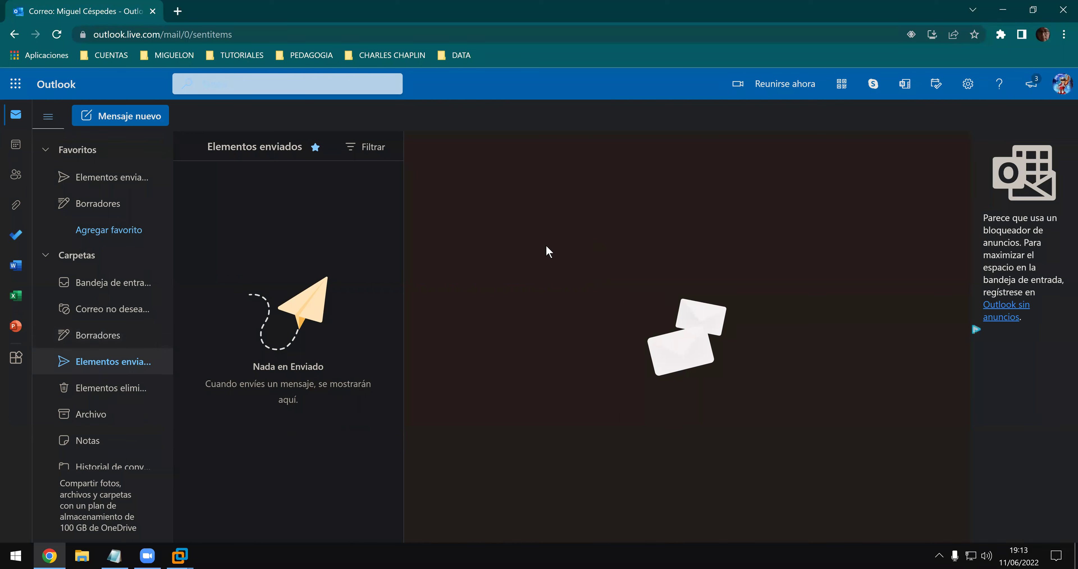
Return to Elementos eliminados and collapse the Carpetas and Favoritos folder groups.
{"action": "left_click", "coordinate": [121, 385]}
{"action": "scroll", "coordinate": [111, 392], "scroll_direction": "down", "scroll_amount": 3}
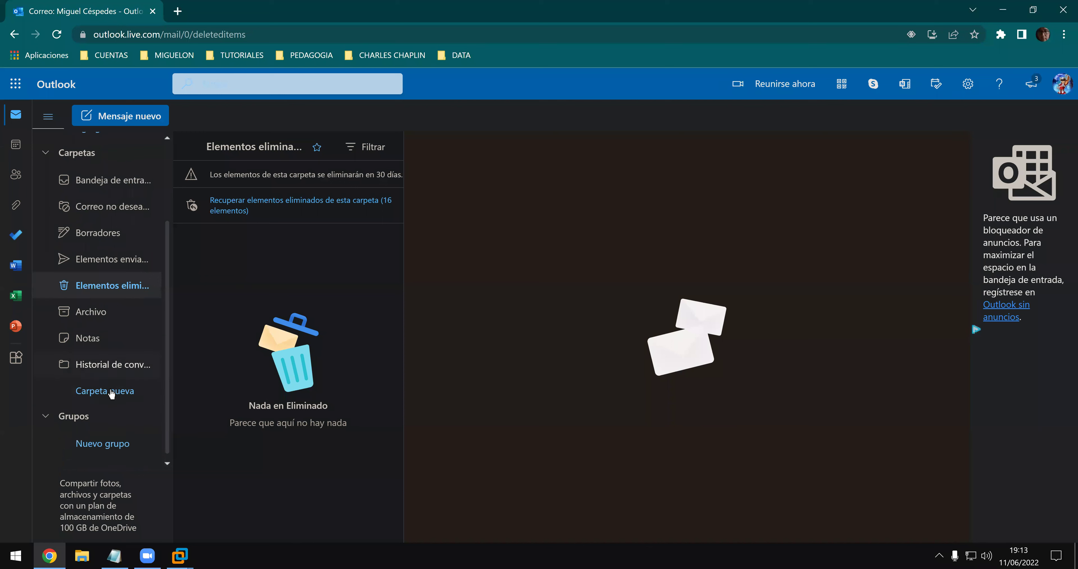
{"action": "scroll", "coordinate": [112, 393], "scroll_direction": "up", "scroll_amount": 3}
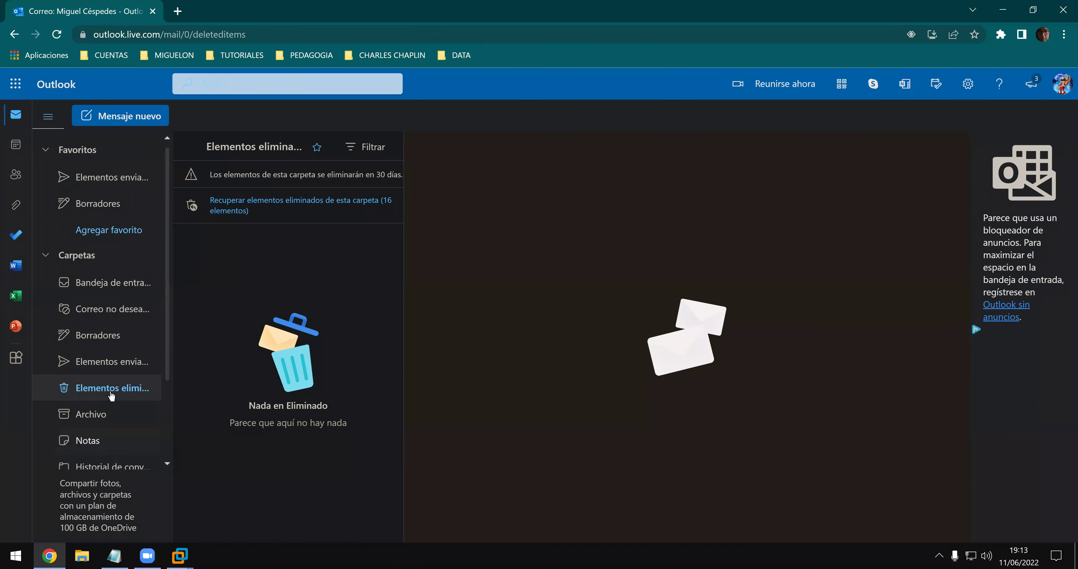
{"action": "left_click", "coordinate": [46, 256]}
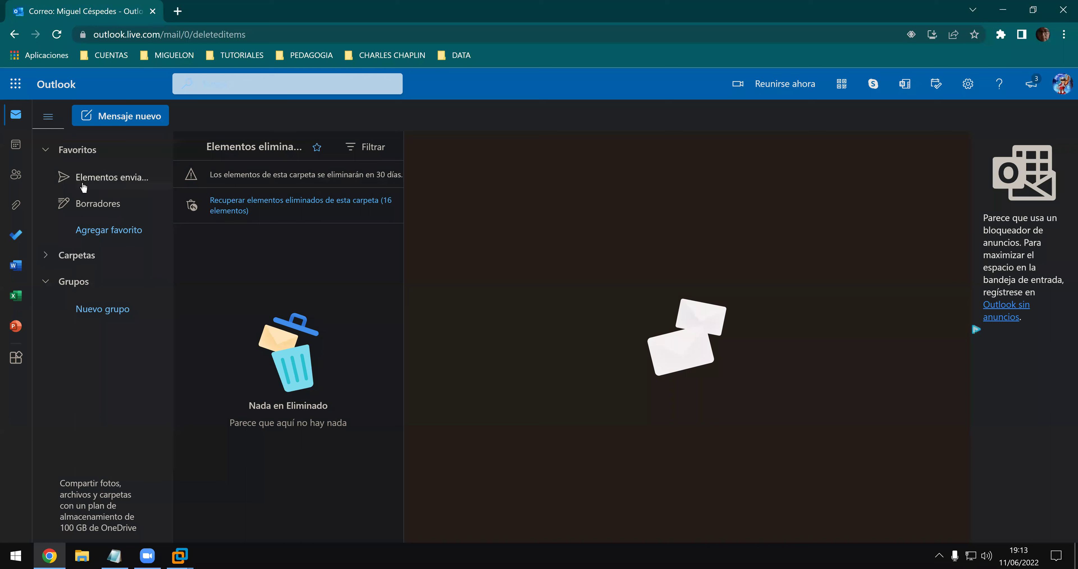
{"action": "left_click", "coordinate": [46, 150]}
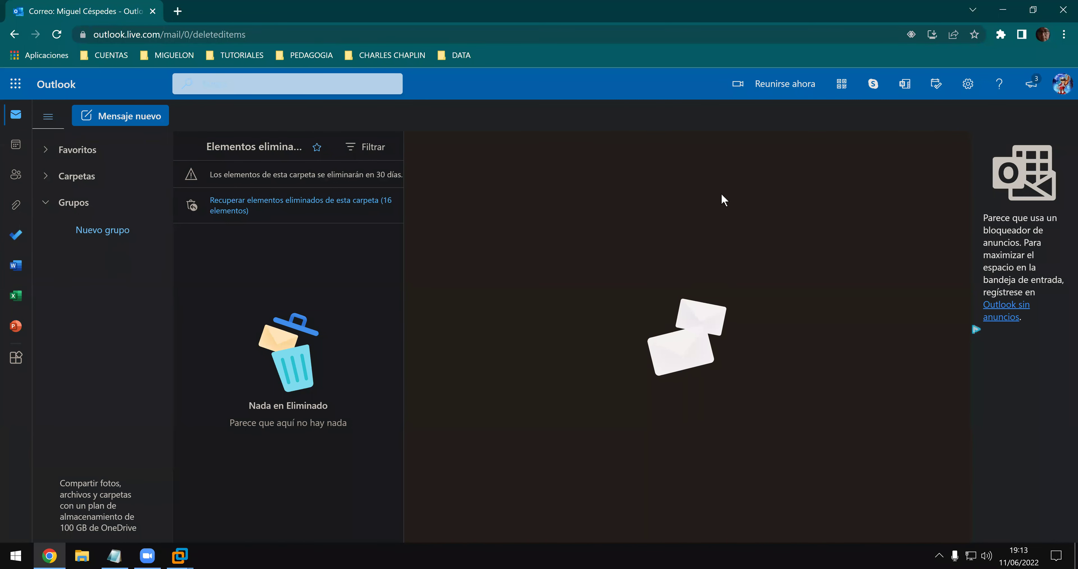
Launch Word, PowerPoint and Excel online in separate tabs from Outlook.com's Microsoft 365 app list.
{"action": "left_click", "coordinate": [7, 87]}
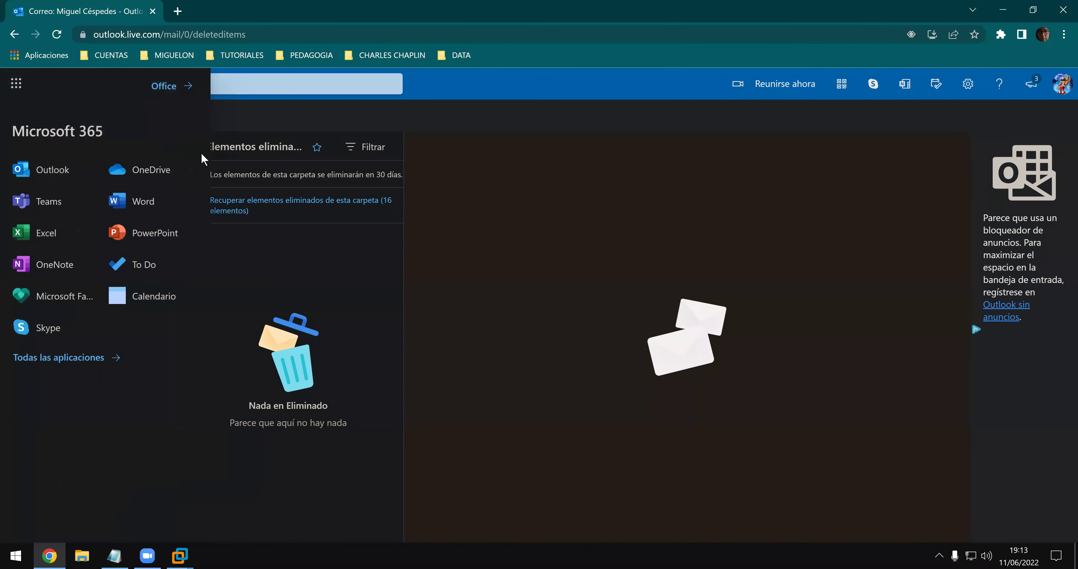
{"action": "left_click", "coordinate": [142, 203]}
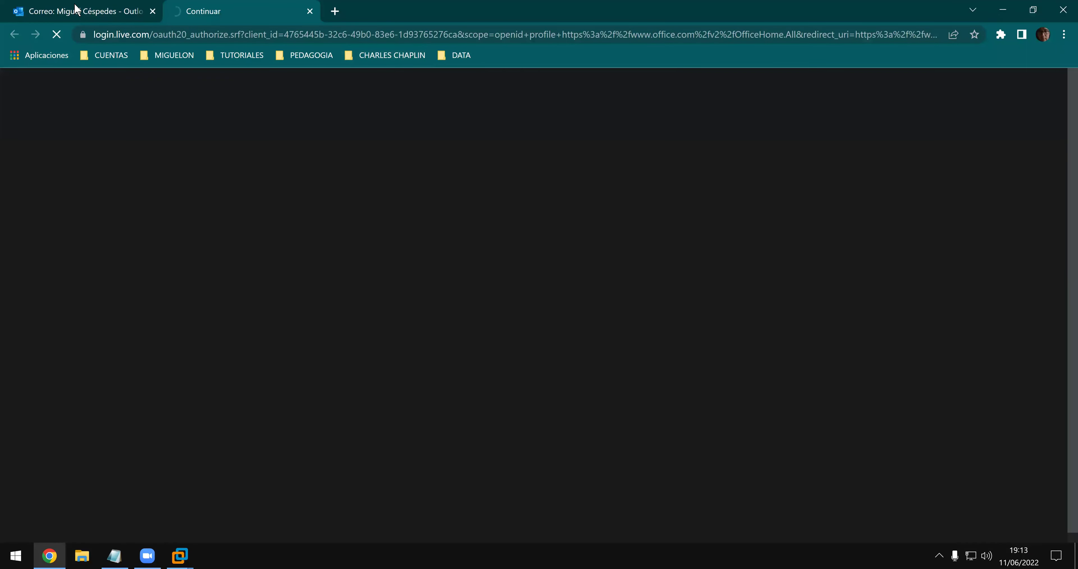
{"action": "left_click", "coordinate": [75, 7]}
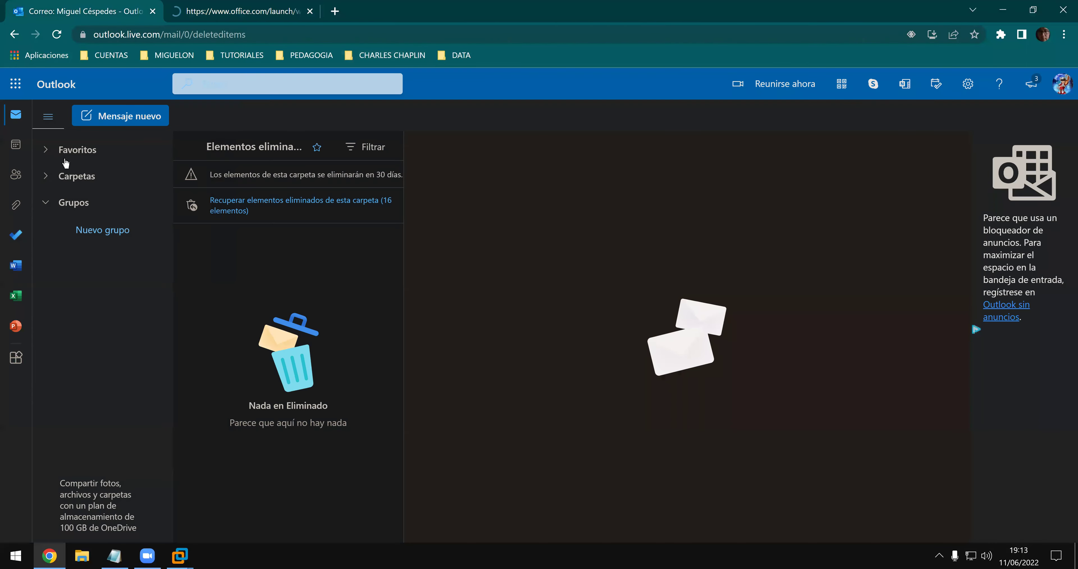
{"action": "left_click", "coordinate": [19, 86]}
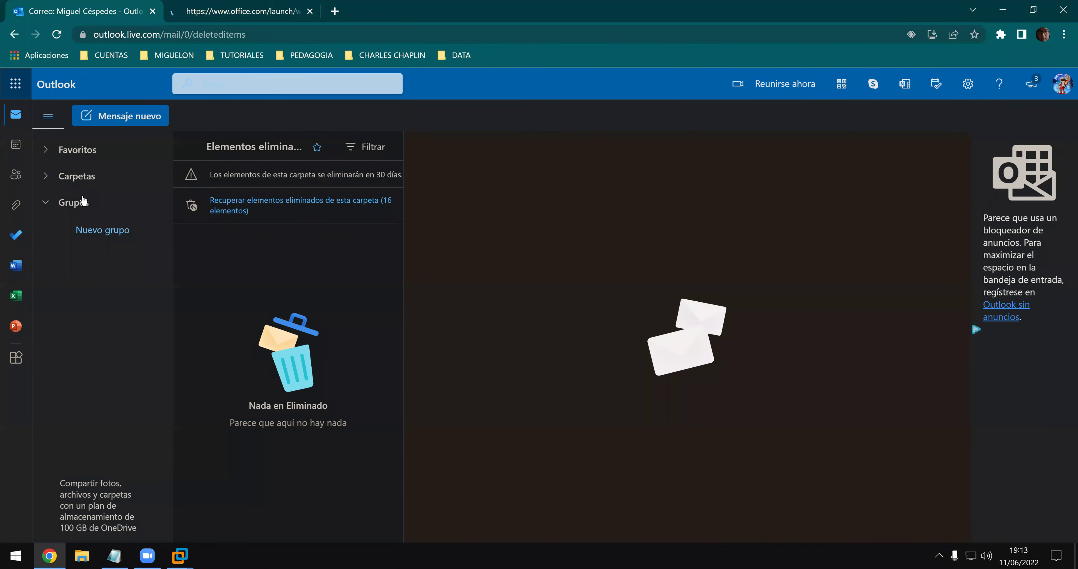
{"action": "left_click", "coordinate": [150, 233]}
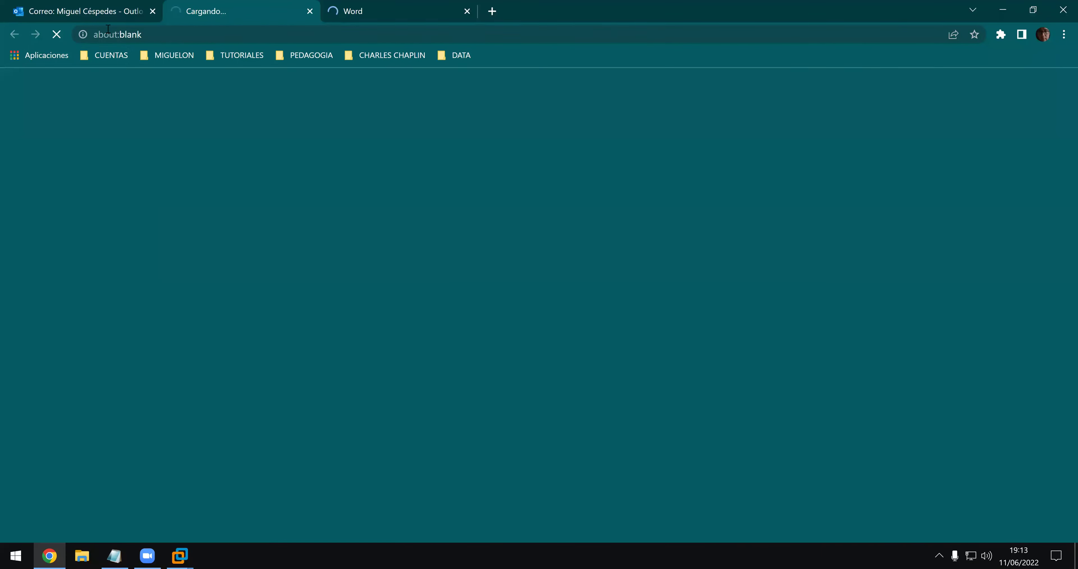
{"action": "left_click", "coordinate": [95, 12]}
{"action": "left_click", "coordinate": [23, 94]}
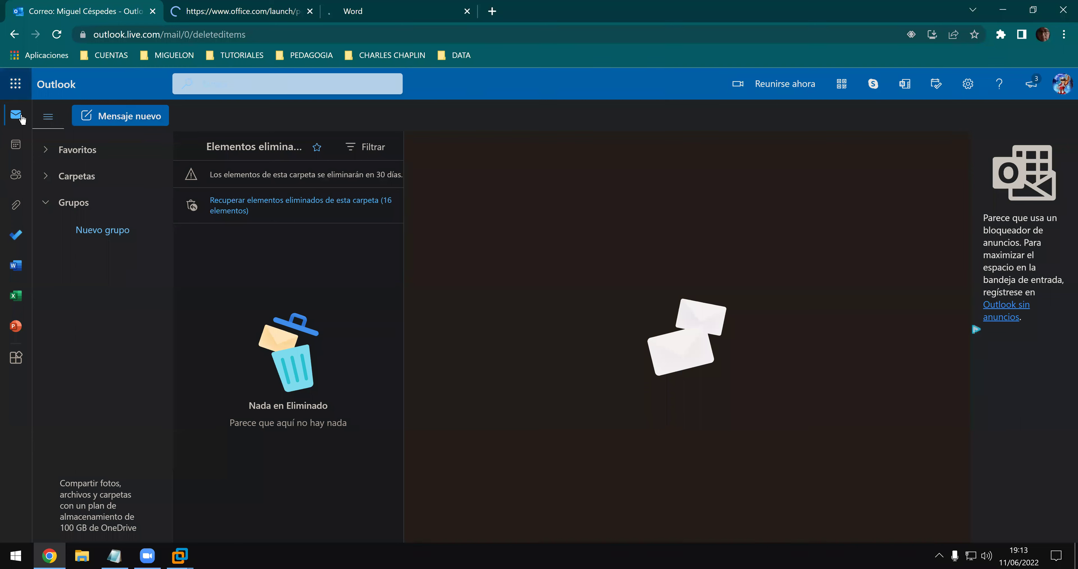
{"action": "left_click", "coordinate": [36, 239]}
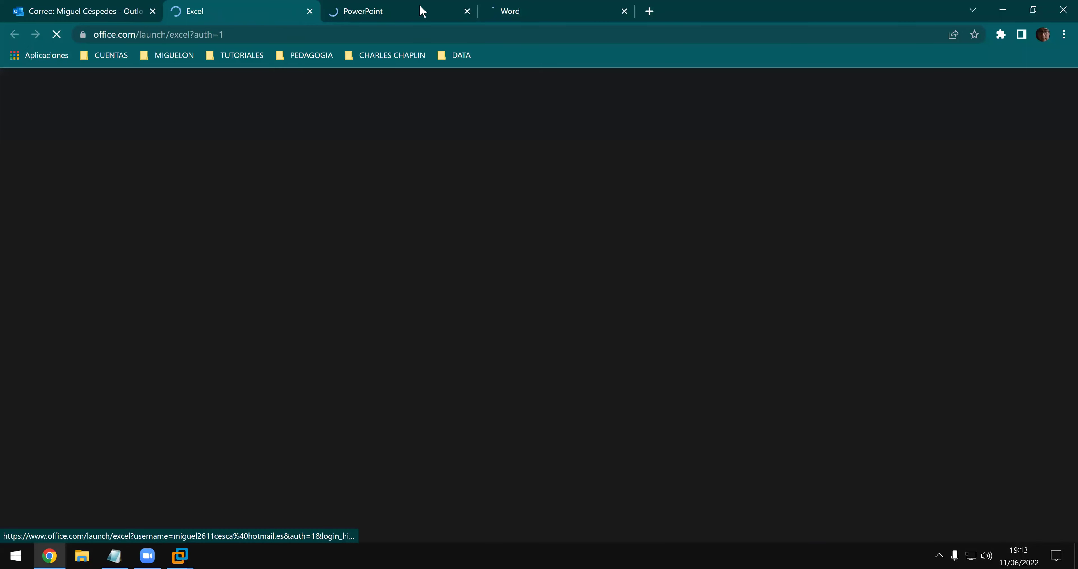
Look over the PowerPoint and Word tabs, then bring the Windows 11 PRO VM forward.
{"action": "left_click", "coordinate": [422, 11]}
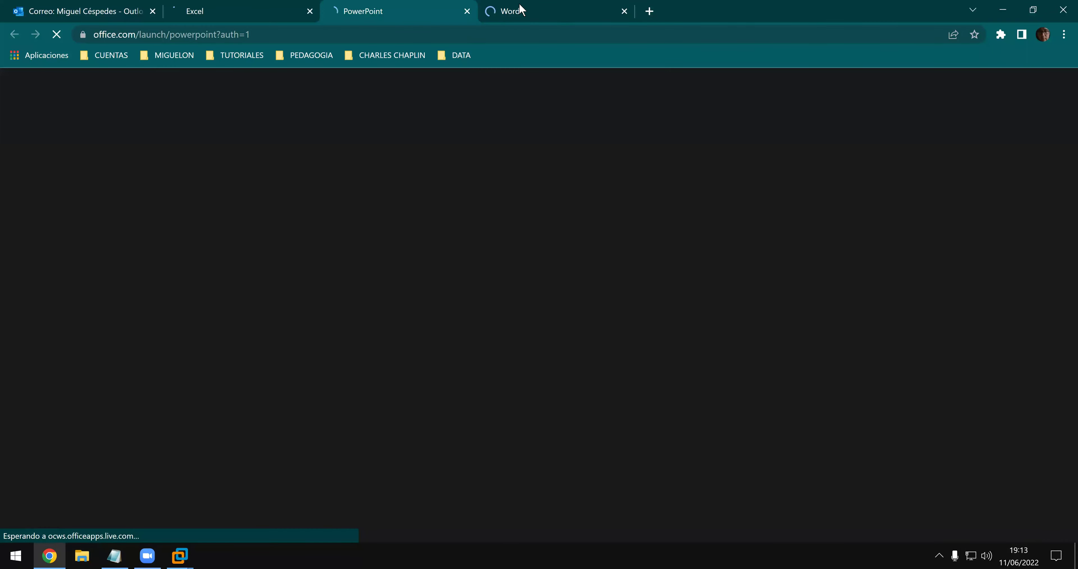
{"action": "left_click", "coordinate": [524, 12]}
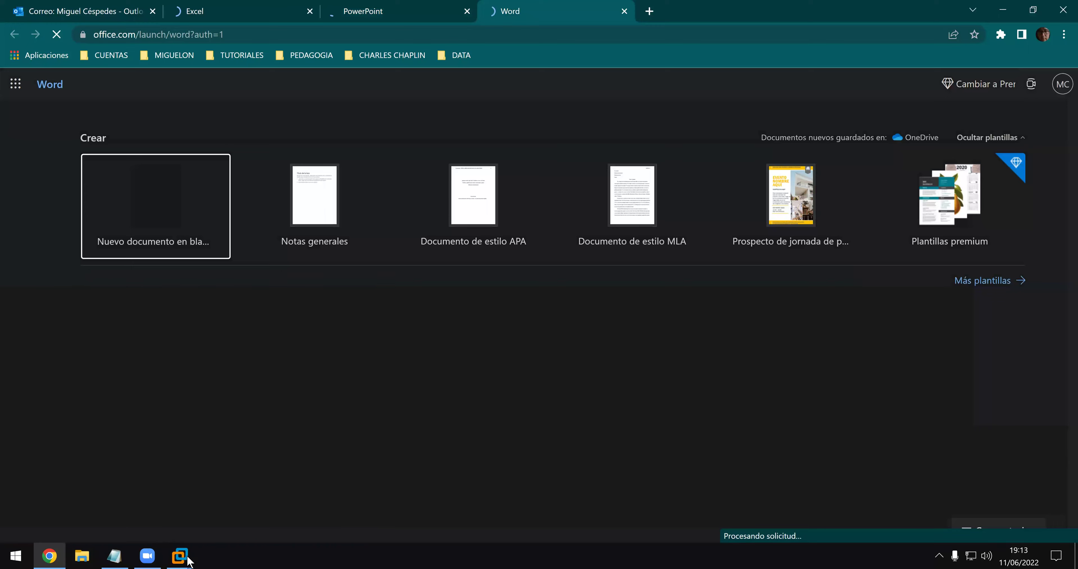
{"action": "mouse_move", "coordinate": [189, 561]}
{"action": "left_click", "coordinate": [235, 476]}
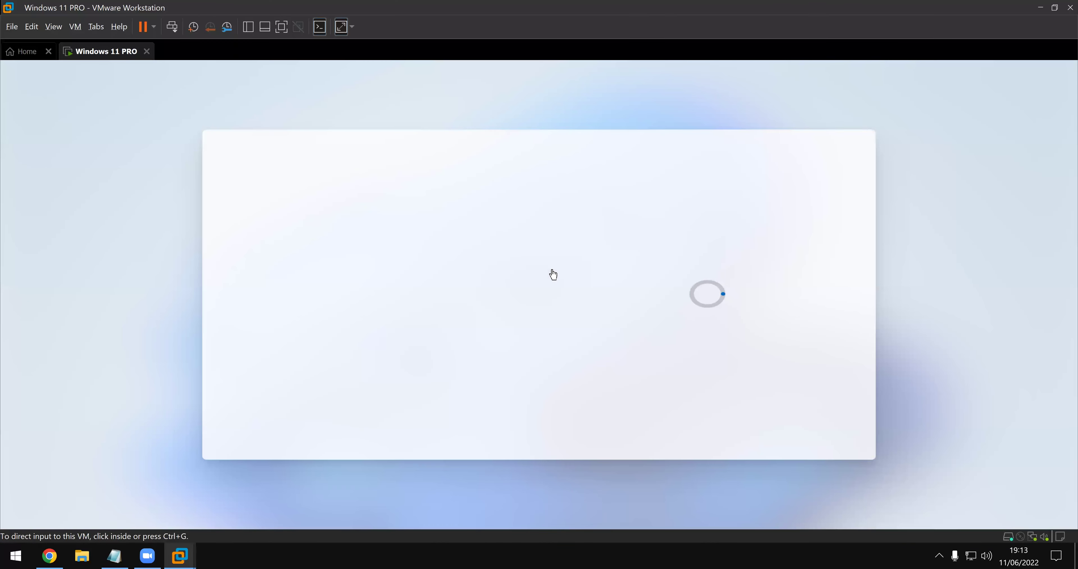
Give input to the Windows 11 VM until setup reaches the device privacy settings screen, then release it.
{"action": "left_click", "coordinate": [552, 274]}
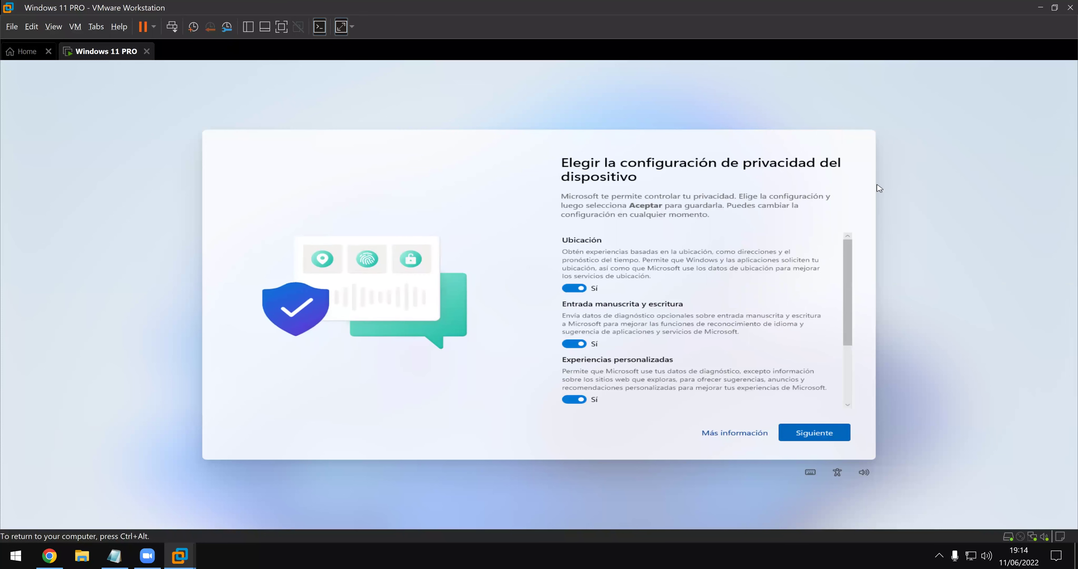
{"action": "key", "text": "ctrl+alt"}
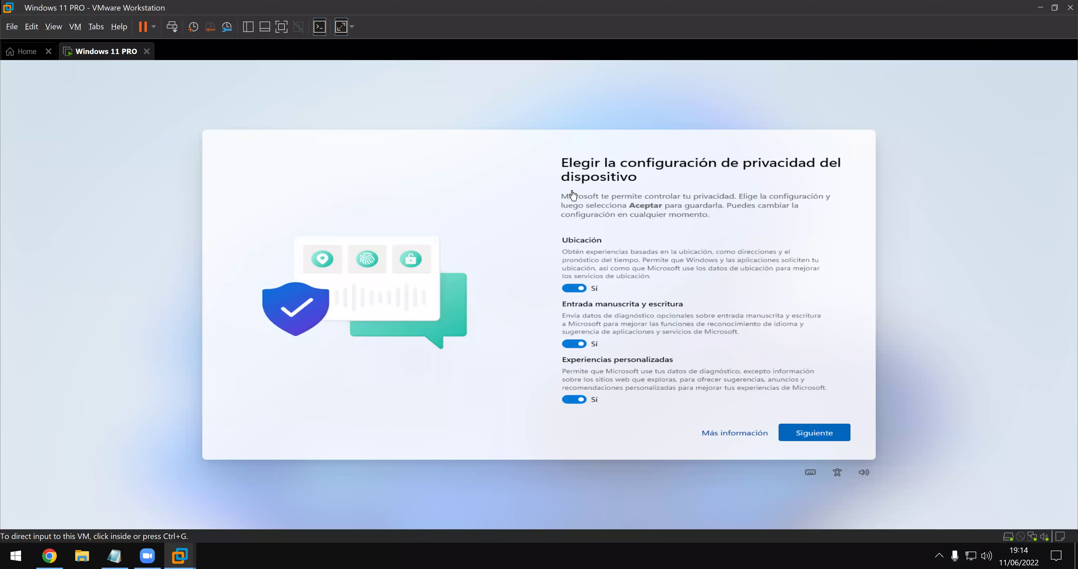
Switch Ubicación from Sí to No in the Windows 11 setup privacy settings.
{"action": "left_click", "coordinate": [763, 230]}
{"action": "scroll", "coordinate": [758, 282], "scroll_direction": "down", "scroll_amount": 3}
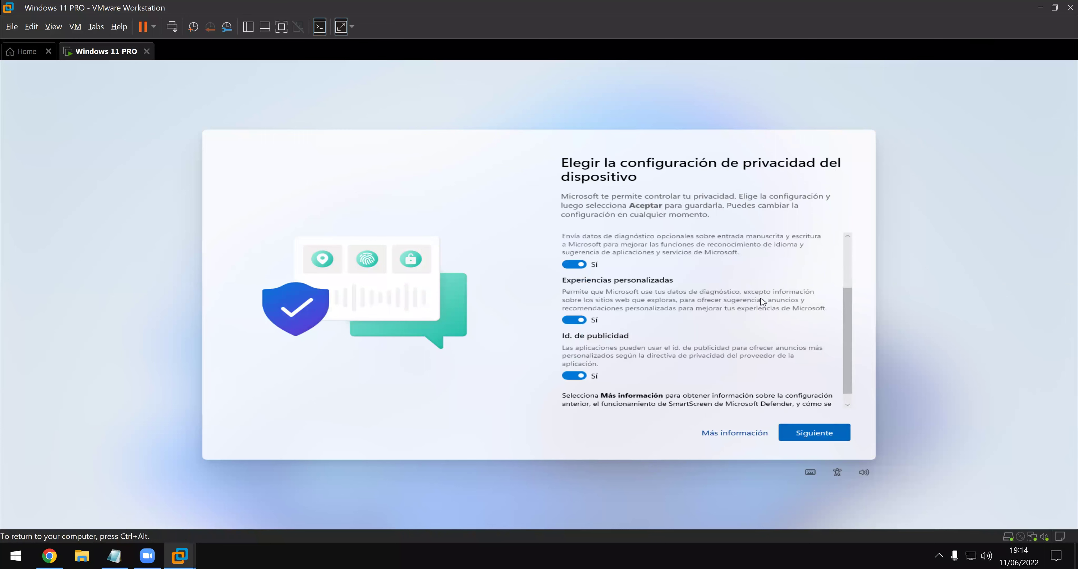
{"action": "scroll", "coordinate": [734, 326], "scroll_direction": "up", "scroll_amount": 3}
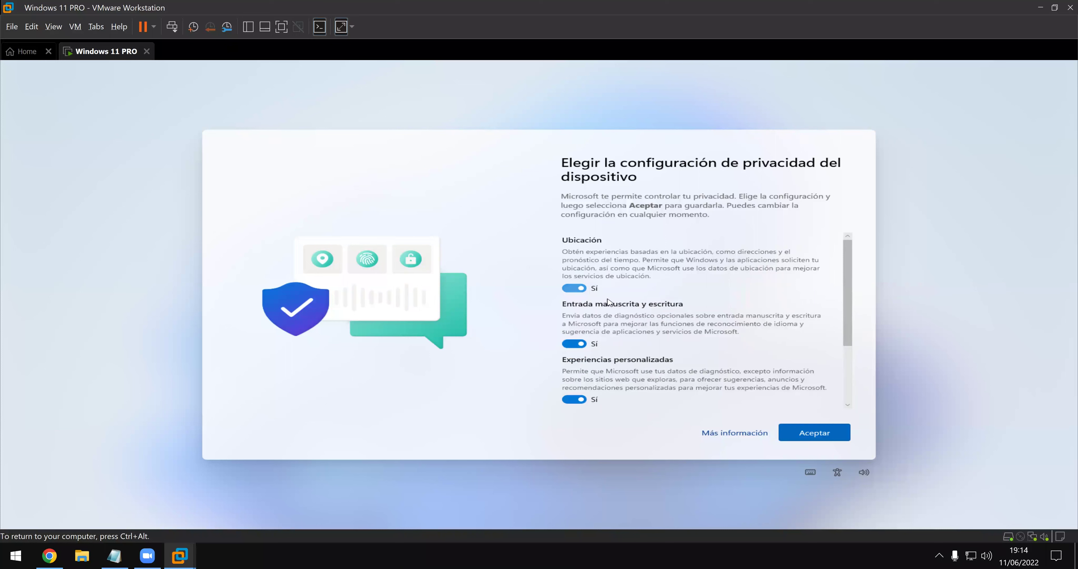
{"action": "left_click", "coordinate": [573, 291]}
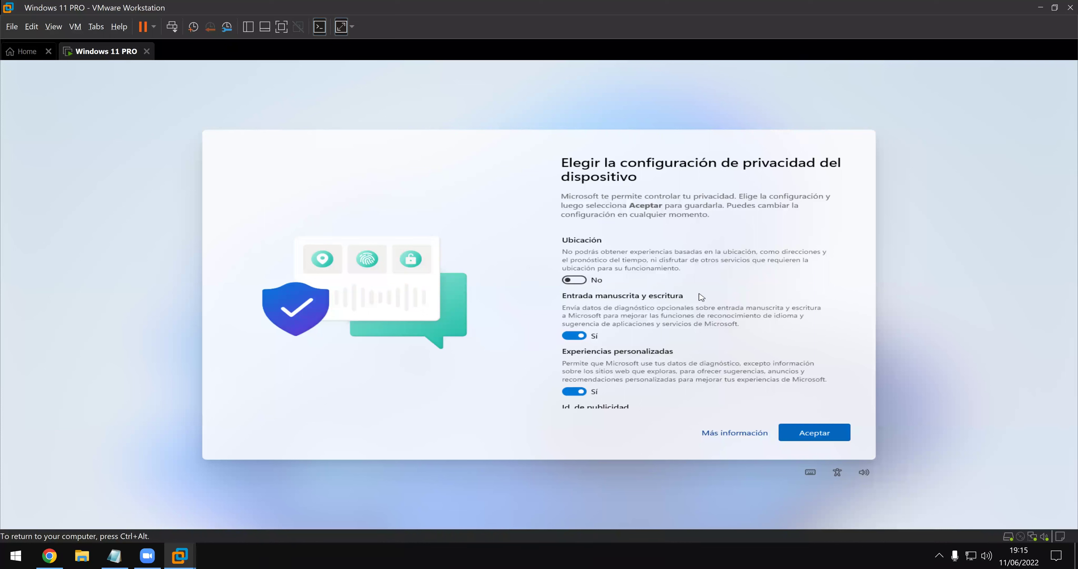
{"action": "scroll", "coordinate": [702, 296], "scroll_direction": "down", "scroll_amount": 1}
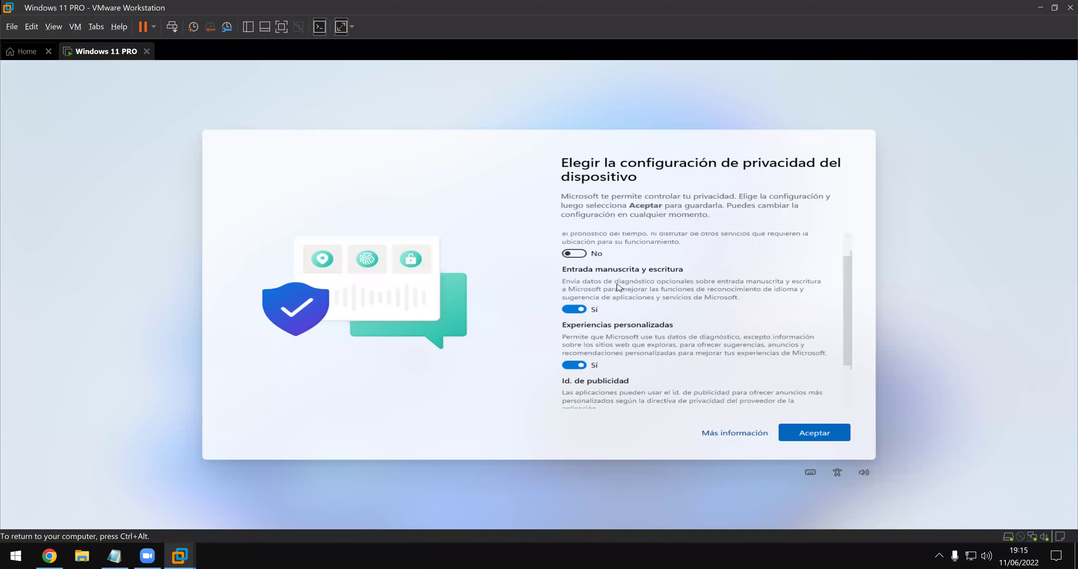
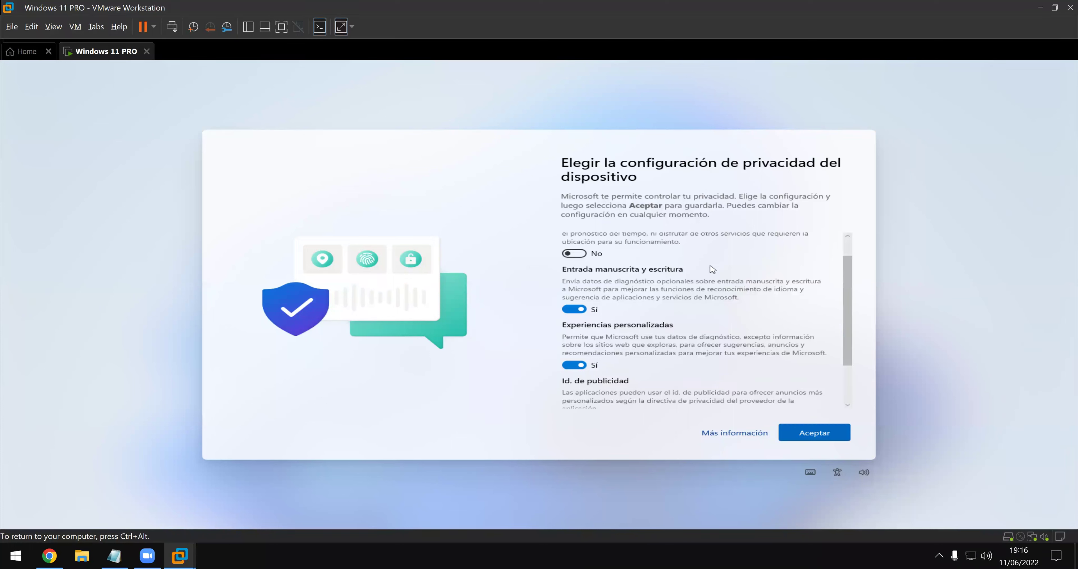
Set Entrada manuscrita, Experiencias personalizadas and Id. de publicidad to No in privacy setup.
{"action": "left_click", "coordinate": [582, 312]}
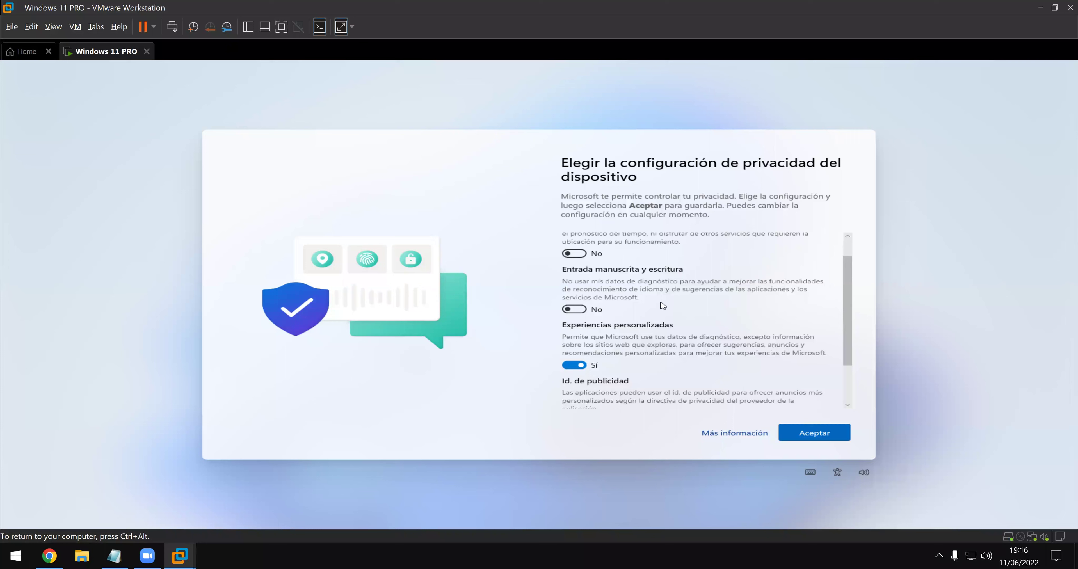
{"action": "scroll", "coordinate": [663, 310], "scroll_direction": "down", "scroll_amount": 1}
{"action": "scroll", "coordinate": [682, 319], "scroll_direction": "down", "scroll_amount": 1}
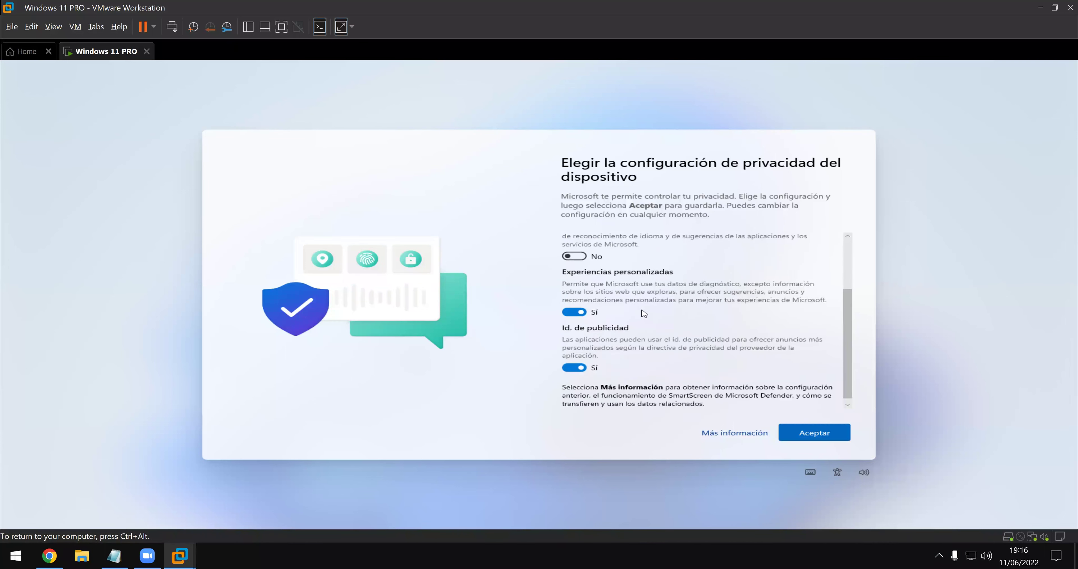
{"action": "left_click", "coordinate": [574, 312]}
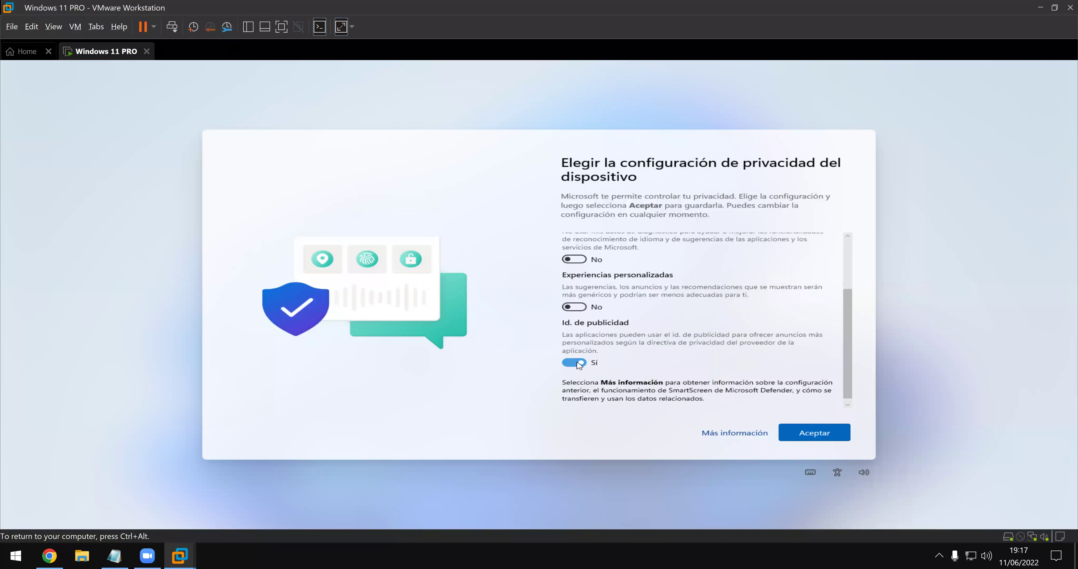
{"action": "left_click", "coordinate": [578, 363]}
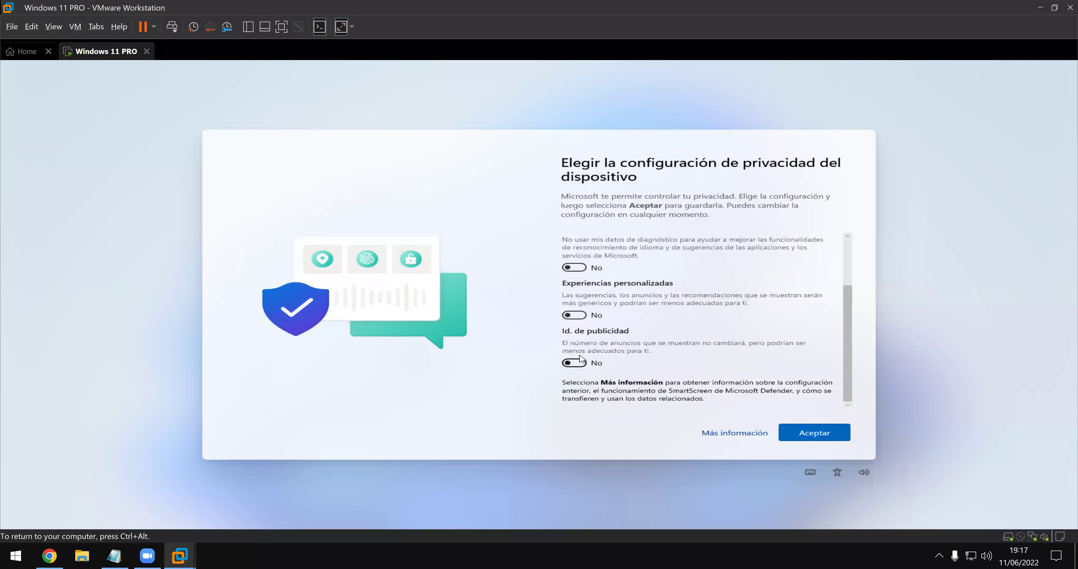
{"action": "scroll", "coordinate": [649, 354], "scroll_direction": "up", "scroll_amount": 3}
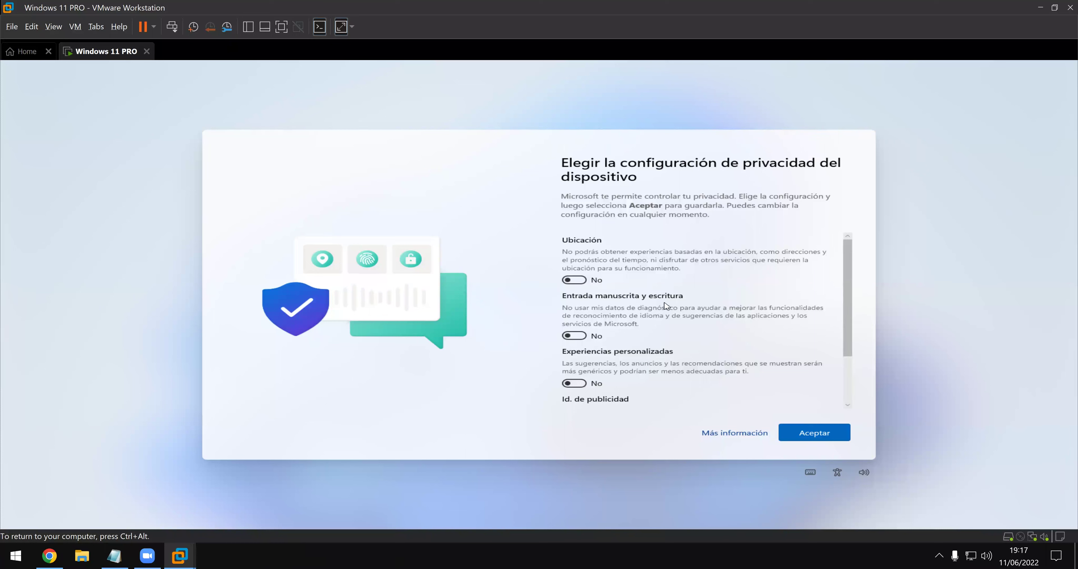
{"action": "scroll", "coordinate": [666, 312], "scroll_direction": "down", "scroll_amount": 3}
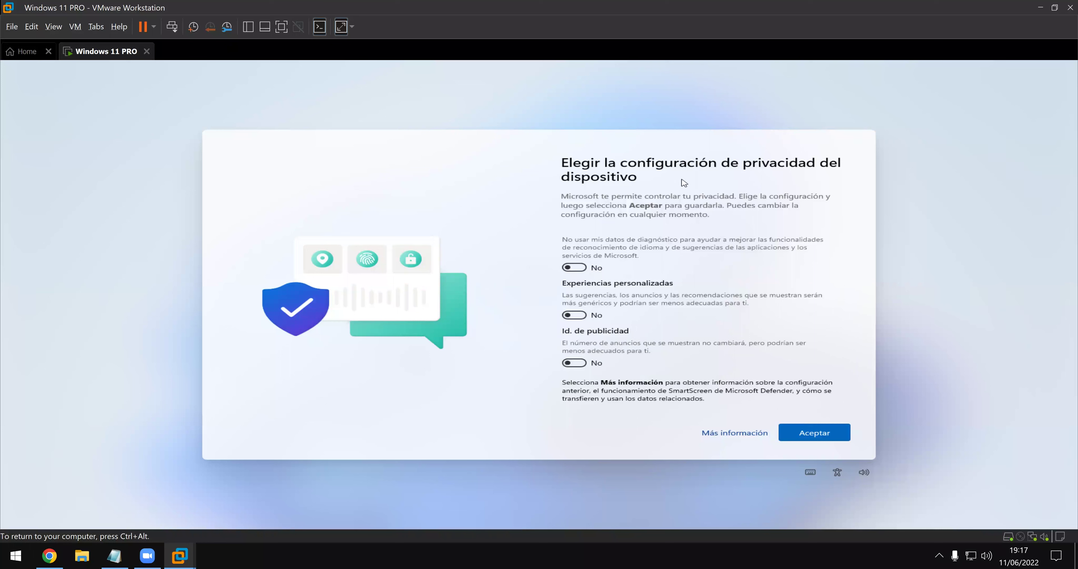
Accept the privacy choices with Aceptar, then refresh the new desktop twice with Actualizar.
{"action": "left_click", "coordinate": [815, 432]}
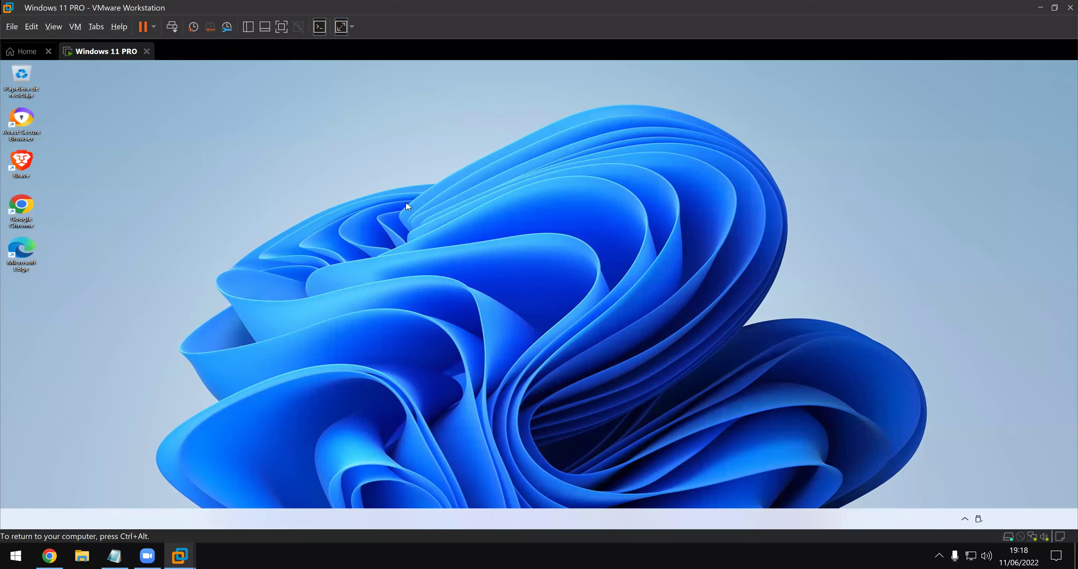
{"action": "right_click", "coordinate": [426, 246]}
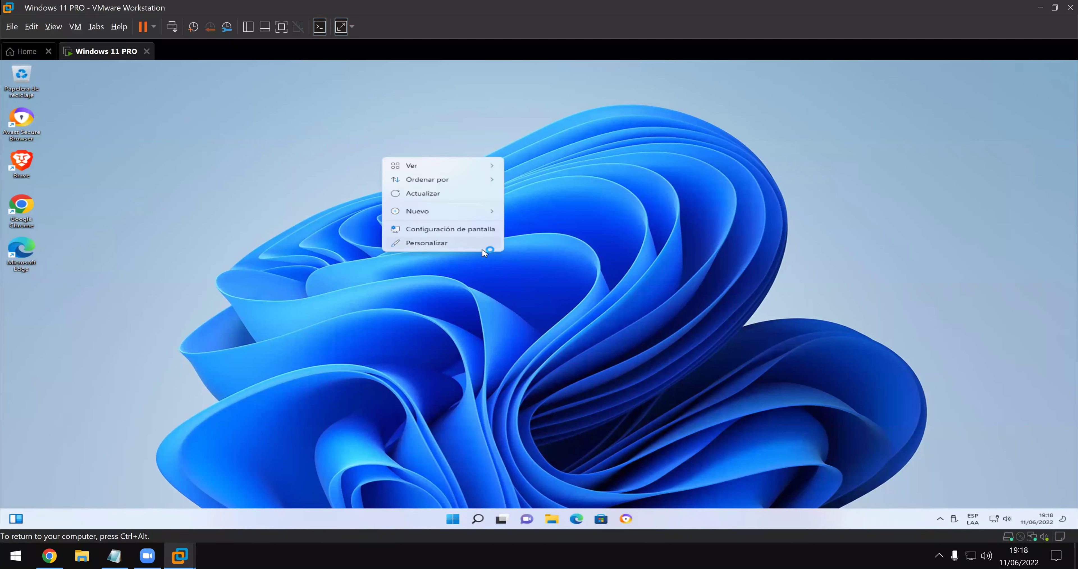
{"action": "left_click", "coordinate": [435, 193]}
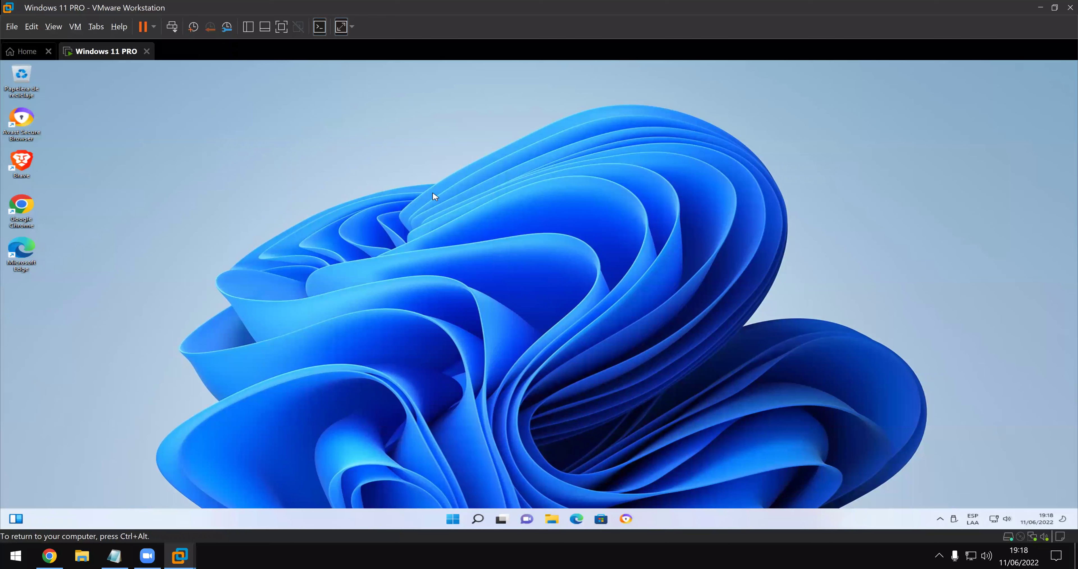
{"action": "right_click", "coordinate": [351, 205]}
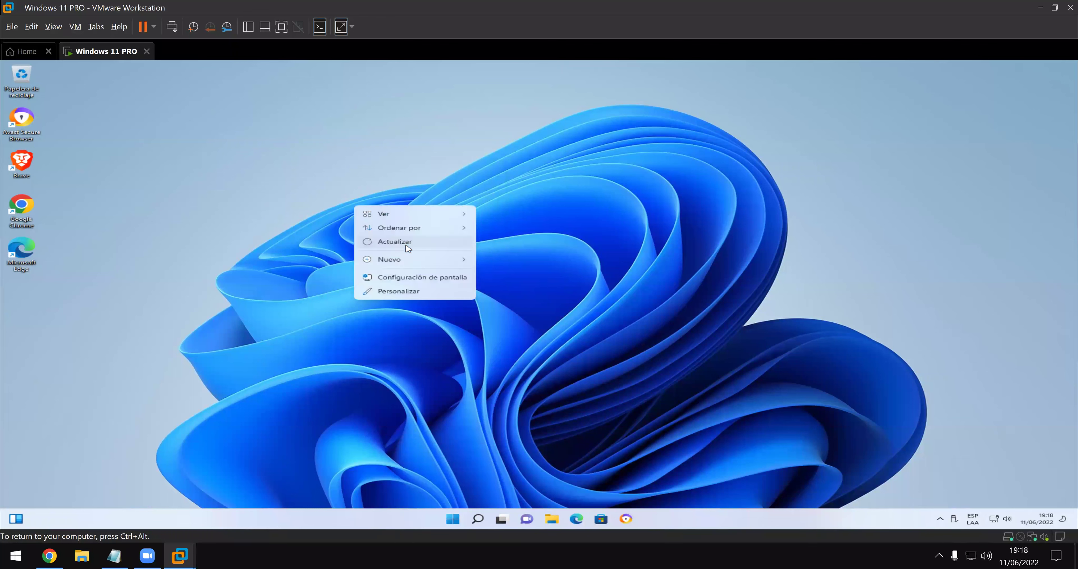
{"action": "left_click", "coordinate": [405, 243]}
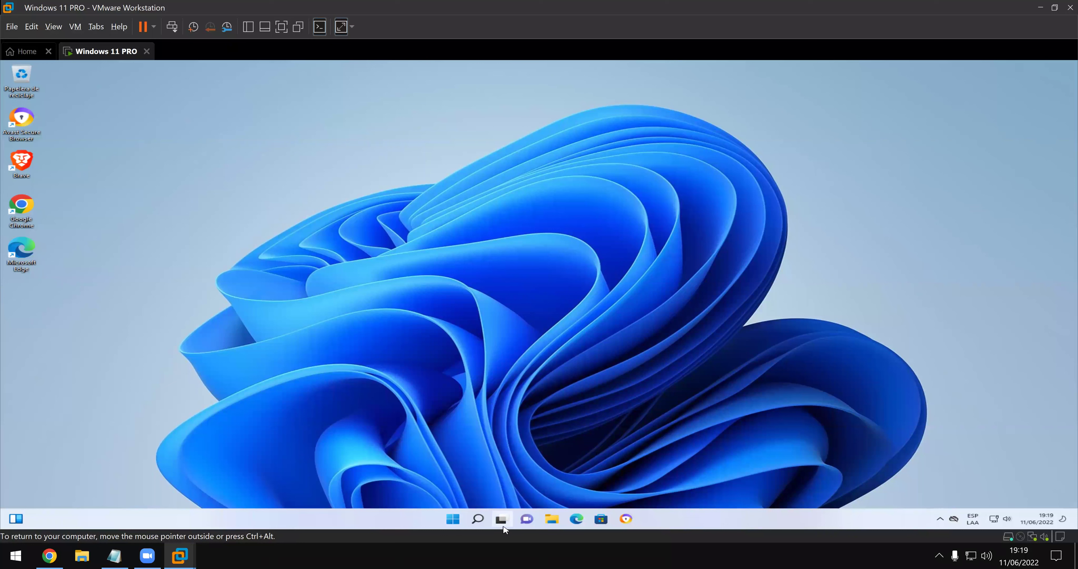
Browse Este equipo > SISTEMA (C:) > FUNKO and open the caballeros-del-zodiaco-1 image.
{"action": "mouse_move", "coordinate": [504, 524]}
{"action": "left_click", "coordinate": [552, 519]}
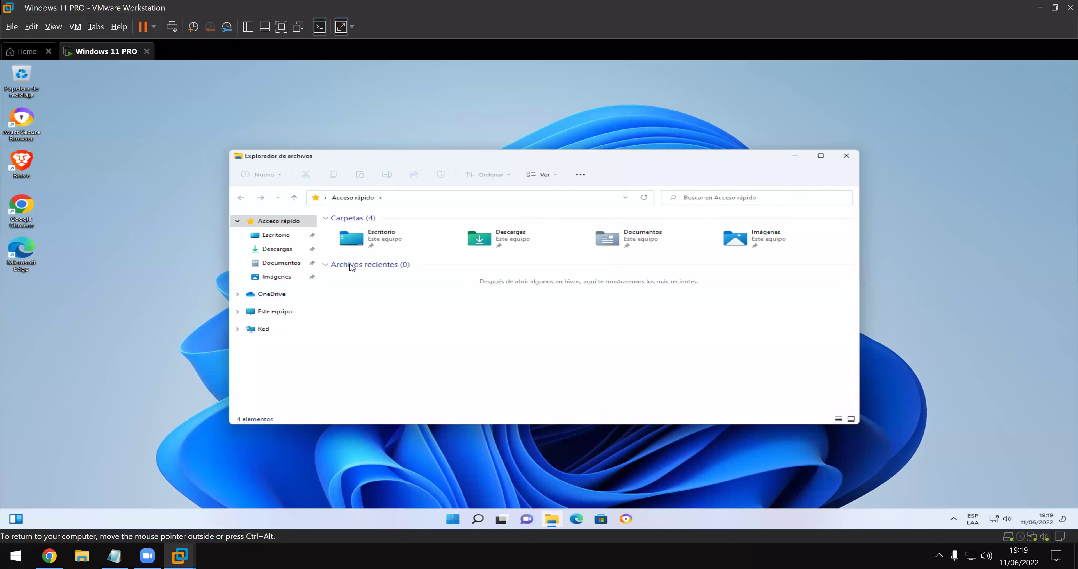
{"action": "left_click", "coordinate": [287, 312]}
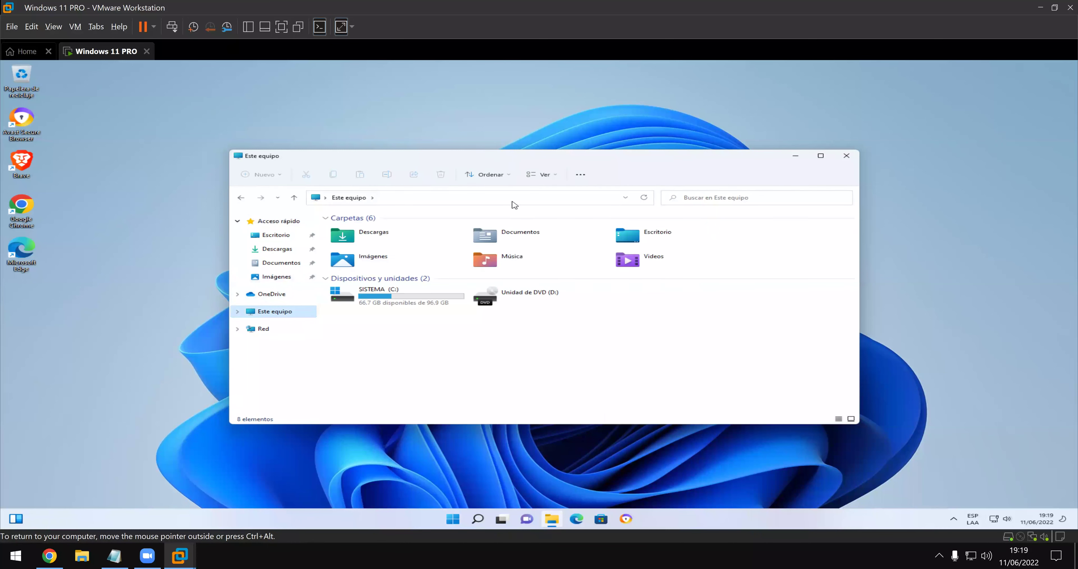
{"action": "double_click", "coordinate": [401, 307]}
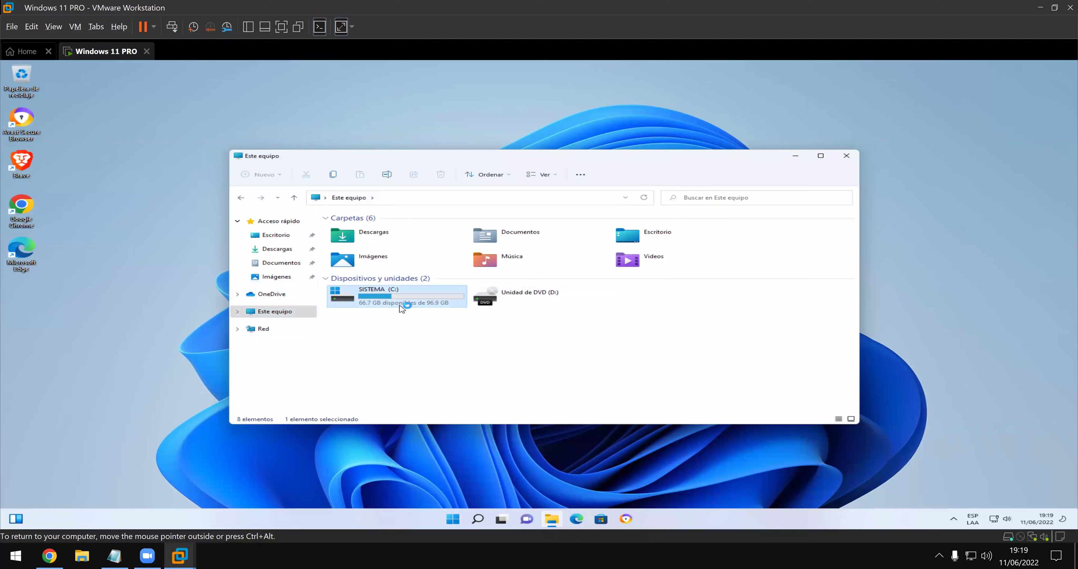
{"action": "double_click", "coordinate": [405, 260]}
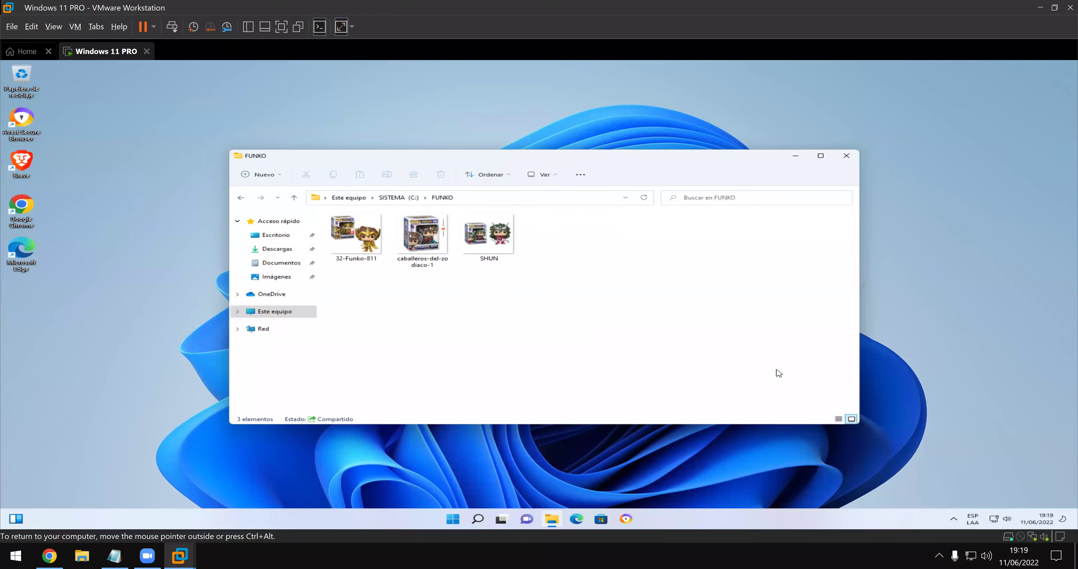
{"action": "left_click", "coordinate": [428, 256]}
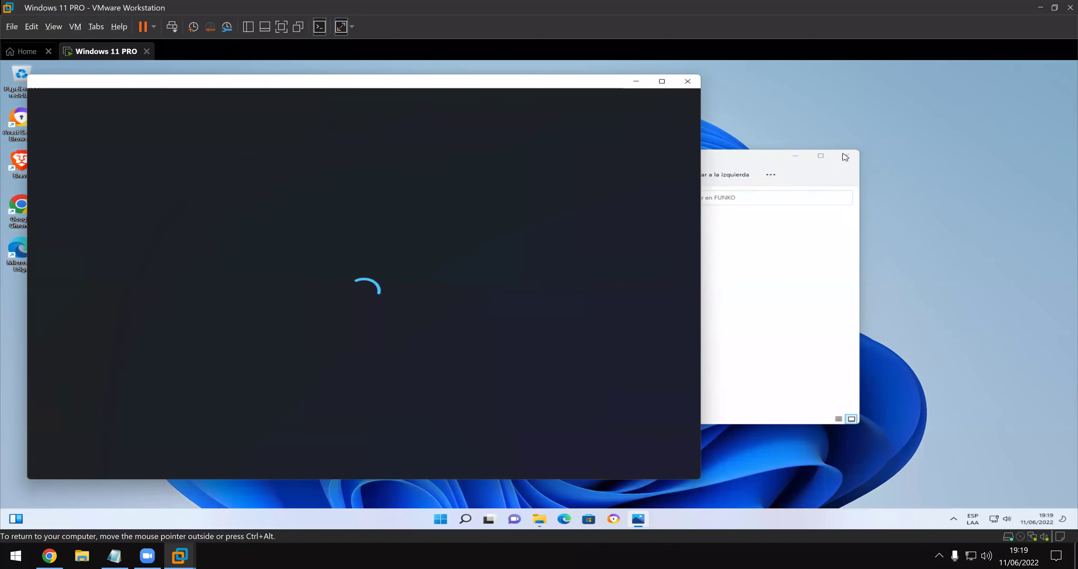
Close File Explorer, glance at the ANGEL account options in Start, and move Photos right.
{"action": "left_click", "coordinate": [845, 155]}
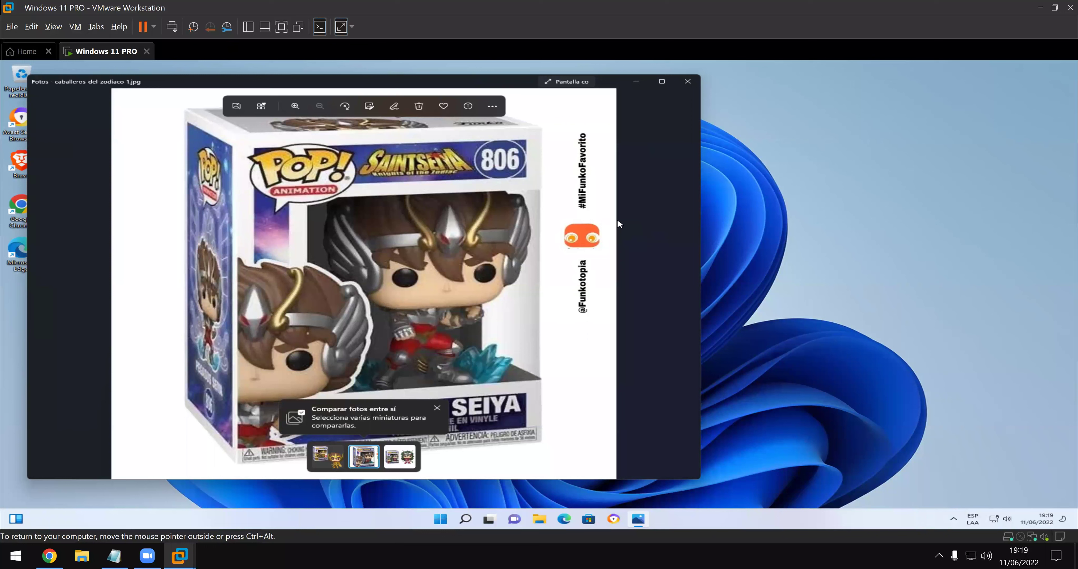
{"action": "left_click", "coordinate": [443, 519]}
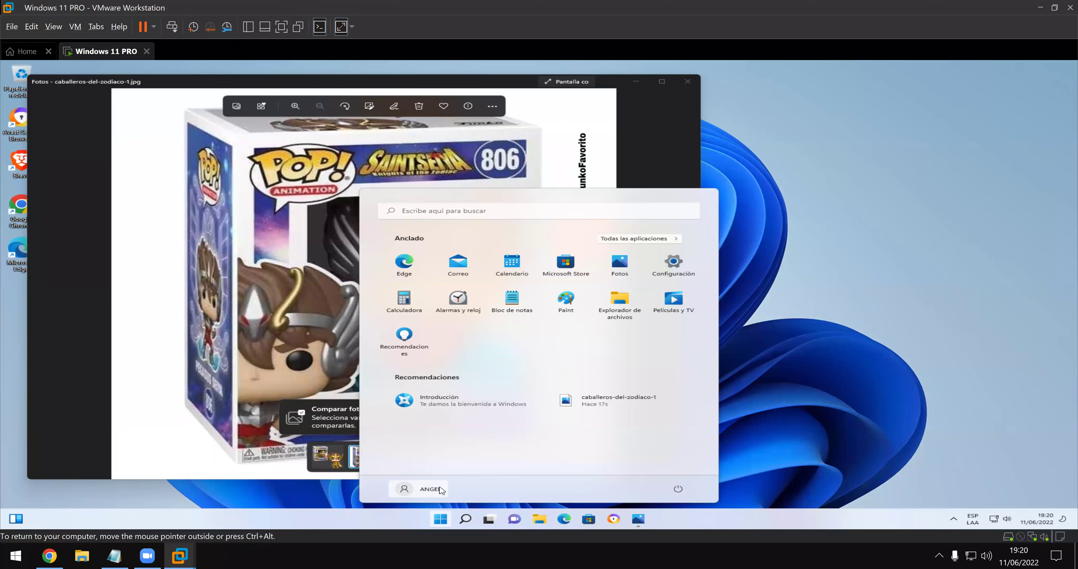
{"action": "left_click", "coordinate": [439, 489]}
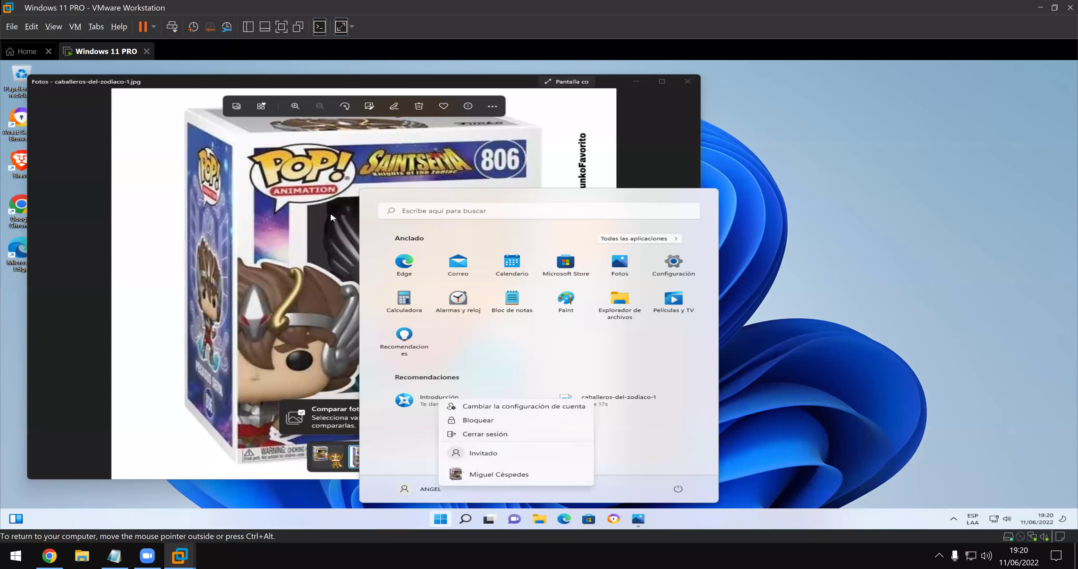
{"action": "key", "text": "Escape"}
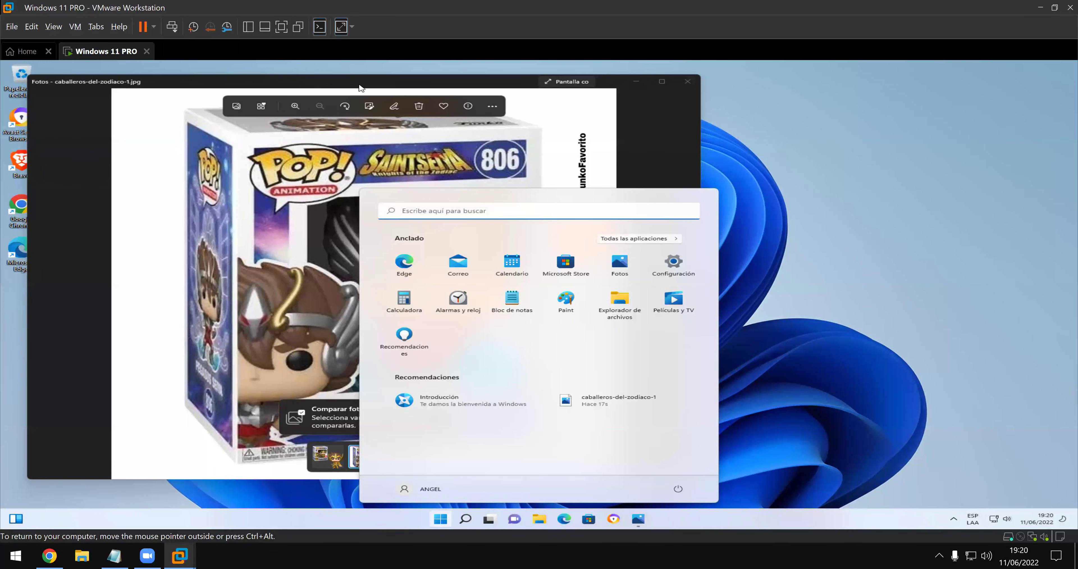
{"action": "left_click_drag", "start_coordinate": [373, 86], "coordinate": [419, 86]}
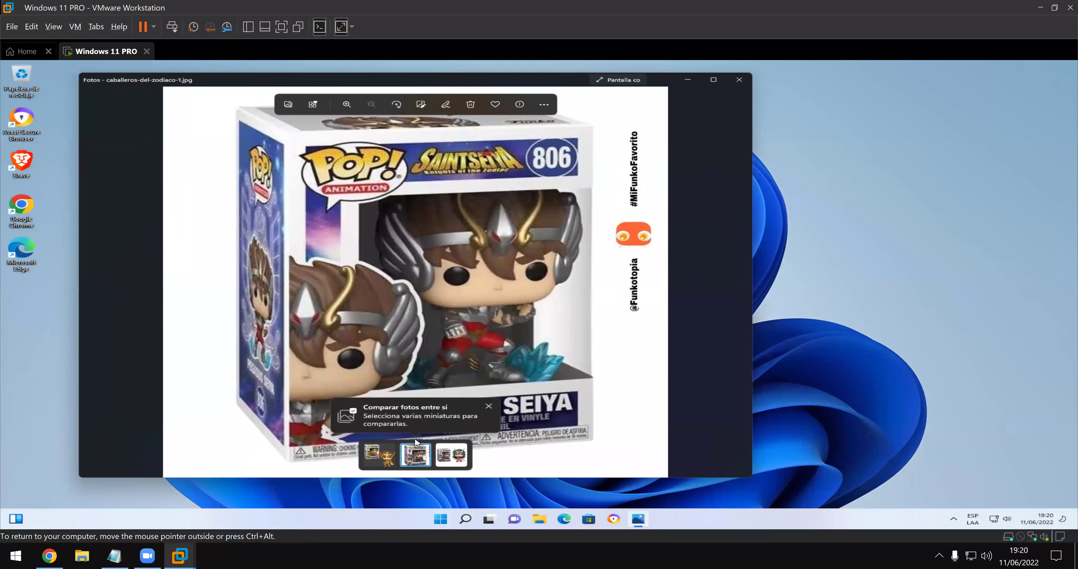
From the Start menu's account options, switch to the other user account.
{"action": "right_click", "coordinate": [438, 521]}
{"action": "right_click", "coordinate": [440, 524]}
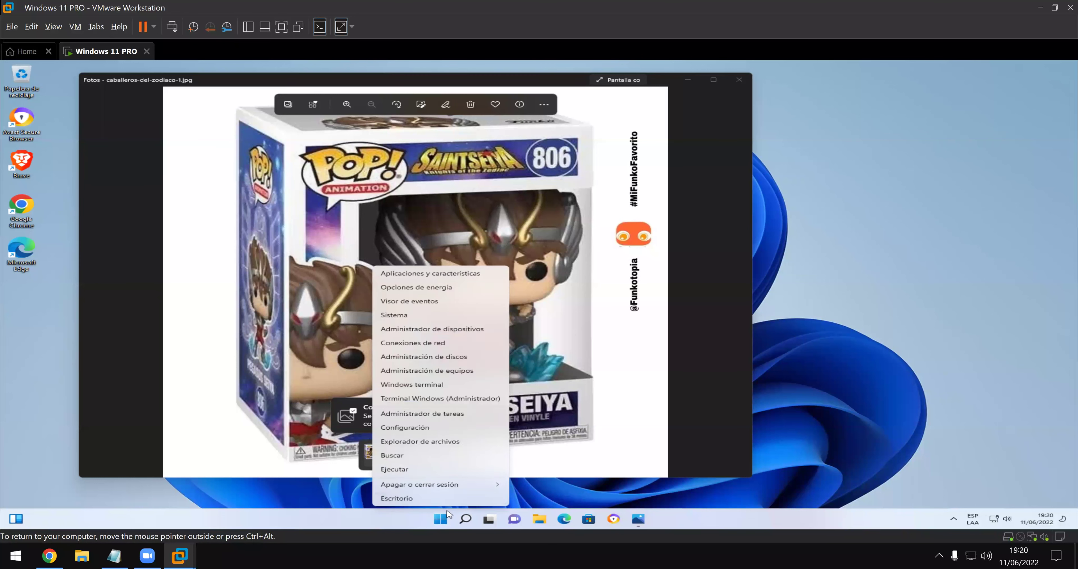
{"action": "left_click", "coordinate": [444, 520]}
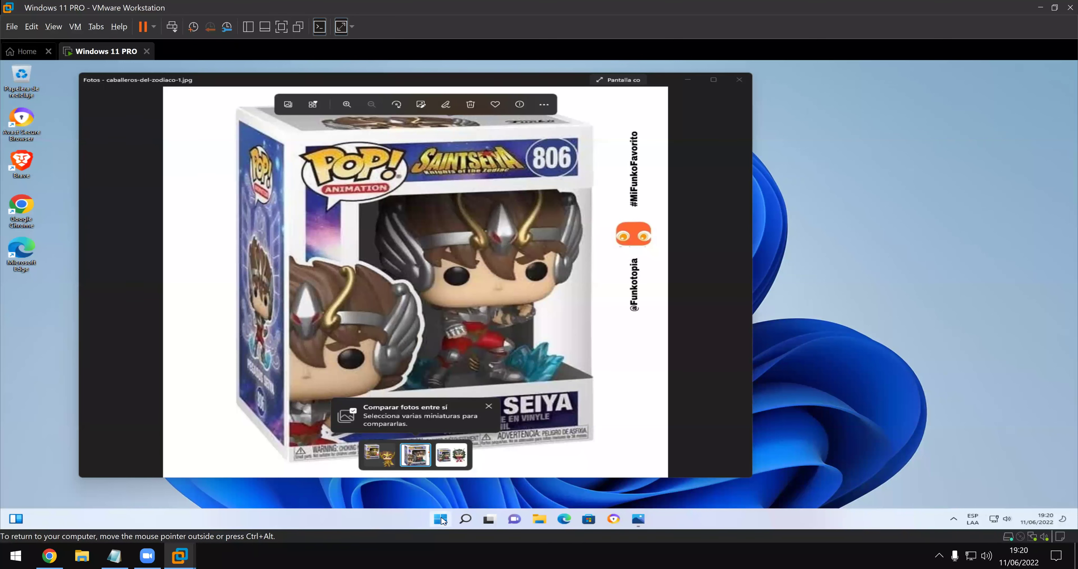
{"action": "left_click", "coordinate": [441, 519]}
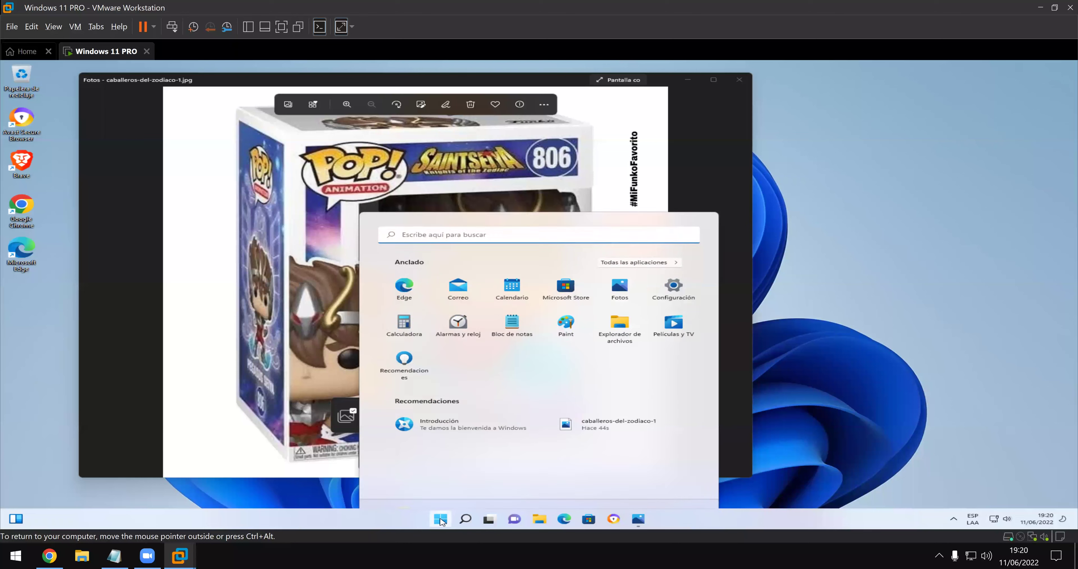
{"action": "left_click", "coordinate": [434, 496]}
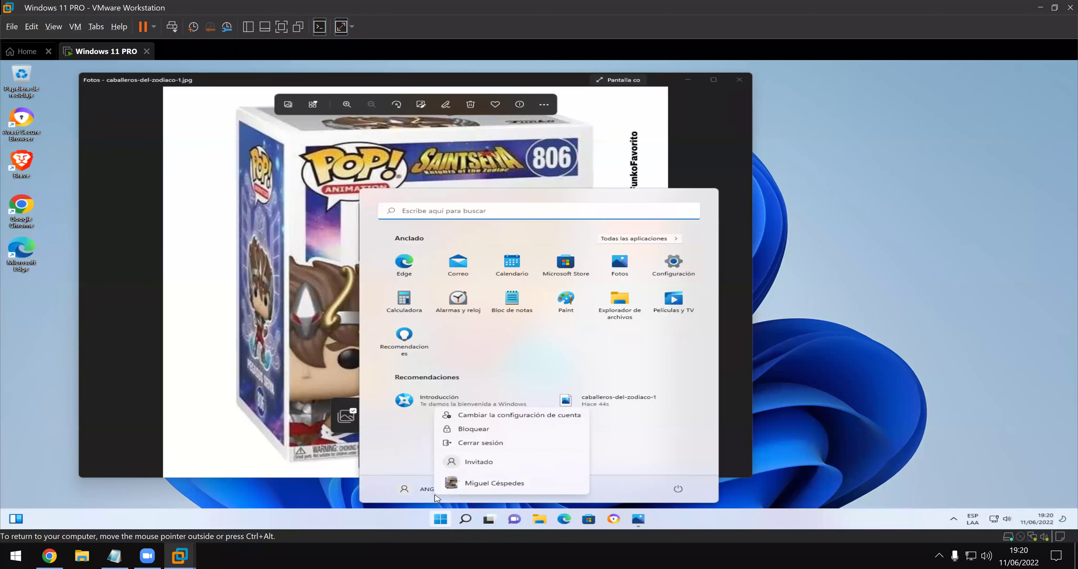
{"action": "left_click", "coordinate": [506, 485]}
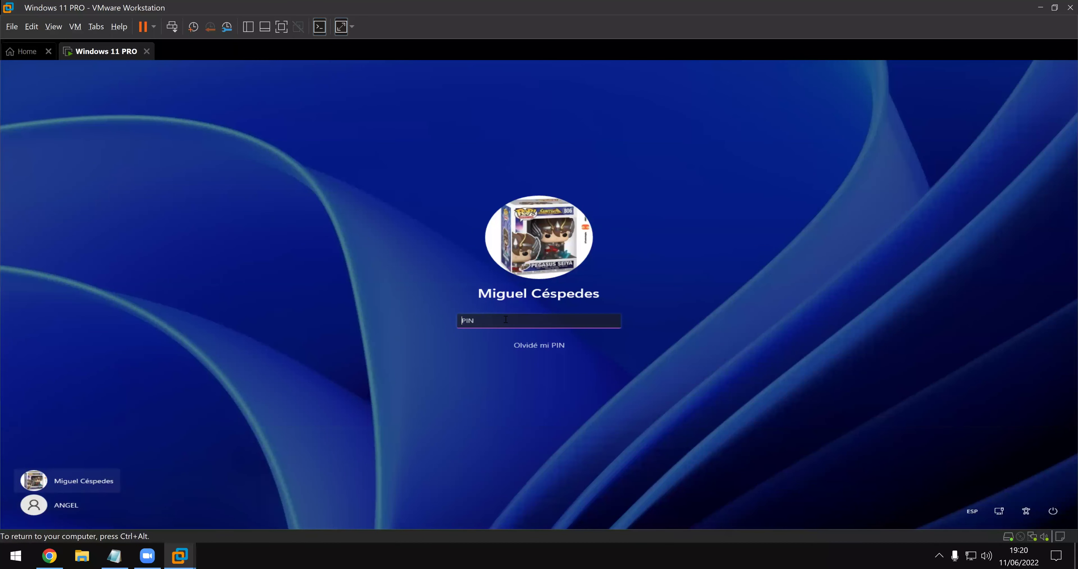
Enter the other account's PIN on the lock screen to reach its desktop.
{"action": "type", "text": "****"}
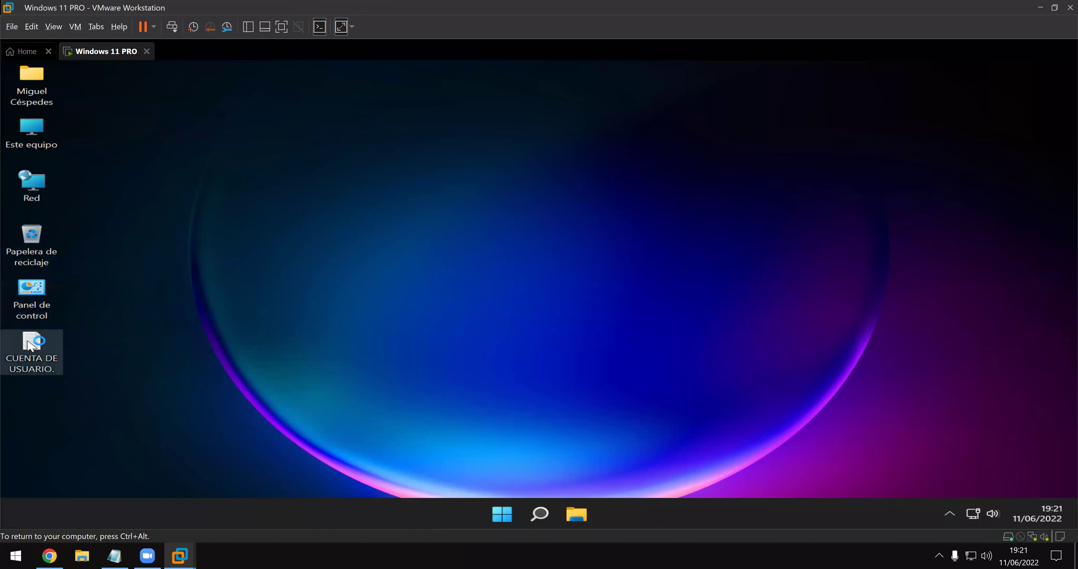
Delete the CUENTA DE USUARIO desktop shortcut, then open Control Panel's User Account Control settings.
{"action": "right_click", "coordinate": [40, 346]}
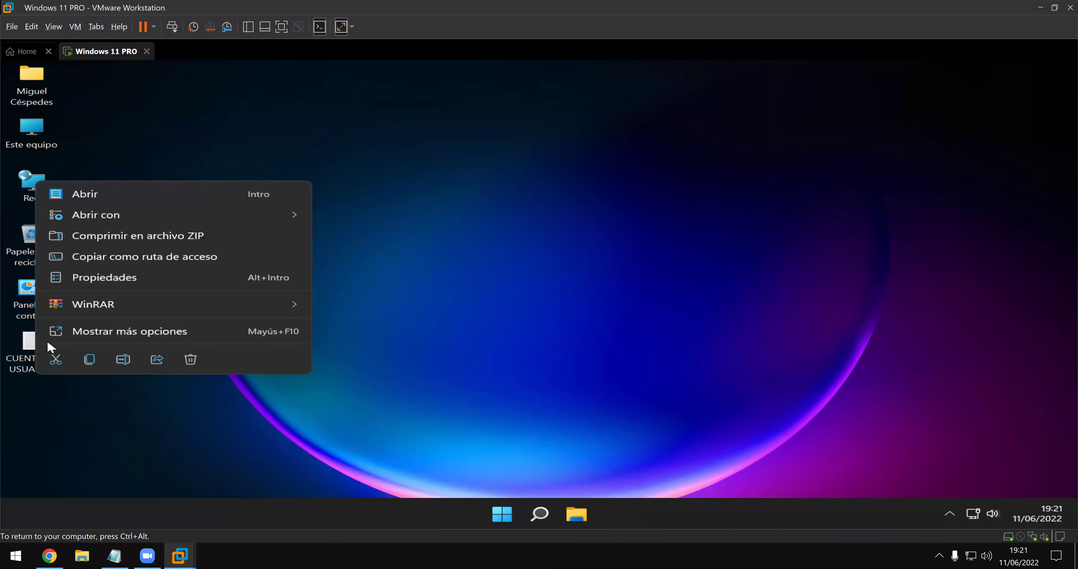
{"action": "left_click", "coordinate": [190, 361]}
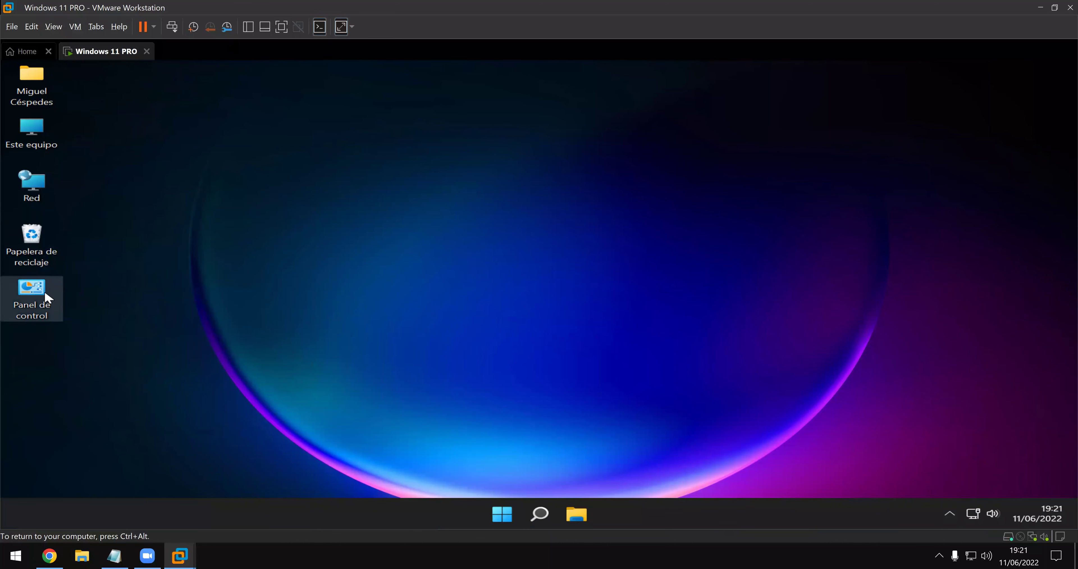
{"action": "double_click", "coordinate": [61, 287]}
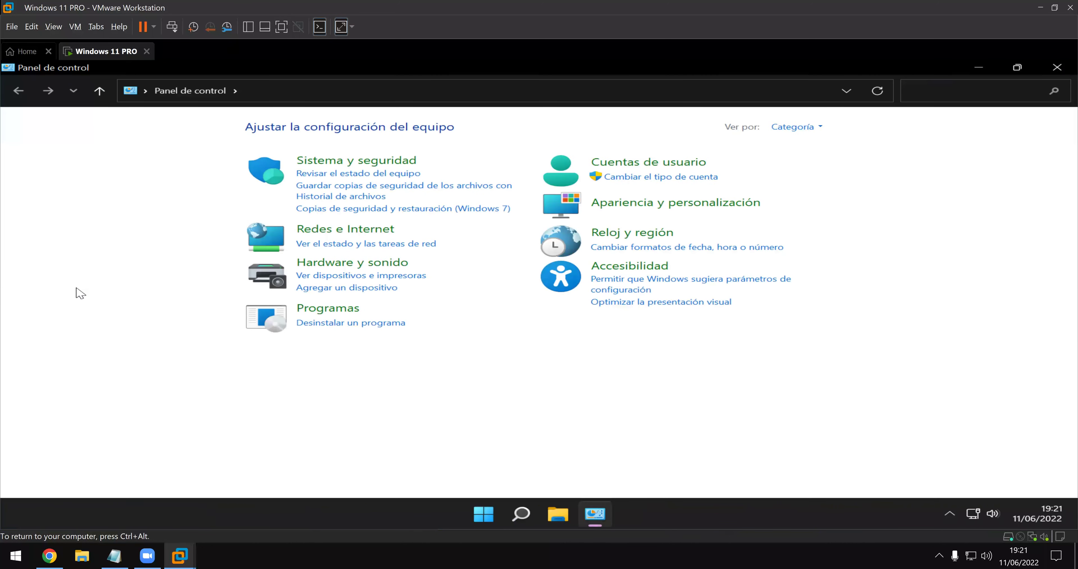
{"action": "left_click", "coordinate": [619, 176]}
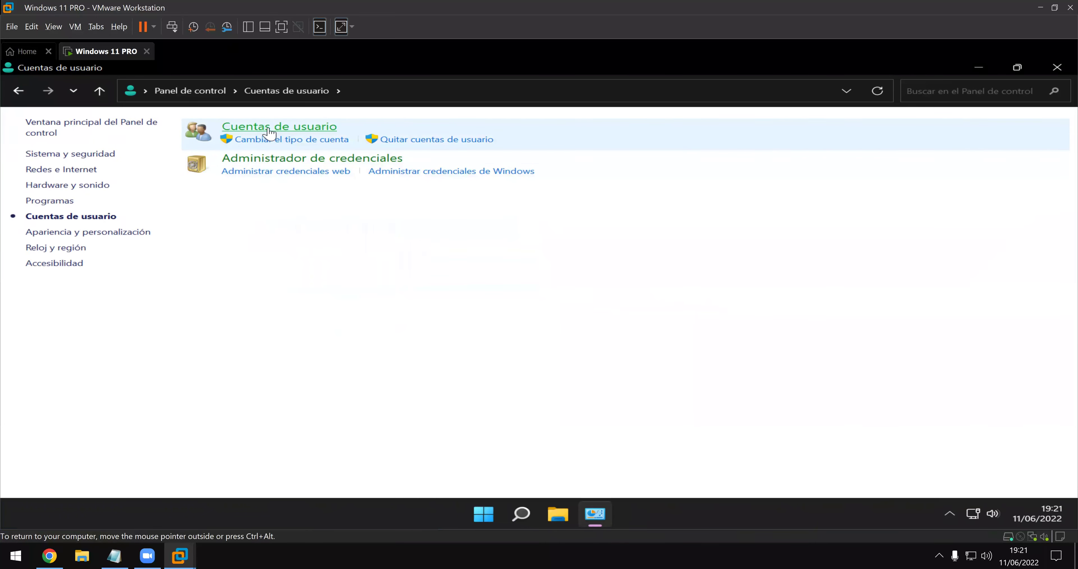
{"action": "left_click", "coordinate": [268, 128]}
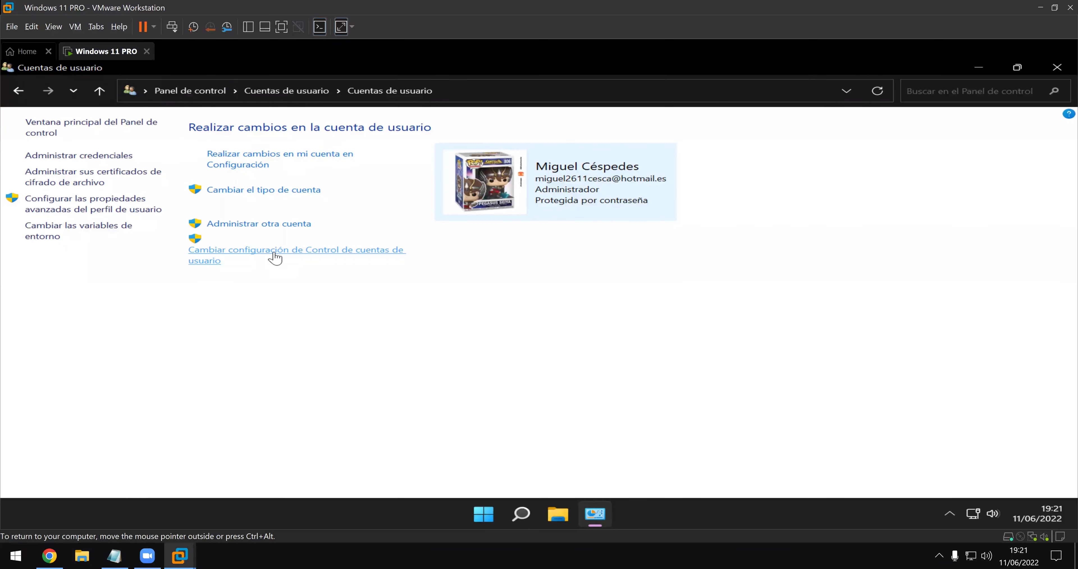
{"action": "left_click", "coordinate": [274, 253]}
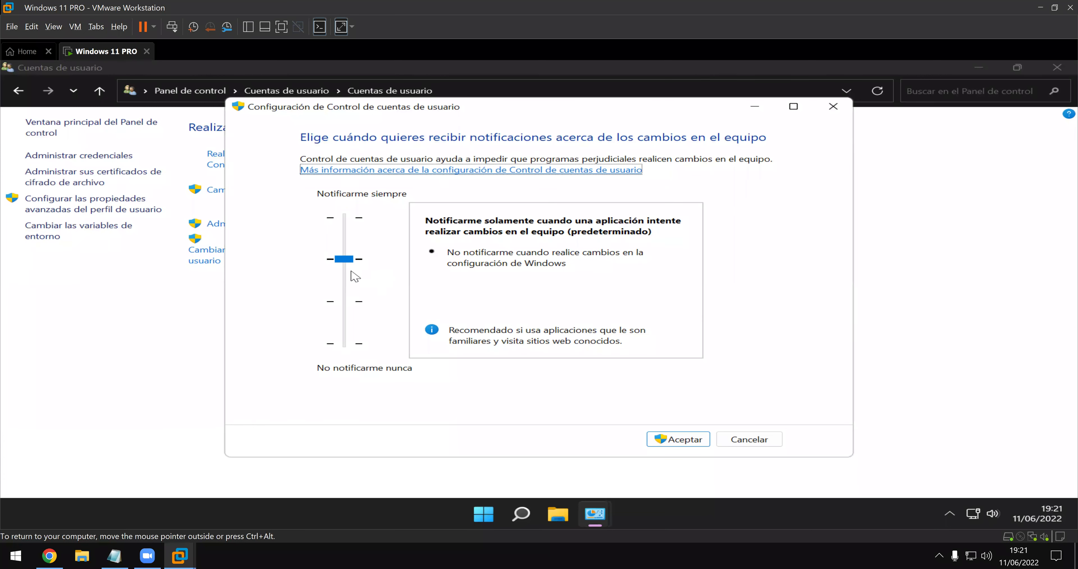
Lower the User Account Control slider to 'No notificarme nunca'.
{"action": "left_click", "coordinate": [337, 266]}
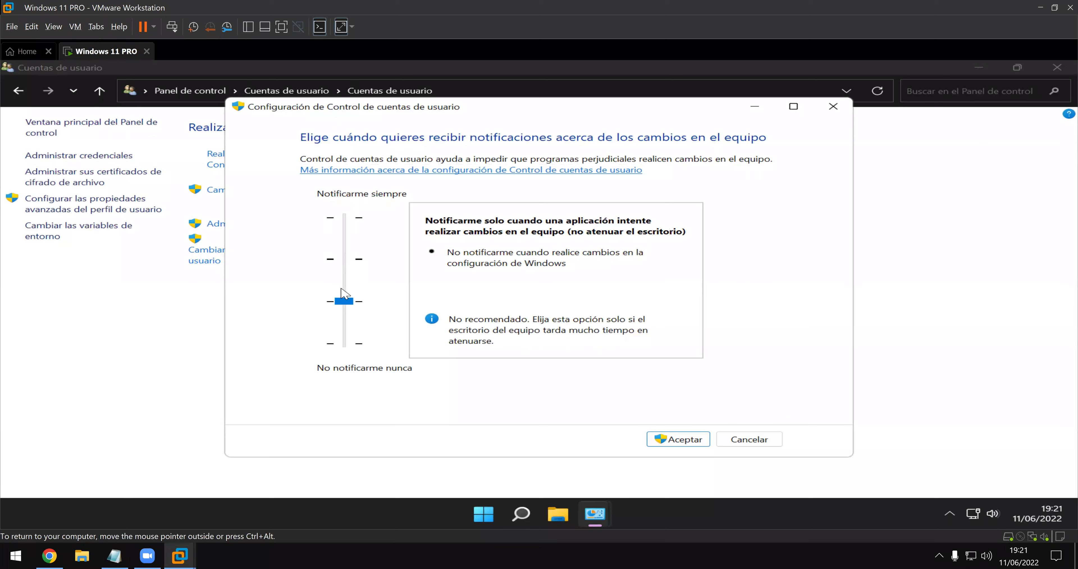
{"action": "left_click", "coordinate": [355, 355]}
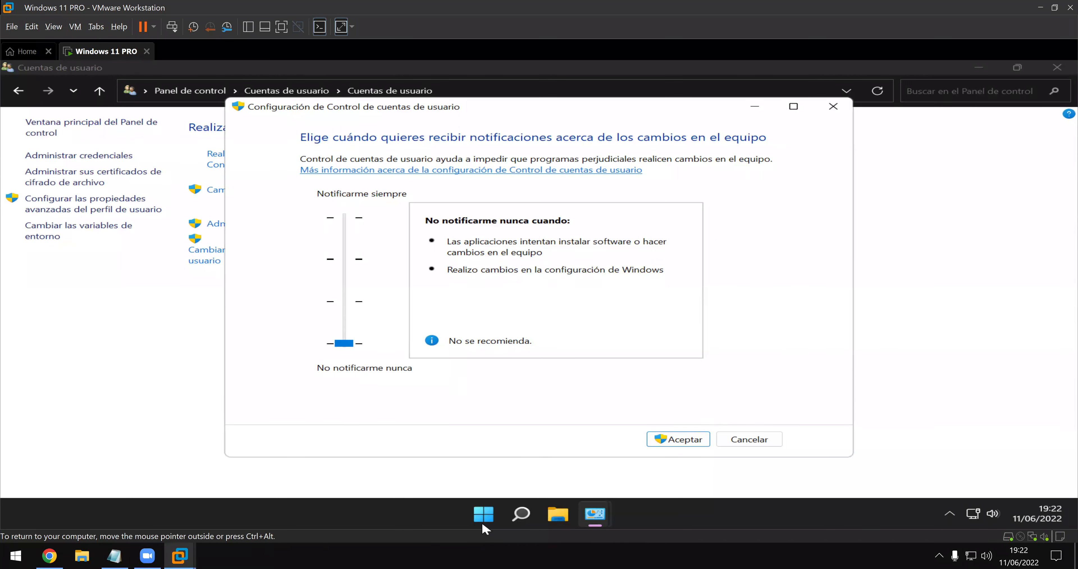
{"action": "left_click", "coordinate": [487, 512]}
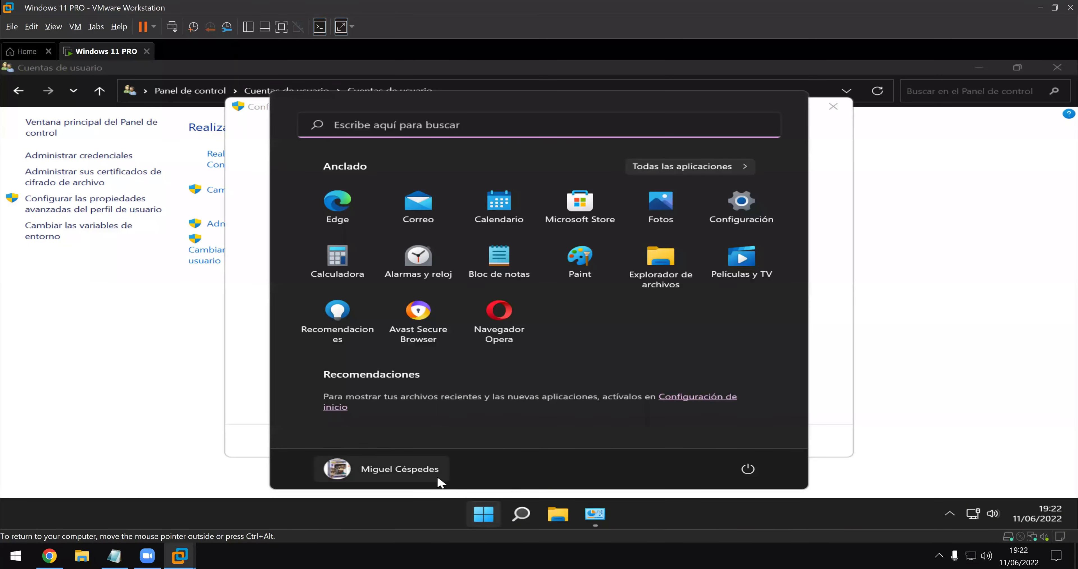
Switch to the other local account from Start and sign in with Iniciar sesión.
{"action": "left_click", "coordinate": [428, 480]}
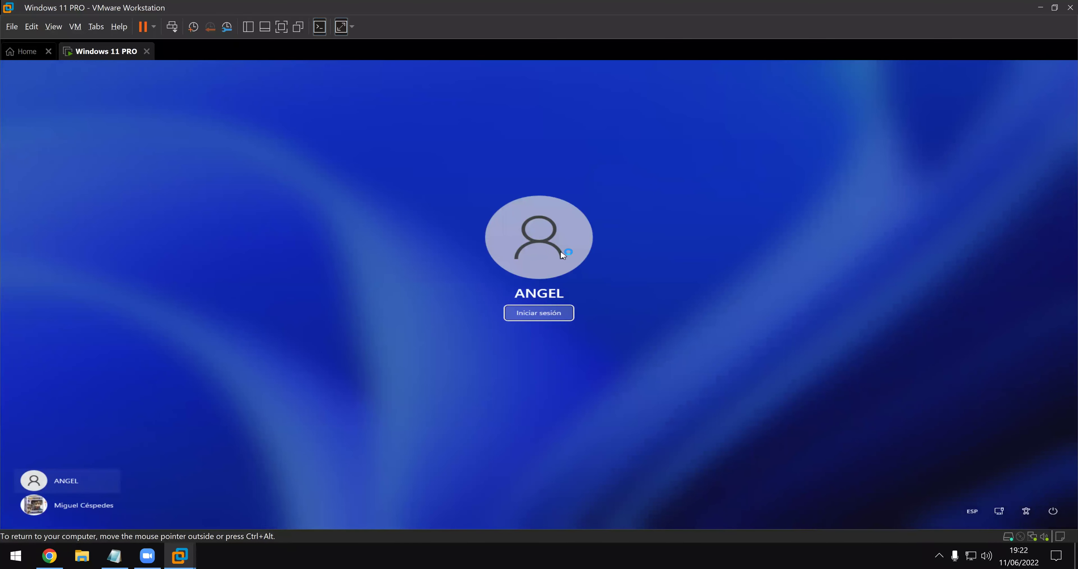
{"action": "left_click", "coordinate": [544, 315]}
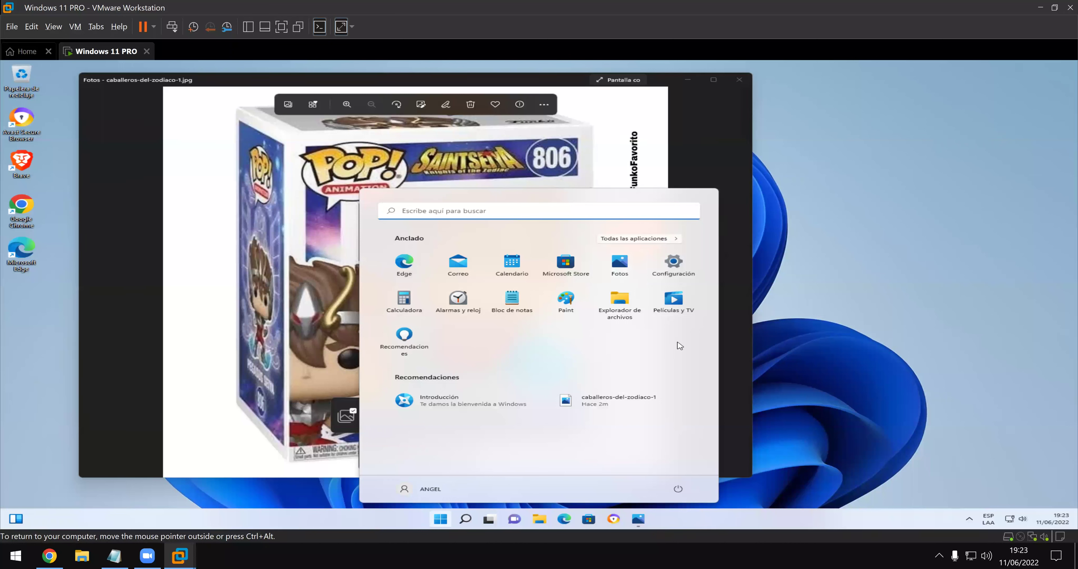
Remove caballeros-del-zodiaco-1 from Start's recommendations with 'Quitar de la lista' and close Photos.
{"action": "right_click", "coordinate": [647, 408]}
{"action": "left_click", "coordinate": [698, 434]}
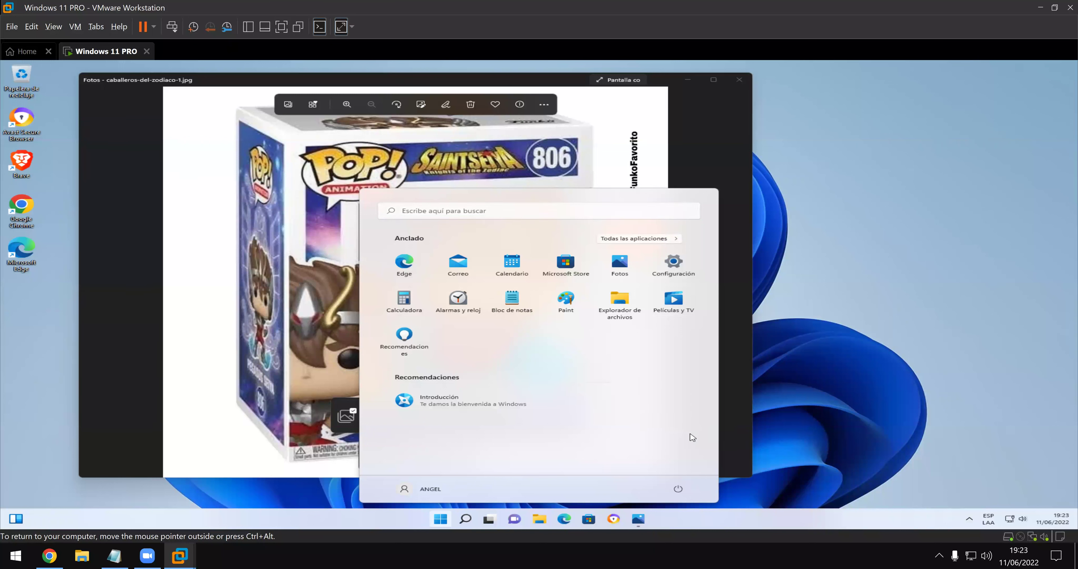
{"action": "left_click", "coordinate": [739, 84]}
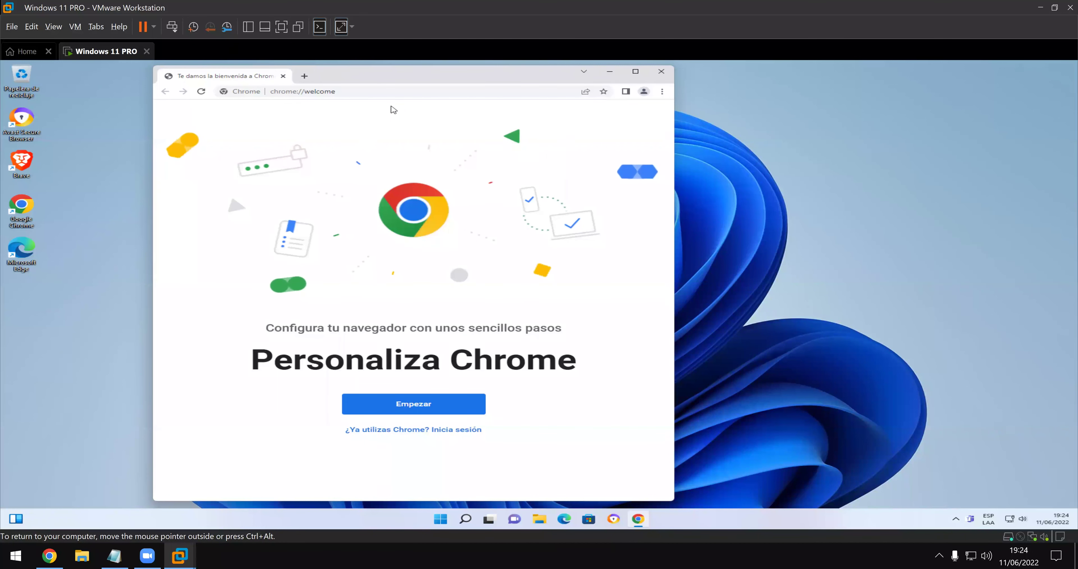
Select the chrome://welcome address in Chrome's address bar to replace it.
{"action": "left_click", "coordinate": [397, 96]}
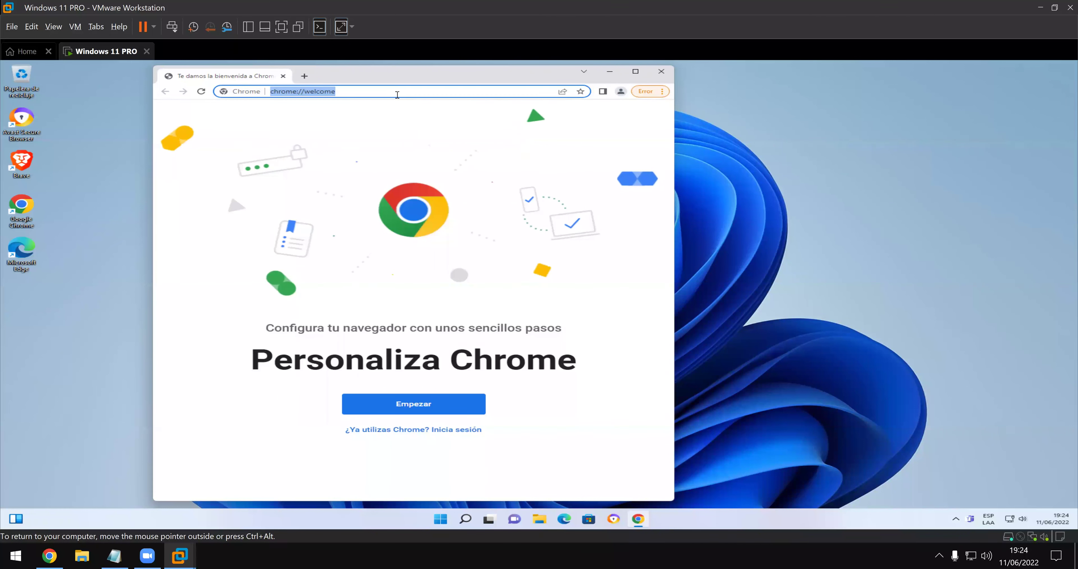
Search 'mozilla firefox' and download the Firefox installer from mozilla.org.
{"action": "type", "text": "m"}
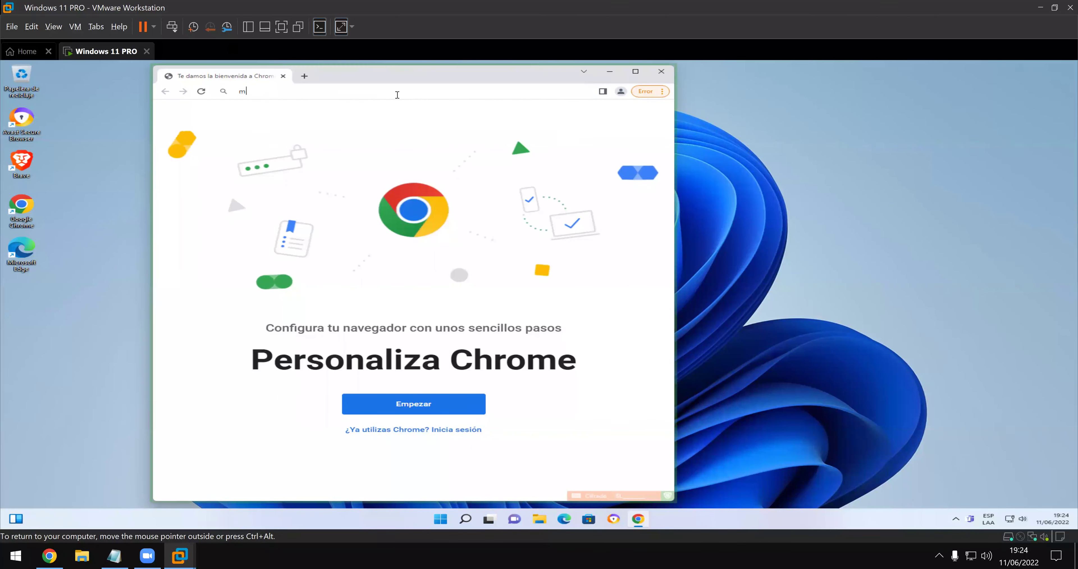
{"action": "type", "text": "ozill"}
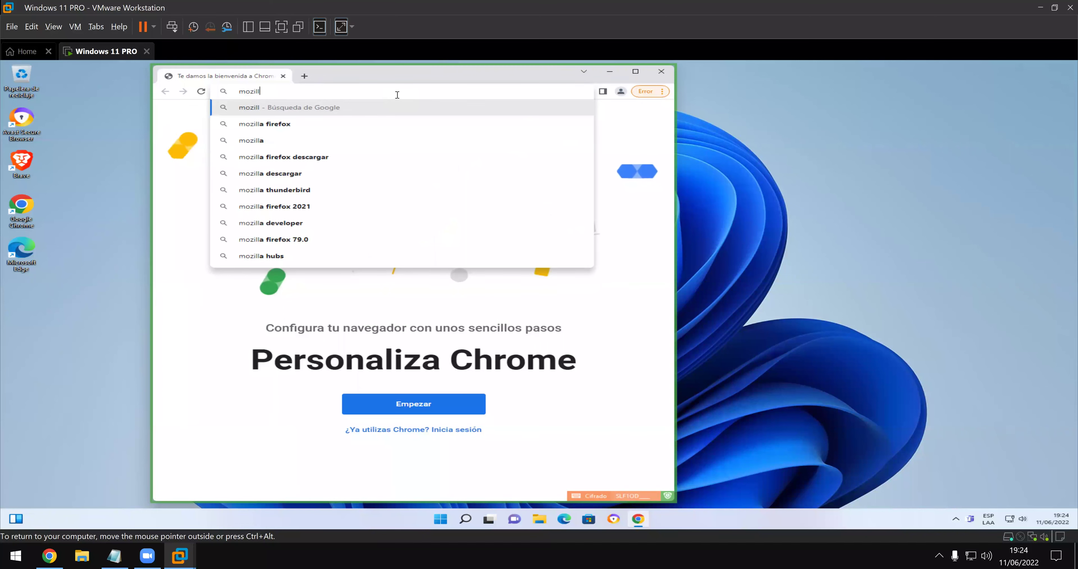
{"action": "key", "text": "Down"}
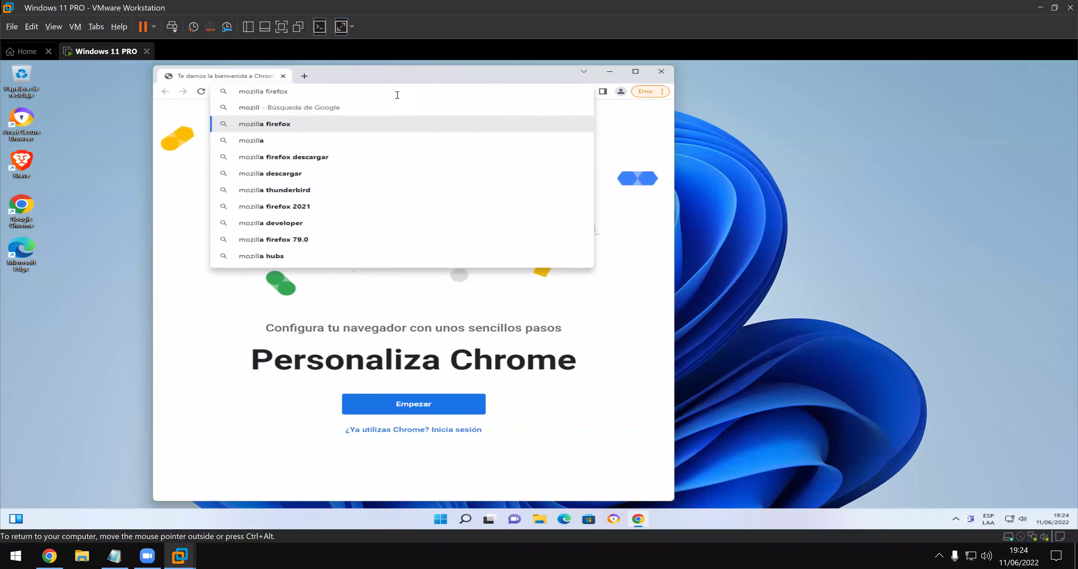
{"action": "key", "text": "Return"}
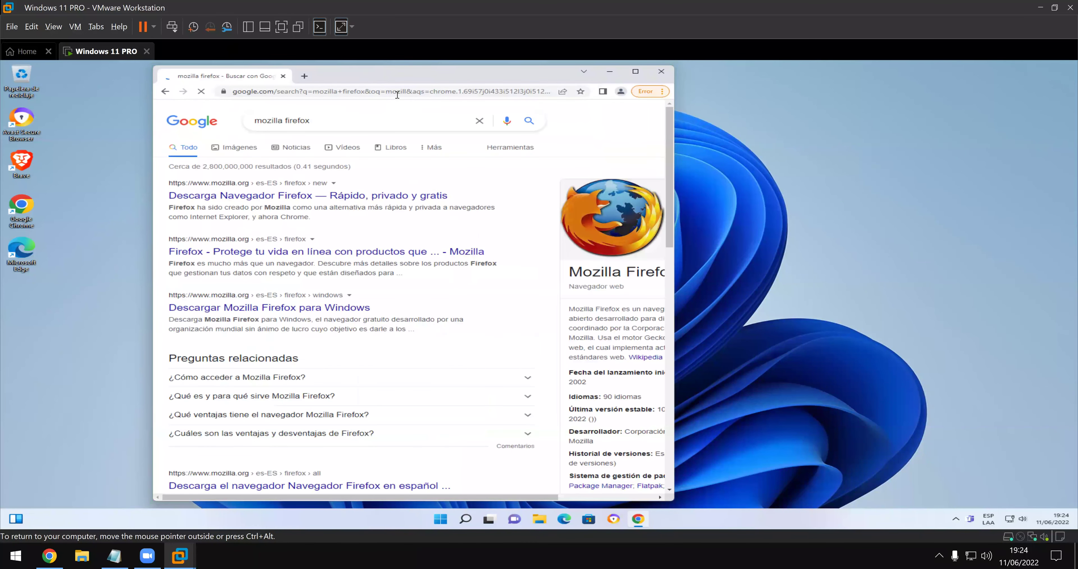
{"action": "left_click", "coordinate": [348, 201]}
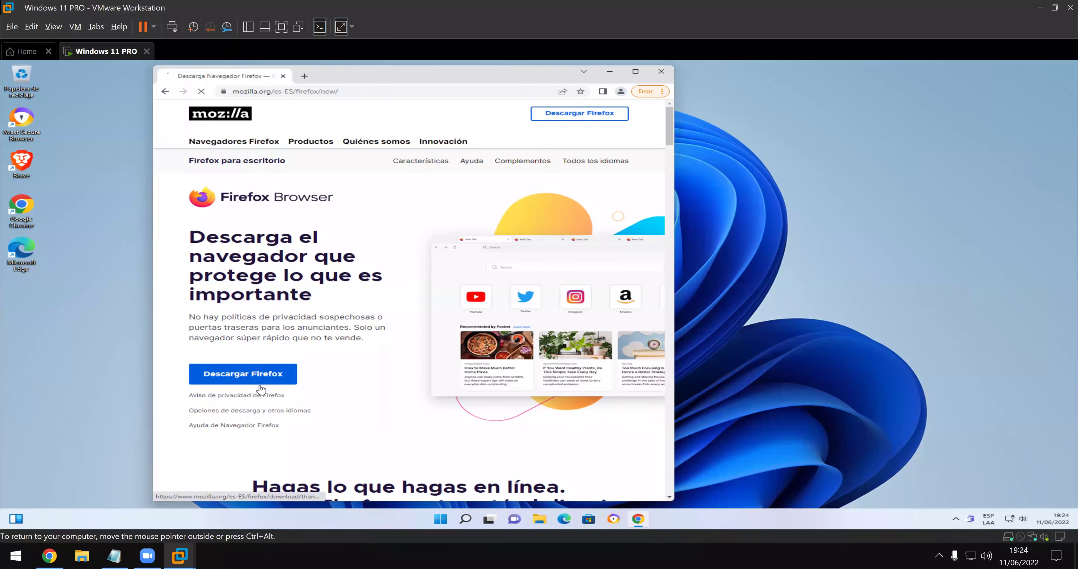
{"action": "left_click", "coordinate": [265, 378]}
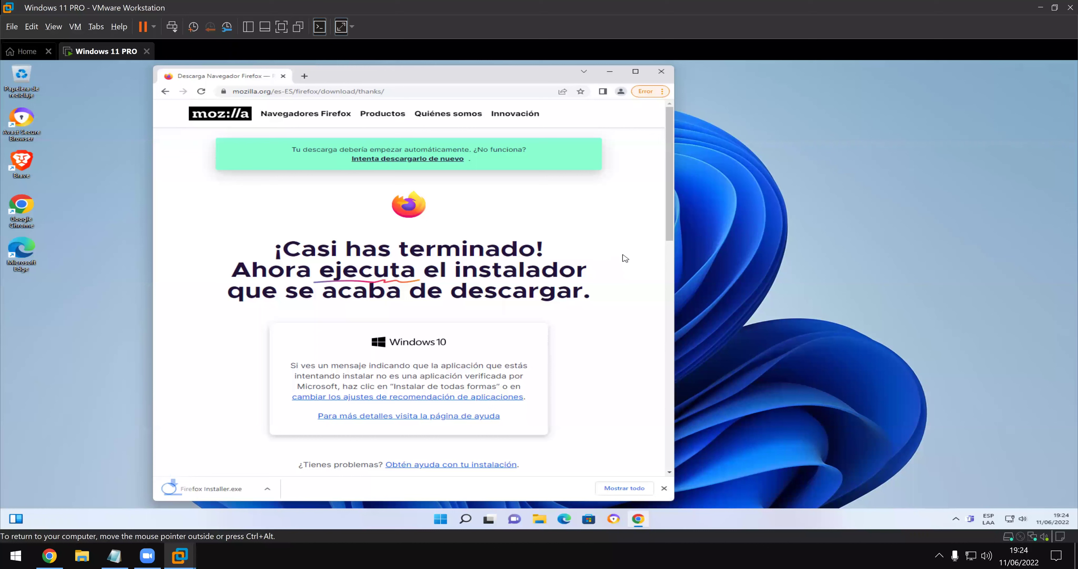
Enable the Malwarebytes Browser Guard extension from Chrome's new-extension alert, then view all downloads.
{"action": "left_click", "coordinate": [645, 91]}
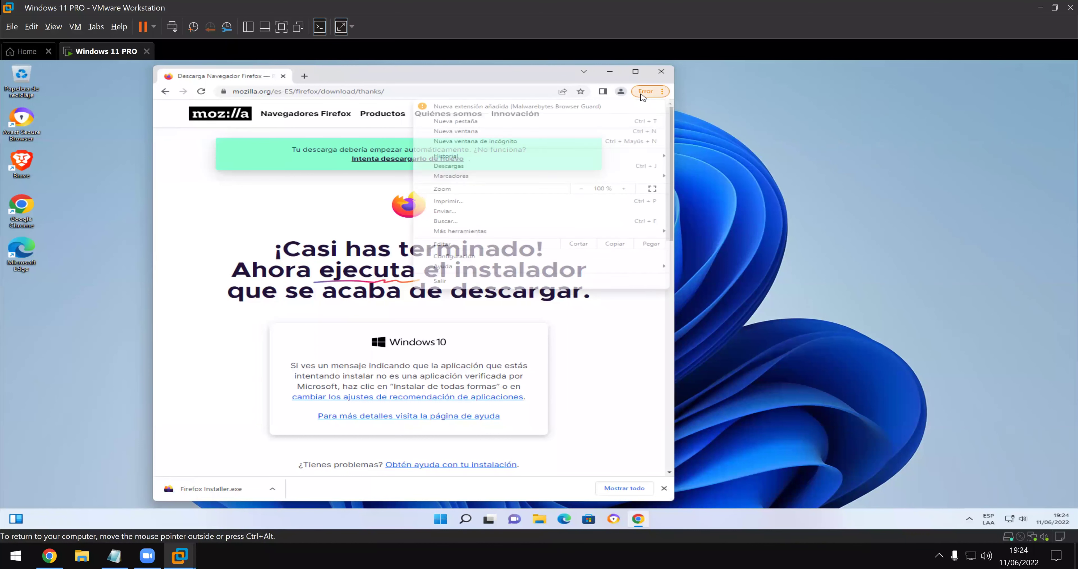
{"action": "left_click", "coordinate": [601, 107]}
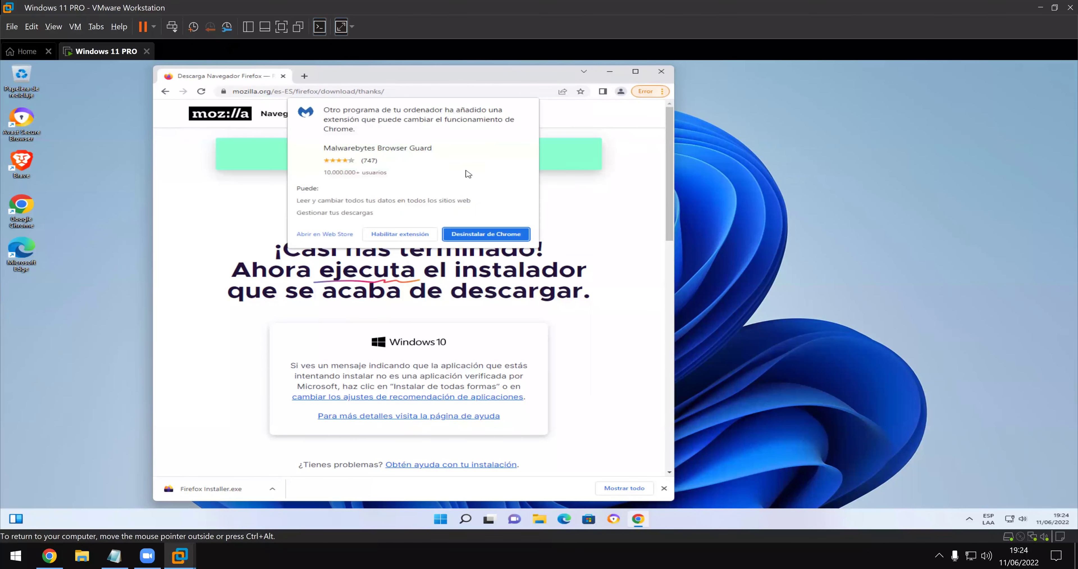
{"action": "left_click", "coordinate": [389, 235]}
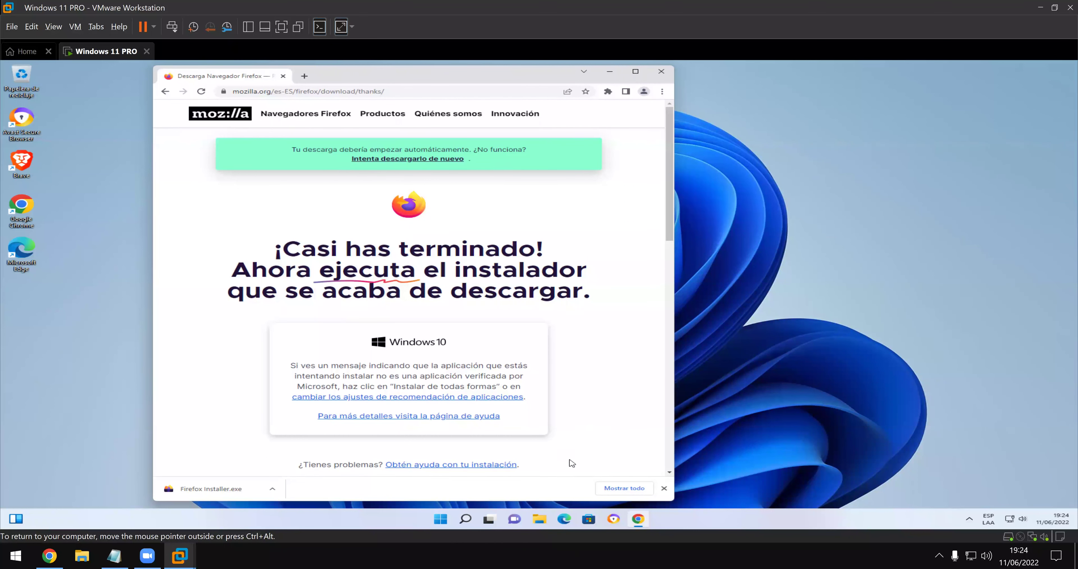
{"action": "left_click", "coordinate": [638, 489]}
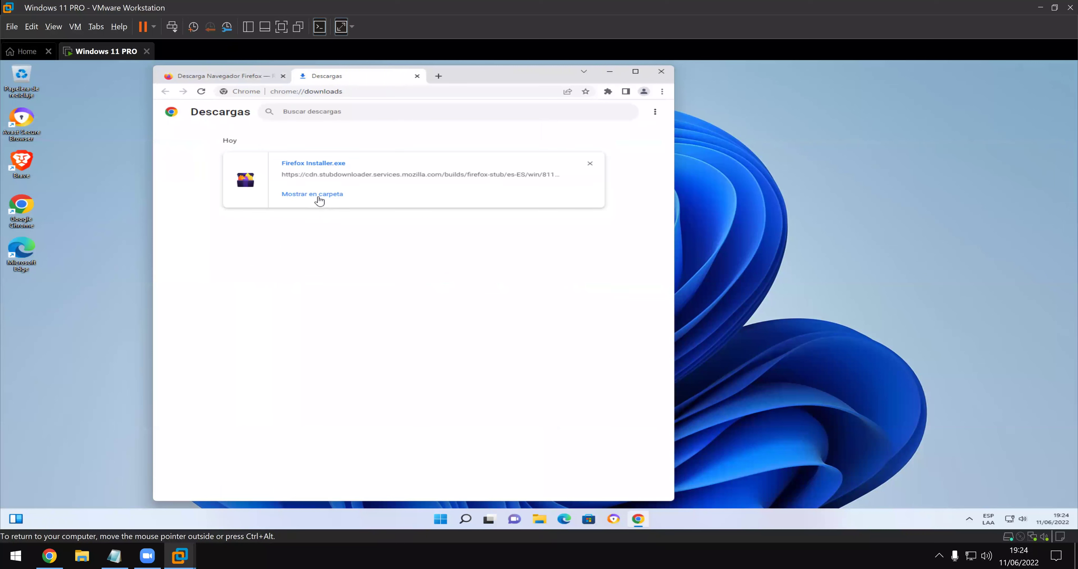
Copy the Firefox Installer from its download folder onto the desktop.
{"action": "left_click", "coordinate": [318, 199]}
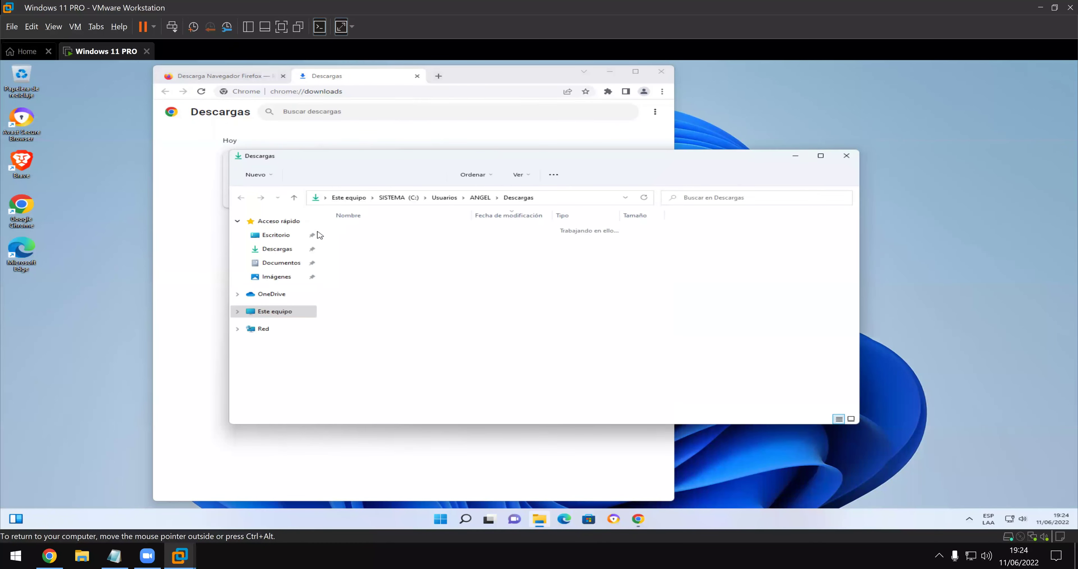
{"action": "left_click_drag", "start_coordinate": [352, 242], "coordinate": [63, 311]}
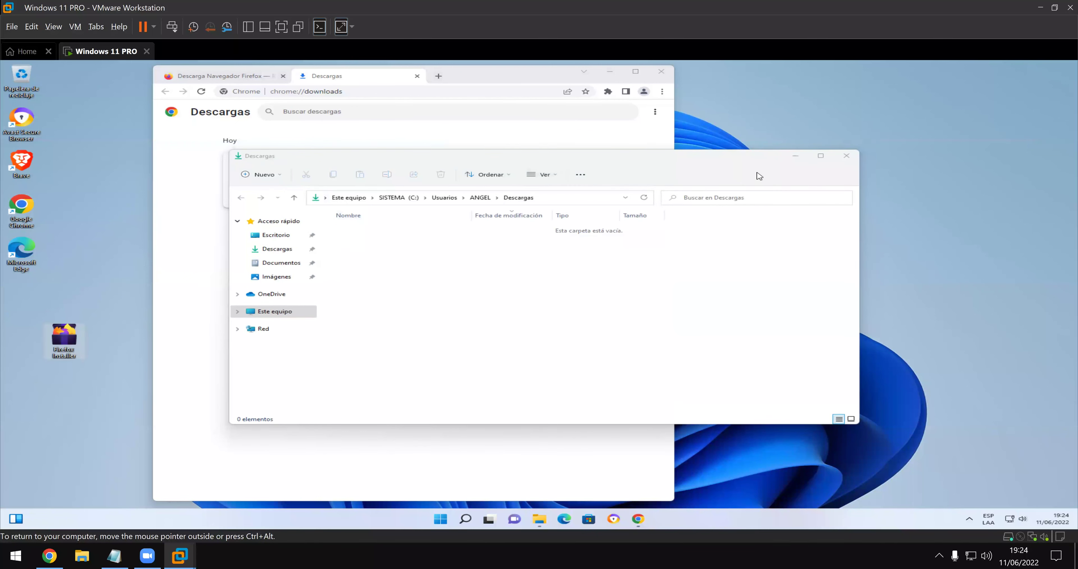
{"action": "left_click", "coordinate": [846, 155]}
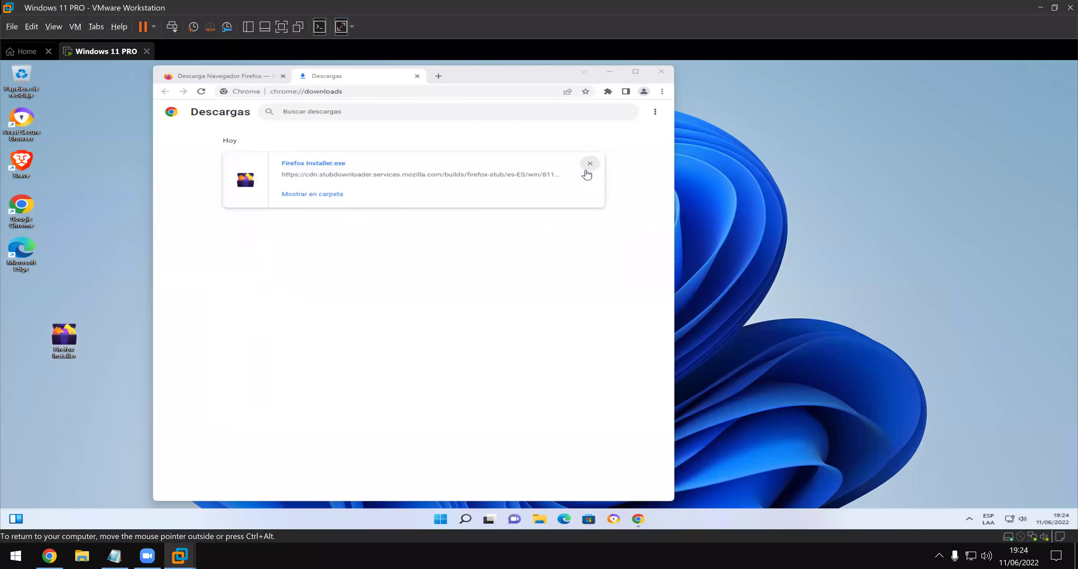
Remove Firefox Installer.exe from Chrome's downloads list and close the browser.
{"action": "left_click", "coordinate": [589, 164]}
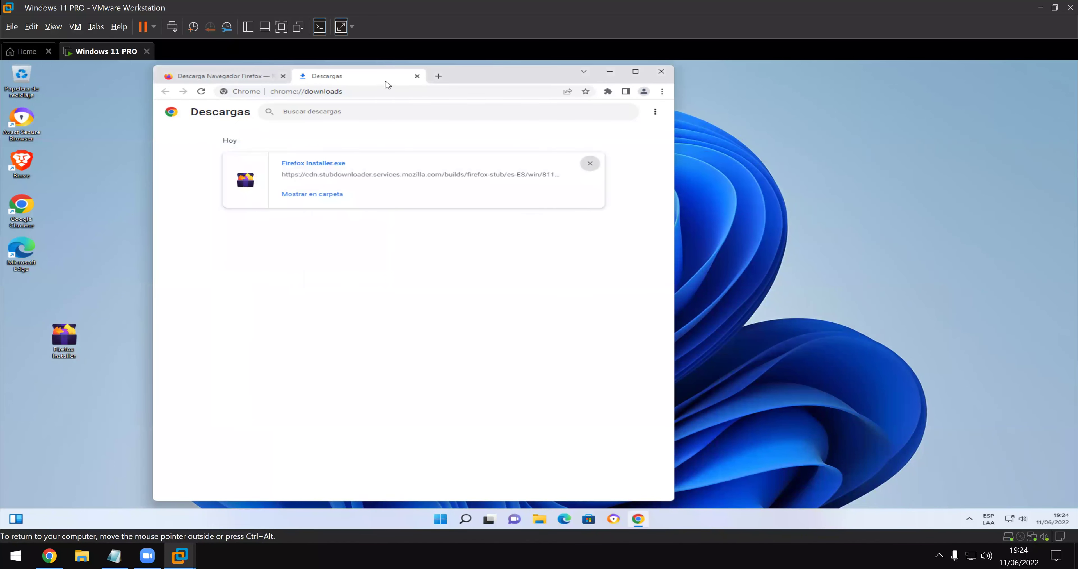
{"action": "left_click", "coordinate": [416, 76]}
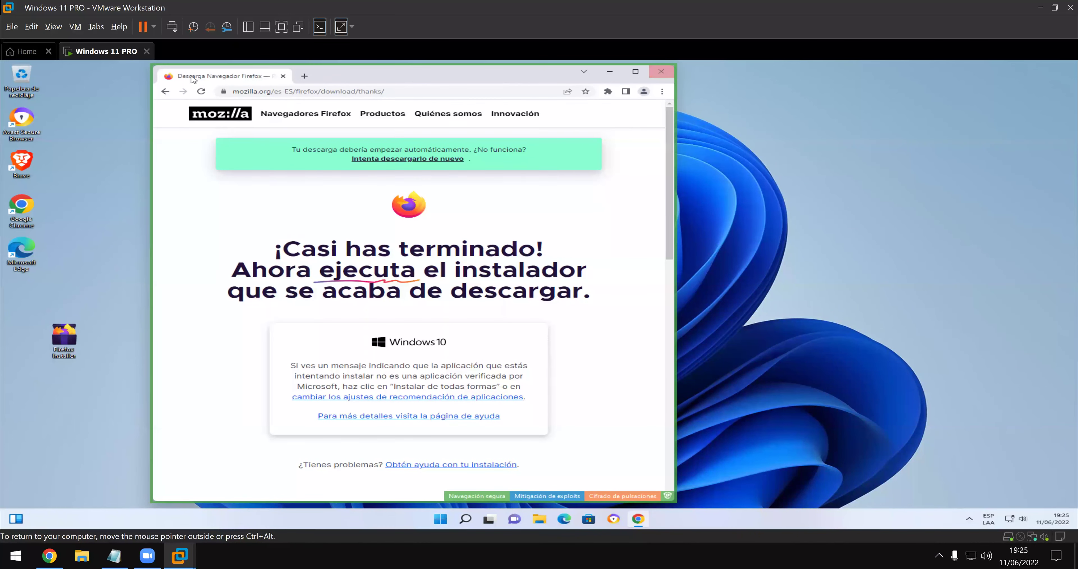
{"action": "left_click", "coordinate": [661, 71]}
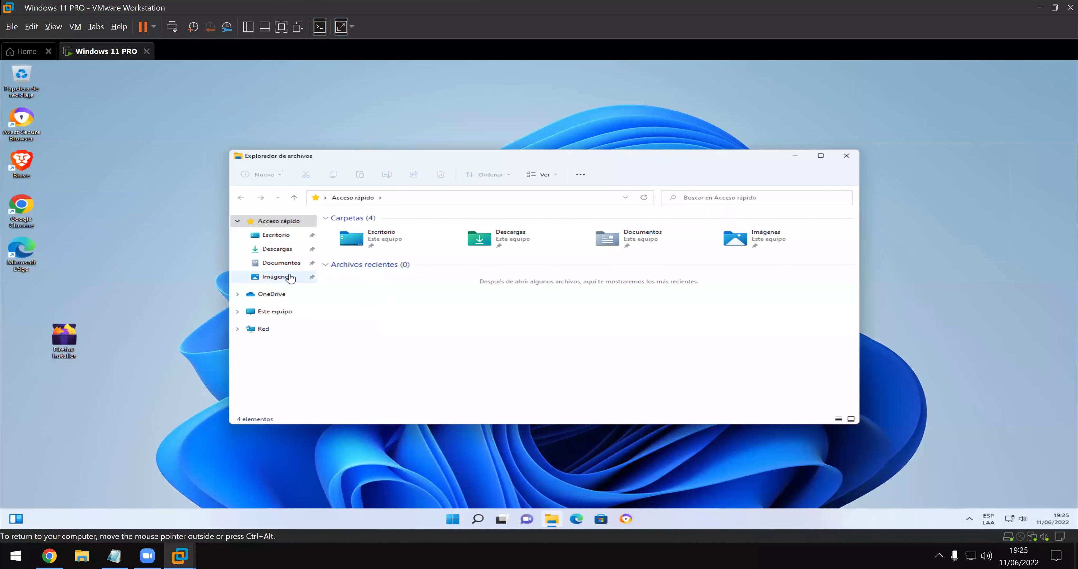
Move the Firefox Installer from the desktop into Documentos and run it as administrator.
{"action": "left_click", "coordinate": [275, 311]}
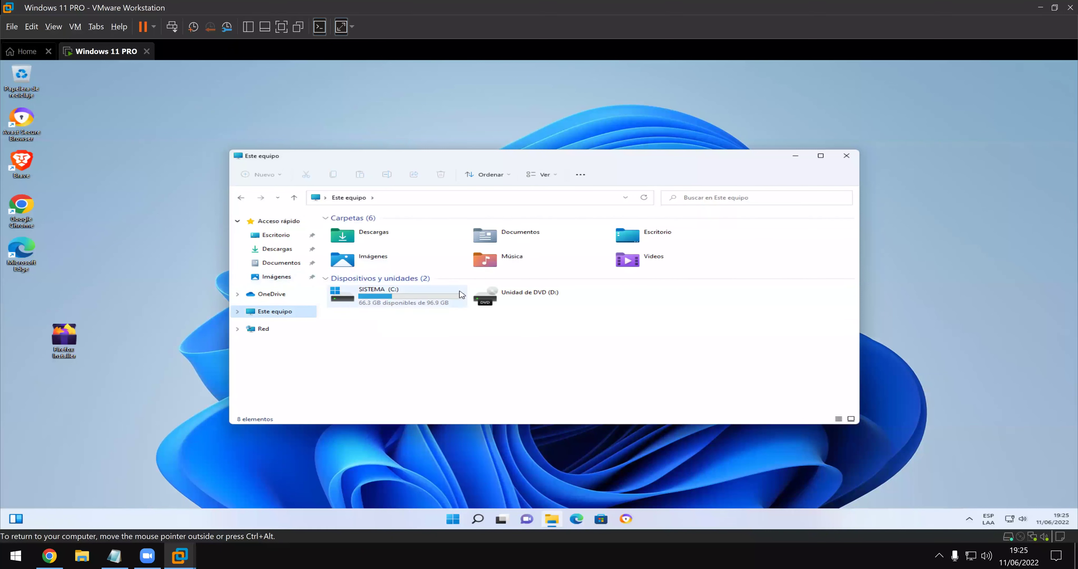
{"action": "double_click", "coordinate": [409, 294]}
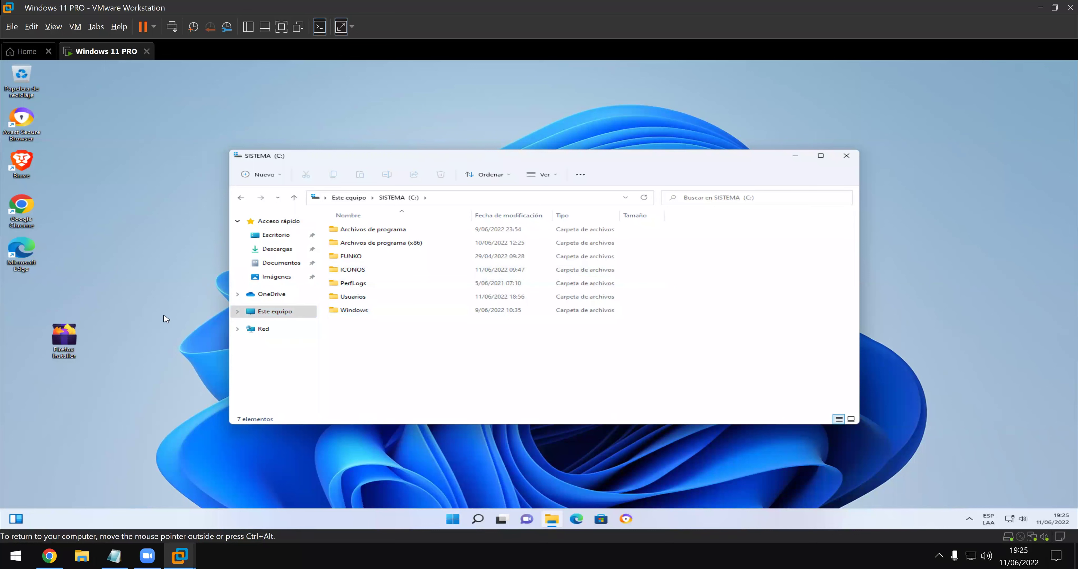
{"action": "left_click", "coordinate": [293, 265]}
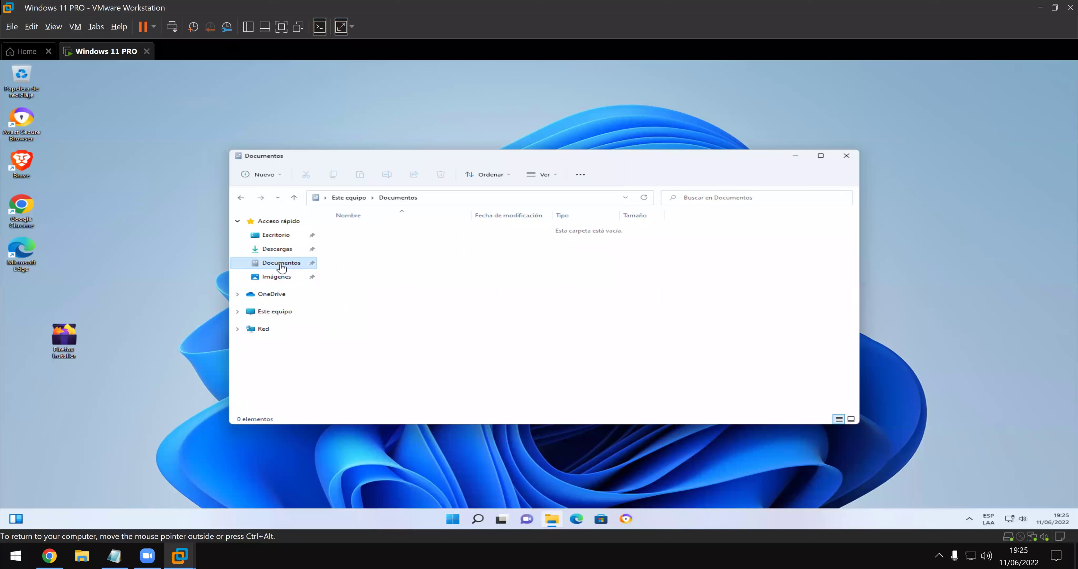
{"action": "left_click_drag", "start_coordinate": [64, 345], "coordinate": [468, 293]}
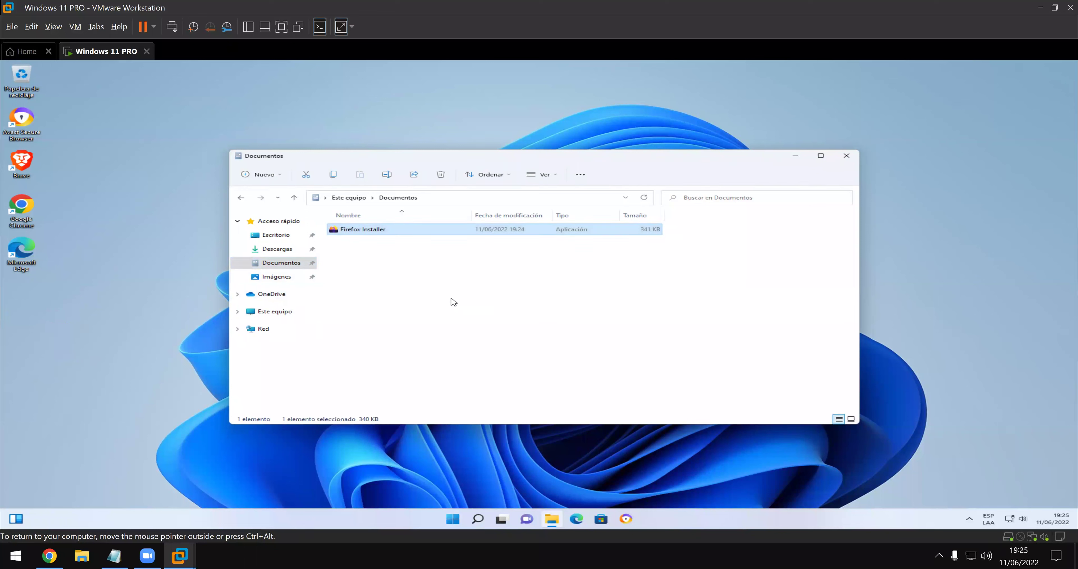
{"action": "right_click", "coordinate": [380, 236]}
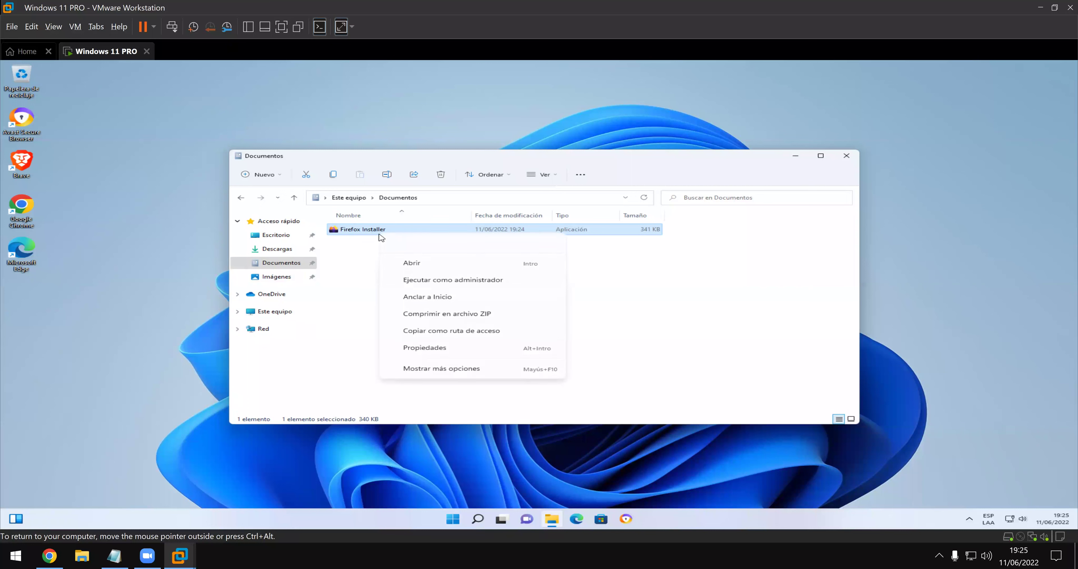
{"action": "left_click", "coordinate": [467, 277]}
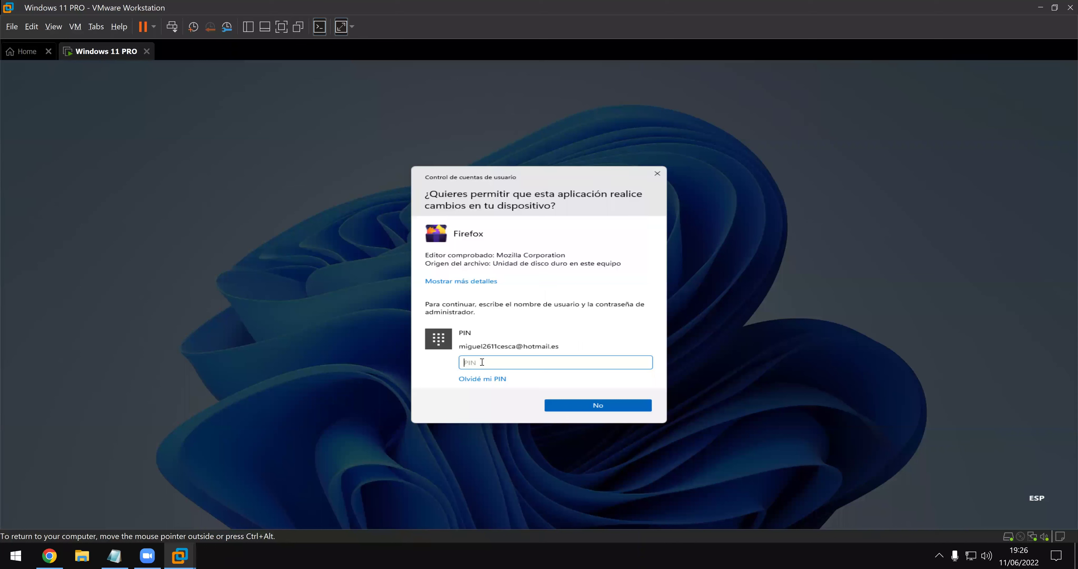
Decline the Firefox UAC prompt after checking the forgotten-PIN option, then close Documentos.
{"action": "left_click", "coordinate": [495, 381]}
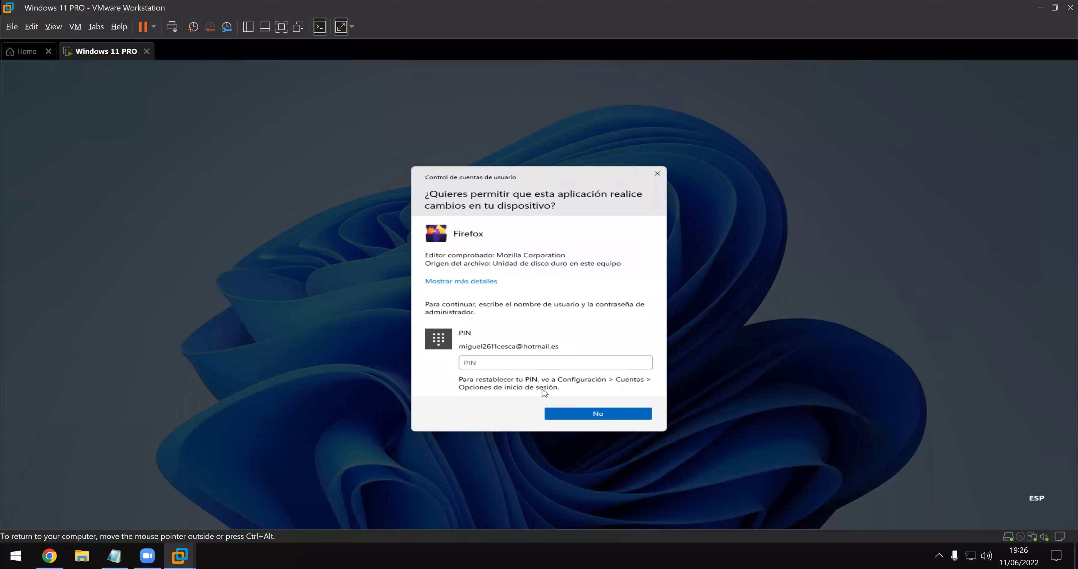
{"action": "left_click", "coordinate": [604, 413]}
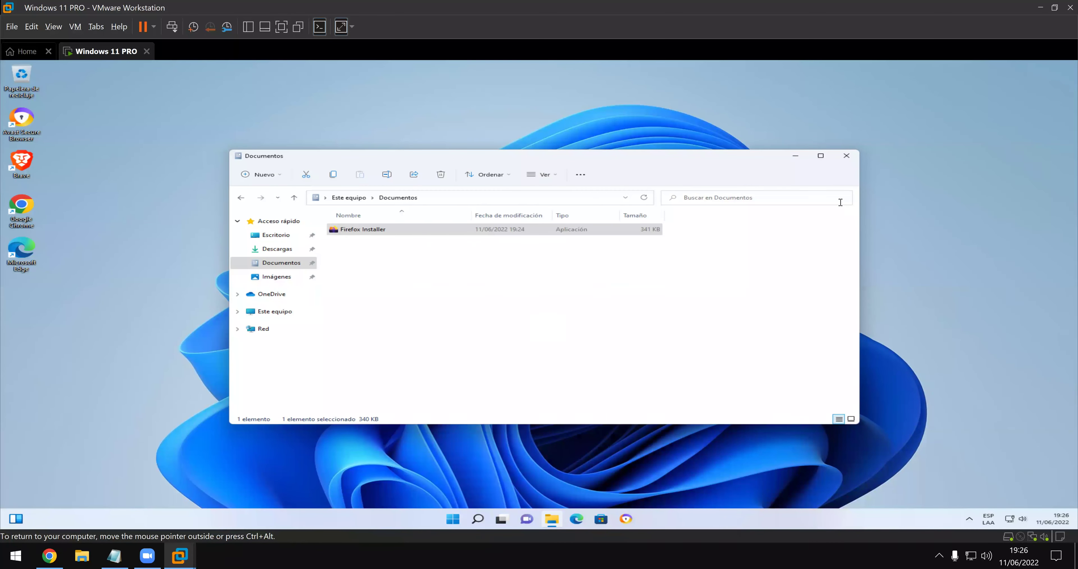
{"action": "left_click", "coordinate": [846, 156]}
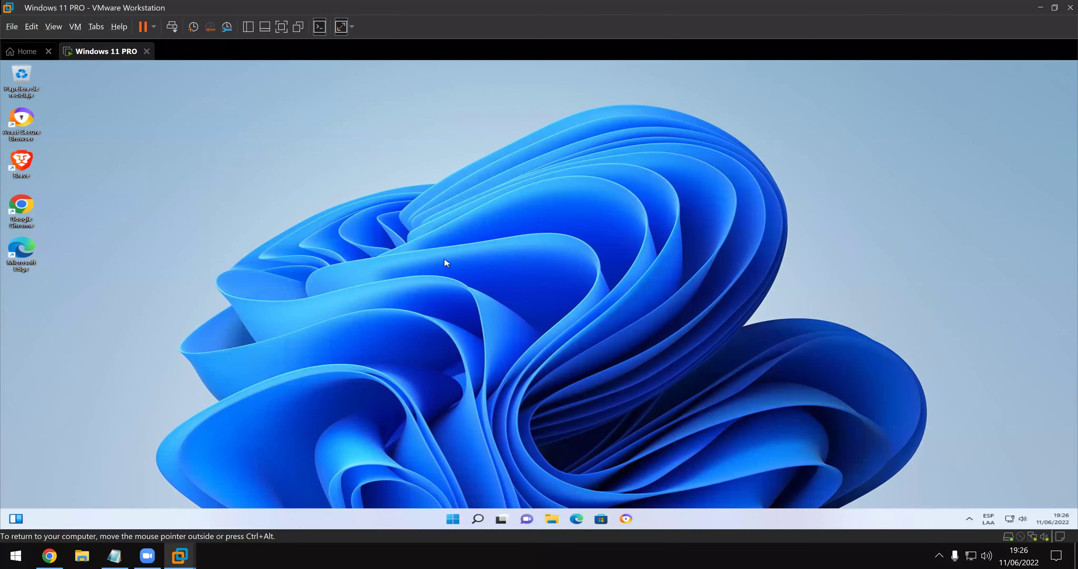
Sign out of Windows and sign in to the other local account with its PIN.
{"action": "left_click", "coordinate": [453, 519]}
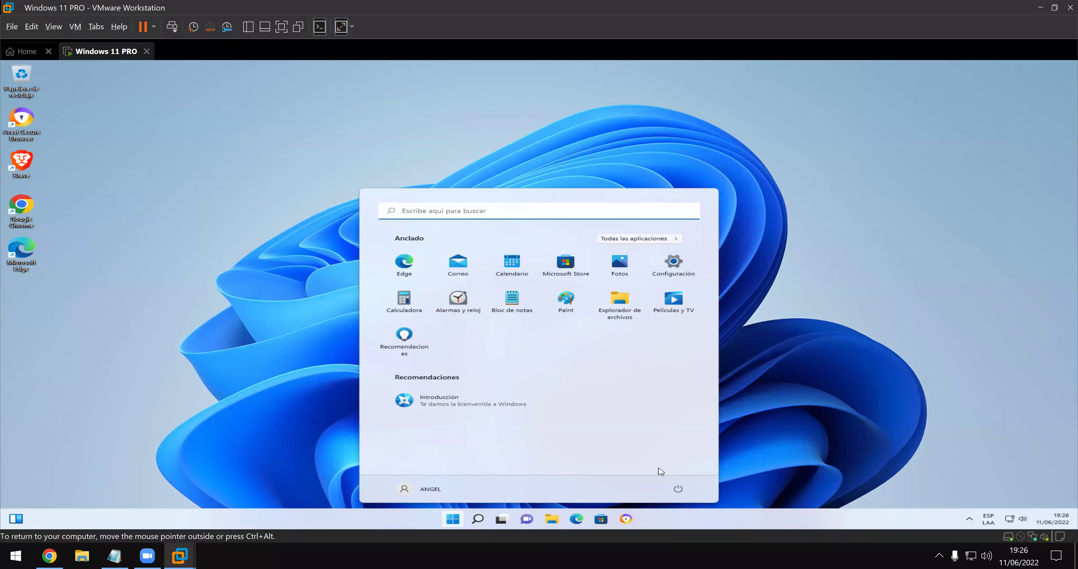
{"action": "left_click", "coordinate": [439, 491]}
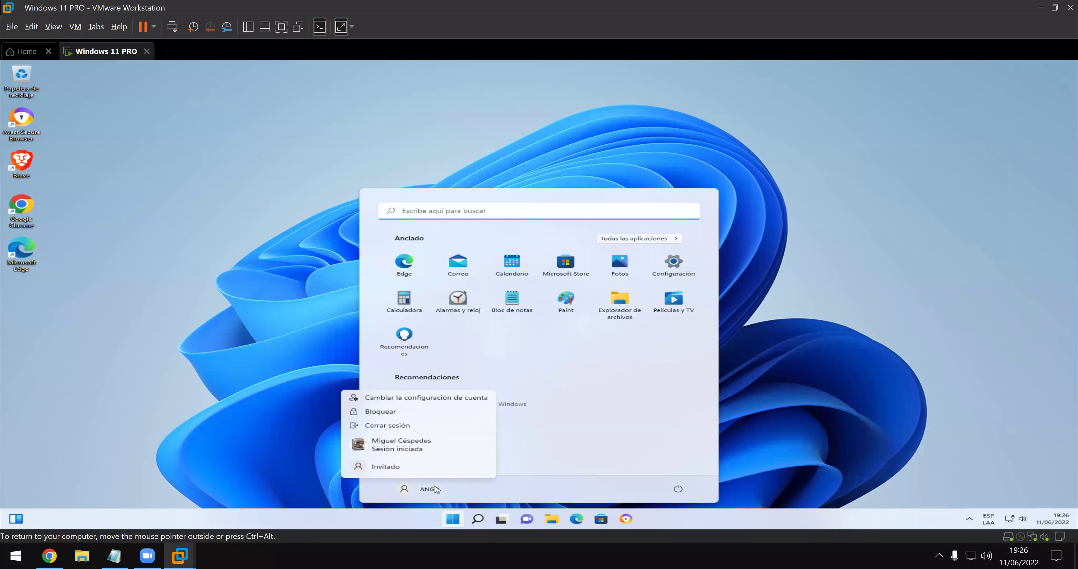
{"action": "left_click", "coordinate": [444, 426]}
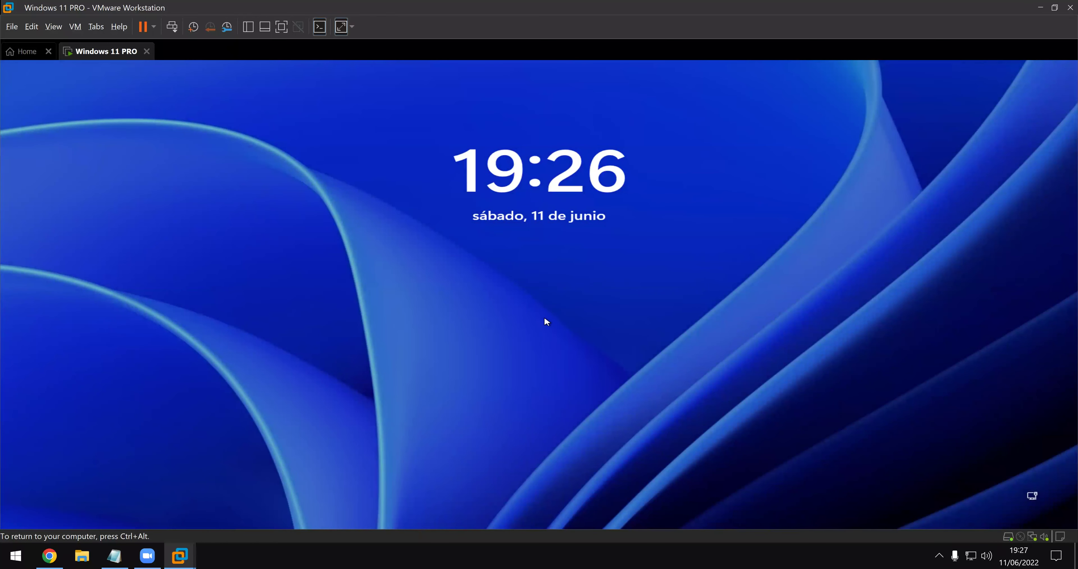
{"action": "left_click", "coordinate": [544, 319]}
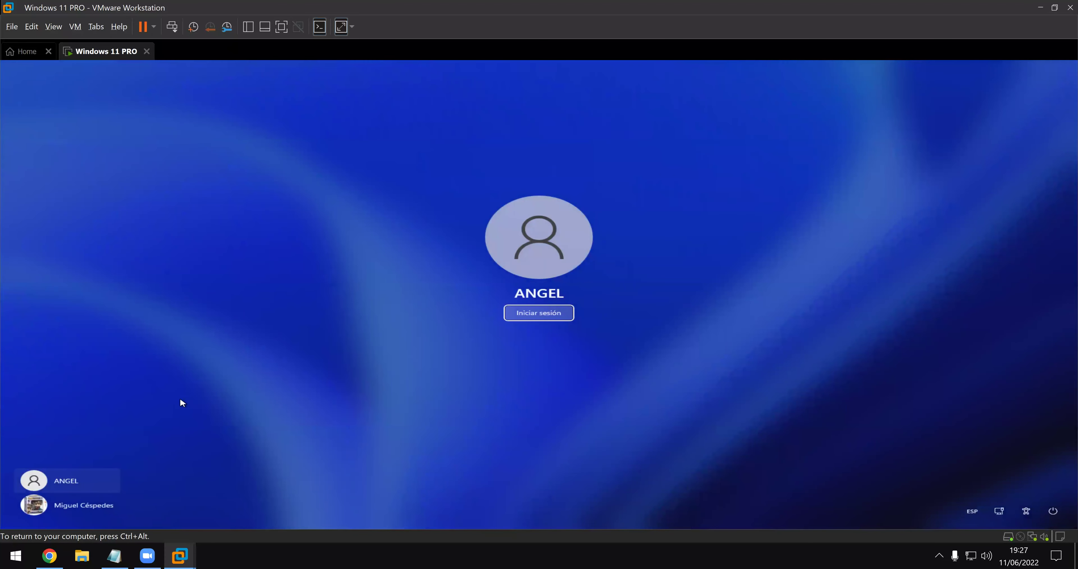
{"action": "left_click", "coordinate": [81, 506]}
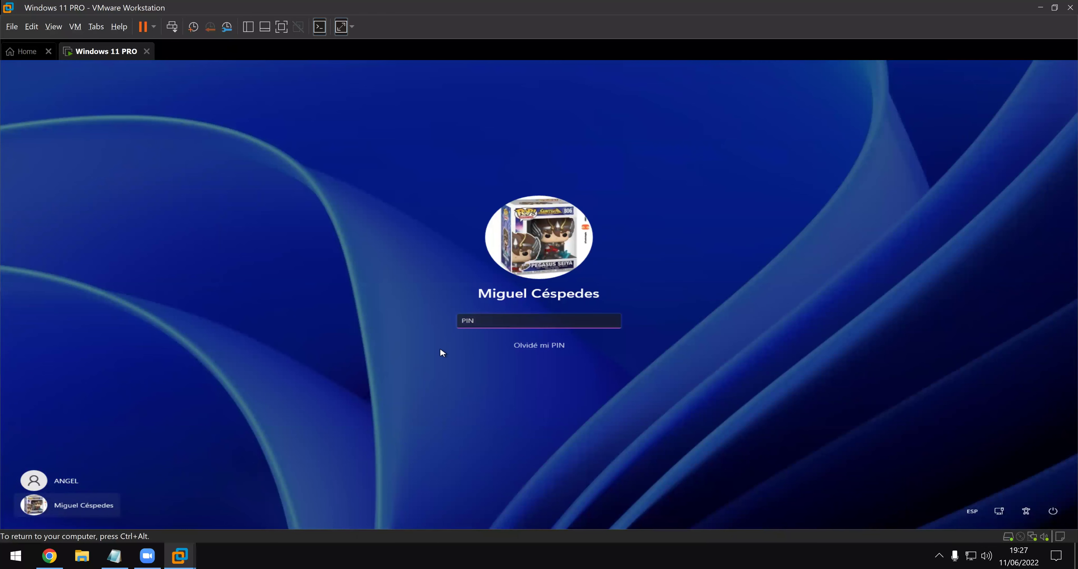
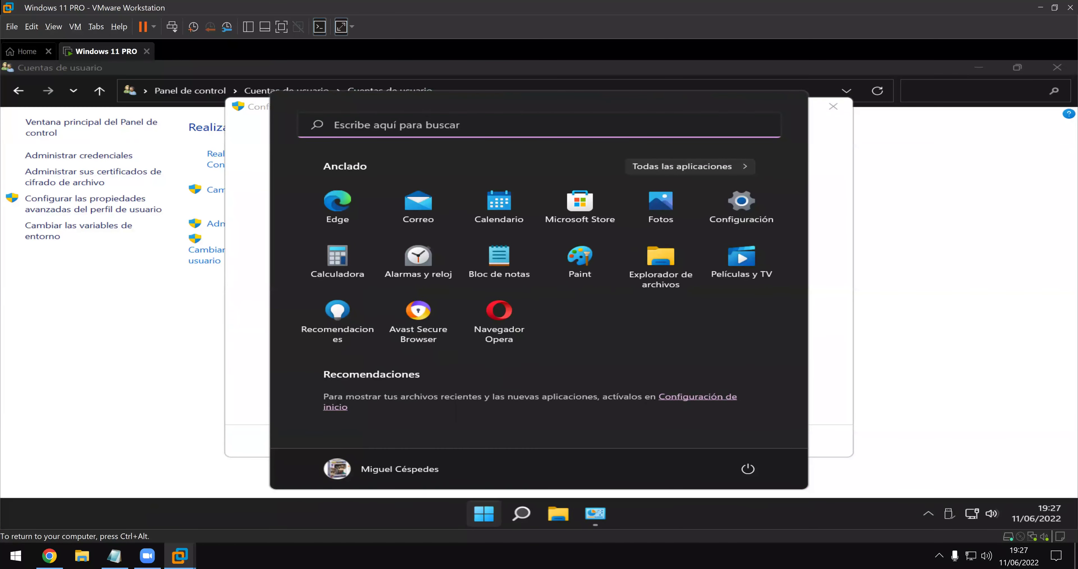
Save User Account Control at never notify, approve the prompt, and open account management.
{"action": "key", "text": "ctrl+alt"}
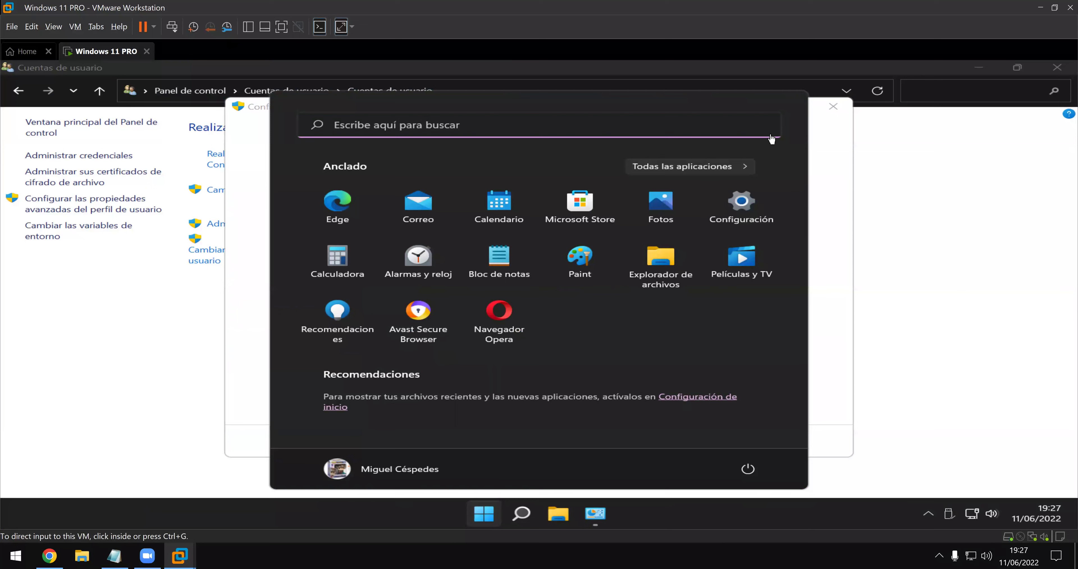
{"action": "left_click", "coordinate": [855, 127]}
{"action": "left_click", "coordinate": [846, 132]}
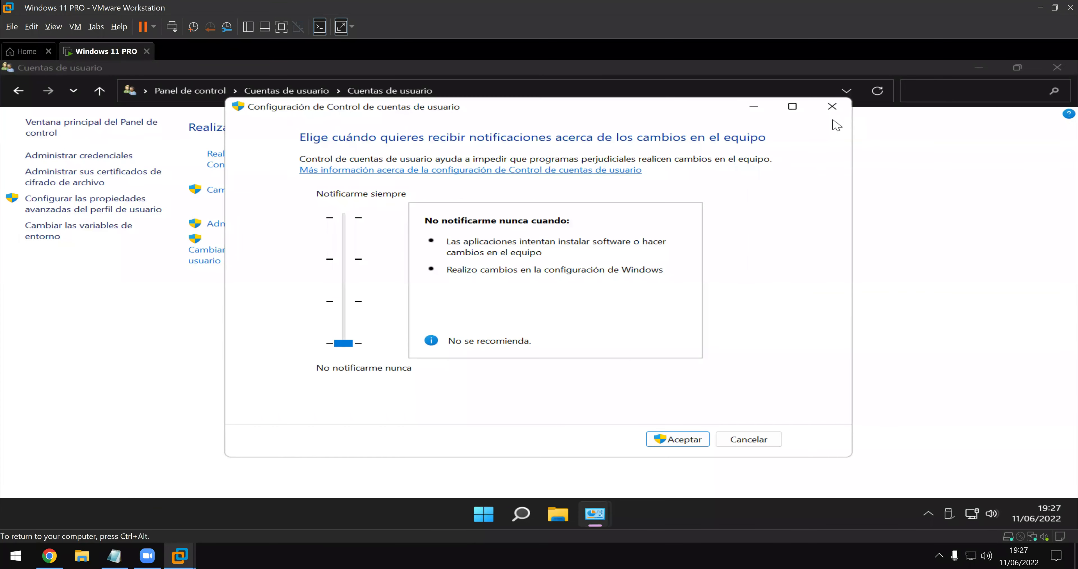
{"action": "left_click", "coordinate": [683, 439]}
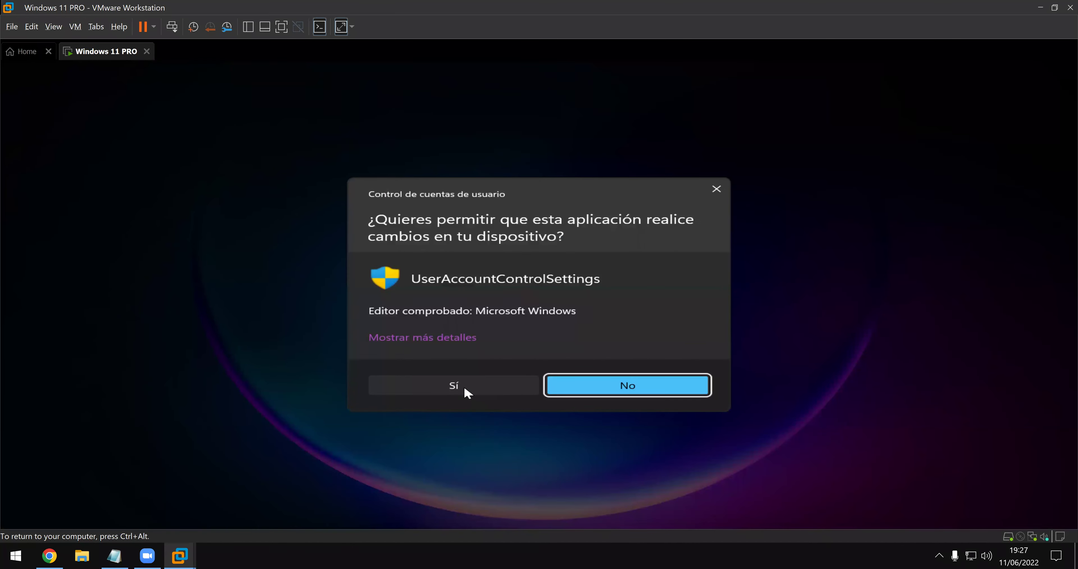
{"action": "left_click", "coordinate": [465, 386]}
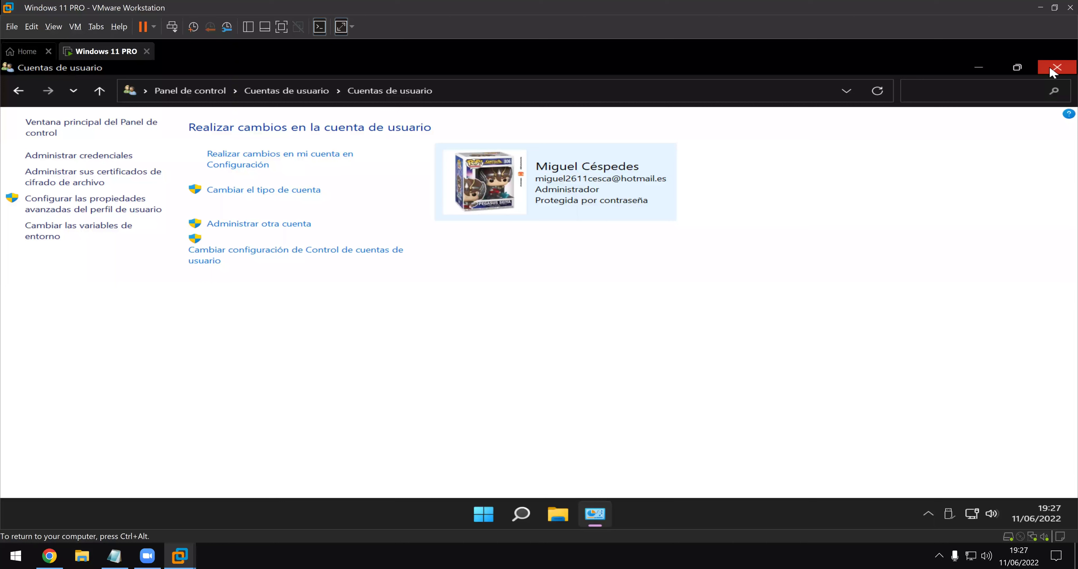
{"action": "left_click", "coordinate": [297, 223]}
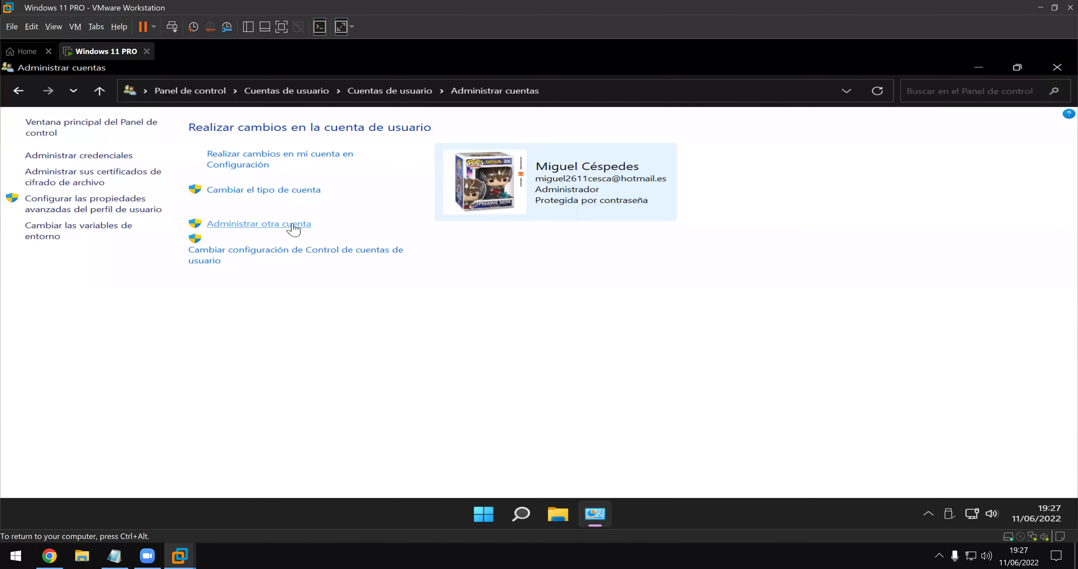
Open the local account's Cambiar el tipo de cuenta page and its standard-account help link.
{"action": "left_click", "coordinate": [630, 172]}
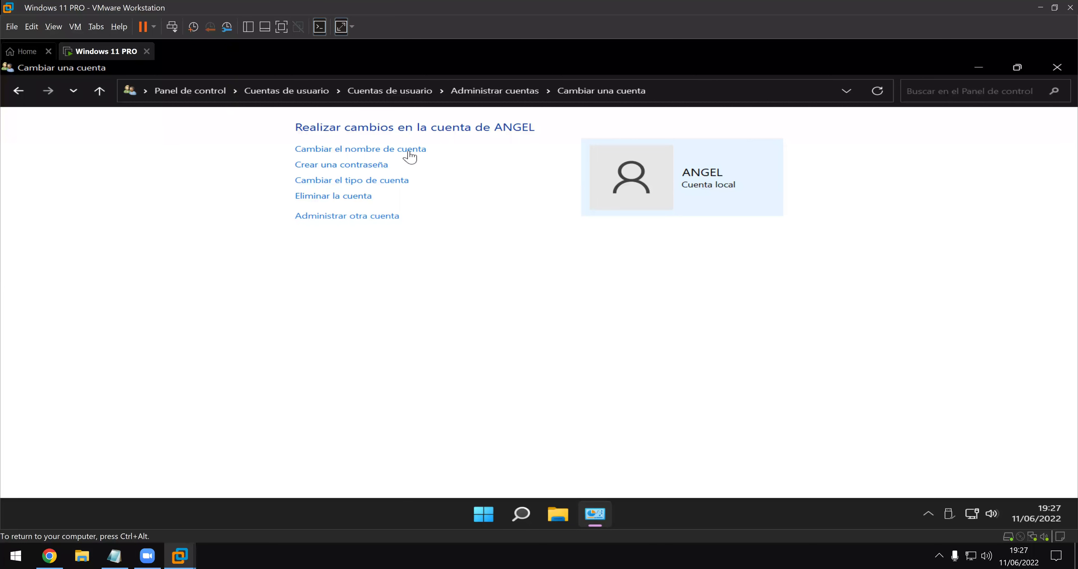
{"action": "left_click", "coordinate": [392, 182]}
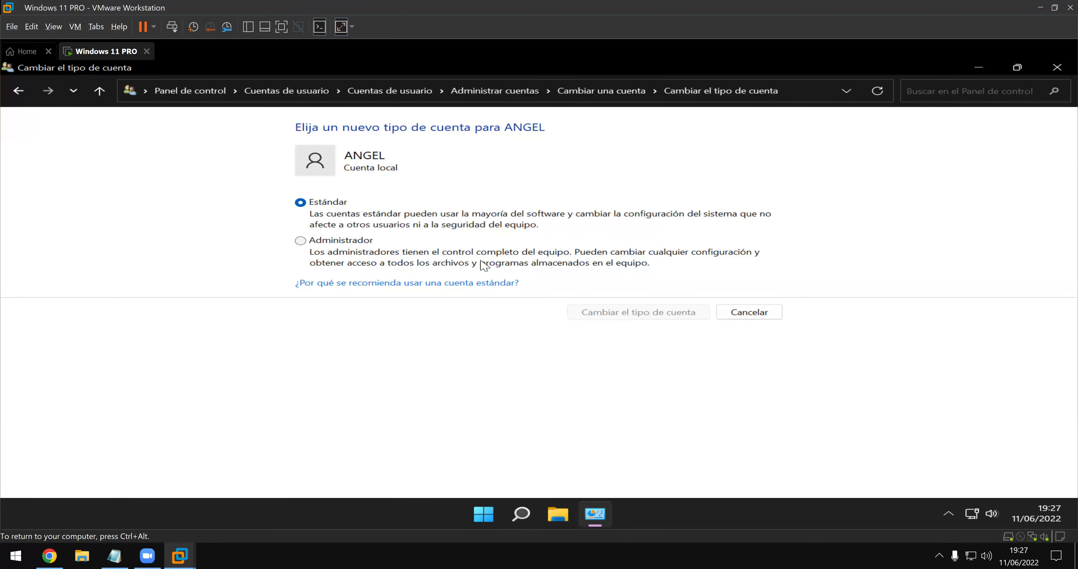
{"action": "left_click", "coordinate": [463, 282]}
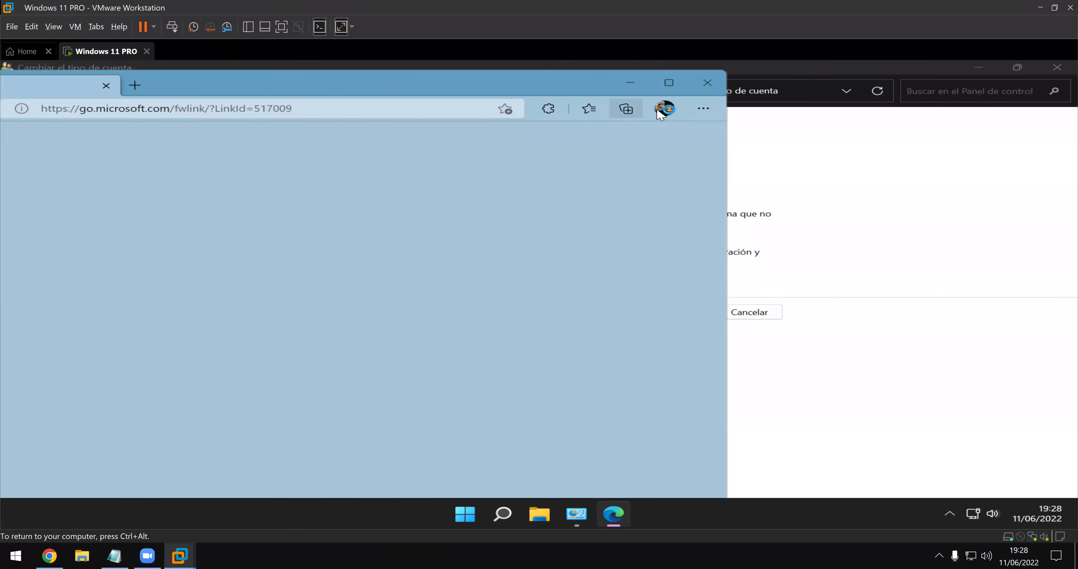
Maximize Edge and scroll through the Windows help and learning support page.
{"action": "left_click", "coordinate": [668, 85]}
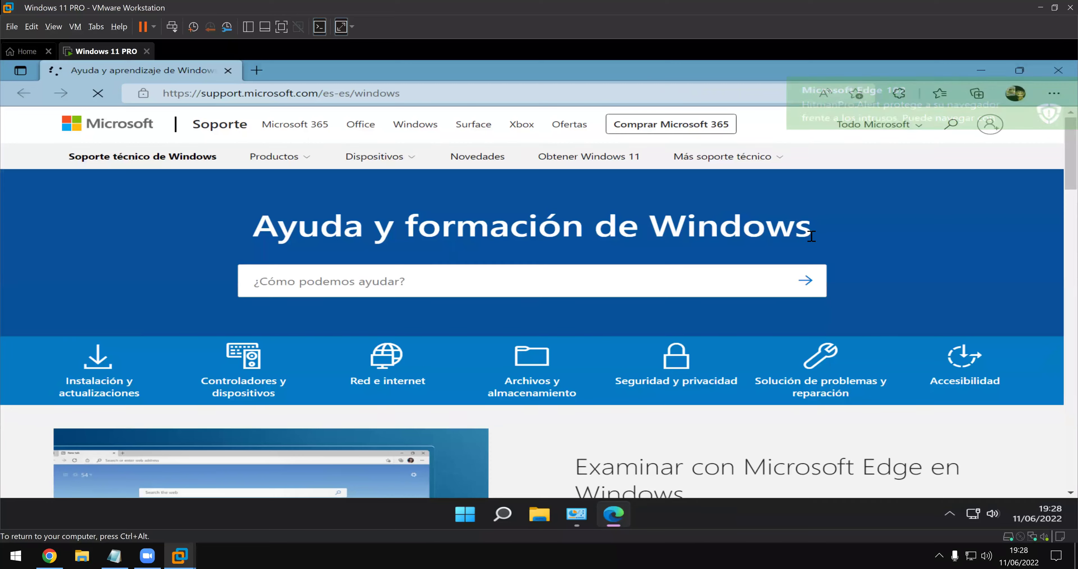
{"action": "scroll", "coordinate": [809, 236], "scroll_direction": "down", "scroll_amount": 3}
{"action": "scroll", "coordinate": [811, 243], "scroll_direction": "down", "scroll_amount": 1}
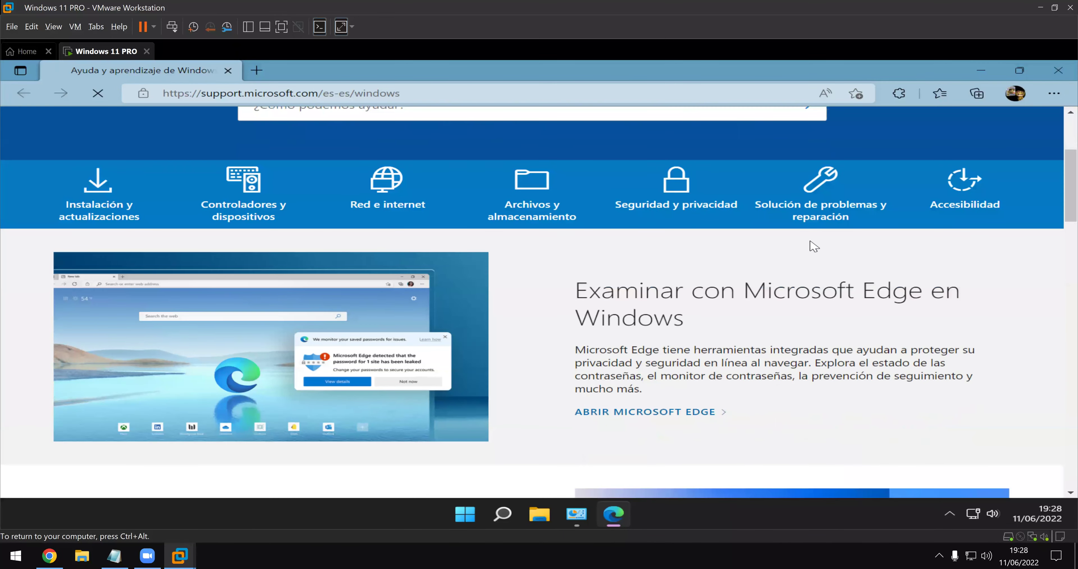
{"action": "scroll", "coordinate": [810, 243], "scroll_direction": "down", "scroll_amount": 4}
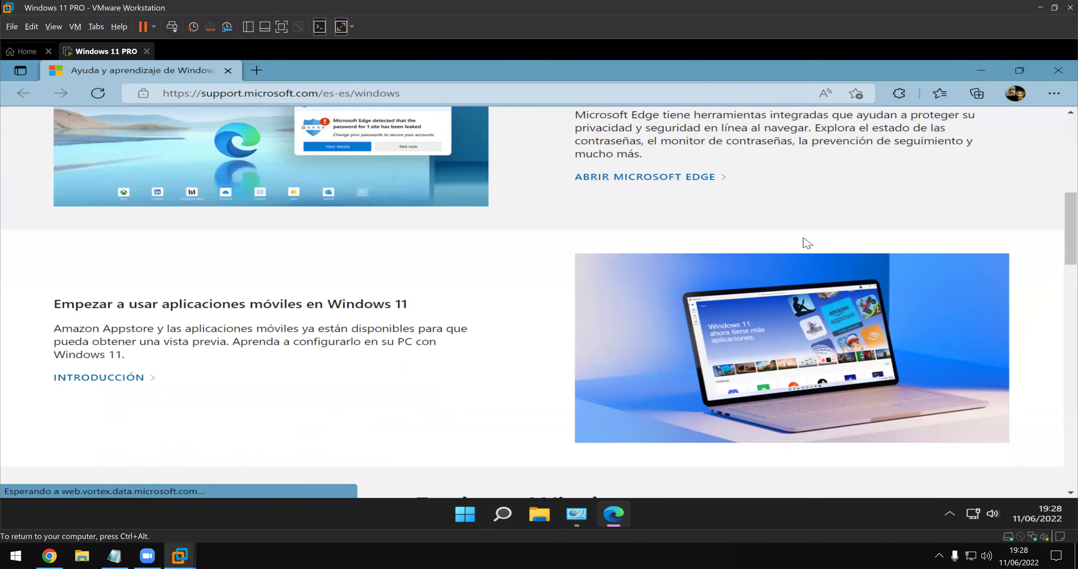
{"action": "scroll", "coordinate": [808, 243], "scroll_direction": "down", "scroll_amount": 5}
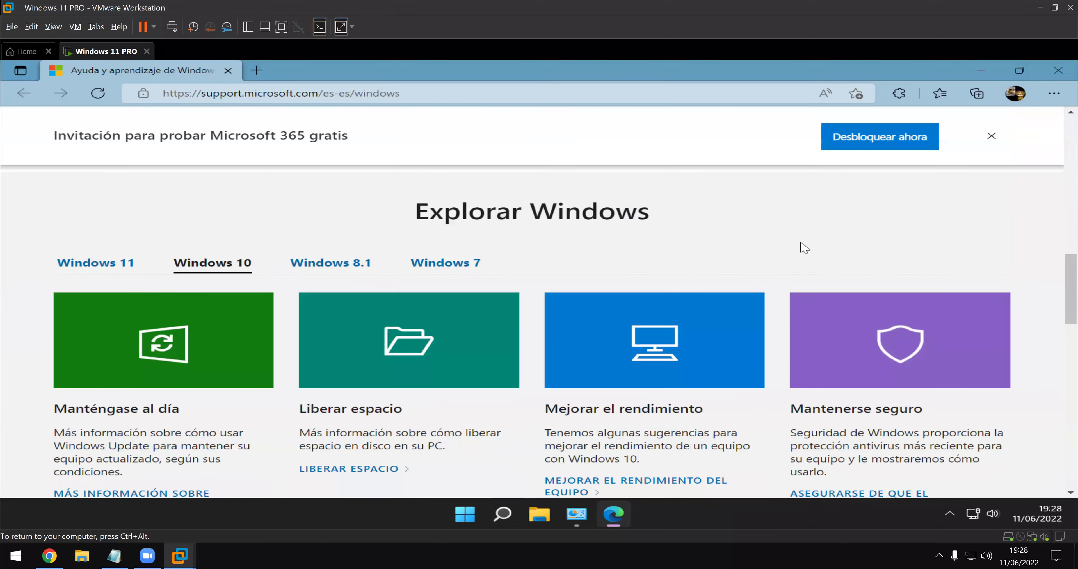
{"action": "scroll", "coordinate": [804, 248], "scroll_direction": "down", "scroll_amount": 5}
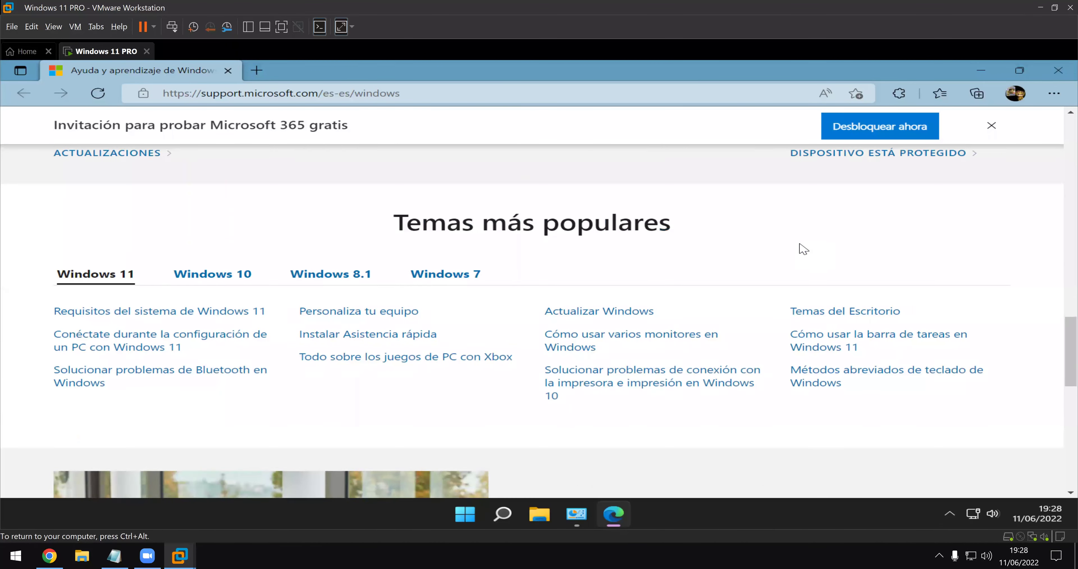
{"action": "scroll", "coordinate": [803, 249], "scroll_direction": "down", "scroll_amount": 5}
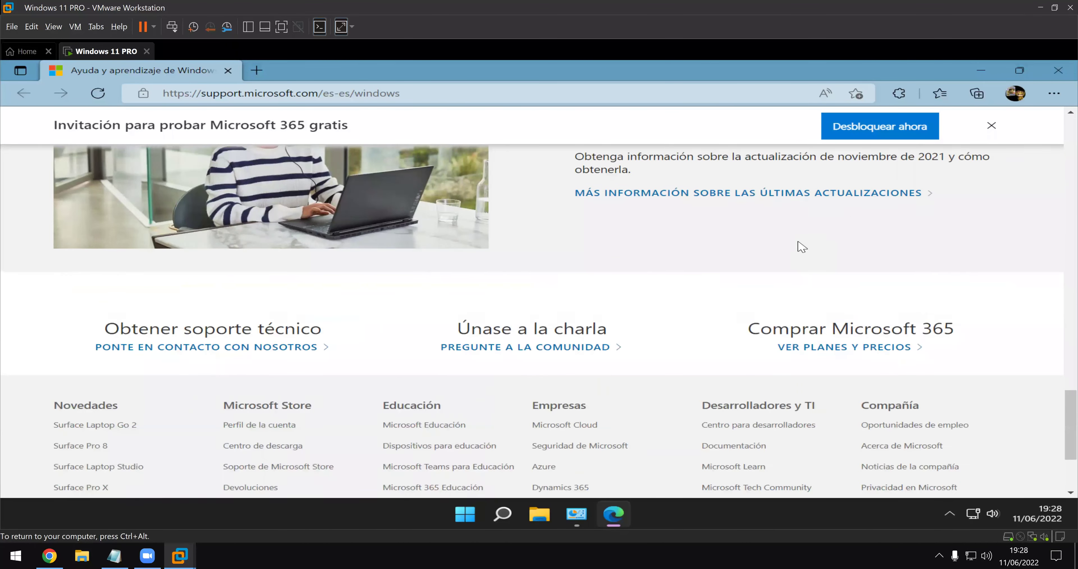
{"action": "scroll", "coordinate": [802, 245], "scroll_direction": "down", "scroll_amount": 3}
{"action": "scroll", "coordinate": [797, 244], "scroll_direction": "up", "scroll_amount": 15}
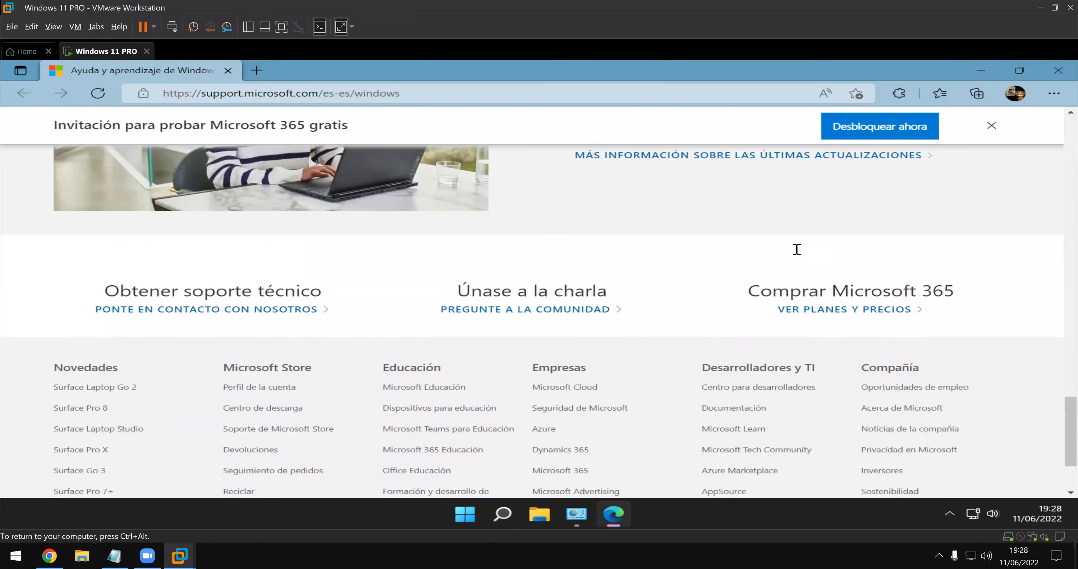
{"action": "scroll", "coordinate": [807, 251], "scroll_direction": "up", "scroll_amount": 2}
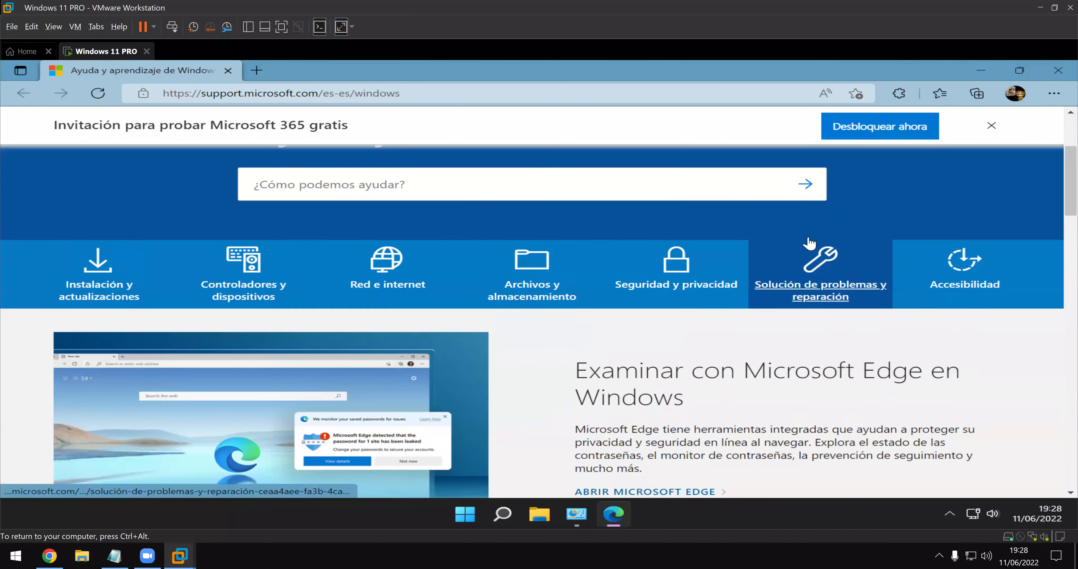
{"action": "scroll", "coordinate": [801, 269], "scroll_direction": "down", "scroll_amount": 2}
{"action": "scroll", "coordinate": [798, 276], "scroll_direction": "up", "scroll_amount": 4}
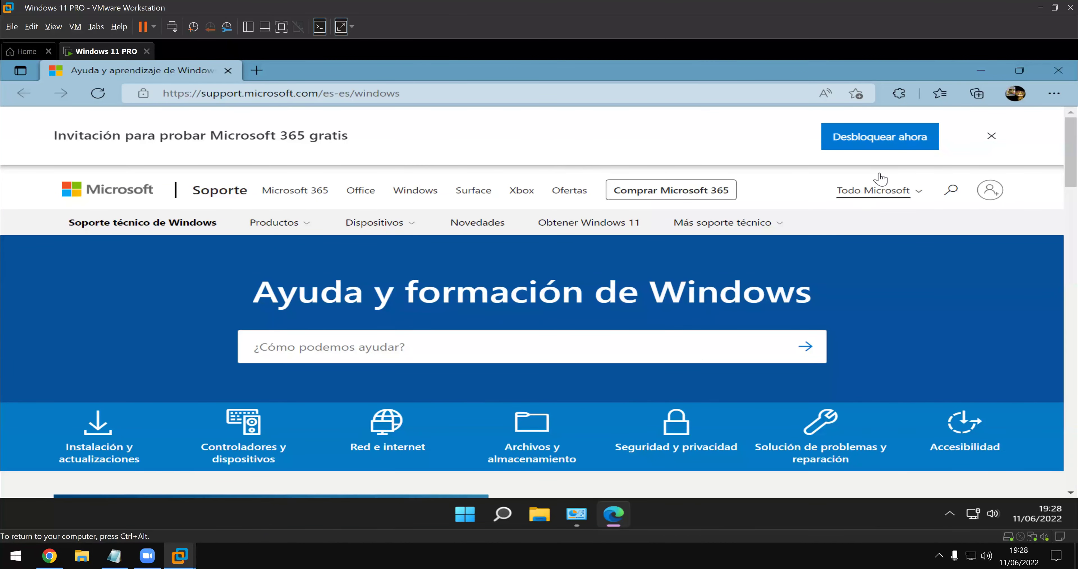
Dismiss the Microsoft 365 trial banner and browse the page's Explorar Windows topics.
{"action": "left_click", "coordinate": [1000, 137]}
{"action": "scroll", "coordinate": [896, 191], "scroll_direction": "down", "scroll_amount": 2}
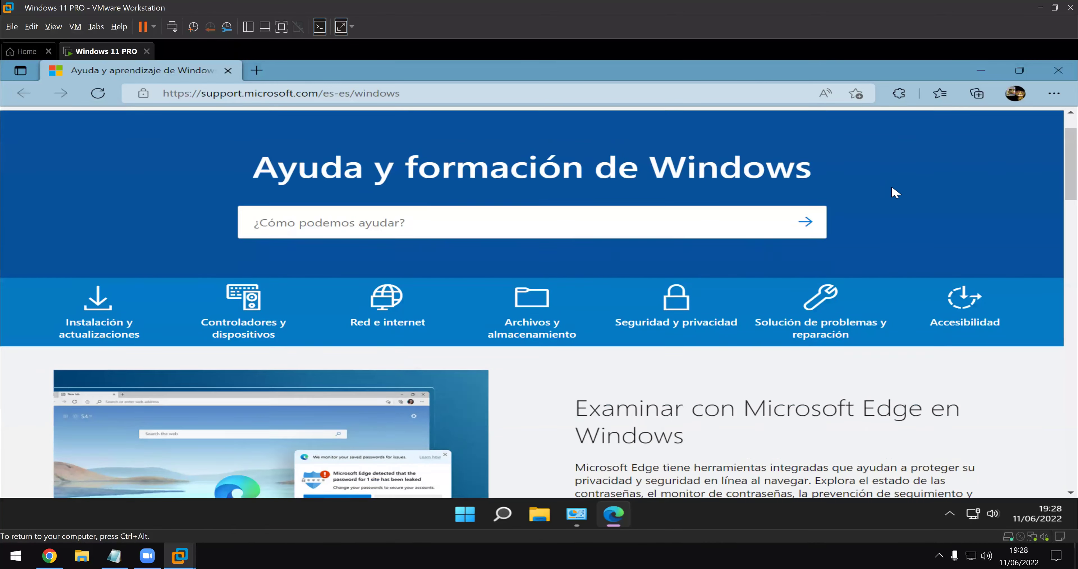
{"action": "scroll", "coordinate": [891, 195], "scroll_direction": "down", "scroll_amount": 1}
{"action": "scroll", "coordinate": [888, 192], "scroll_direction": "down", "scroll_amount": 4}
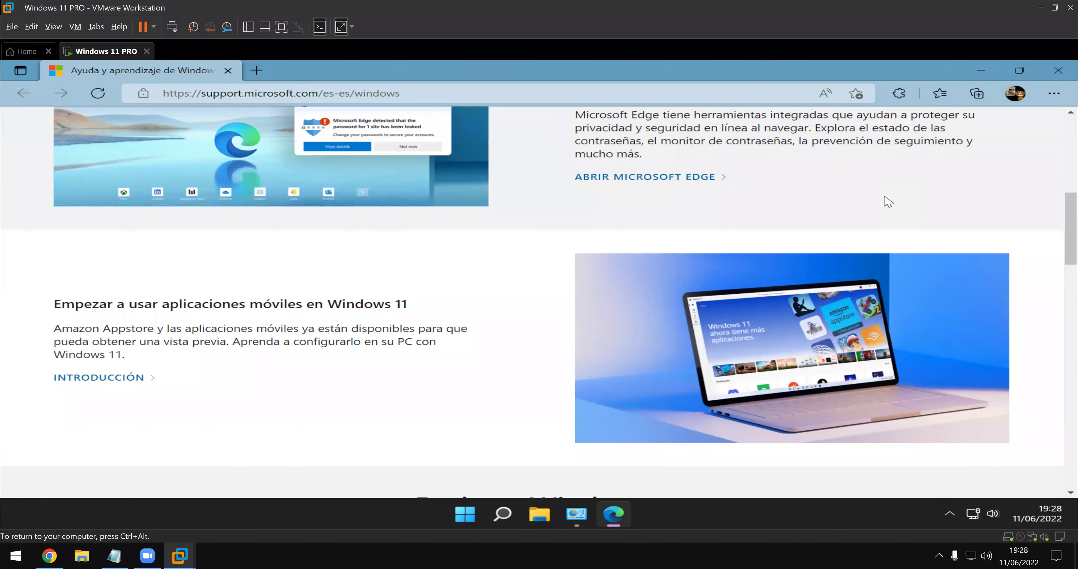
{"action": "scroll", "coordinate": [888, 202], "scroll_direction": "down", "scroll_amount": 7}
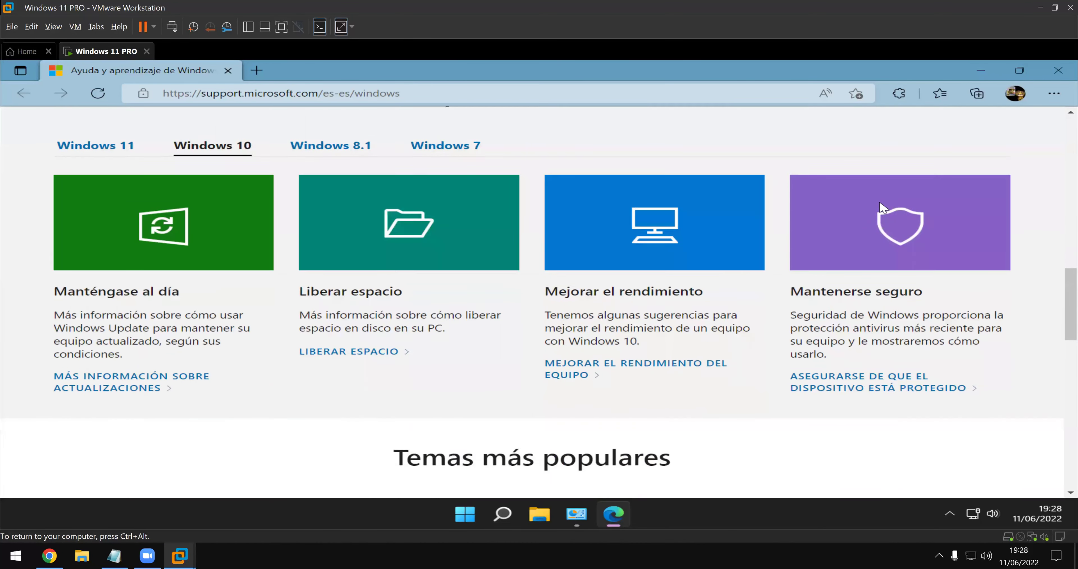
{"action": "scroll", "coordinate": [880, 207], "scroll_direction": "down", "scroll_amount": 5}
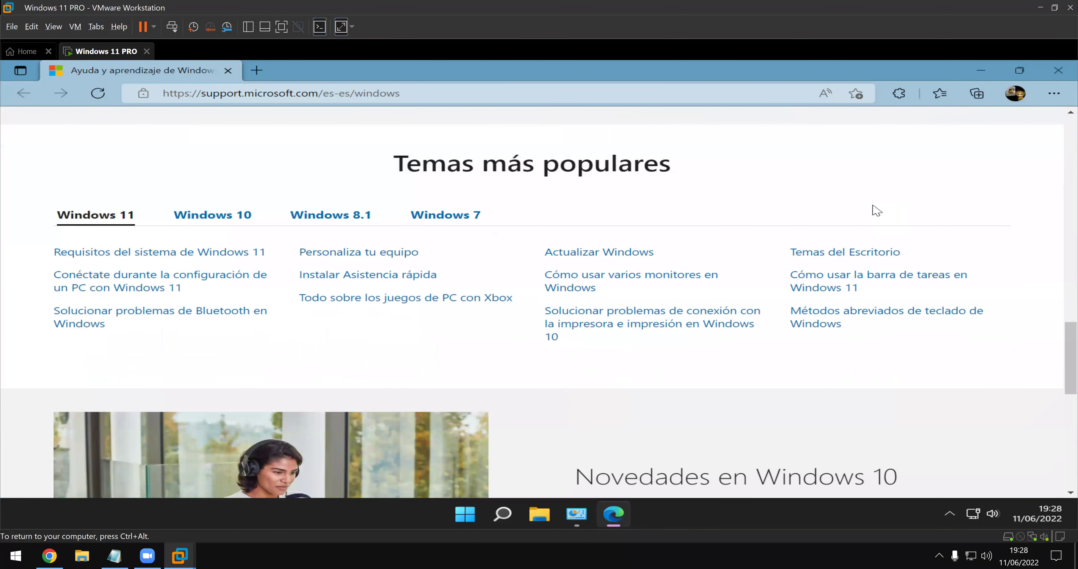
{"action": "scroll", "coordinate": [877, 210], "scroll_direction": "down", "scroll_amount": 2}
{"action": "scroll", "coordinate": [875, 211], "scroll_direction": "up", "scroll_amount": 1}
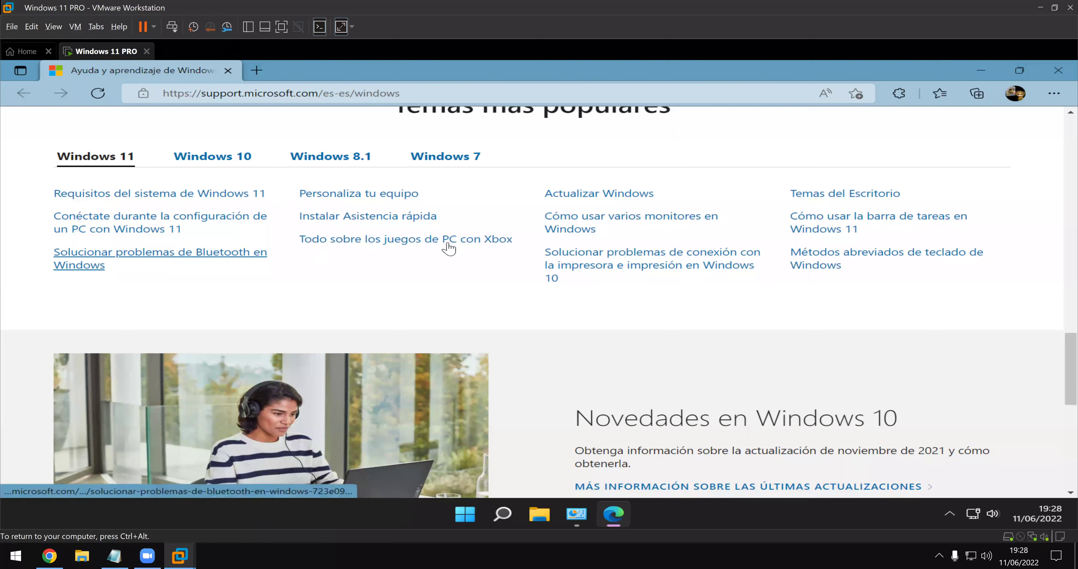
{"action": "scroll", "coordinate": [674, 221], "scroll_direction": "down", "scroll_amount": 7}
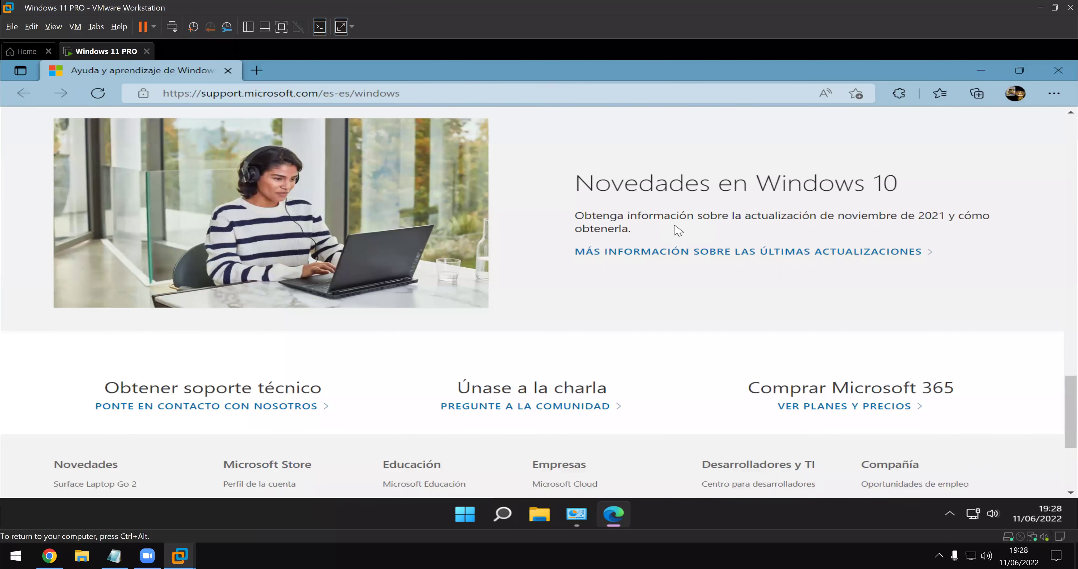
{"action": "scroll", "coordinate": [677, 232], "scroll_direction": "down", "scroll_amount": 4}
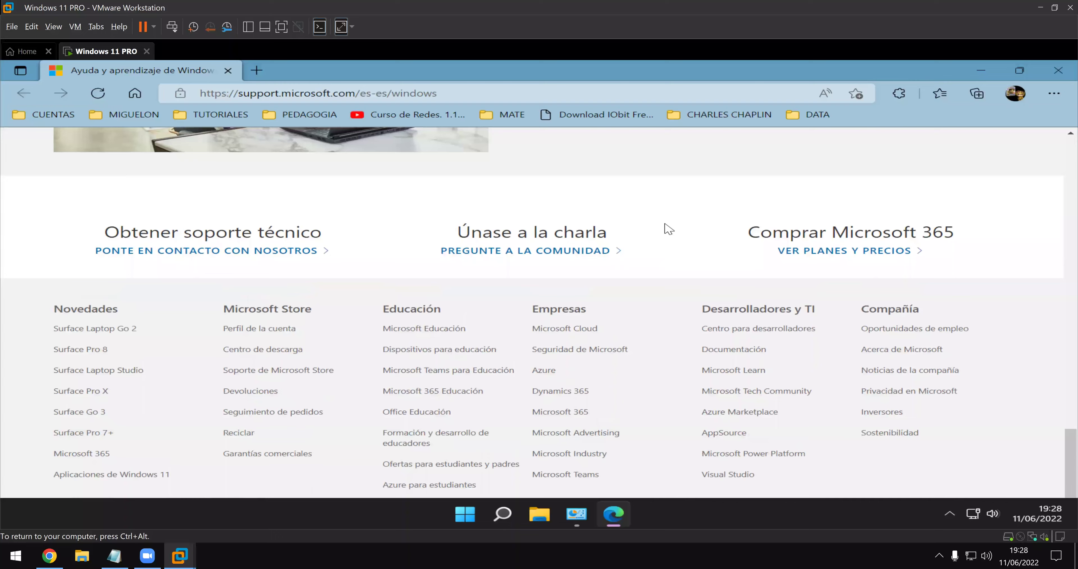
{"action": "scroll", "coordinate": [657, 219], "scroll_direction": "up", "scroll_amount": 10}
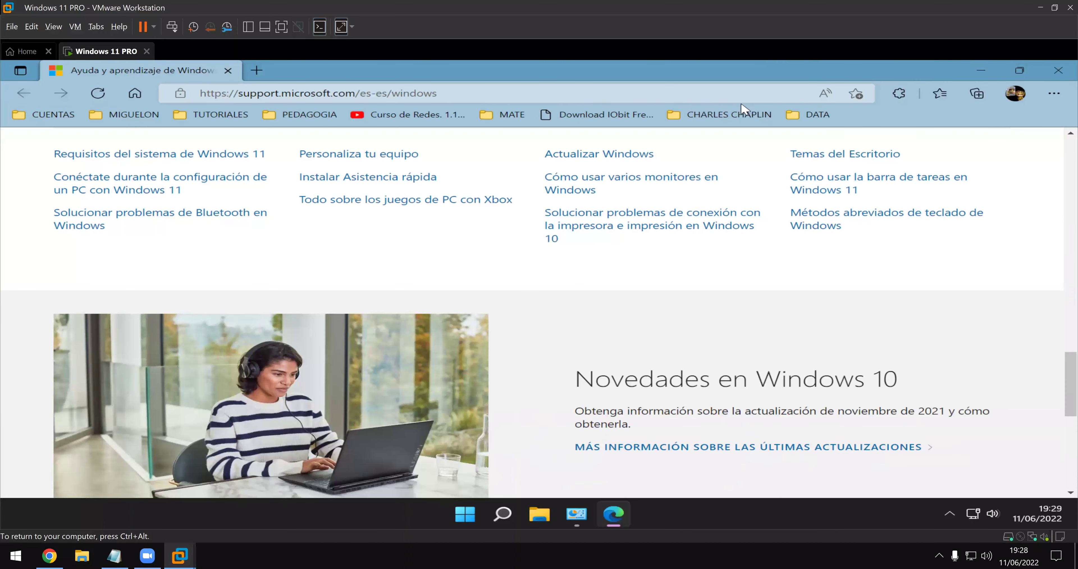
{"action": "scroll", "coordinate": [676, 157], "scroll_direction": "up", "scroll_amount": 8}
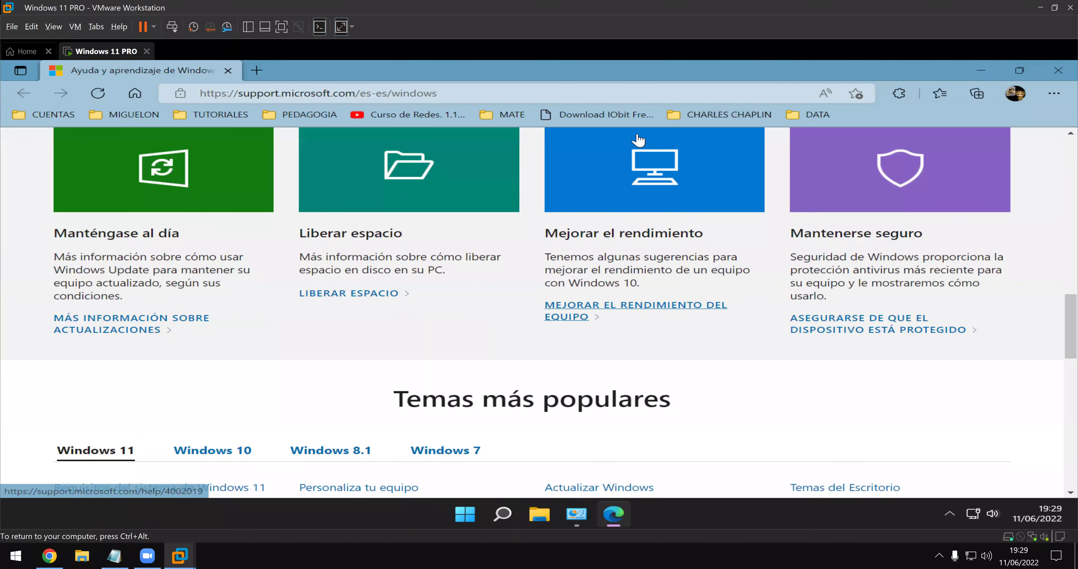
{"action": "scroll", "coordinate": [610, 126], "scroll_direction": "up", "scroll_amount": 4}
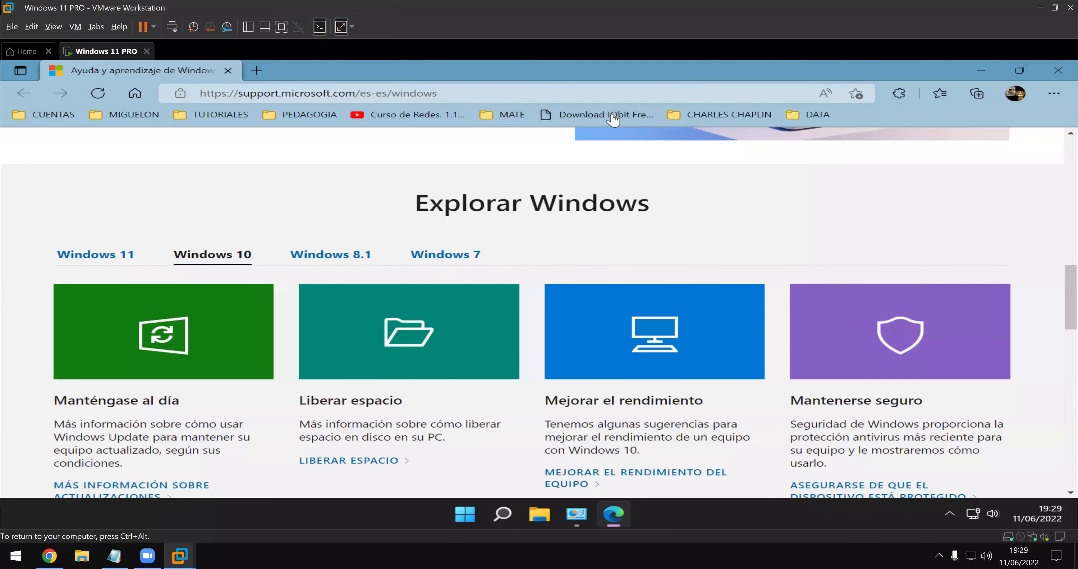
Delete the IObit download, networking course and MATE bookmarks from the favourites bar.
{"action": "right_click", "coordinate": [608, 118]}
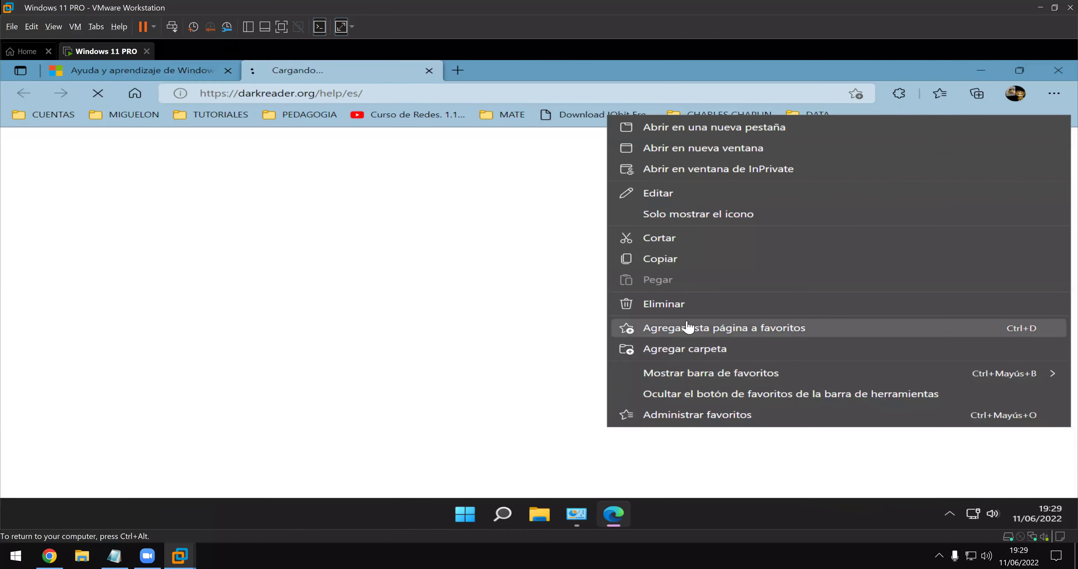
{"action": "left_click", "coordinate": [685, 308]}
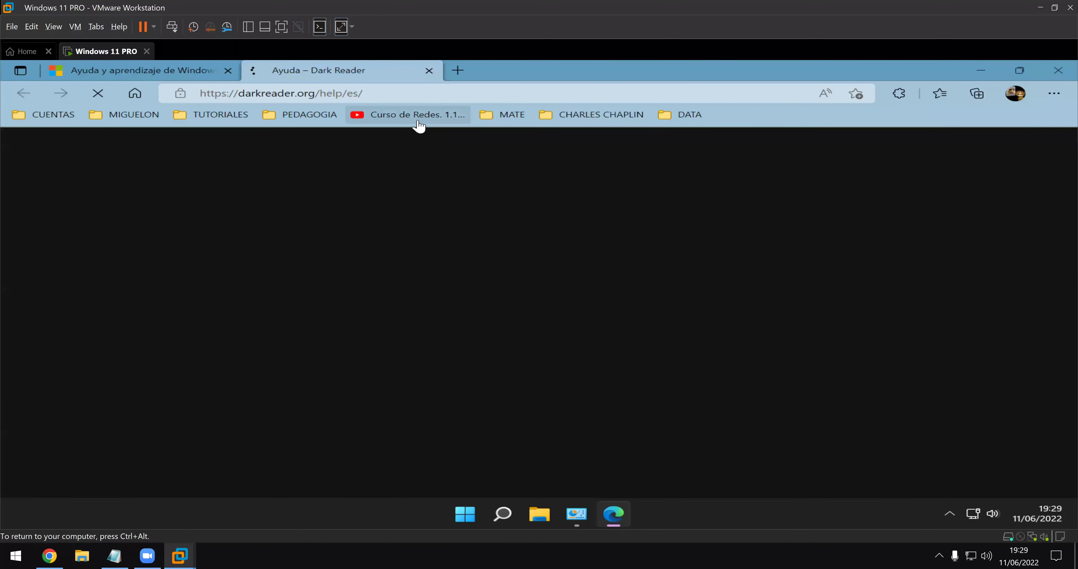
{"action": "right_click", "coordinate": [416, 121]}
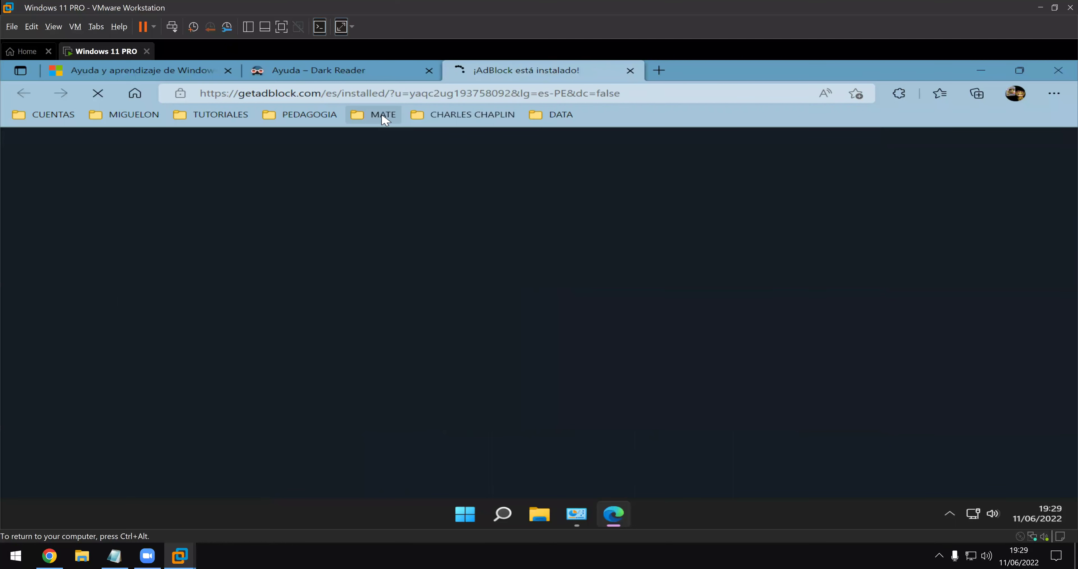
{"action": "left_click", "coordinate": [384, 118]}
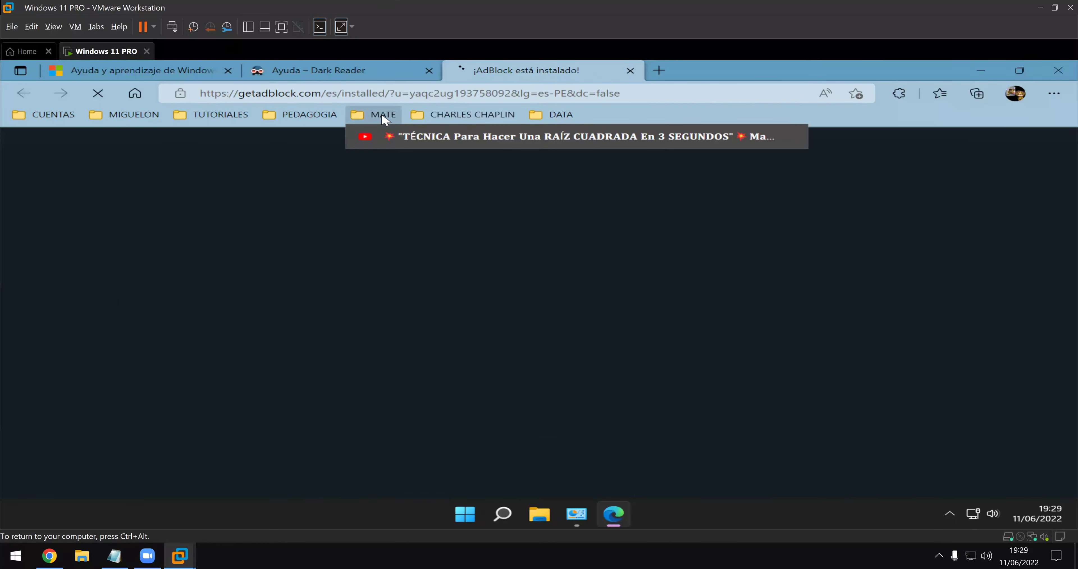
{"action": "right_click", "coordinate": [382, 116]}
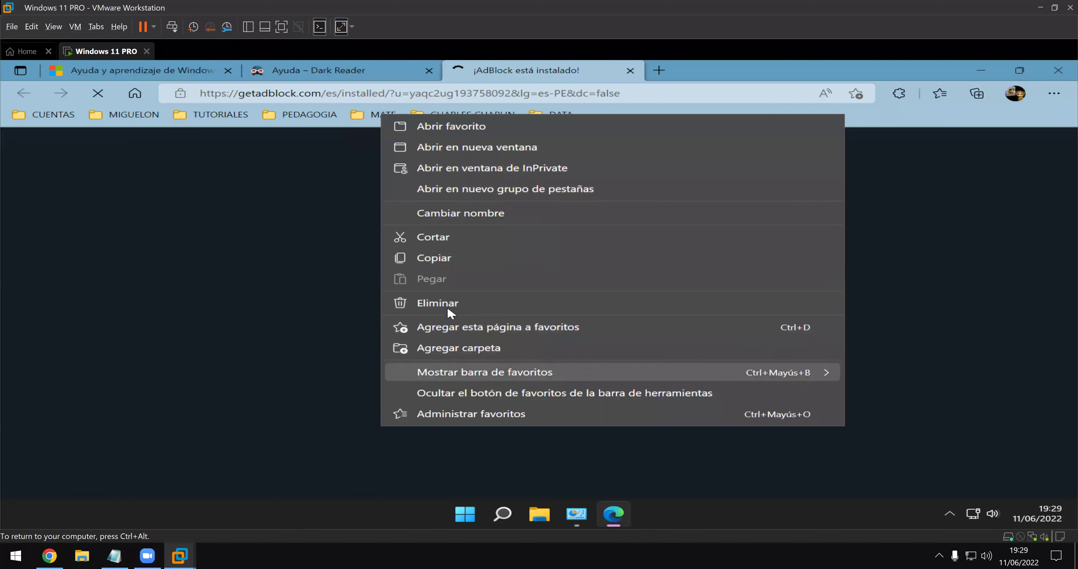
{"action": "left_click", "coordinate": [453, 304]}
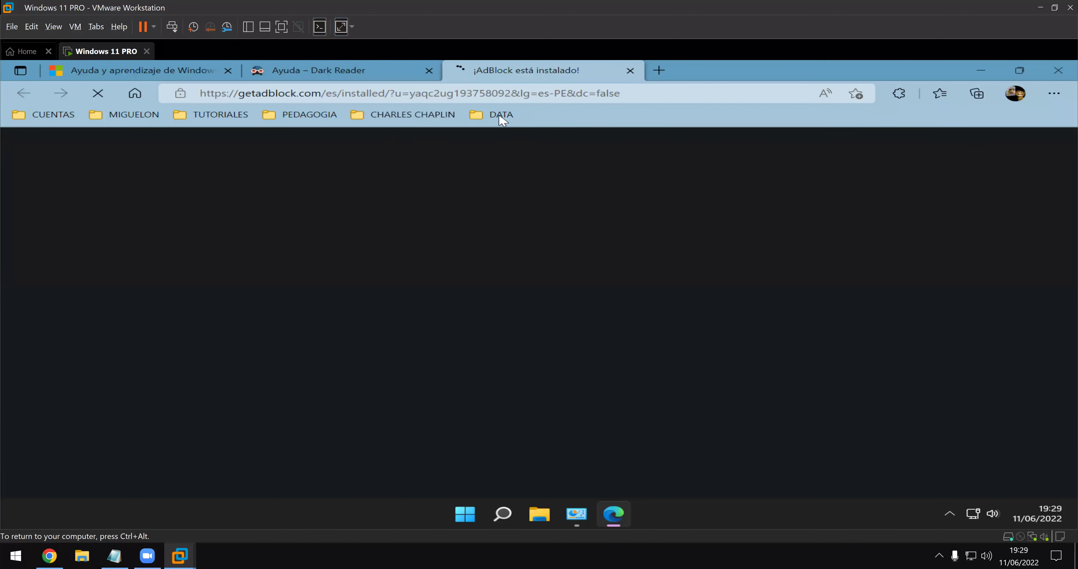
{"action": "left_click", "coordinate": [501, 116]}
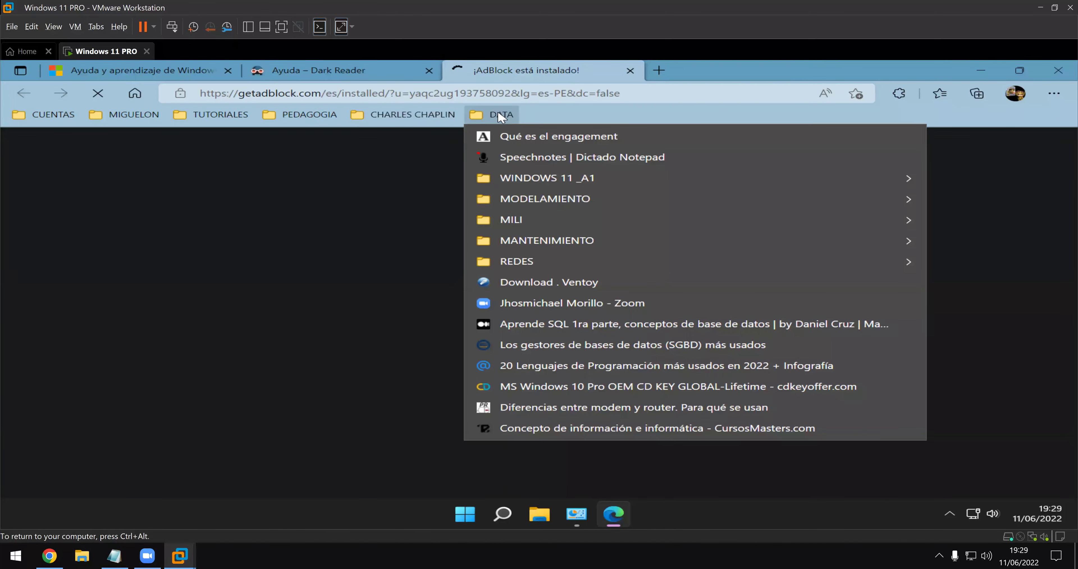
{"action": "left_click", "coordinate": [500, 116]}
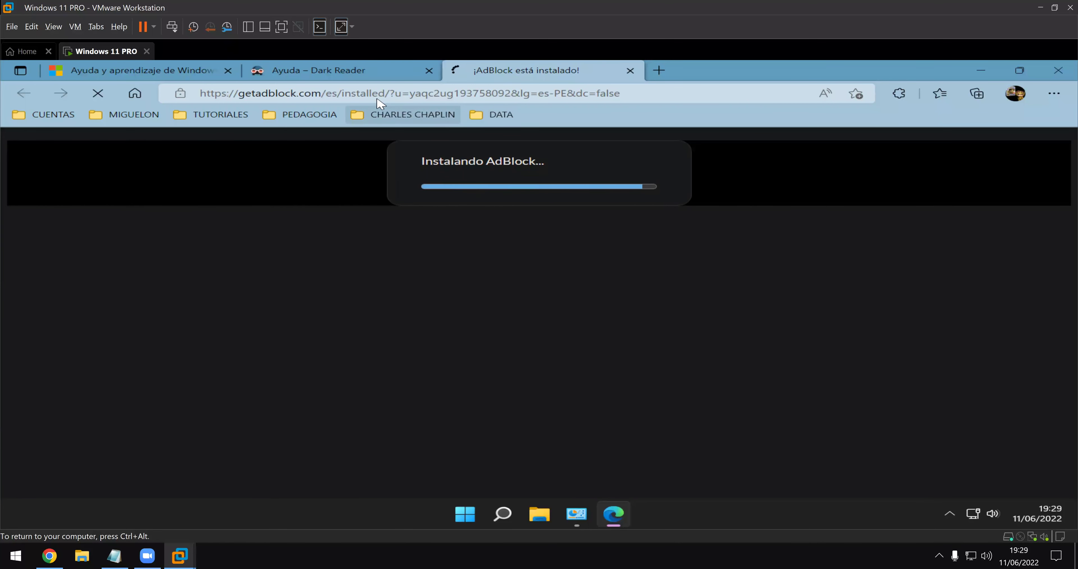
Close the Dark Reader and AdBlock tabs, leaving only the Windows help page.
{"action": "left_click", "coordinate": [376, 74]}
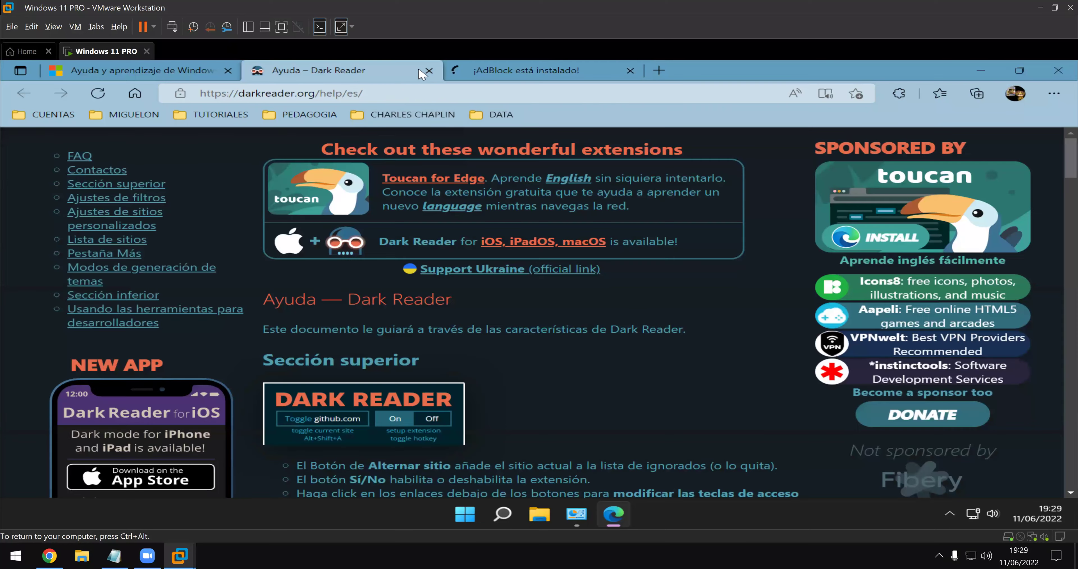
{"action": "left_click", "coordinate": [429, 70]}
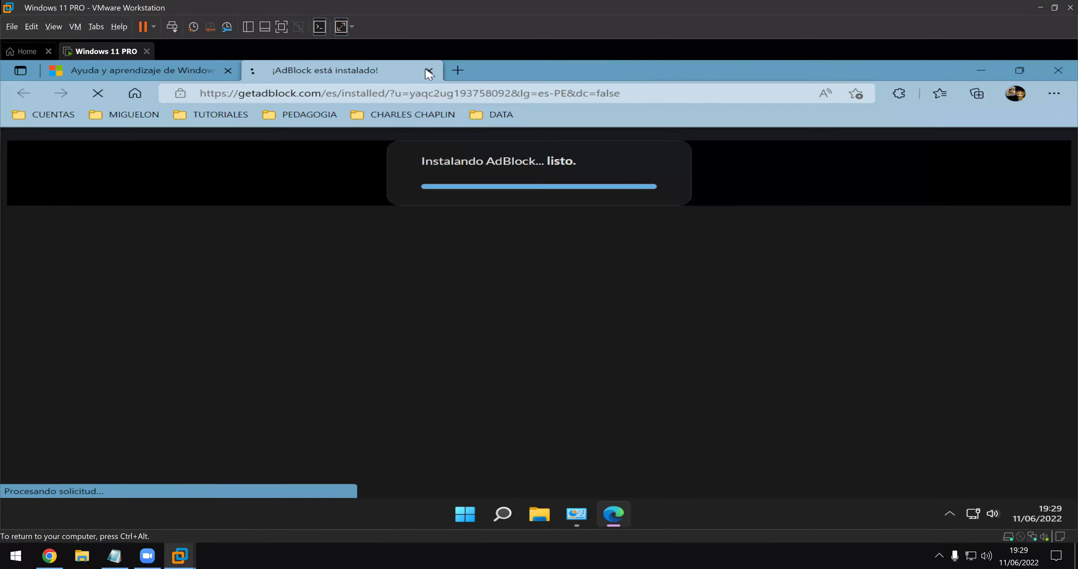
{"action": "left_click", "coordinate": [430, 70]}
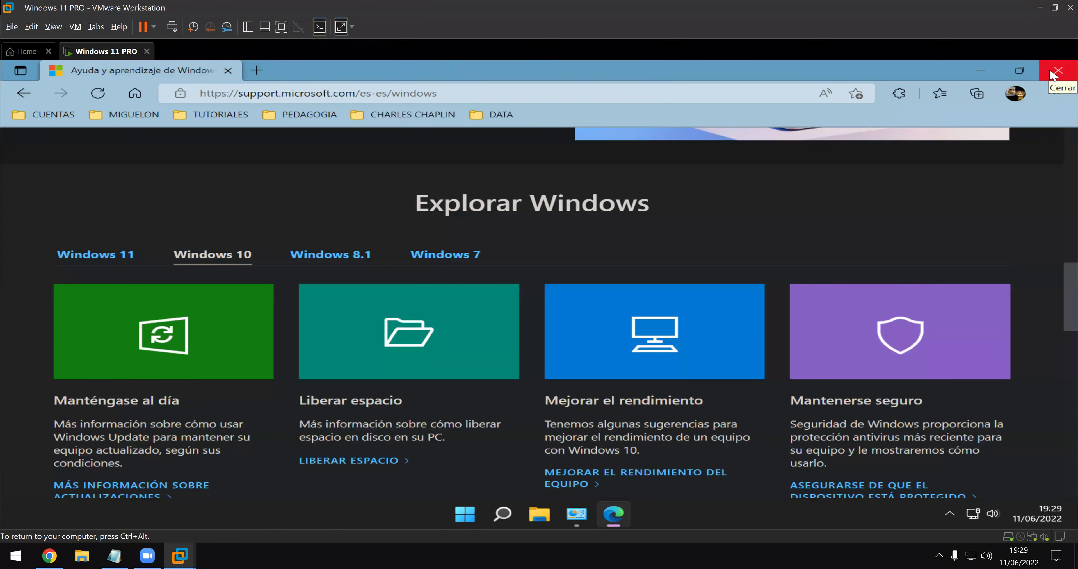
Close Edge, cancel the account-type change, close Control Panel, and switch to the other local account.
{"action": "left_click", "coordinate": [1051, 73]}
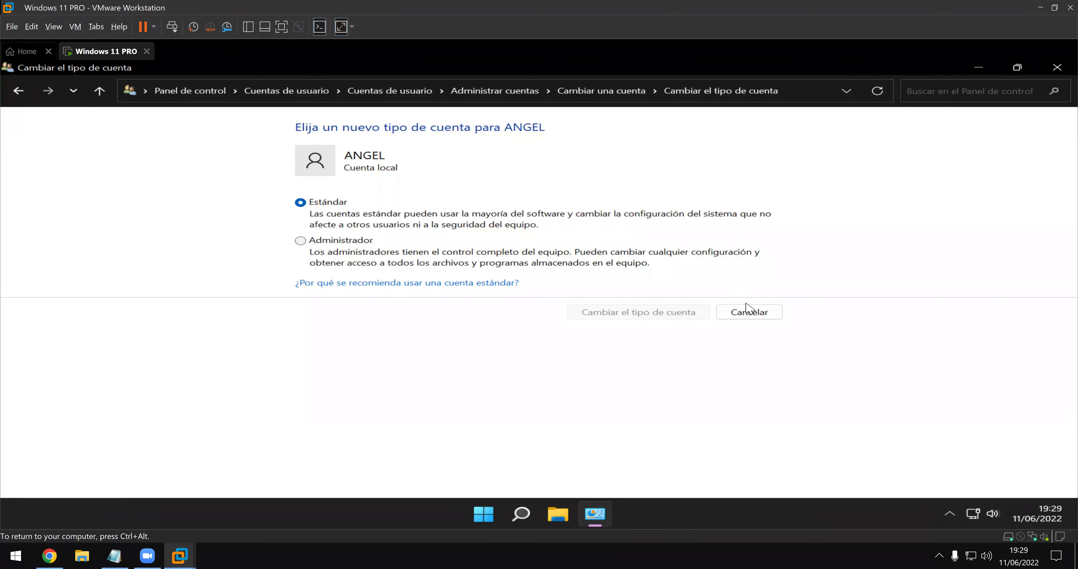
{"action": "left_click", "coordinate": [758, 317]}
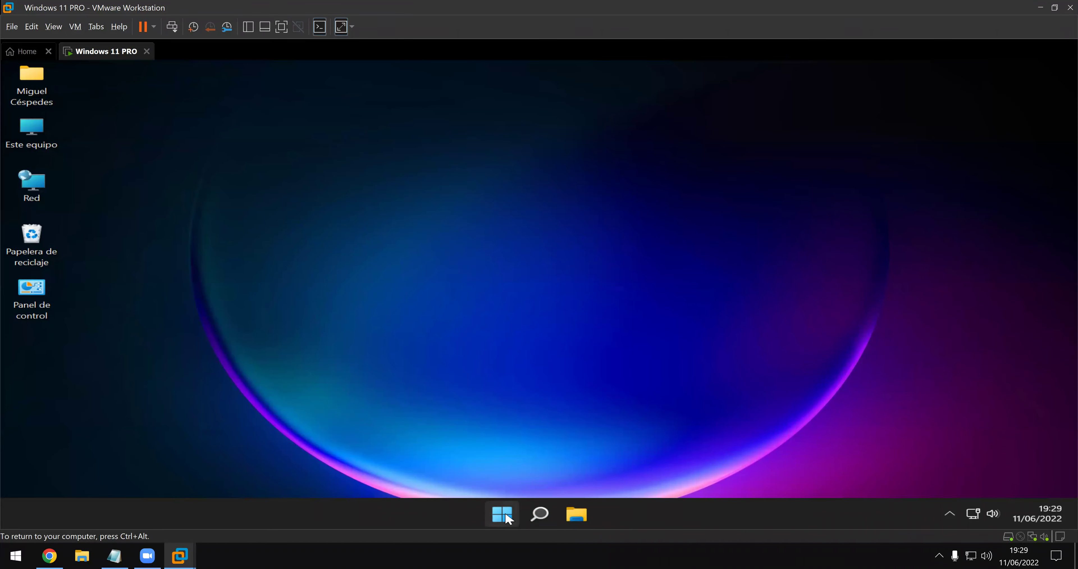
{"action": "left_click", "coordinate": [504, 515]}
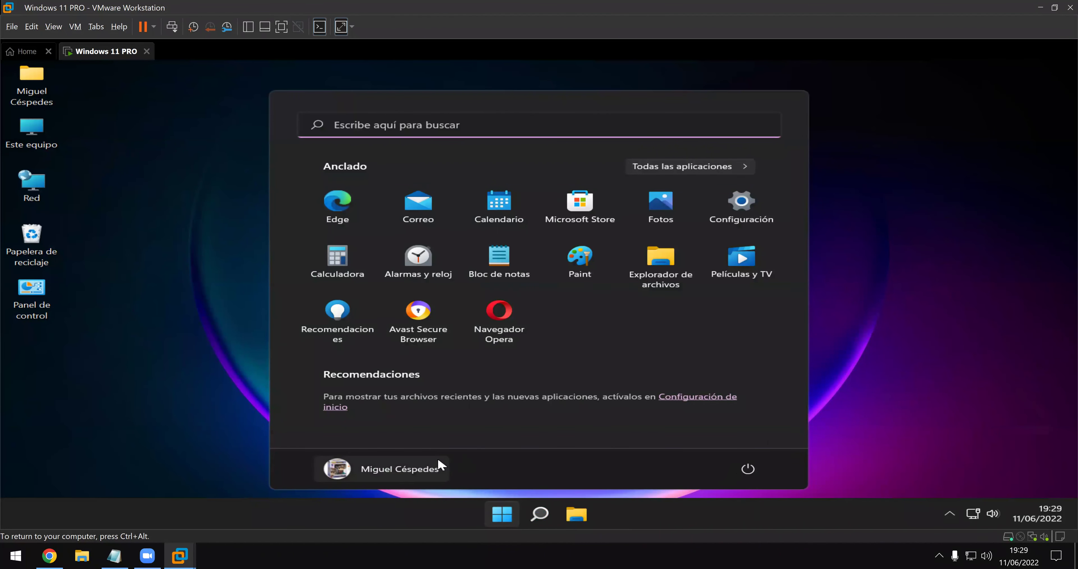
{"action": "left_click", "coordinate": [408, 466]}
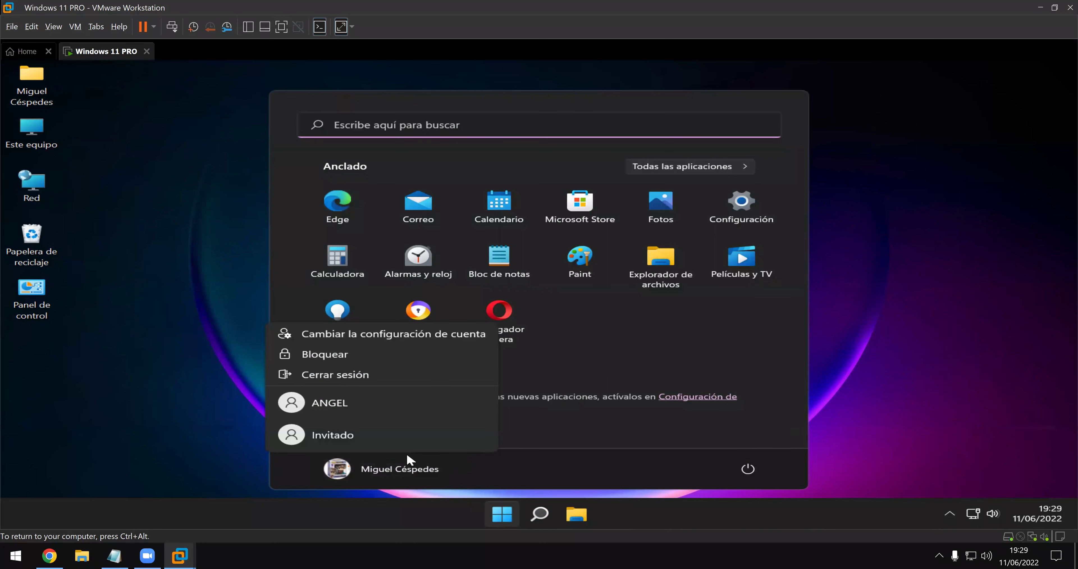
{"action": "left_click", "coordinate": [391, 401]}
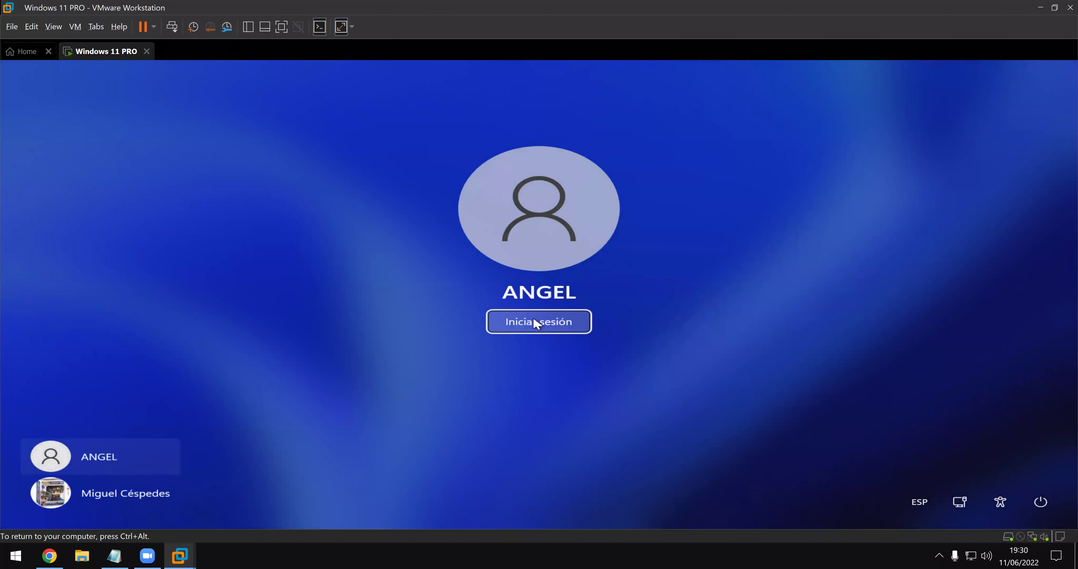
Sign the VM in to the other local account with Iniciar sesión.
{"action": "left_click", "coordinate": [536, 323]}
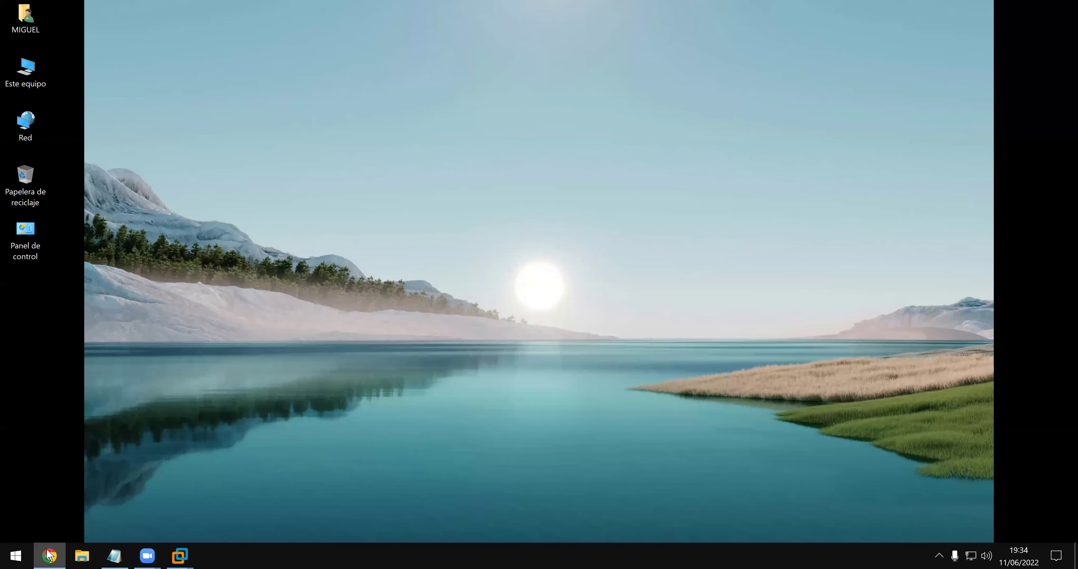
Restore Chrome and cycle through the PowerPoint, Excel, Outlook and Word tabs.
{"action": "mouse_move", "coordinate": [49, 555]}
{"action": "left_click", "coordinate": [72, 517]}
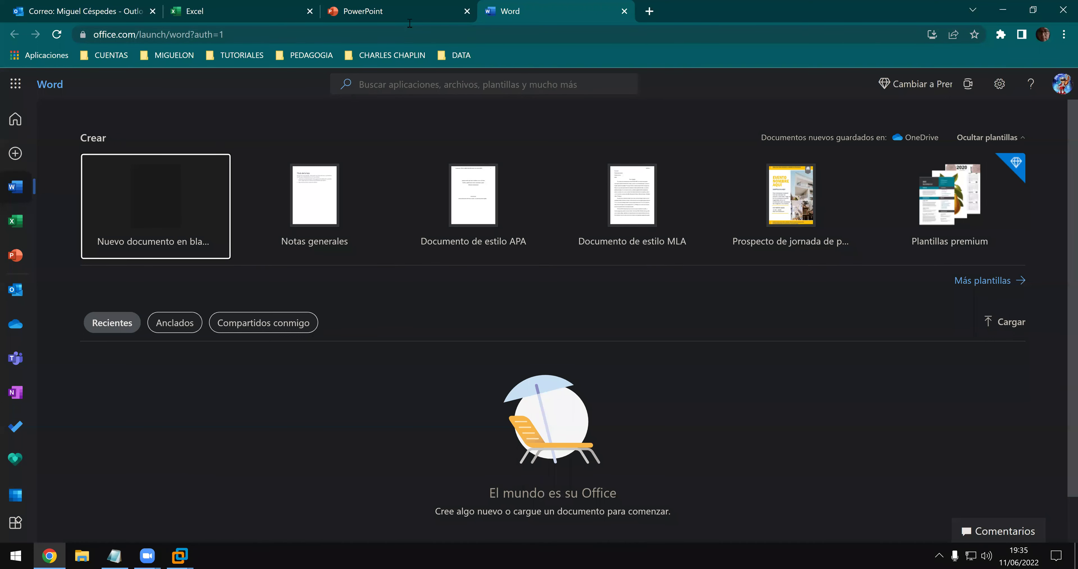
{"action": "left_click", "coordinate": [360, 11]}
{"action": "left_click", "coordinate": [186, 12]}
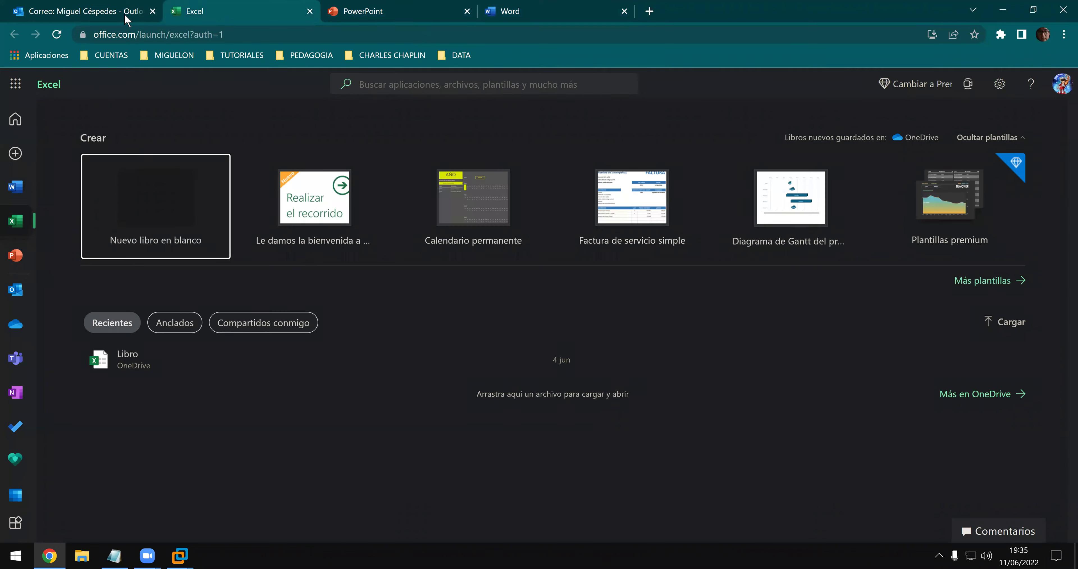
{"action": "left_click", "coordinate": [107, 13]}
{"action": "left_click", "coordinate": [347, 11]}
{"action": "left_click", "coordinate": [622, 6]}
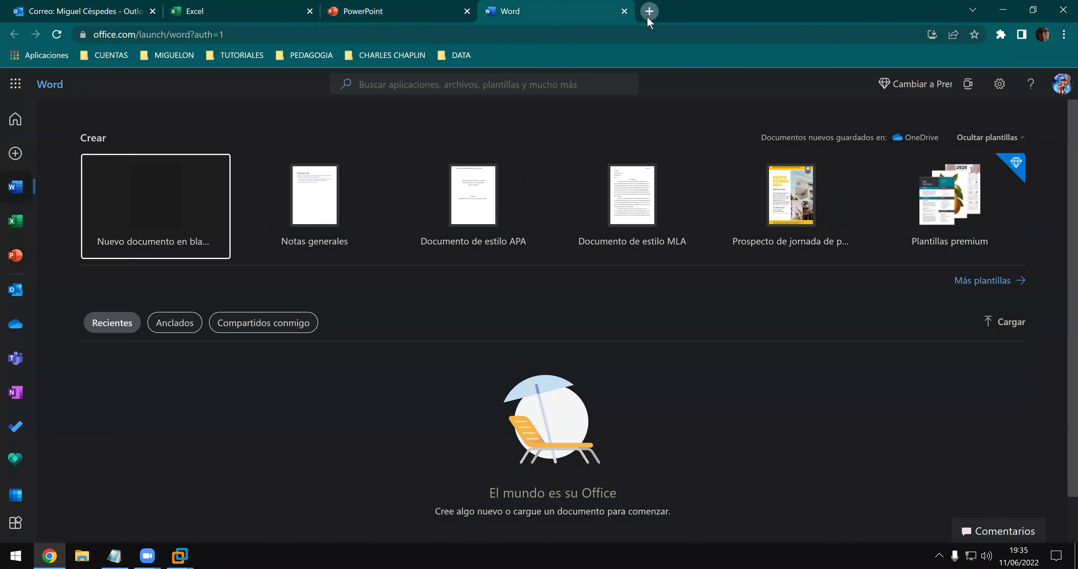
Open a new tab and search Google for 'padlet'.
{"action": "left_click", "coordinate": [648, 12]}
{"action": "left_click", "coordinate": [647, 27]}
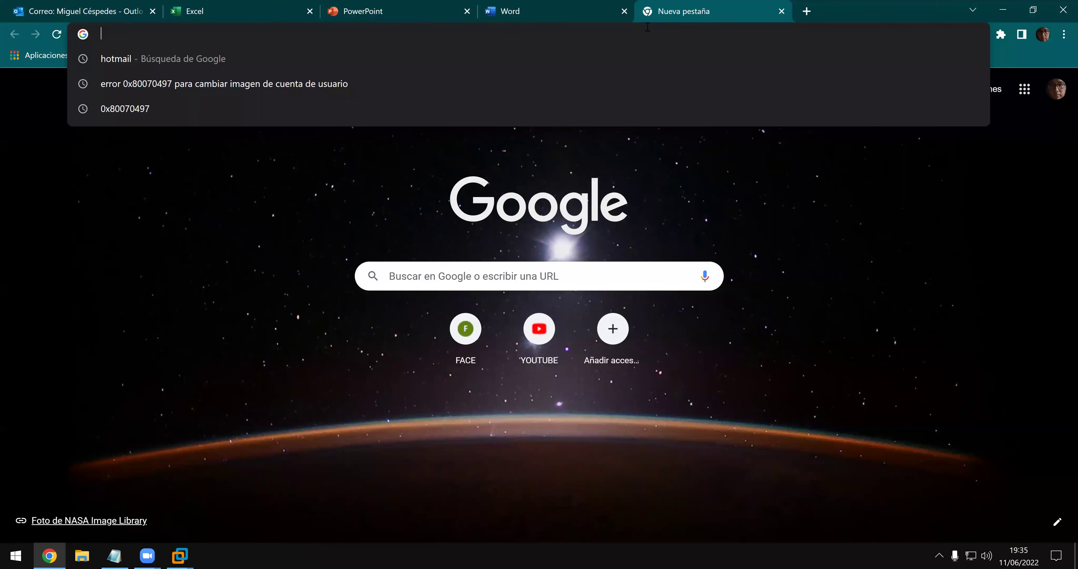
{"action": "type", "text": "padlet"}
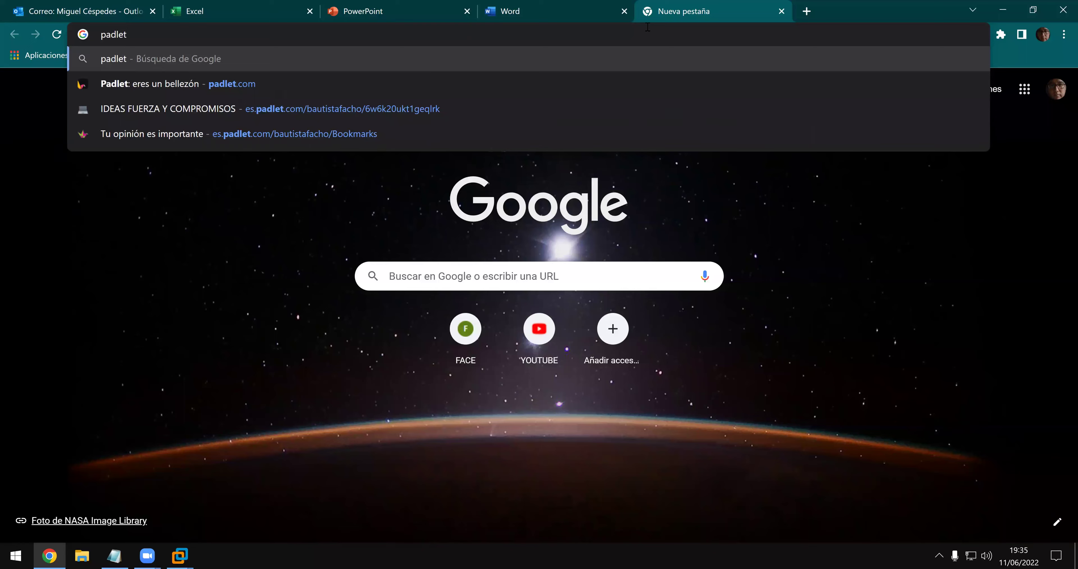
{"action": "key", "text": "Return"}
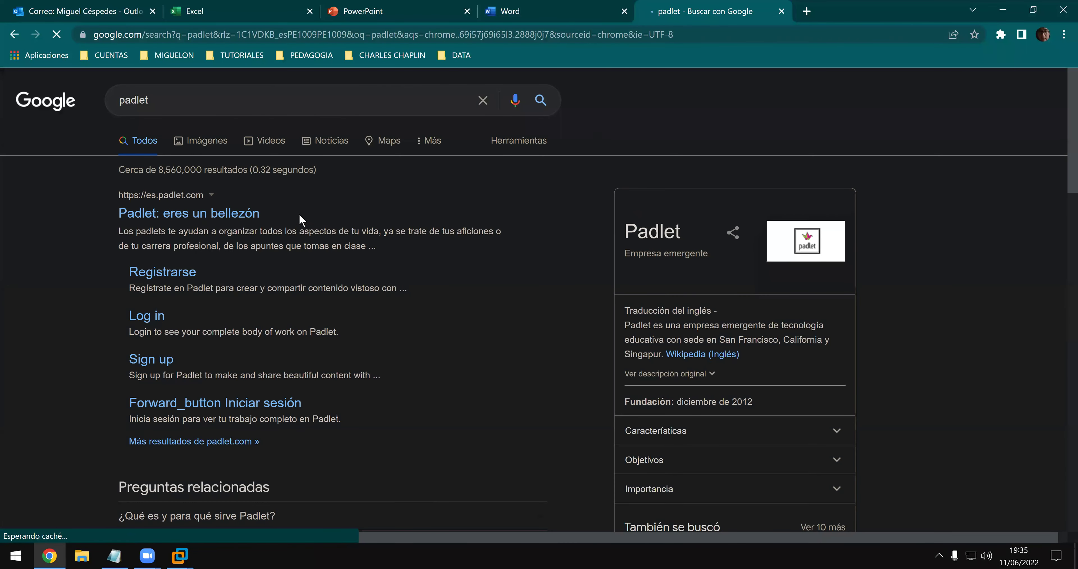
Open the Padlet site from the results and sign in through the Google account.
{"action": "left_click", "coordinate": [246, 214]}
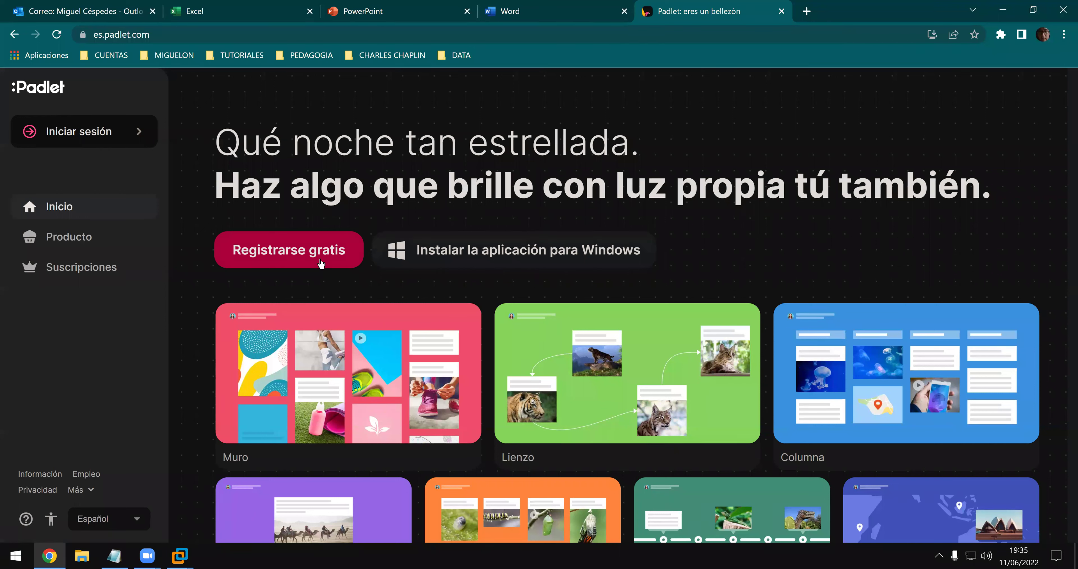
{"action": "left_click", "coordinate": [108, 133]}
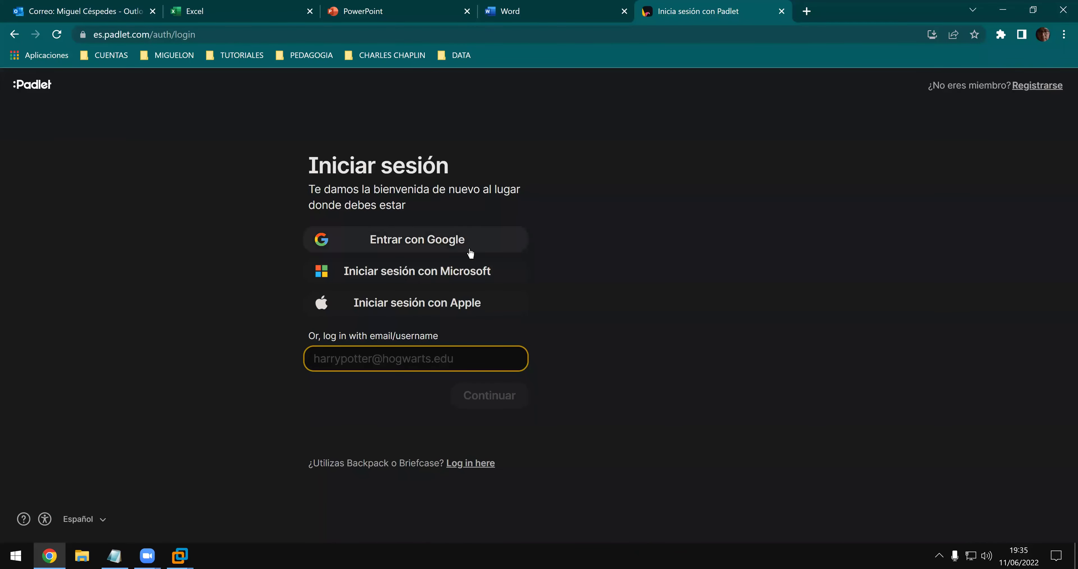
{"action": "left_click", "coordinate": [470, 253]}
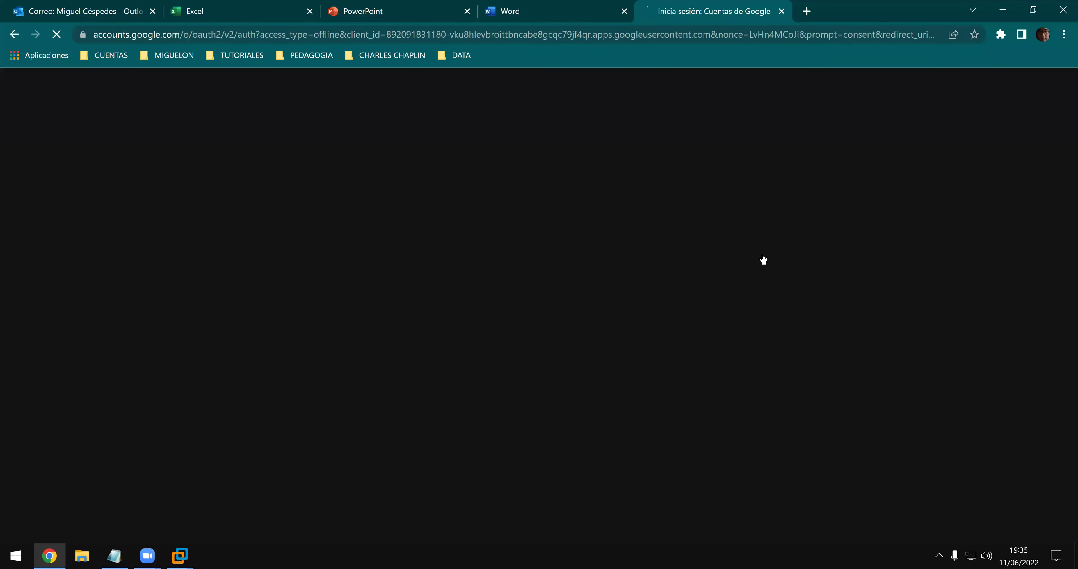
{"action": "left_click", "coordinate": [580, 260]}
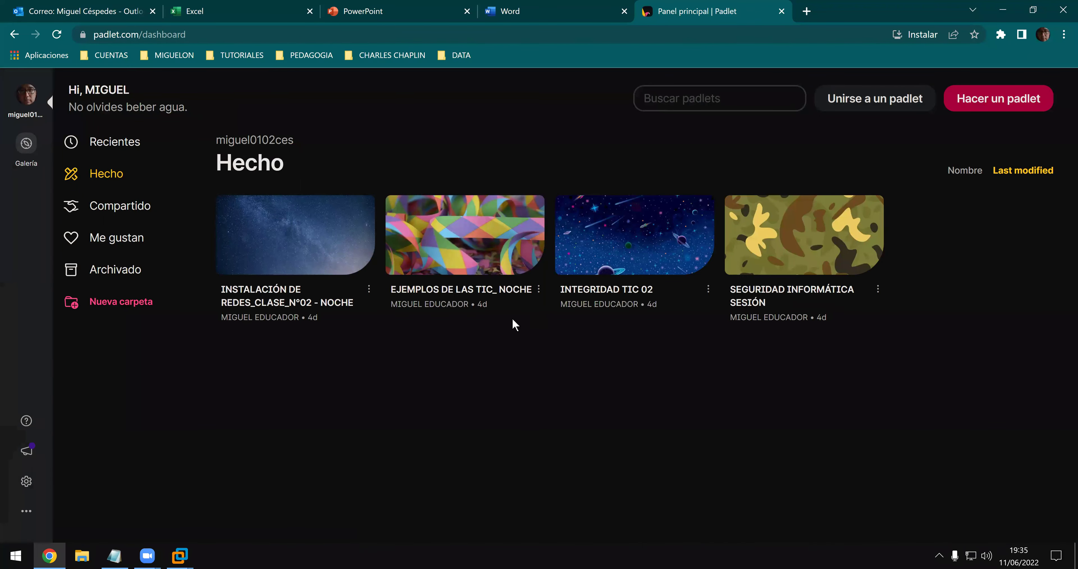
Delete the first padlet and EJEMPLOS DE LAS TIC_ NOCHE, entering each confirmation code.
{"action": "left_click", "coordinate": [369, 290]}
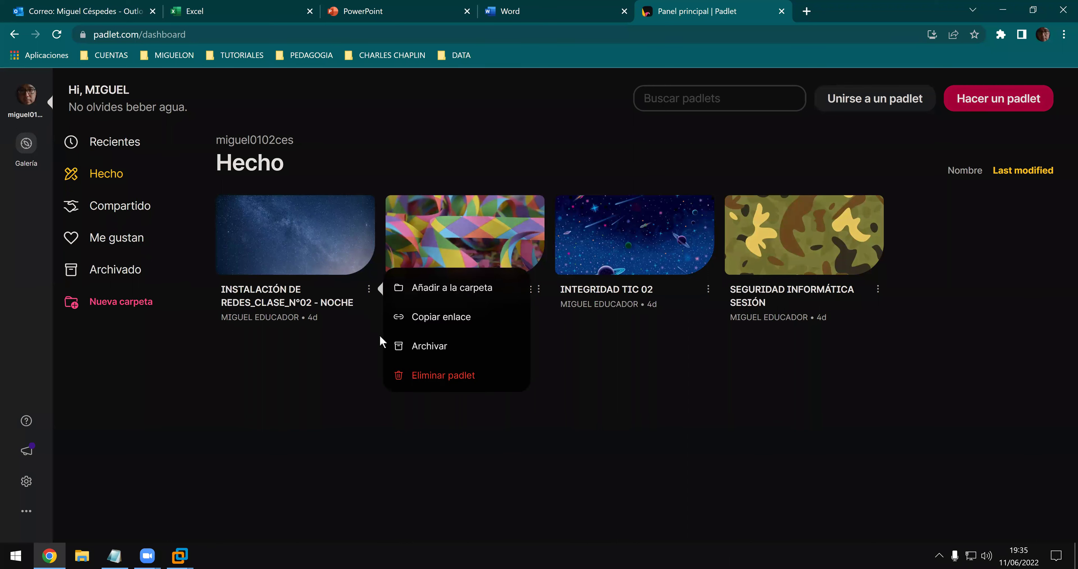
{"action": "left_click", "coordinate": [431, 373]}
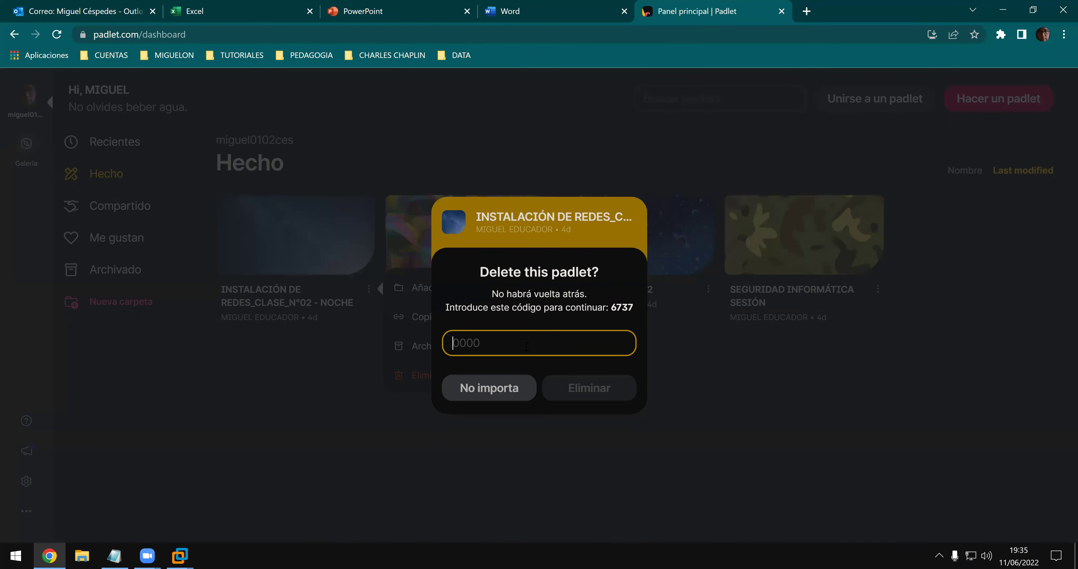
{"action": "type", "text": "6737"}
{"action": "left_click", "coordinate": [595, 401]}
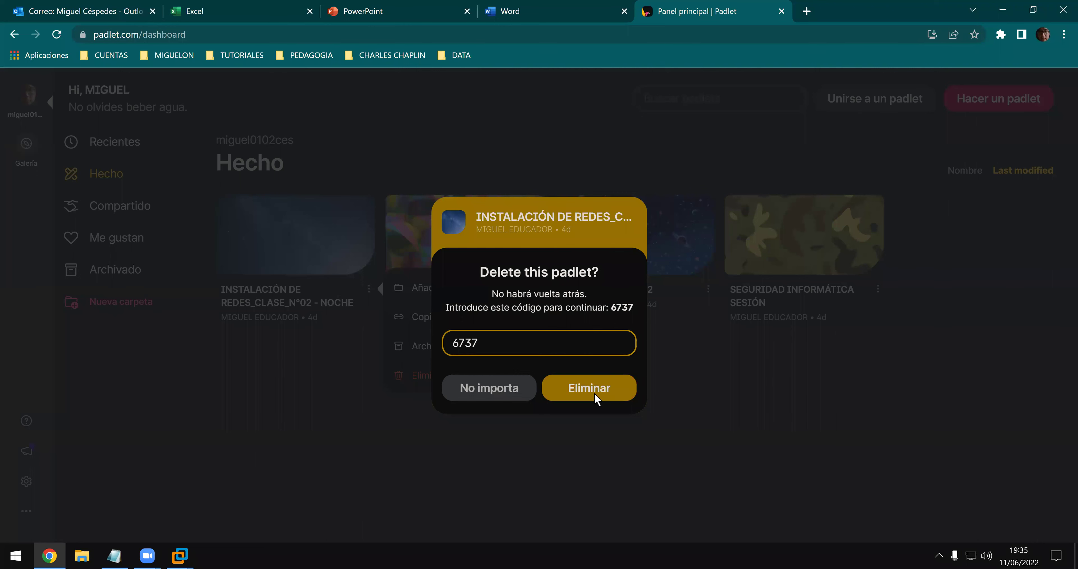
{"action": "left_click", "coordinate": [368, 289]}
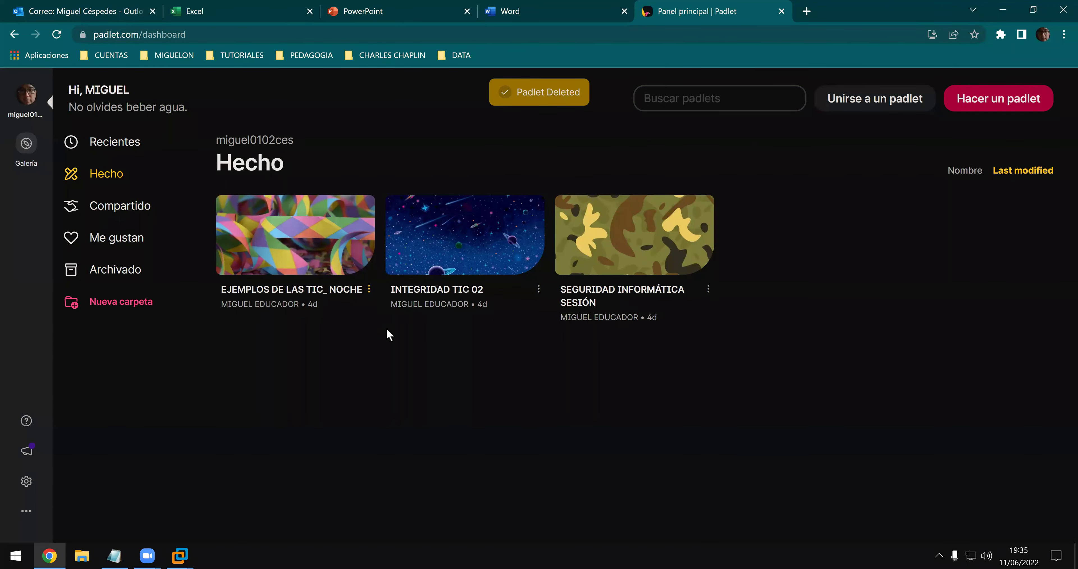
{"action": "left_click", "coordinate": [452, 376]}
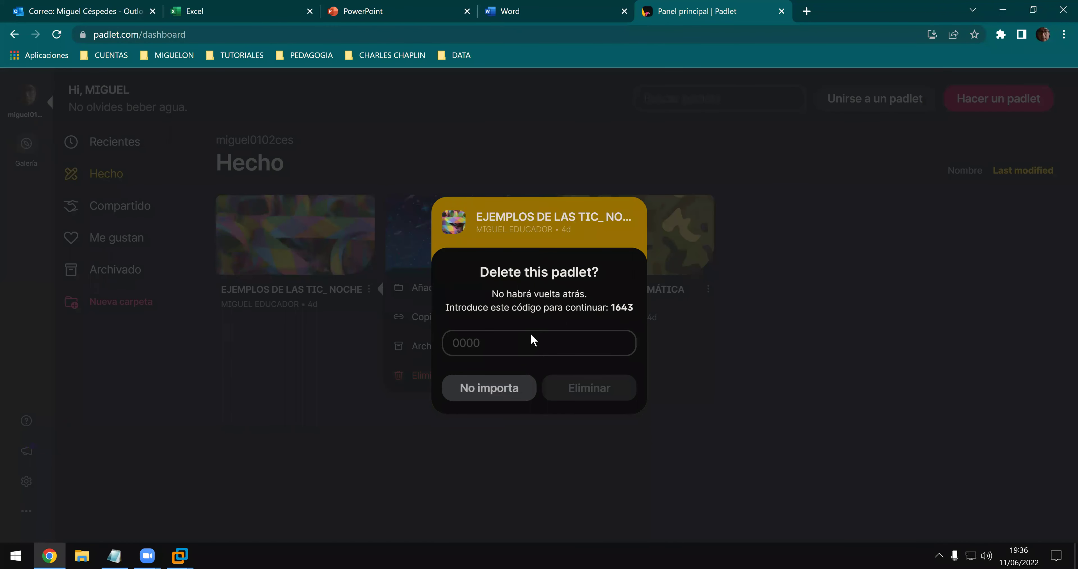
{"action": "left_click", "coordinate": [543, 338]}
{"action": "type", "text": "16"}
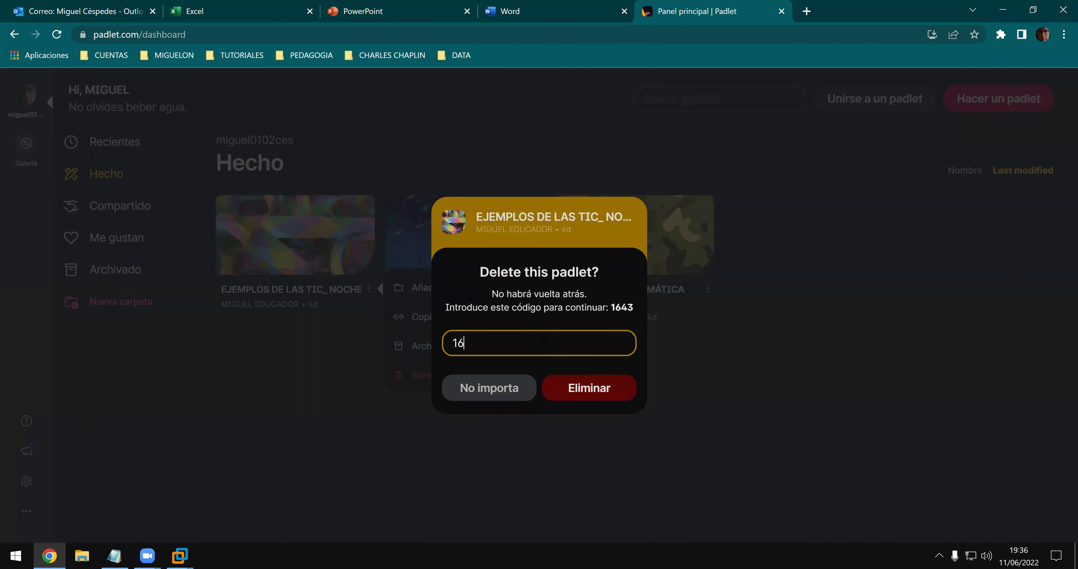
{"action": "type", "text": "43"}
{"action": "left_click", "coordinate": [599, 392]}
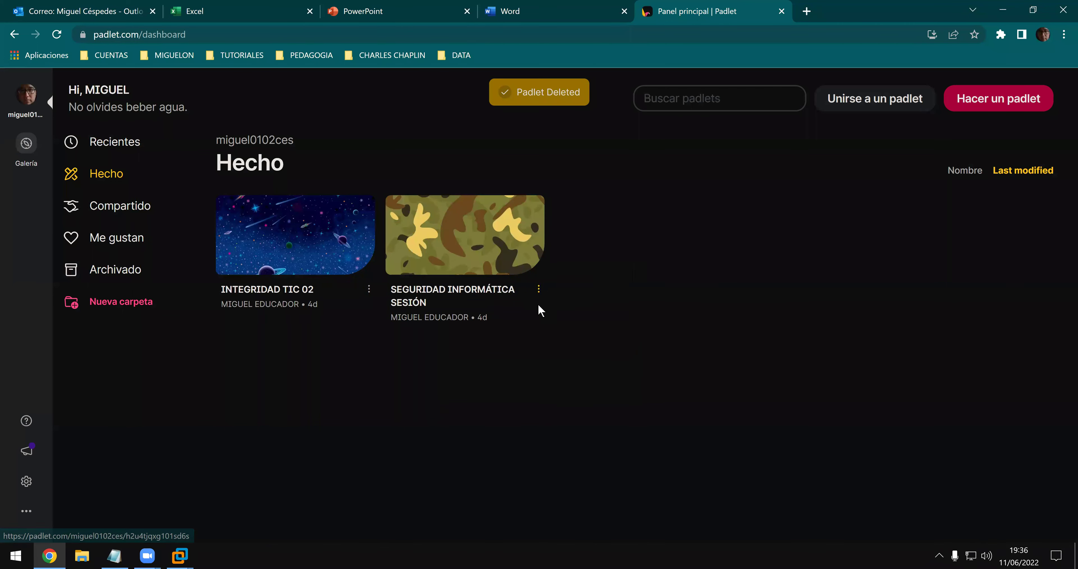
Delete SEGURIDAD INFORMÁTICA SESIÓN and INTEGRIDAD TIC 02, entering each confirmation code.
{"action": "left_click", "coordinate": [539, 291]}
{"action": "left_click", "coordinate": [622, 376]}
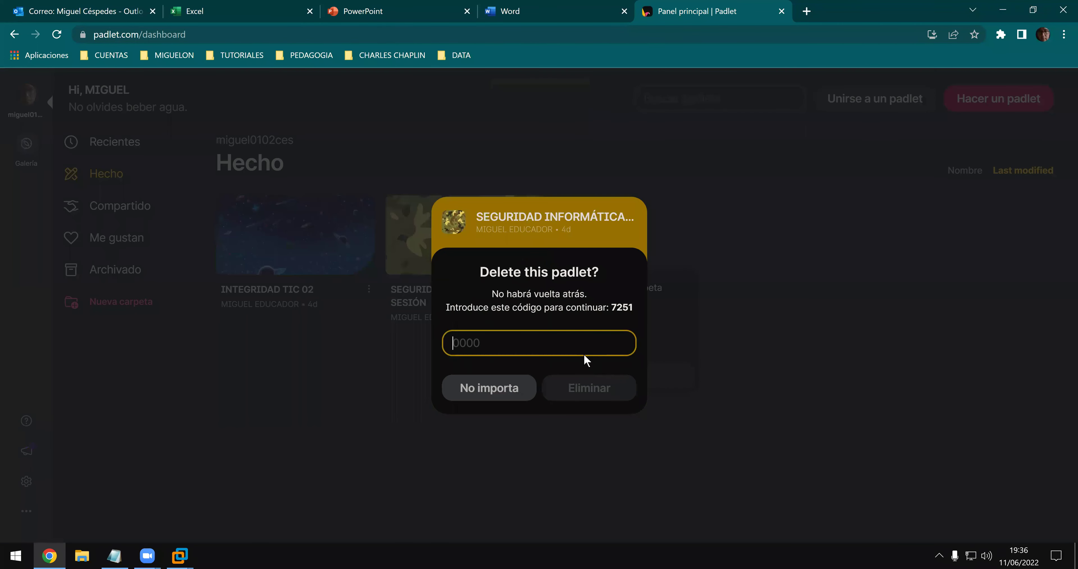
{"action": "type", "text": "72"}
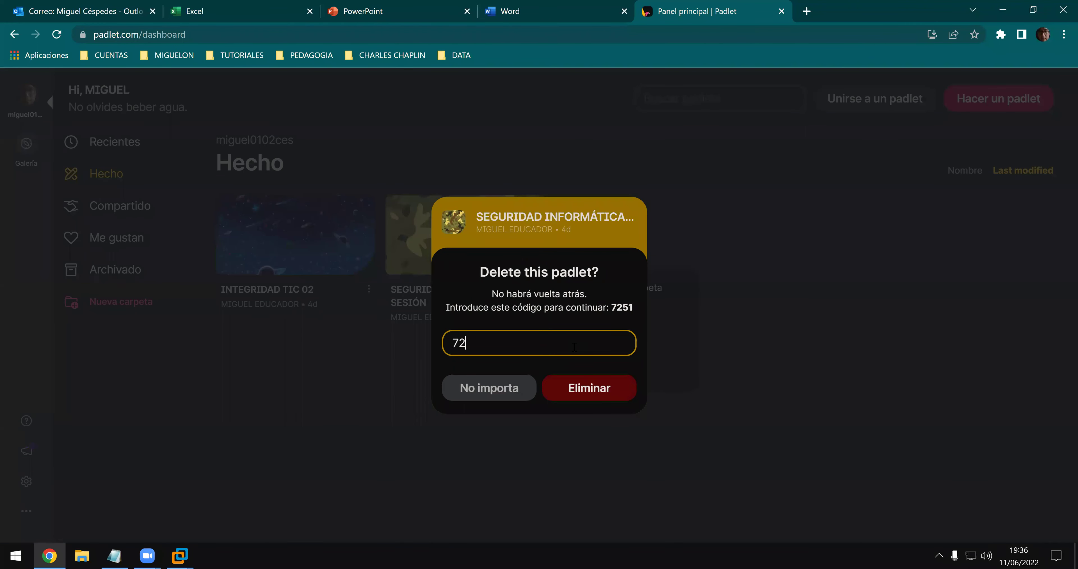
{"action": "type", "text": "51"}
{"action": "left_click", "coordinate": [619, 387]}
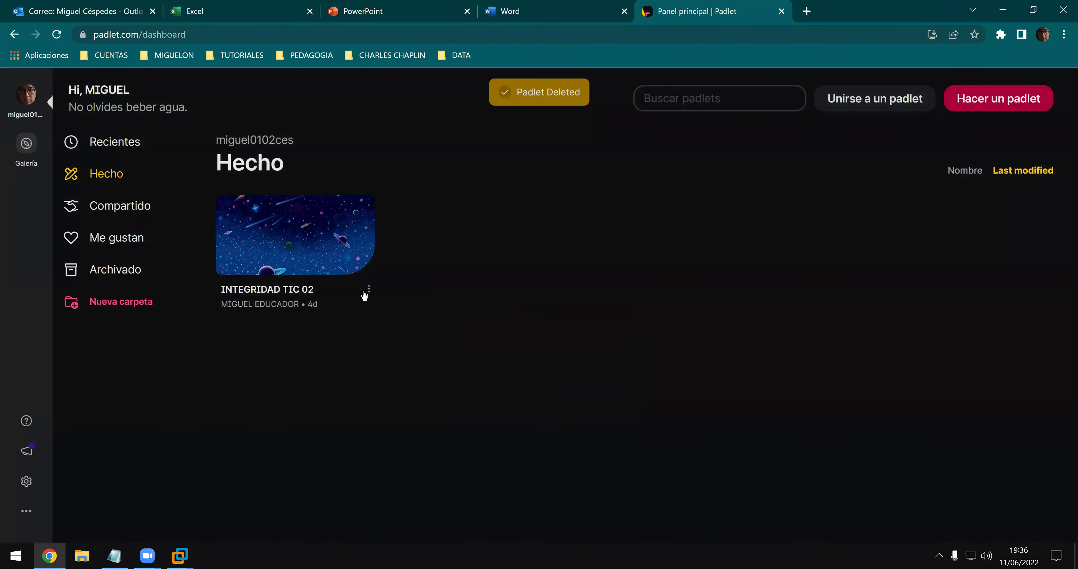
{"action": "left_click", "coordinate": [369, 289]}
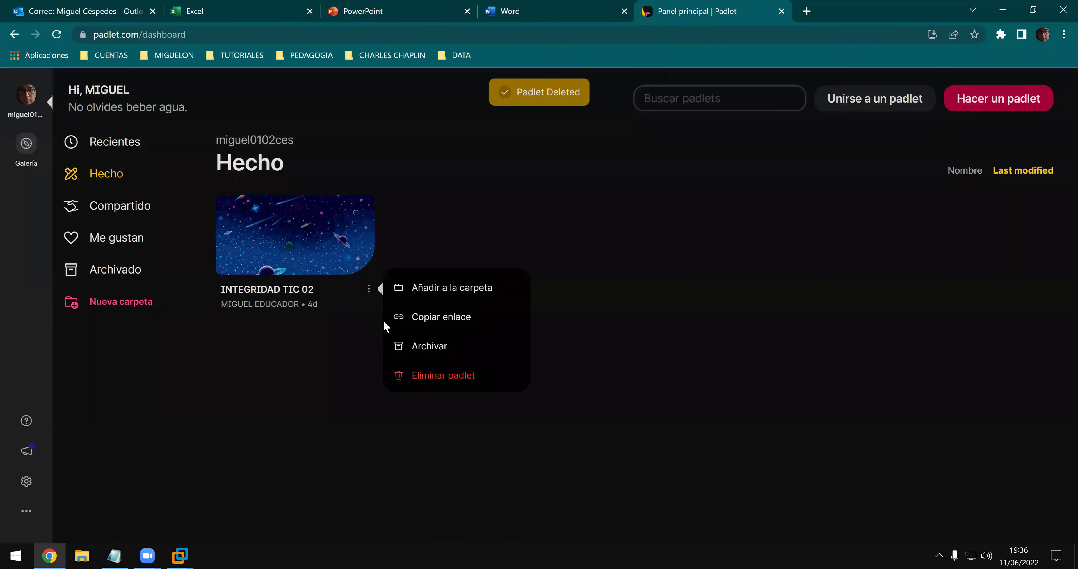
{"action": "left_click", "coordinate": [449, 375]}
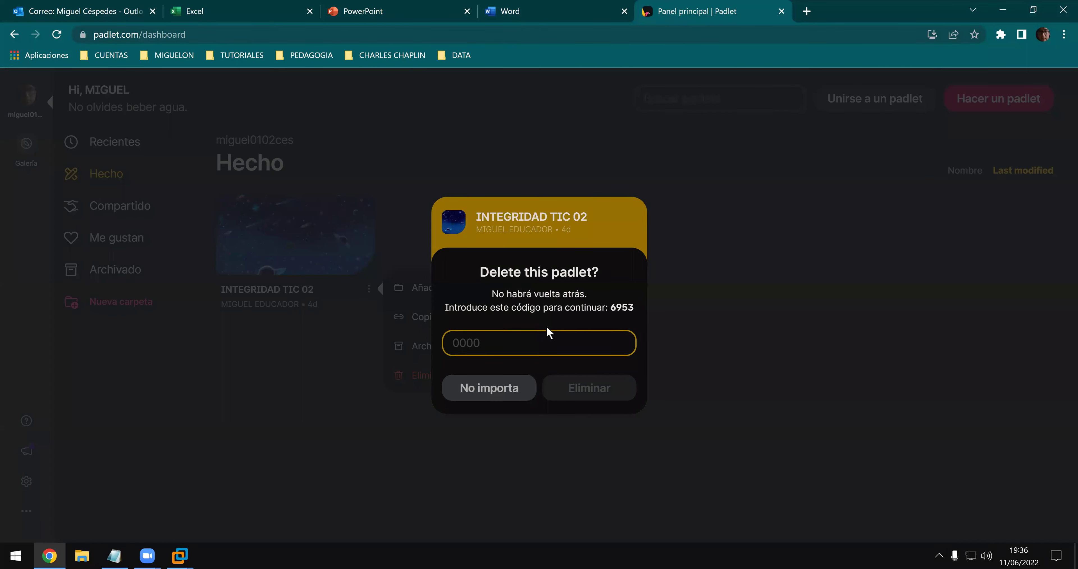
{"action": "type", "text": "6953"}
{"action": "left_click", "coordinate": [622, 392]}
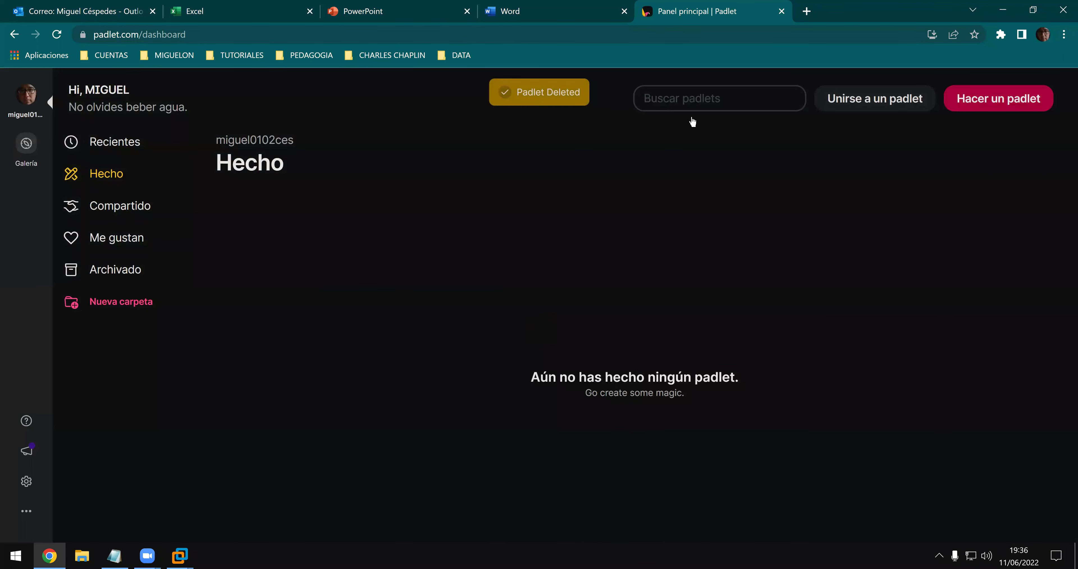
{"action": "left_click", "coordinate": [975, 101]}
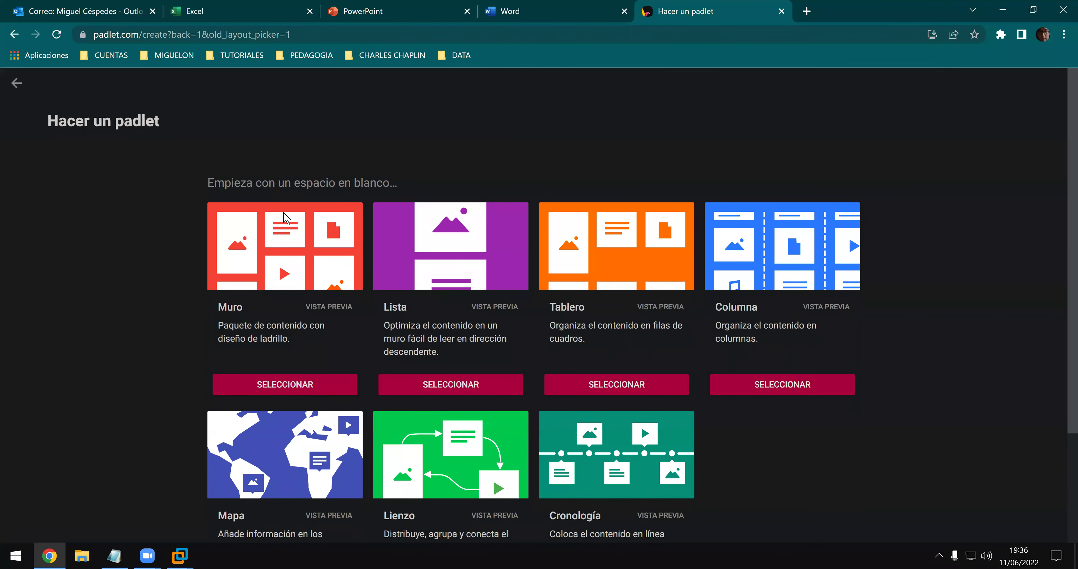
Create a Muro (wall) padlet, block notifications, and retitle it CUENTAS DE USUARIO.
{"action": "left_click", "coordinate": [297, 384]}
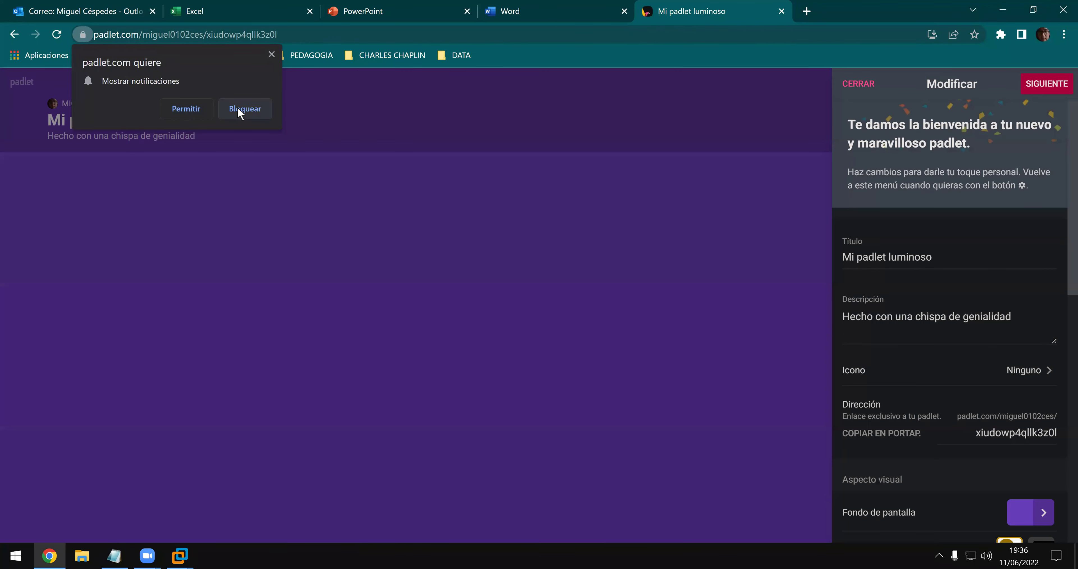
{"action": "left_click", "coordinate": [239, 109]}
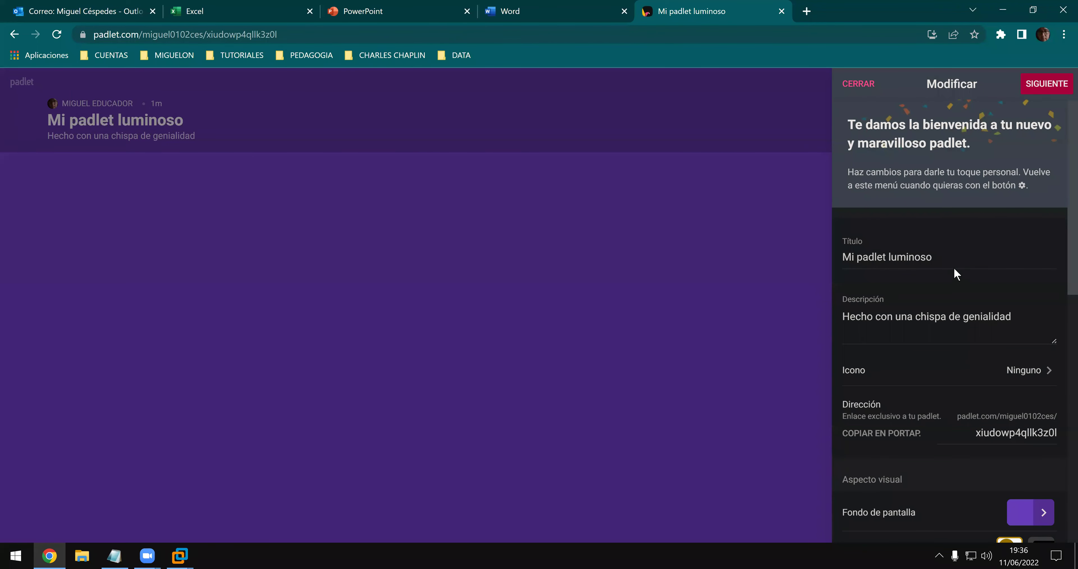
{"action": "left_click", "coordinate": [955, 259]}
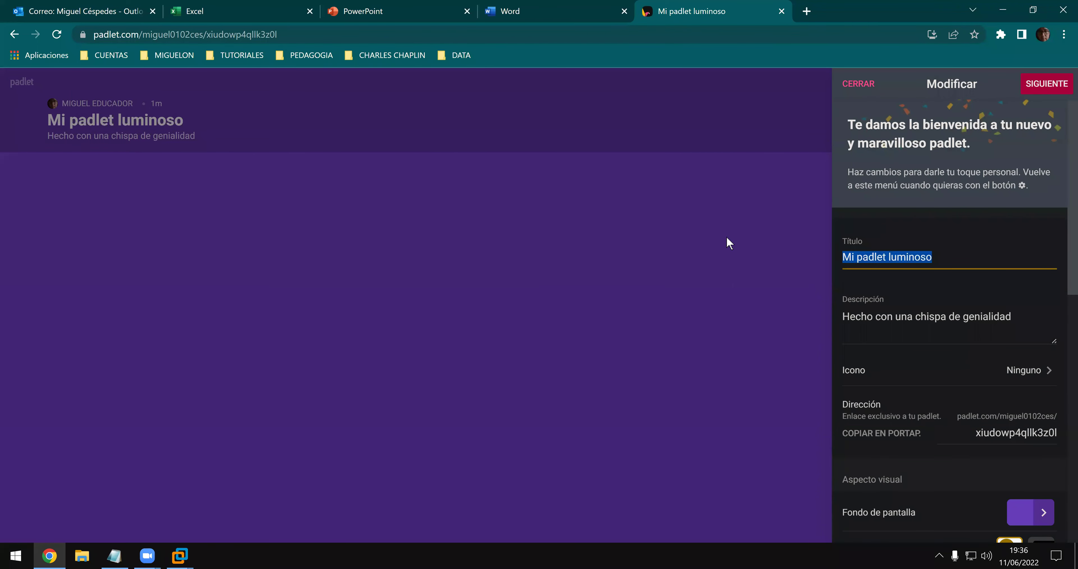
{"action": "type", "text": "CUENT"}
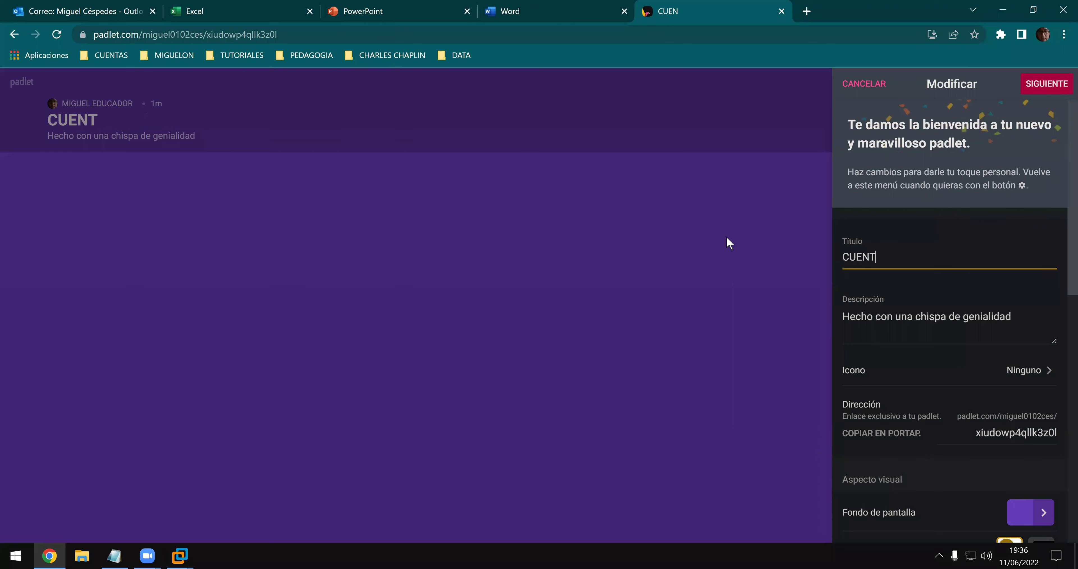
{"action": "type", "text": "AS DE USUARIO"}
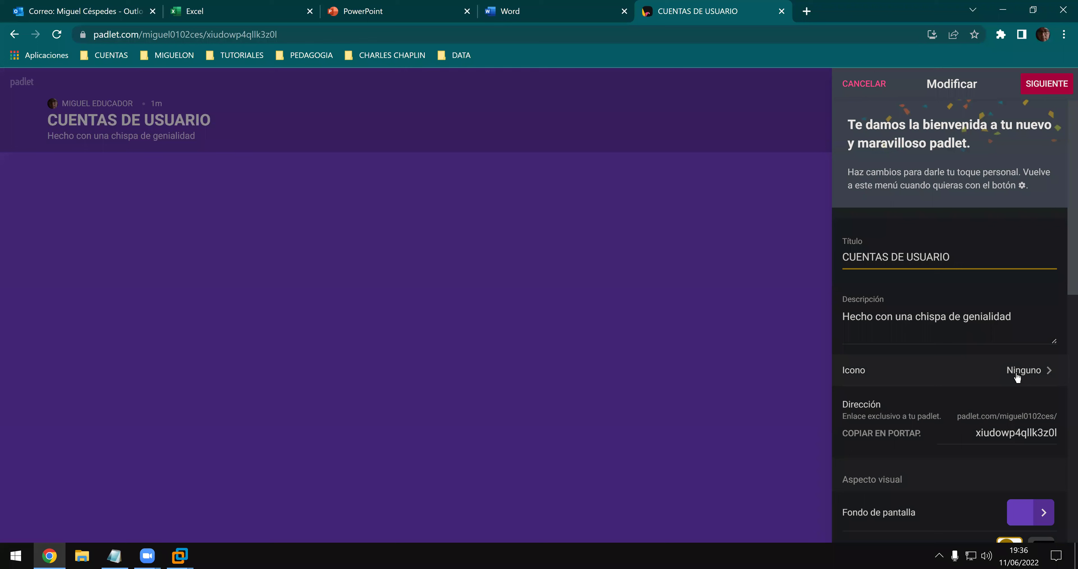
{"action": "scroll", "coordinate": [1026, 376], "scroll_direction": "down", "scroll_amount": 1}
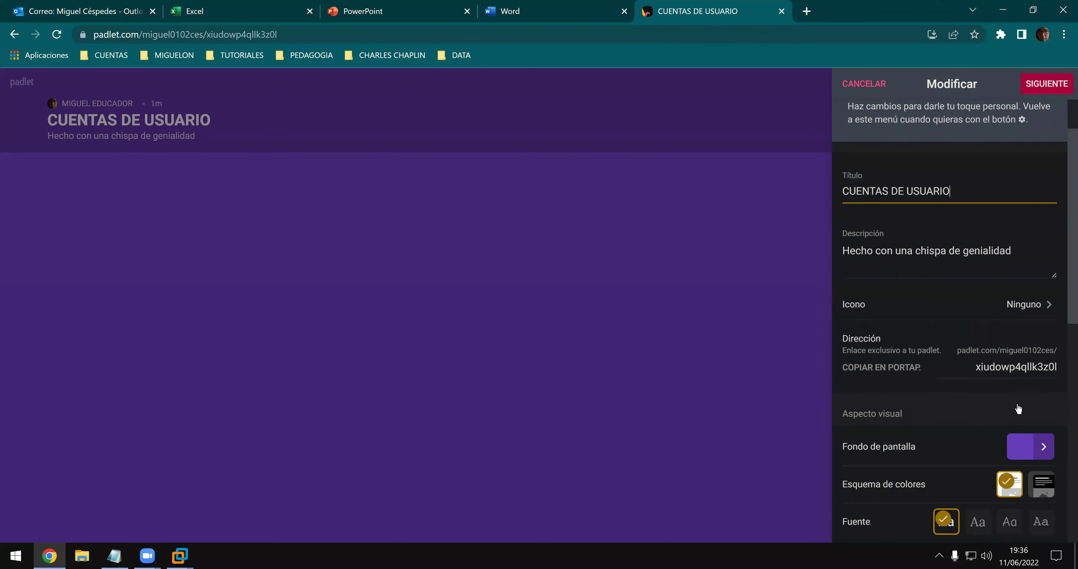
{"action": "scroll", "coordinate": [1016, 409], "scroll_direction": "down", "scroll_amount": 1}
Set the board's background wallpaper to the Jetpack space photo.
{"action": "left_click", "coordinate": [1044, 381]}
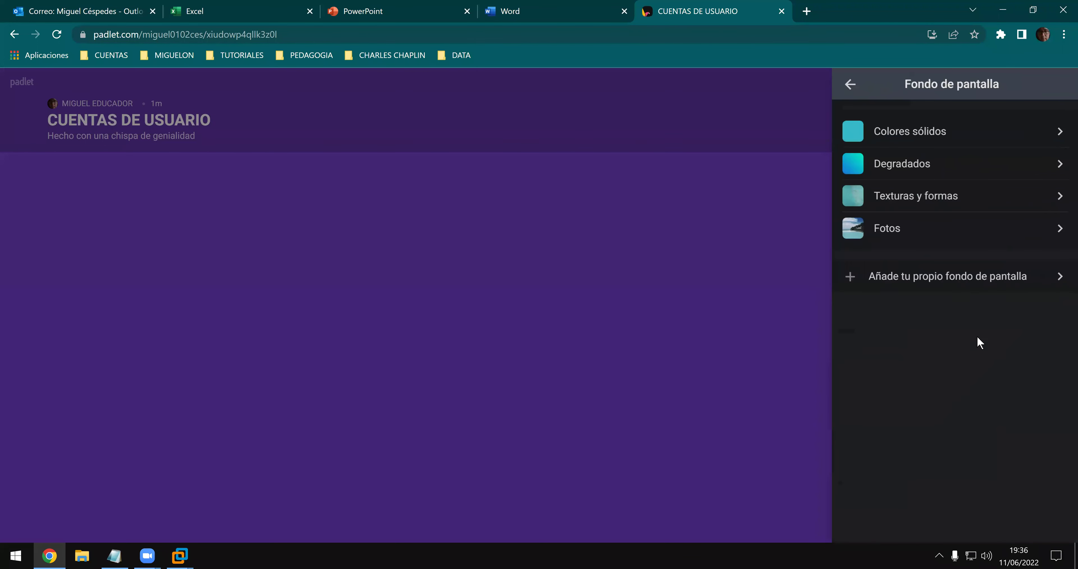
{"action": "left_click", "coordinate": [915, 237]}
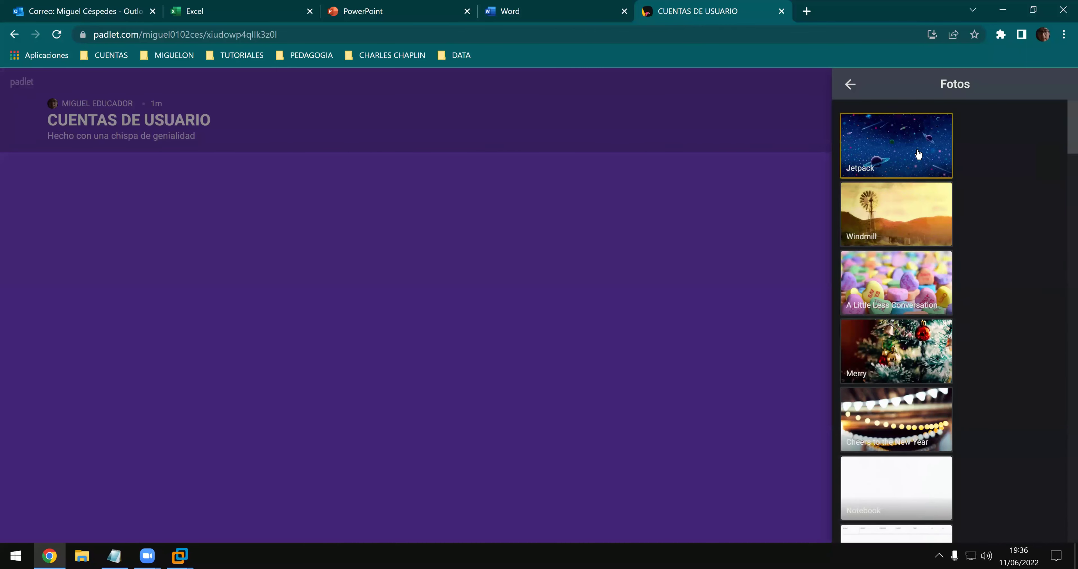
{"action": "left_click", "coordinate": [917, 126]}
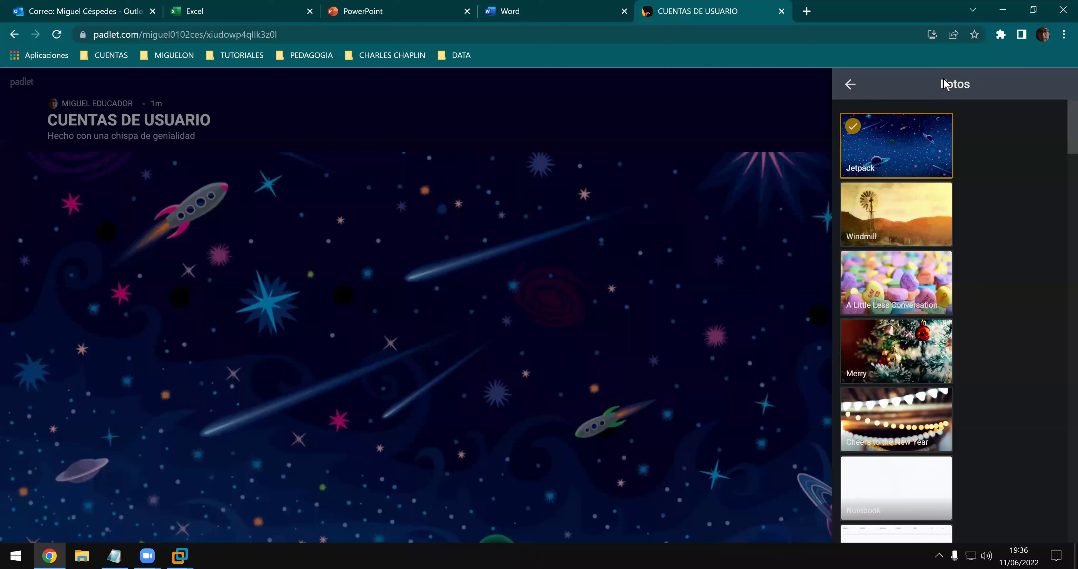
{"action": "key", "text": "Escape"}
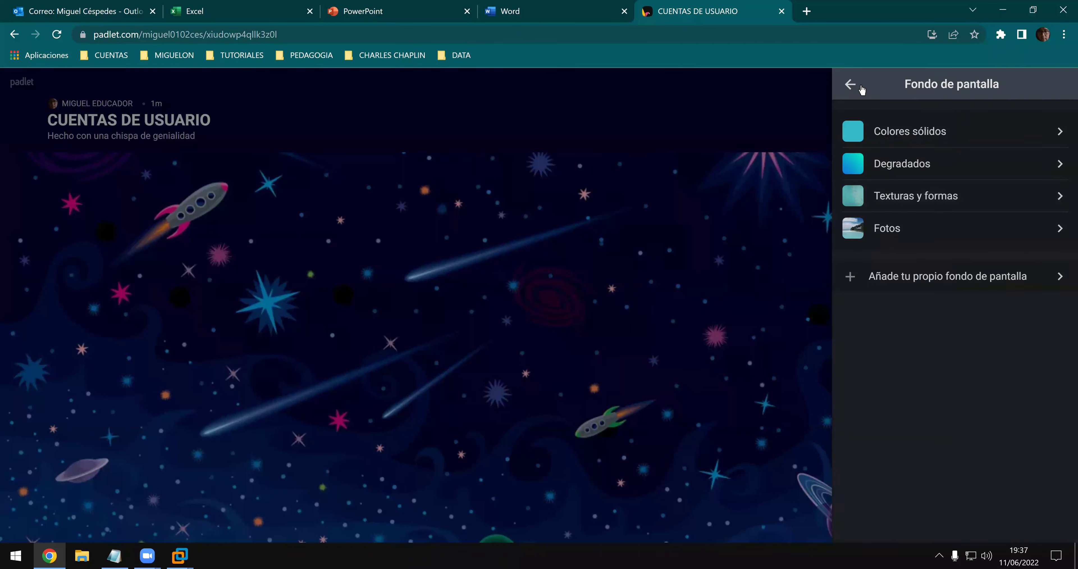
{"action": "left_click", "coordinate": [850, 84]}
Enable Autoría, Comentarios and Filtrar contenido inadecuado, then confirm the board settings.
{"action": "scroll", "coordinate": [1021, 330], "scroll_direction": "down", "scroll_amount": 5}
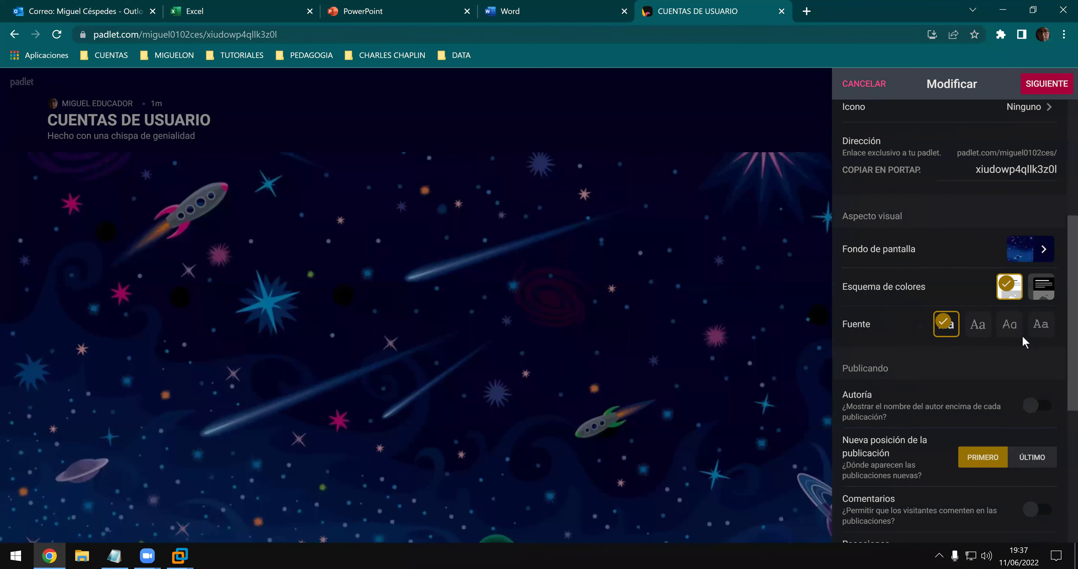
{"action": "left_click", "coordinate": [1042, 342]}
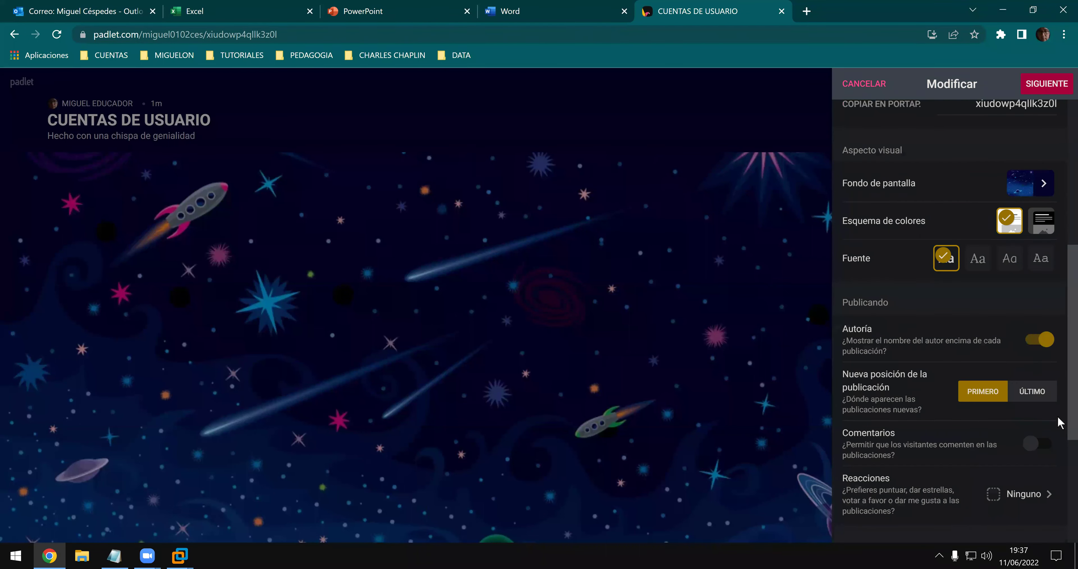
{"action": "scroll", "coordinate": [1060, 442], "scroll_direction": "down", "scroll_amount": 2}
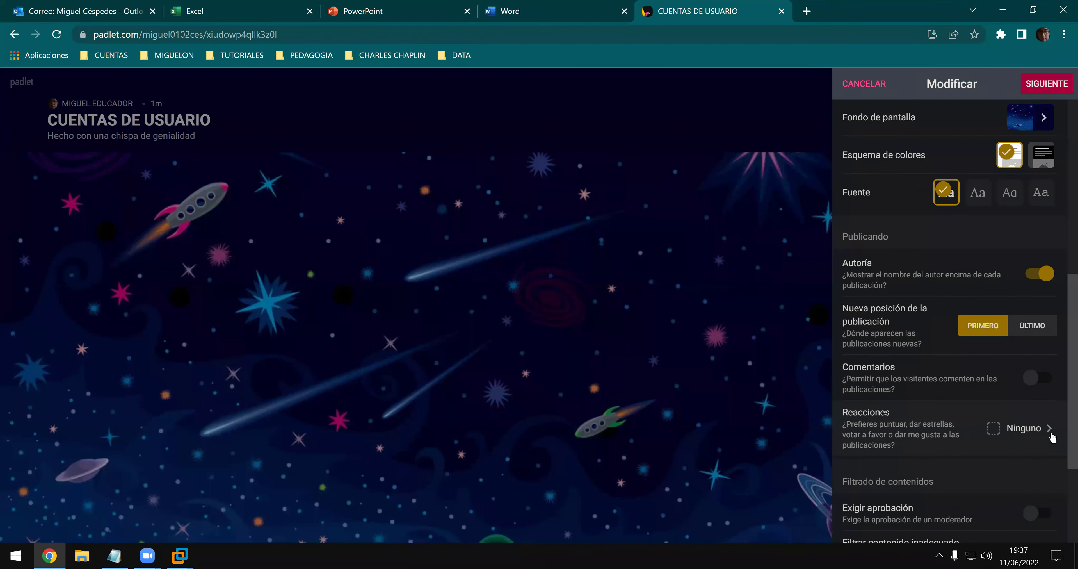
{"action": "left_click", "coordinate": [1044, 378]}
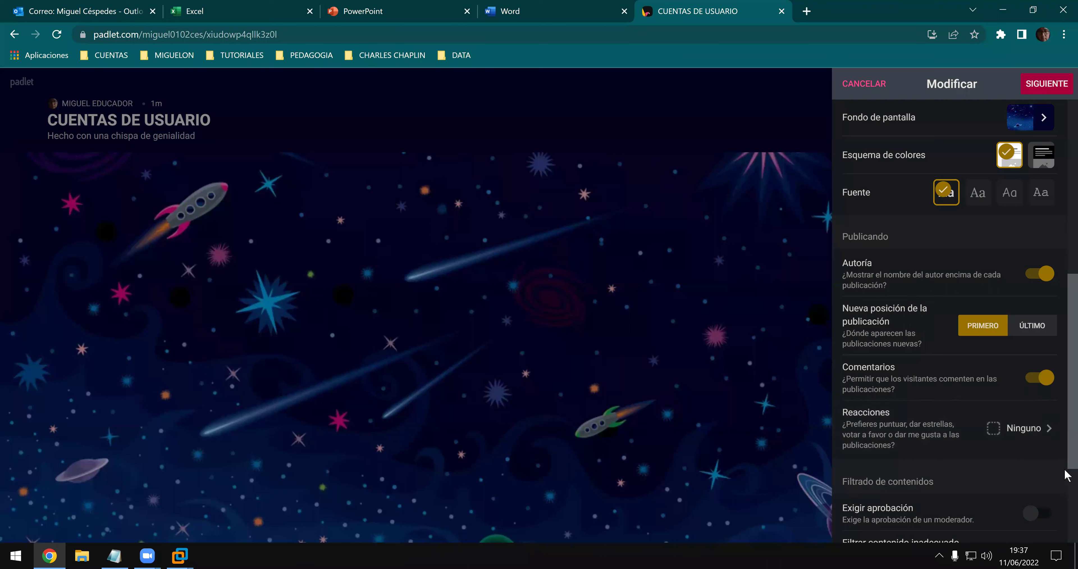
{"action": "scroll", "coordinate": [1054, 477], "scroll_direction": "down", "scroll_amount": 3}
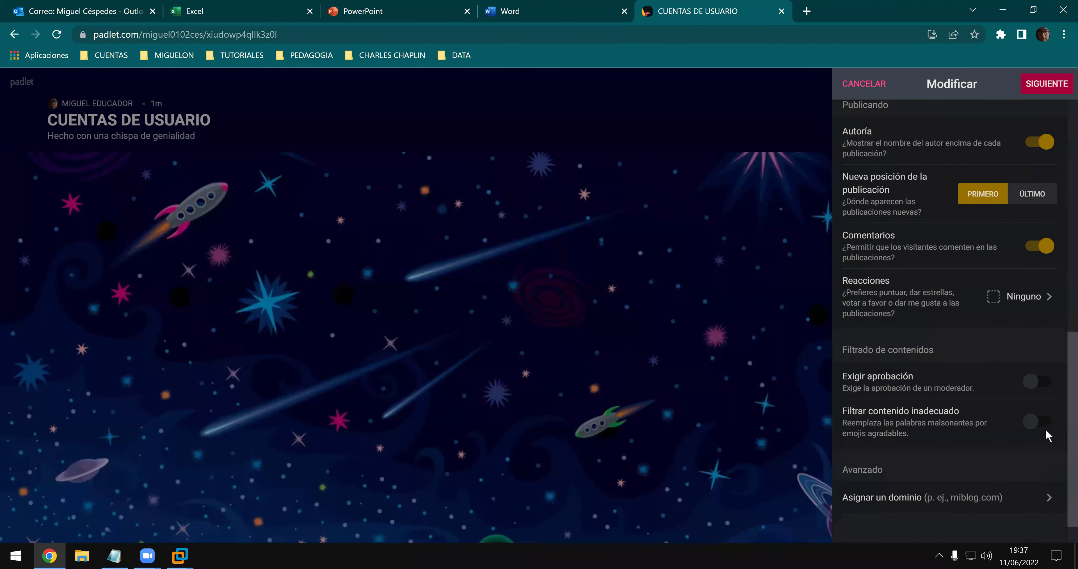
{"action": "left_click", "coordinate": [1040, 421]}
{"action": "scroll", "coordinate": [1049, 466], "scroll_direction": "down", "scroll_amount": 1}
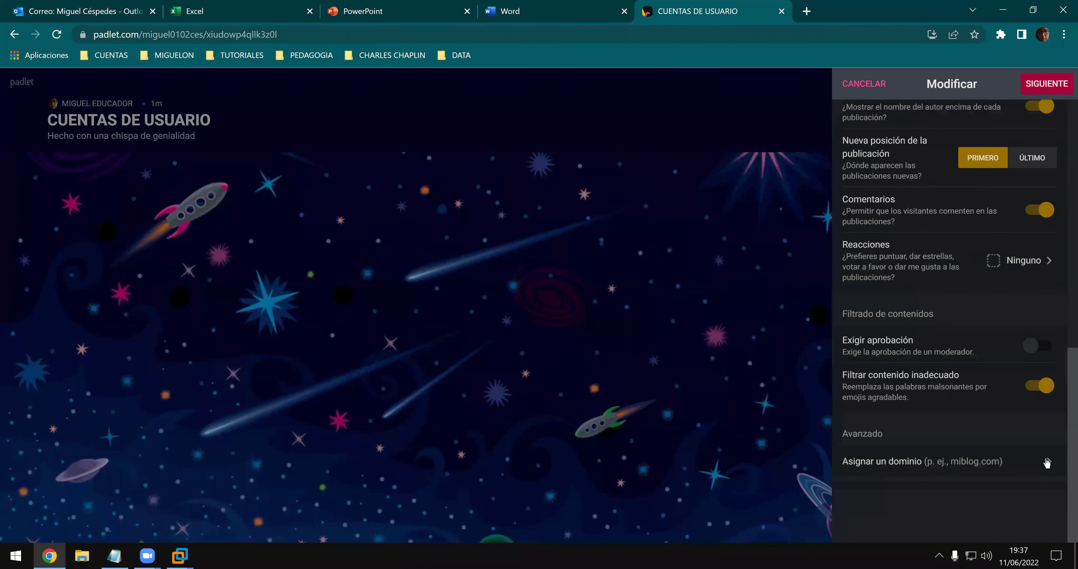
{"action": "scroll", "coordinate": [1015, 501], "scroll_direction": "up", "scroll_amount": 15}
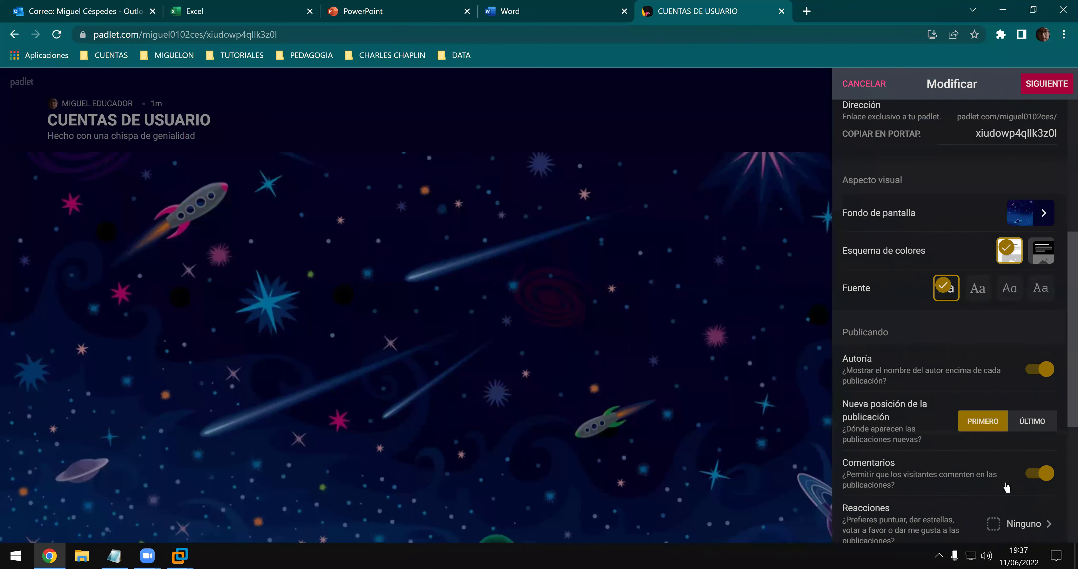
{"action": "left_click", "coordinate": [1048, 93]}
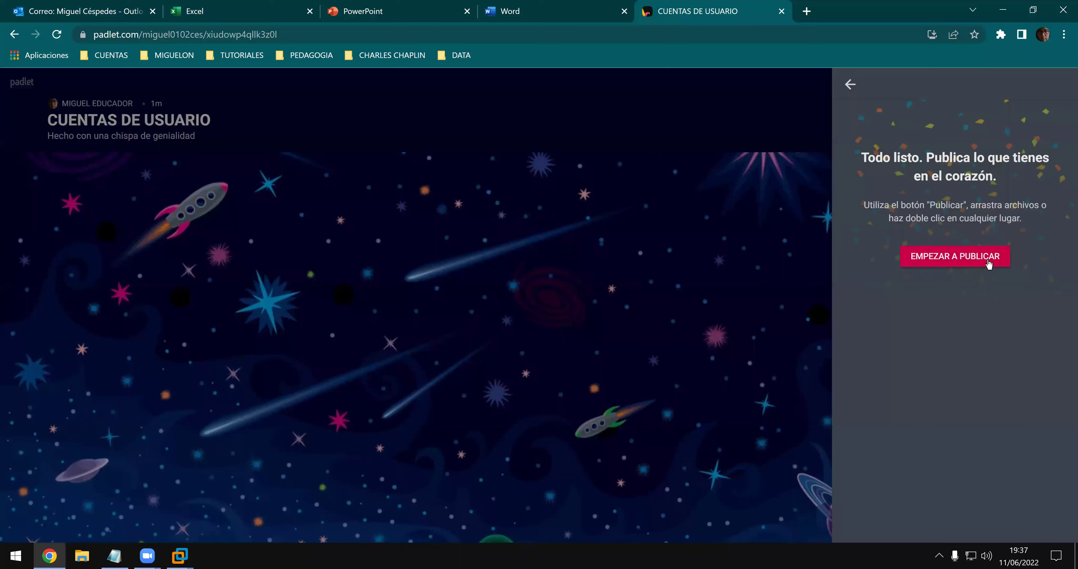
Copy the CUENTAS DE USUARIO board's share link to the clipboard and close the sharing panel.
{"action": "left_click", "coordinate": [989, 261]}
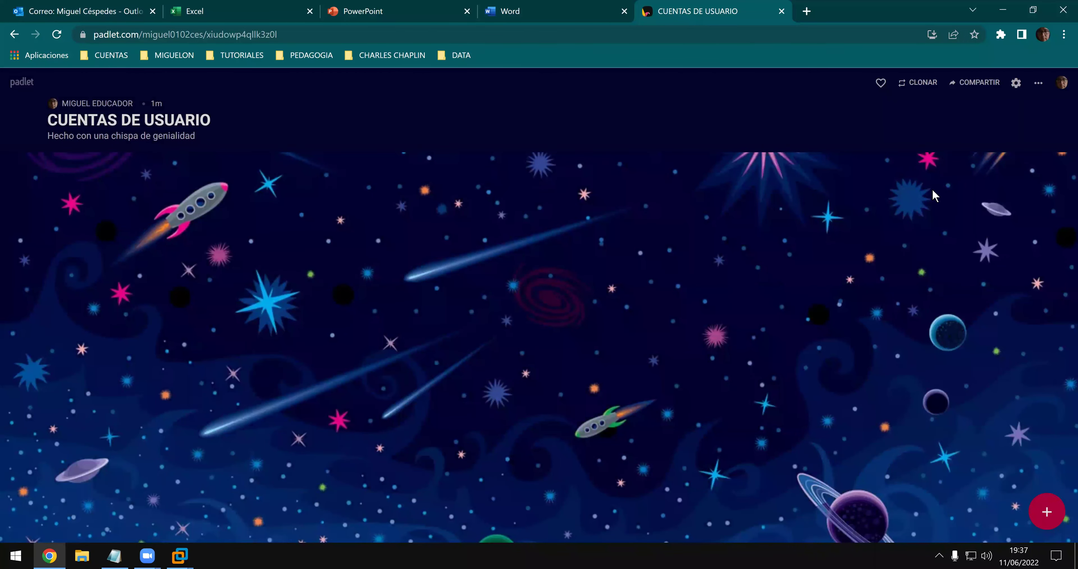
{"action": "left_click", "coordinate": [975, 82]}
{"action": "left_click", "coordinate": [979, 365]}
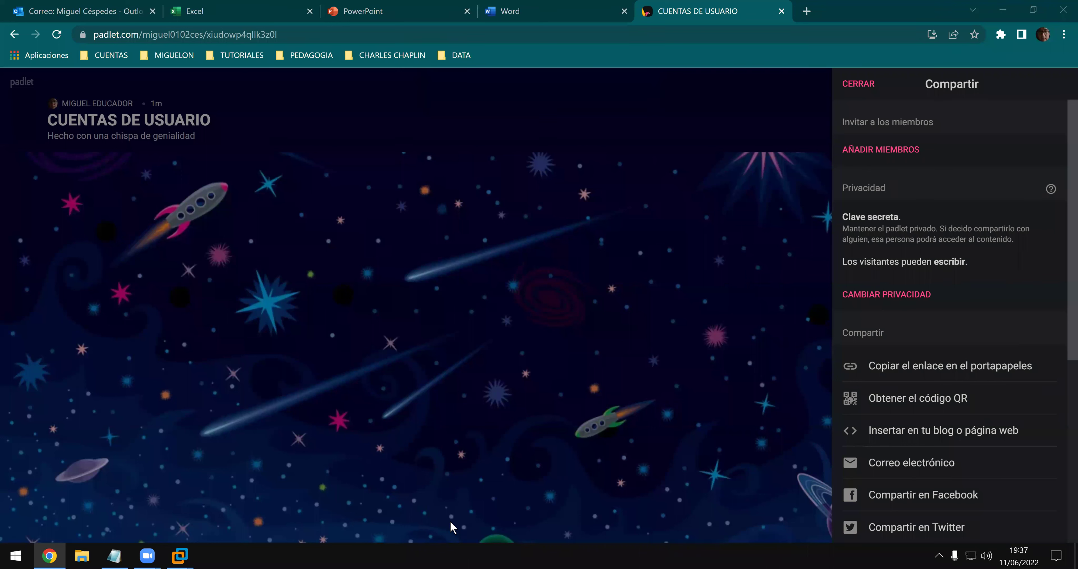
{"action": "left_click", "coordinate": [866, 85]}
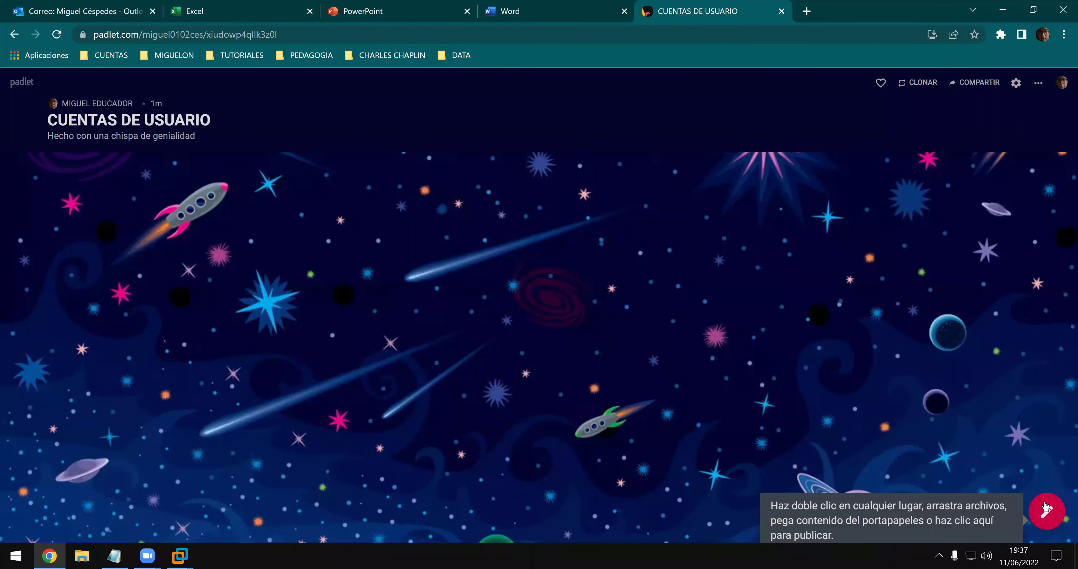
{"action": "left_click", "coordinate": [1045, 510]}
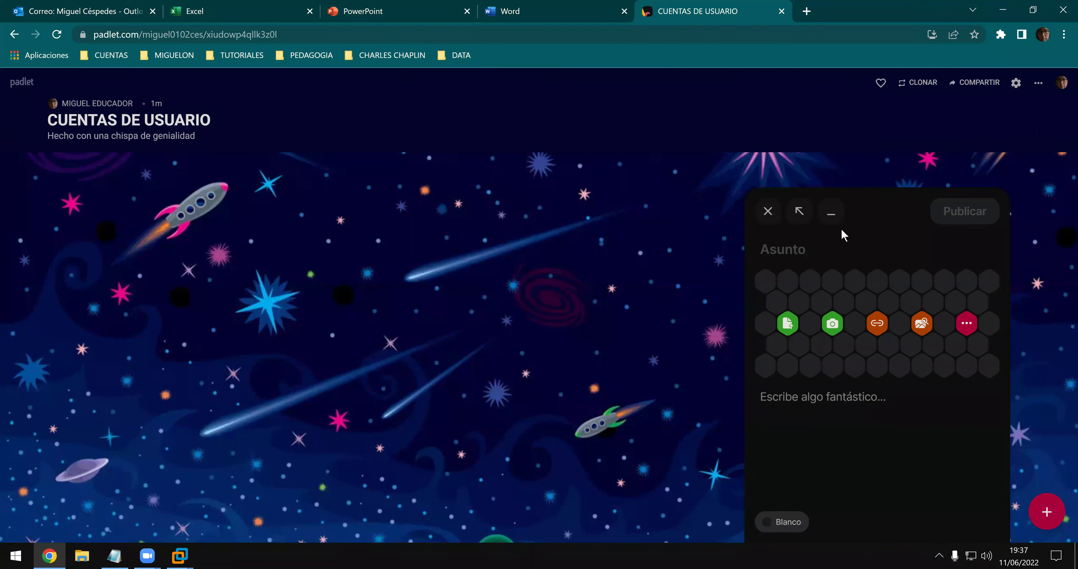
Publish a post titled '¿PARA QUE USARIAS UNA CUENTA DE USUARIO?' and minimize Chrome.
{"action": "type", "text": "¿PARA"}
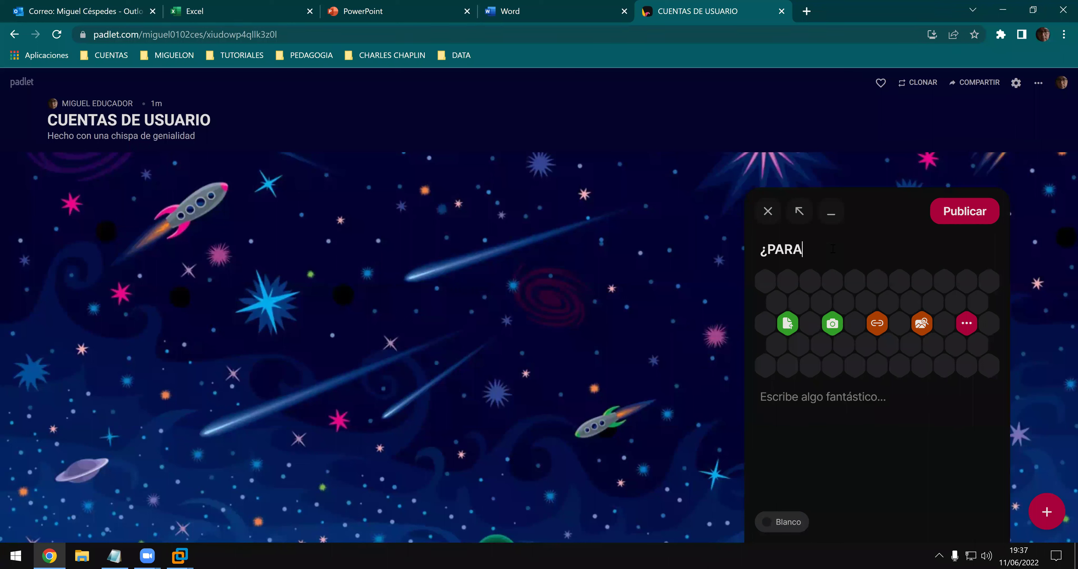
{"action": "type", "text": " TI"}
{"action": "key", "text": "BackSpace"}
{"action": "key", "text": "BackSpace"}
{"action": "key", "text": "BackSpace"}
{"action": "key", "text": "BackSpace"}
{"action": "key", "text": "BackSpace"}
{"action": "type", "text": "RA T"}
{"action": "key", "text": "BackSpace"}
{"action": "type", "text": "QUE USARIA"}
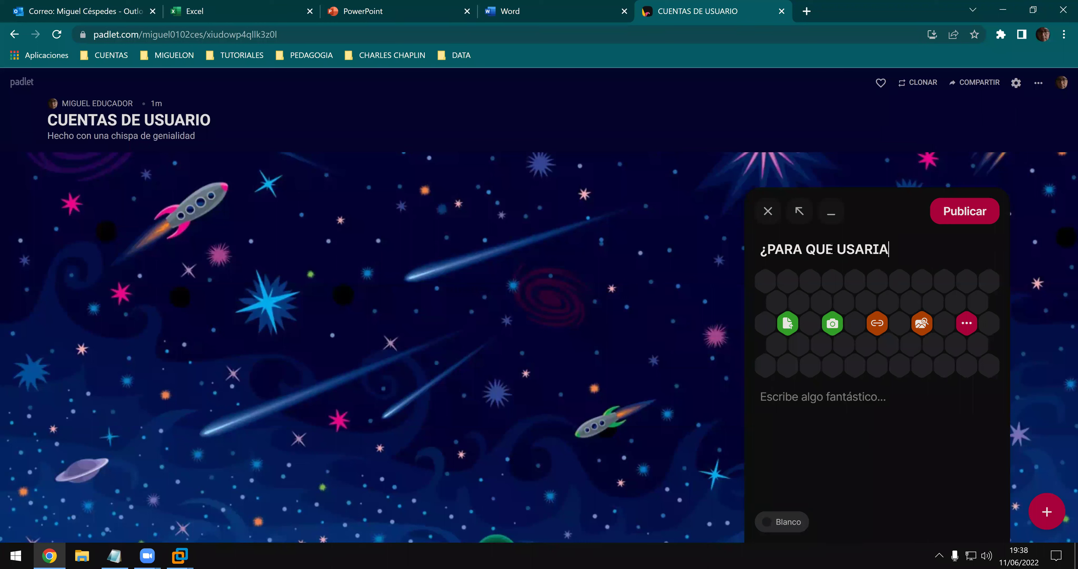
{"action": "type", "text": "S UNA CUENTA DE USU"}
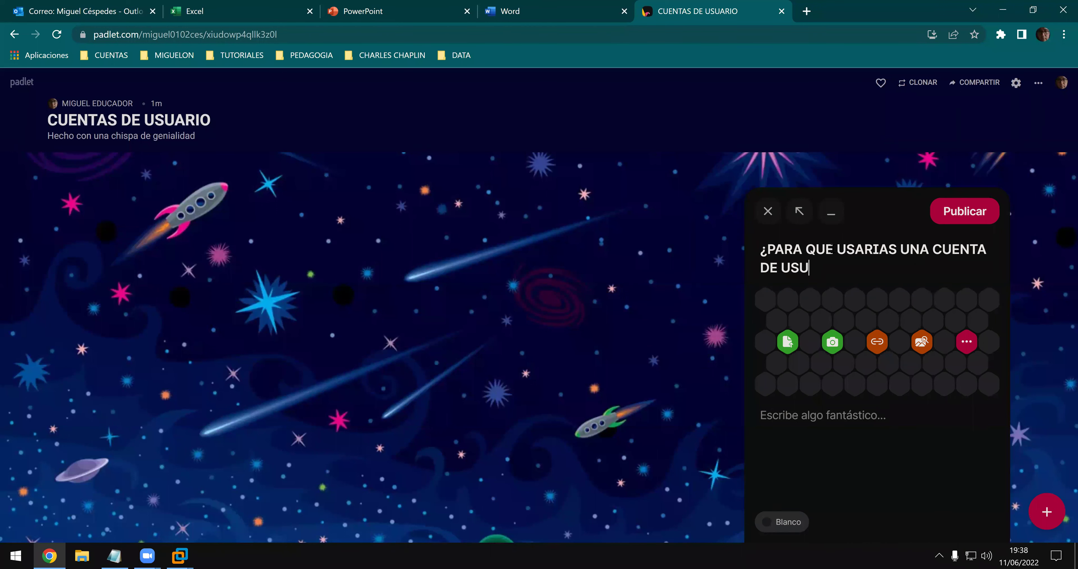
{"action": "type", "text": "ARIO?"}
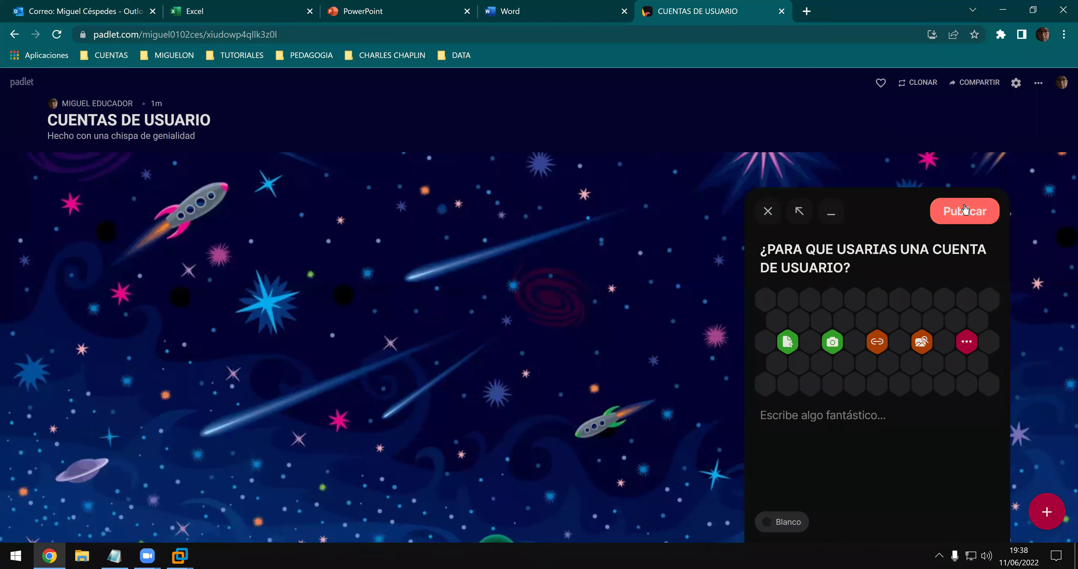
{"action": "left_click", "coordinate": [964, 210]}
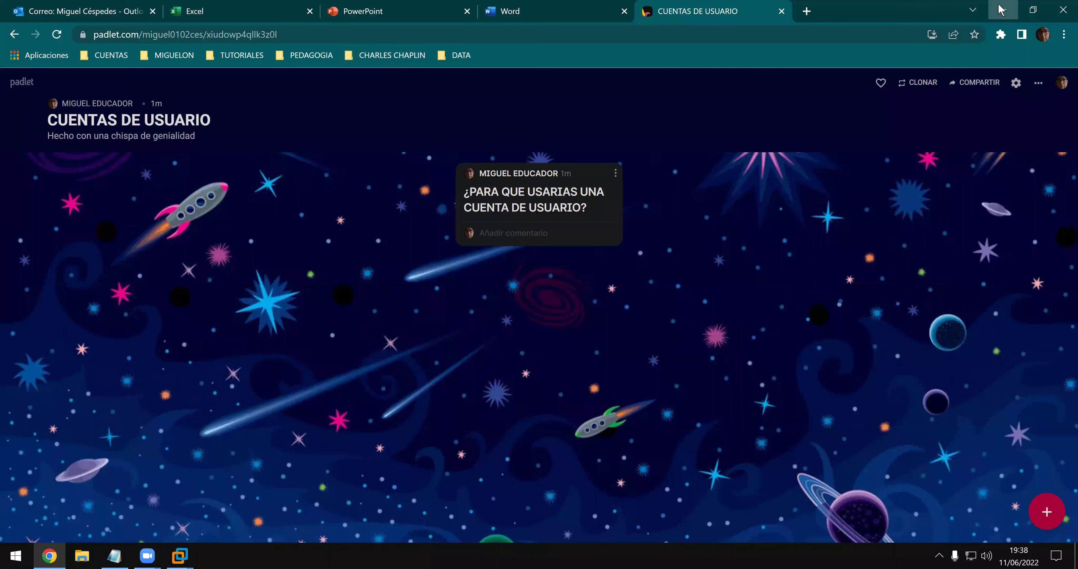
{"action": "left_click", "coordinate": [1001, 10]}
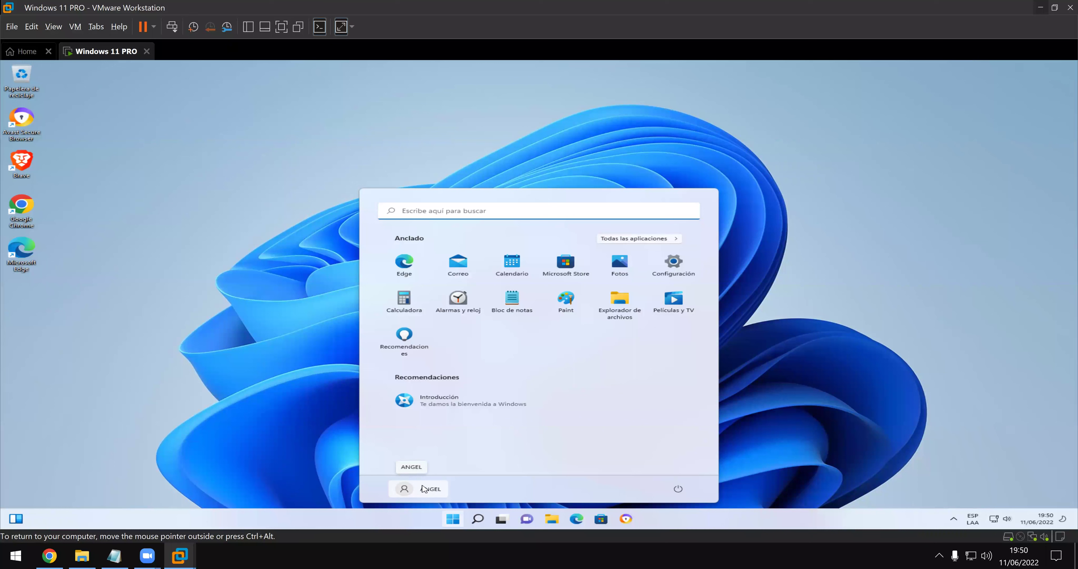
Open Cambiar la configuración de cuenta from the Start menu and browse for a picture file.
{"action": "left_click", "coordinate": [424, 489]}
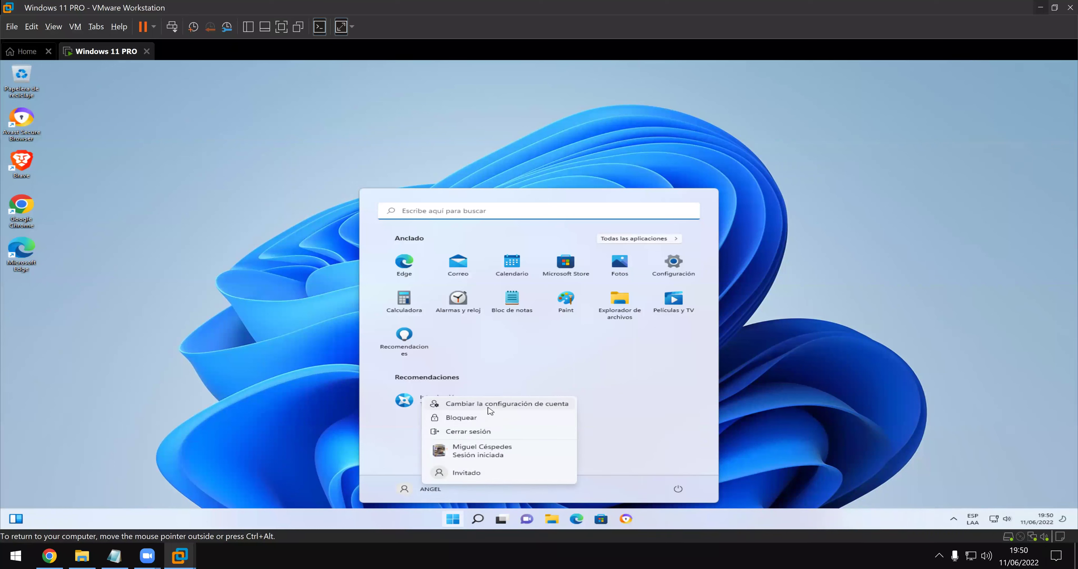
{"action": "left_click", "coordinate": [489, 407]}
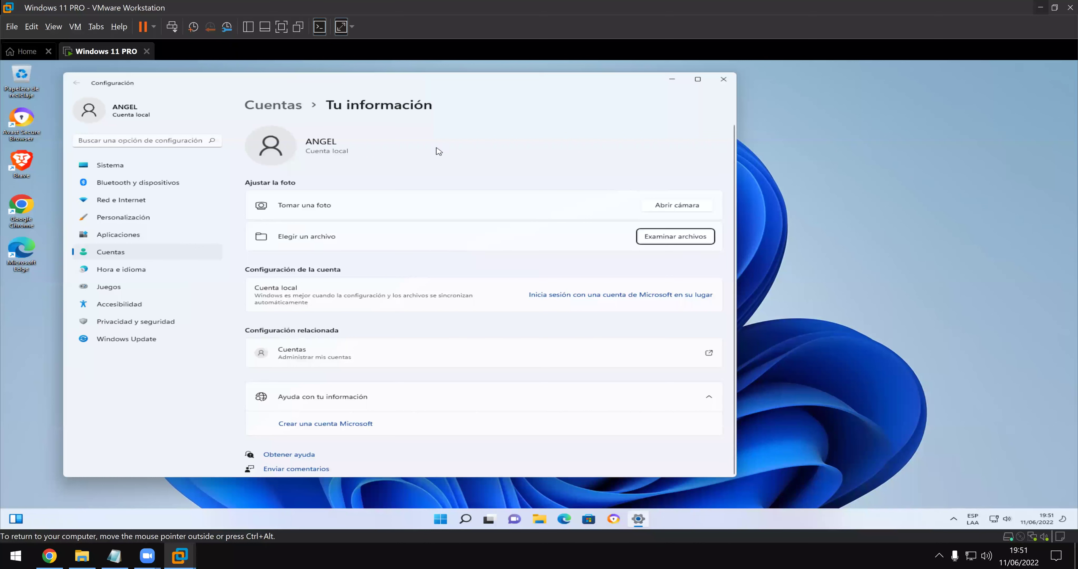
{"action": "left_click", "coordinate": [669, 241]}
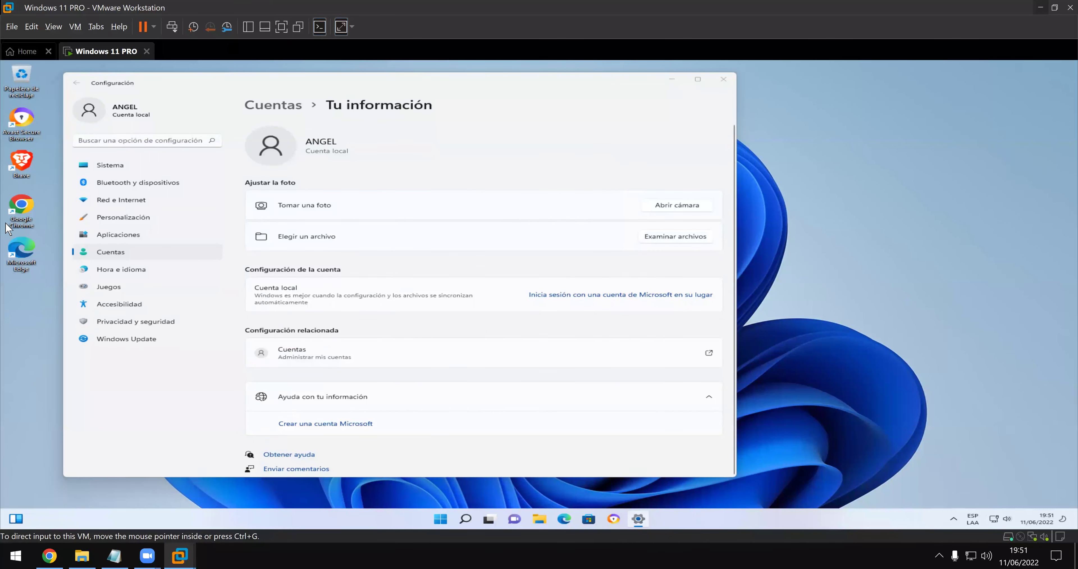
Browse to the C:\FUNKO folder and delete the SHUN image.
{"action": "left_click", "coordinate": [133, 228]}
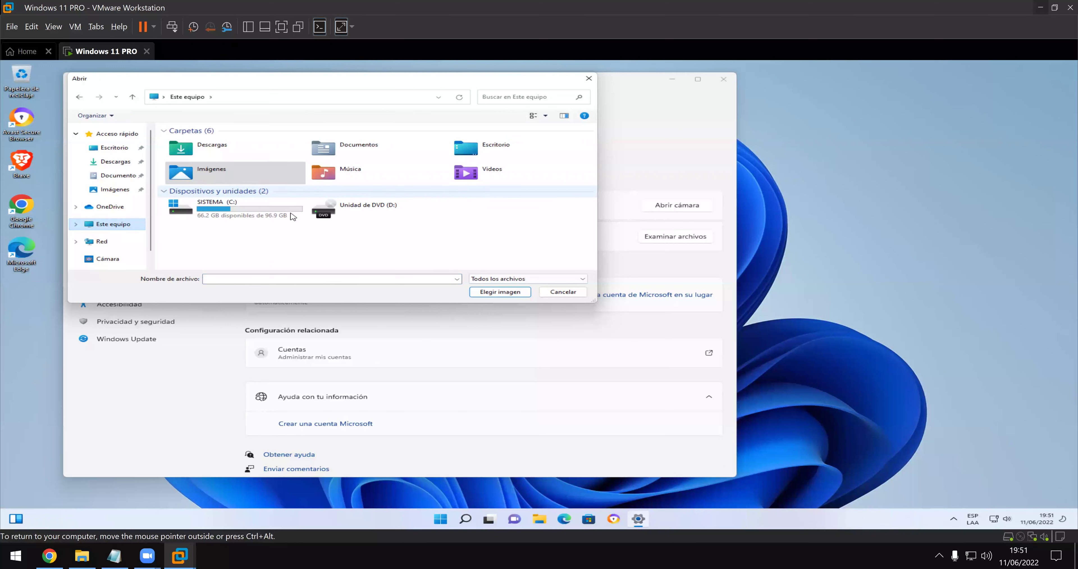
{"action": "left_click", "coordinate": [269, 216]}
{"action": "double_click", "coordinate": [268, 216]}
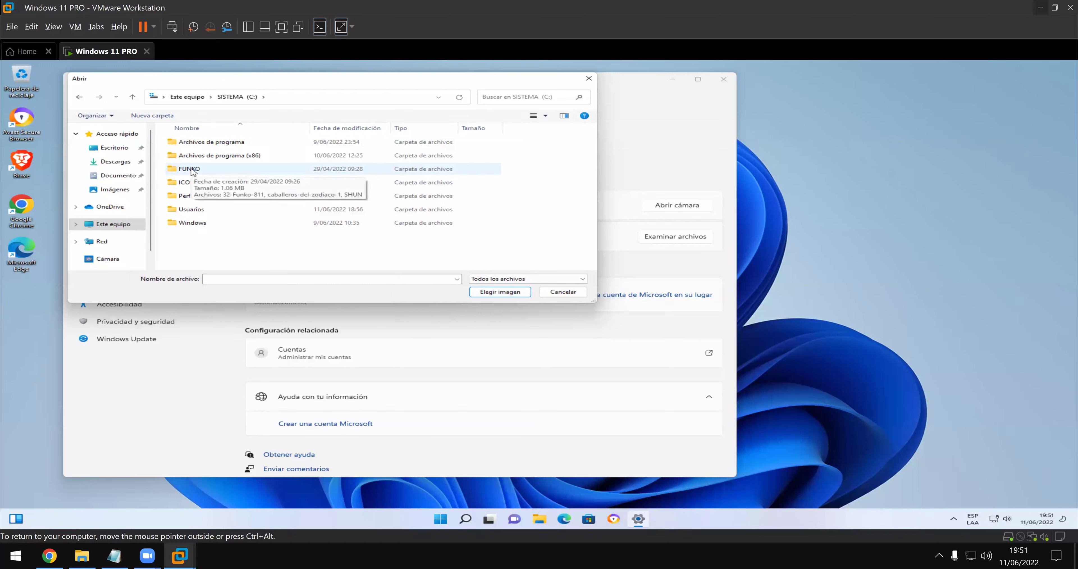
{"action": "double_click", "coordinate": [189, 169]}
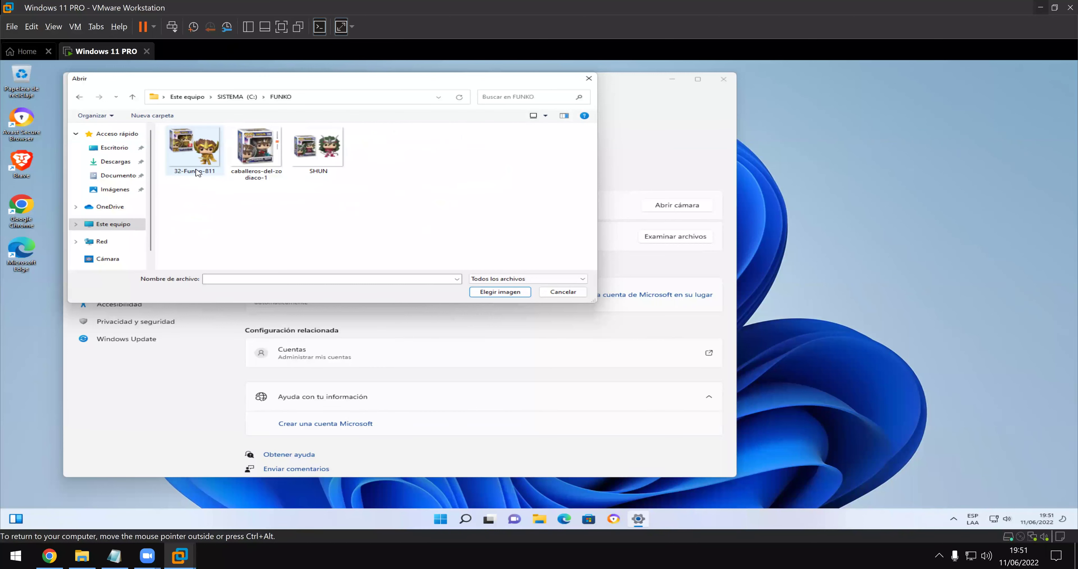
{"action": "right_click", "coordinate": [321, 158]}
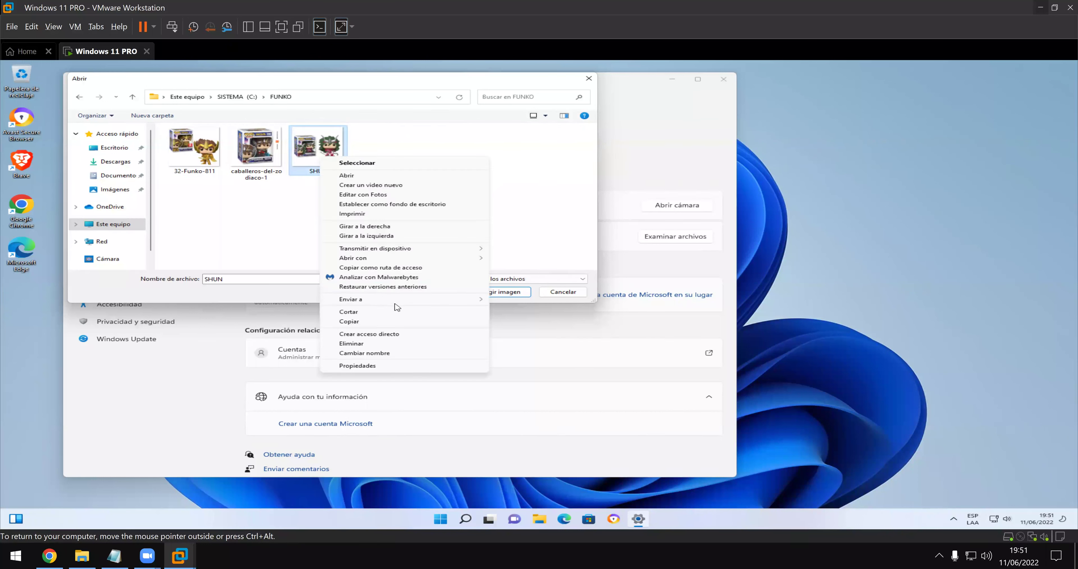
{"action": "left_click", "coordinate": [388, 343]}
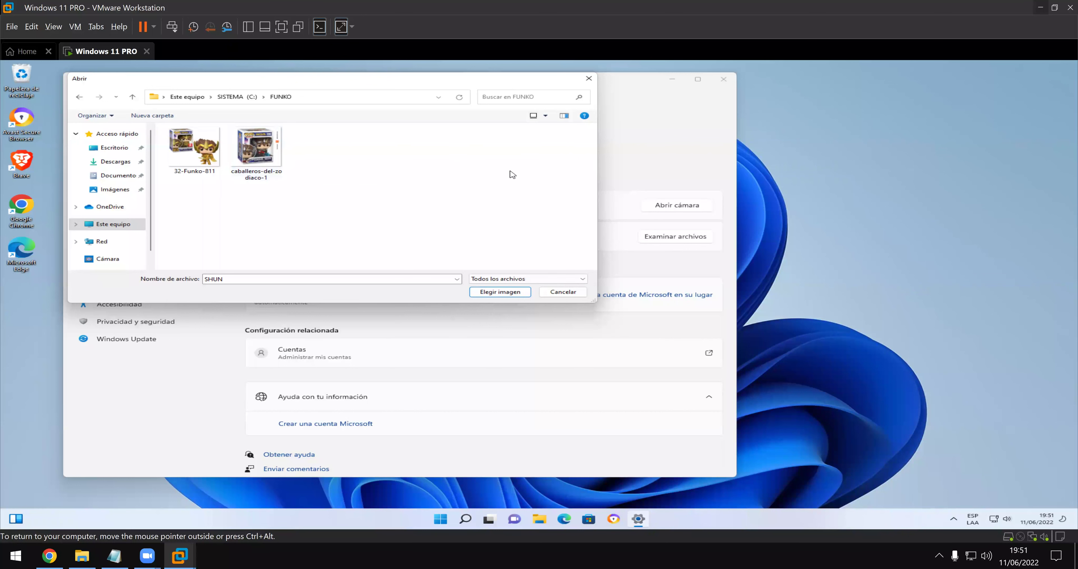
Restore SHUN from the Recycle Bin to FUNKO and close the Recycle Bin.
{"action": "left_click", "coordinate": [25, 75]}
{"action": "double_click", "coordinate": [19, 72]}
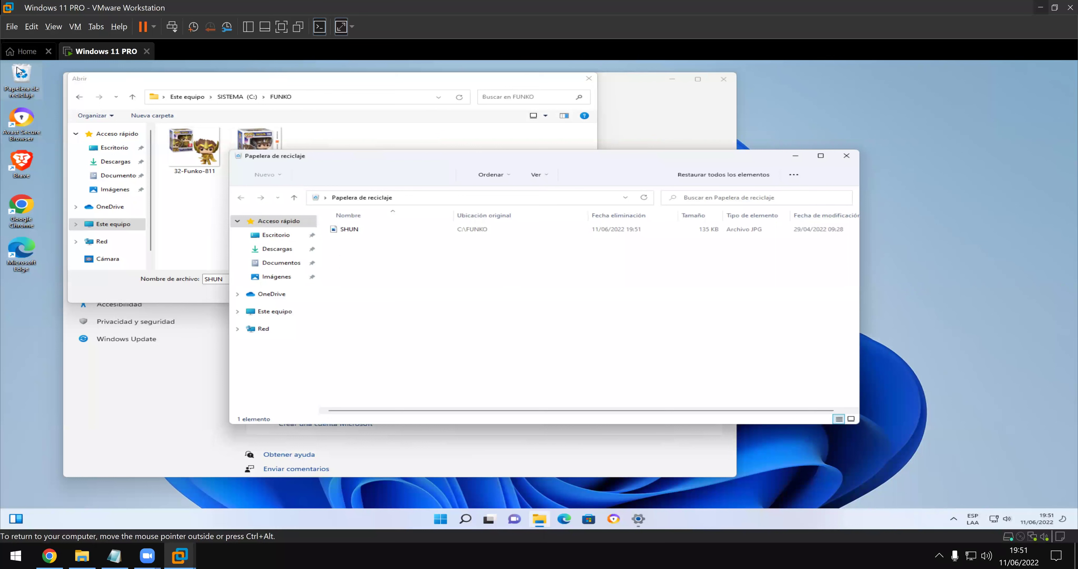
{"action": "left_click", "coordinate": [349, 230]}
{"action": "right_click", "coordinate": [349, 232]}
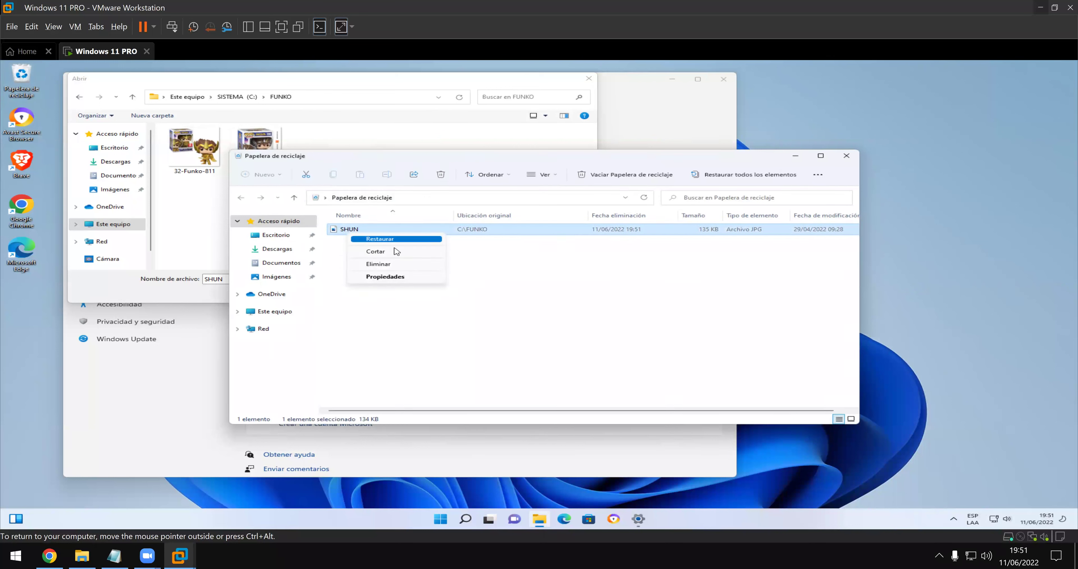
{"action": "left_click", "coordinate": [408, 240]}
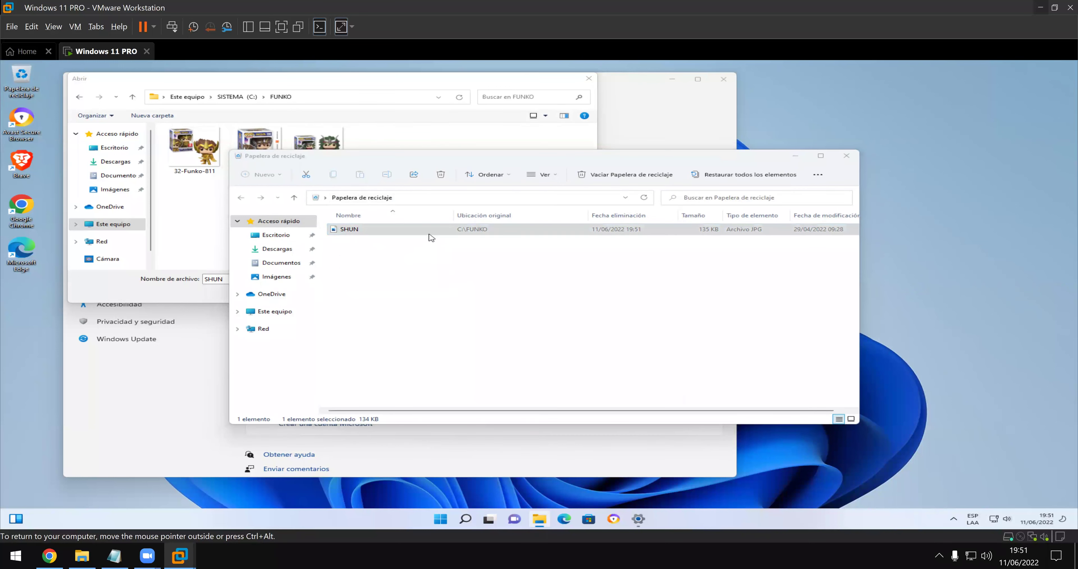
{"action": "left_click", "coordinate": [846, 155]}
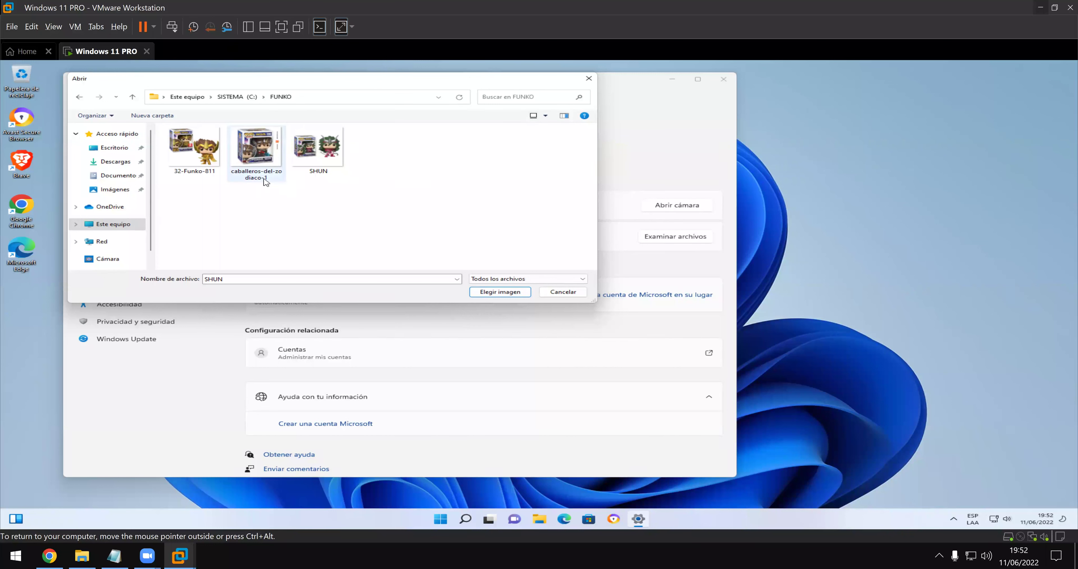
Choose 32-Funko-811 as the account picture and dismiss the 'Error de imagen de cuenta' message.
{"action": "left_click", "coordinate": [199, 158]}
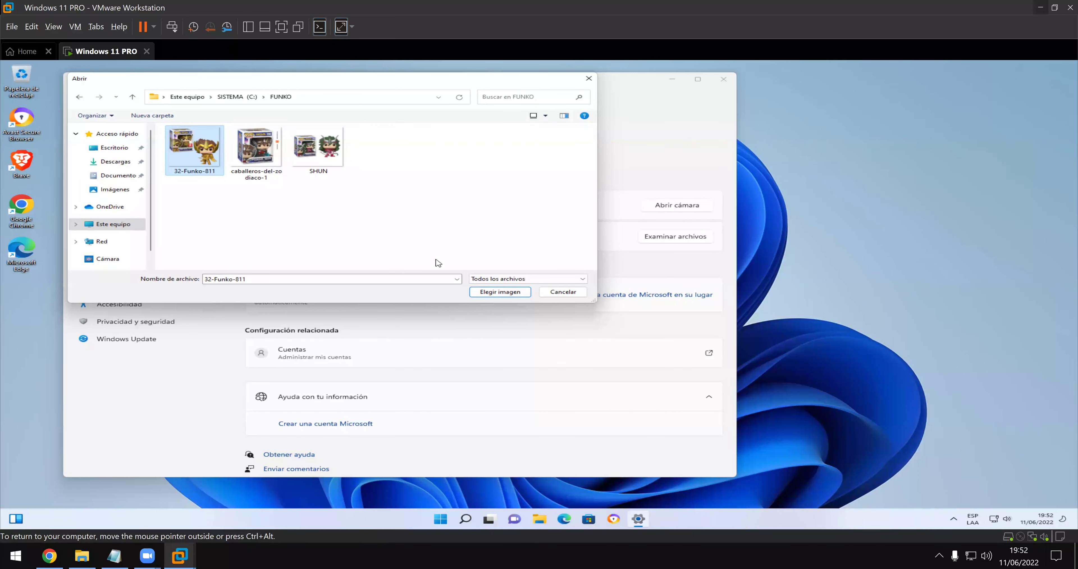
{"action": "left_click", "coordinate": [500, 292]}
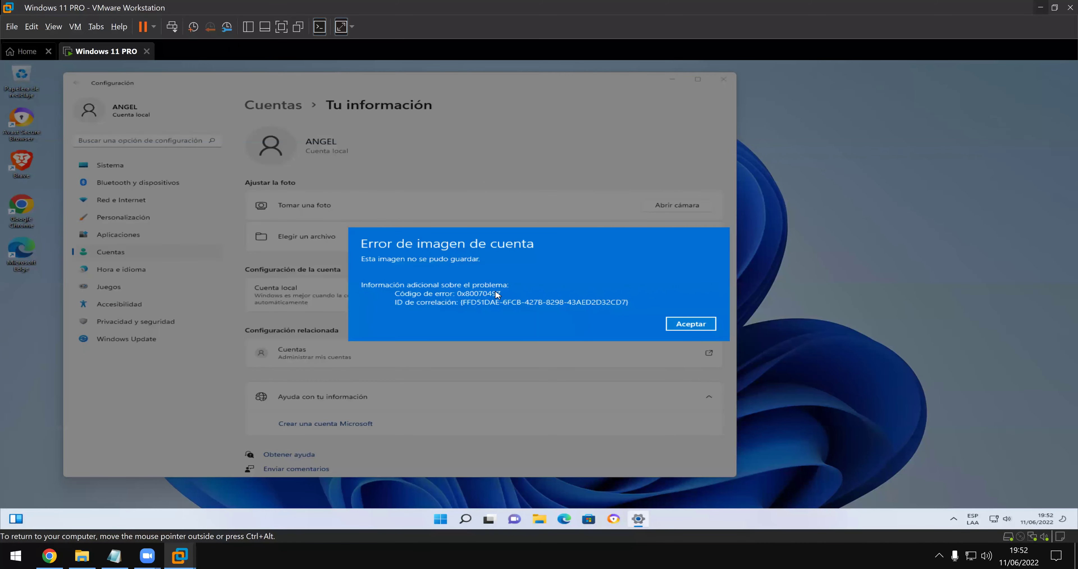
{"action": "left_click", "coordinate": [669, 324]}
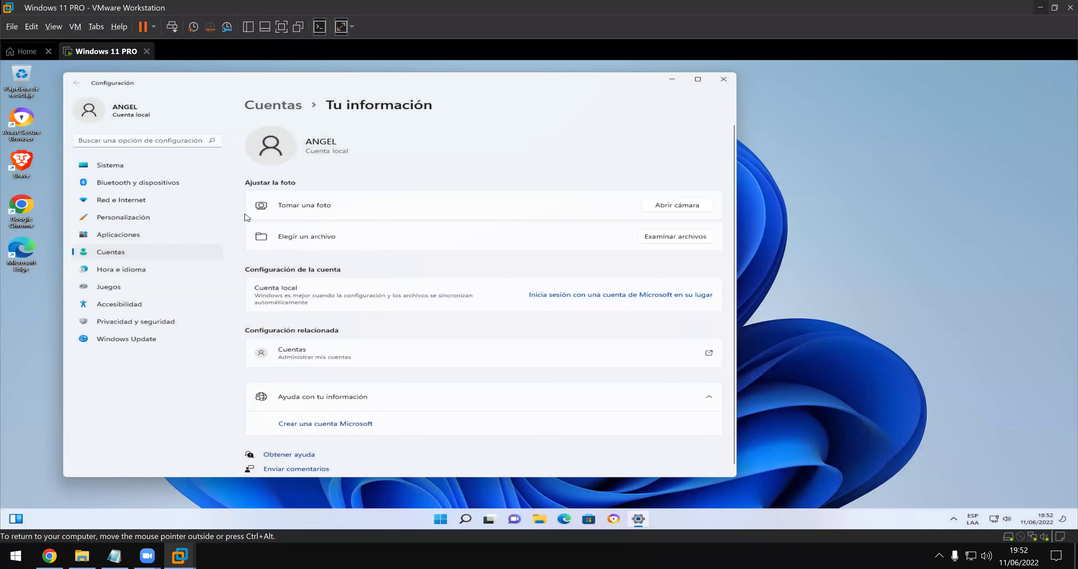
Browse to 32-Funko-811 again, set it as the account picture, and dismiss the save error.
{"action": "left_click", "coordinate": [651, 242]}
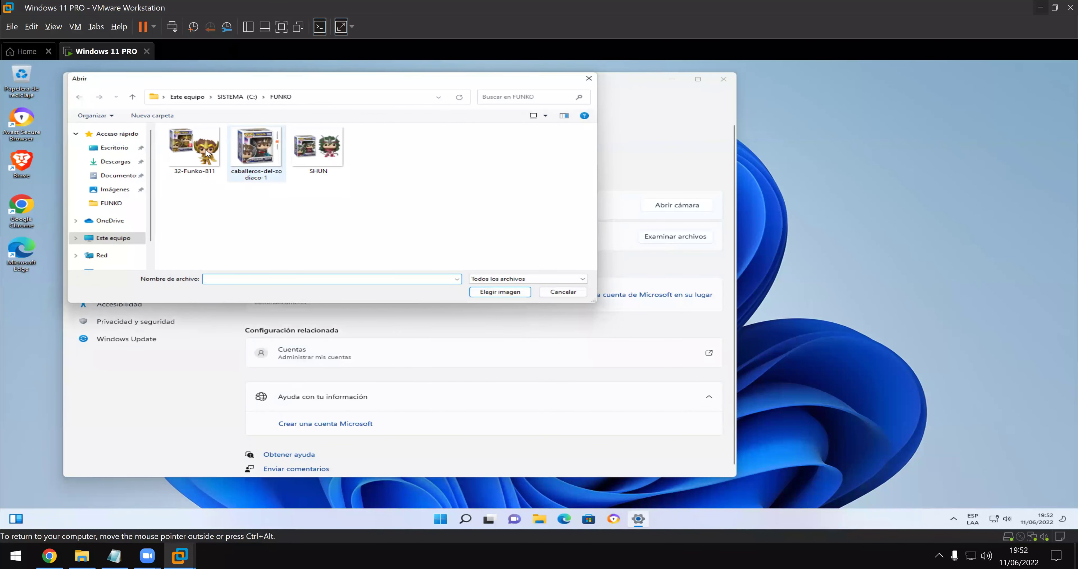
{"action": "left_click", "coordinate": [203, 165]}
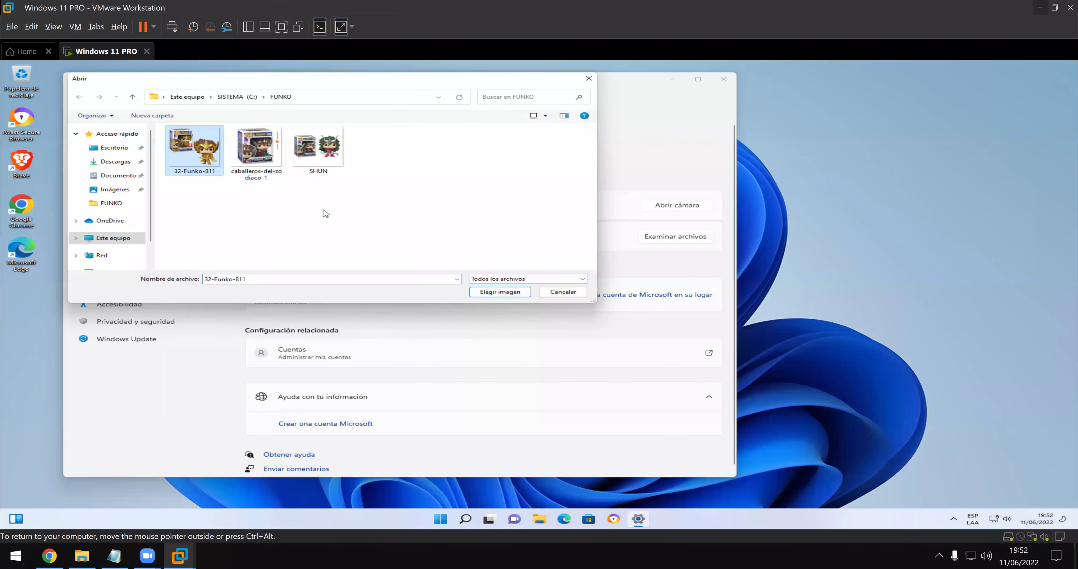
{"action": "left_click", "coordinate": [499, 292]}
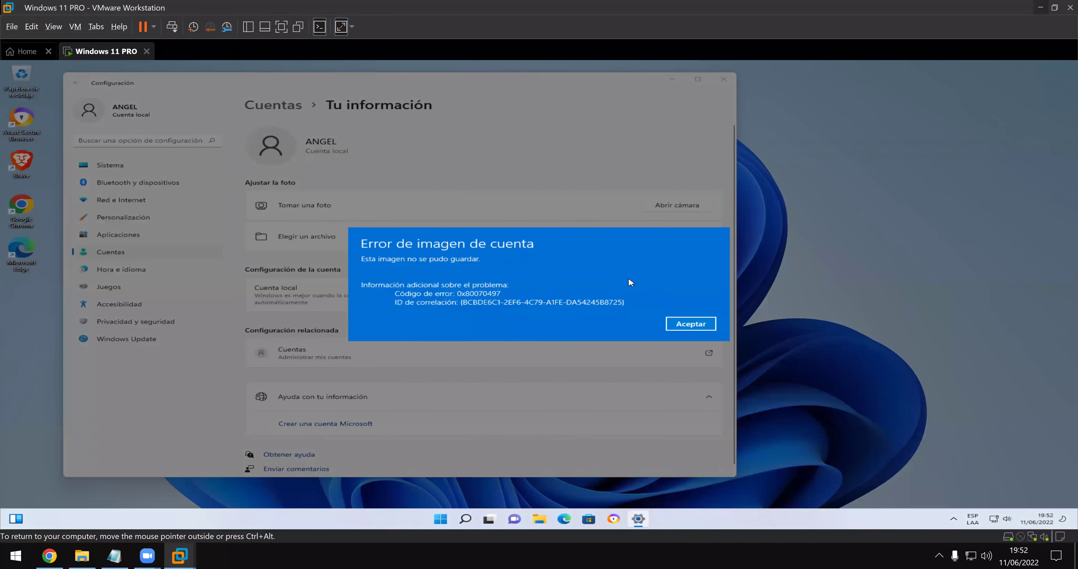
{"action": "left_click", "coordinate": [691, 324]}
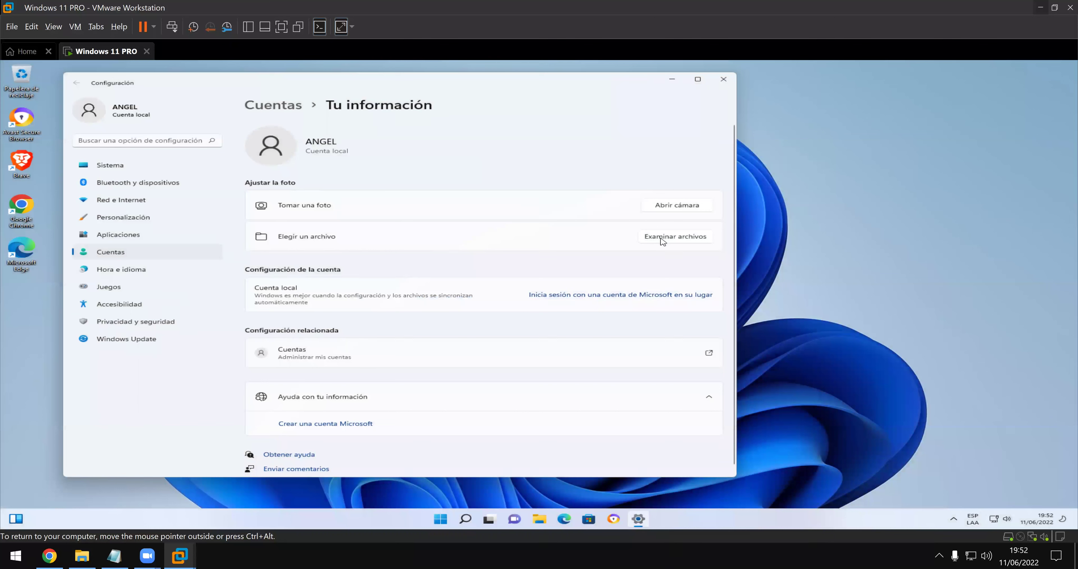
Try caballeros-del-zodiaco-1 as the account picture, dismiss the save error, and browse files again.
{"action": "left_click", "coordinate": [661, 238]}
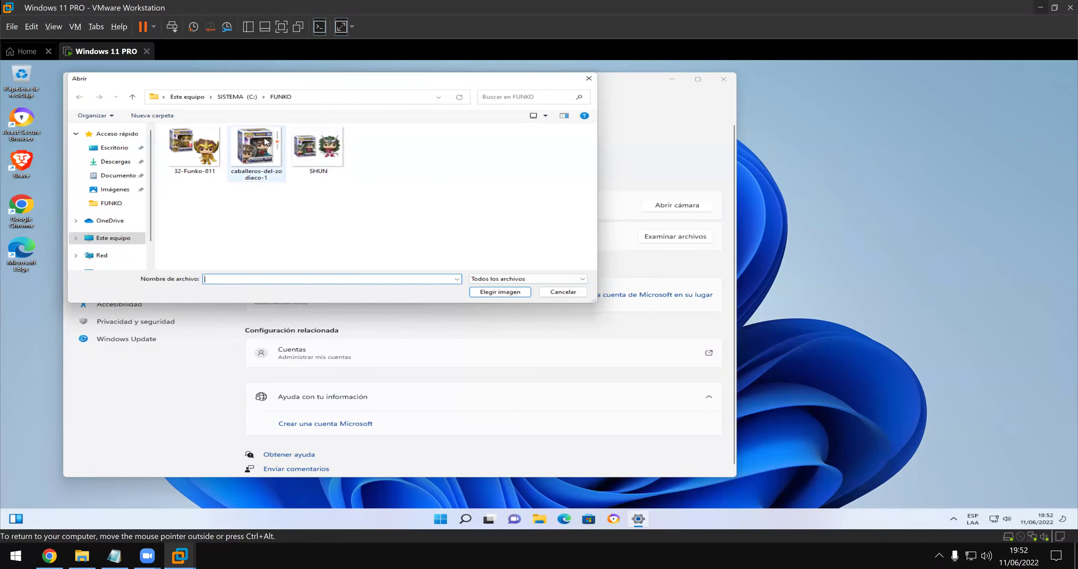
{"action": "left_click", "coordinate": [257, 141]}
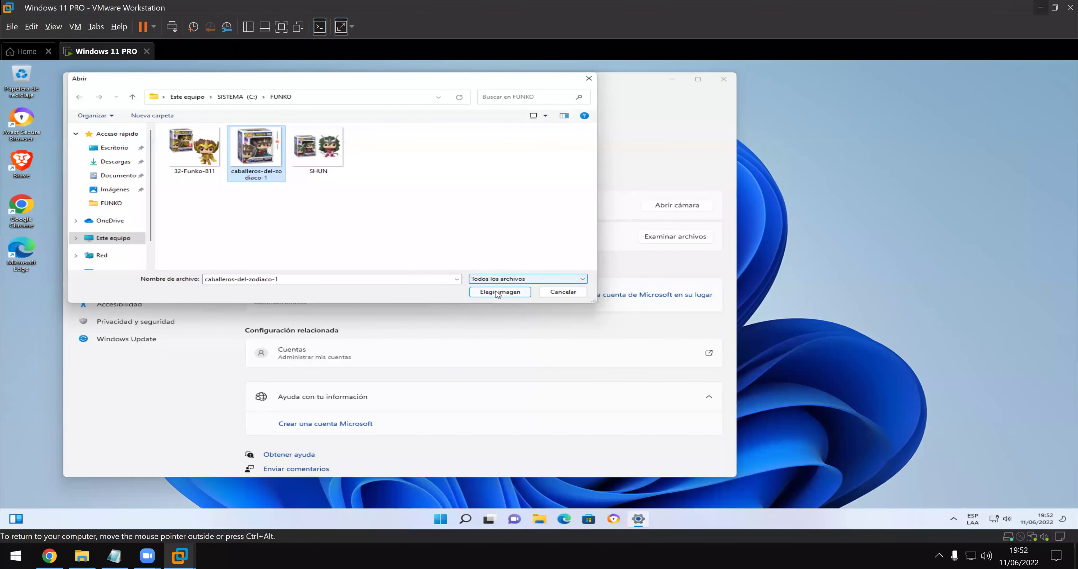
{"action": "left_click", "coordinate": [499, 292]}
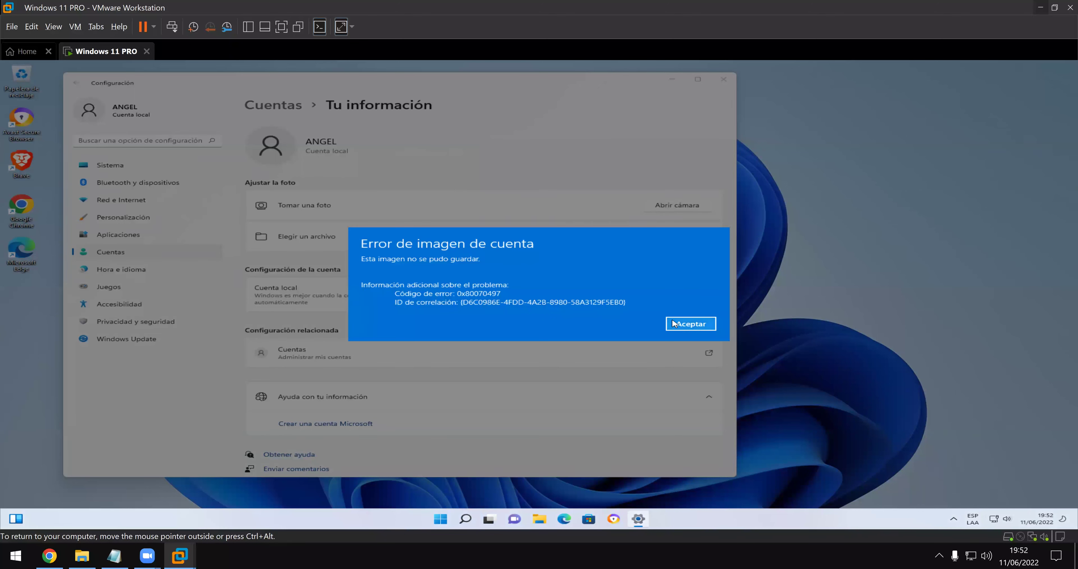
{"action": "left_click", "coordinate": [688, 323]}
{"action": "left_click", "coordinate": [671, 242]}
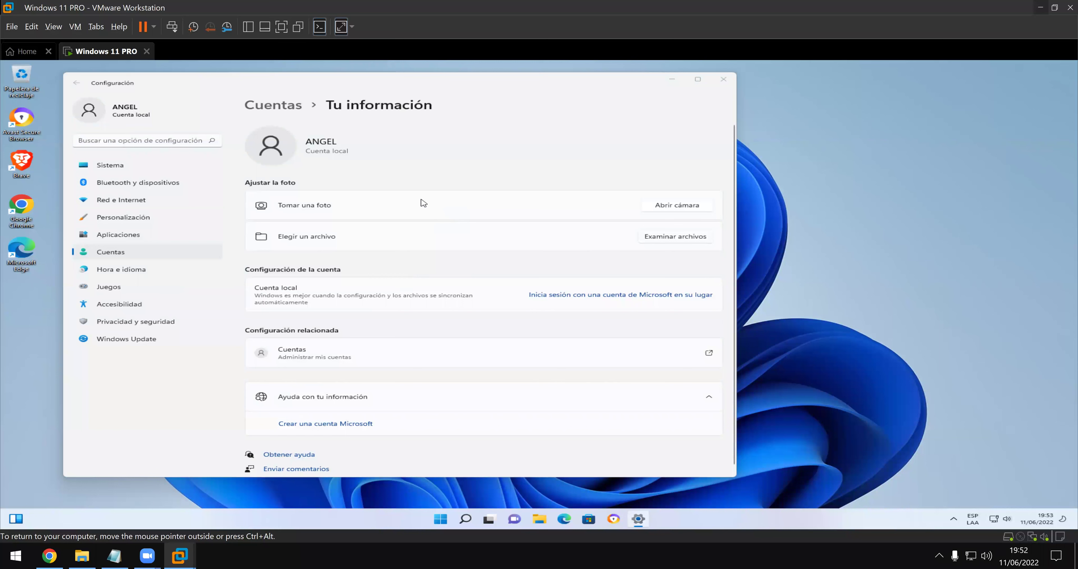
Try SHUN as the account picture and dismiss the resulting save error.
{"action": "left_click", "coordinate": [318, 150]}
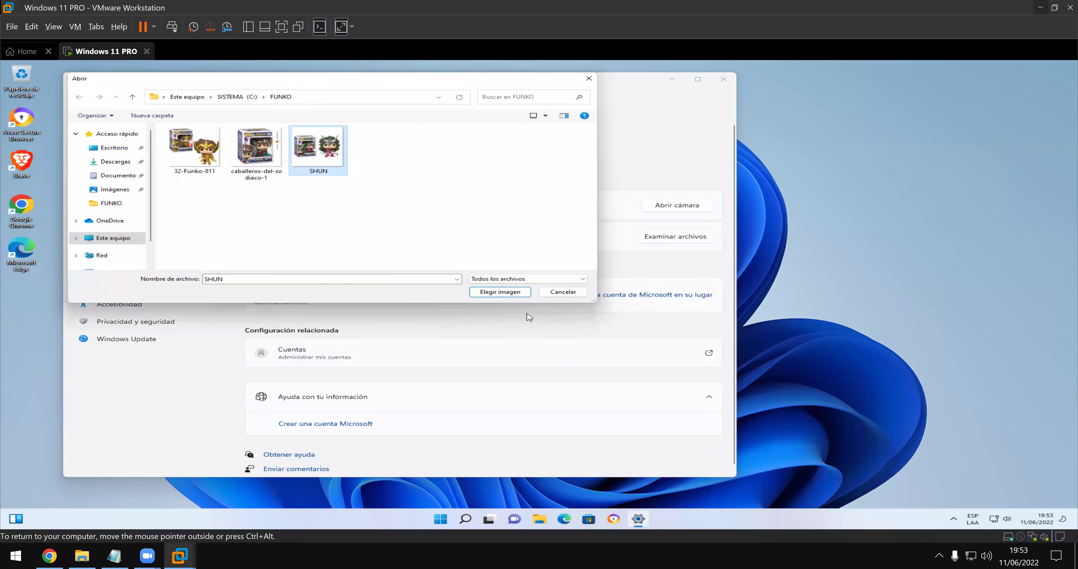
{"action": "left_click", "coordinate": [510, 295]}
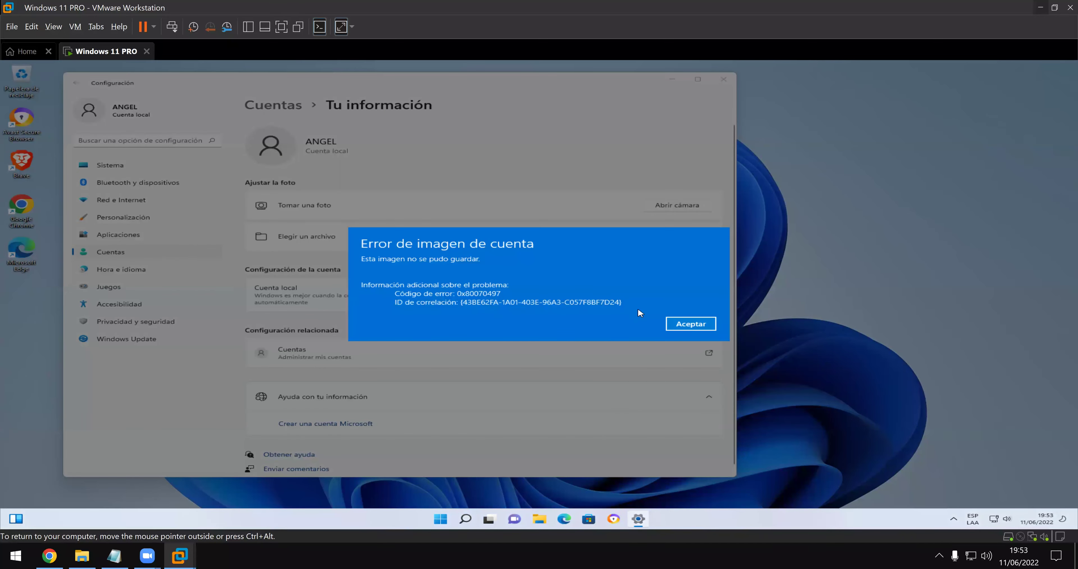
{"action": "left_click", "coordinate": [670, 324]}
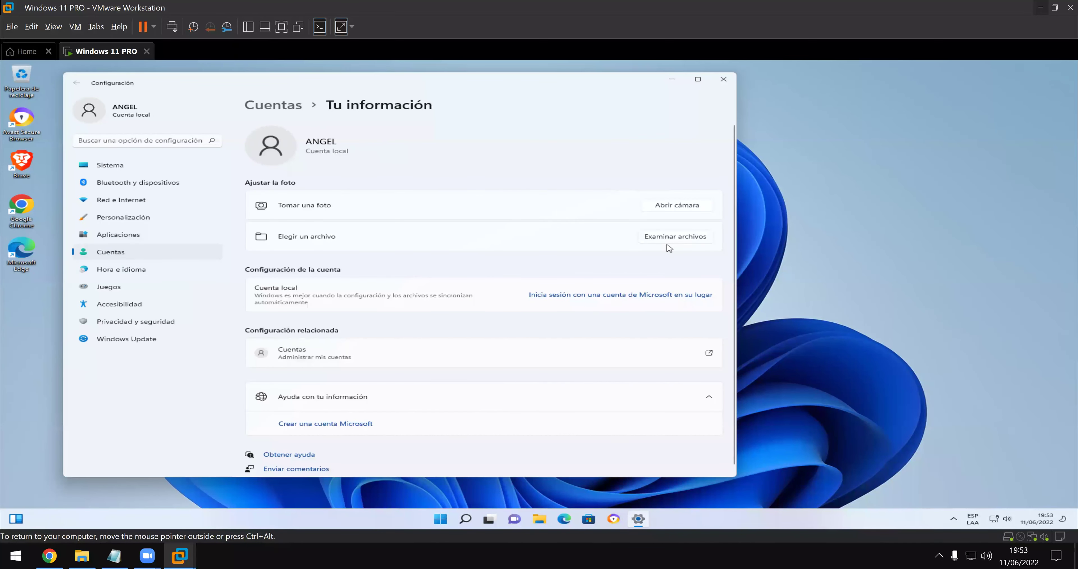
Retry caballeros-del-zodiaco-1 as the account picture, checking the accepted file types, and dismiss the error.
{"action": "left_click", "coordinate": [644, 240]}
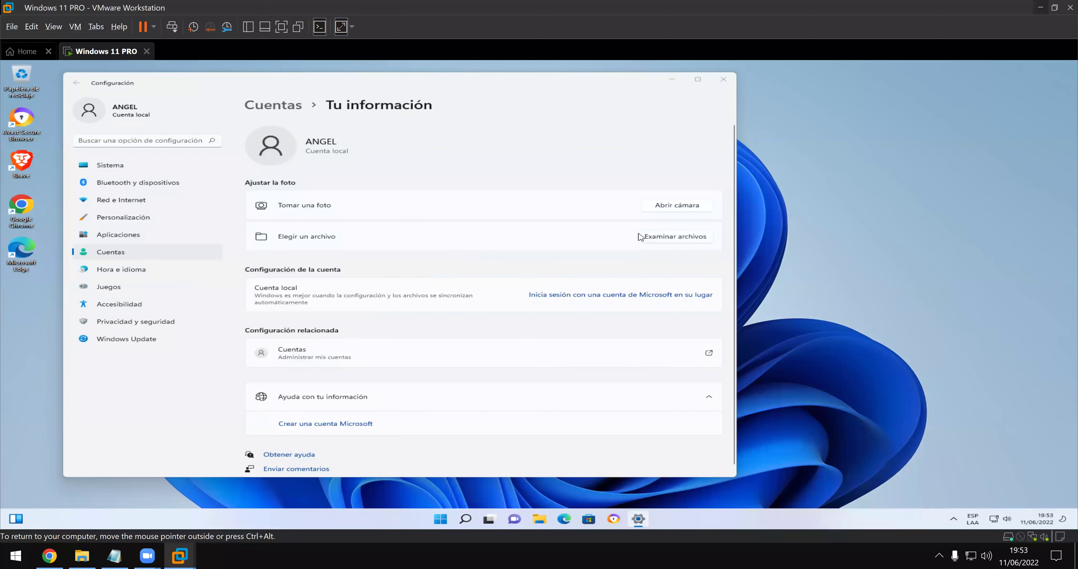
{"action": "left_click", "coordinate": [272, 161]}
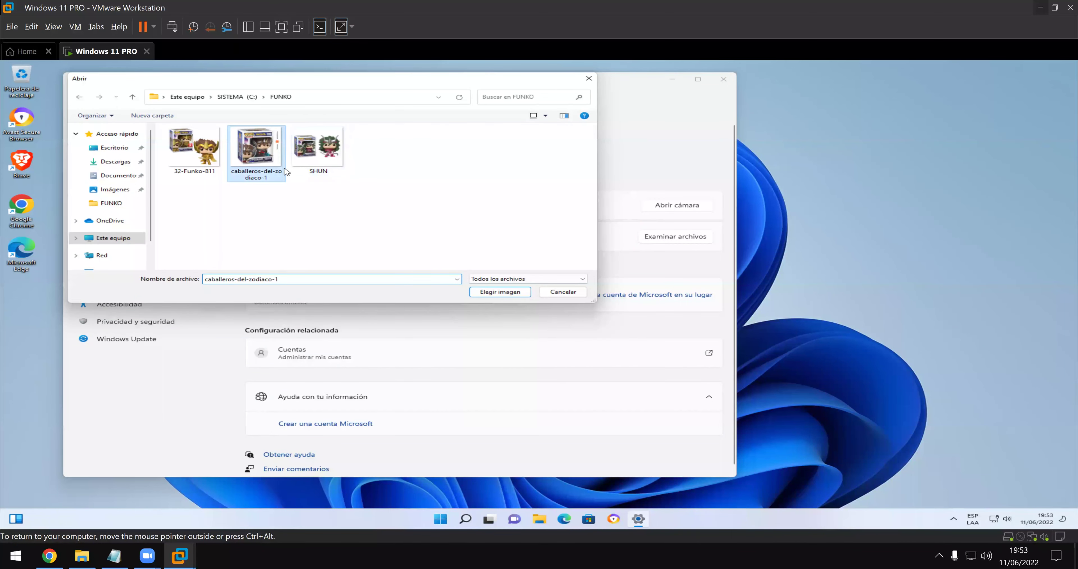
{"action": "left_click", "coordinate": [490, 279]}
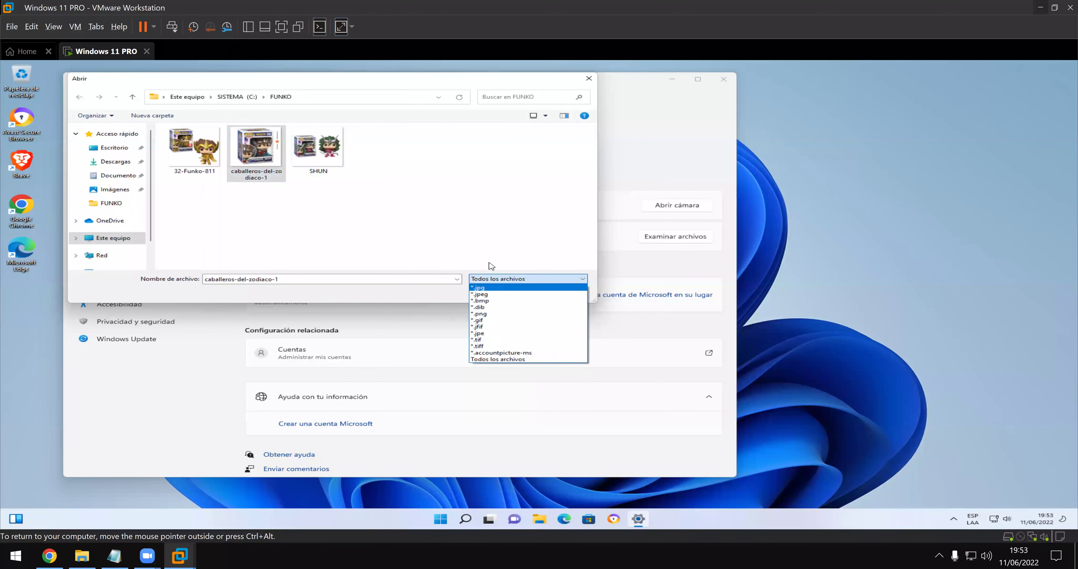
{"action": "left_click", "coordinate": [492, 278]}
{"action": "left_click", "coordinate": [499, 294]}
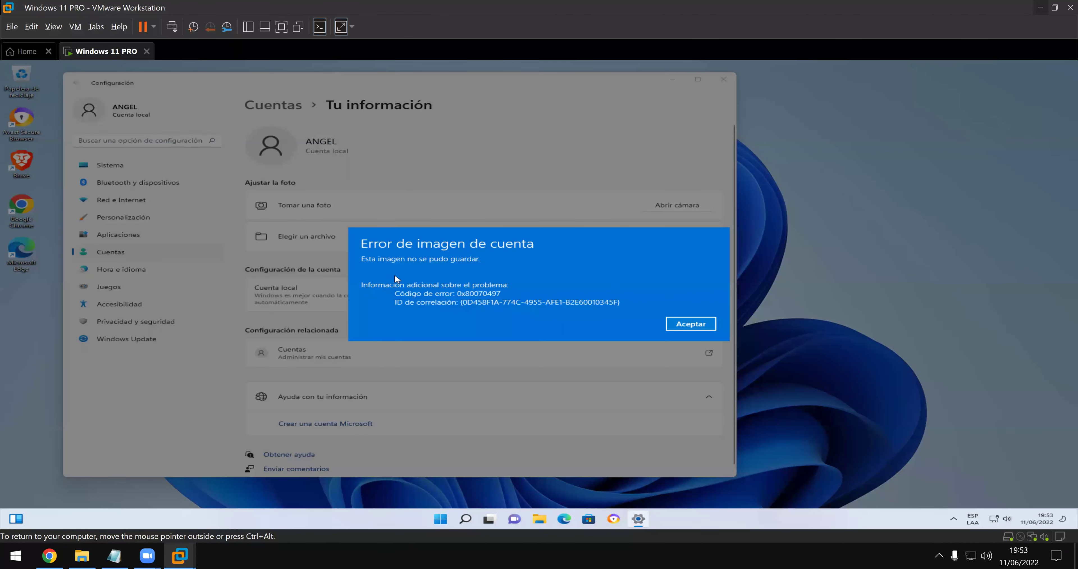
{"action": "left_click", "coordinate": [685, 325]}
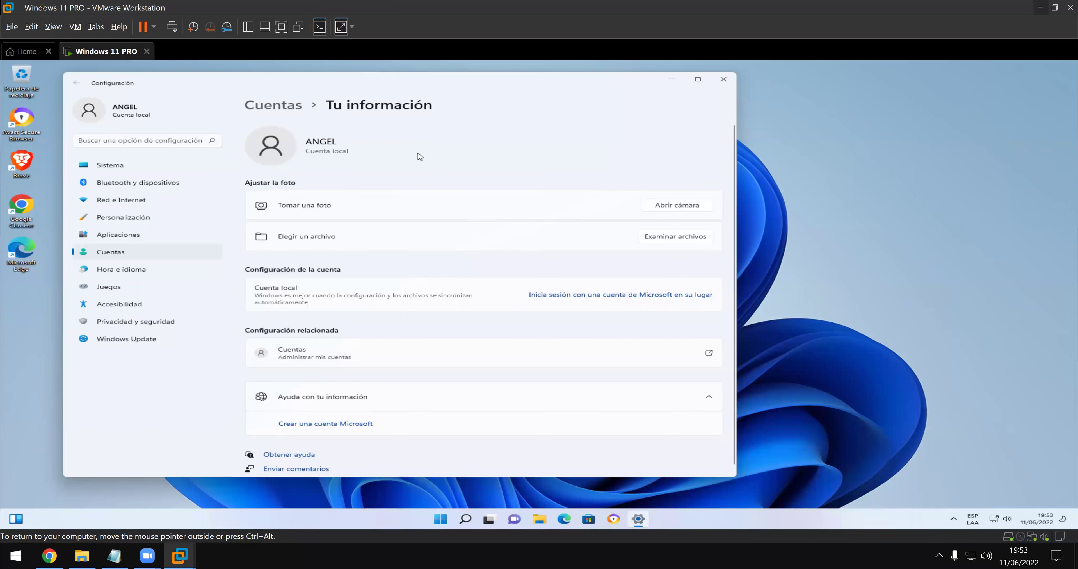
Check for Windows updates and retry the failed KB5013889 .NET Framework update until ¡Todo está actualizado! appears.
{"action": "left_click", "coordinate": [153, 344]}
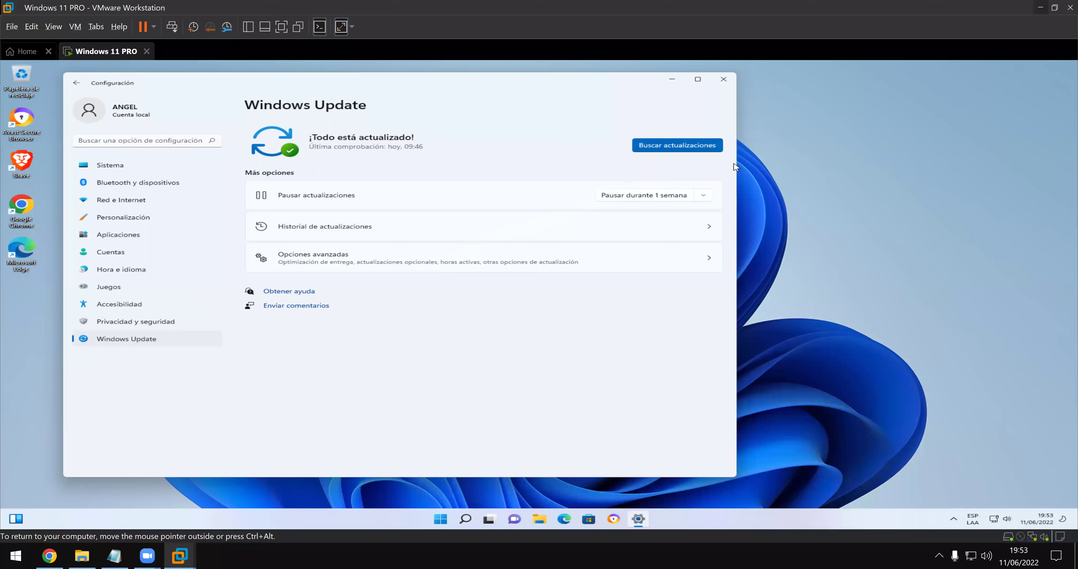
{"action": "left_click", "coordinate": [686, 151]}
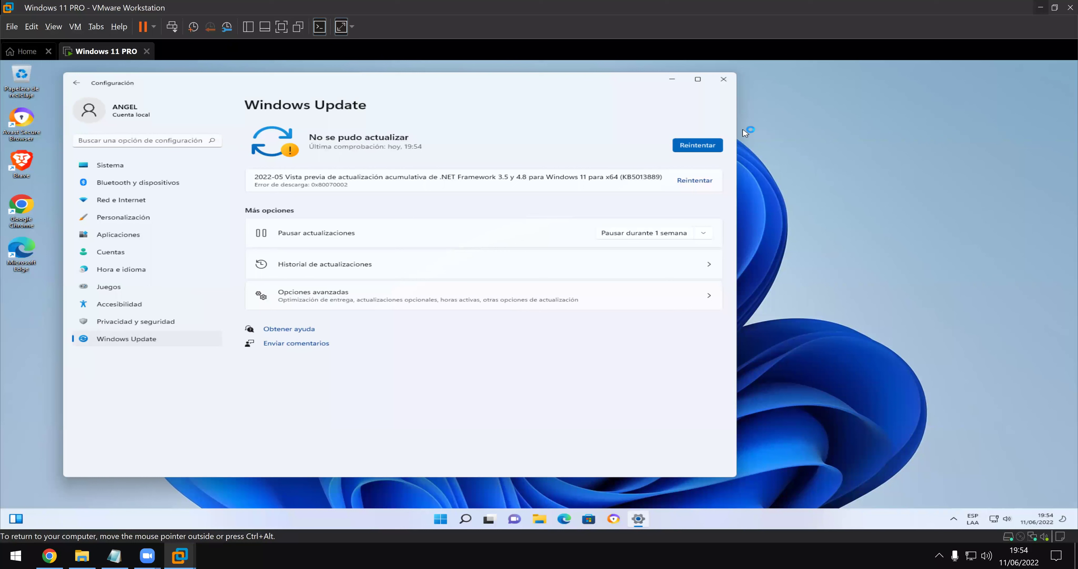
{"action": "left_click", "coordinate": [704, 148]}
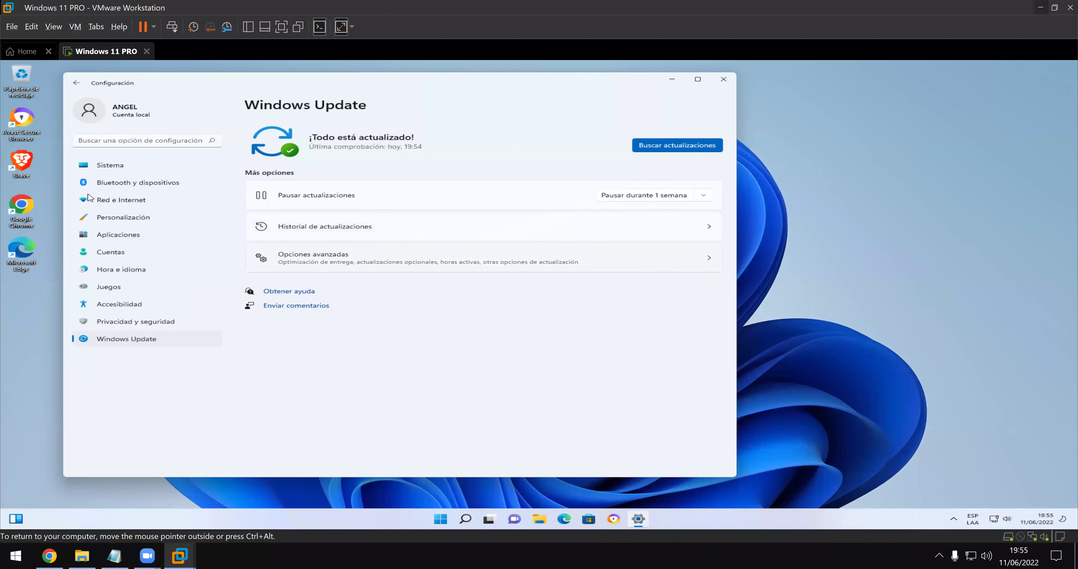
Navigate to Cuentas > Tu información, which still shows the default avatar.
{"action": "left_click", "coordinate": [137, 251]}
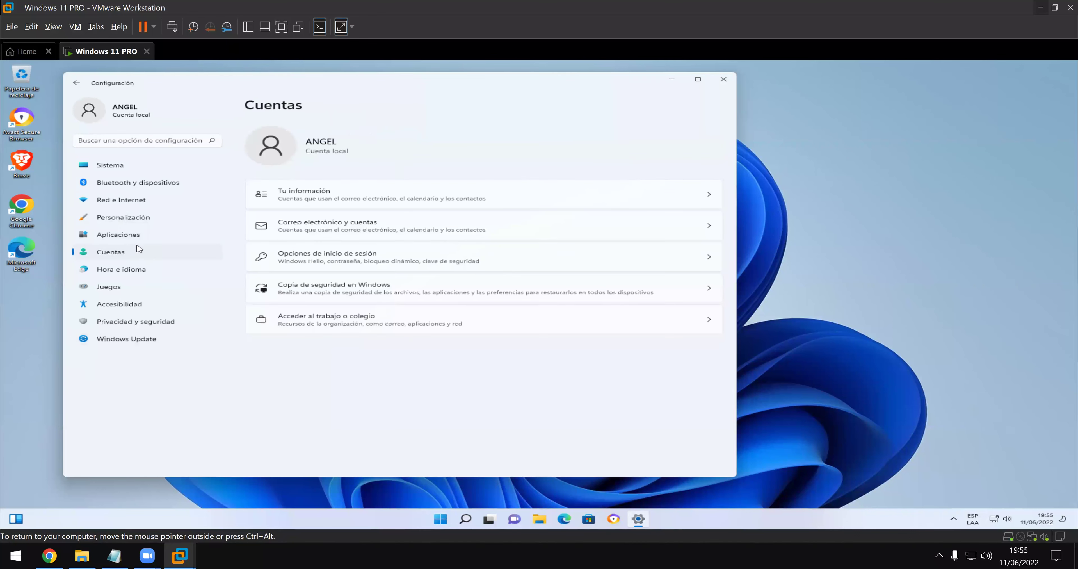
{"action": "left_click", "coordinate": [347, 198]}
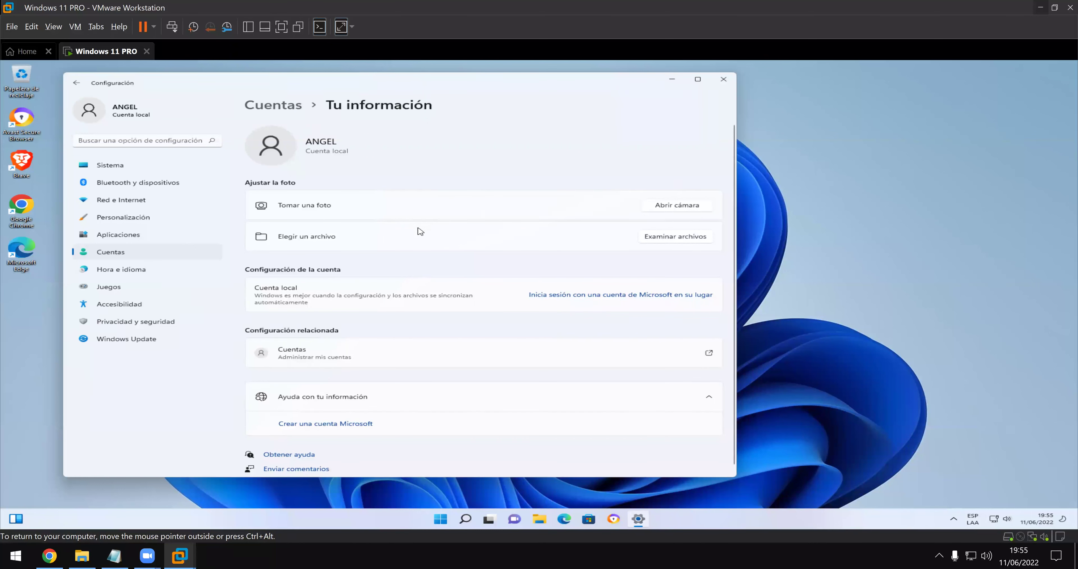
{"action": "scroll", "coordinate": [368, 346], "scroll_direction": "down", "scroll_amount": 1}
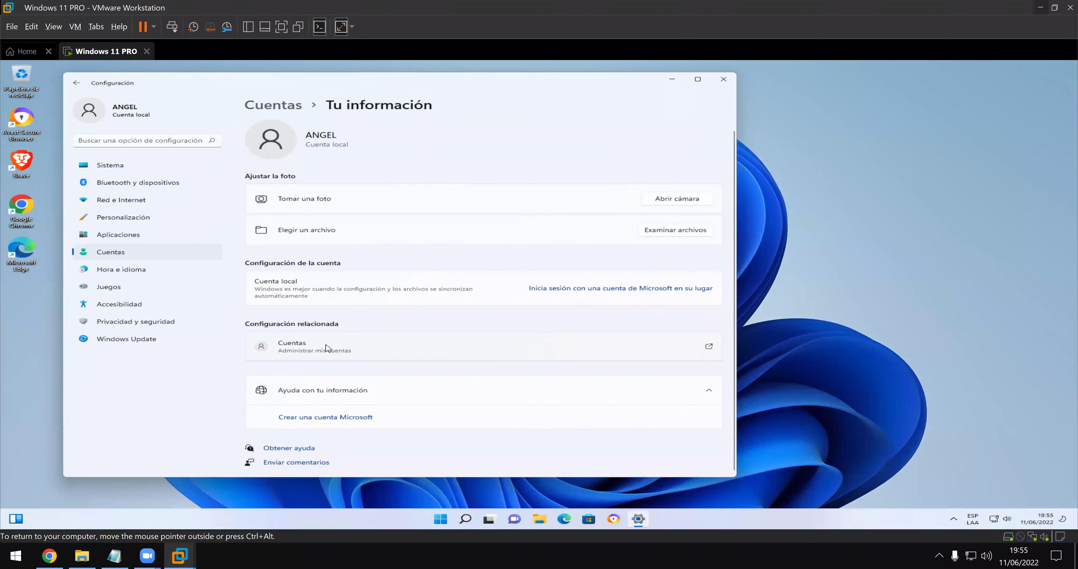